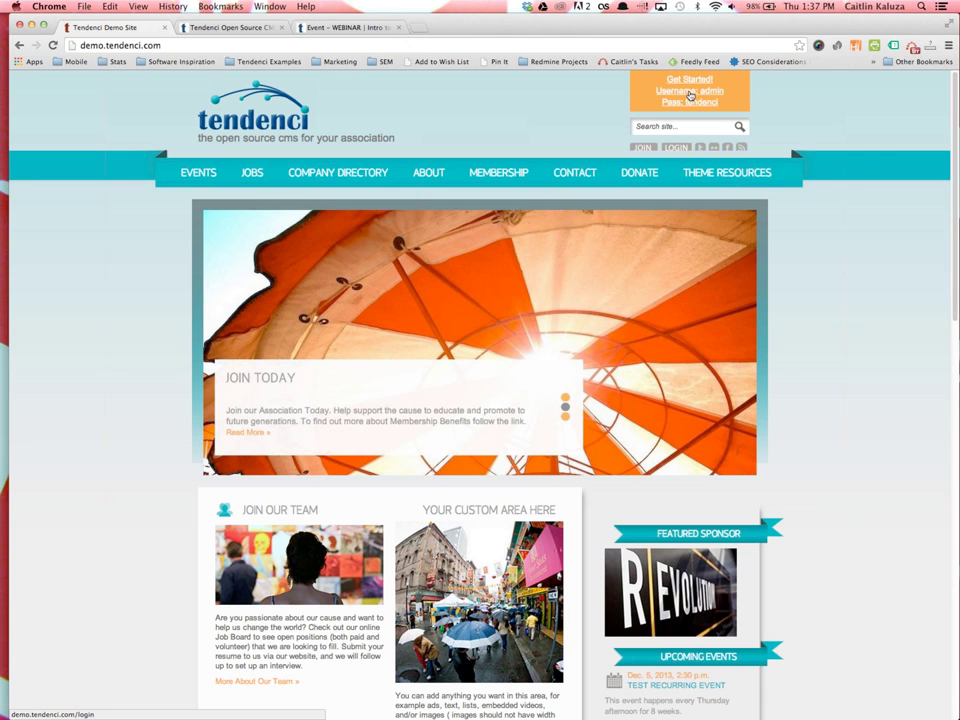
Open the demo site's login form and sign in with the prefilled admin credentials
left_click(693, 104)
left_click(216, 294)
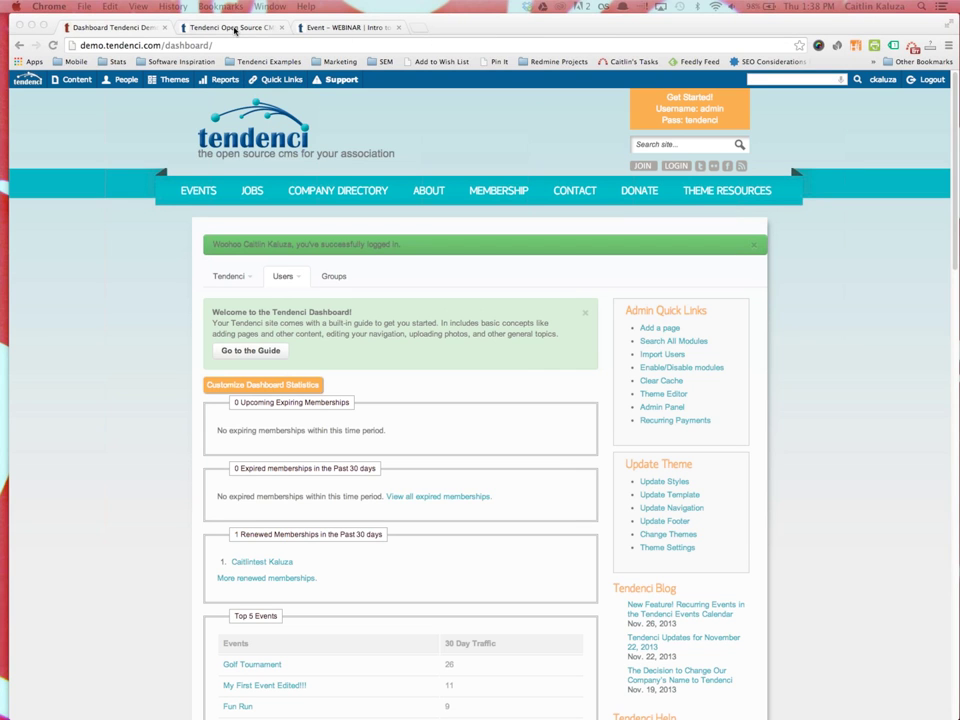
On tendenci.com, go to Resources > Tendenci Help Files and open the Getting Started topic
left_click(234, 28)
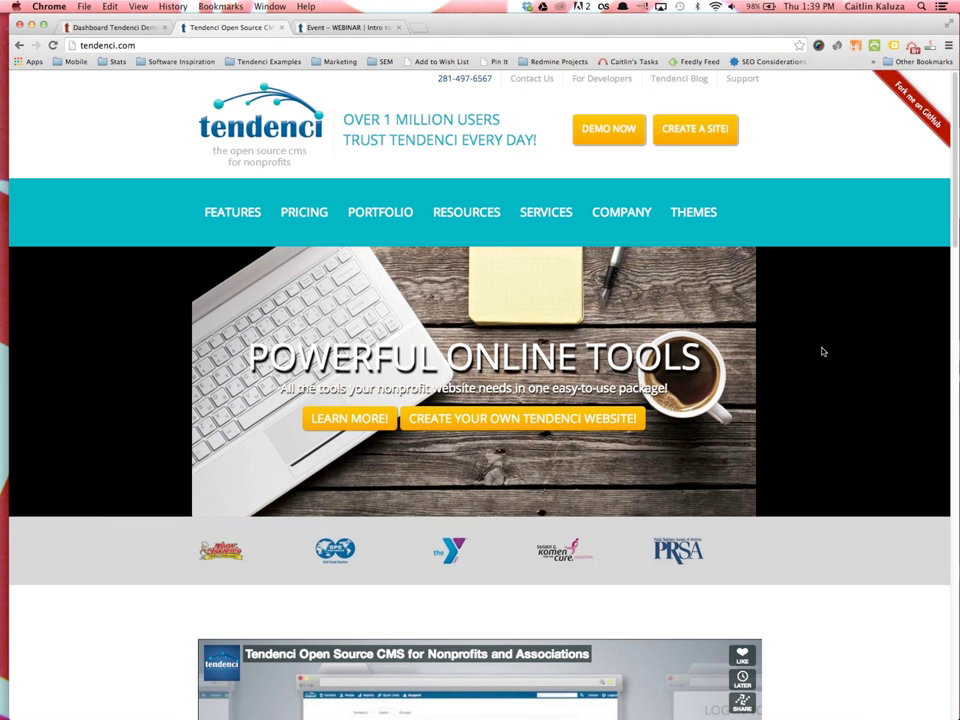
mouse_move(495, 212)
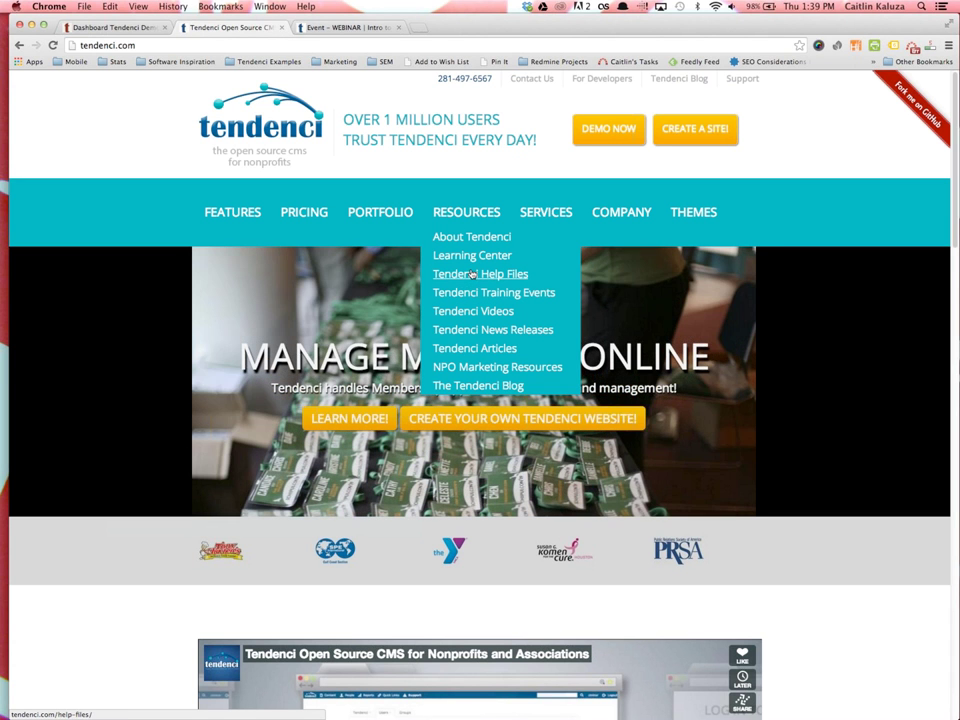
left_click(474, 278)
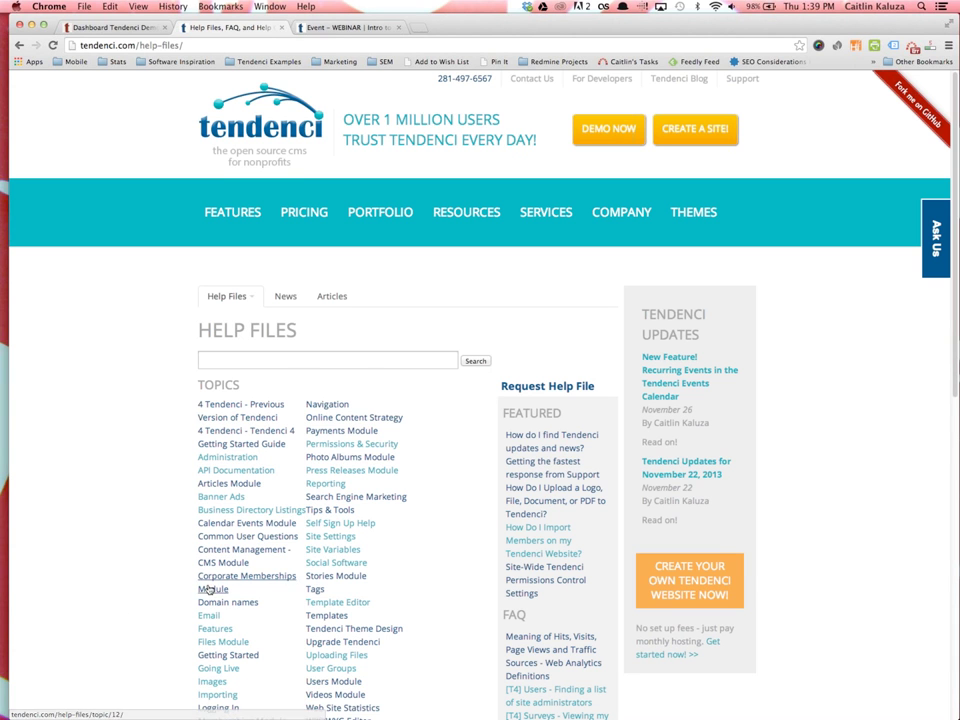
scroll(210, 589, "down", 2)
left_click(220, 576)
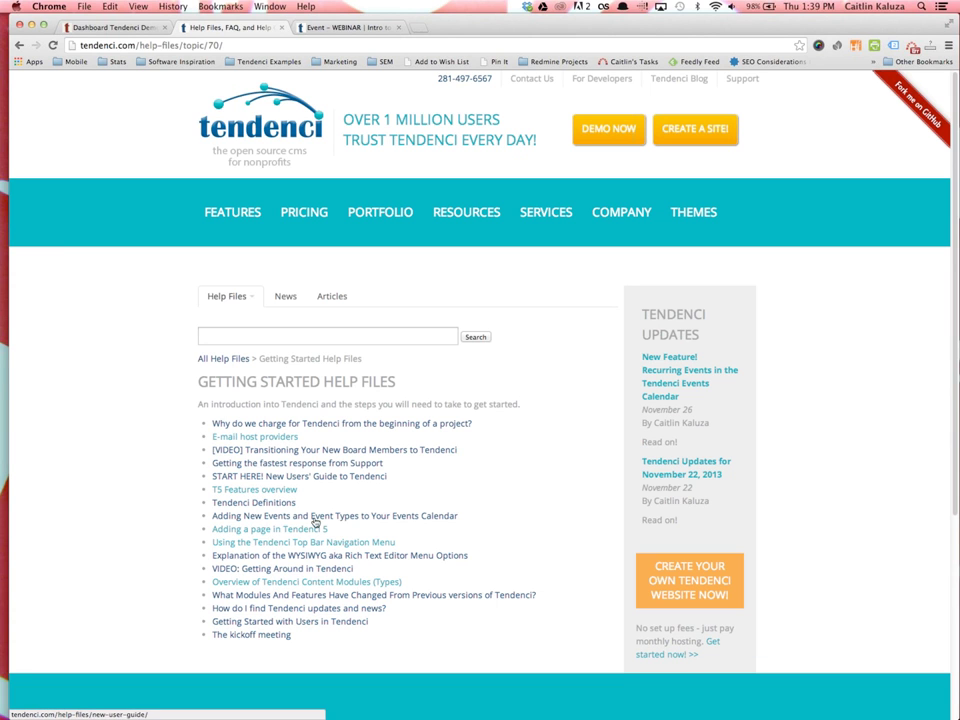
Open the START HERE! New Users' Guide and look through its top 10 help files
left_click(258, 478)
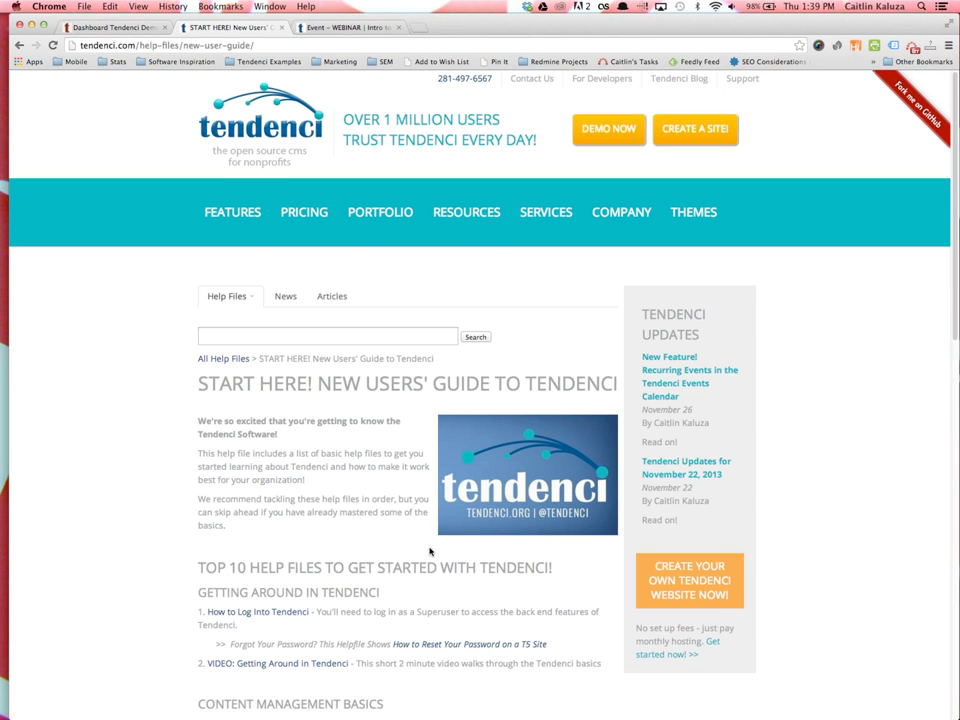
scroll(432, 558, "down", 3)
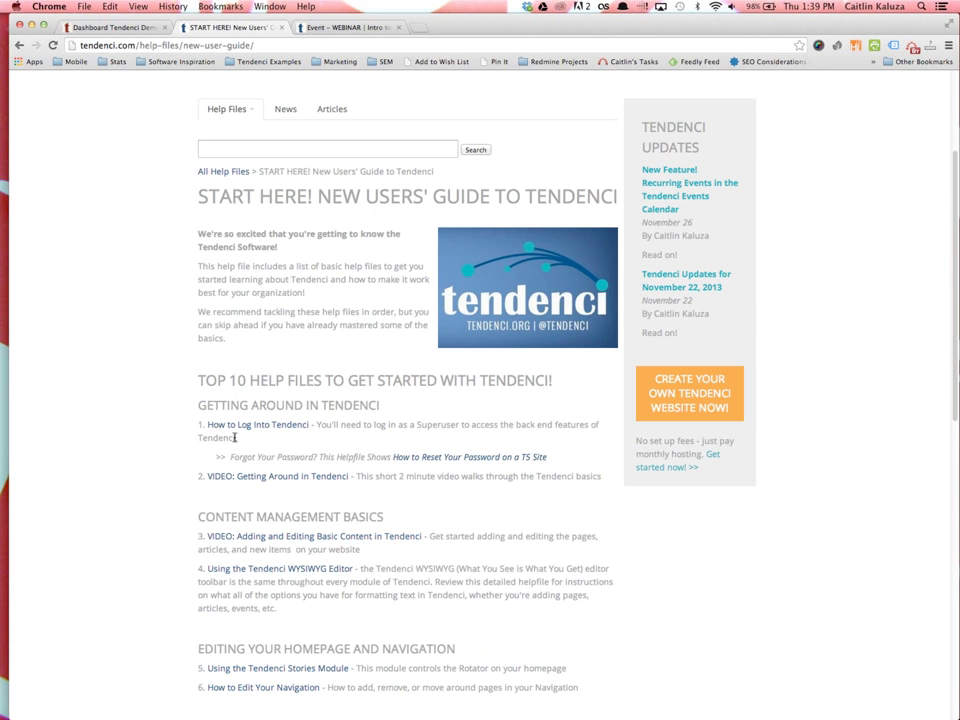
scroll(272, 478, "down", 2)
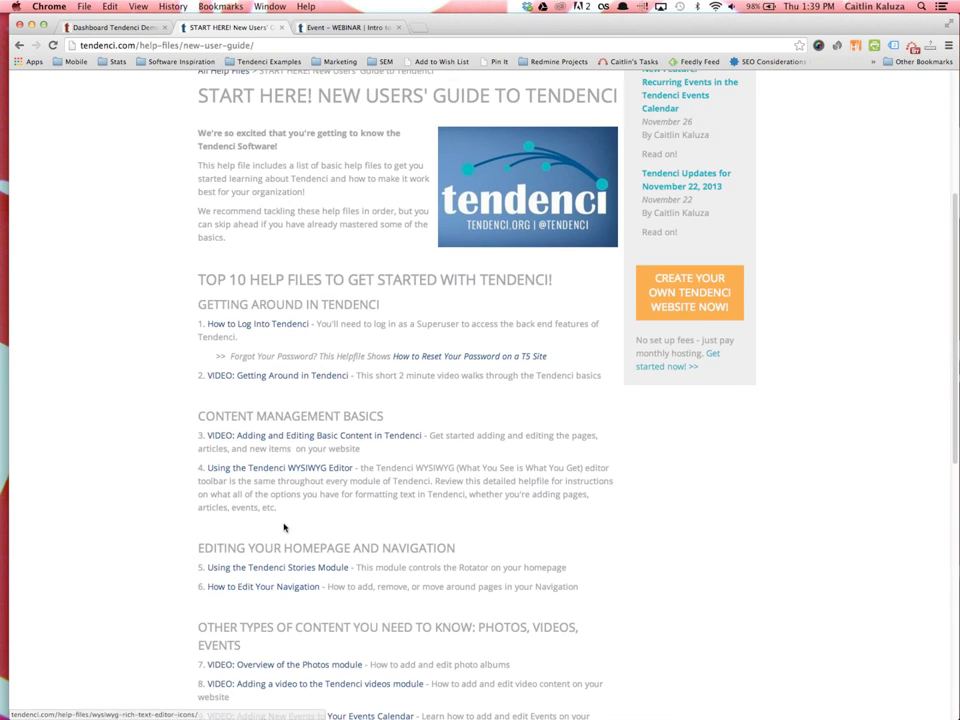
scroll(285, 530, "down", 5)
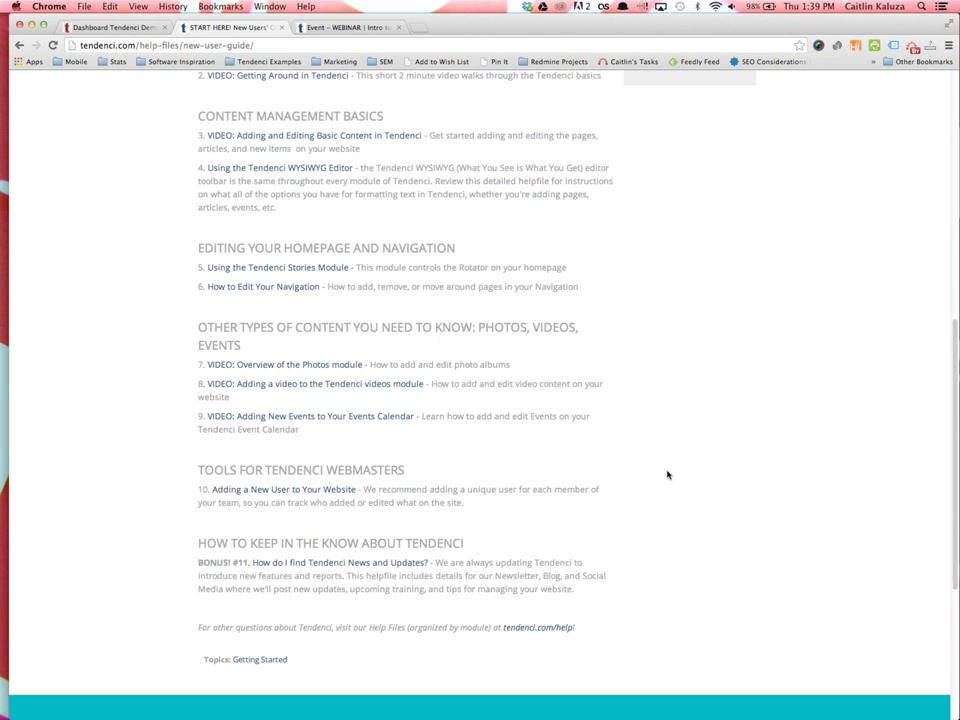
scroll(476, 481, "up", 1)
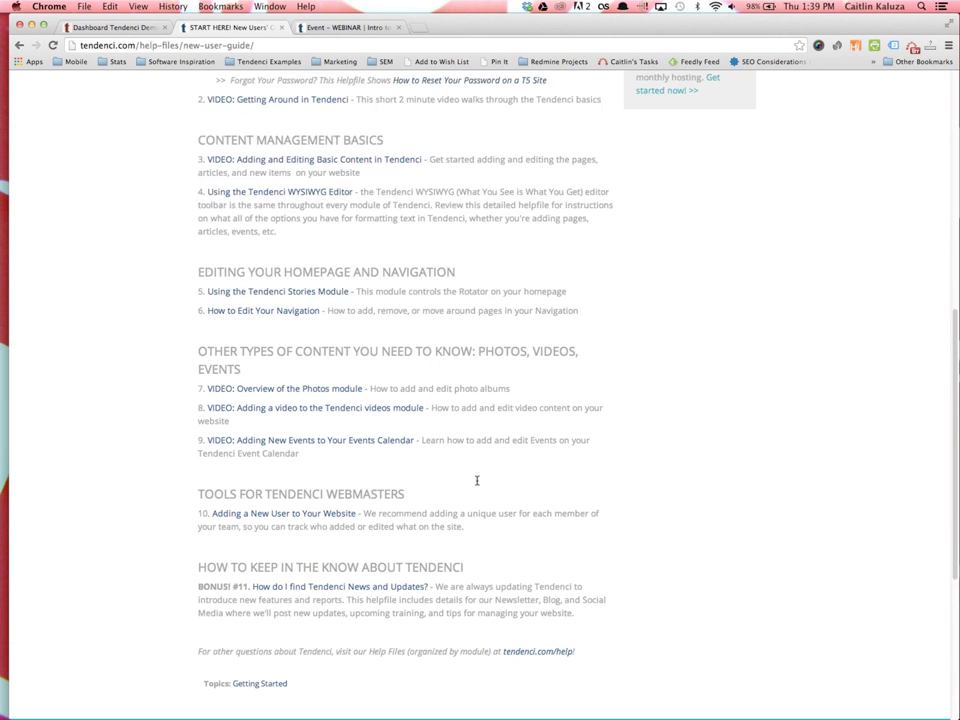
scroll(476, 481, "up", 5)
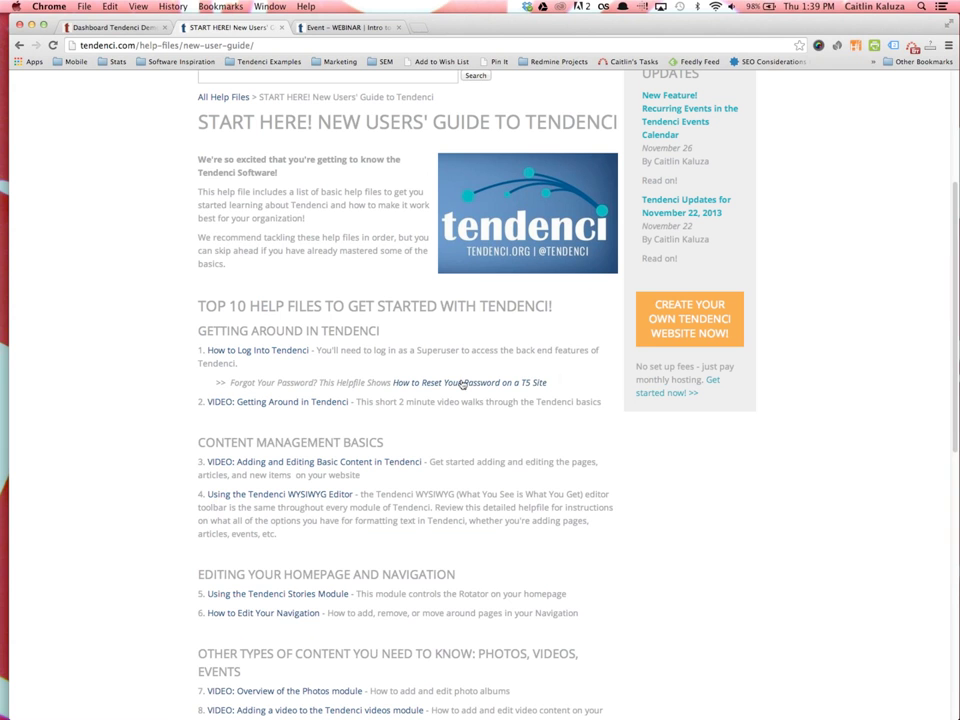
scroll(375, 276, "up", 1)
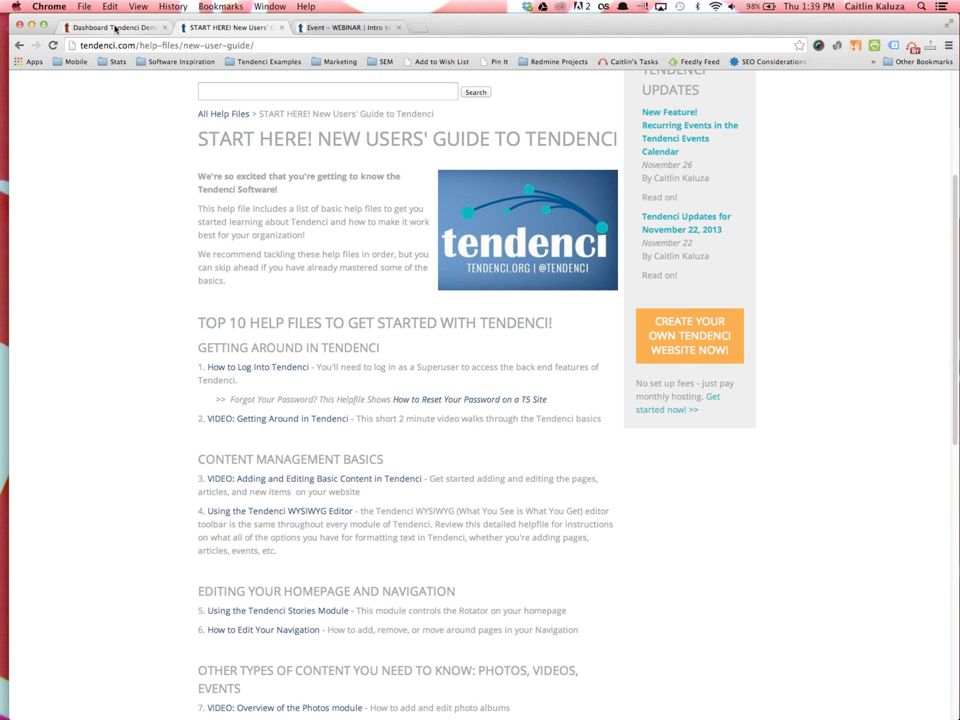
left_click(115, 28)
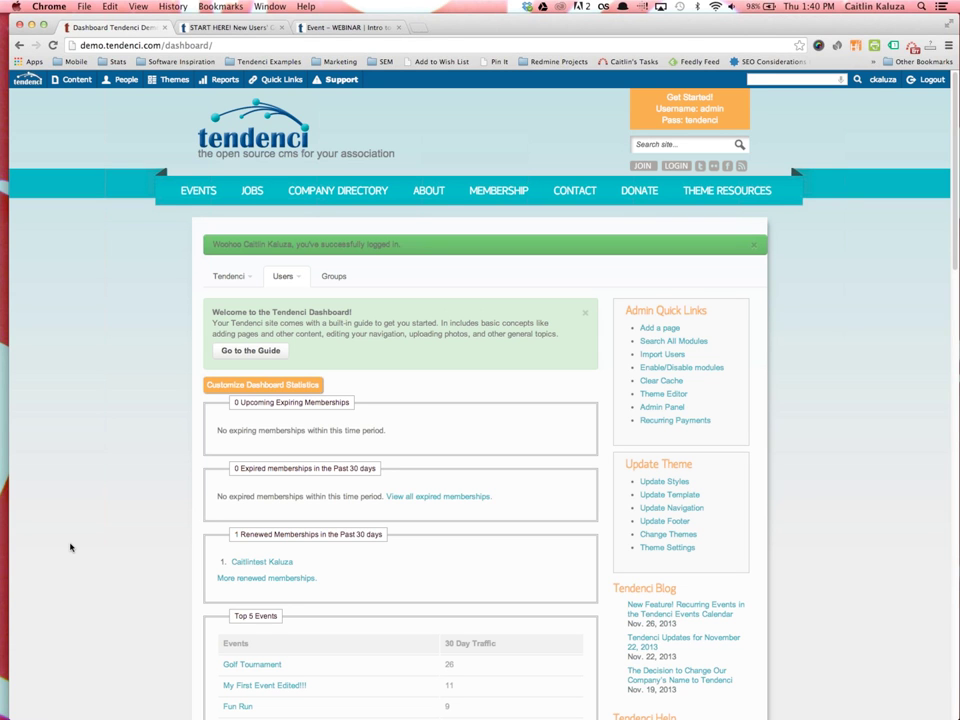
Expand the Dashboard Icons grid on the demo dashboard
scroll(100, 522, "down", 10)
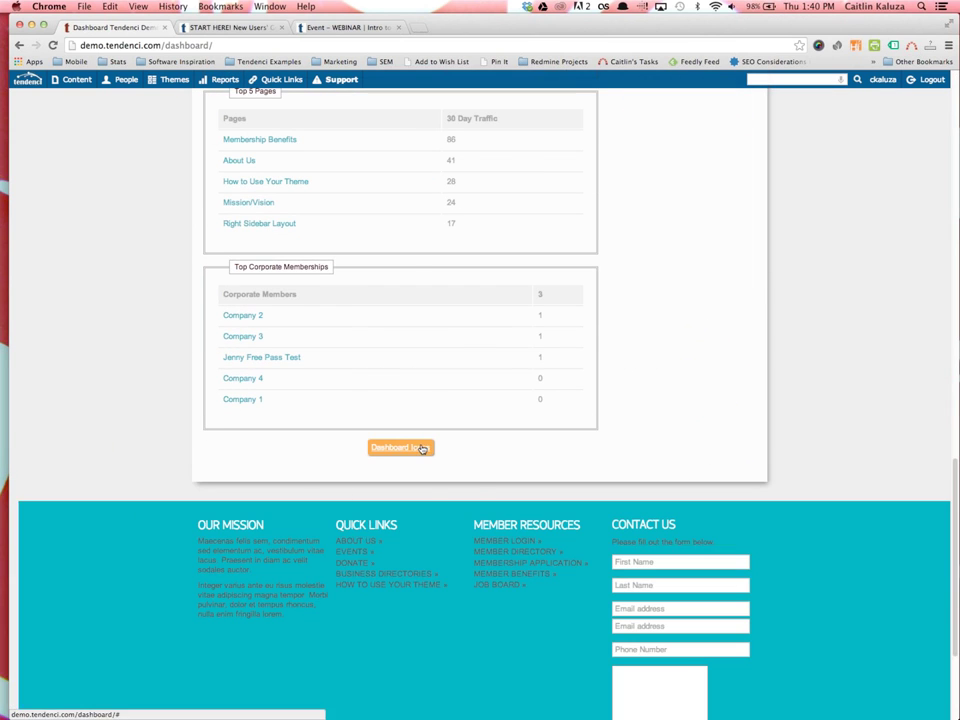
left_click(424, 448)
scroll(480, 455, "down", 3)
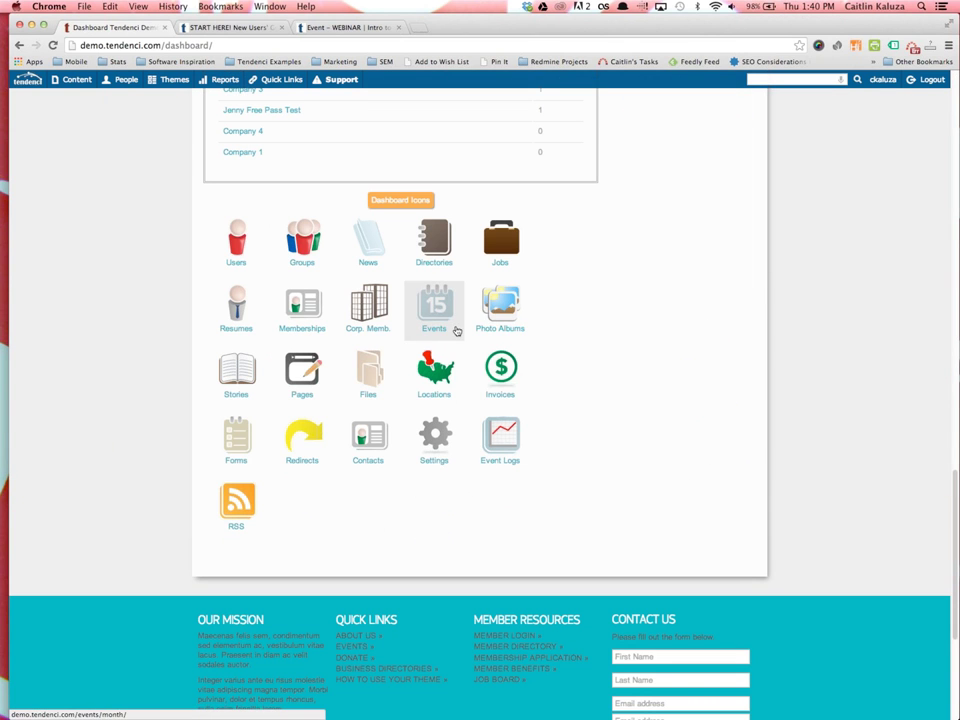
scroll(586, 378, "up", 15)
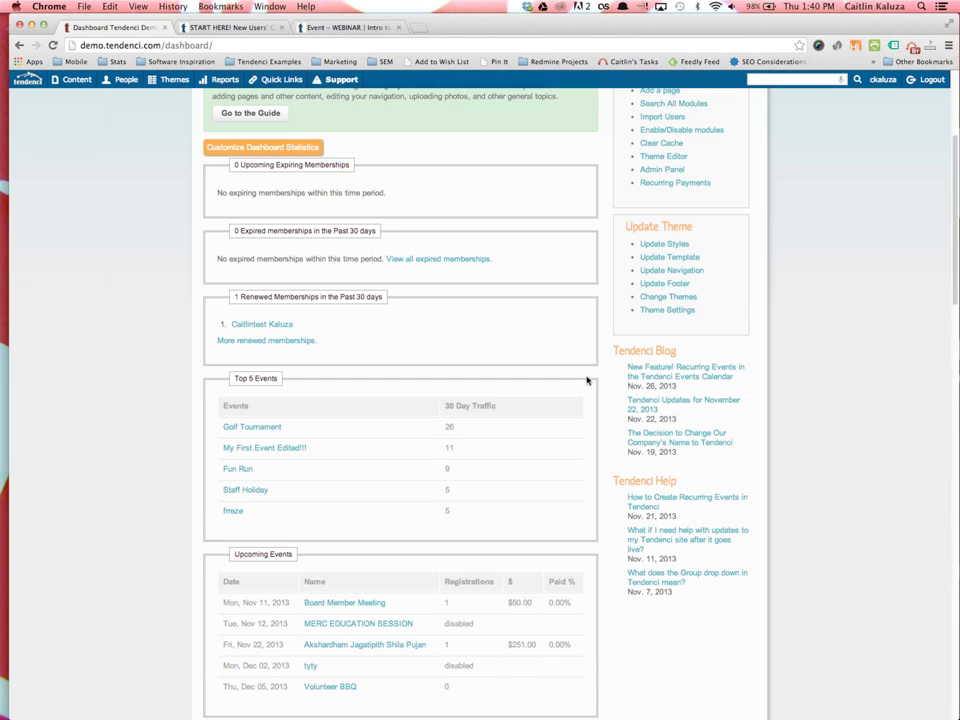
scroll(842, 433, "down", 1)
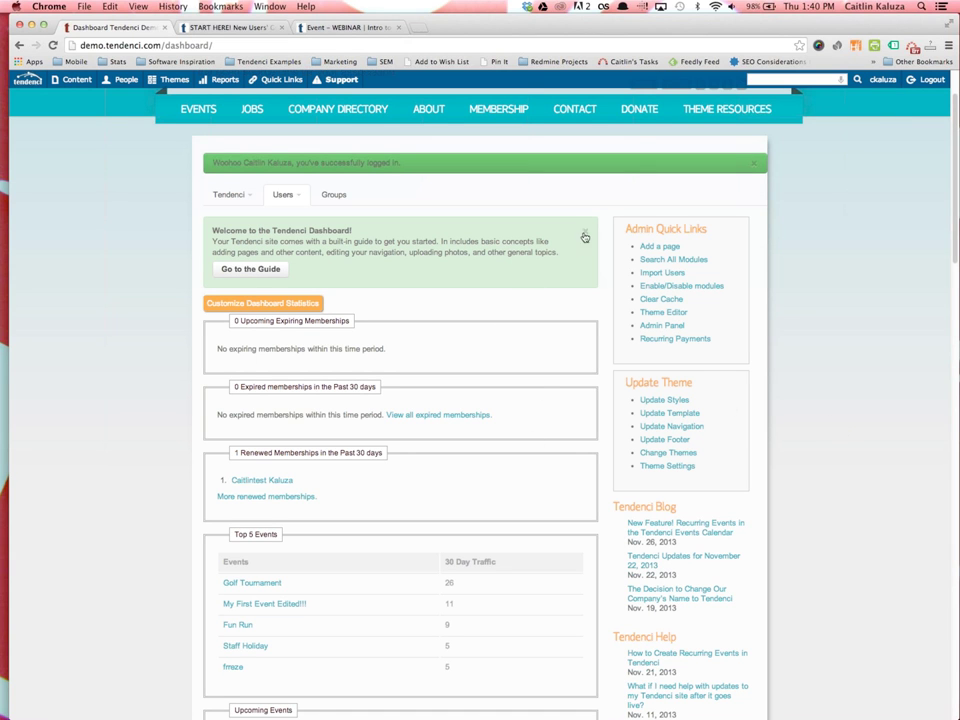
Dismiss the successful-login banner and the welcome box, then review the dashboard statistics
left_click(755, 164)
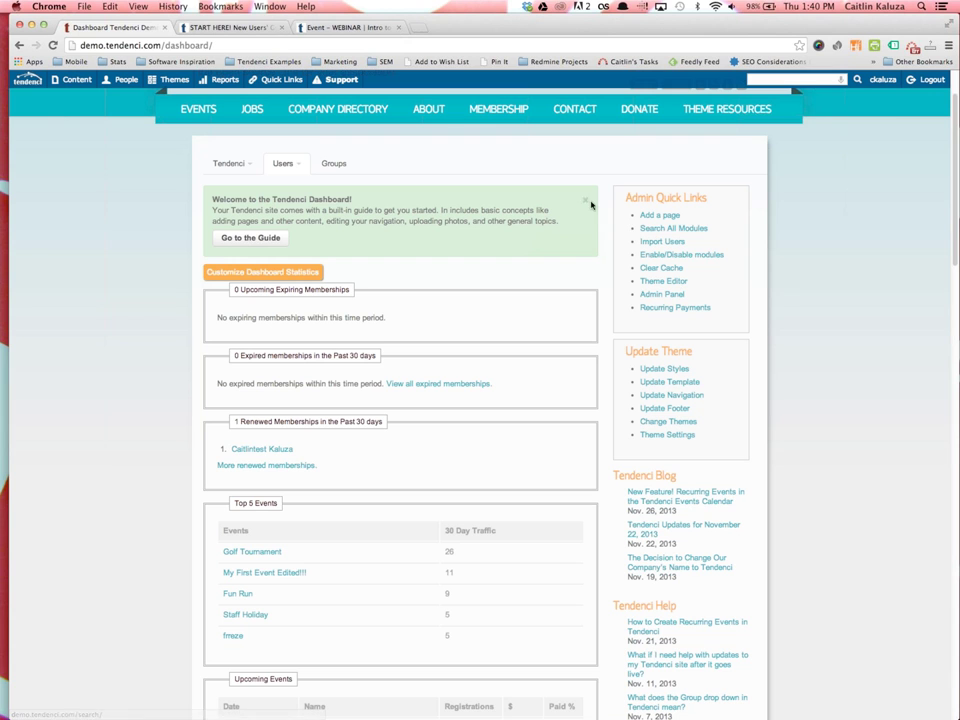
left_click(587, 202)
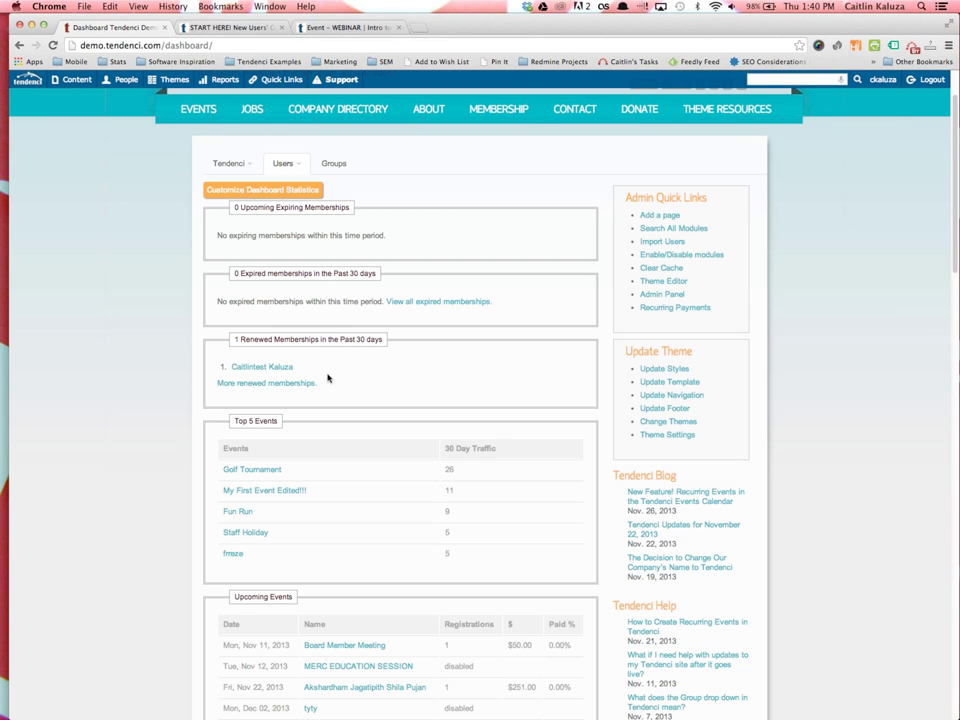
scroll(327, 378, "down", 1)
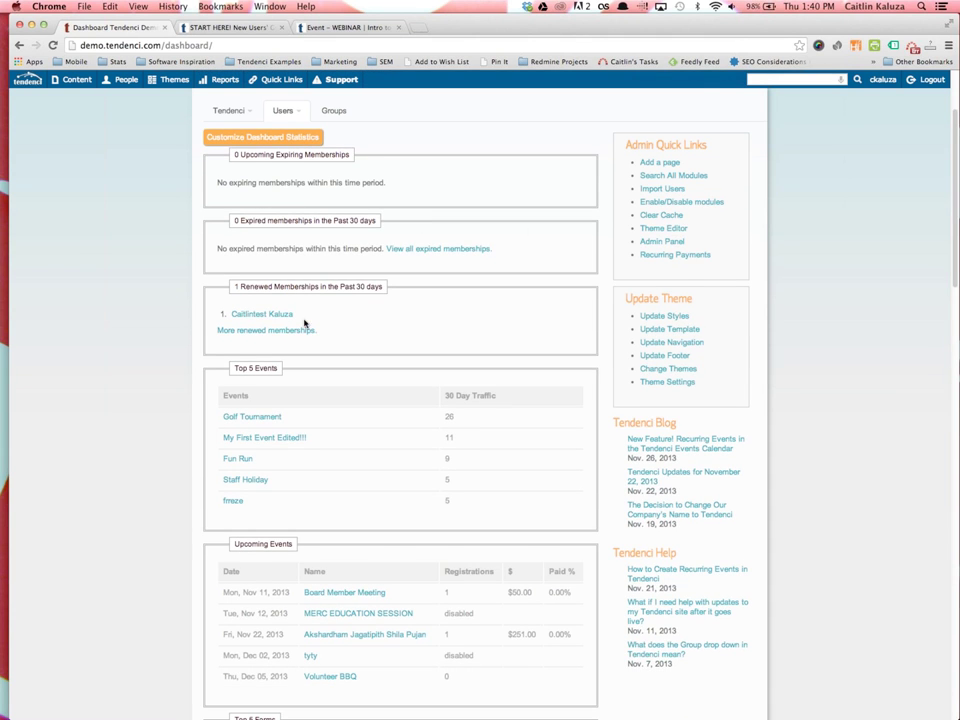
scroll(304, 338, "down", 1)
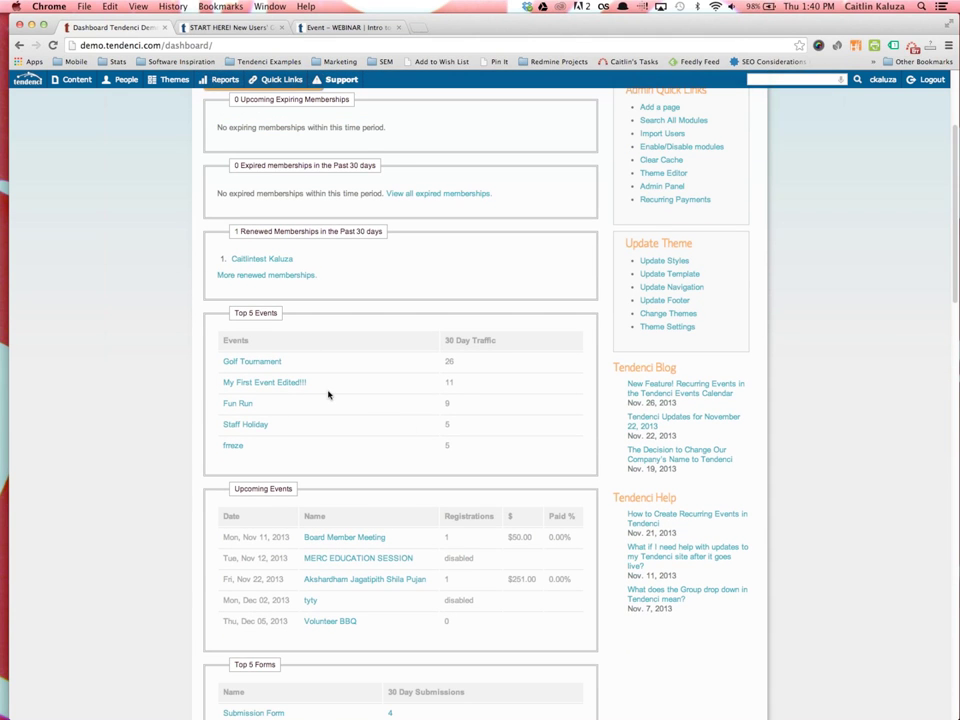
scroll(330, 395, "down", 2)
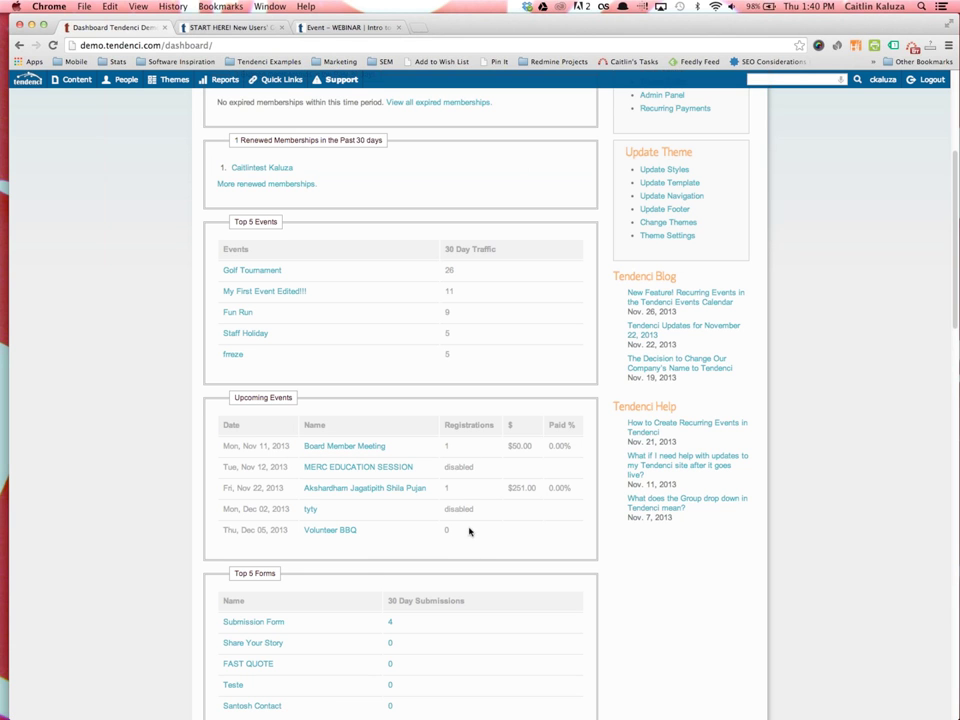
scroll(483, 528, "down", 4)
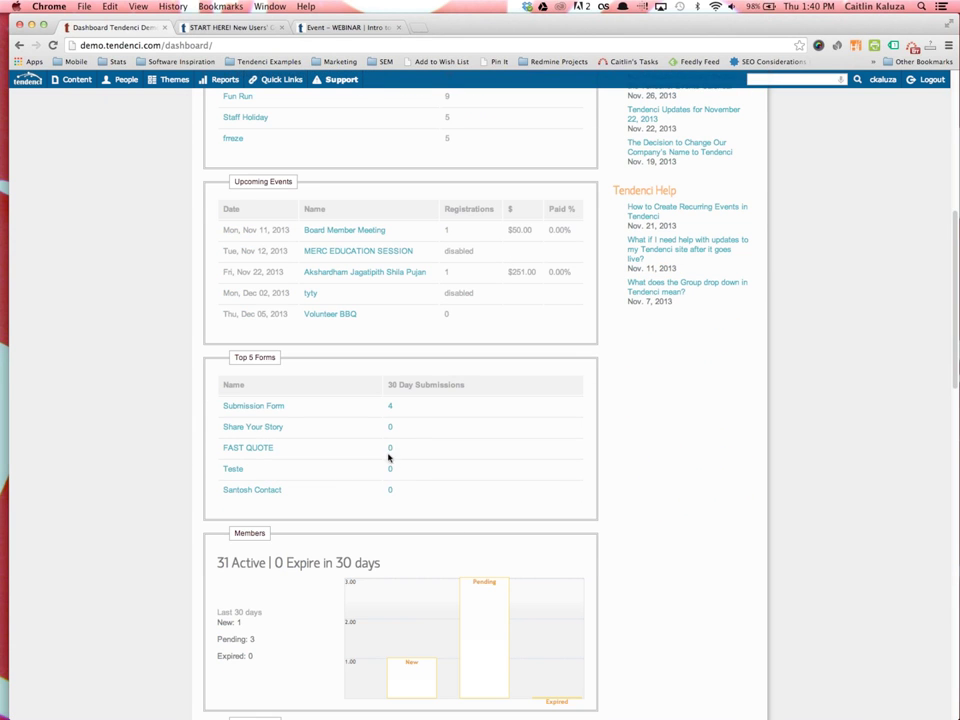
scroll(404, 463, "down", 6)
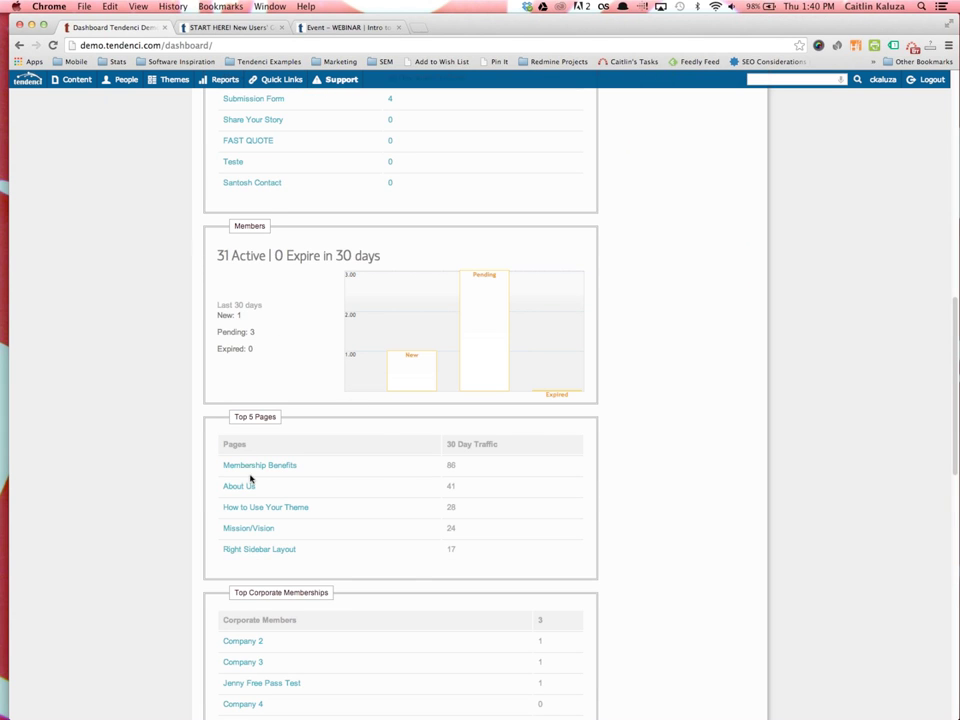
scroll(420, 473, "down", 6)
scroll(418, 473, "up", 8)
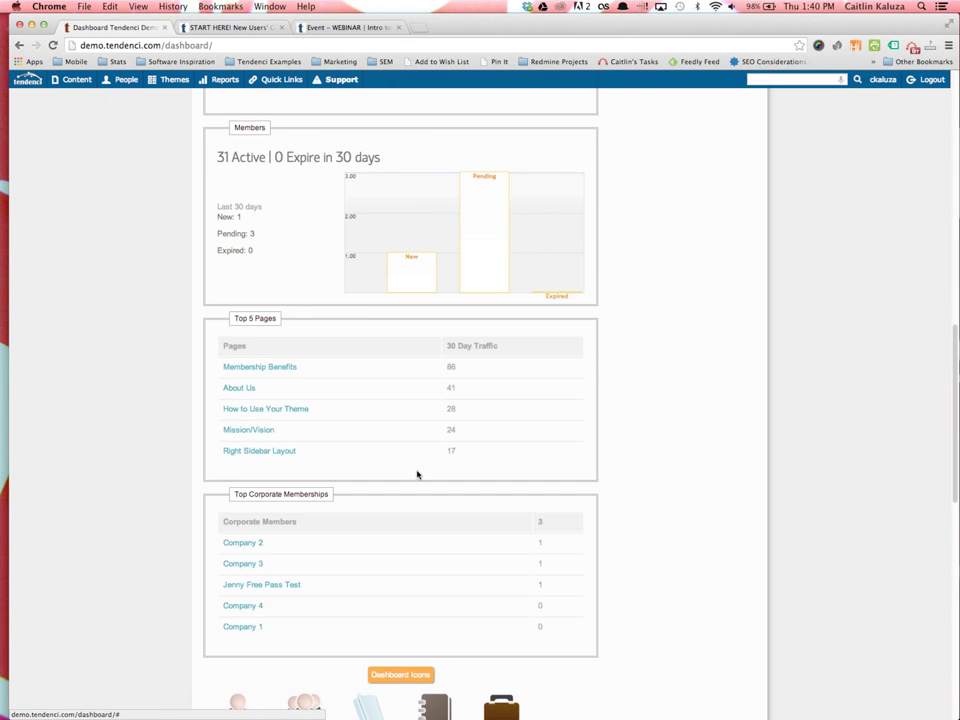
scroll(418, 475, "up", 12)
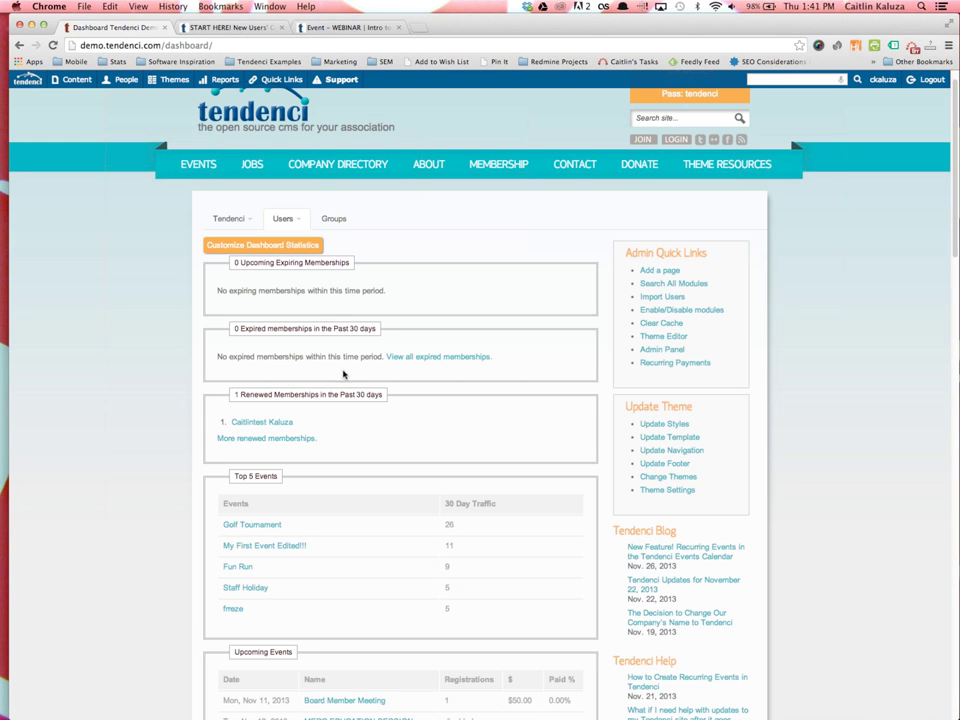
In Customize Dashboard Statistics, uncheck Upcoming Expiring Memberships and Renewed Memberships in the Past 30 days
left_click(252, 245)
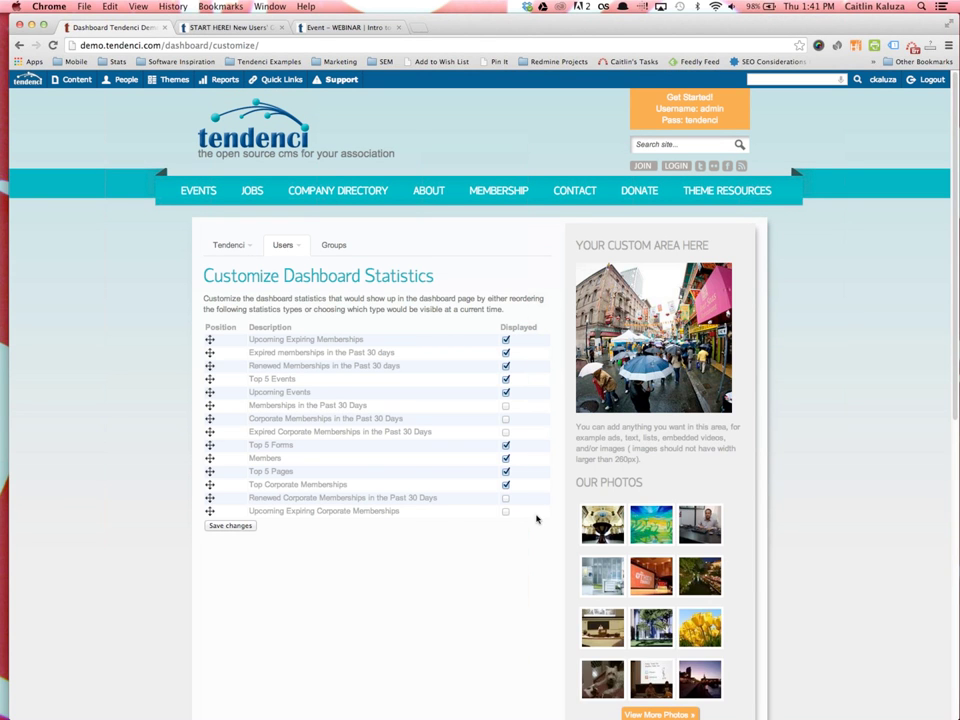
left_click(505, 340)
left_click(505, 366)
Reorder the statistics to Upcoming Events, Top 5 Events, Top 5 Forms first, and save
left_click_drag(228, 342, 215, 420)
left_click_drag(272, 378, 281, 358)
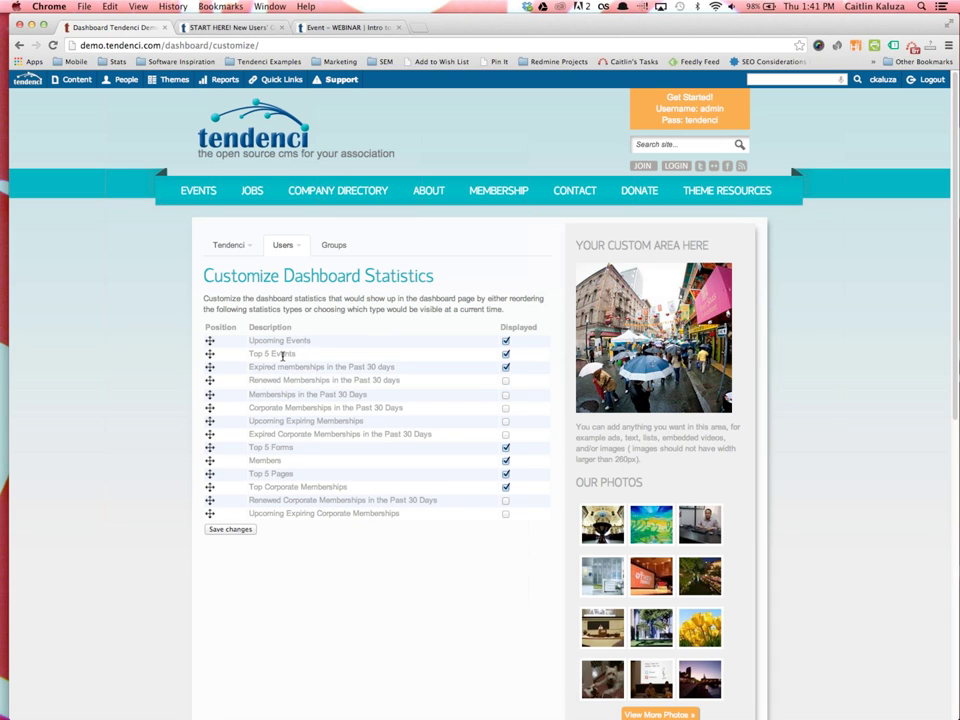
left_click_drag(310, 452, 290, 366)
left_click(210, 532)
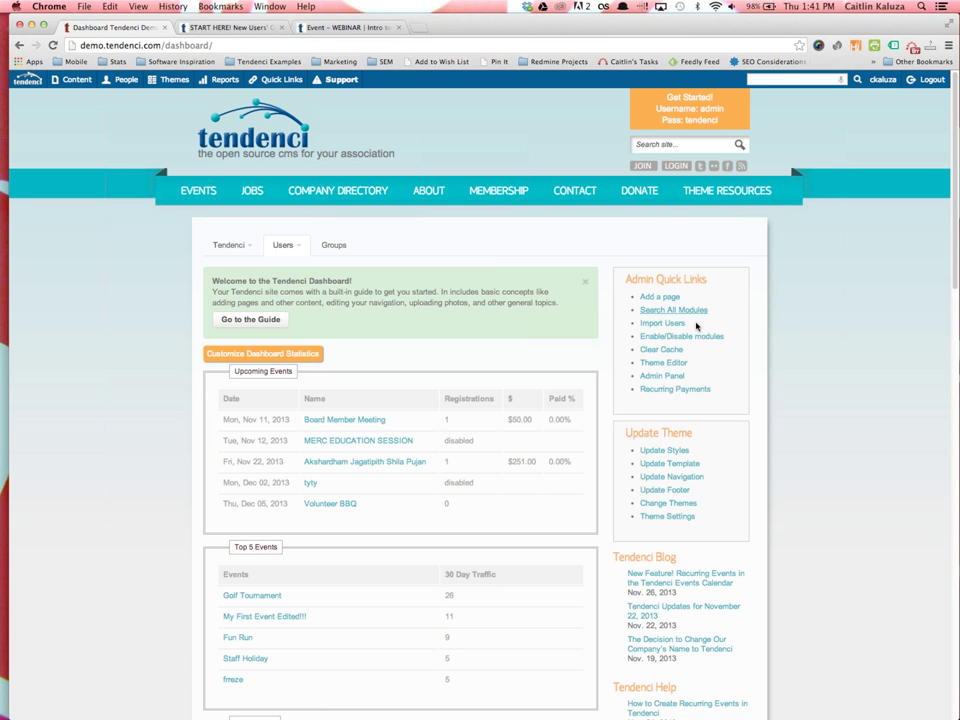
scroll(760, 505, "down", 1)
scroll(594, 536, "down", 3)
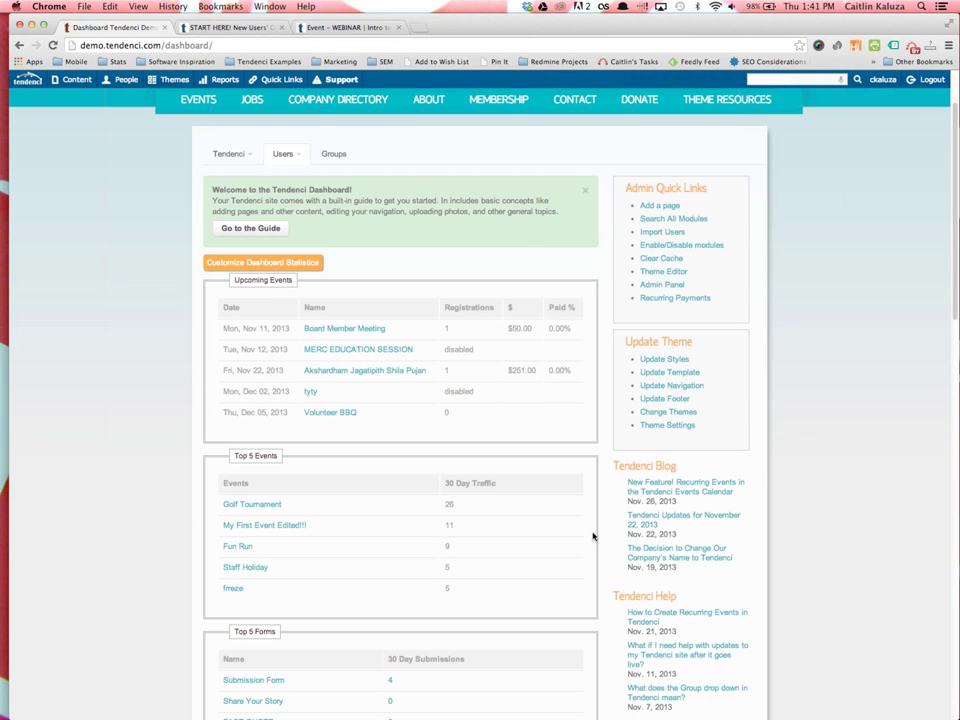
scroll(617, 535, "down", 2)
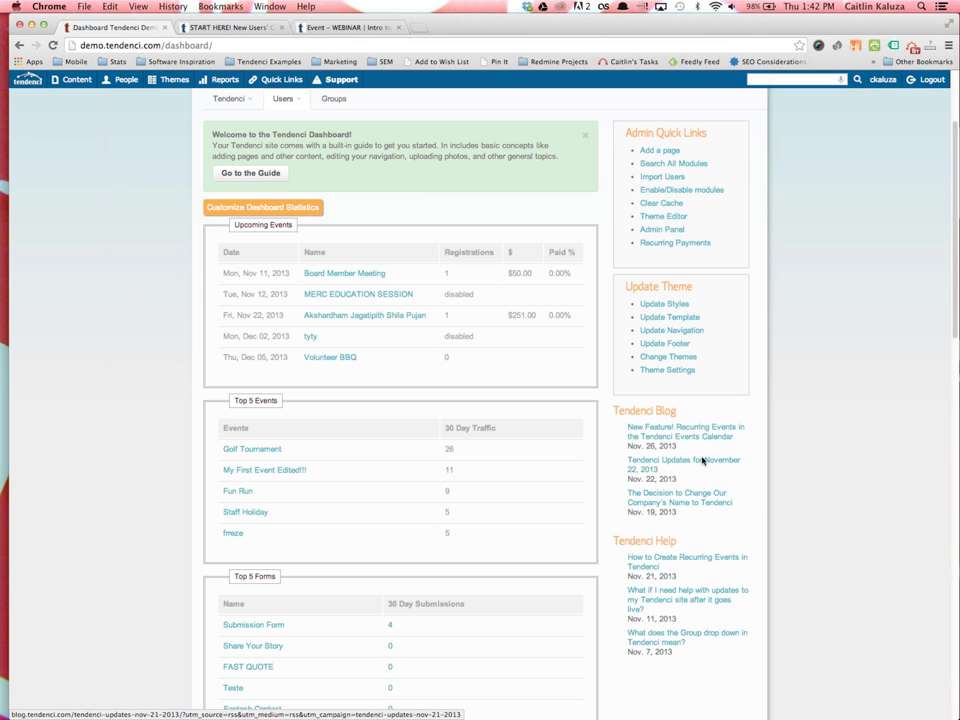
scroll(752, 505, "down", 3)
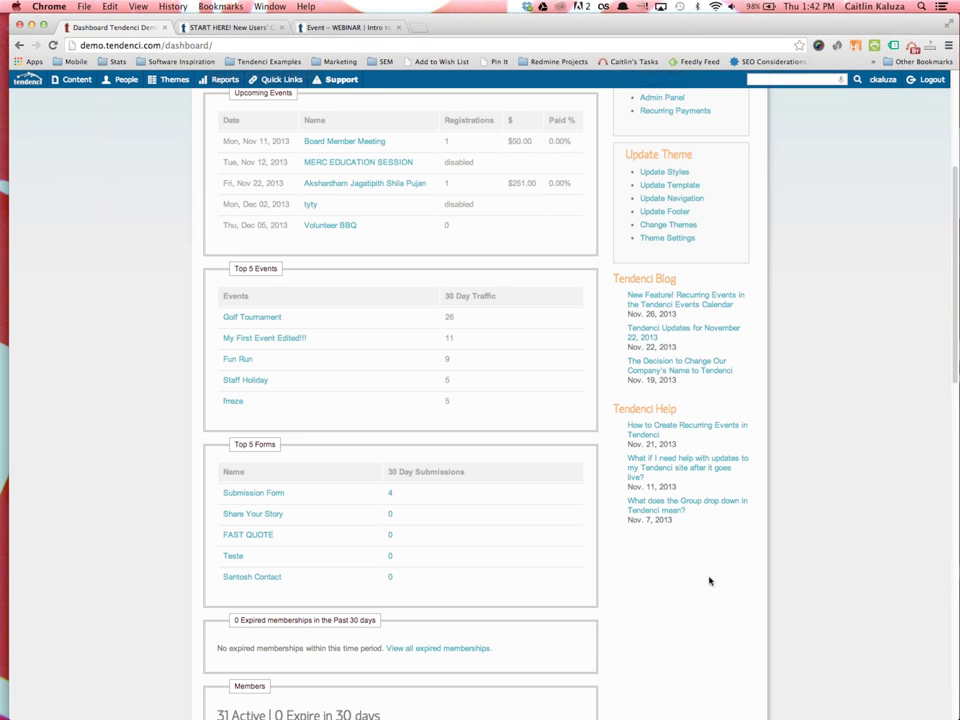
scroll(707, 560, "up", 5)
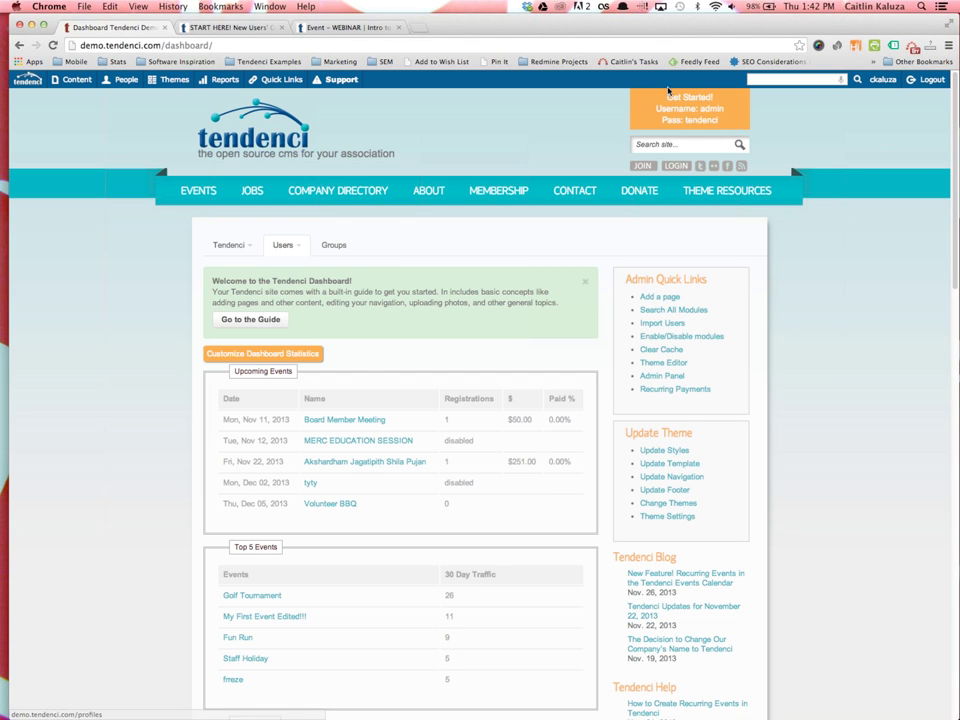
mouse_move(64, 79)
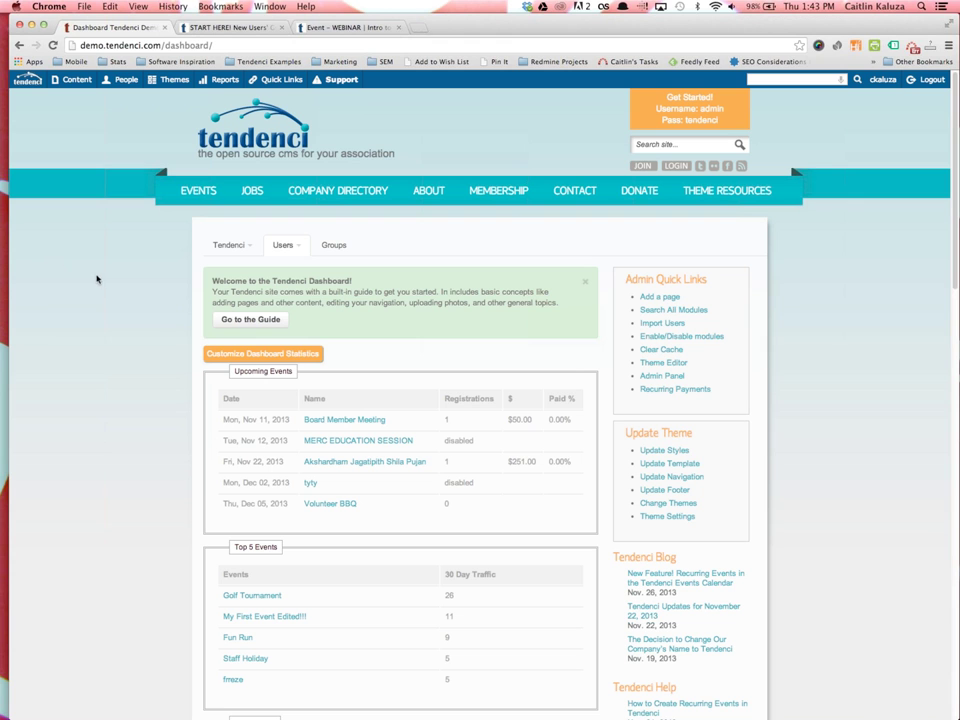
View the December 2013 EVENTS calendar, then go to the About Us page
left_click(195, 192)
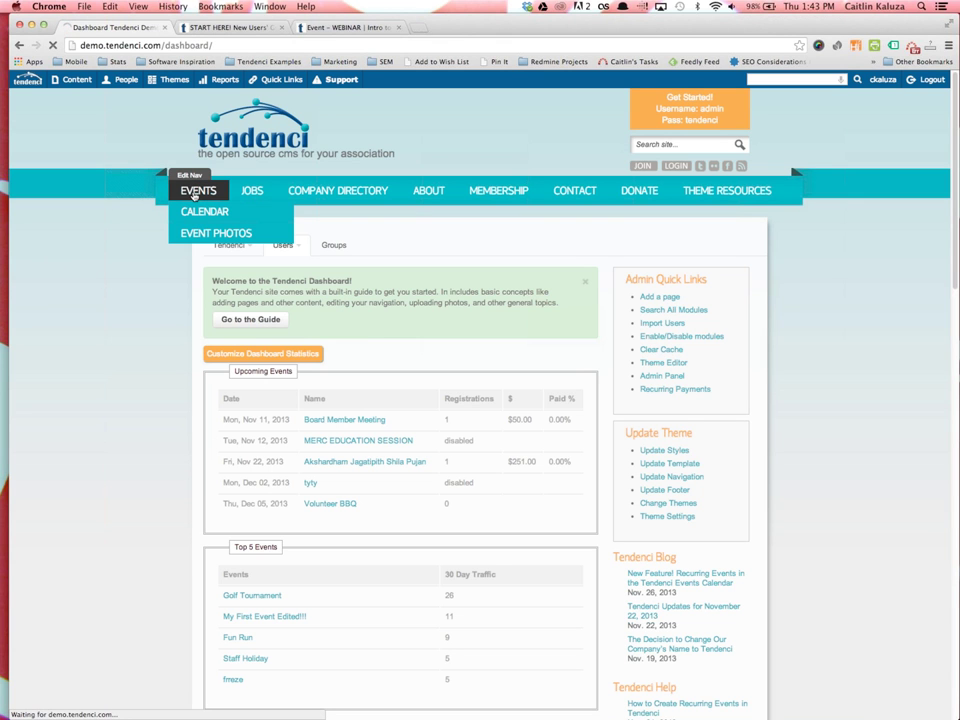
mouse_move(290, 248)
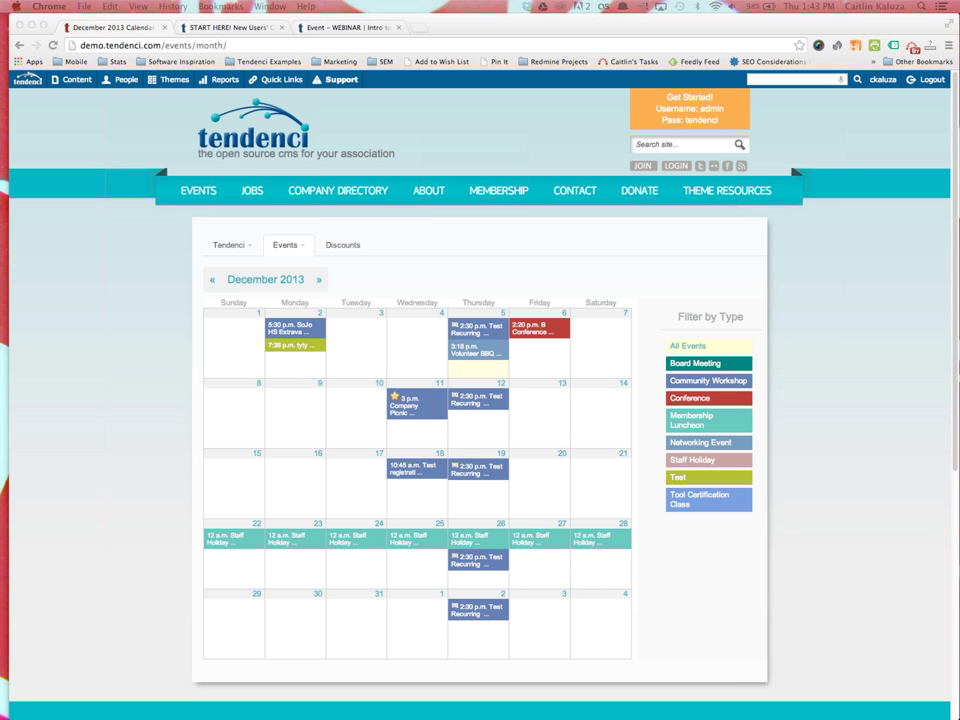
left_click(137, 434)
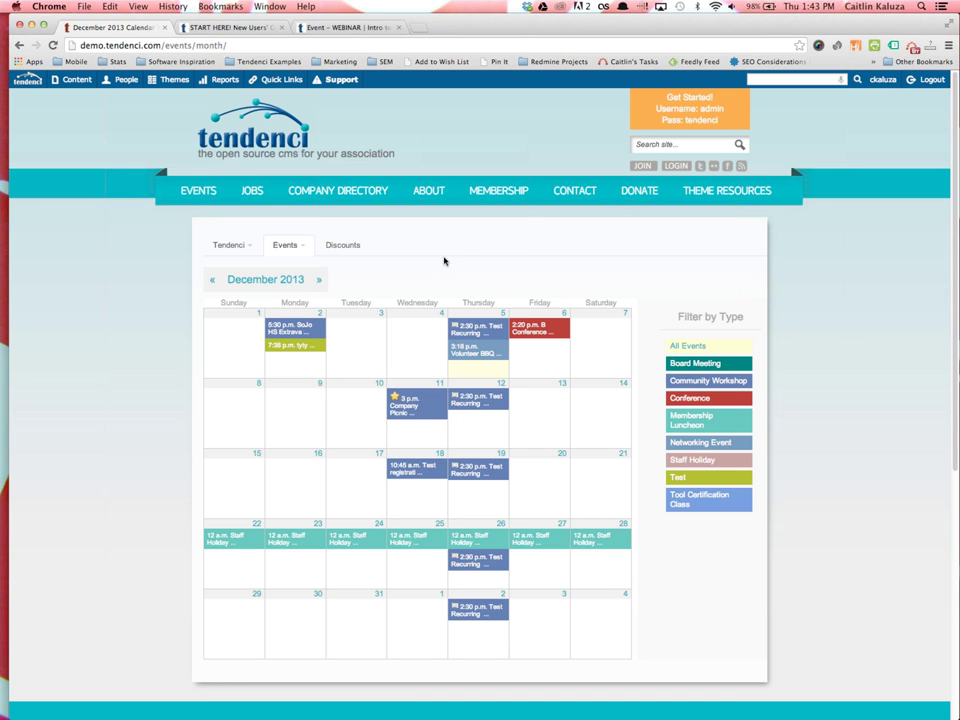
left_click(426, 191)
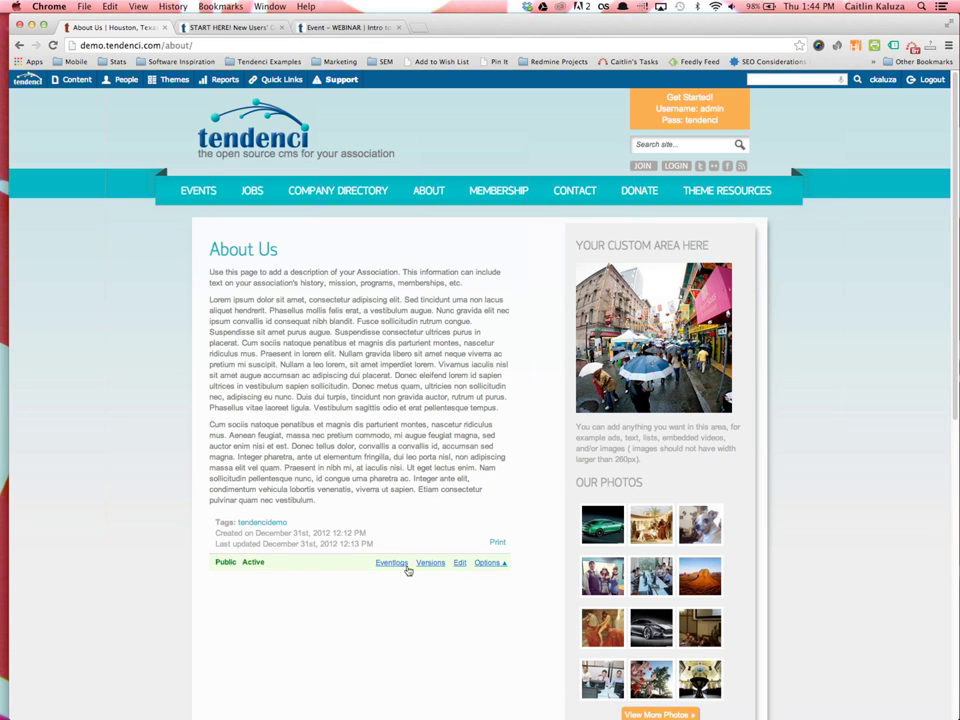
Search the site pages for 'About' and open the About Us page for editing
left_click(459, 564)
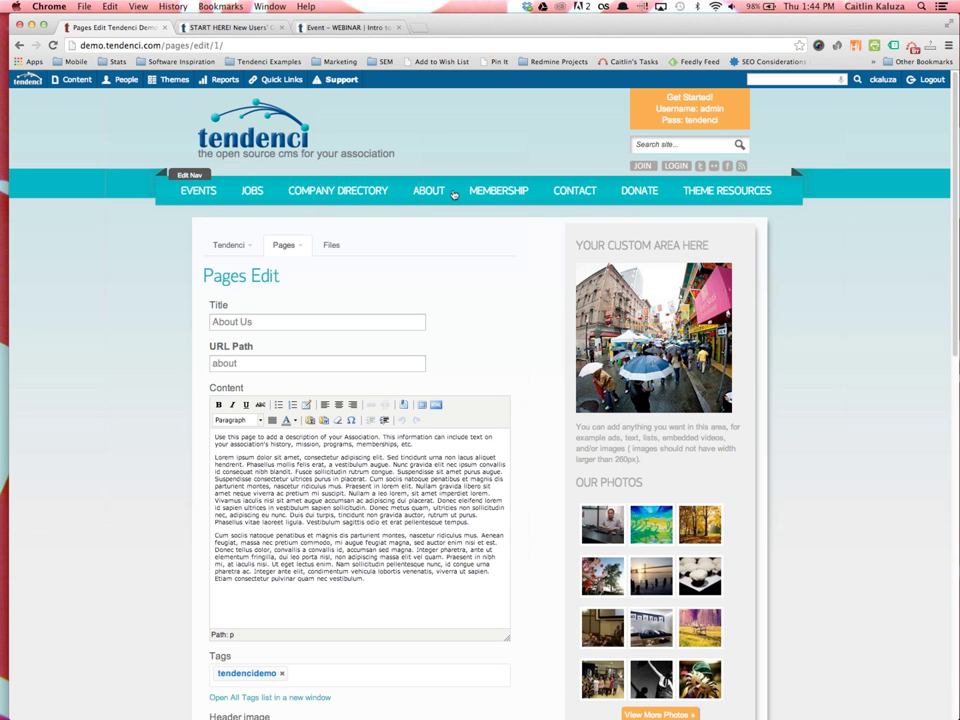
mouse_move(416, 212)
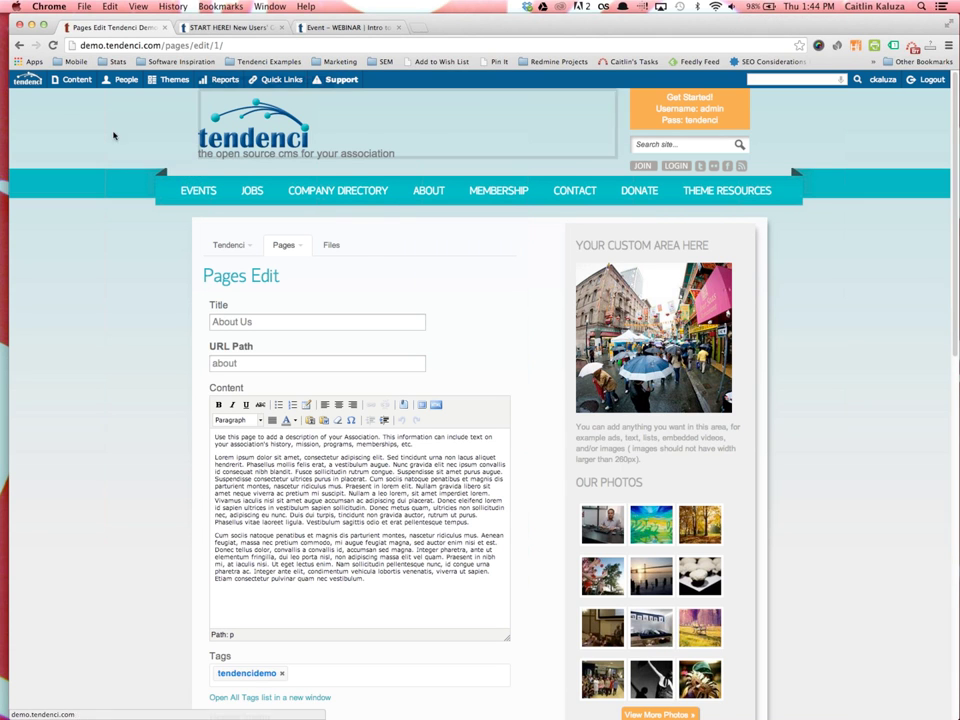
mouse_move(60, 80)
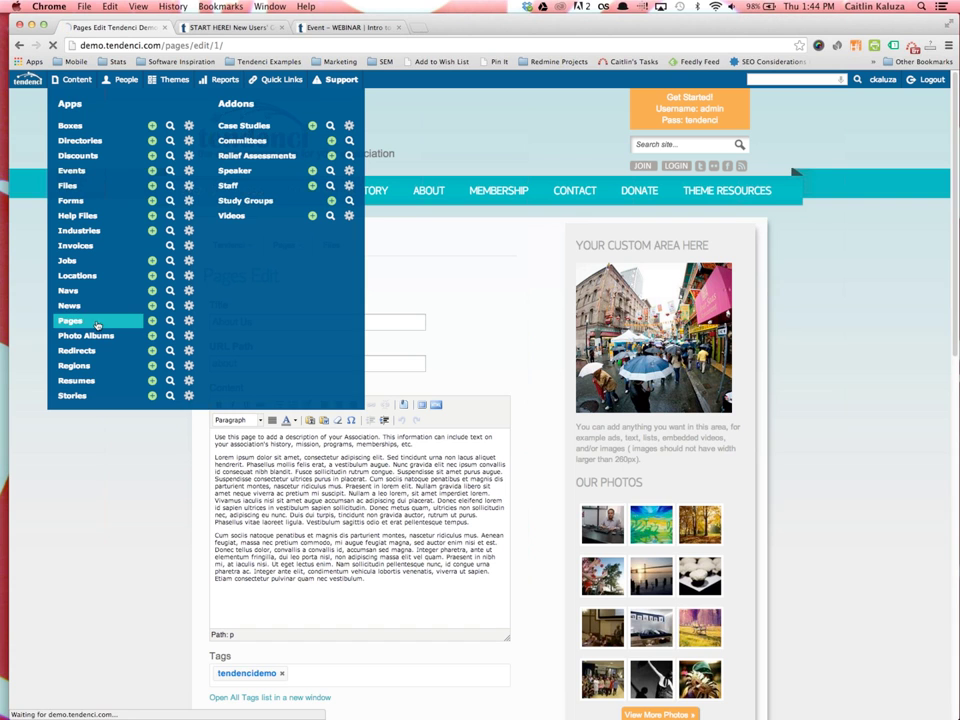
left_click(252, 303)
type("About")
key("Return")
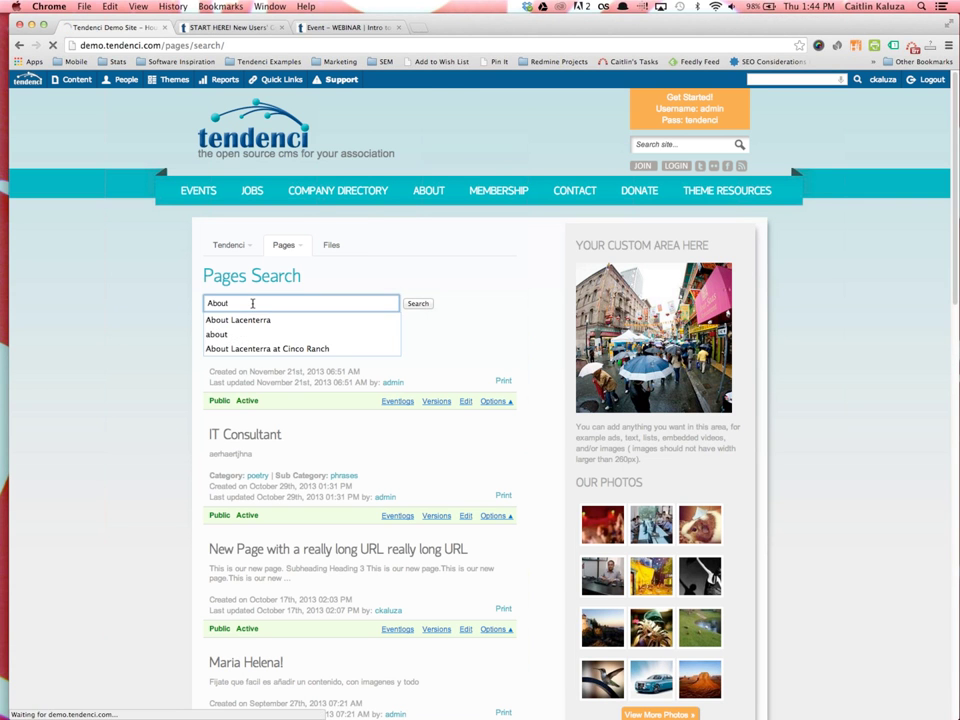
scroll(300, 500, "down", 1)
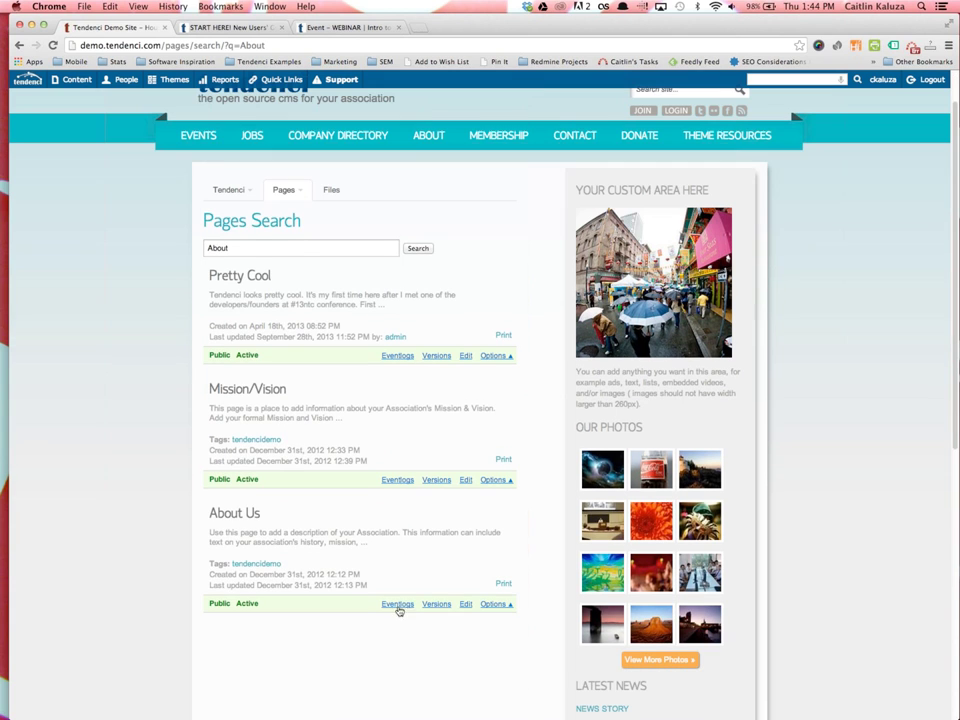
left_click(466, 604)
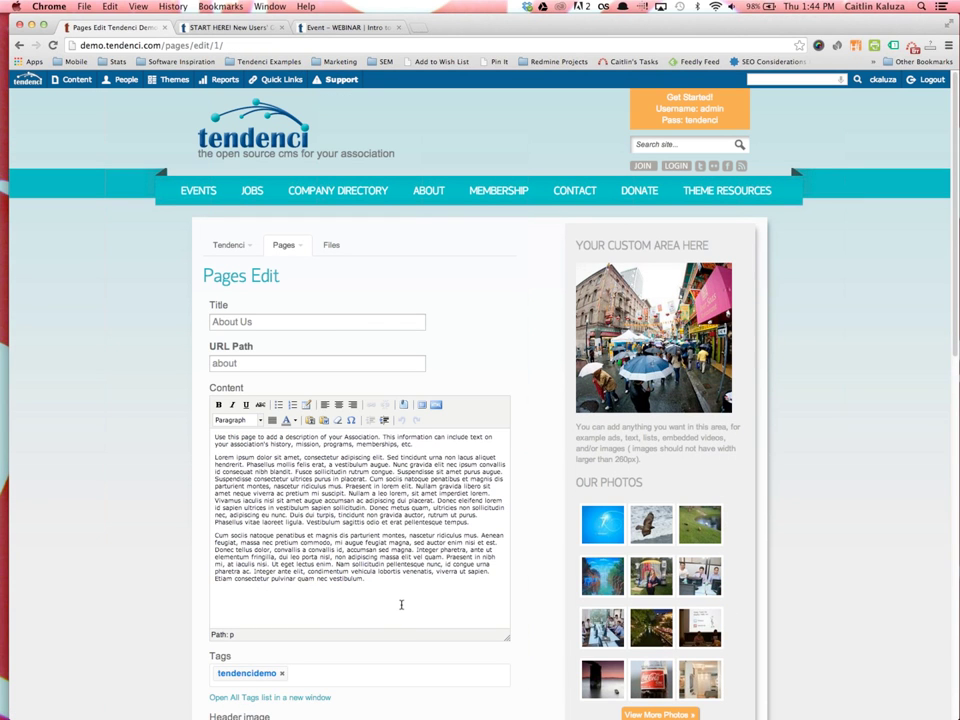
Reopen About Us in the editor and drag the resize grip to enlarge the content area
scroll(401, 620, "down", 1)
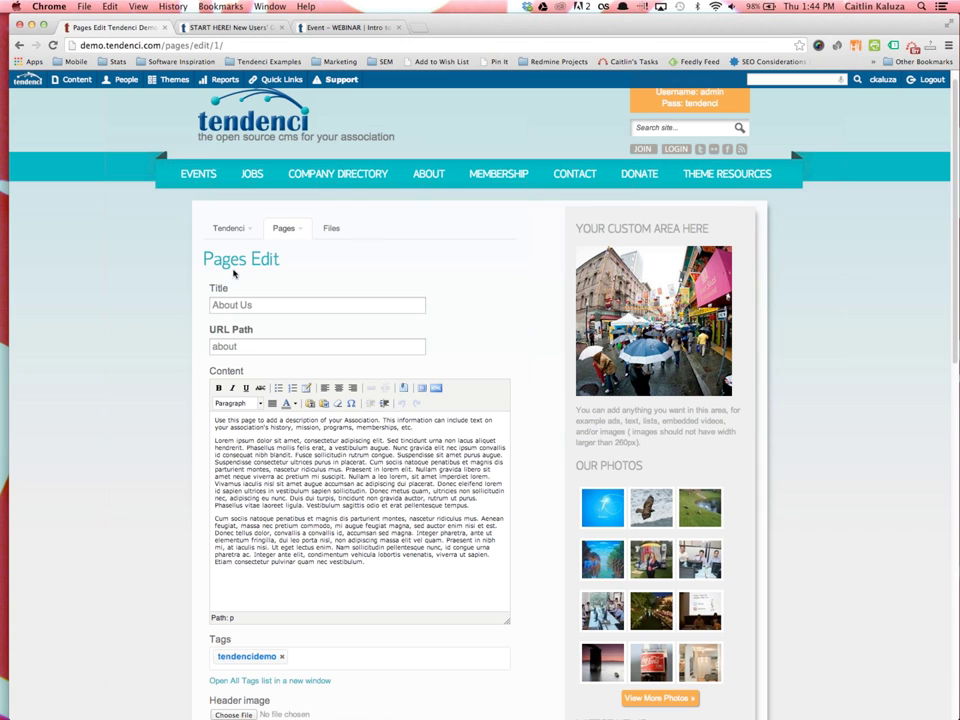
left_click(424, 175)
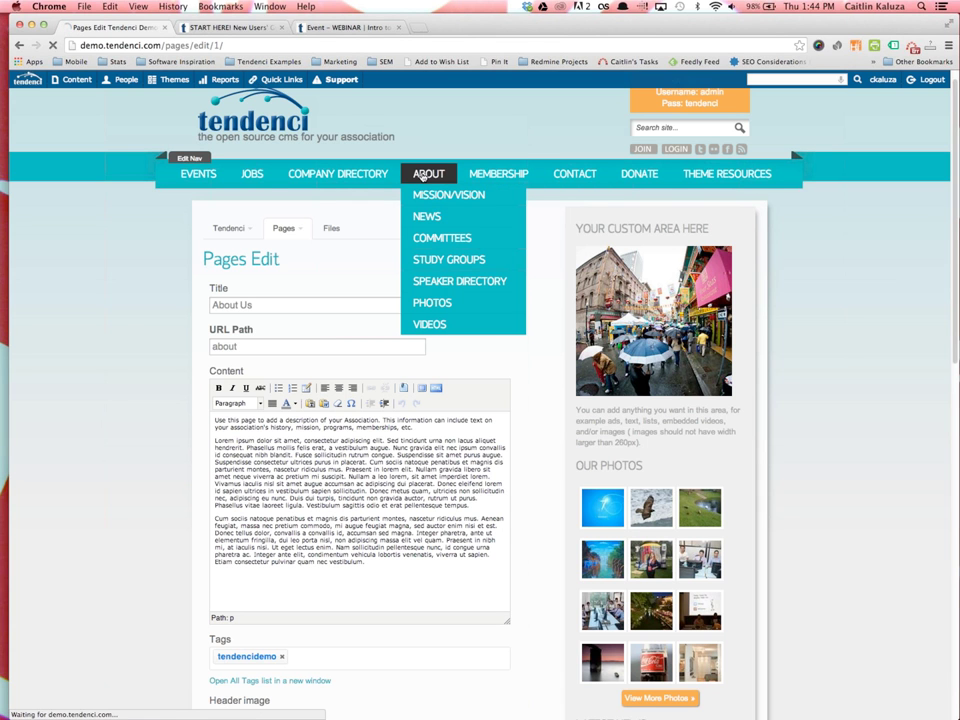
left_click(462, 563)
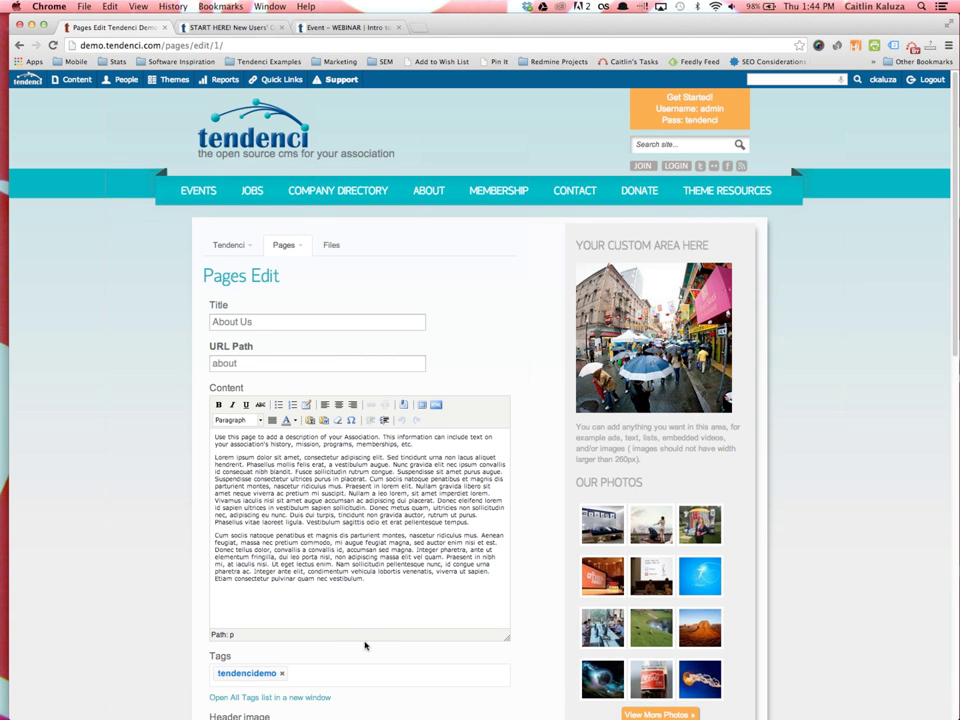
scroll(360, 650, "down", 2)
left_click_drag(509, 602, 527, 622)
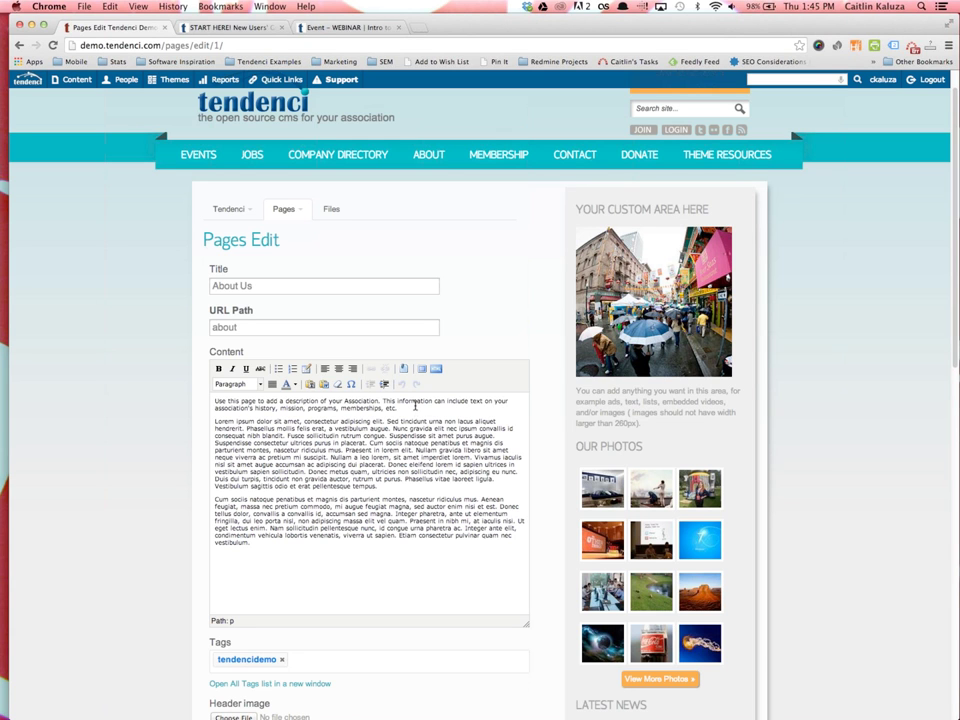
left_click_drag(377, 401, 346, 401)
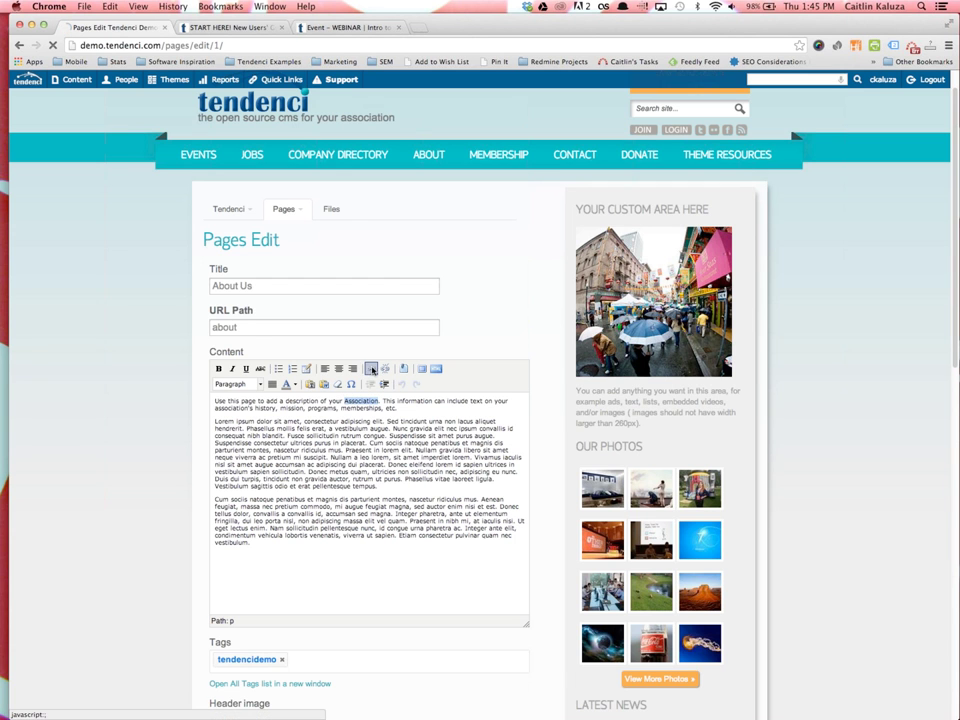
left_click(370, 369)
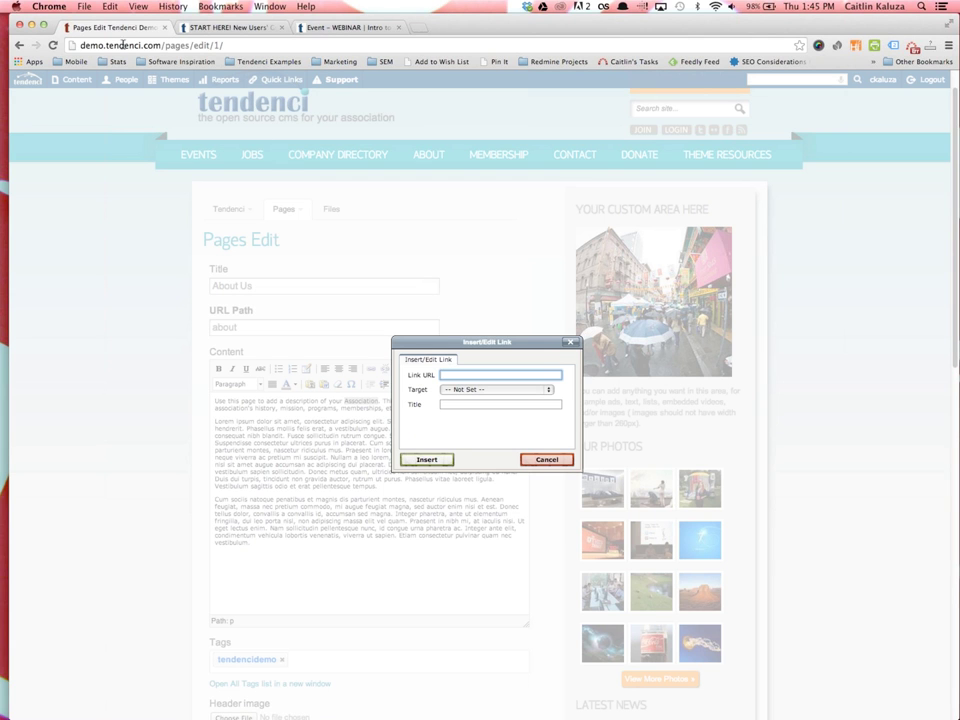
left_click_drag(163, 45, 40, 42)
key("ctrl+c")
left_click(491, 374)
key("ctrl+v")
left_click(465, 390)
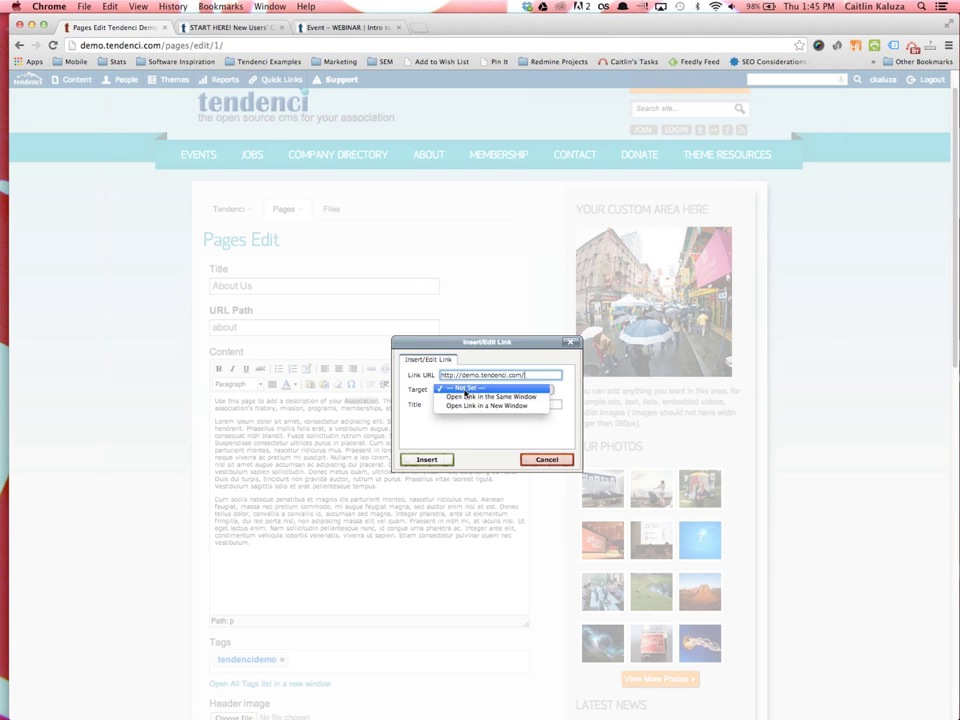
left_click(528, 406)
left_click(426, 460)
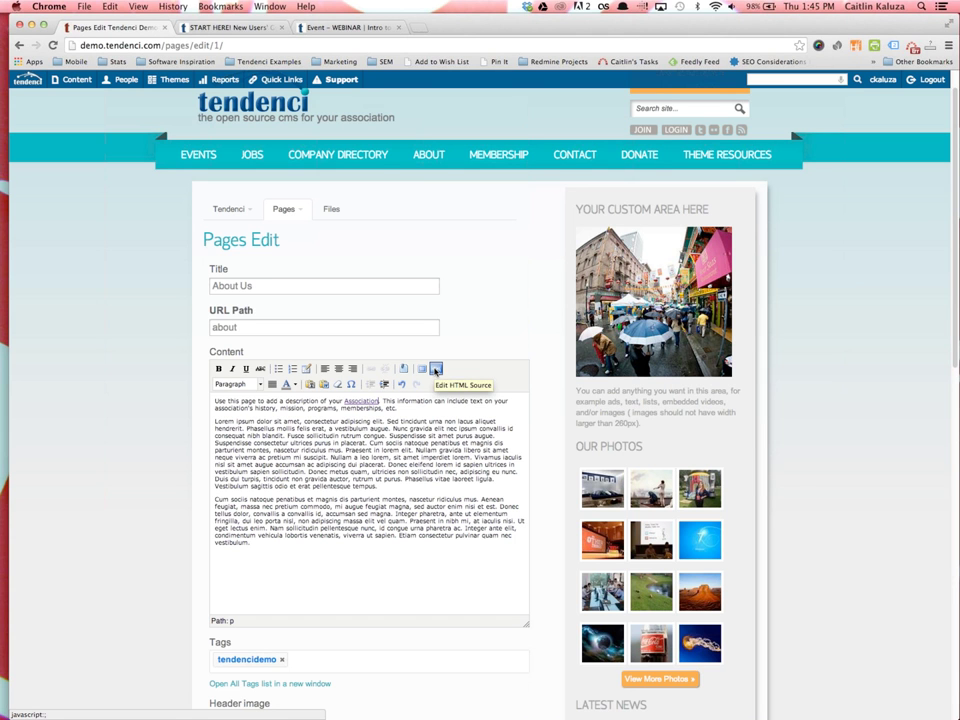
left_click(435, 370)
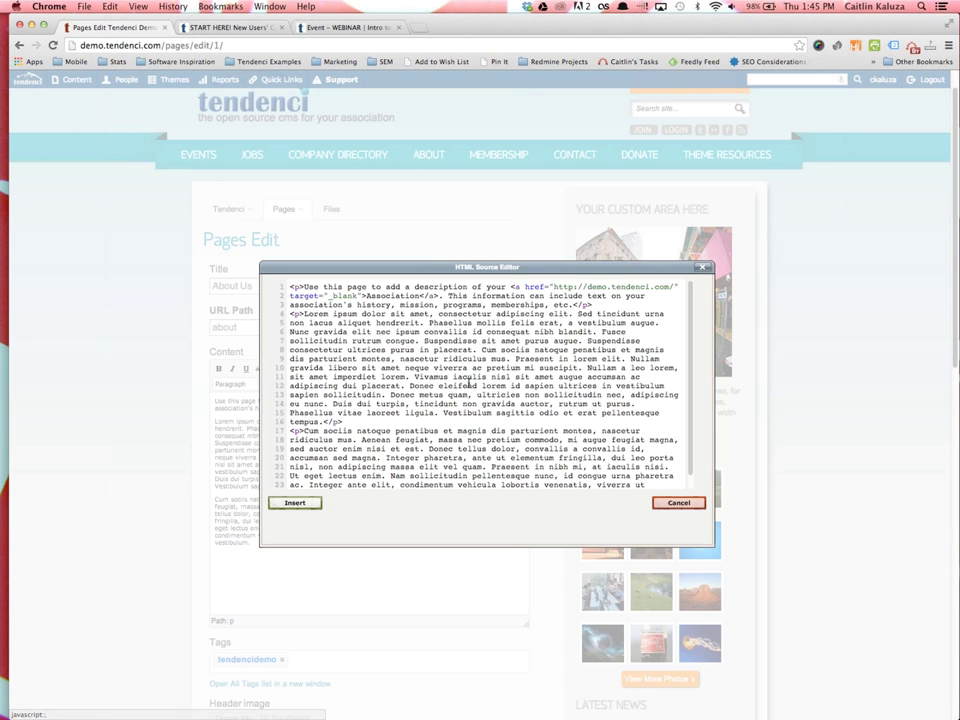
scroll(470, 402, "down", 5)
scroll(463, 418, "up", 2)
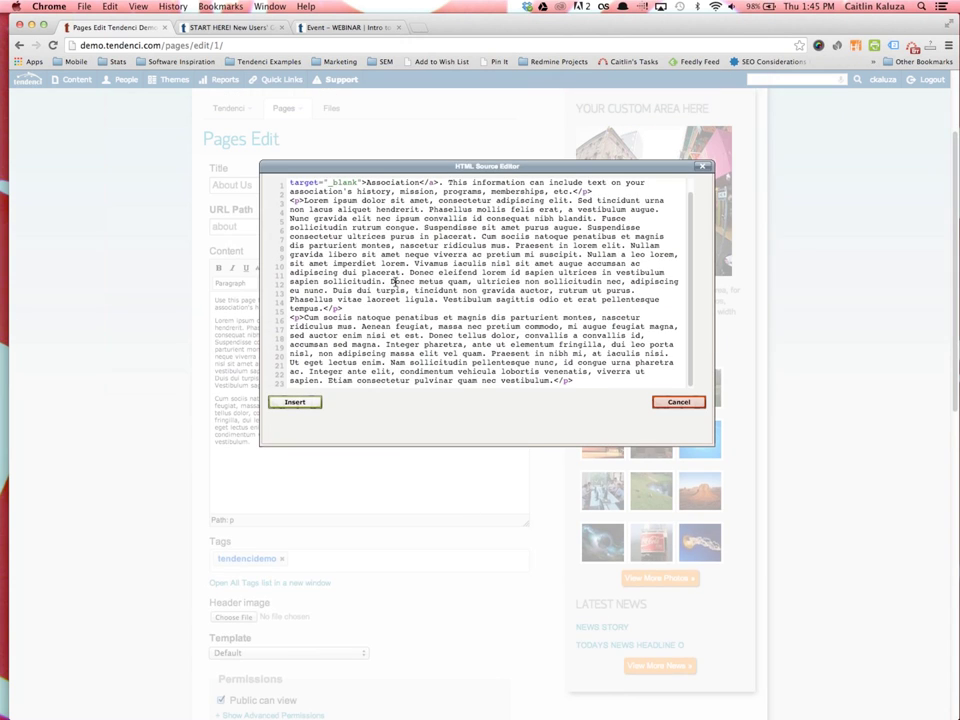
scroll(378, 291, "up", 5)
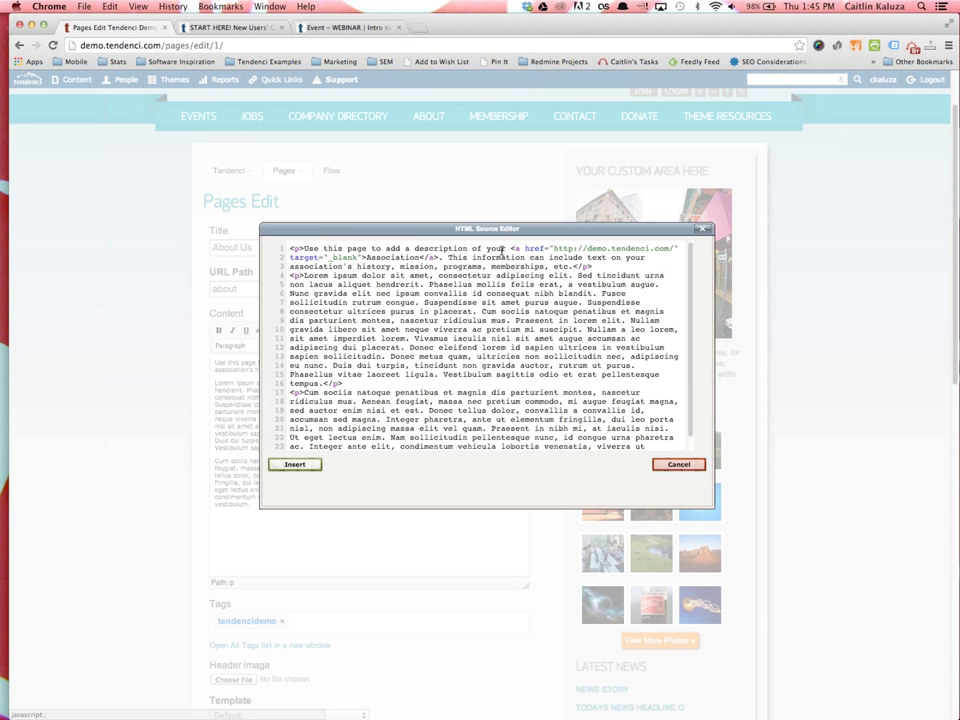
left_click_drag(508, 249, 598, 267)
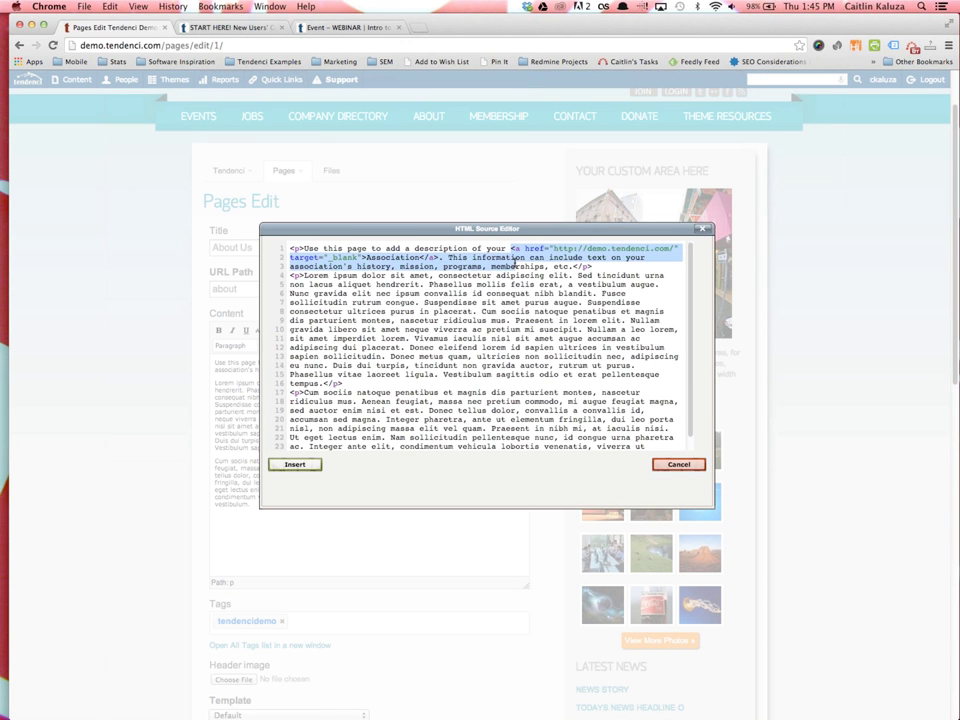
left_click(293, 464)
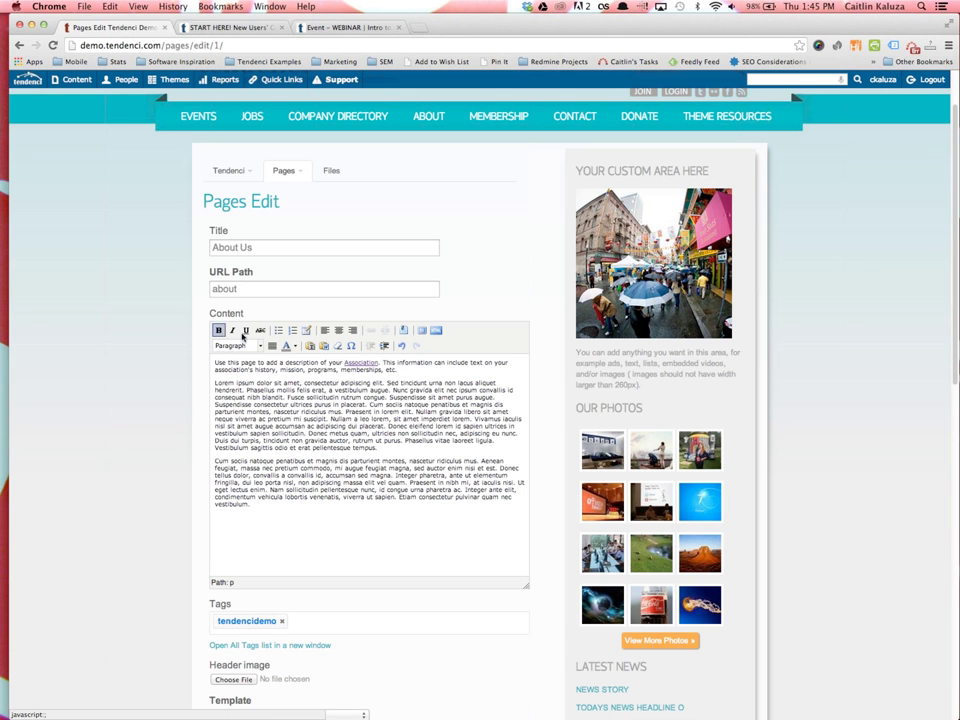
left_click(398, 369)
key("Return")
left_click(282, 330)
type("Bullet 1")
key("Return")
type("B")
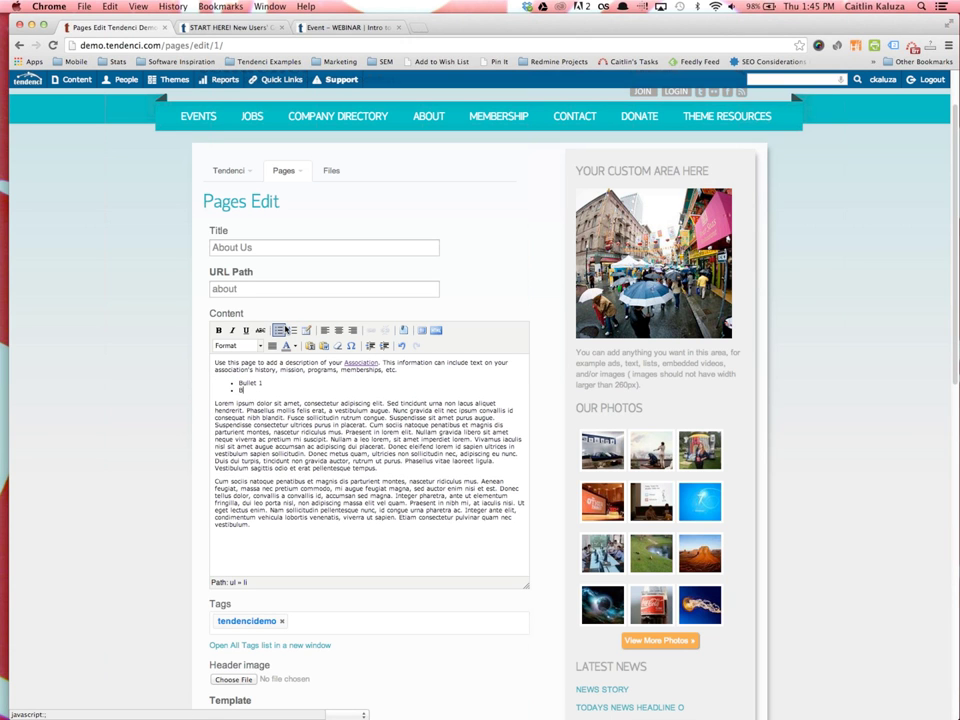
left_click_drag(265, 390, 232, 381)
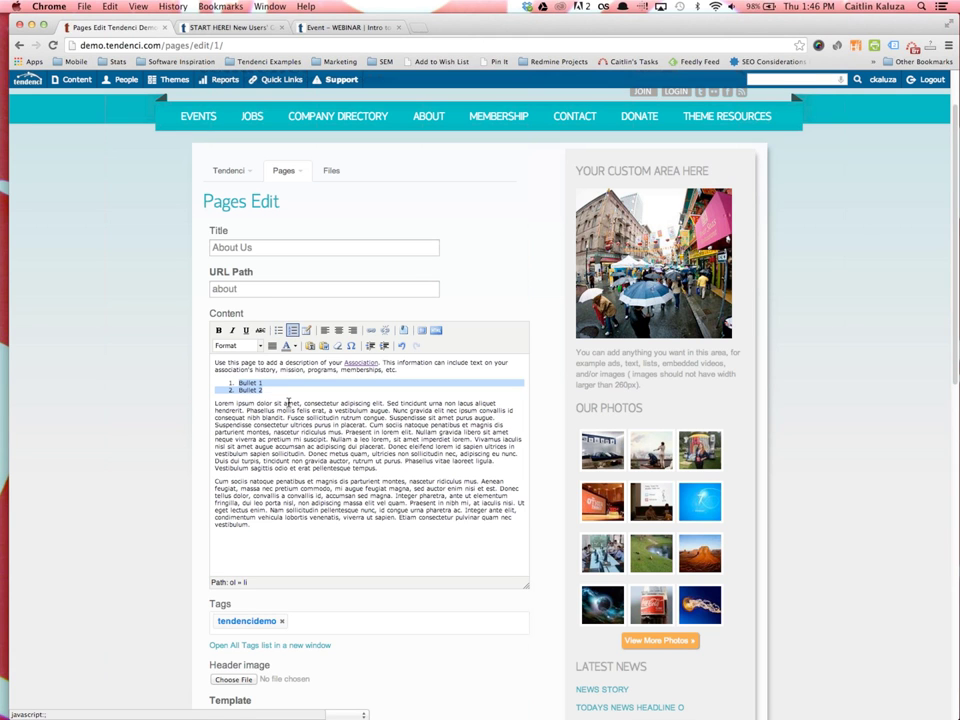
left_click(292, 330)
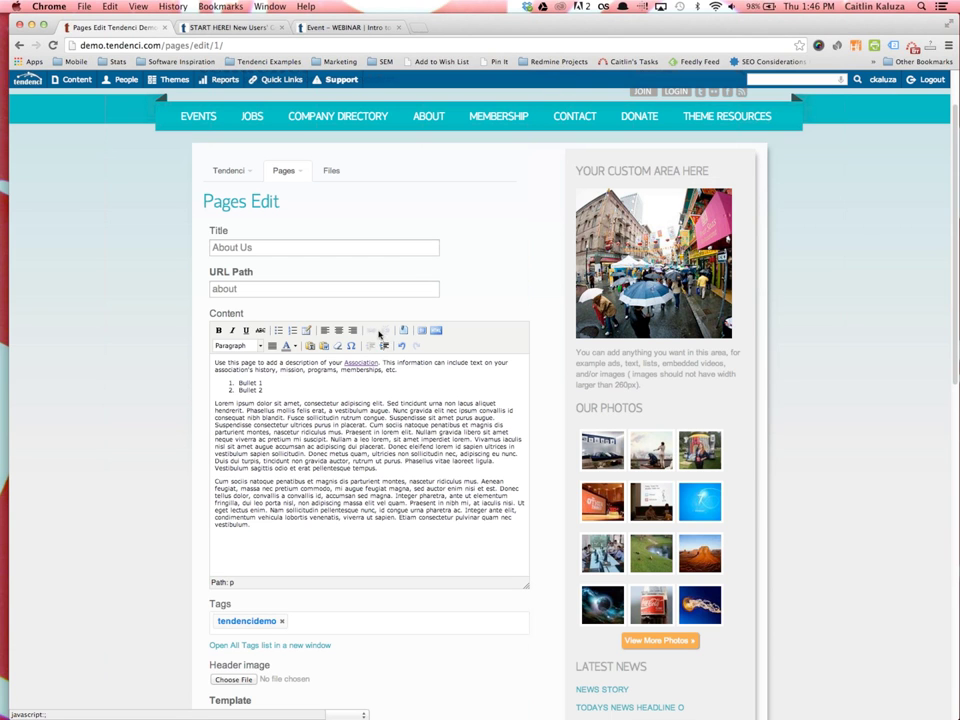
left_click_drag(383, 404, 341, 404)
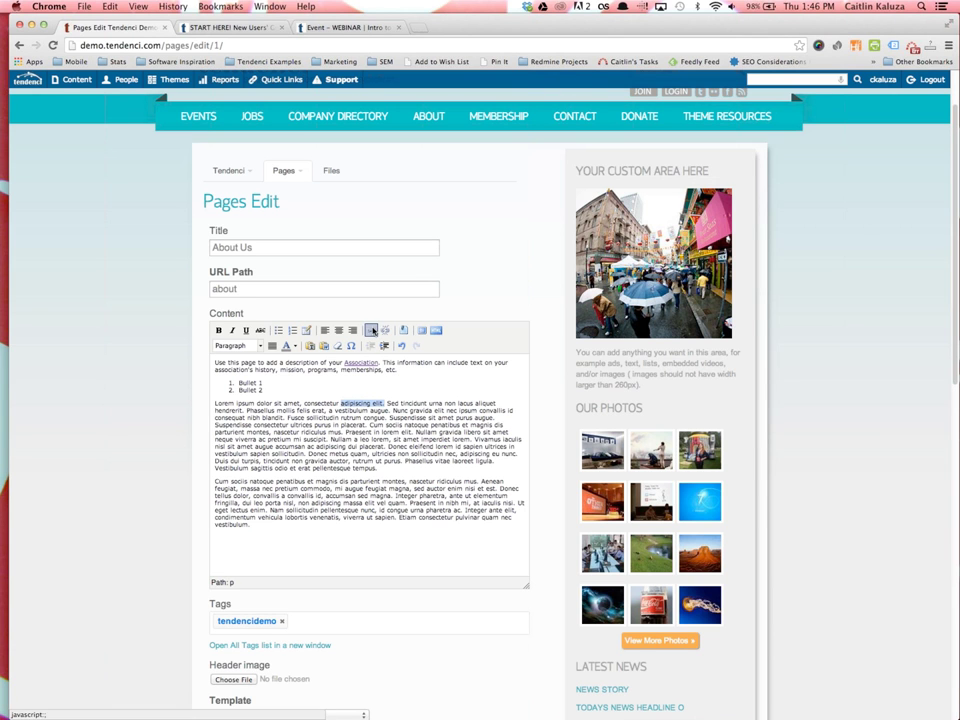
left_click(371, 330)
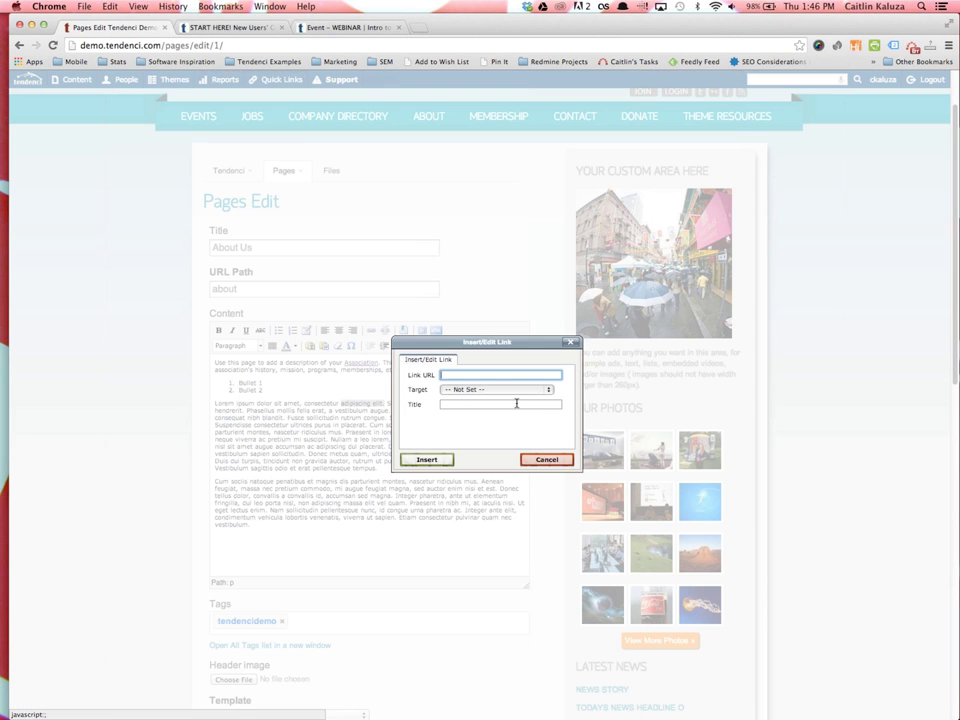
left_click(547, 459)
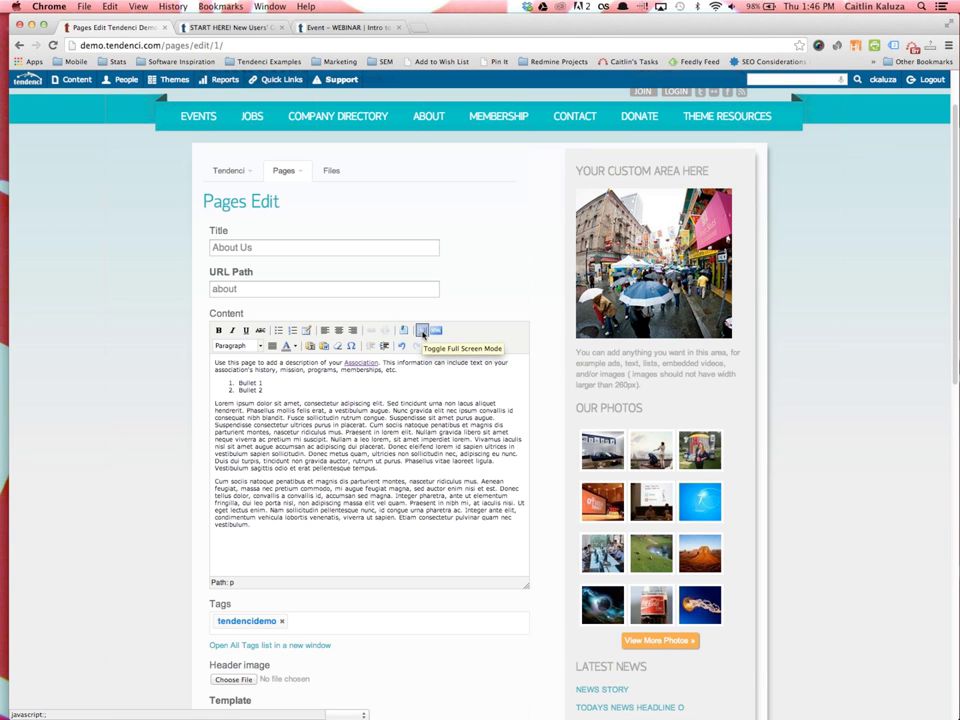
left_click(422, 332)
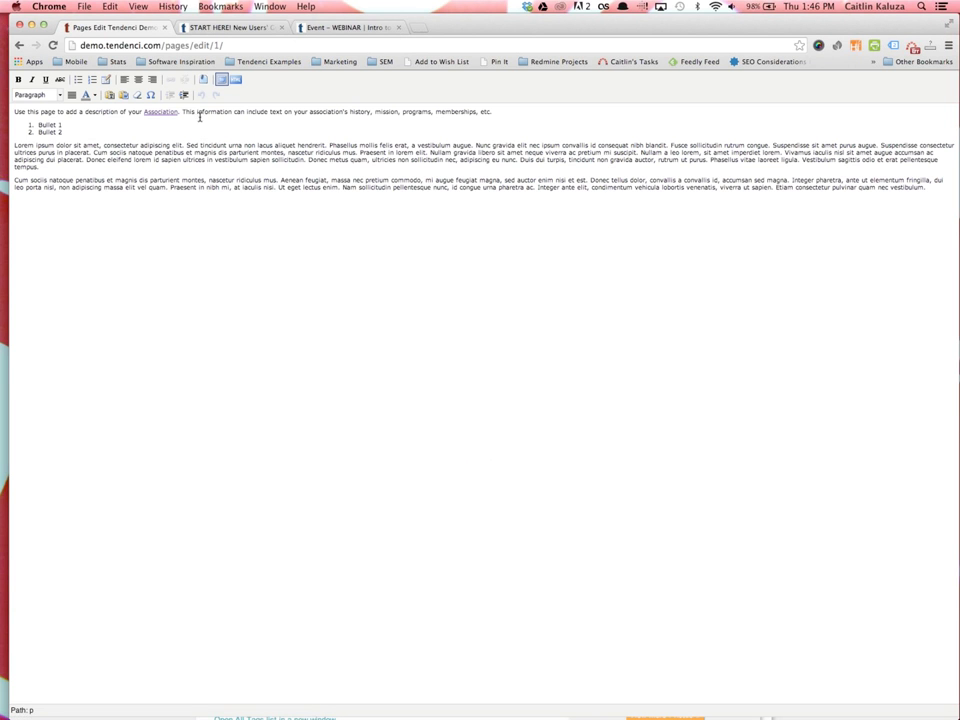
left_click(221, 80)
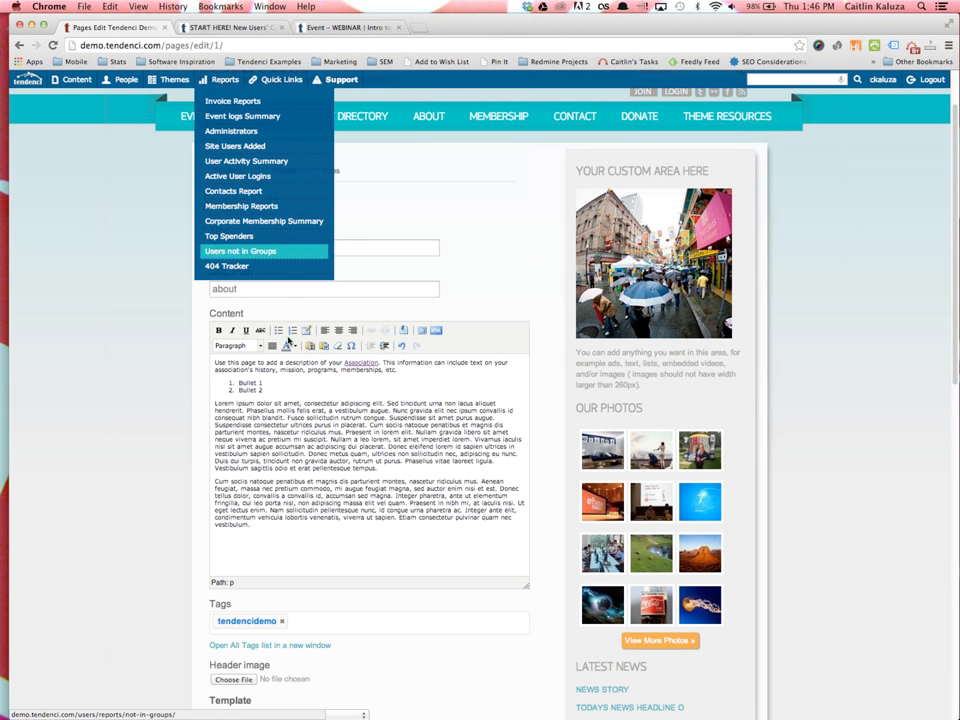
left_click(295, 346)
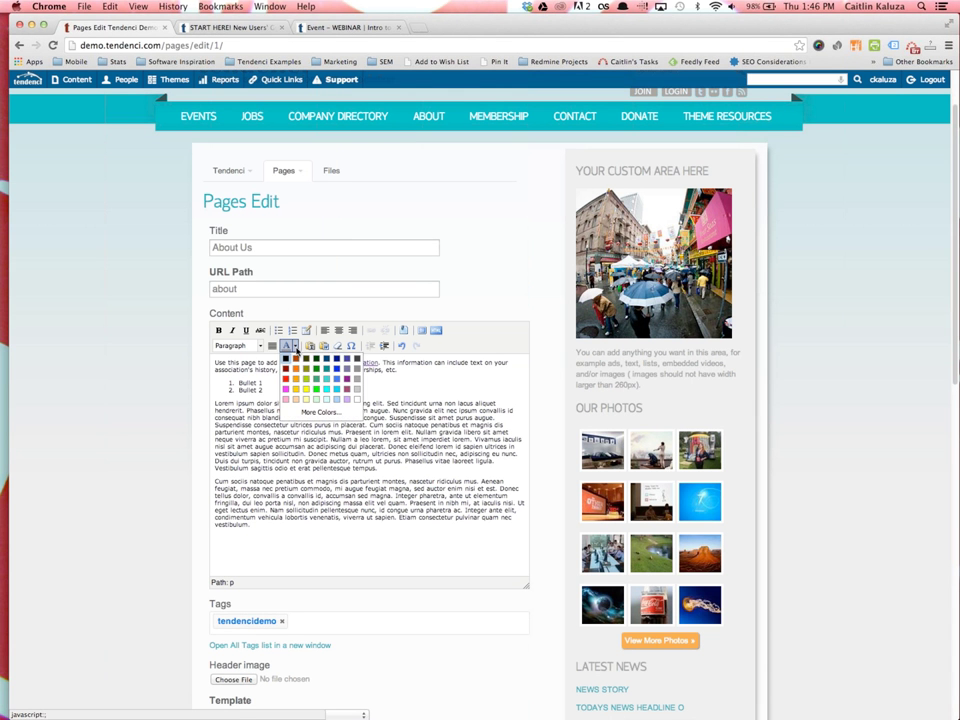
left_click(295, 348)
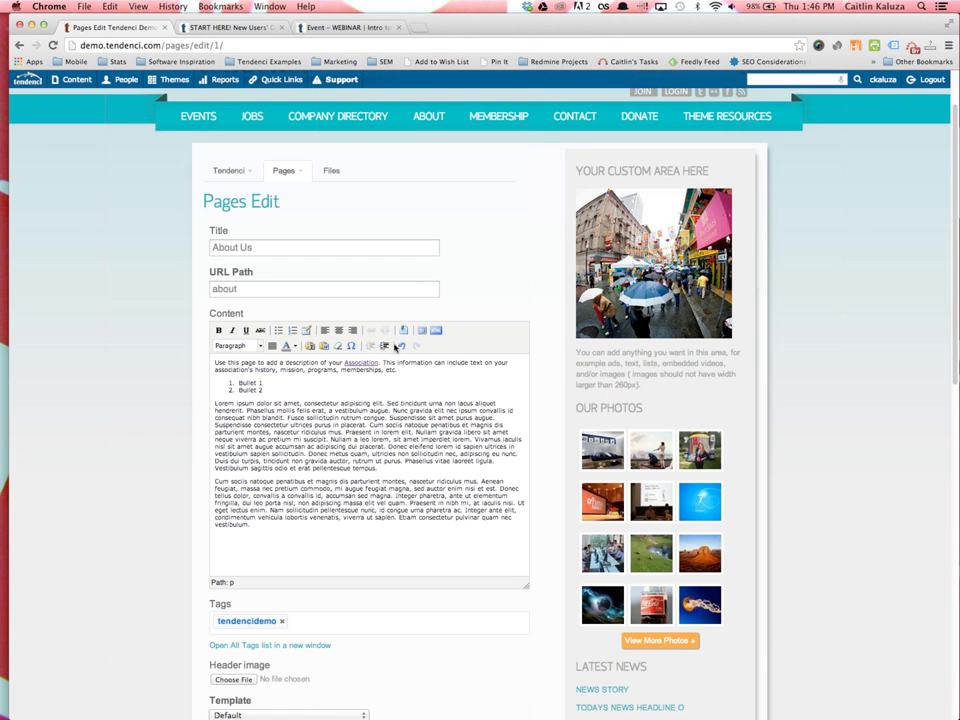
left_click(384, 345)
left_click(370, 345)
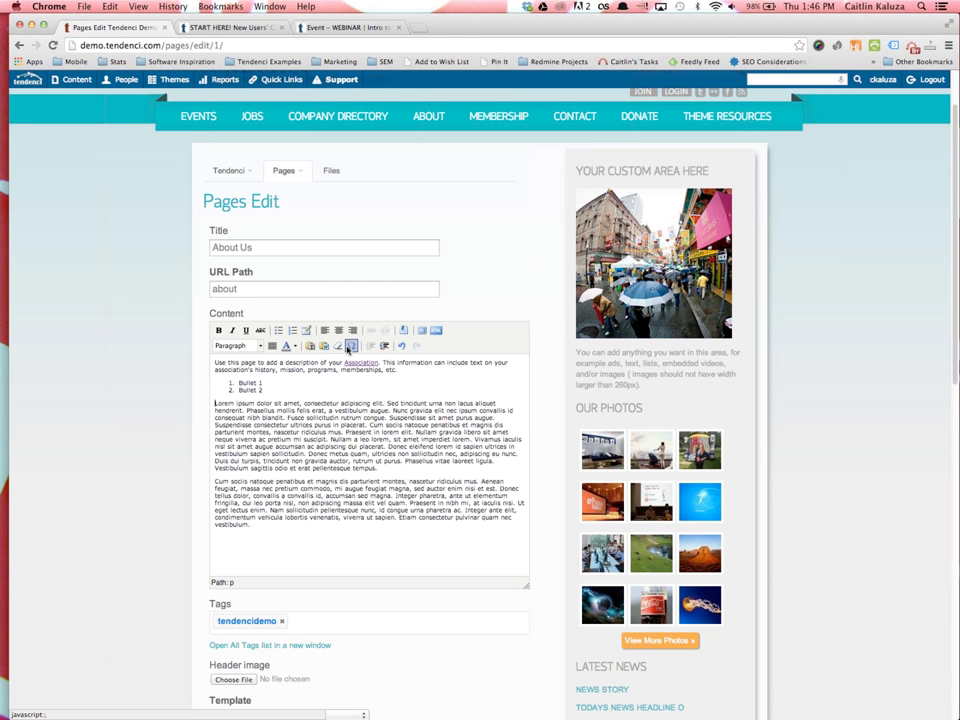
left_click(348, 349)
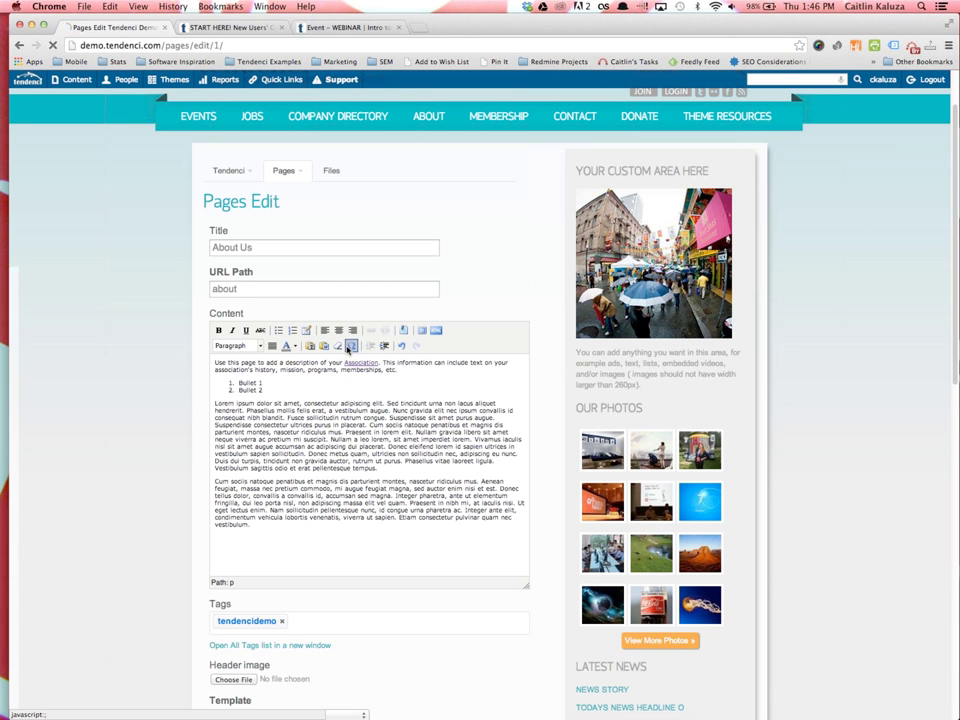
left_click(643, 322)
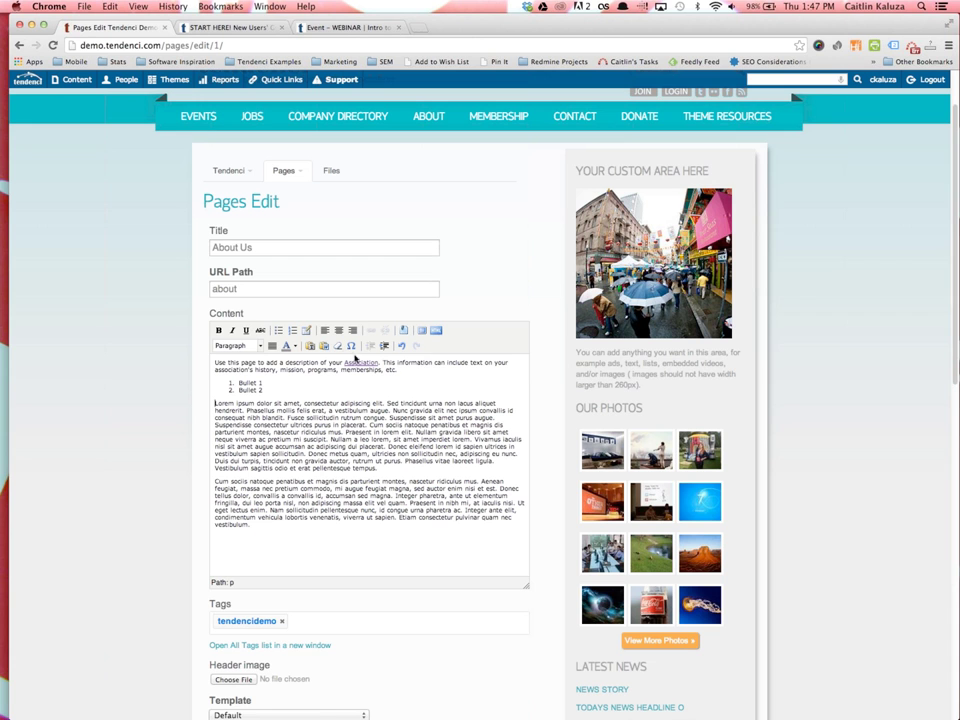
left_click(325, 346)
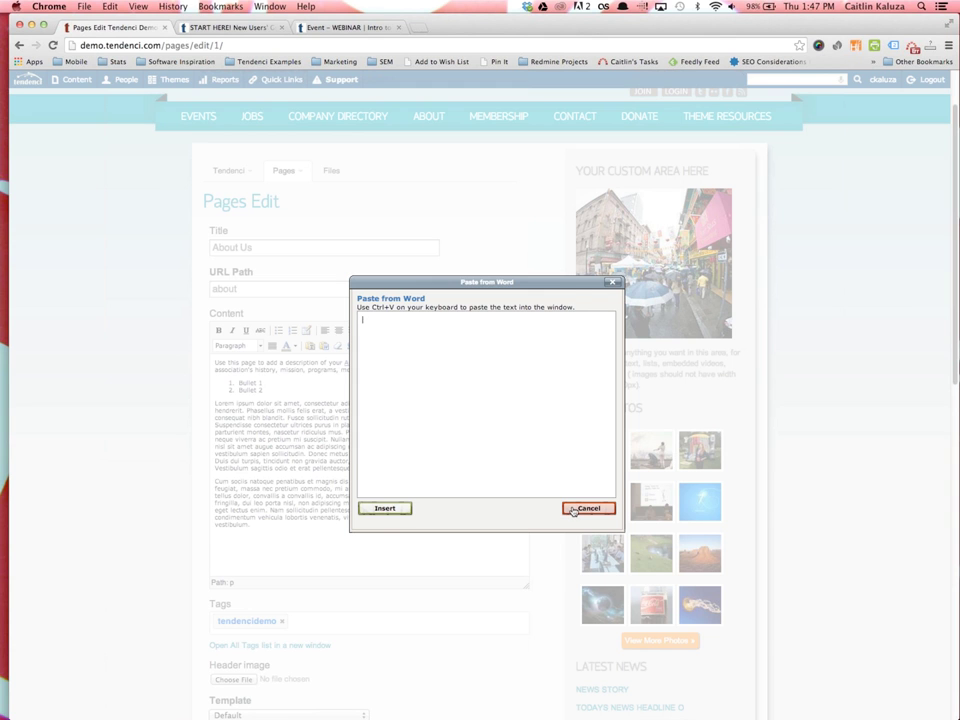
left_click(573, 510)
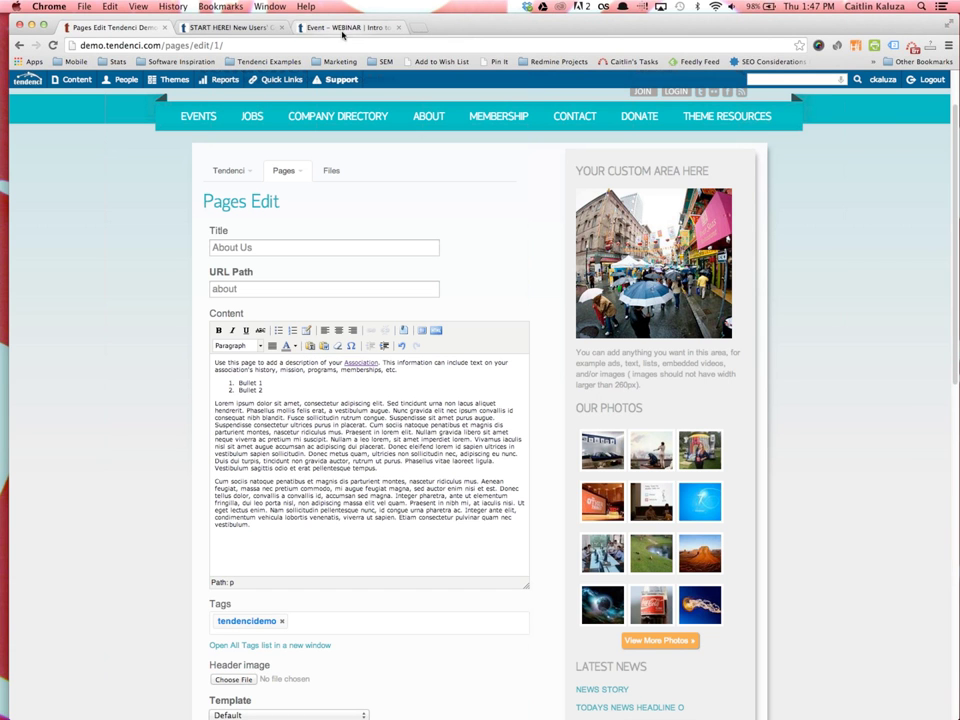
Copy the first testimonial from Portfolio > Client Testimonials and go back to the About Us editor
left_click(345, 29)
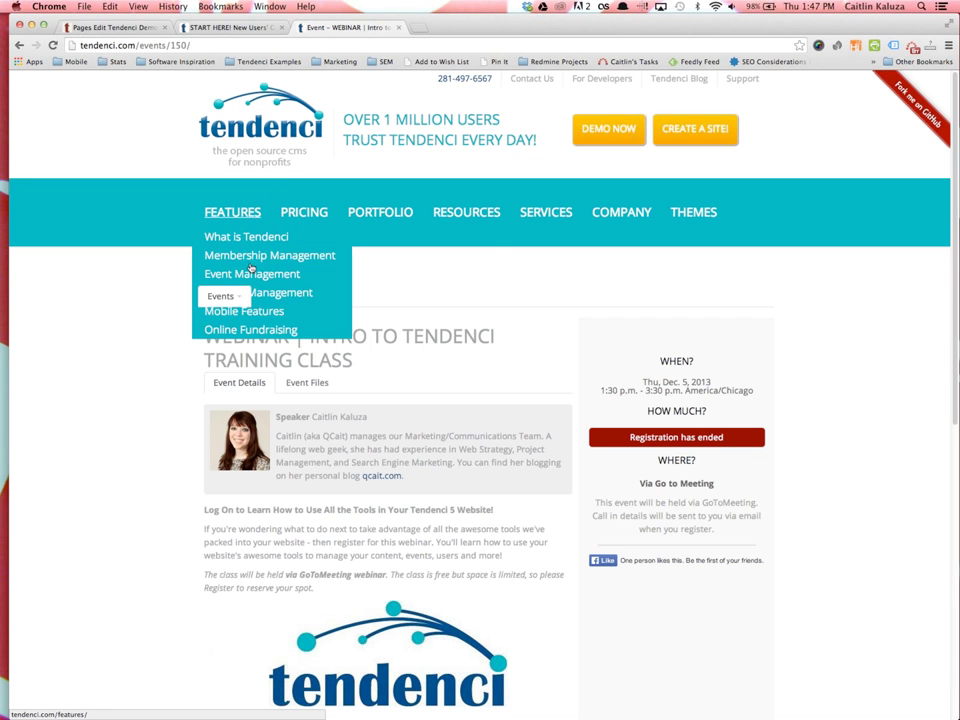
mouse_move(377, 216)
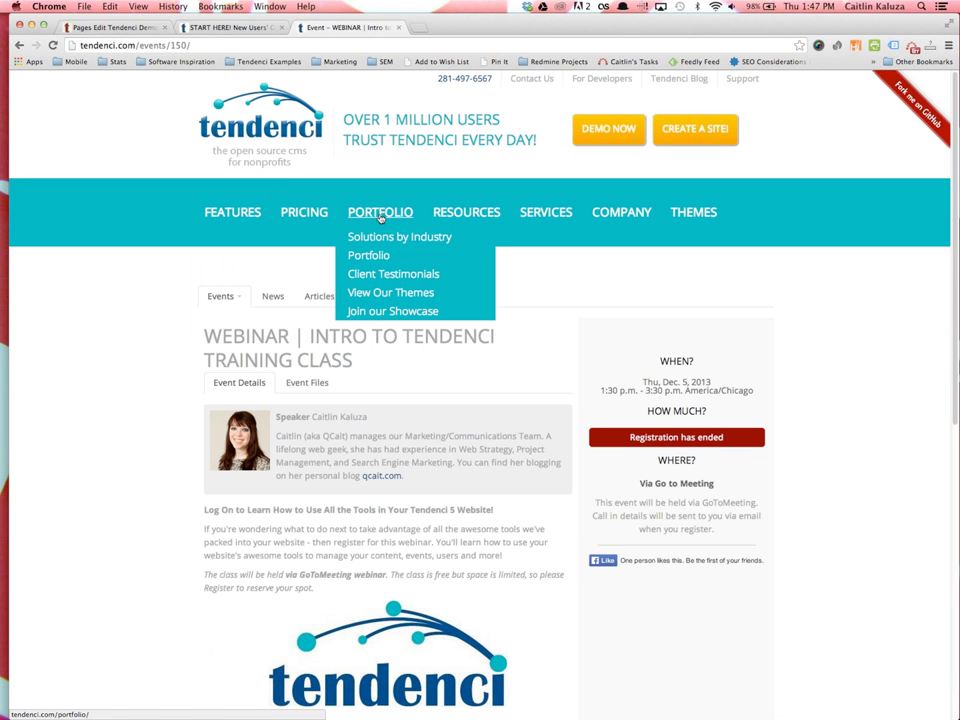
left_click(384, 279)
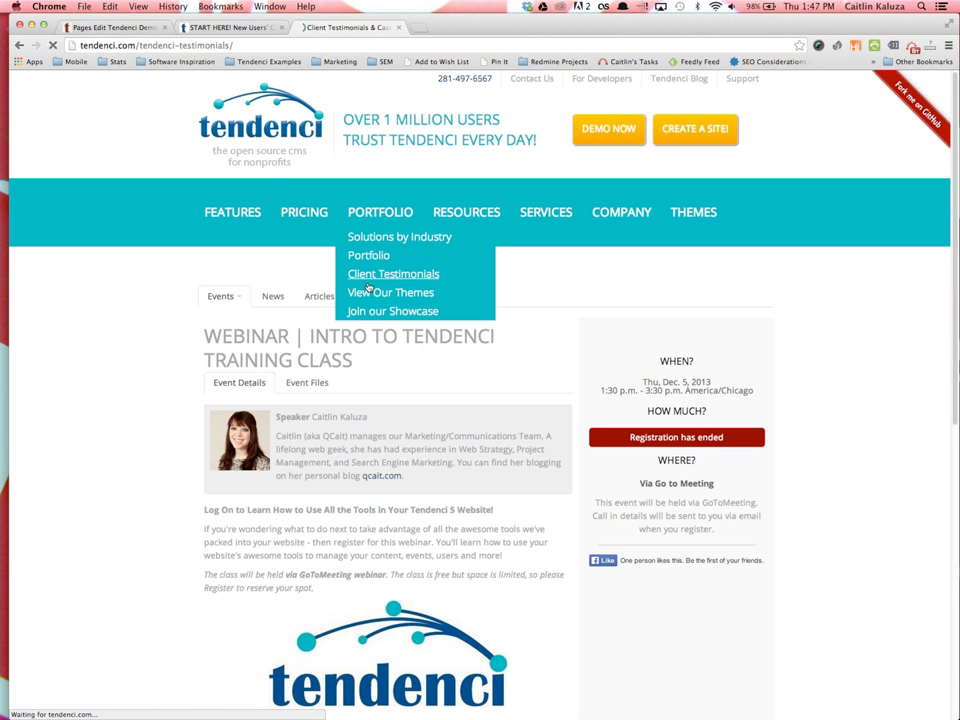
scroll(457, 511, "down", 1)
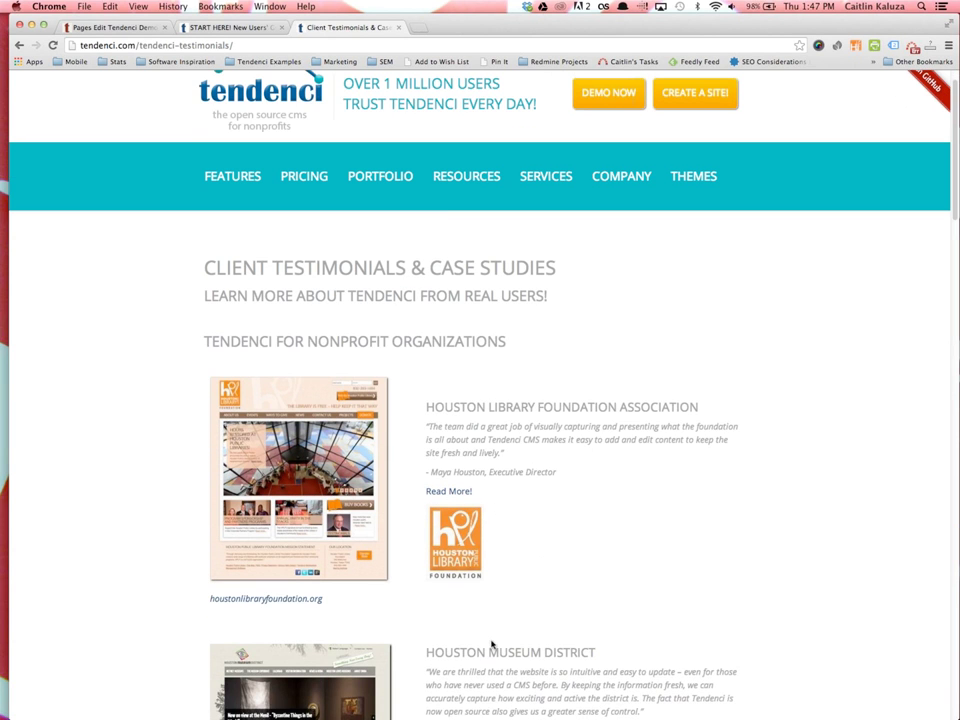
scroll(454, 456, "down", 2)
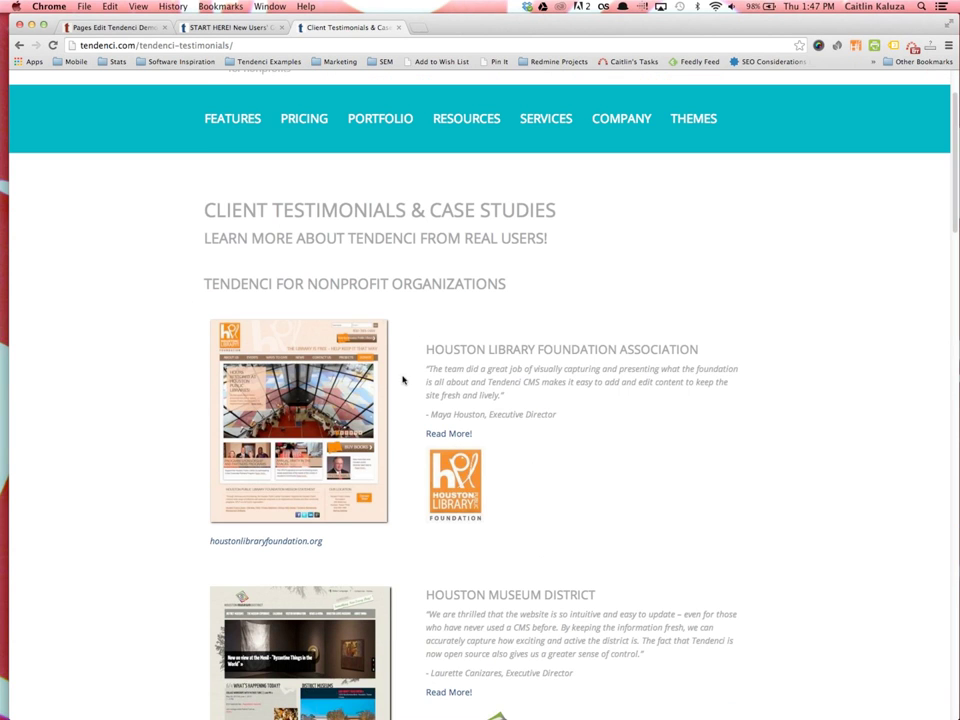
left_click_drag(443, 330, 501, 504)
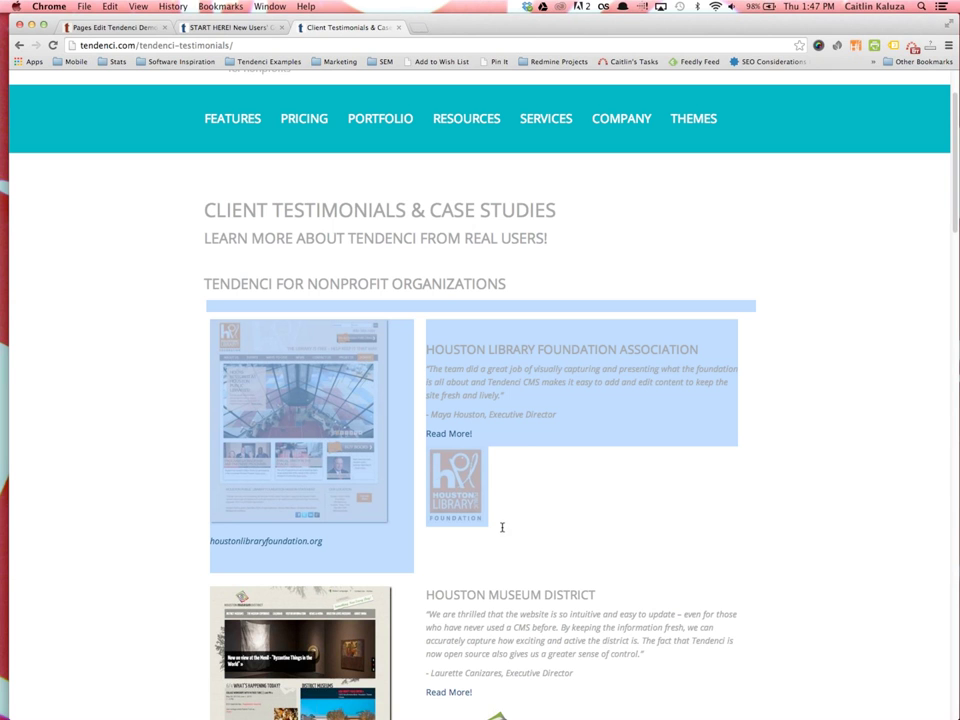
right_click(479, 360)
left_click(482, 361)
left_click(100, 27)
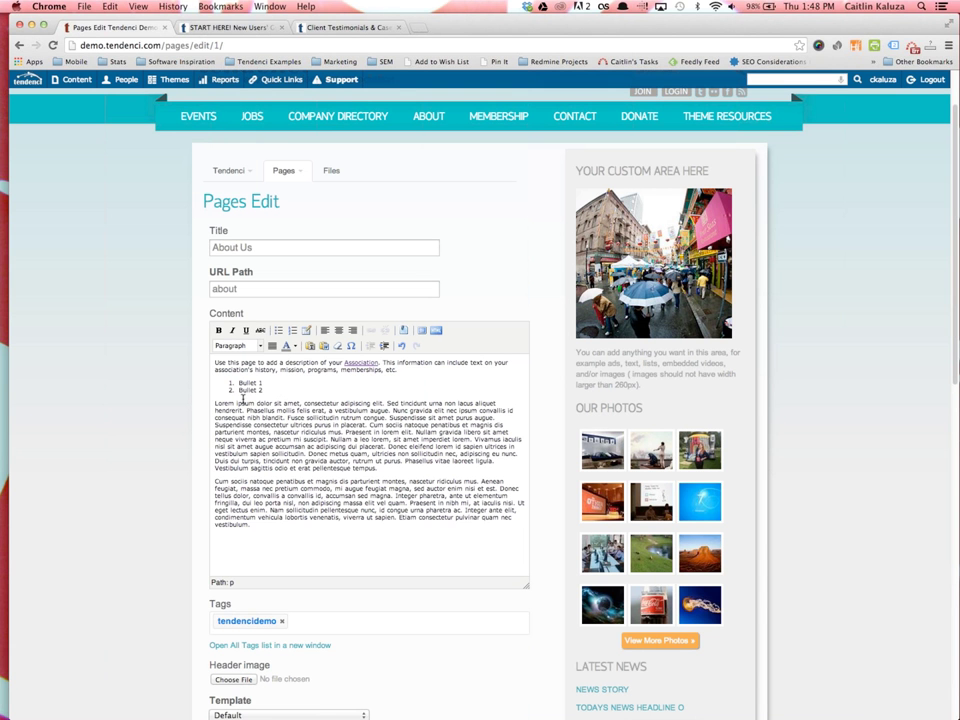
left_click(389, 467)
key("Return")
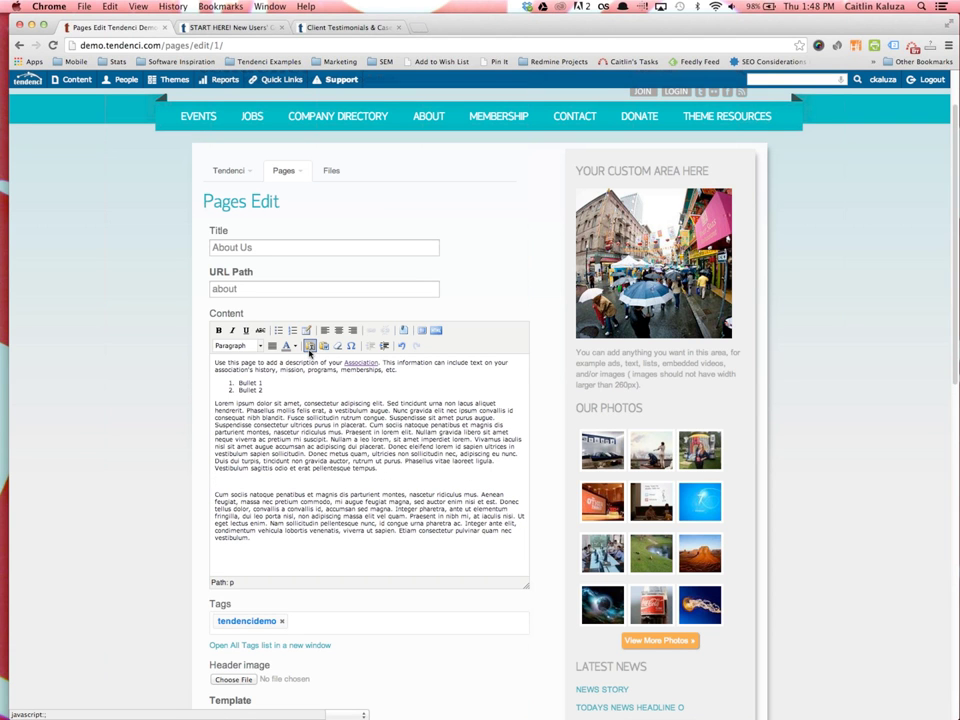
left_click(310, 346)
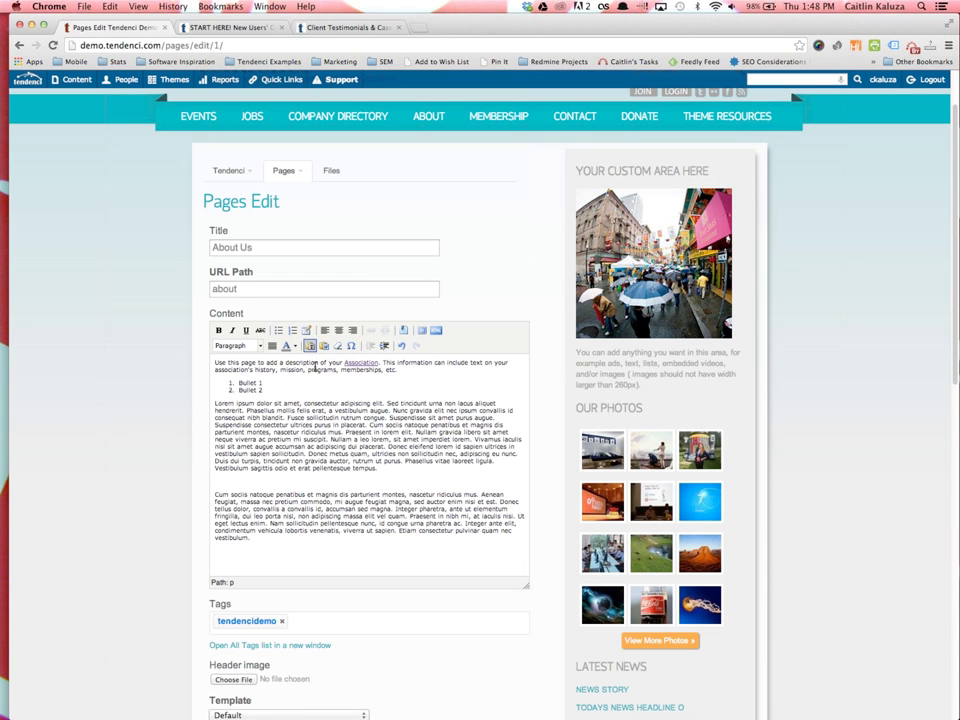
key("super+v")
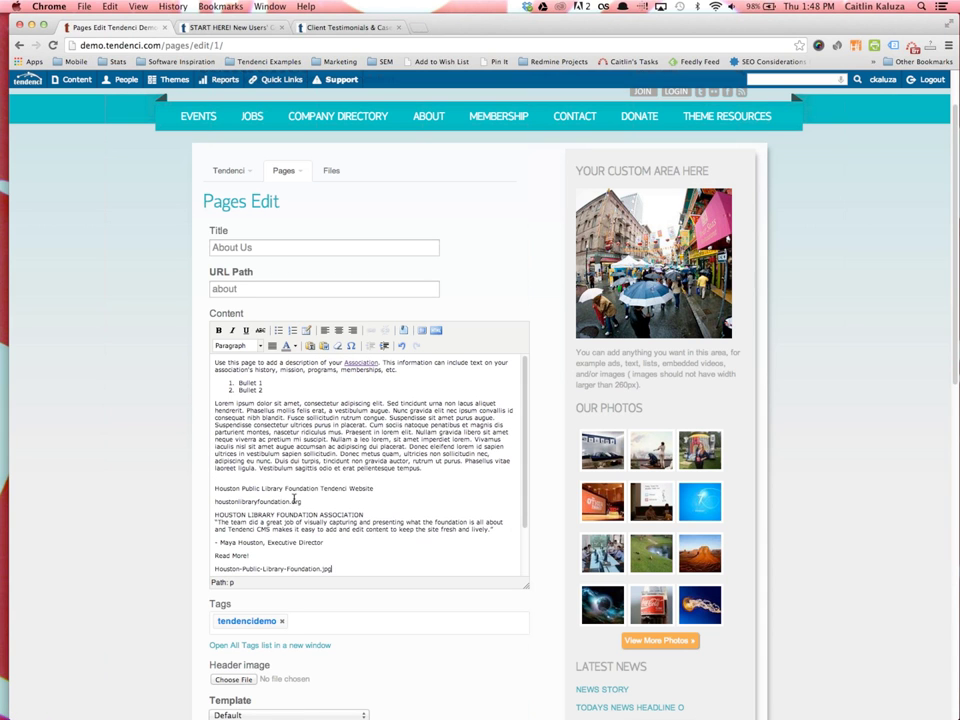
scroll(320, 520, "down", 1)
left_click_drag(332, 553, 201, 465)
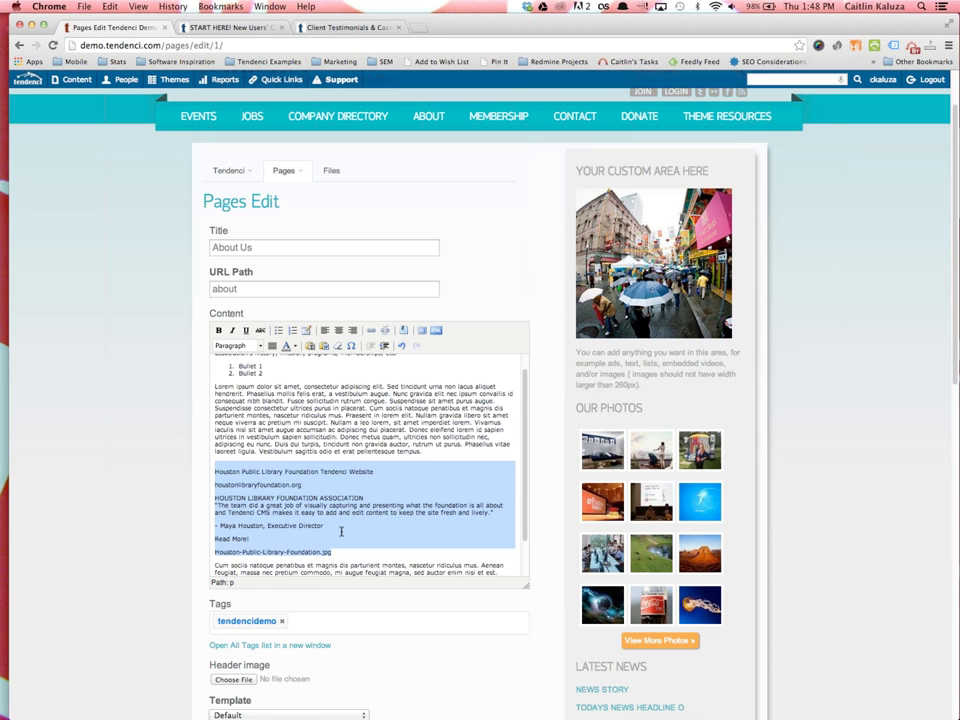
key("BackSpace")
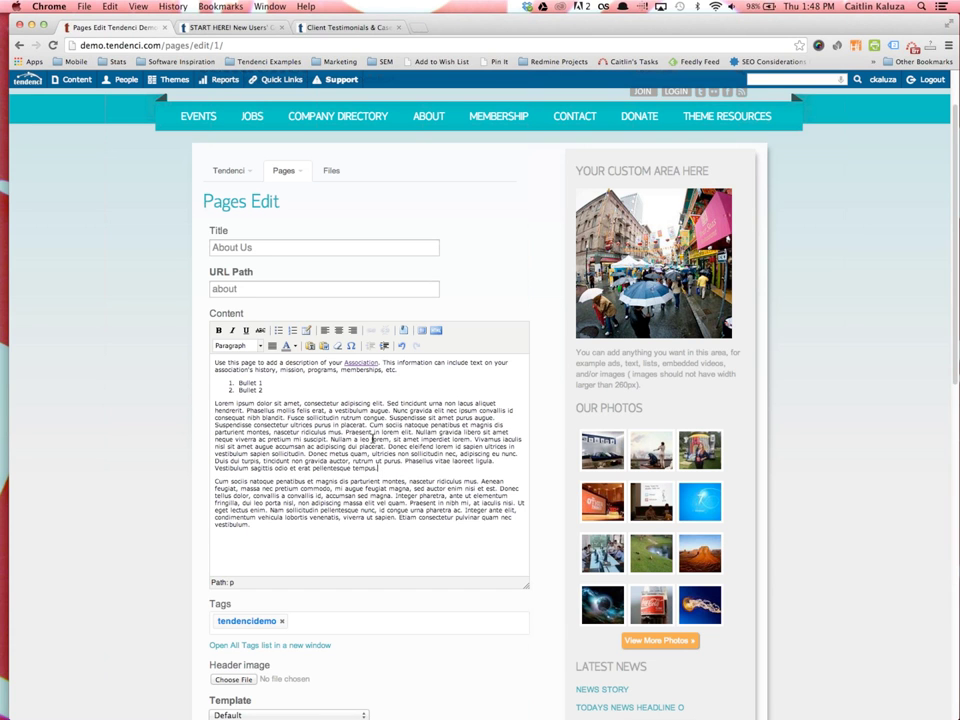
Add a 'Sbuheading' line at the very top of the About Us content
left_click(226, 362)
key("Return")
type("Sbuheading")
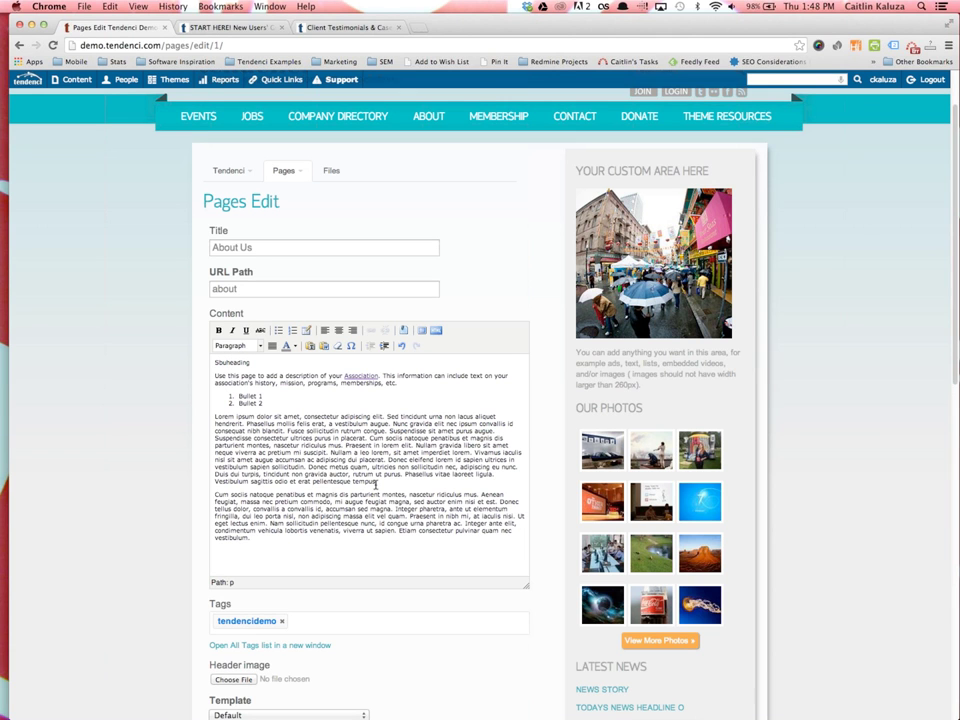
Insert an 'Our Organization' line after 'tempus.', before the Cum sociis paragraph
left_click(408, 485)
key("Return")
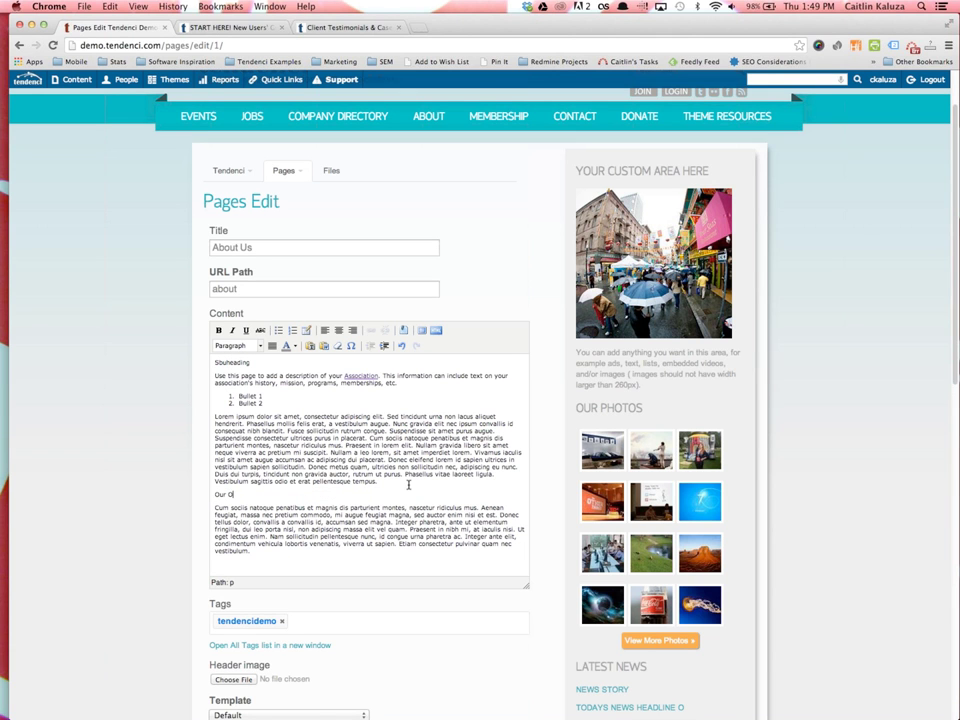
type("Our Organization")
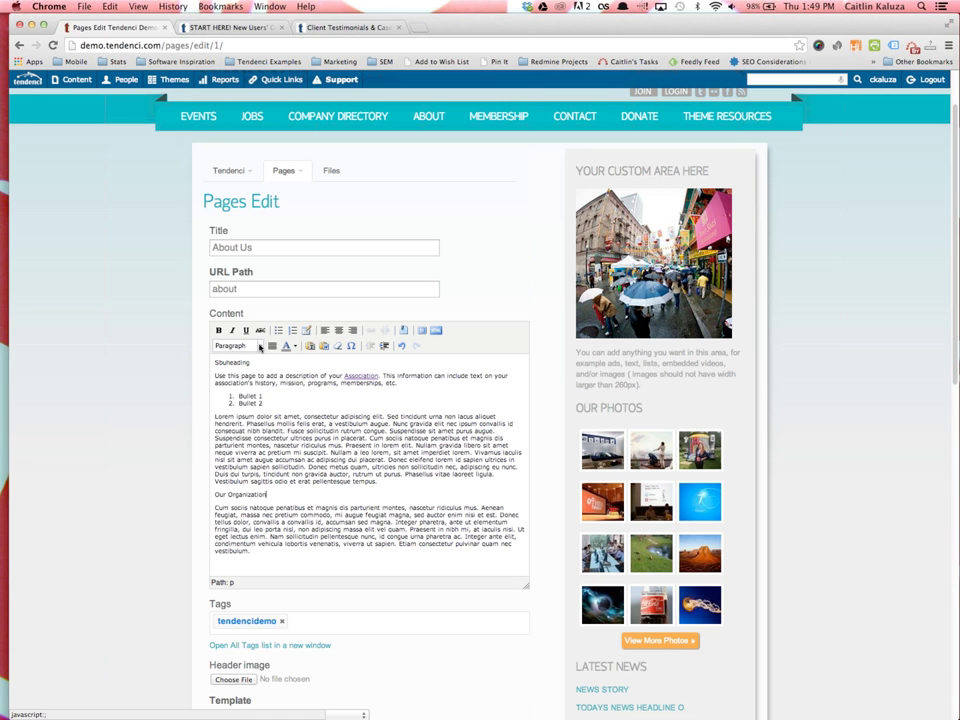
left_click(259, 346)
scroll(244, 398, "down", 1)
scroll(244, 398, "down", 4)
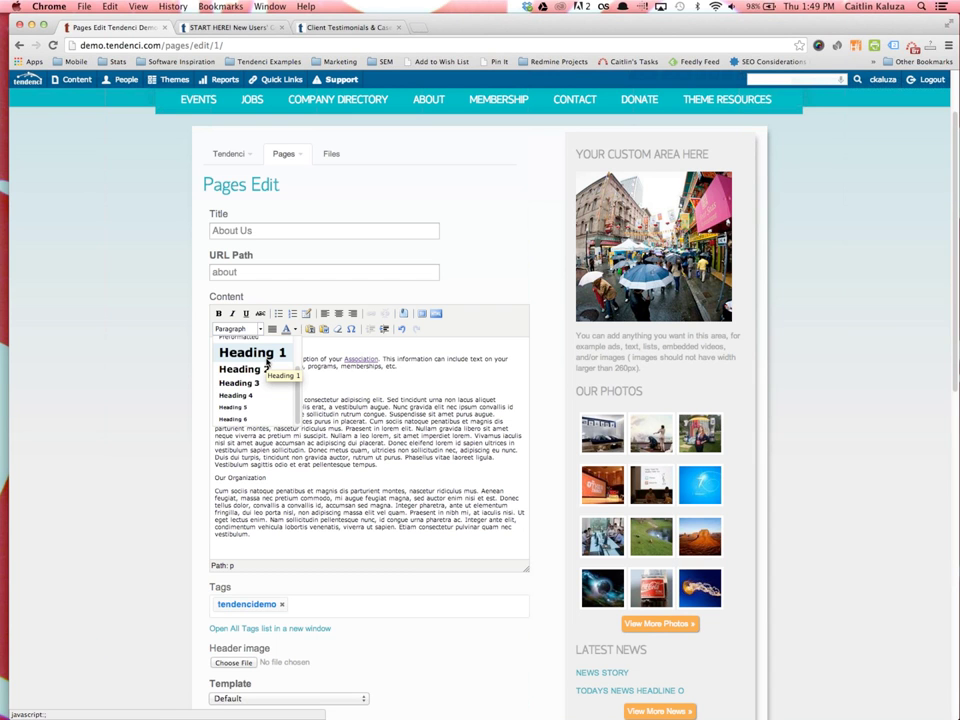
Format the Sbuheading line and the Our Organization line as Heading 2
left_click(320, 390)
left_click_drag(255, 345, 206, 338)
left_click(245, 328)
left_click(242, 368)
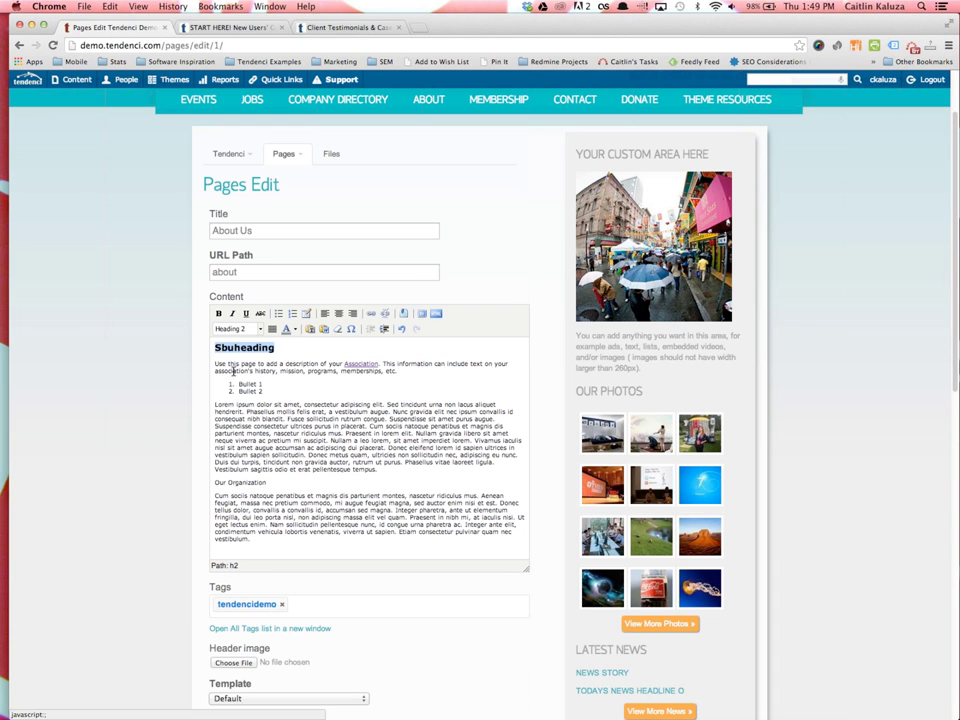
left_click_drag(267, 483, 213, 482)
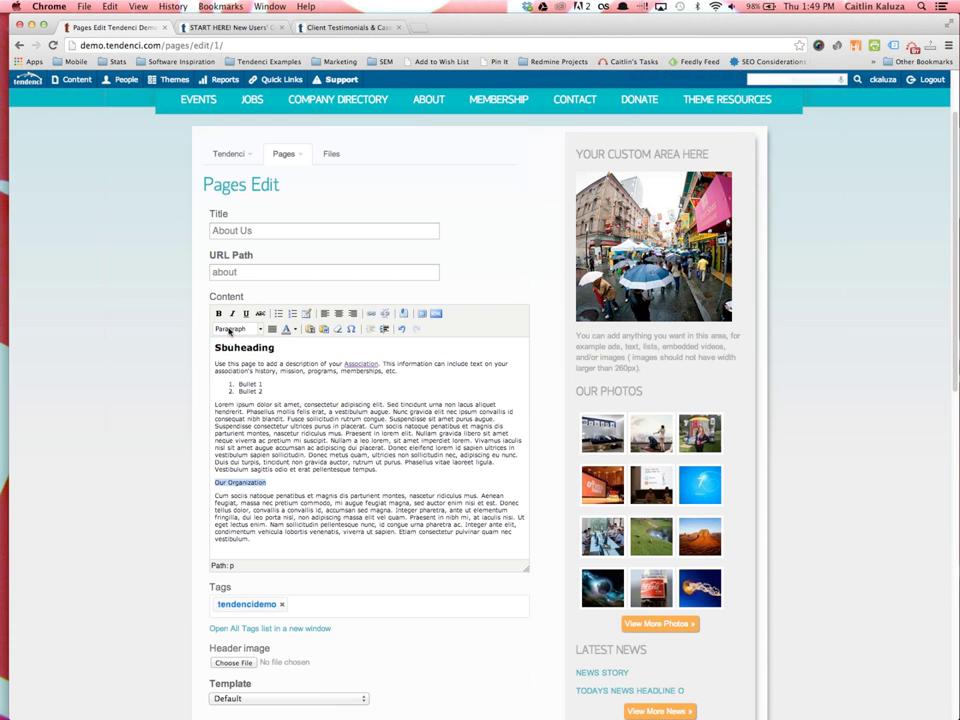
left_click(229, 330)
left_click(242, 368)
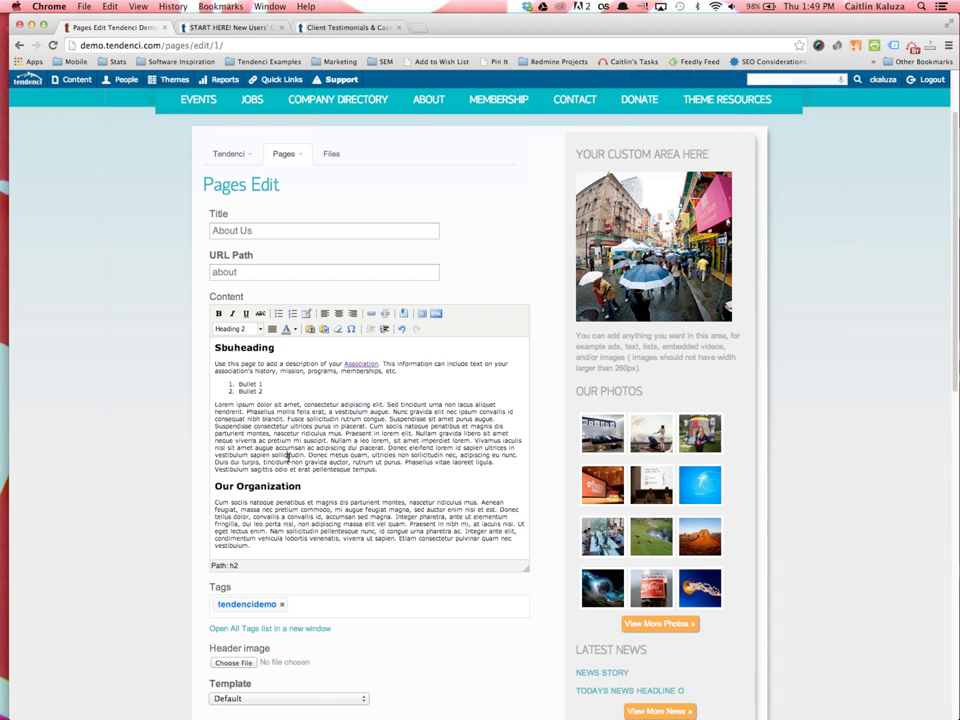
Correct the misspelled heading 'Sbuheading' so it reads 'Subheading'
left_click_drag(312, 487, 214, 487)
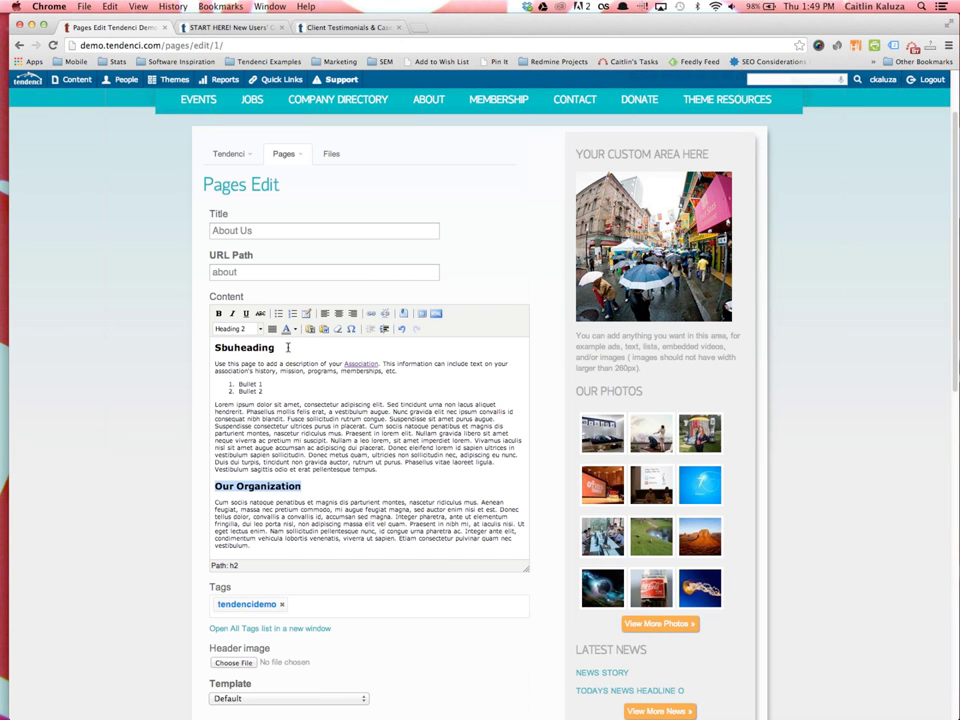
left_click(226, 347)
key("Delete")
type("b")
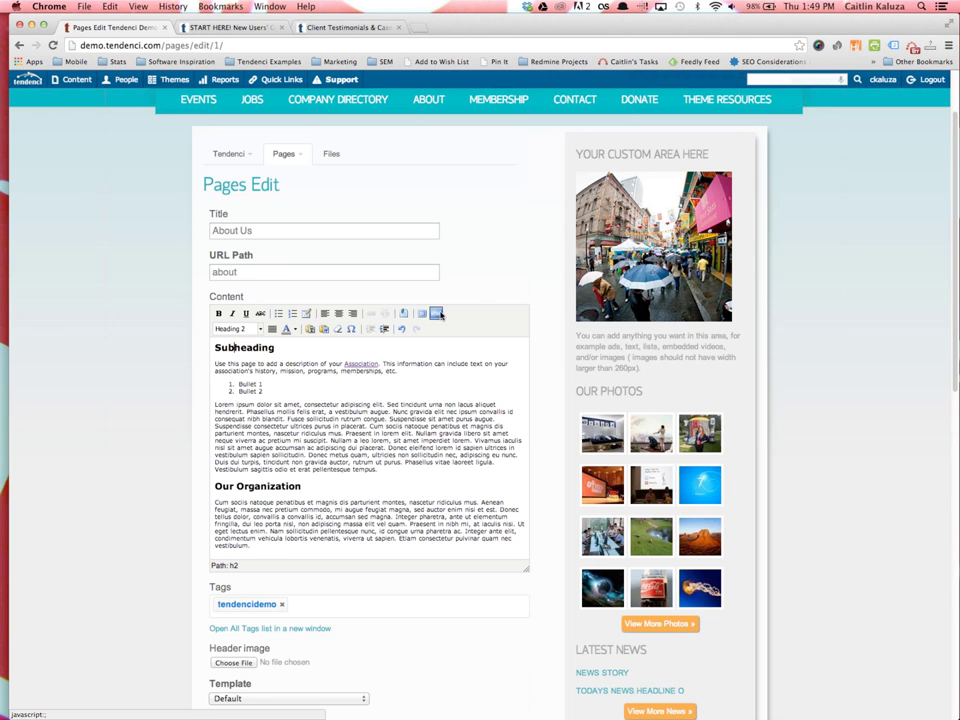
left_click(437, 314)
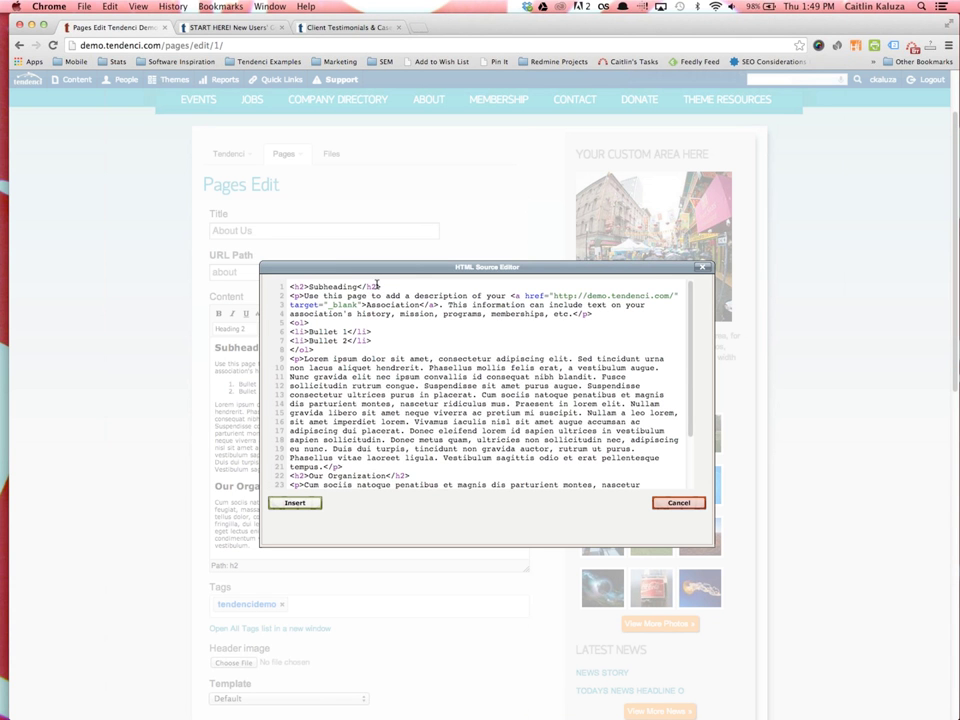
double_click(299, 287)
left_click(316, 301)
left_click(306, 504)
left_click(305, 504)
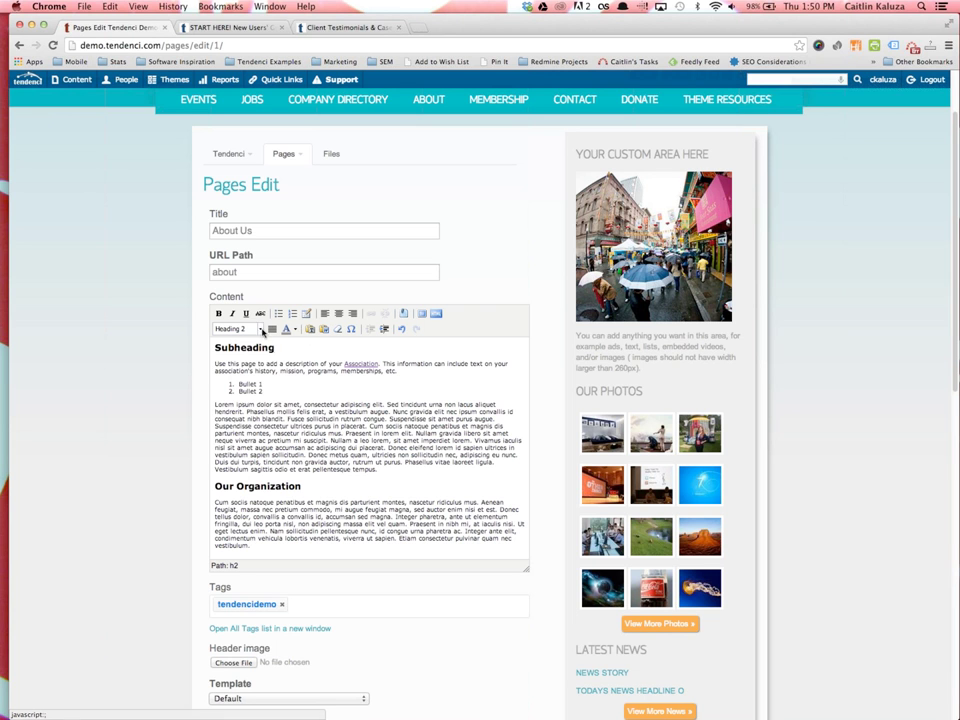
left_click(261, 330)
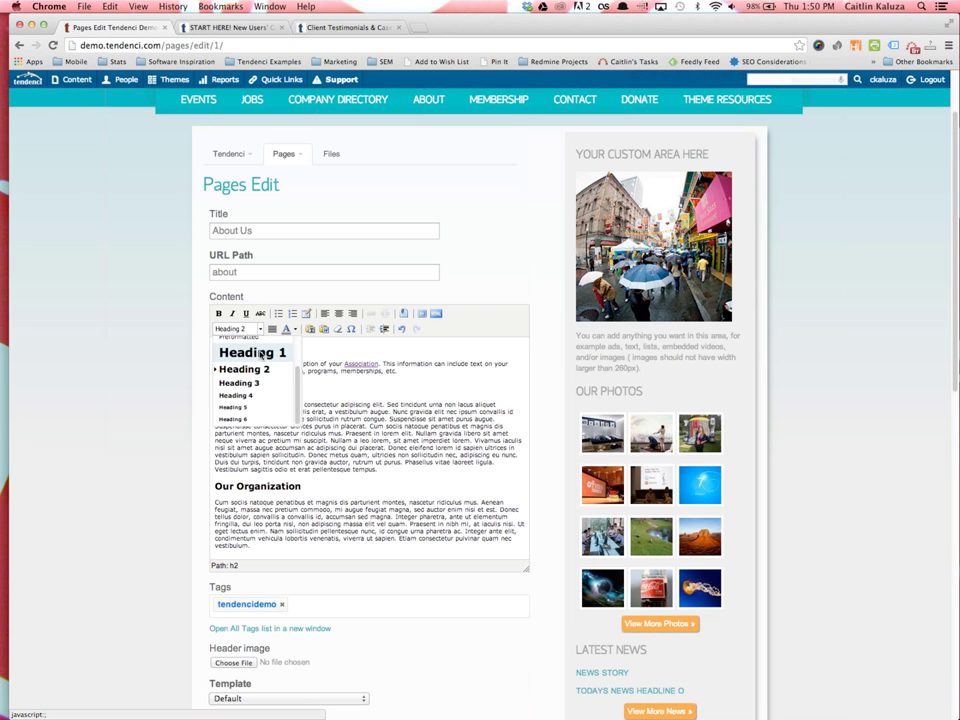
Save the About Us page changes with Save Page Changes
left_click(189, 336)
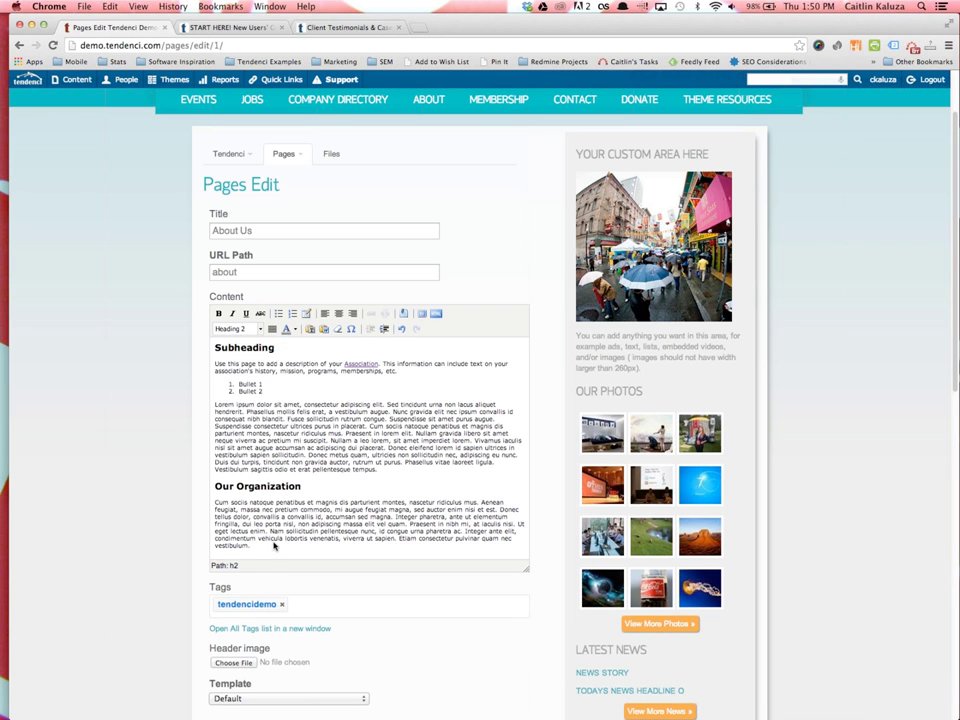
scroll(270, 560, "down", 5)
left_click(253, 567)
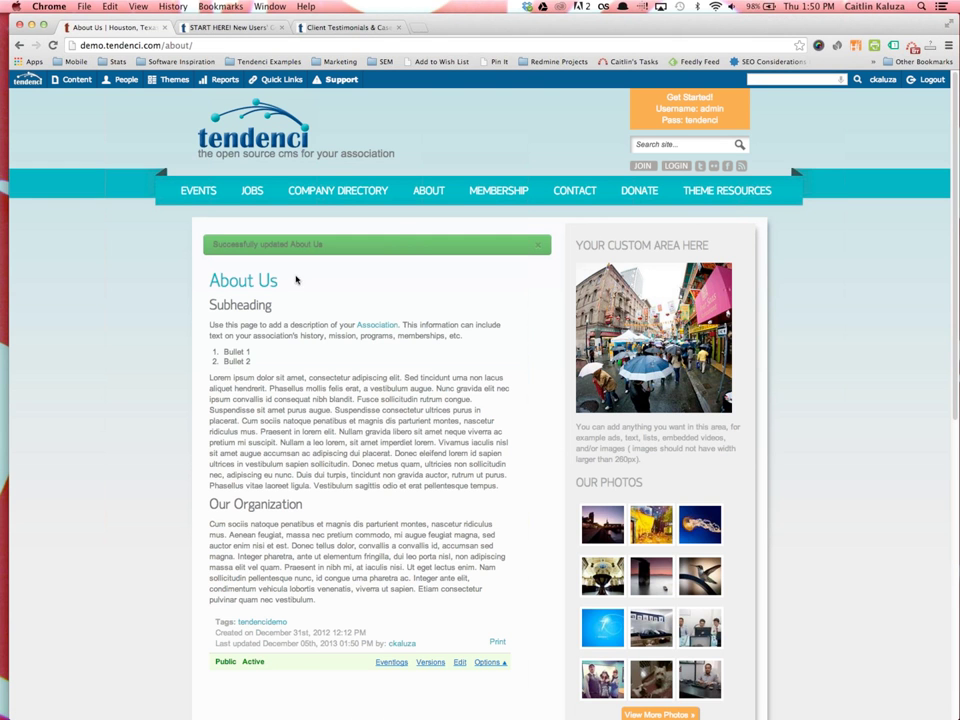
Review the updated About Us page, then reopen it in the page editor
double_click(268, 281)
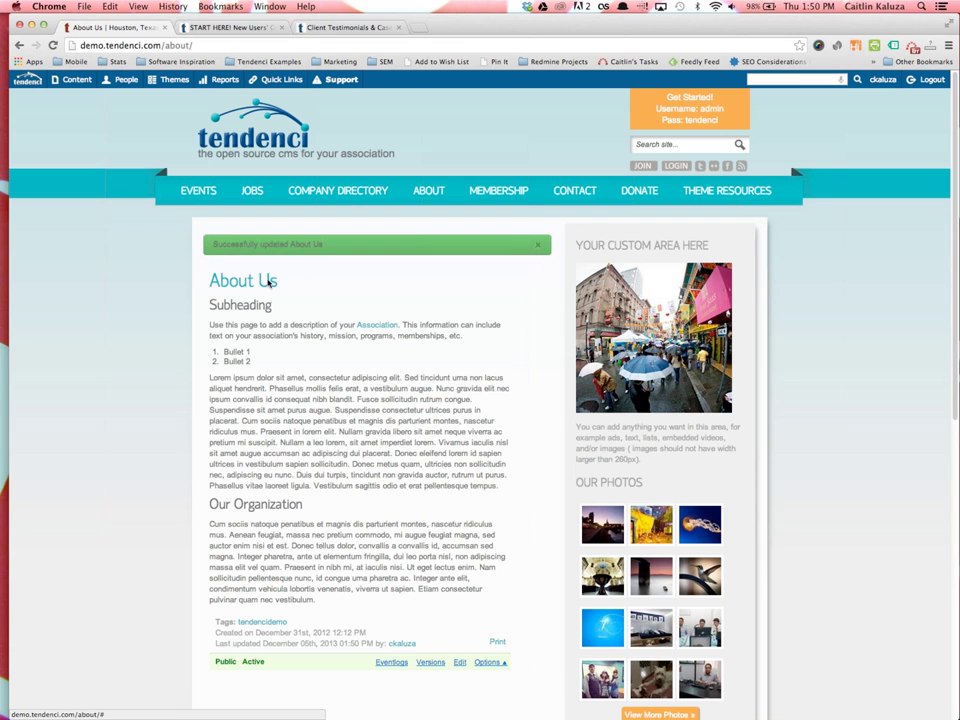
triple_click(232, 249)
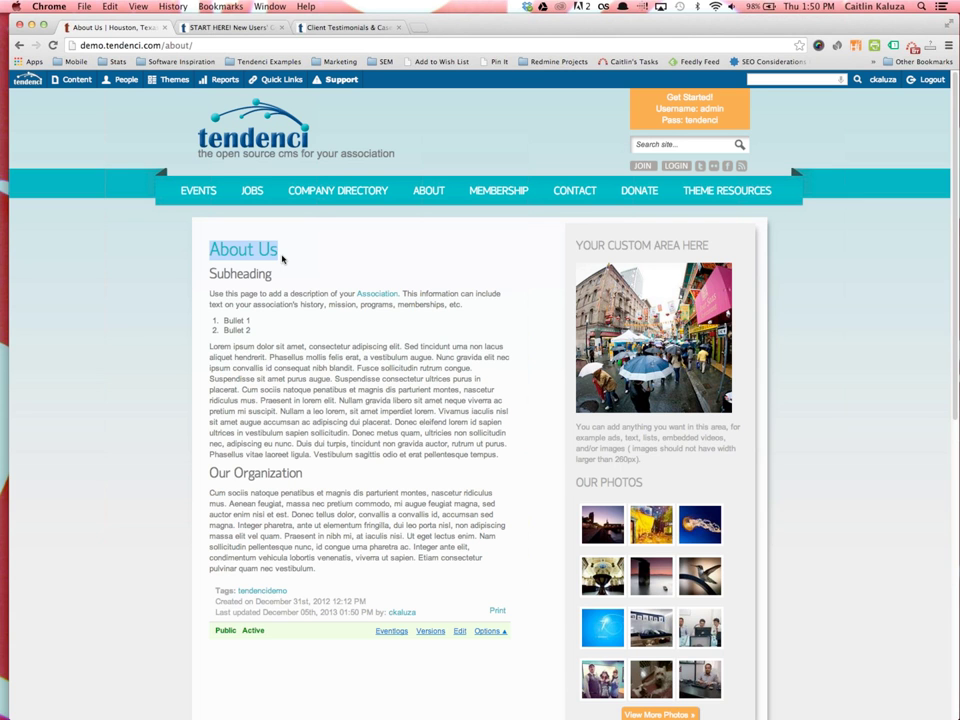
left_click(282, 259)
left_click(460, 631)
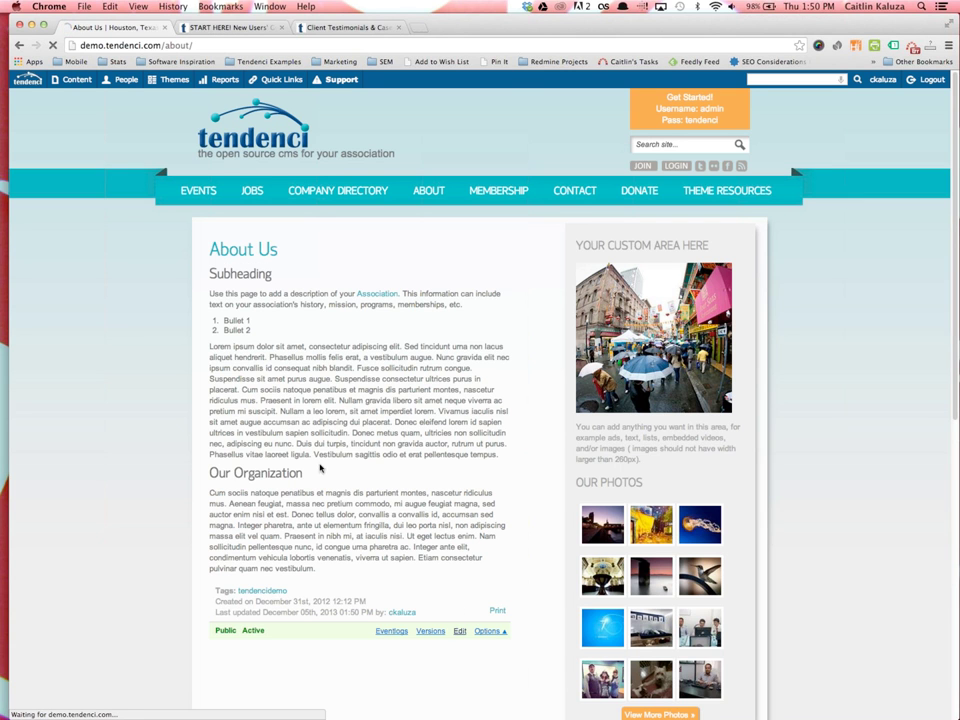
left_click_drag(252, 321, 203, 321)
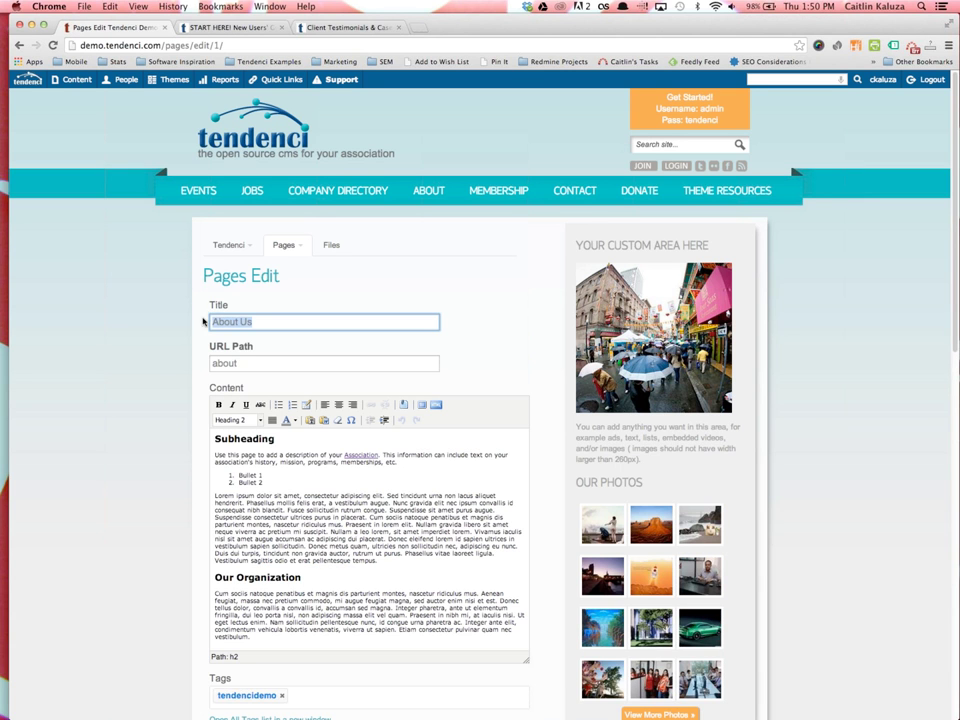
Place the caret after the first lorem ipsum paragraph ending 'tempus.' and bring up Insert/Edit Media
left_click(181, 320)
left_click(262, 442)
left_click(262, 438)
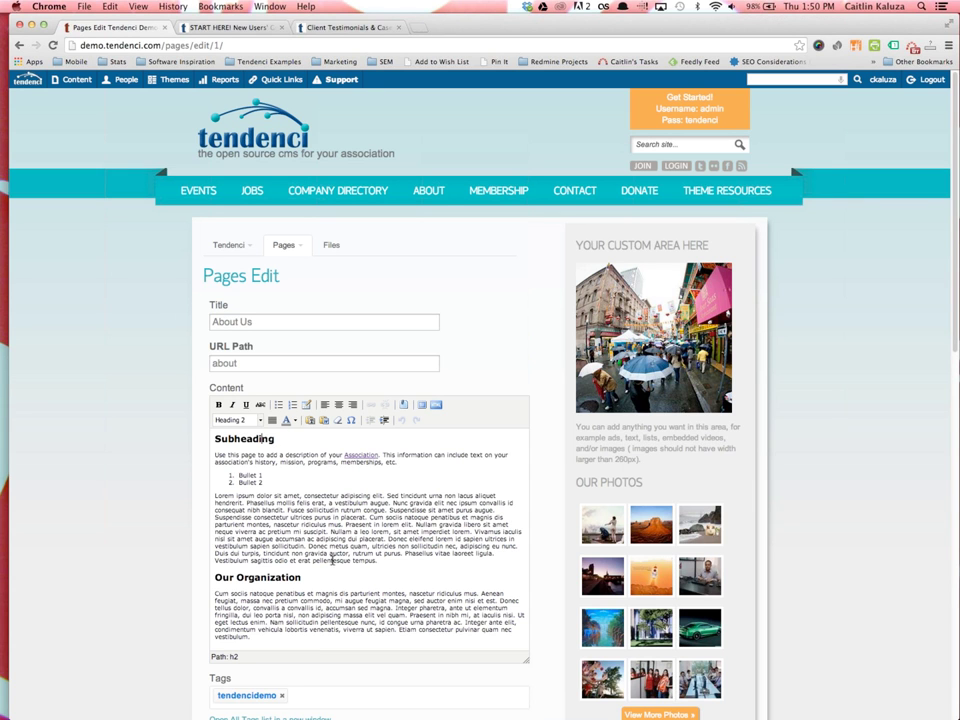
scroll(350, 545, "down", 2)
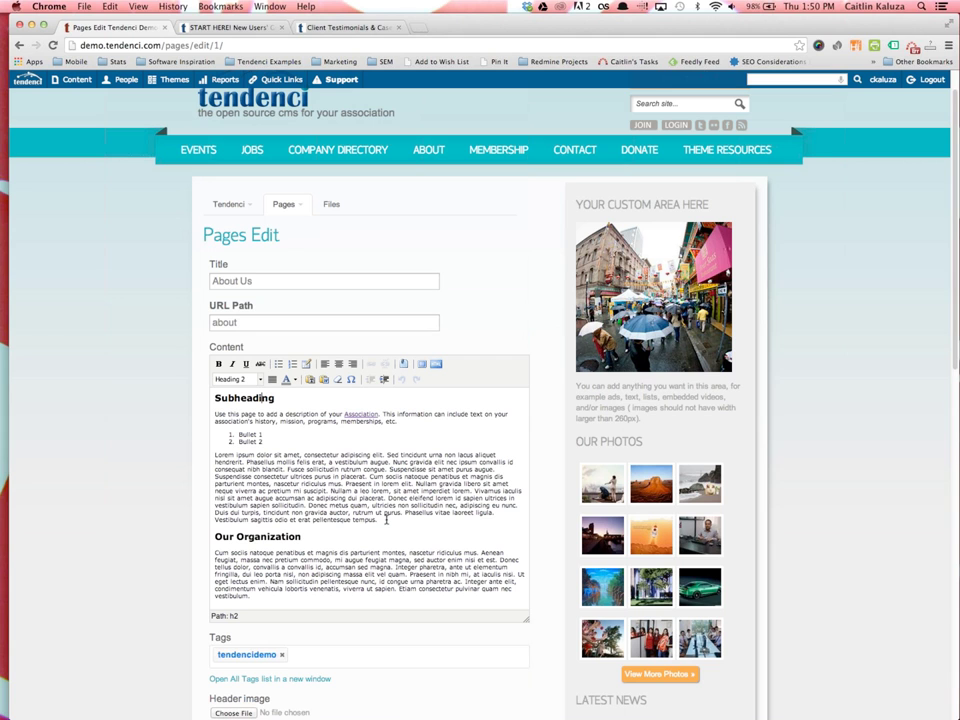
left_click(391, 518)
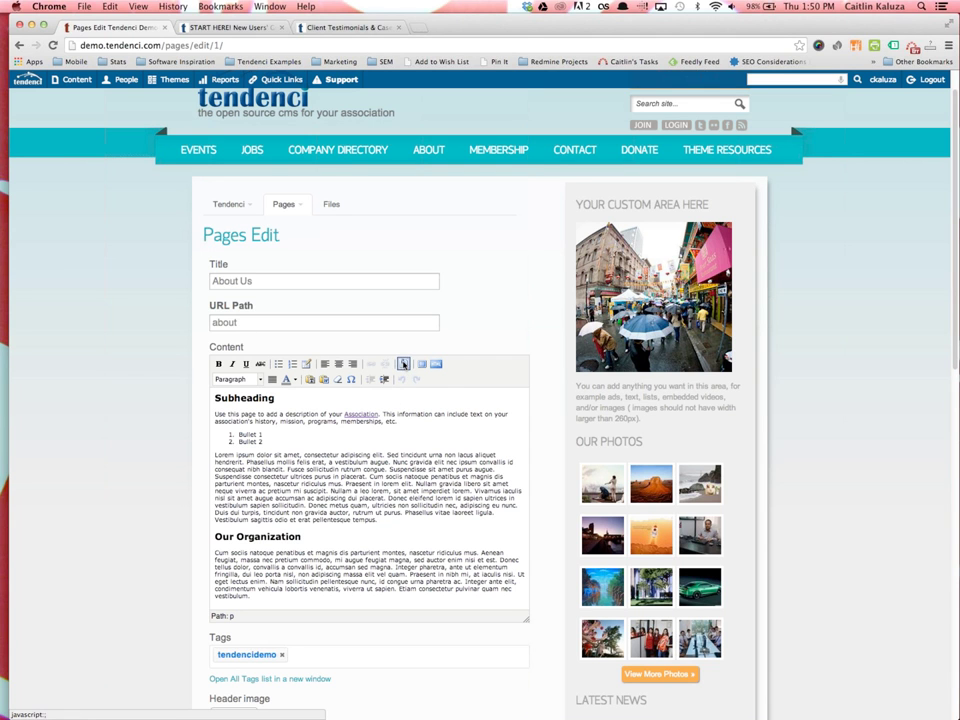
left_click(403, 364)
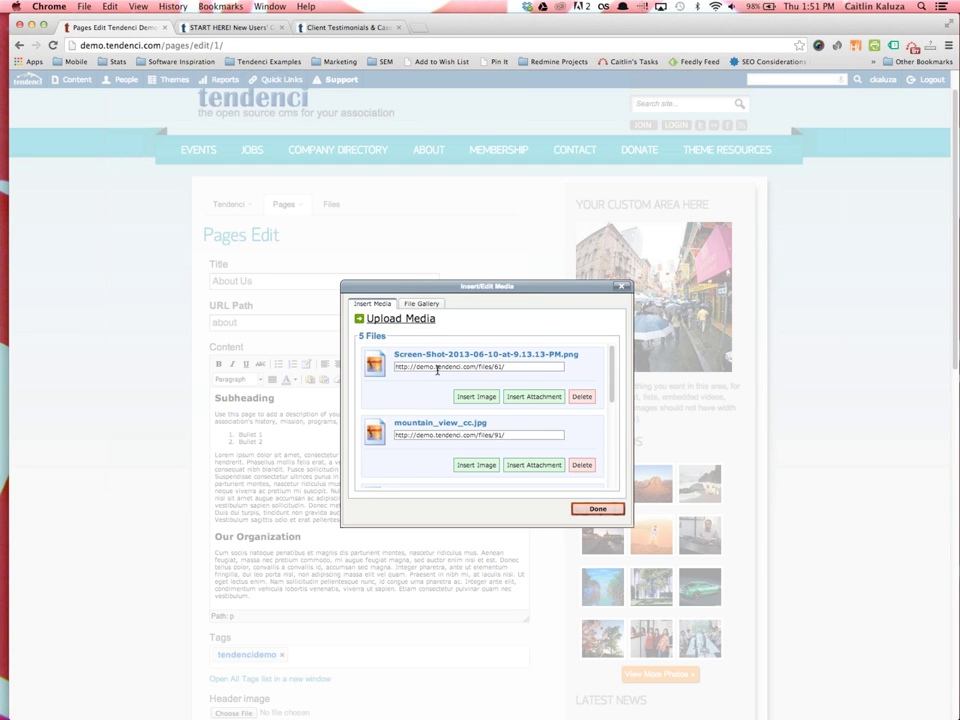
scroll(460, 395, "down", 5)
scroll(470, 396, "up", 5)
scroll(430, 400, "up", 2)
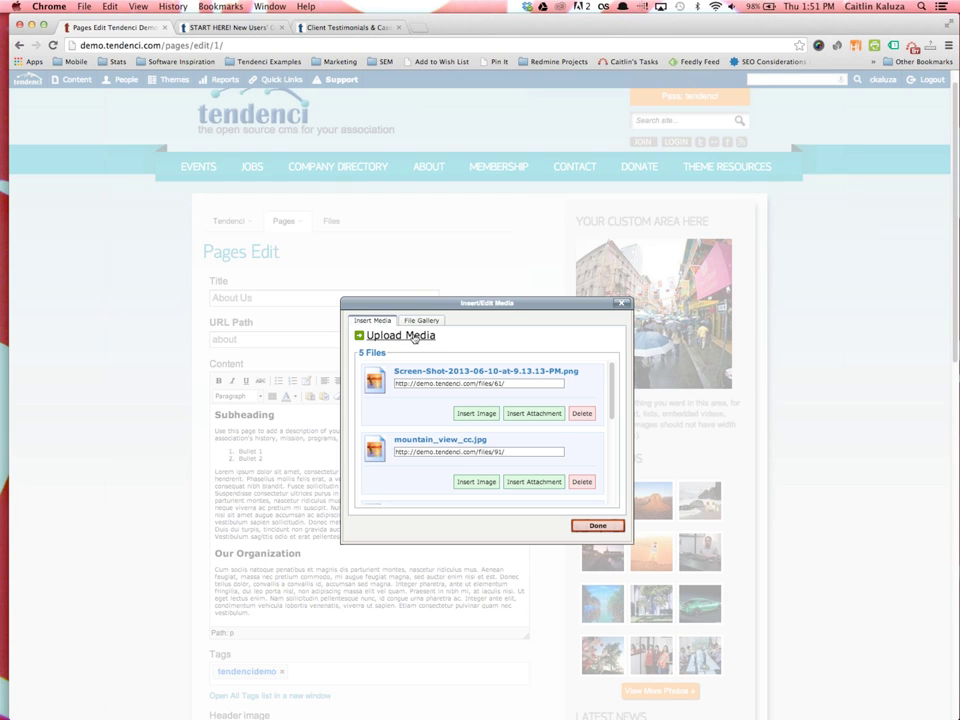
left_click(415, 338)
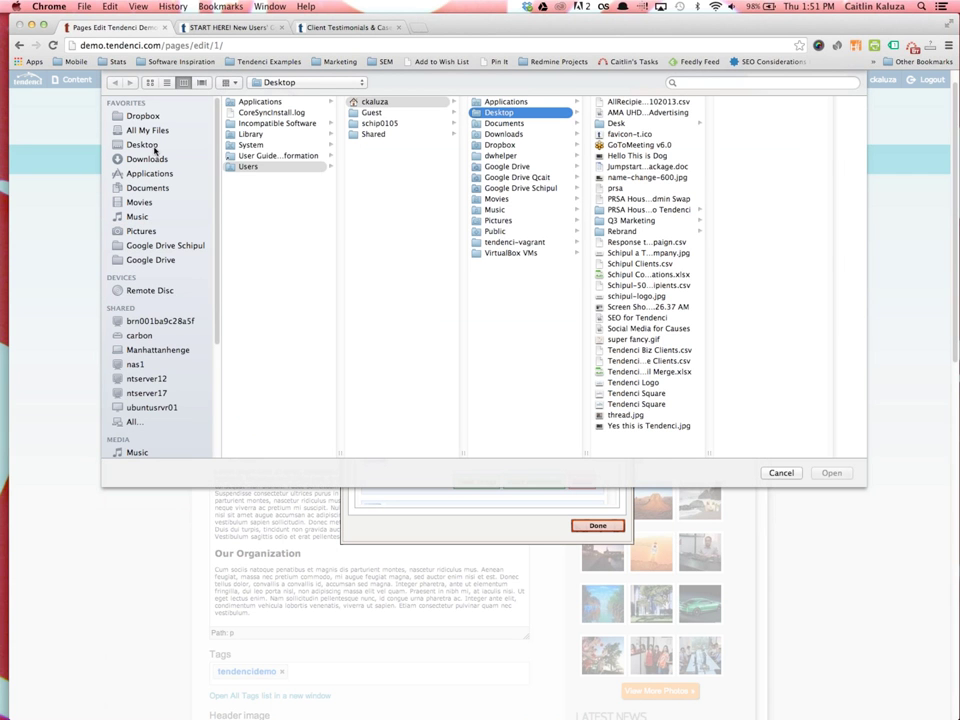
Upload Tendenci_Logo.jpg and insert it into the About Us body above Our Organization
left_click(646, 319)
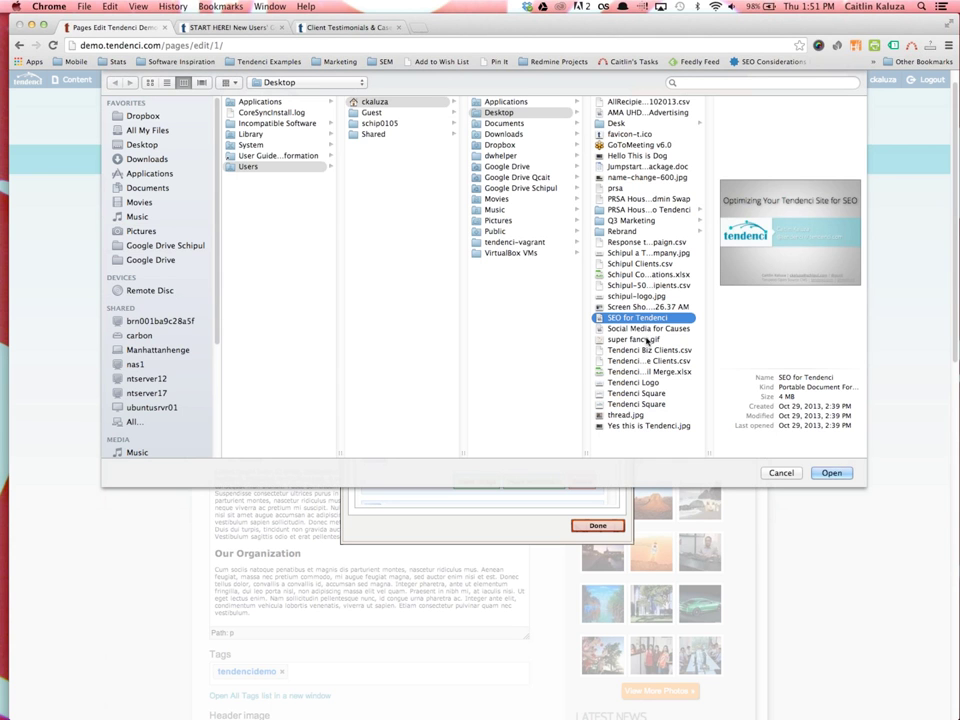
left_click(634, 382)
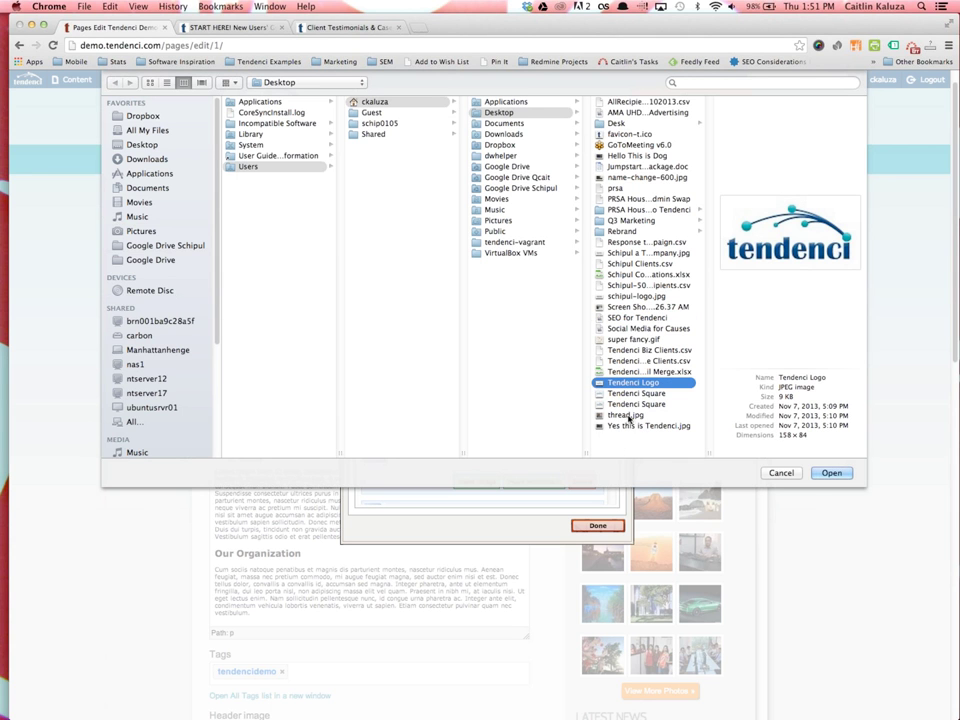
left_click(831, 472)
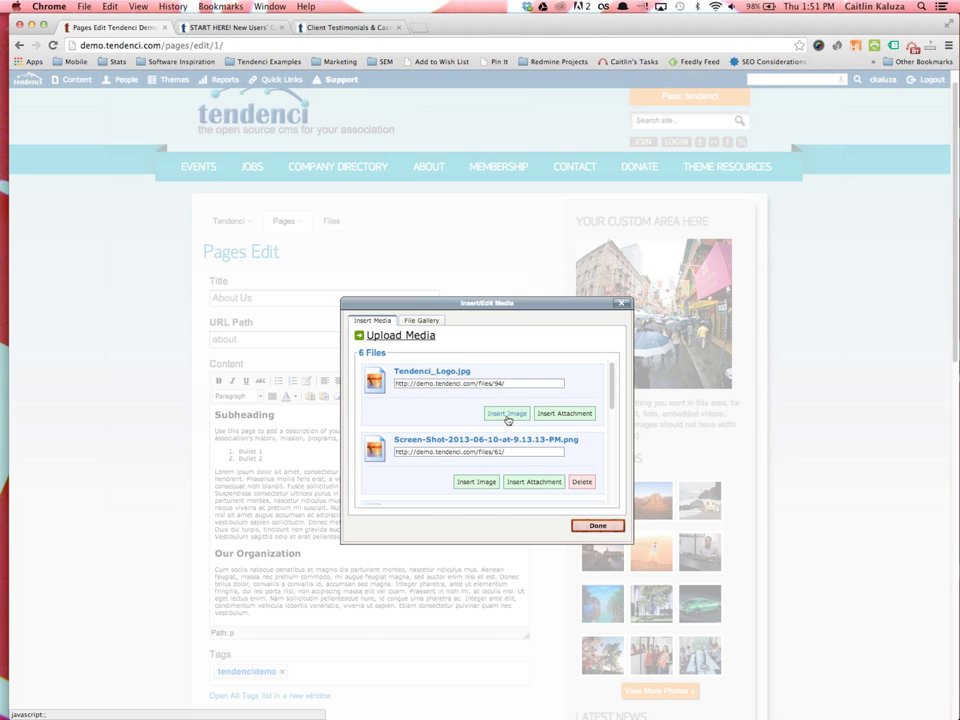
left_click(507, 413)
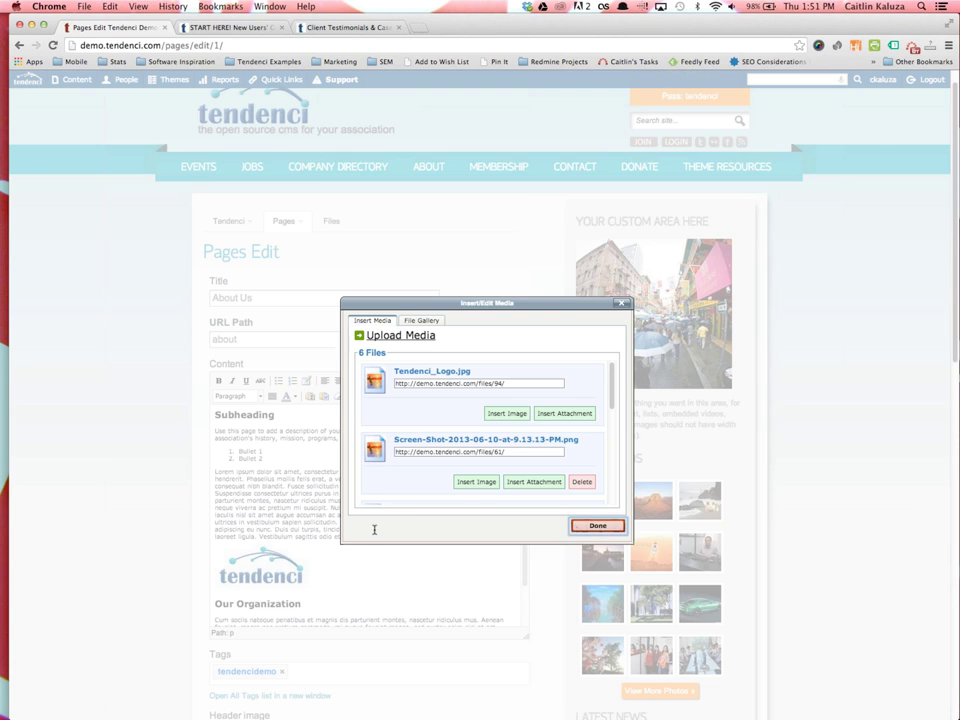
key("Return")
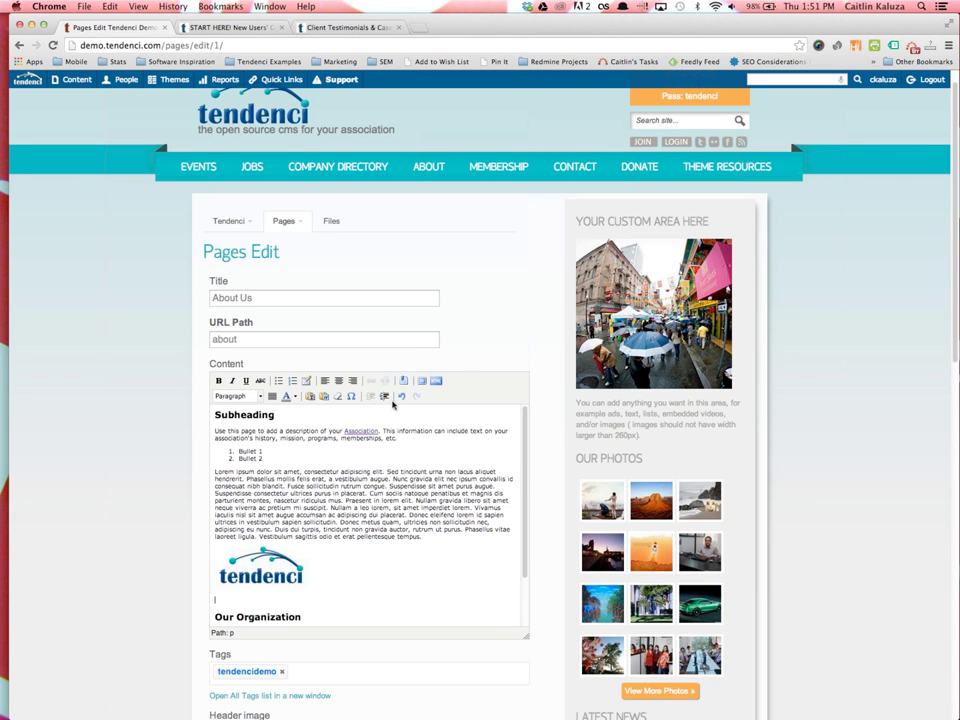
Insert the mountain_view_cc.jpg conference photo beneath the logo and select it in the editor
left_click(404, 380)
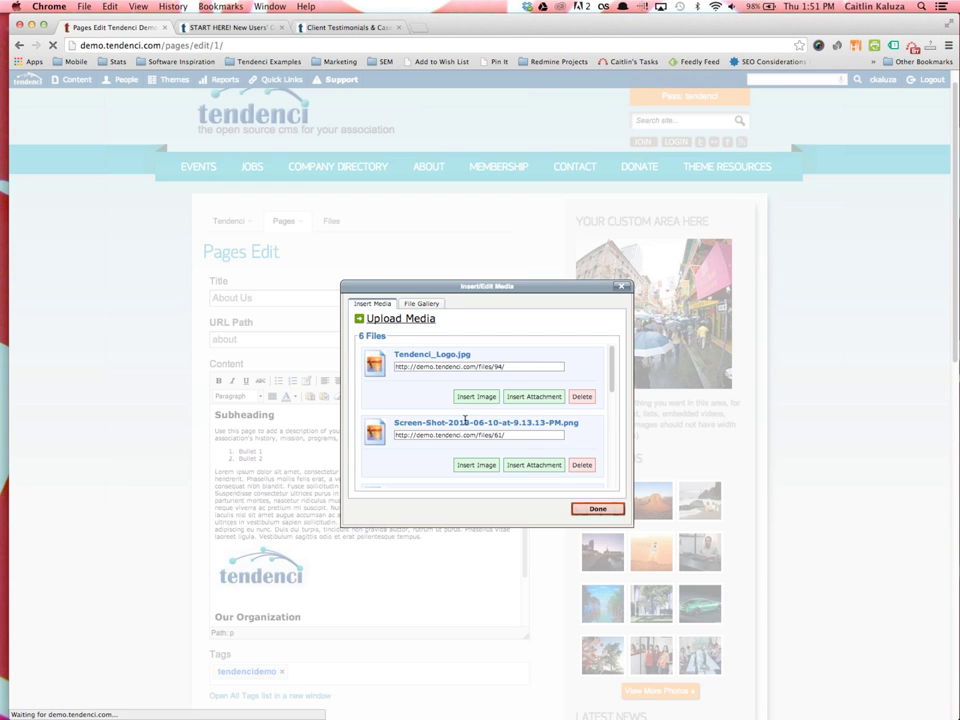
scroll(465, 419, "down", 6)
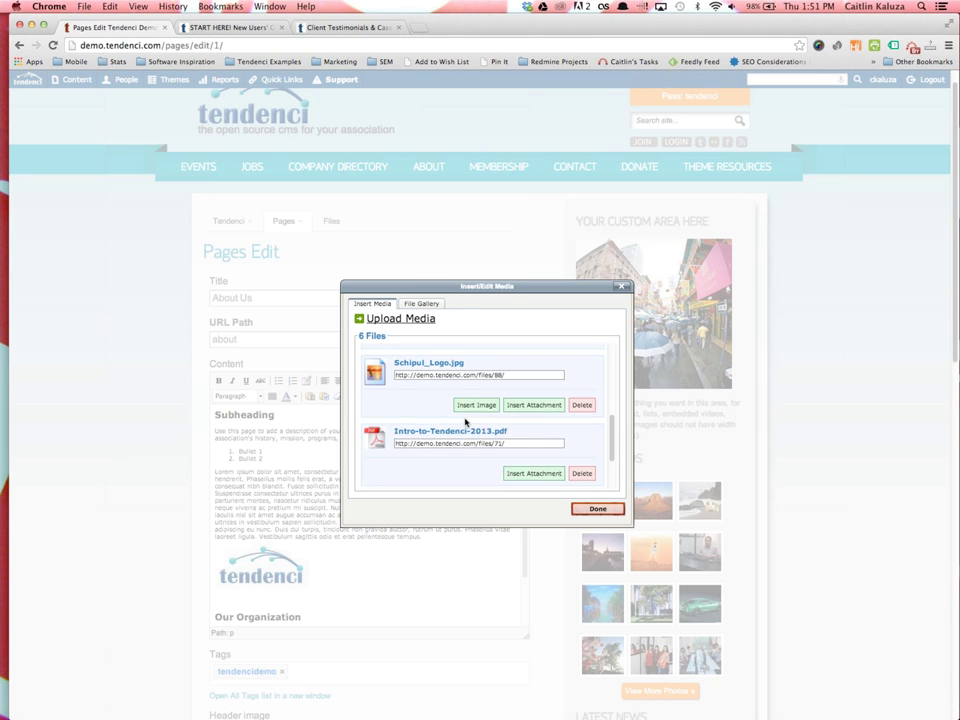
scroll(465, 421, "up", 1)
scroll(475, 410, "up", 2)
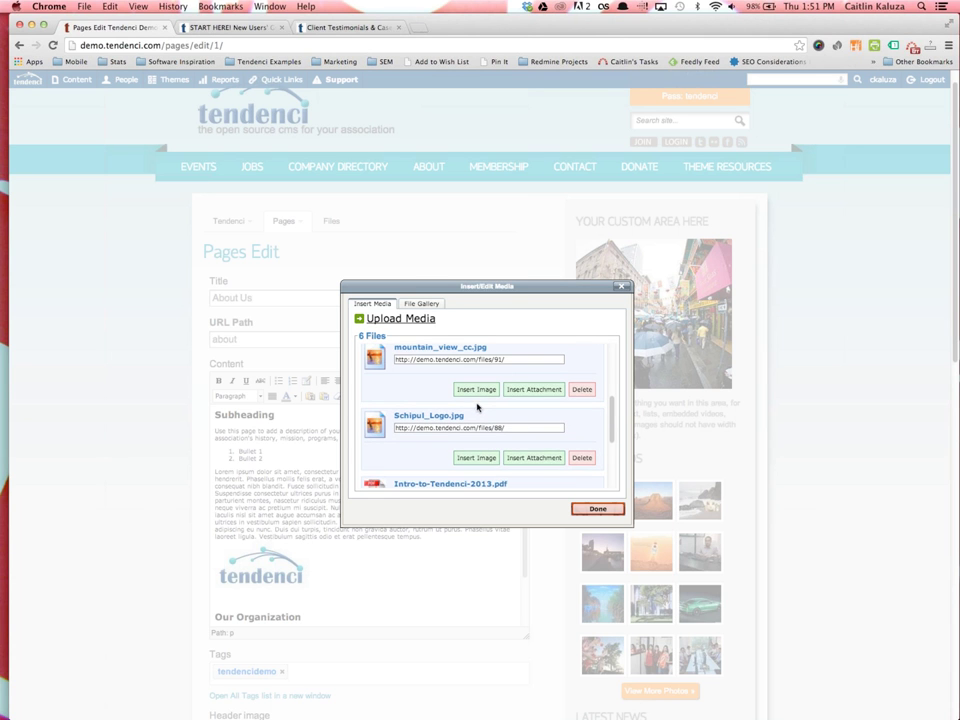
left_click(476, 389)
left_click(597, 509)
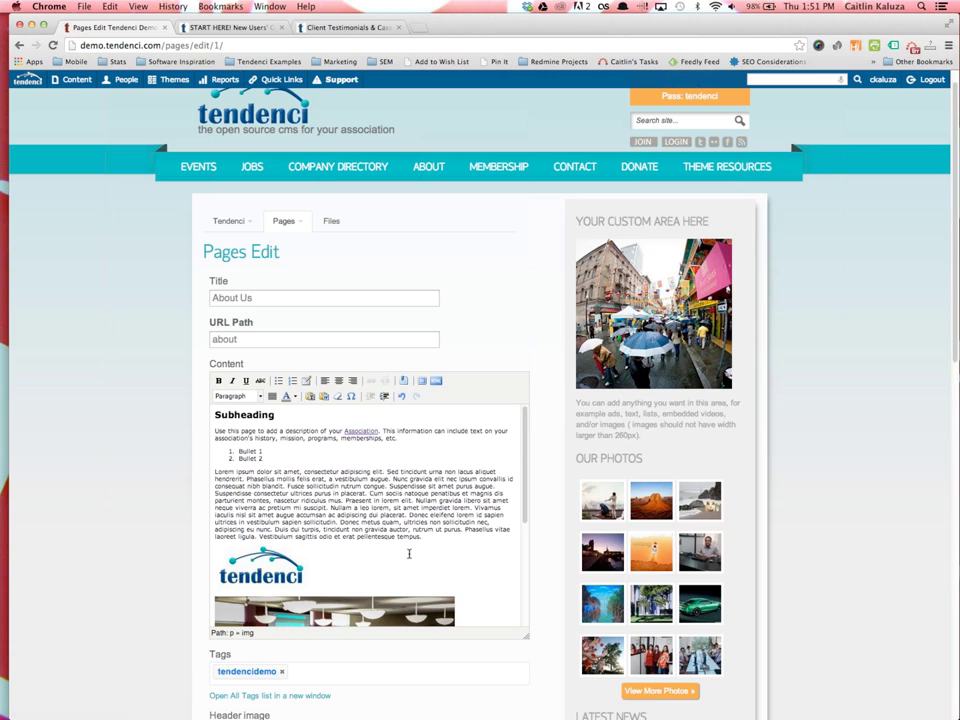
scroll(409, 553, "down", 1)
left_click(376, 600)
scroll(376, 560, "down", 2)
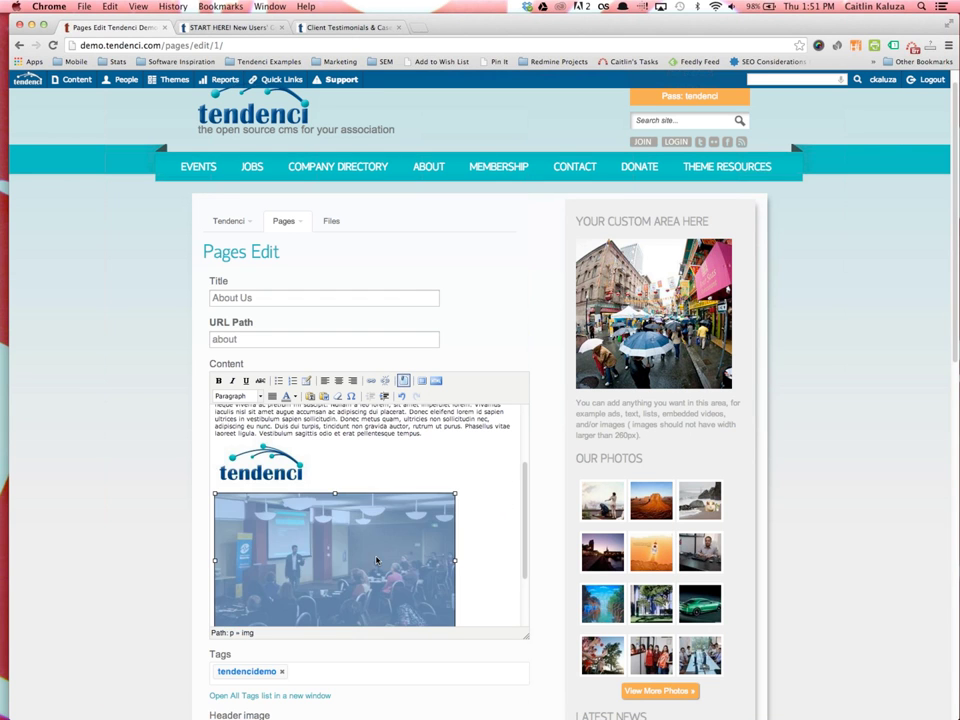
left_click(479, 558)
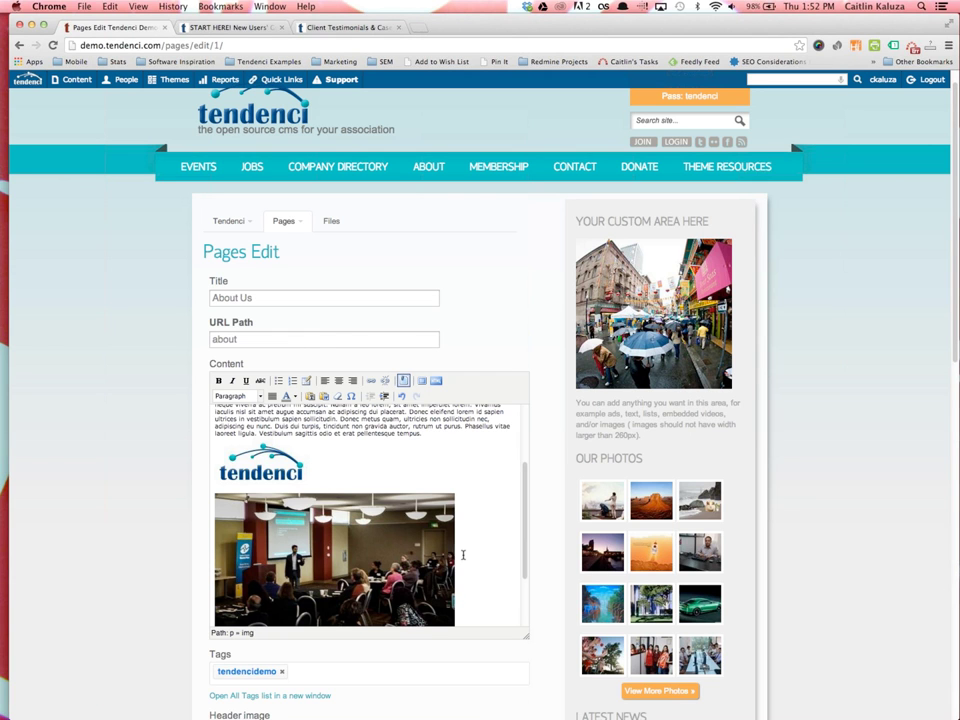
left_click(357, 532)
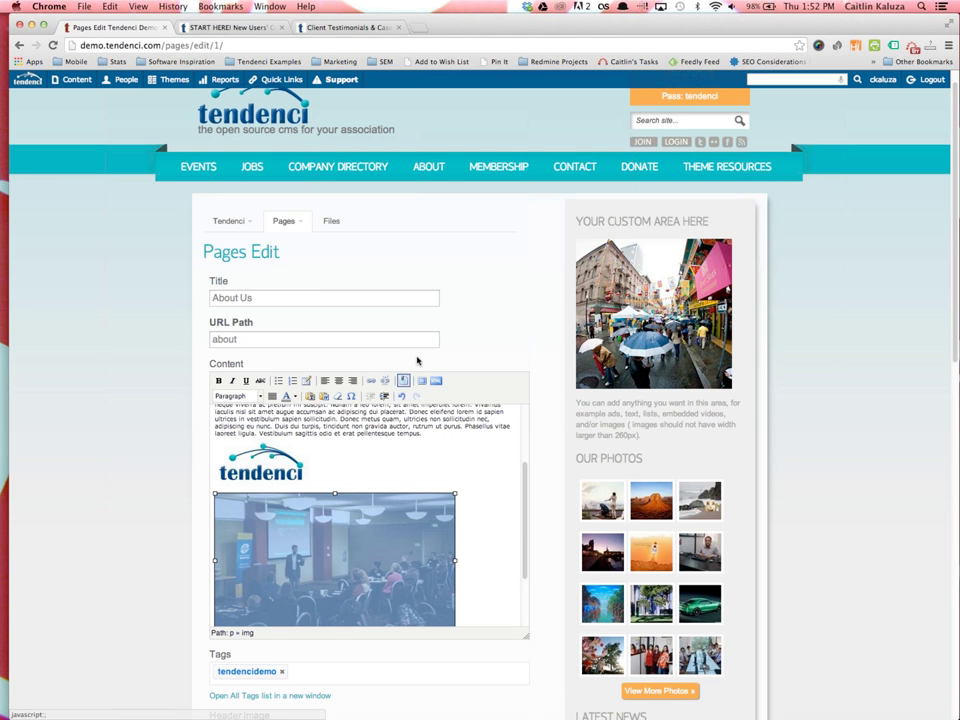
Resize the conference photo to 500 px wide, clearing the height so it recalculates
left_click(404, 382)
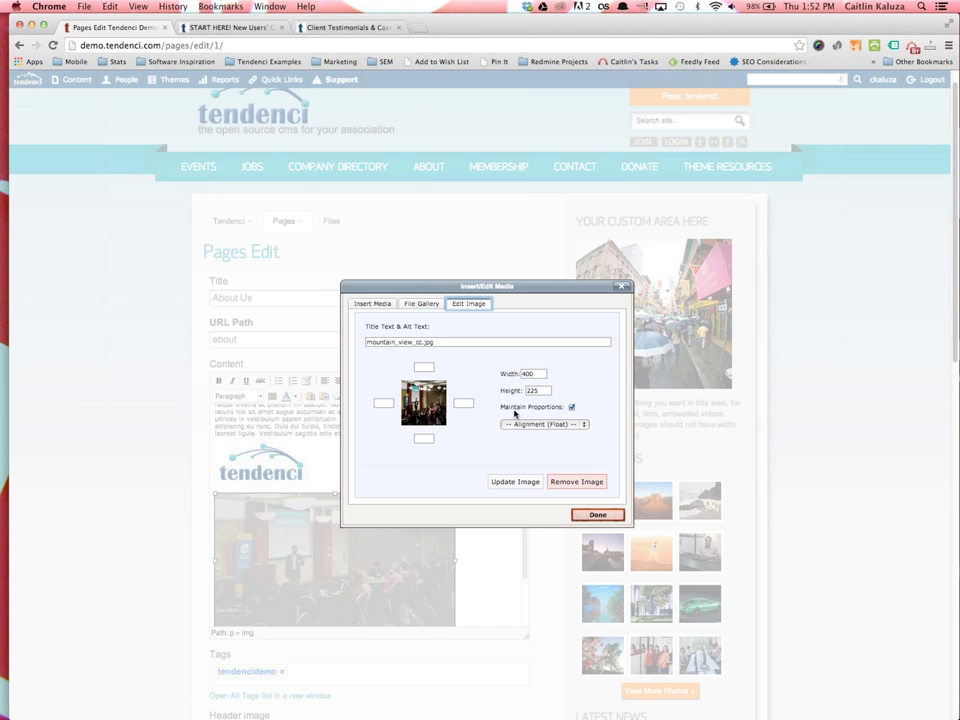
left_click(437, 342)
double_click(527, 373)
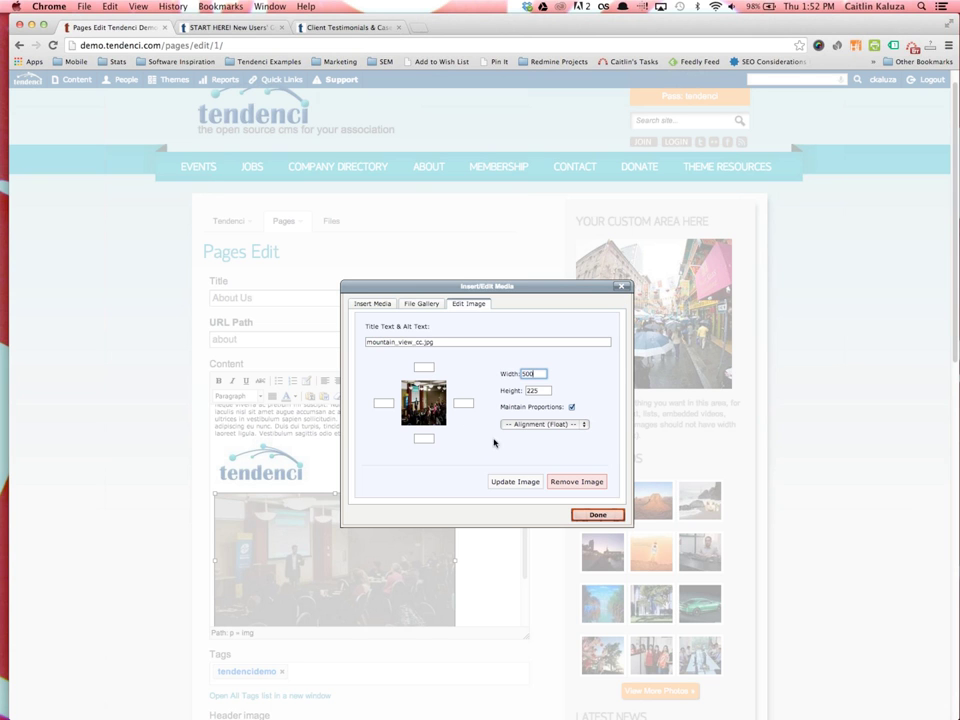
double_click(540, 390)
key("BackSpace")
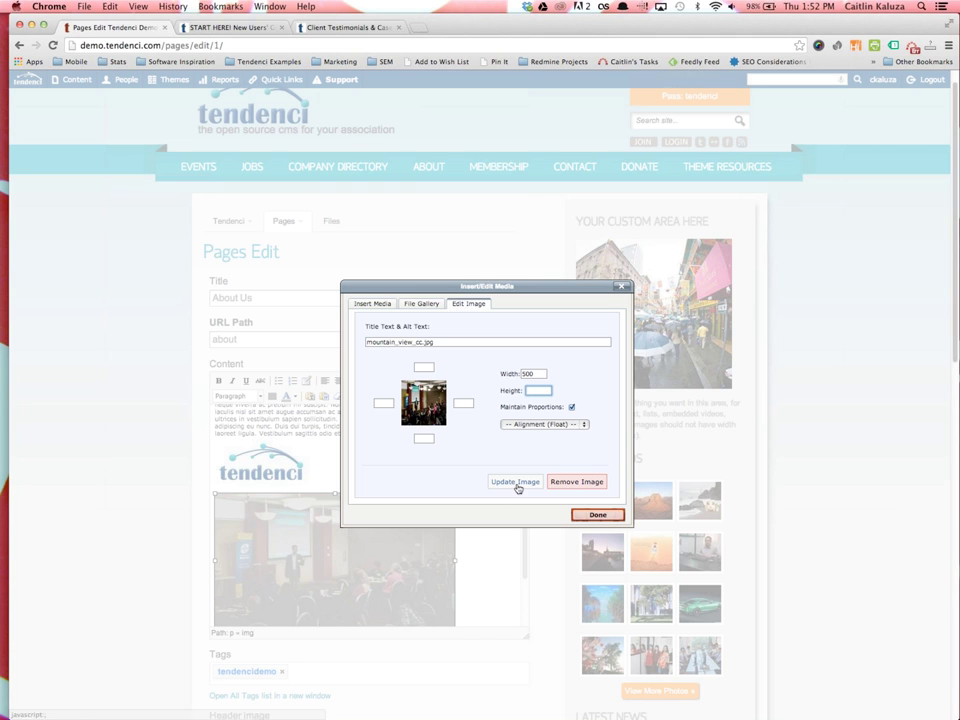
left_click(515, 482)
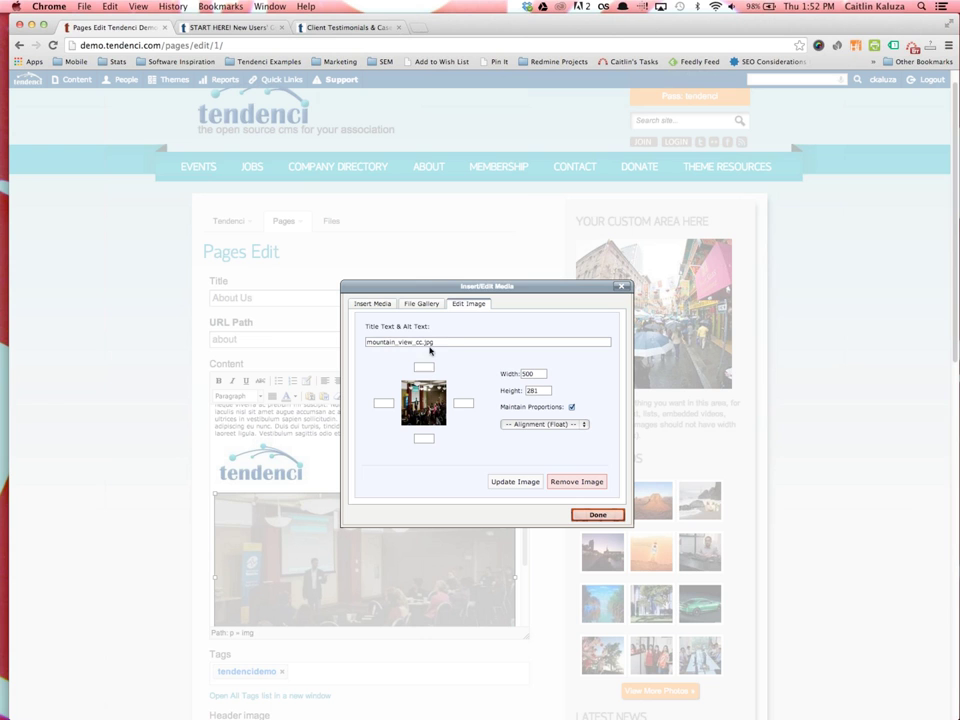
Give the photo the title and alt text 'Mountain View Chamber of Commerce'
left_click_drag(438, 342, 362, 342)
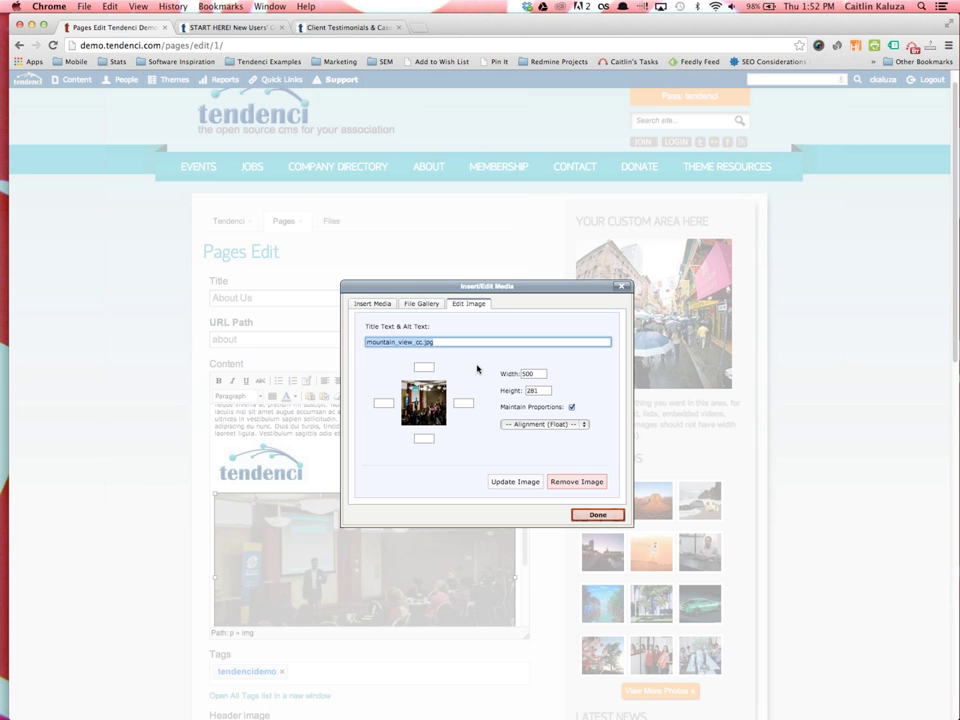
type("Mountain View Chamber of Commerce")
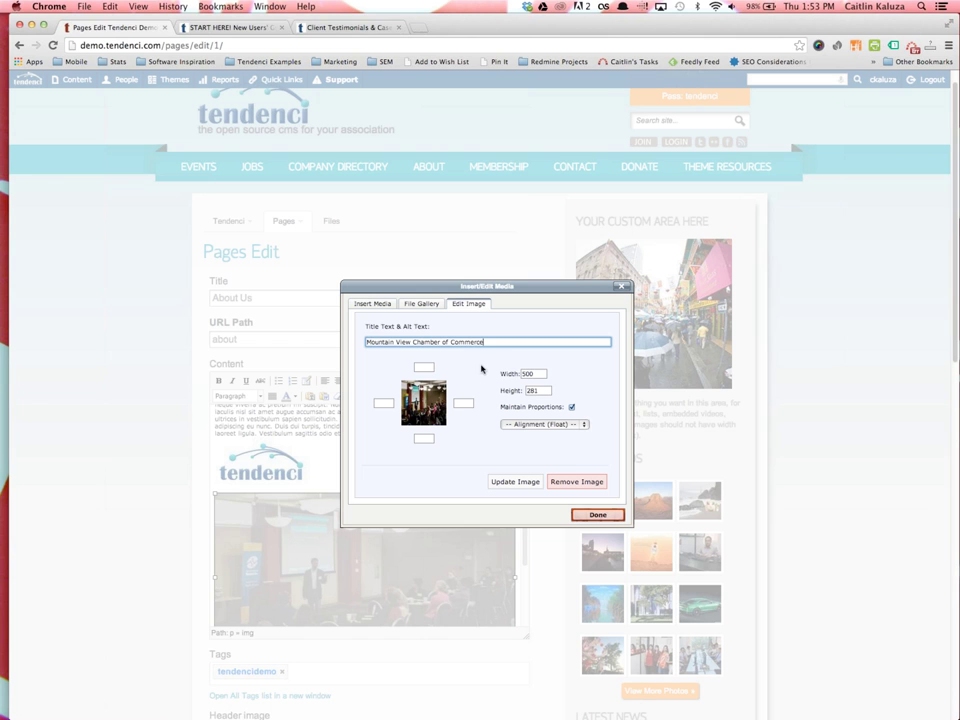
left_click(512, 483)
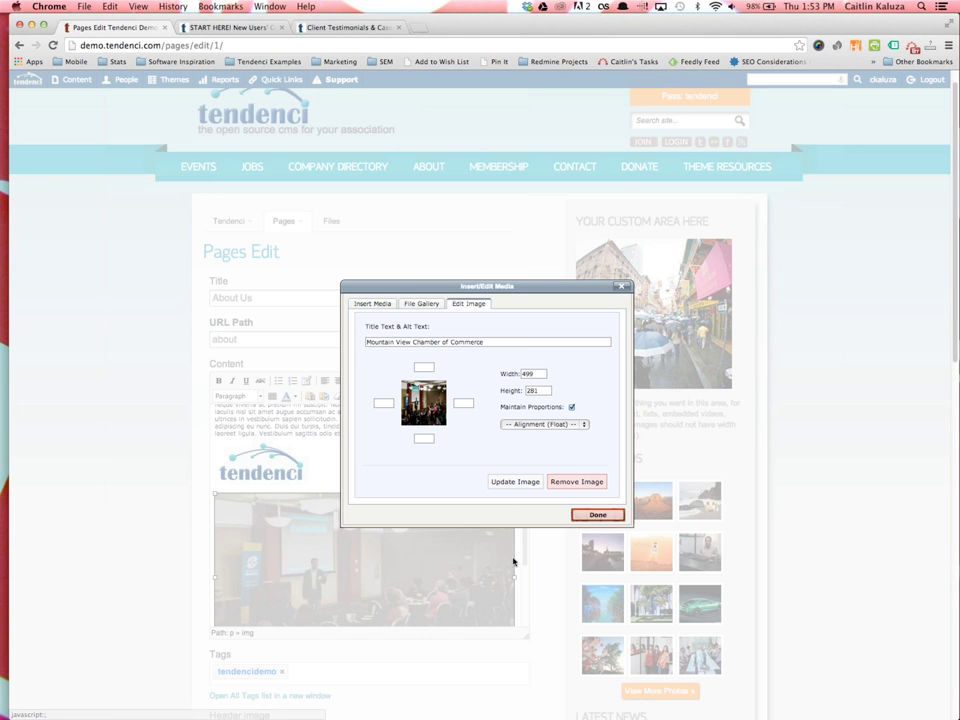
left_click(546, 427)
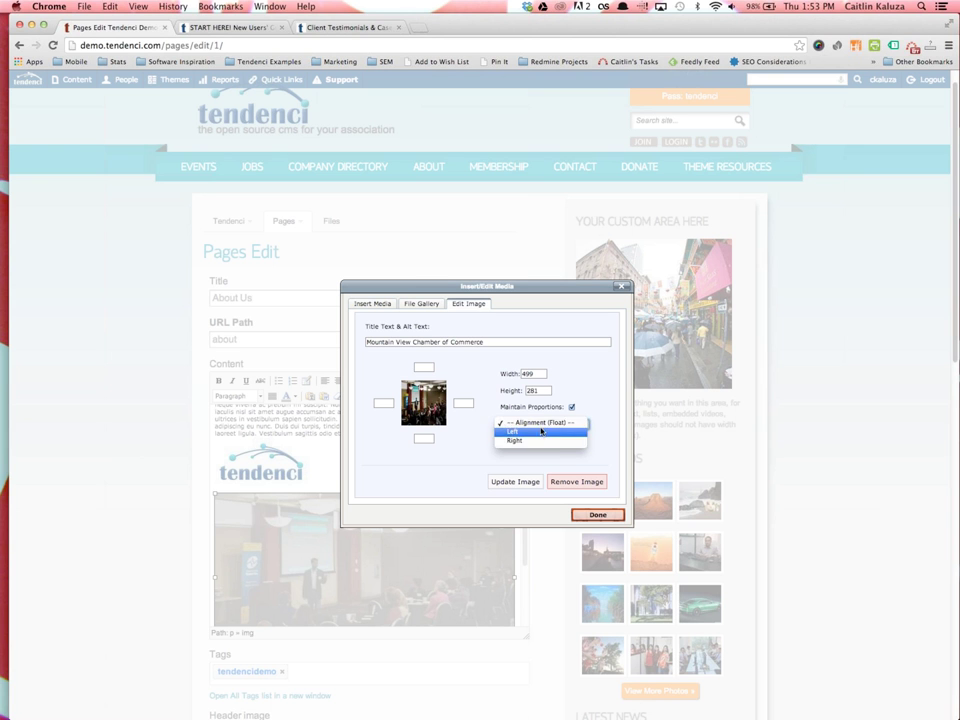
left_click(495, 288)
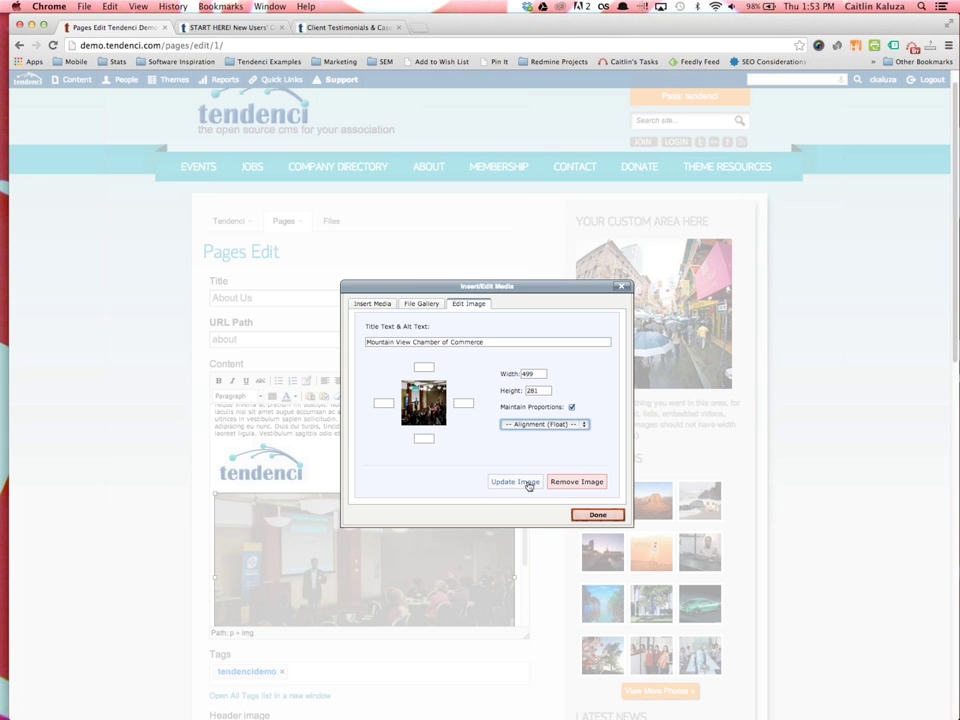
left_click(598, 515)
left_click(255, 466)
Drag the Tendenci logo up to the start of the first Lorem ipsum paragraph under the list
scroll(245, 480, "up", 3)
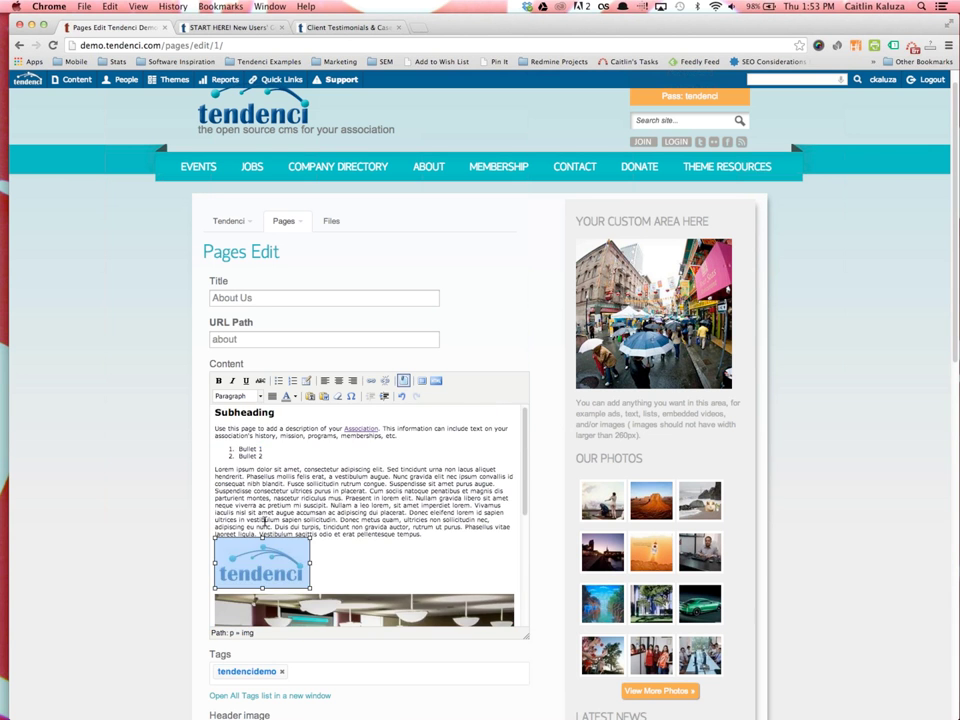
left_click_drag(258, 565, 218, 470)
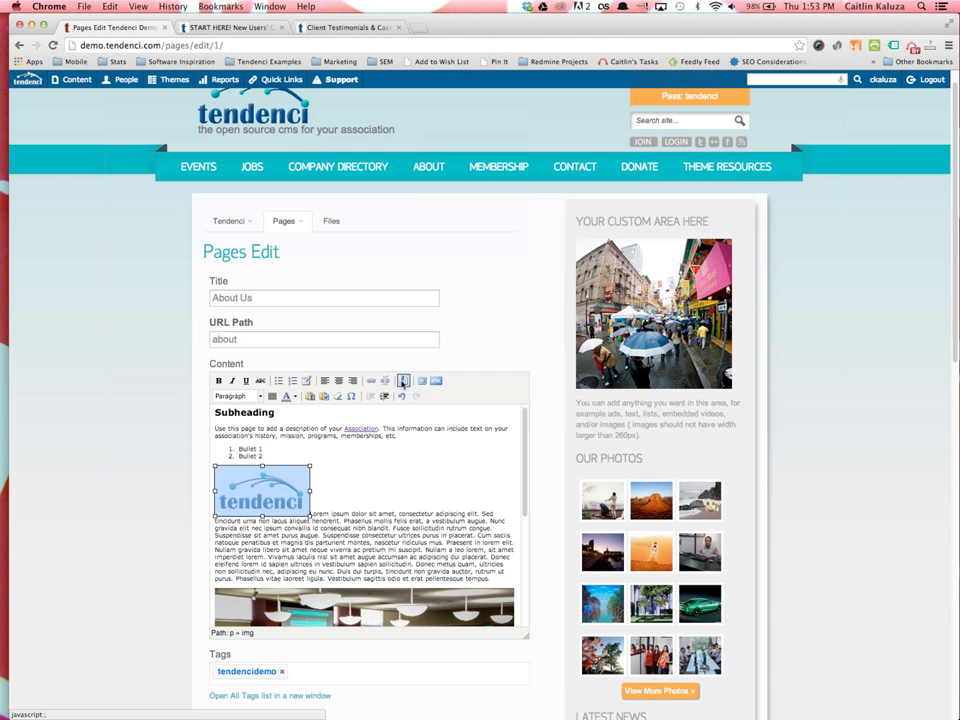
Set the logo's alignment to Right with 5 px spacing on the left, top, right and bottom
left_click(405, 381)
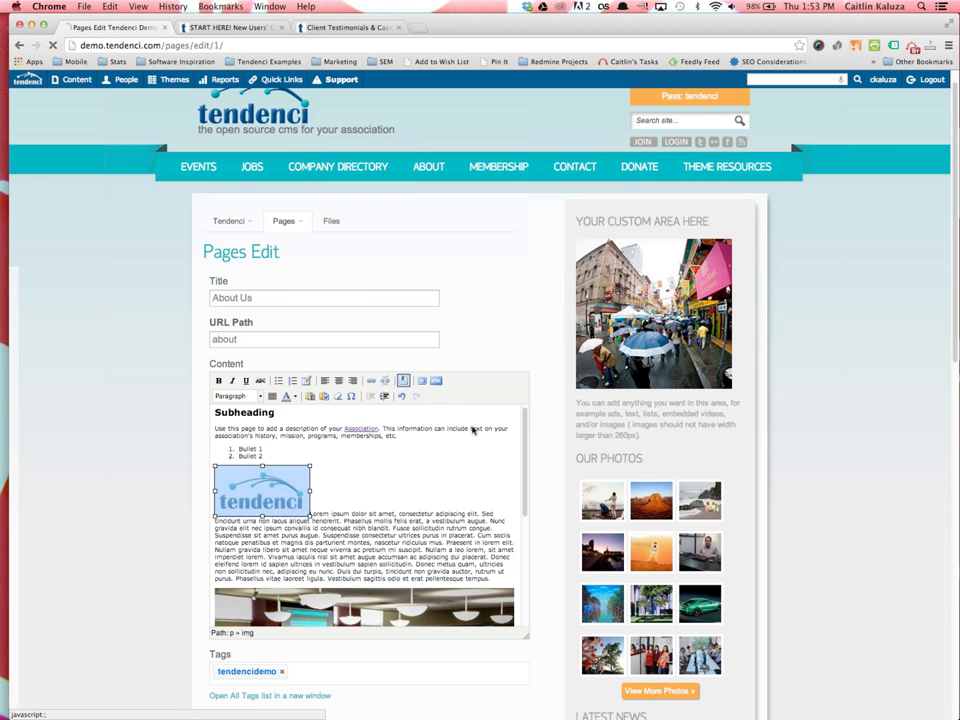
left_click(558, 424)
left_click(546, 440)
left_click(381, 403)
type("5")
left_click(423, 368)
type("5")
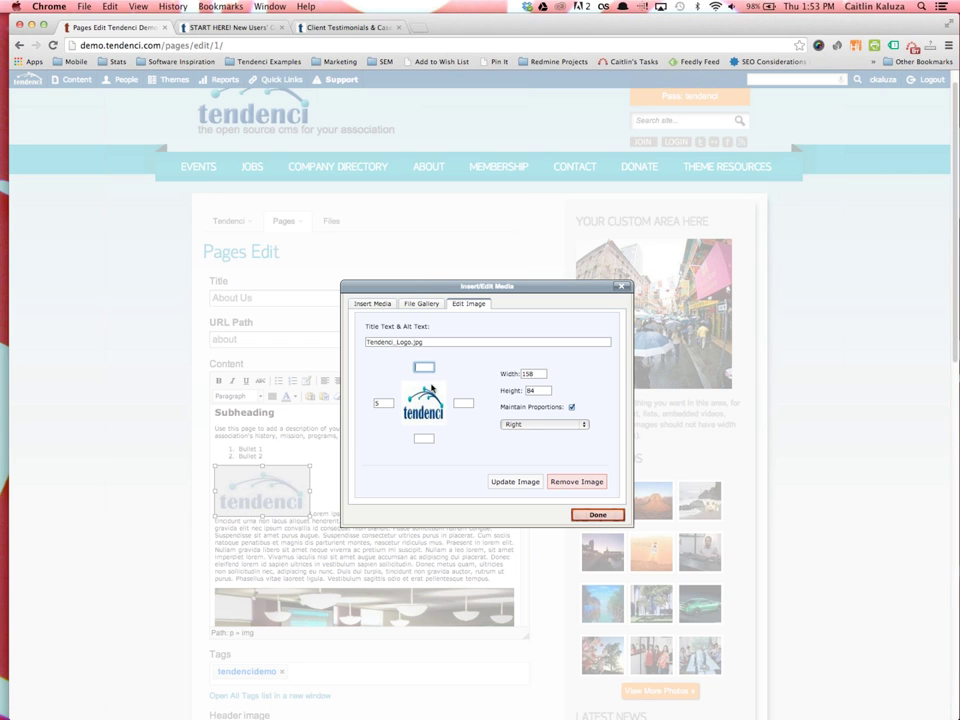
left_click(463, 403)
type("5")
left_click(423, 438)
type("5")
left_click(511, 482)
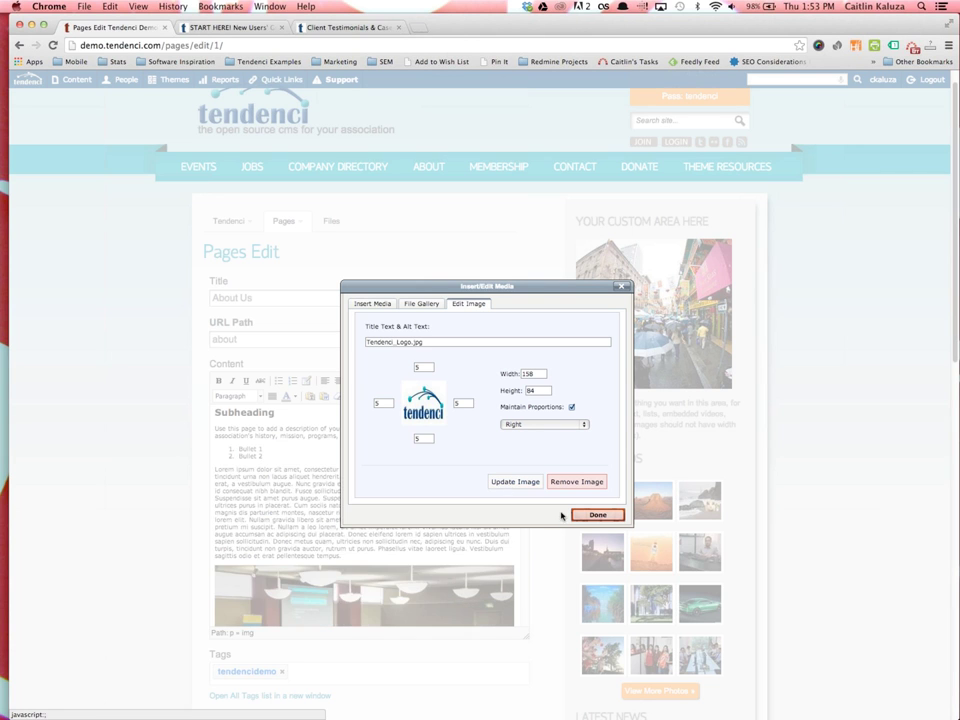
left_click(597, 515)
left_click(409, 487)
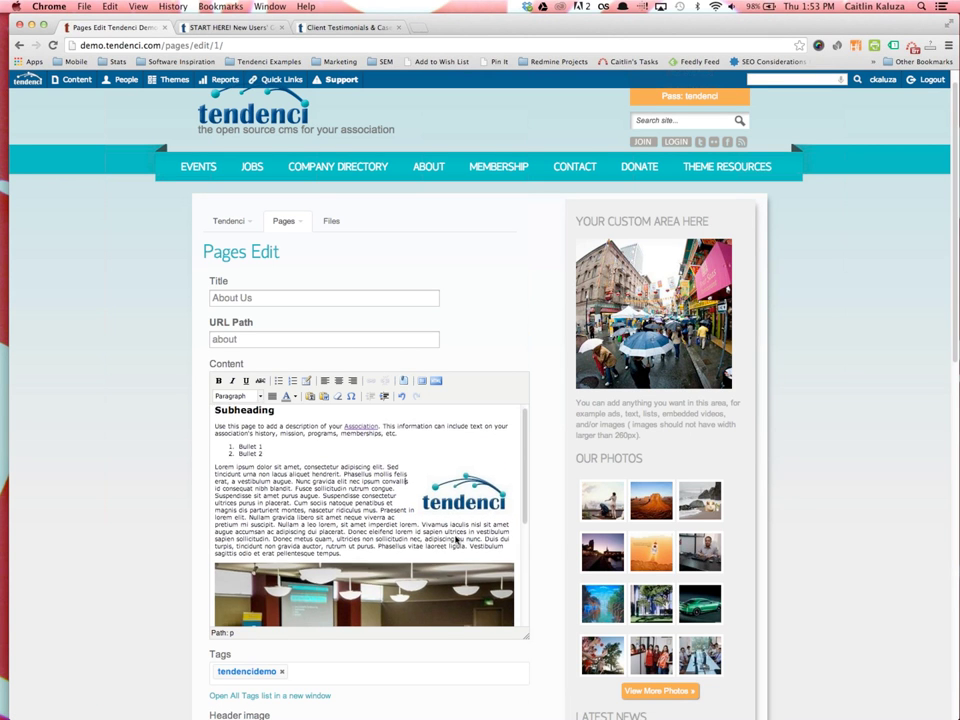
Save the About Us page with Save Page Changes at the bottom of the Pages Edit form
scroll(440, 530, "down", 10)
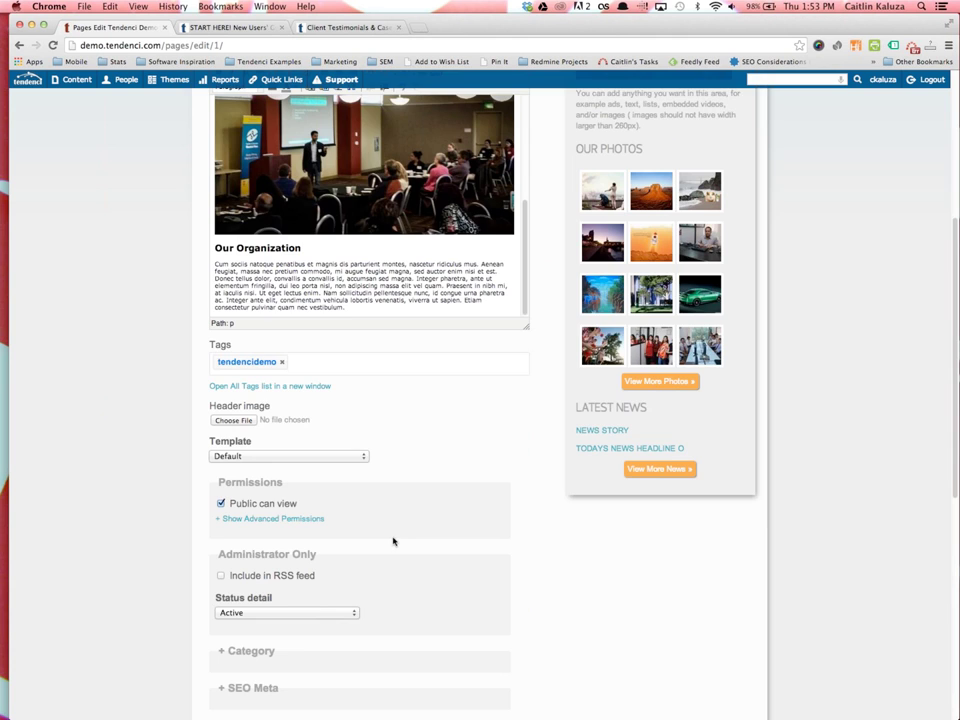
scroll(393, 541, "up", 5)
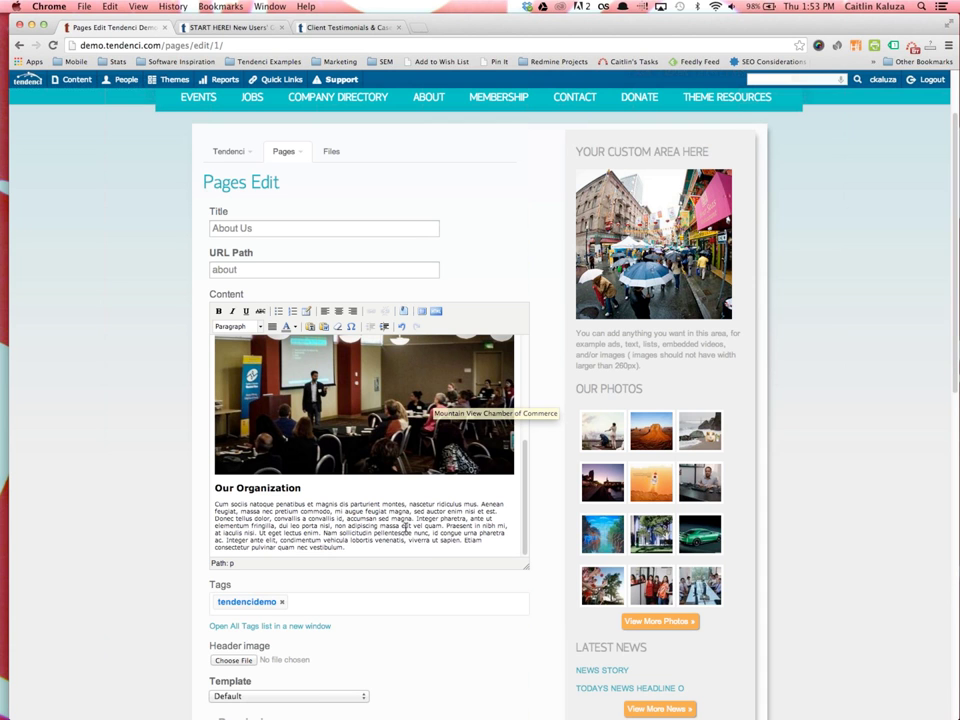
scroll(380, 520, "down", 2)
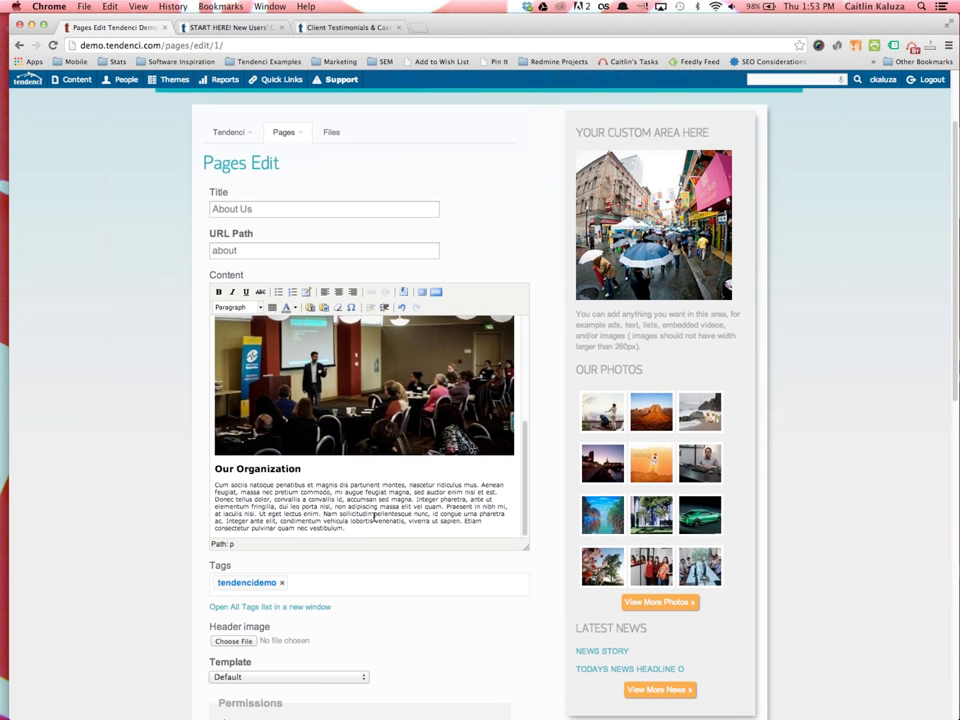
scroll(353, 521, "down", 2)
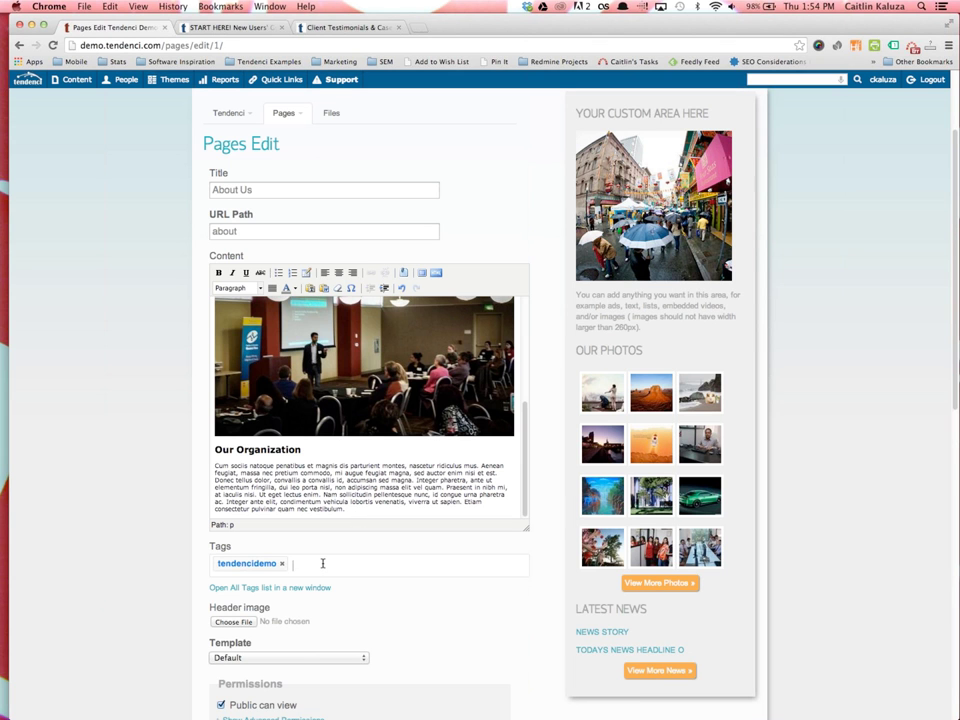
scroll(321, 563, "down", 10)
left_click(240, 316)
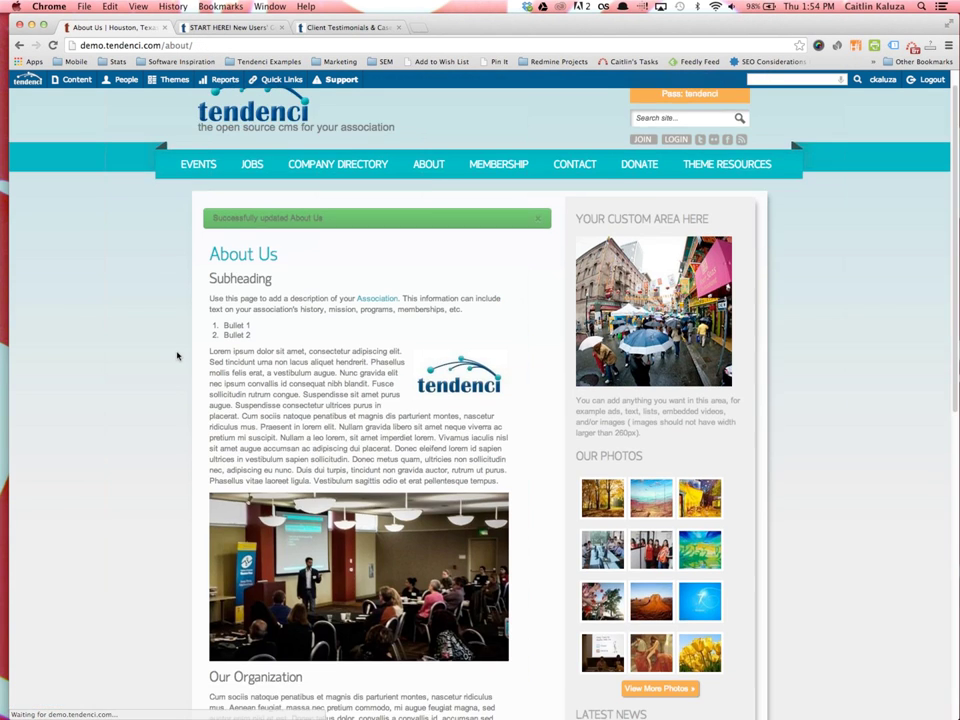
Scroll through the published About Us page to check the right-floated logo and 500 px photo
scroll(220, 380, "down", 5)
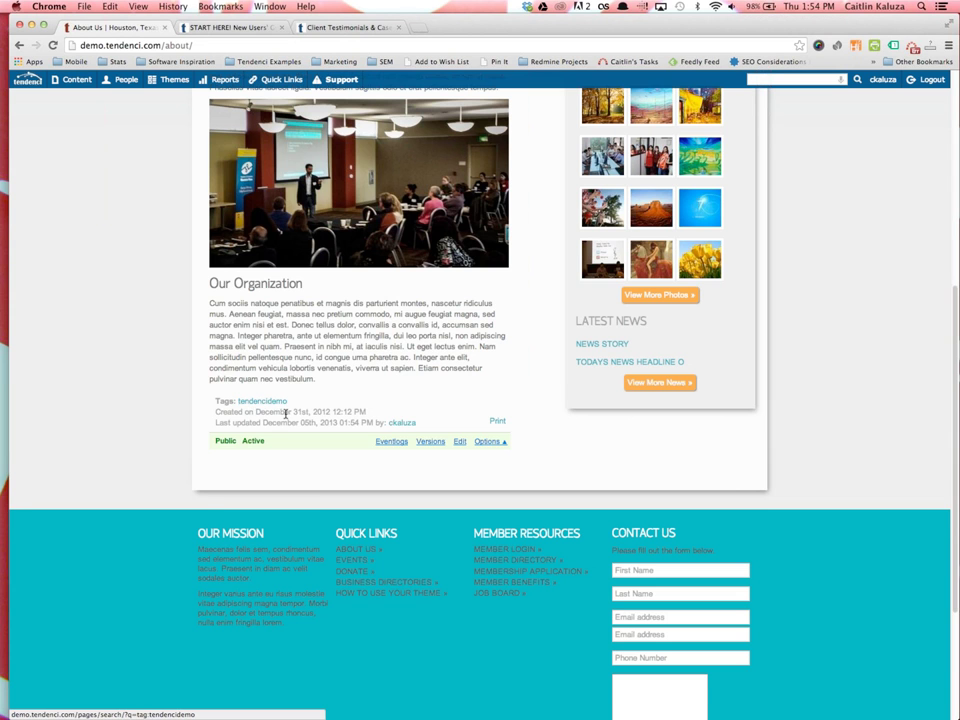
scroll(287, 416, "up", 1)
scroll(287, 416, "up", 5)
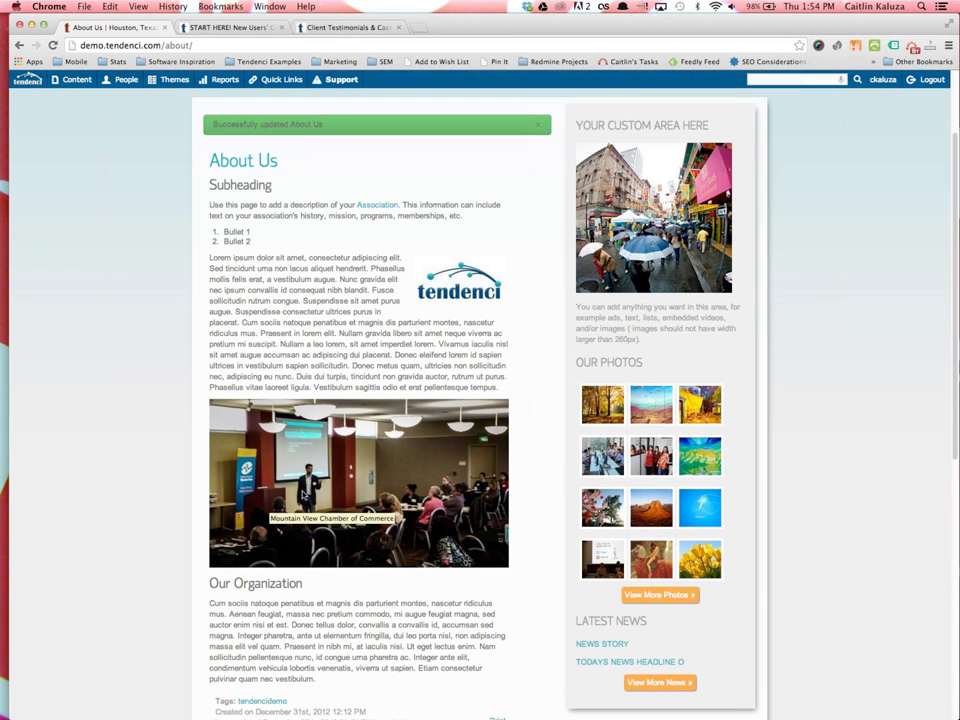
scroll(460, 605, "down", 3)
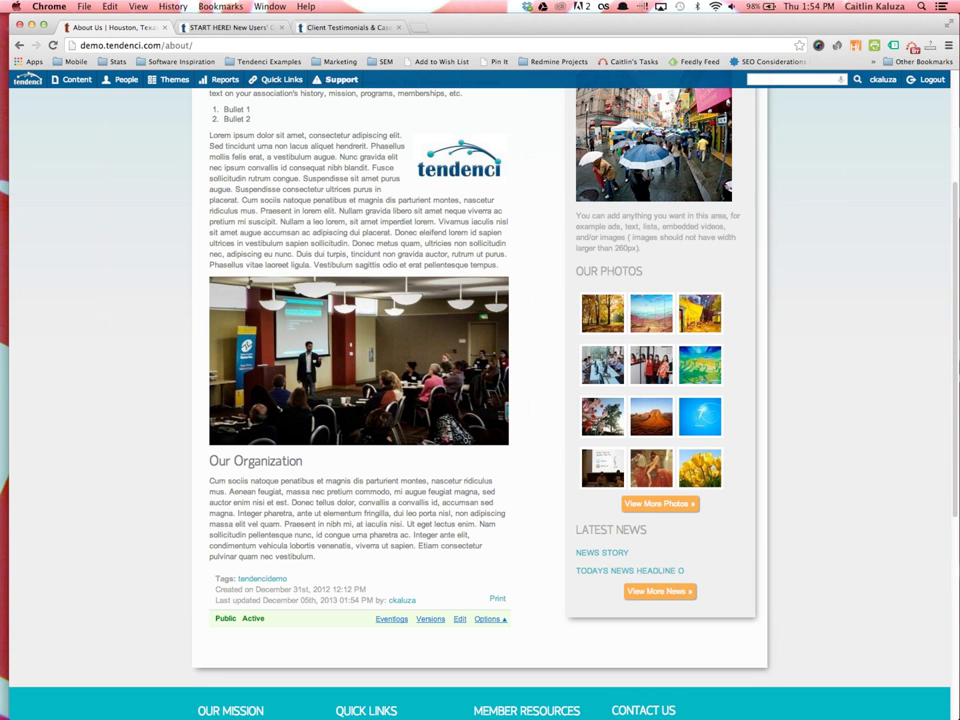
Load schipul.com in a new tab, view About Schipul, then return to the About Us tab
left_click(420, 27)
type("schipul.com/")
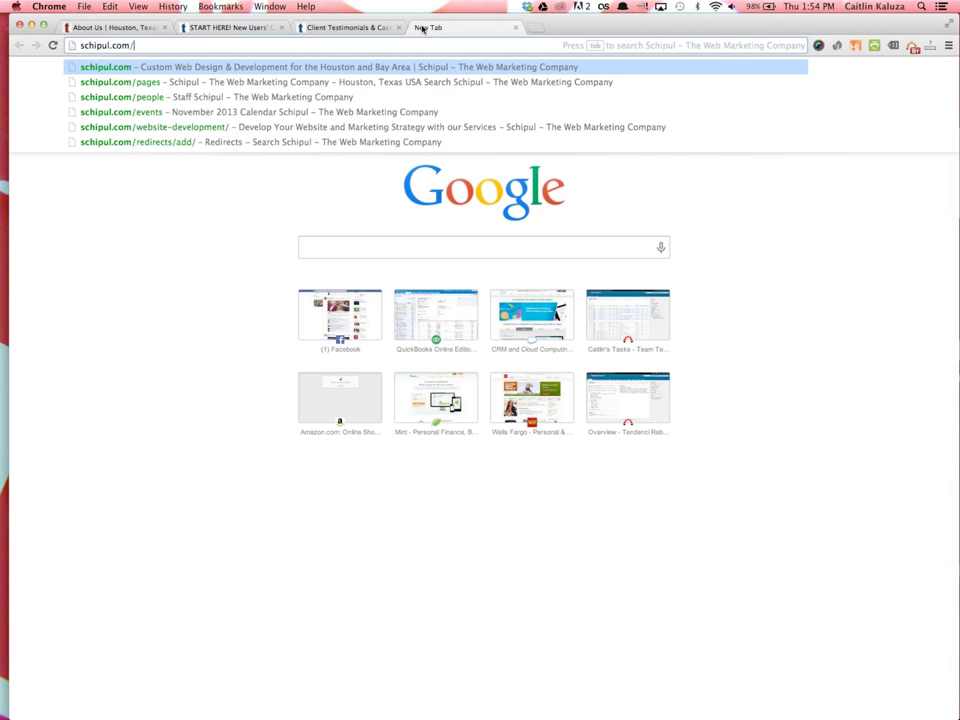
key("Return")
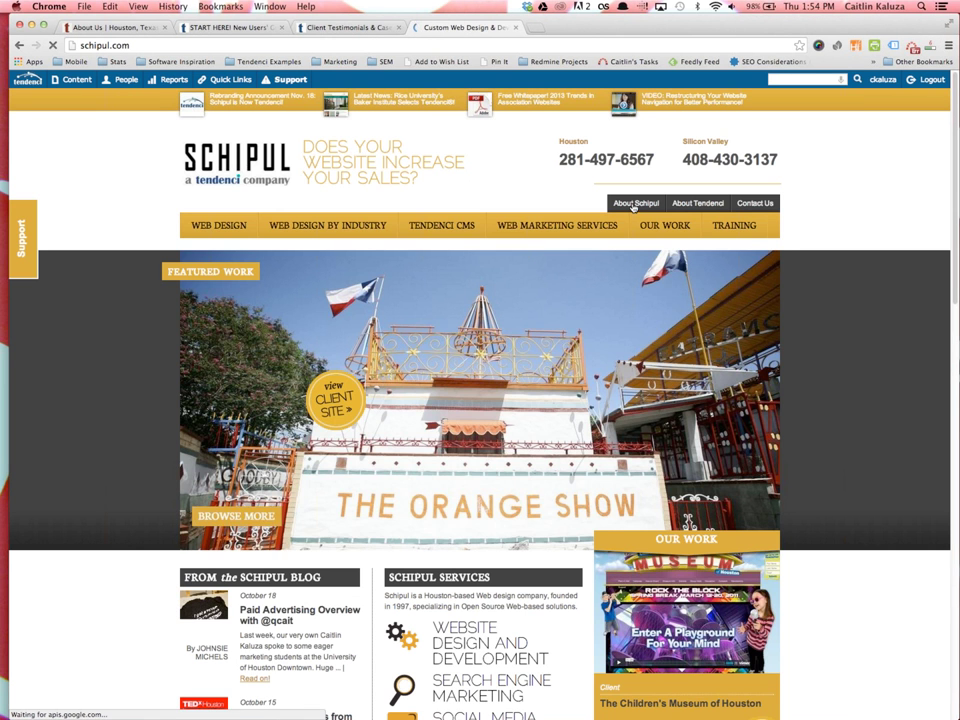
left_click(634, 203)
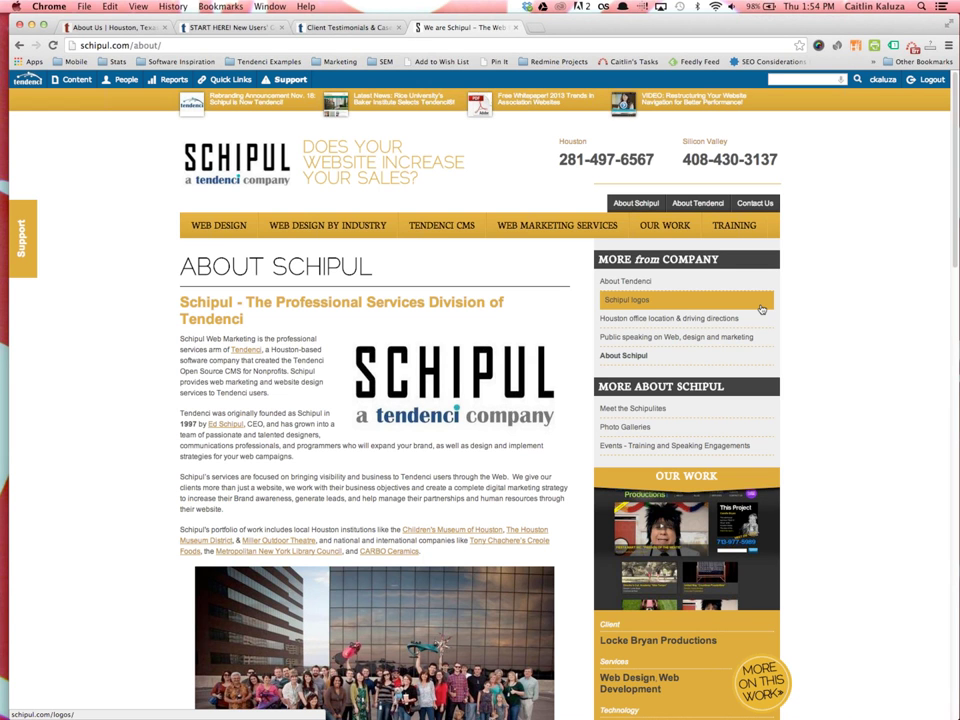
left_click(119, 32)
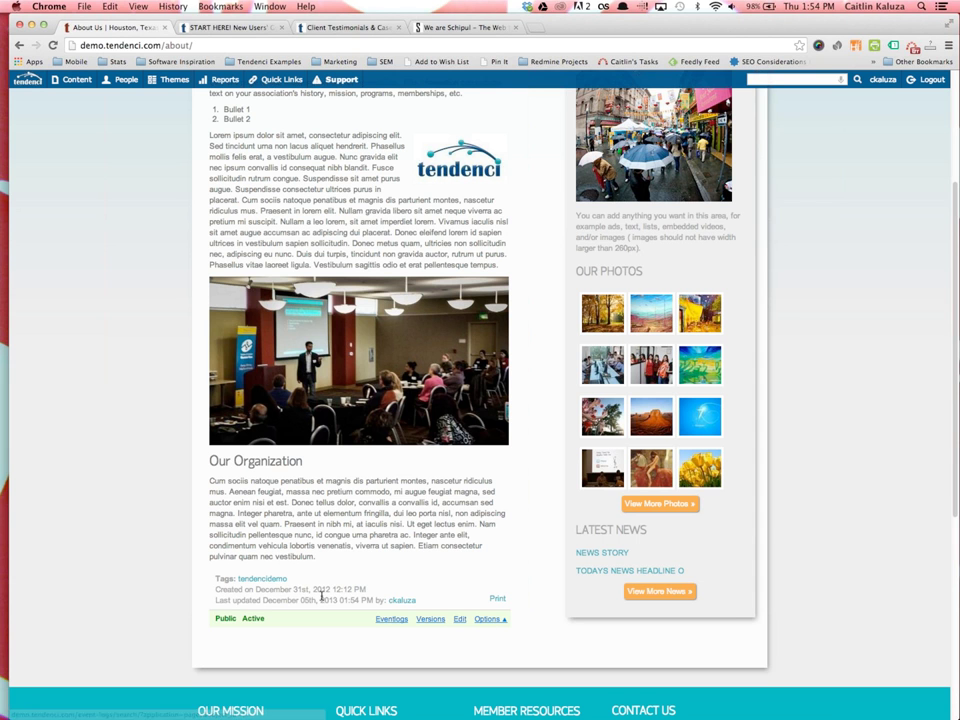
Reopen the About Us page editor and click into its Tags field
left_click(461, 620)
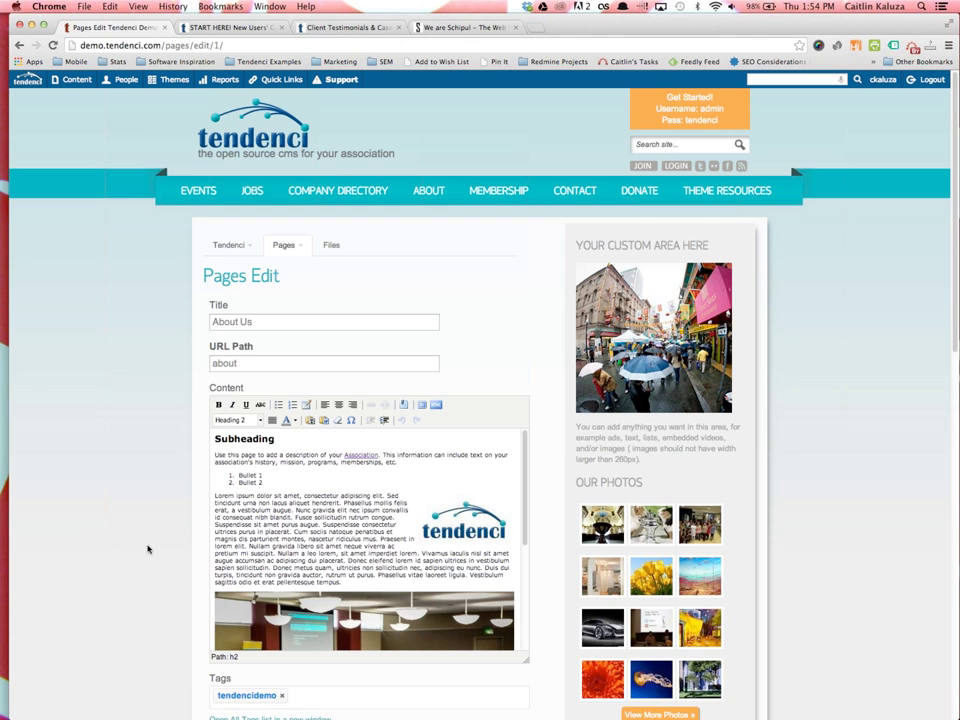
scroll(150, 550, "down", 8)
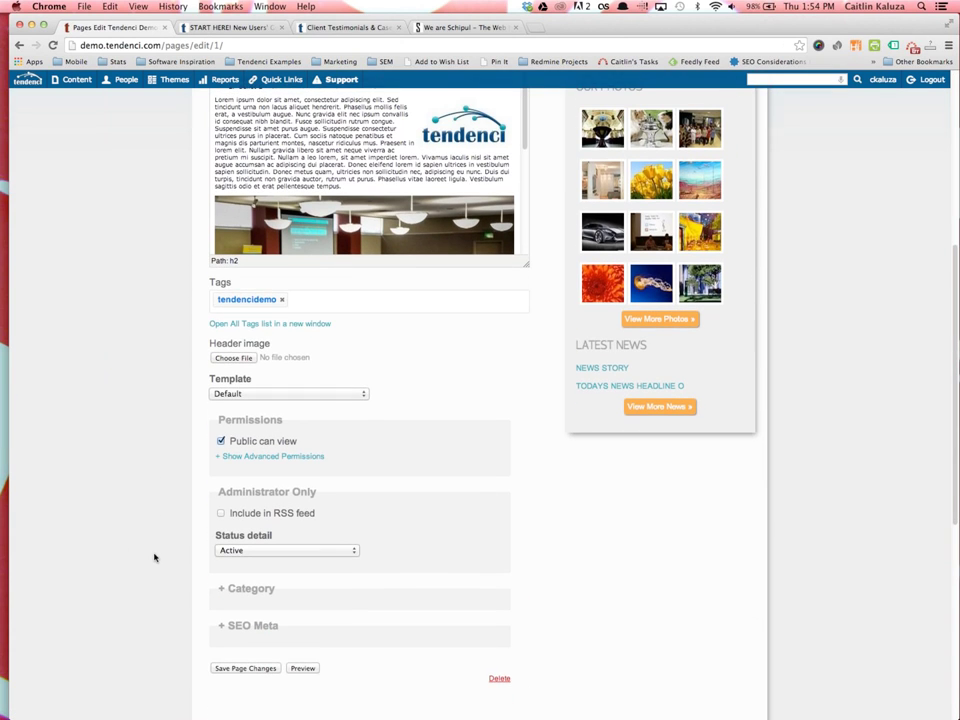
left_click(332, 301)
Browse the site-wide Tags List in a new tab, then return to the About Us Tags field
left_click(226, 328)
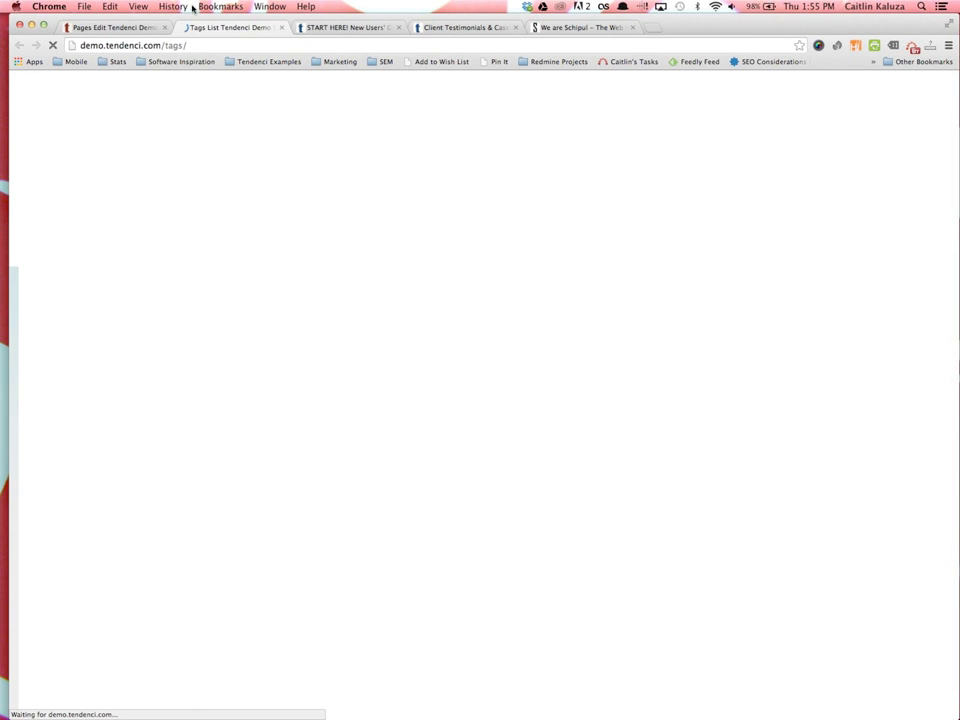
scroll(269, 356, "down", 10)
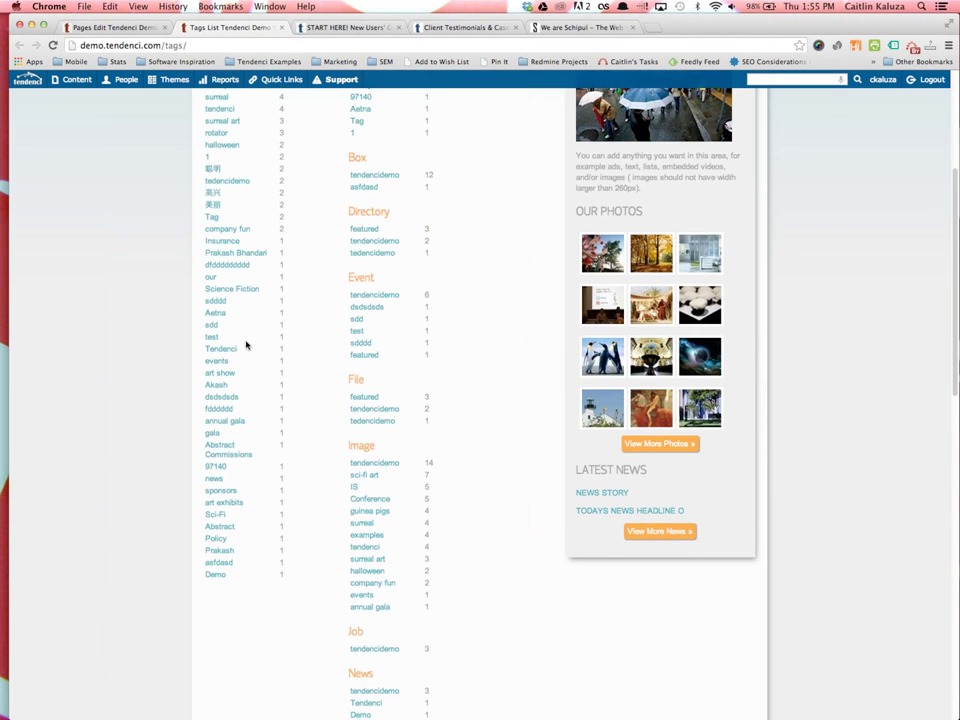
scroll(269, 356, "down", 20)
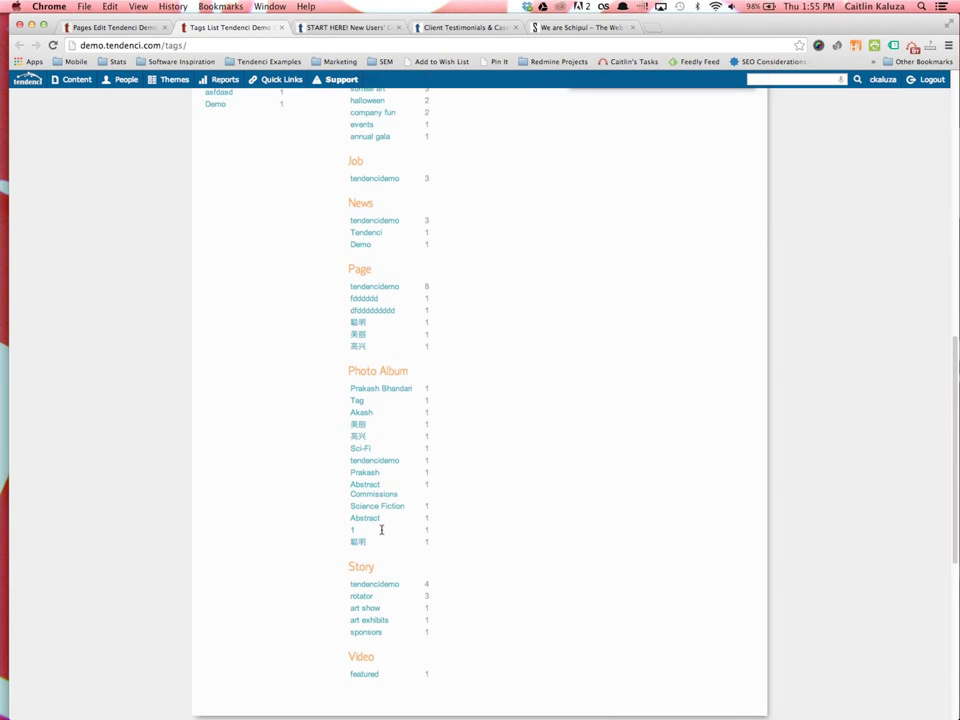
scroll(388, 528, "up", 13)
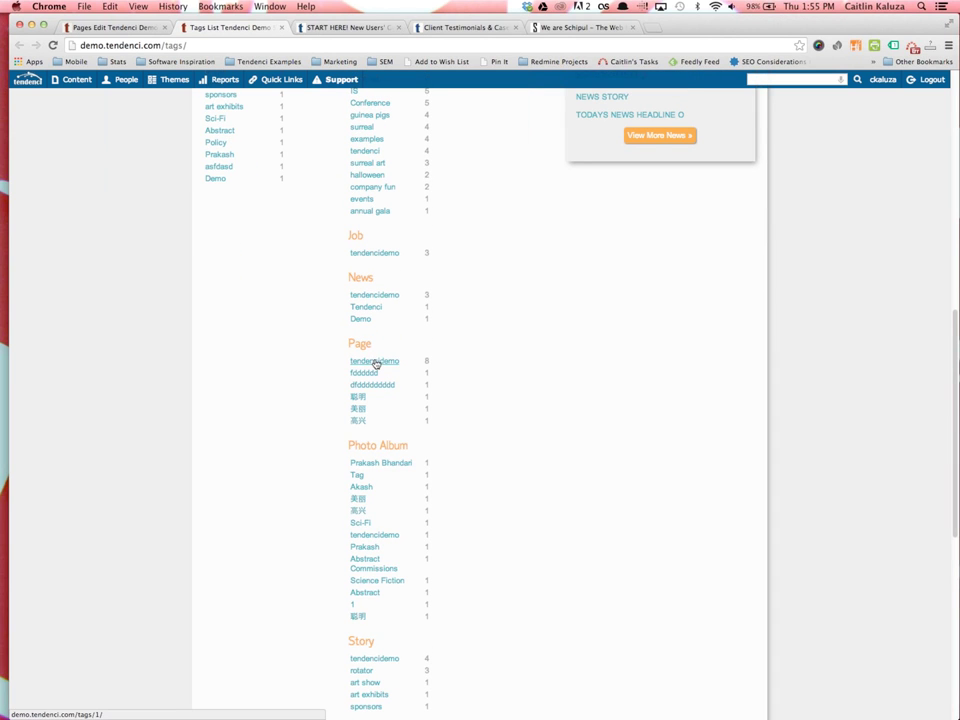
scroll(394, 365, "up", 8)
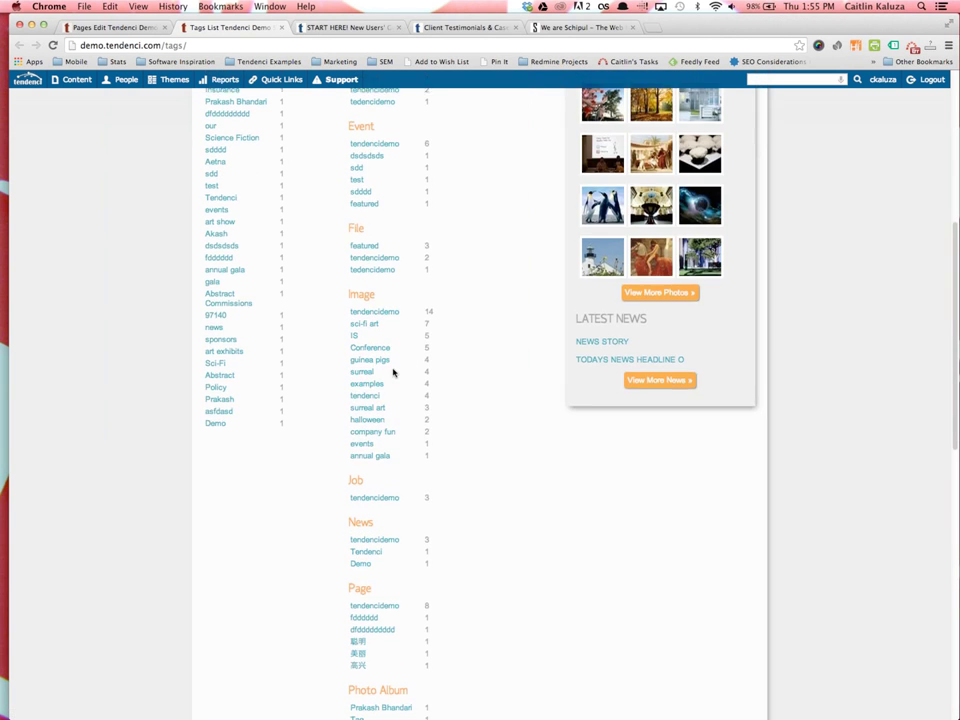
scroll(390, 336, "up", 7)
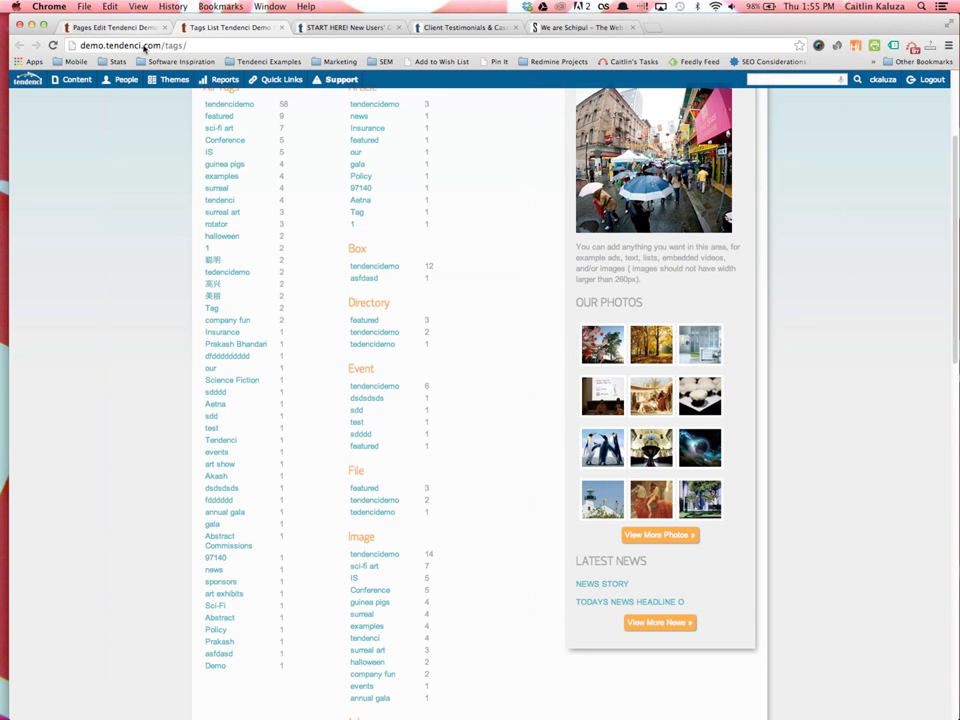
left_click(105, 28)
left_click(317, 304)
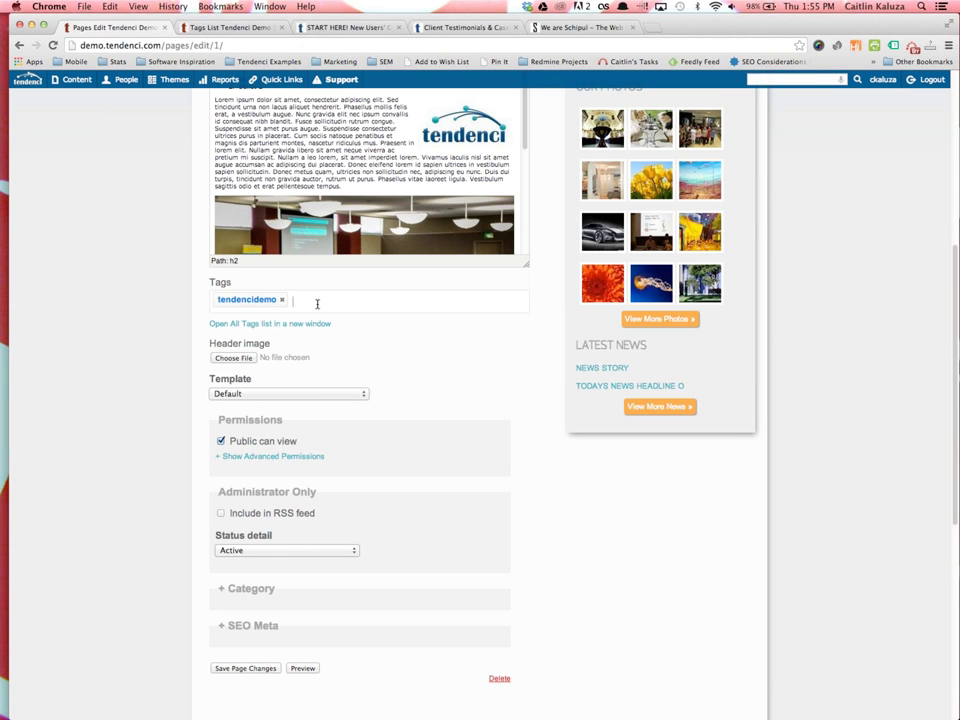
type("ab")
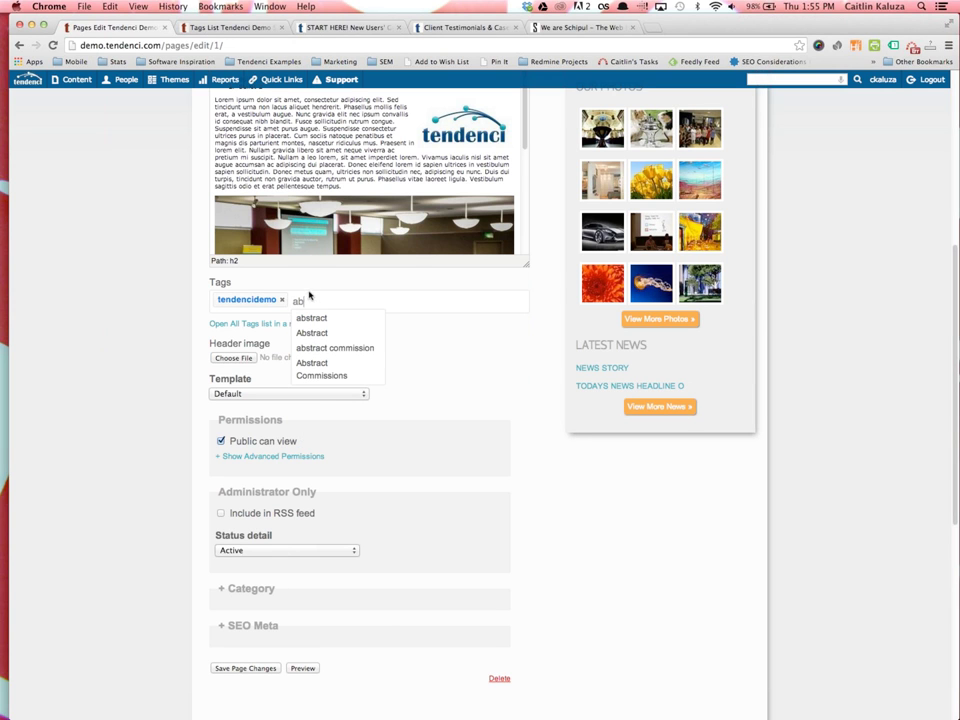
key("Escape")
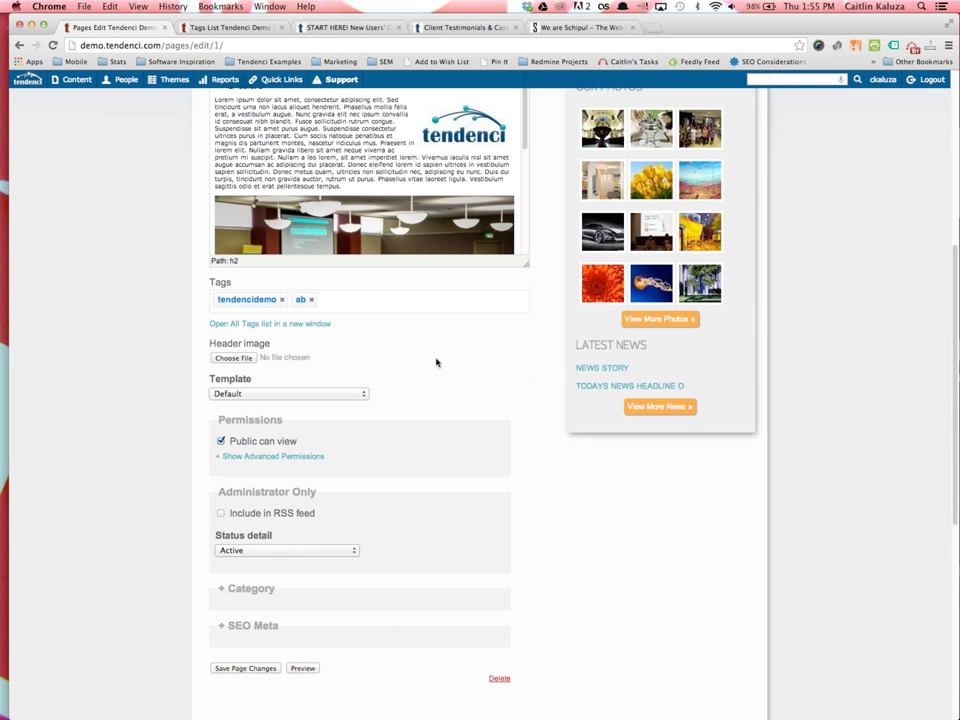
key("BackSpace")
key("BackSpace")
scroll(260, 386, "down", 1)
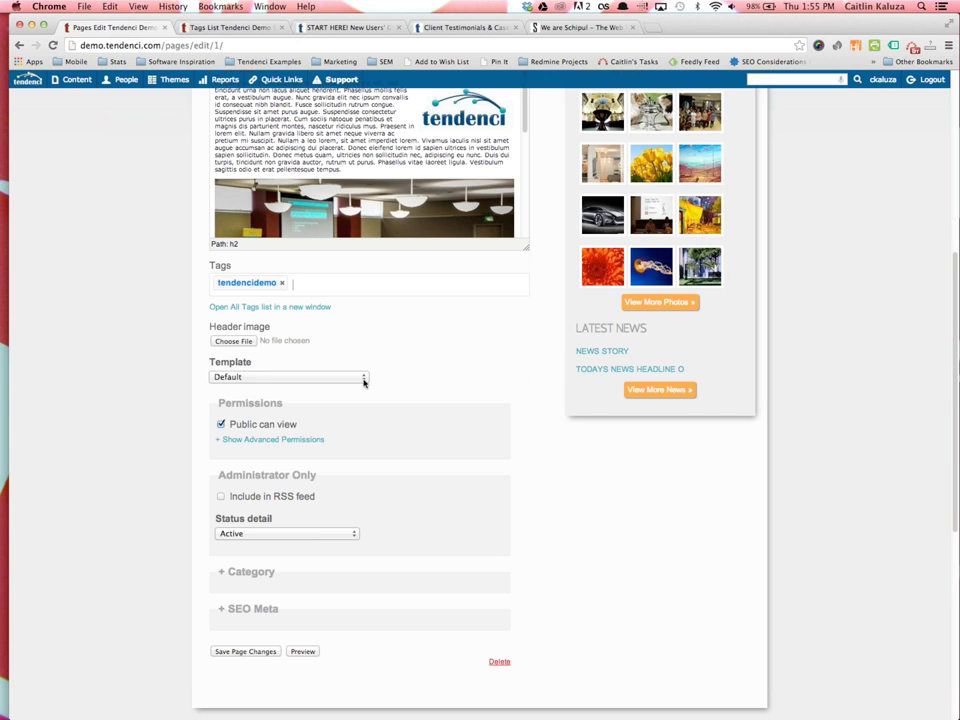
left_click(364, 379)
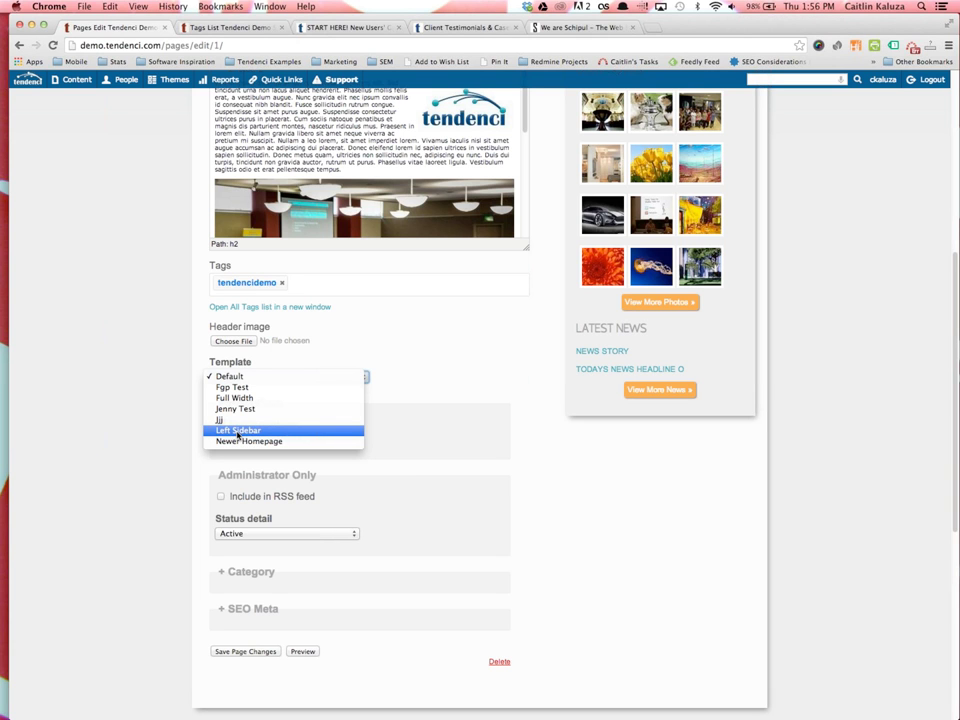
left_click(381, 455)
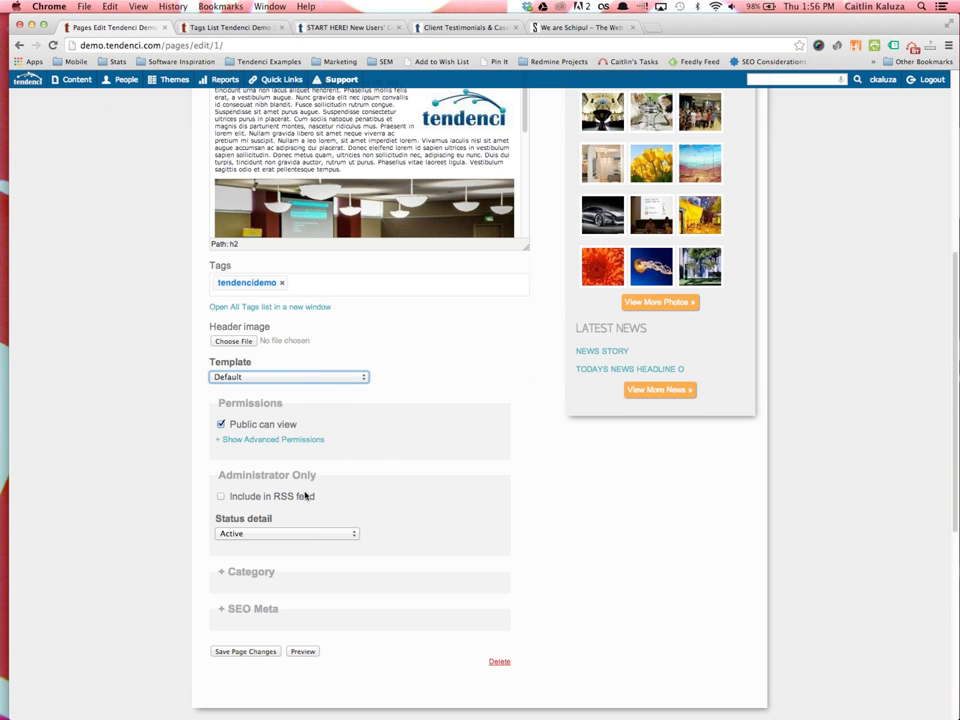
scroll(197, 487, "down", 1)
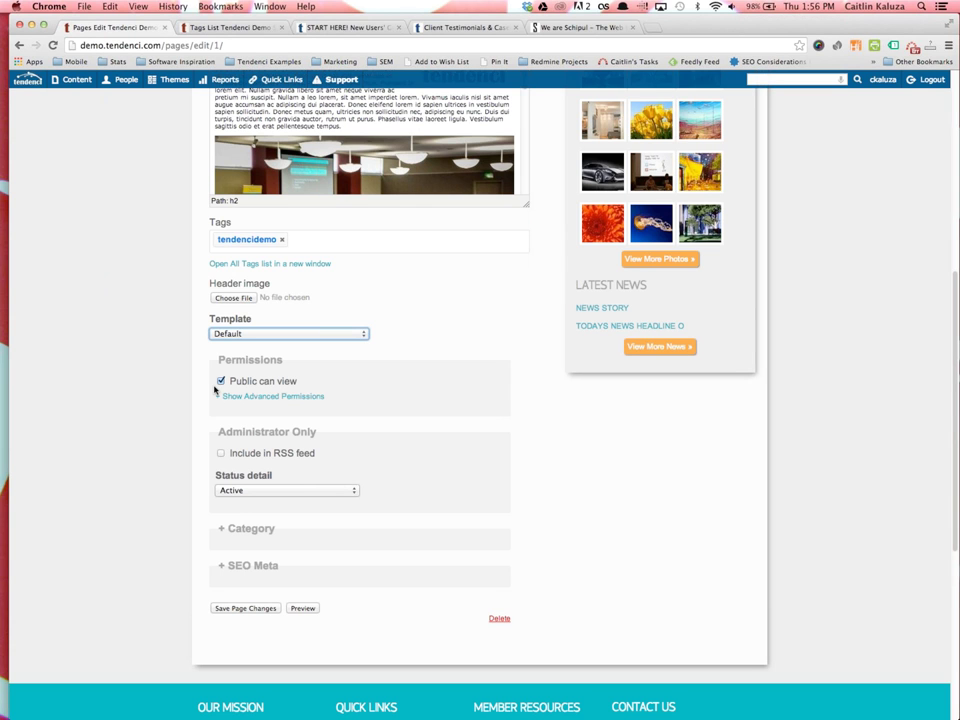
left_click(221, 380)
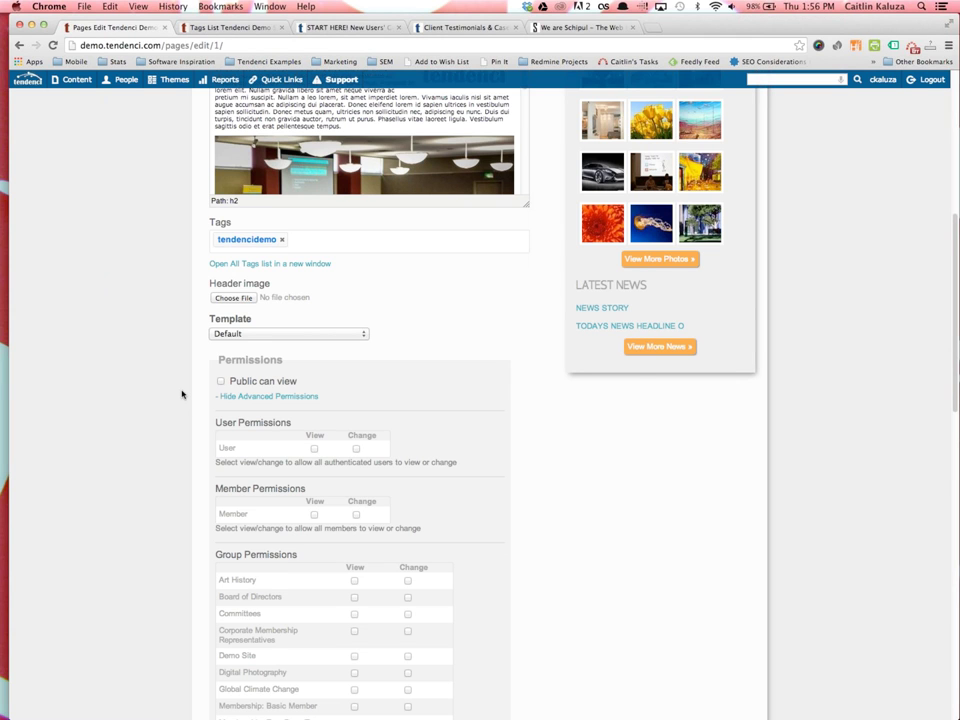
left_click(221, 382)
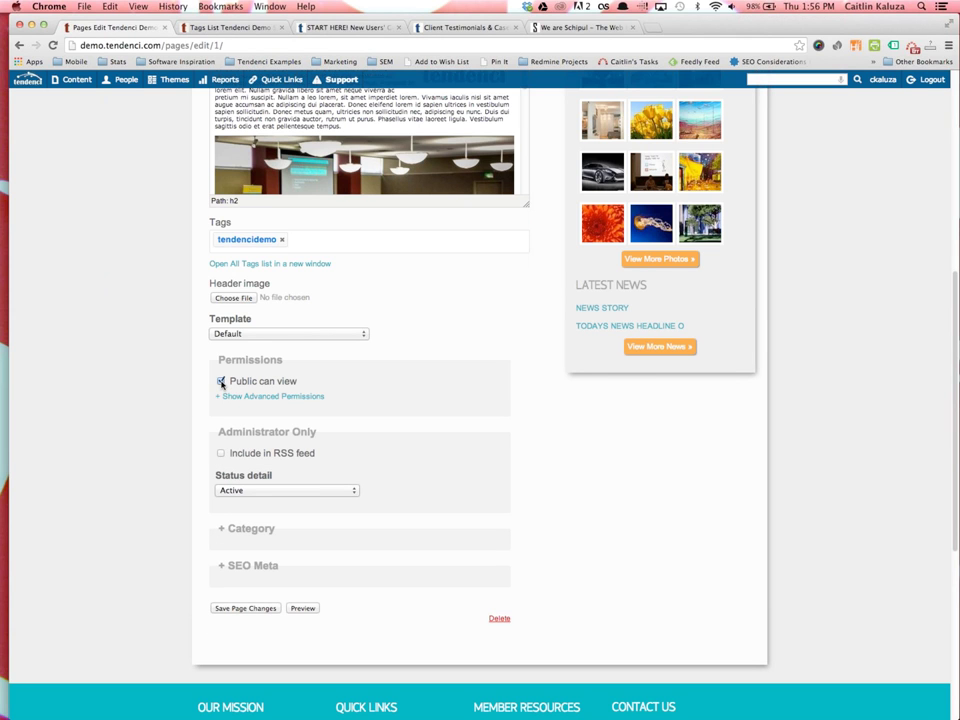
left_click(221, 381)
scroll(223, 429, "down", 2)
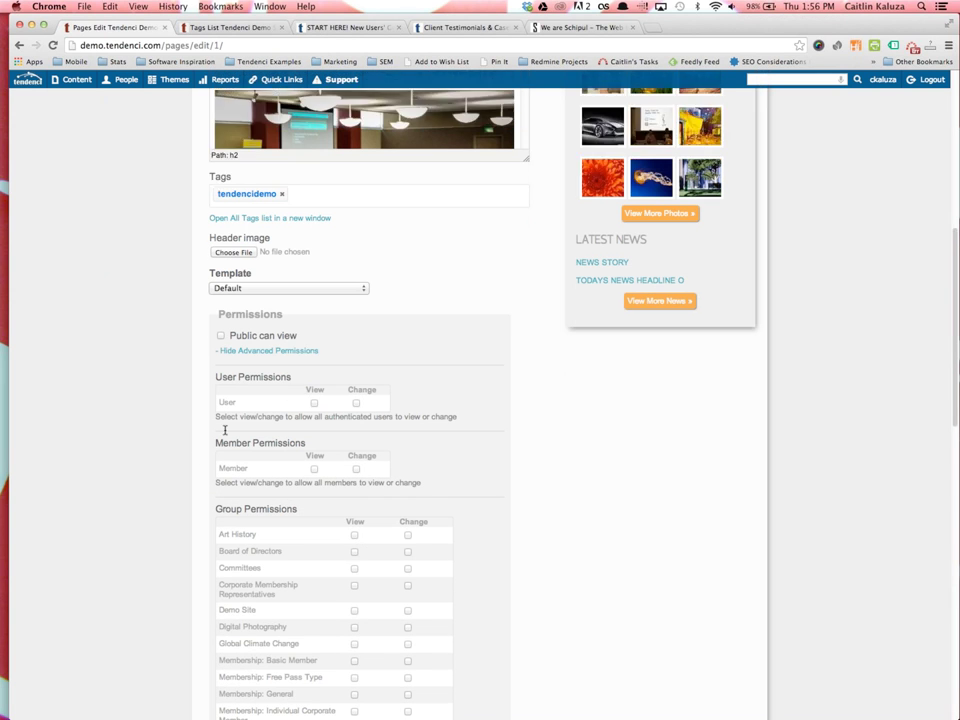
scroll(497, 521, "down", 2)
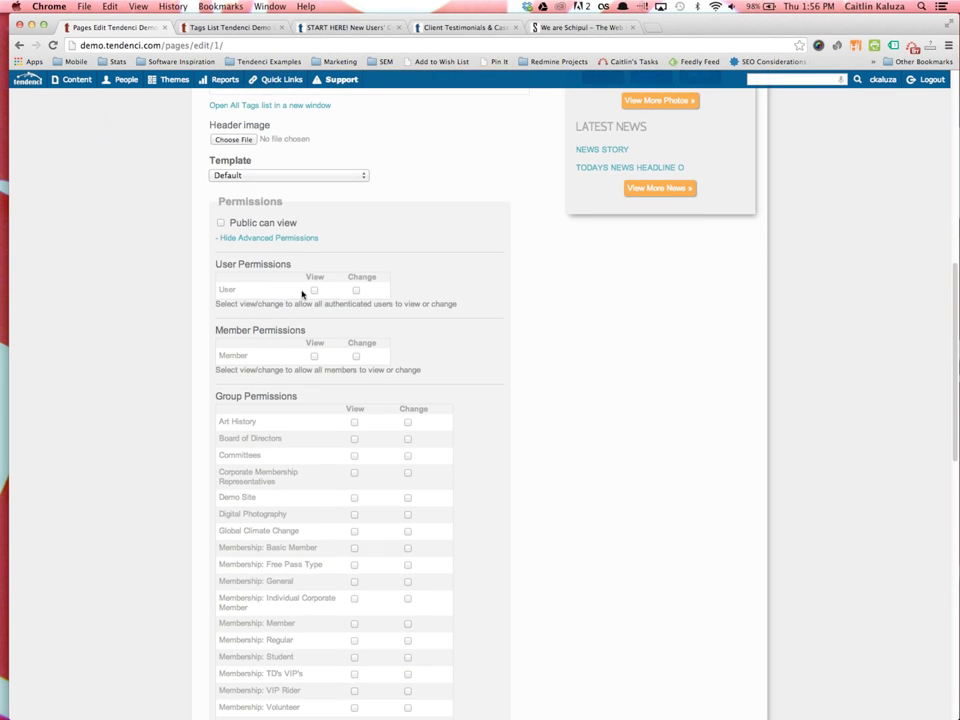
scroll(253, 403, "down", 1)
scroll(431, 470, "down", 5)
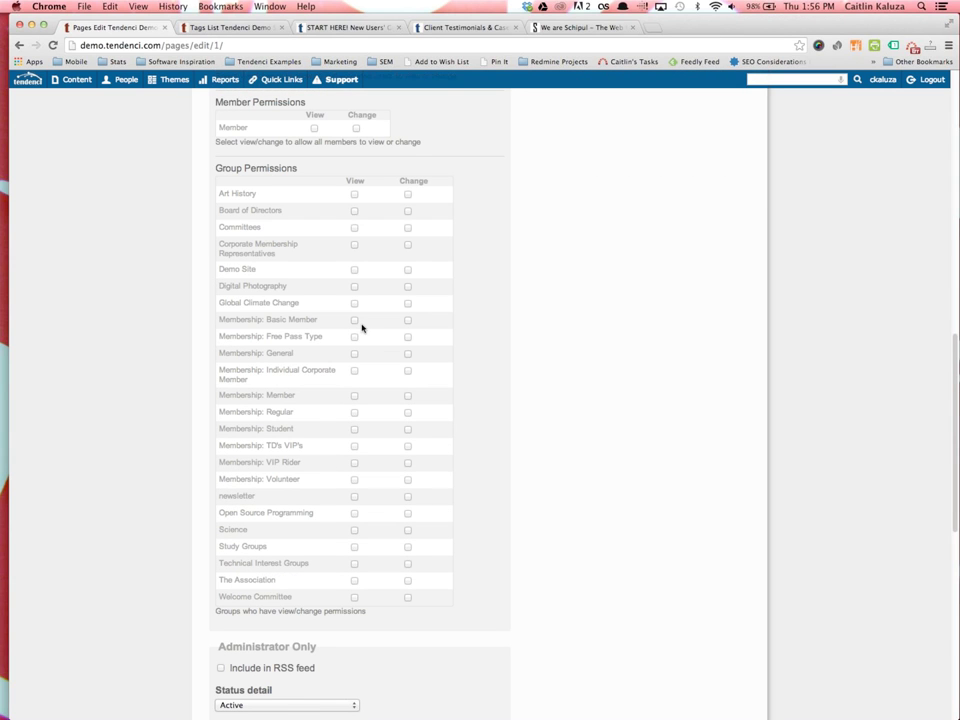
left_click(355, 213)
left_click(355, 211)
left_click(355, 287)
left_click(355, 287)
scroll(206, 208, "up", 3)
left_click(221, 153)
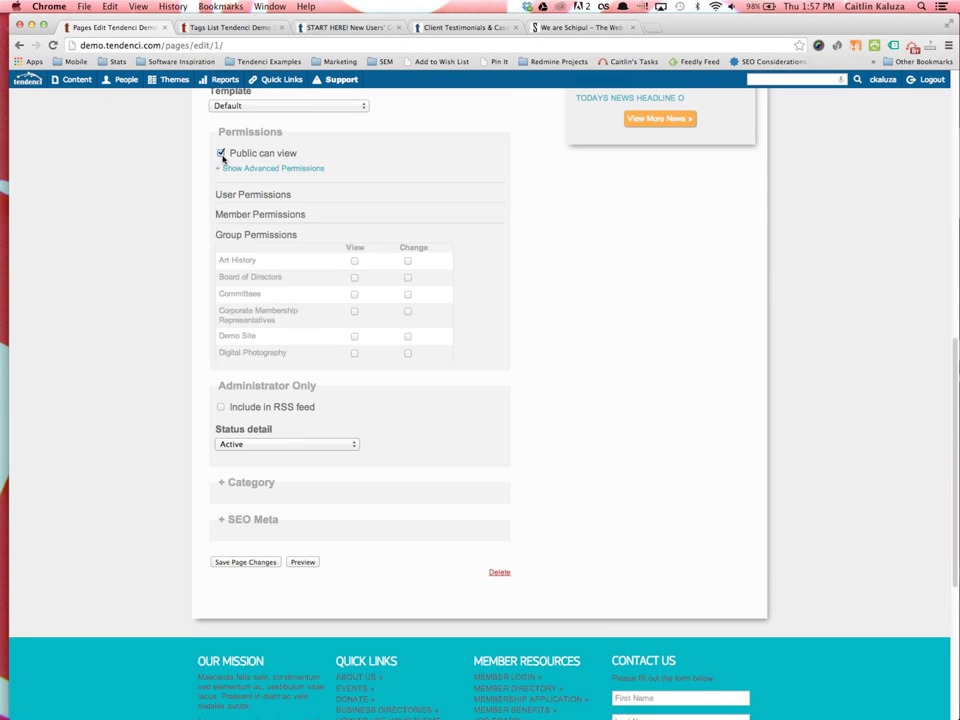
Include the About Us page in the RSS feed and keep its status Active
left_click(221, 225)
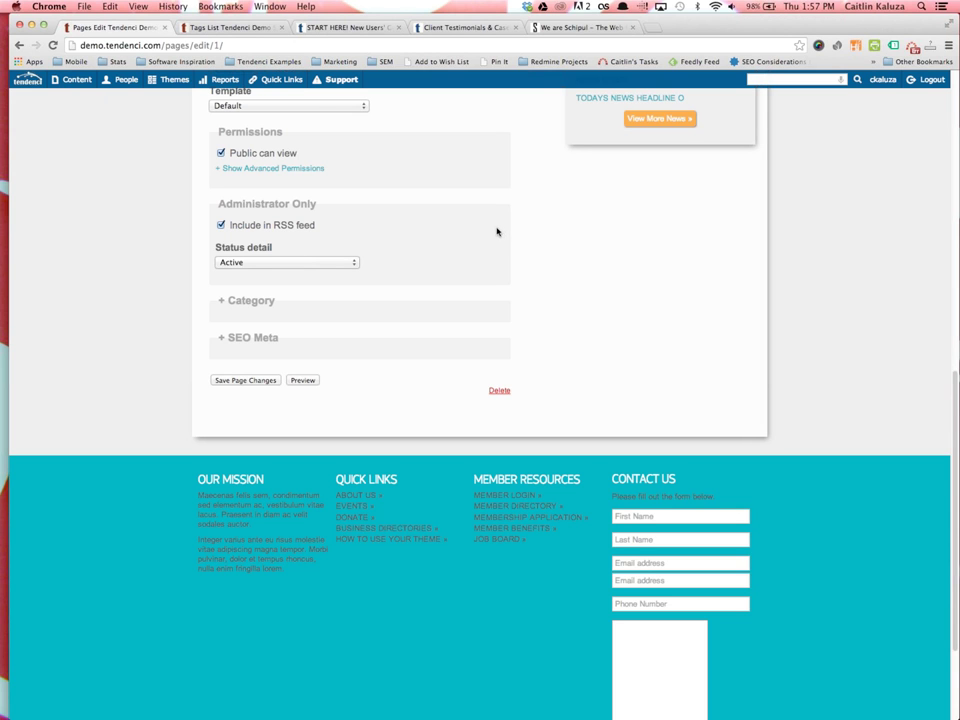
left_click(345, 262)
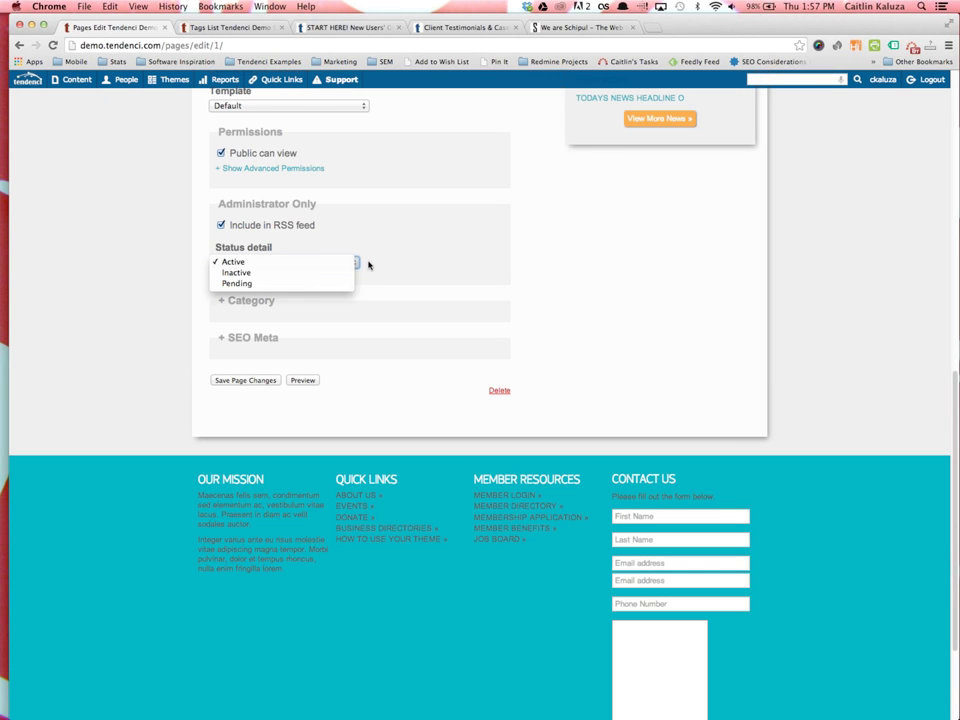
left_click(405, 274)
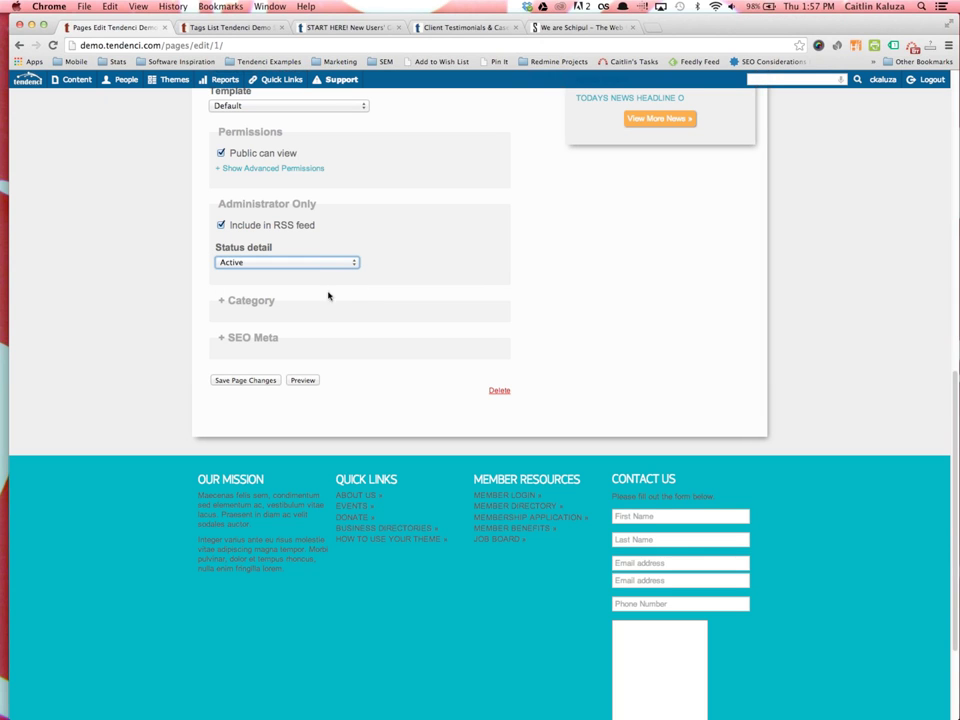
Expand the Category settings and leave the page without a category
left_click(257, 303)
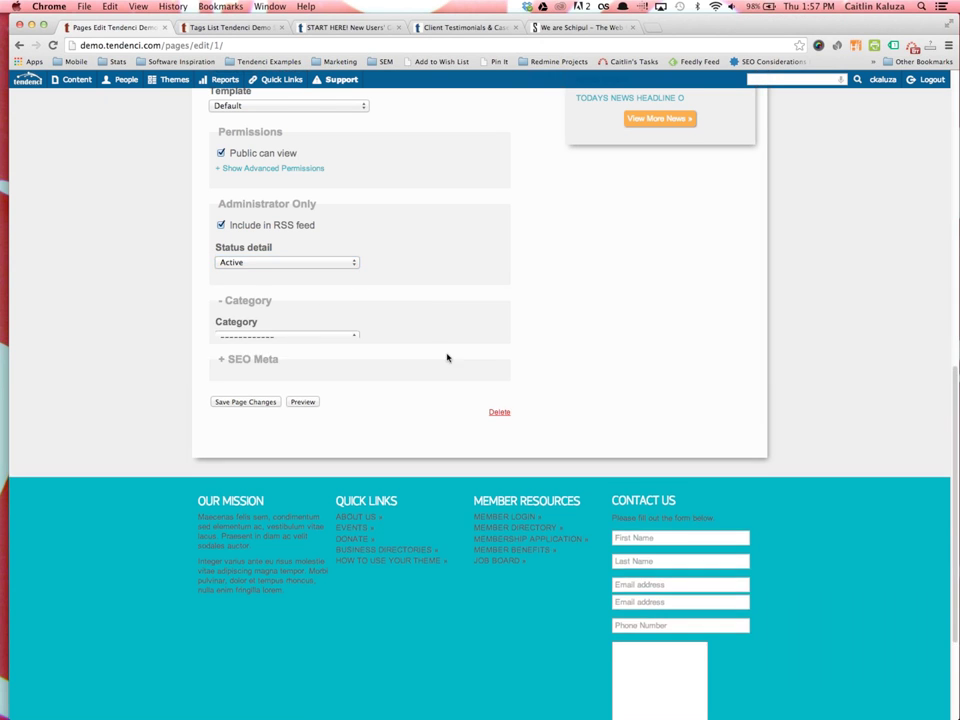
left_click(352, 338)
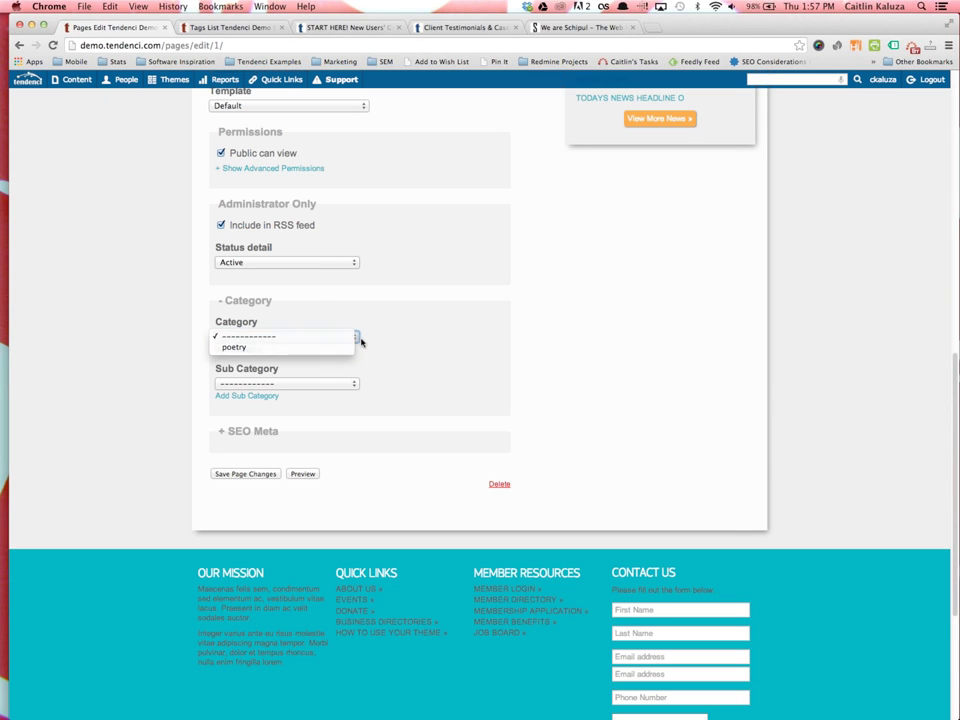
left_click(356, 339)
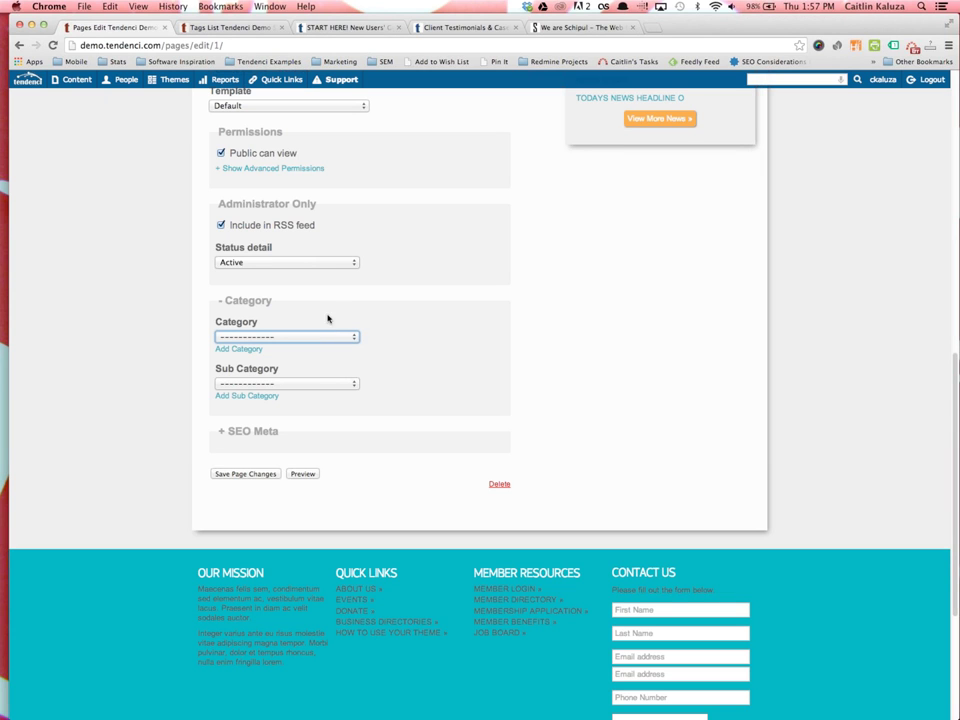
left_click(354, 339)
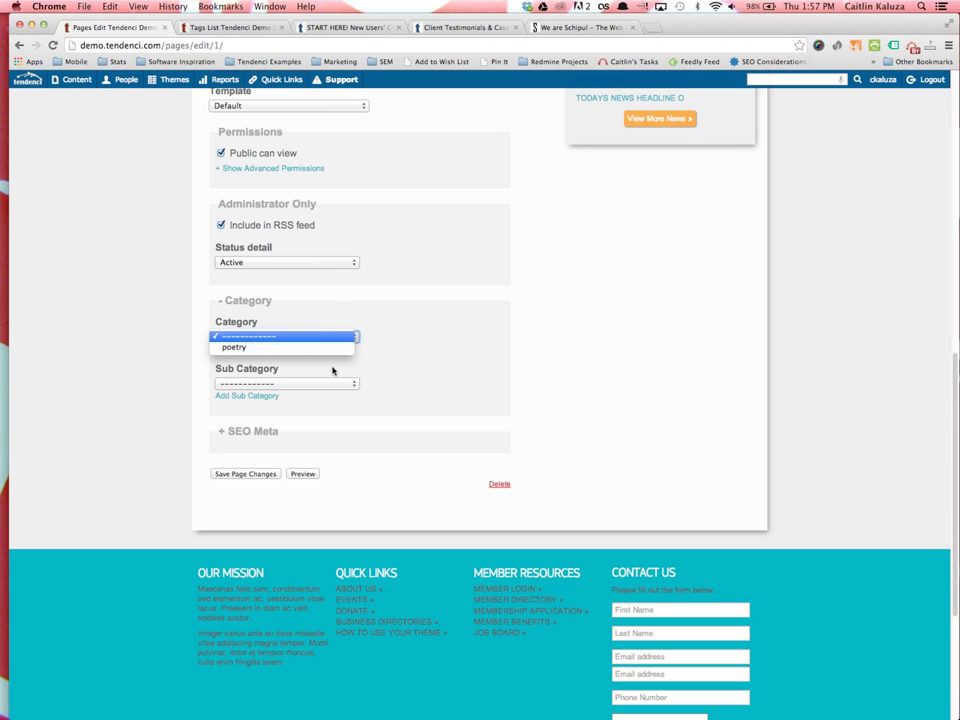
left_click(373, 337)
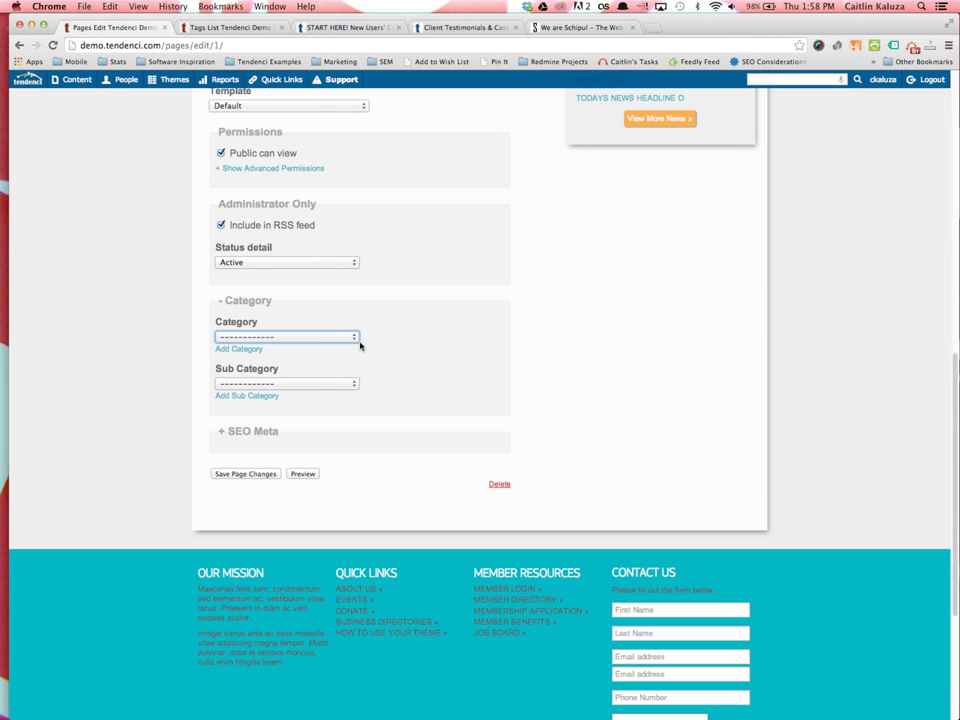
Collapse Category, expand the empty SEO Meta fields, and save the About Us page
left_click(240, 301)
left_click(264, 344)
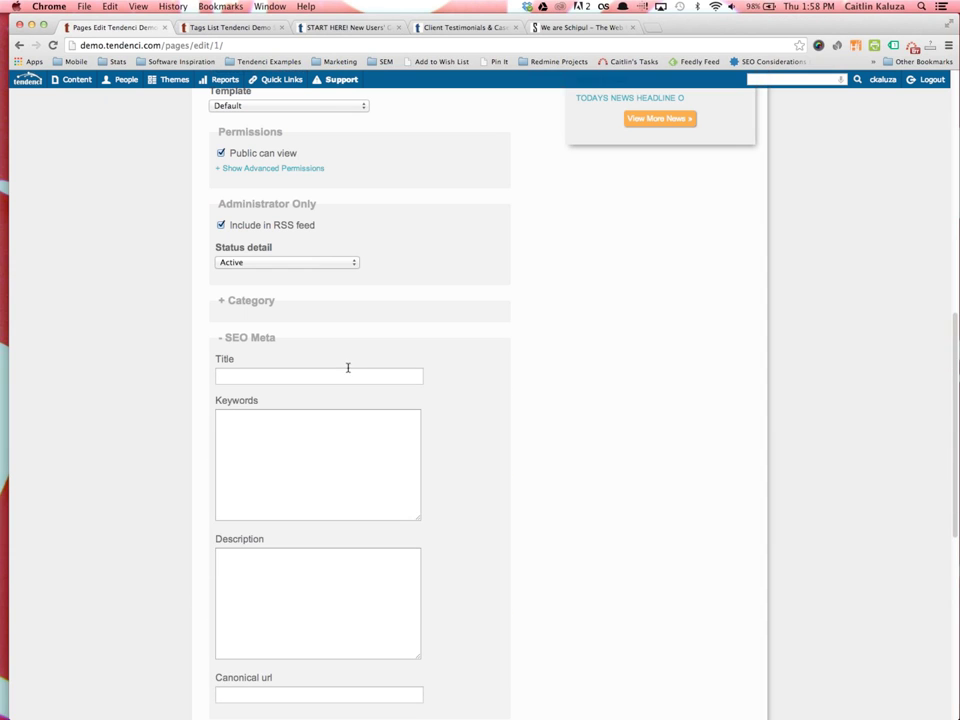
scroll(373, 596, "down", 3)
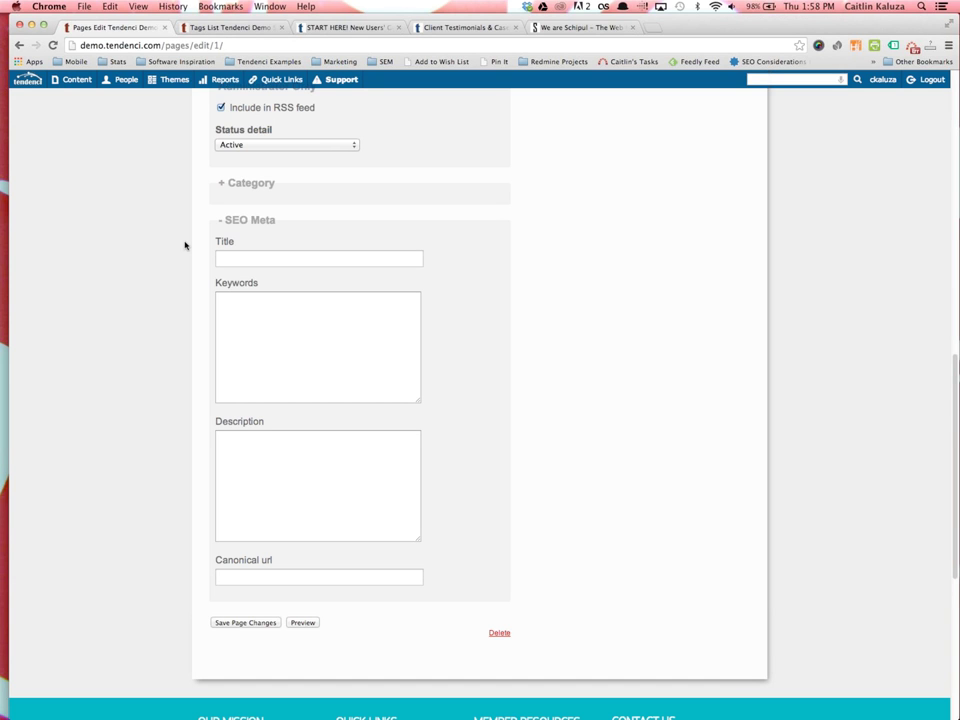
left_click(264, 624)
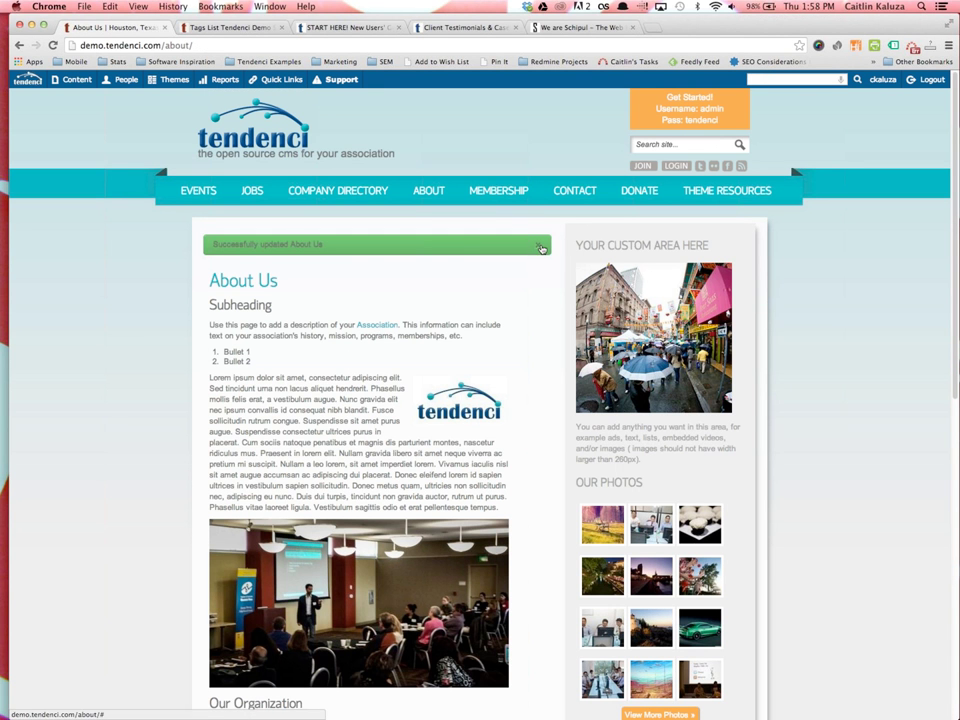
left_click(545, 246)
right_click(361, 259)
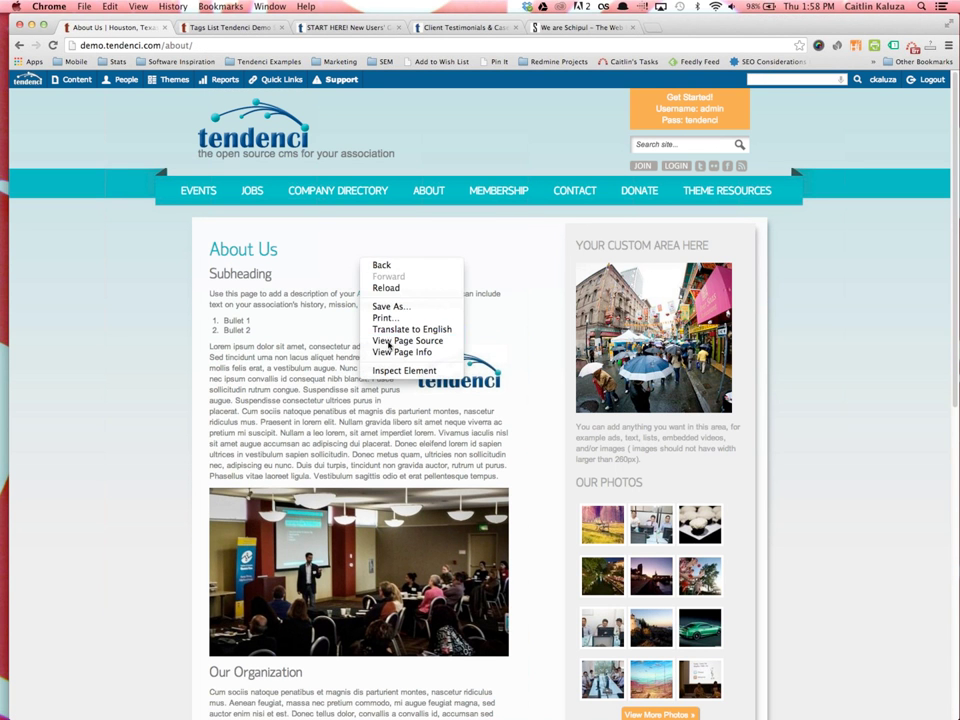
left_click(402, 341)
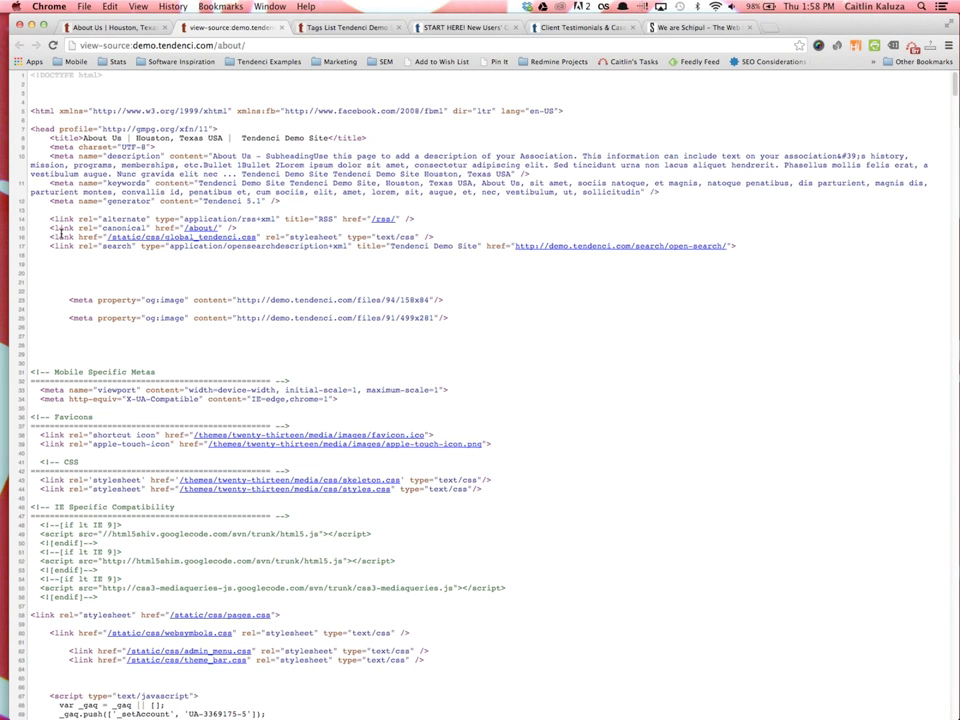
left_click_drag(46, 156, 380, 165)
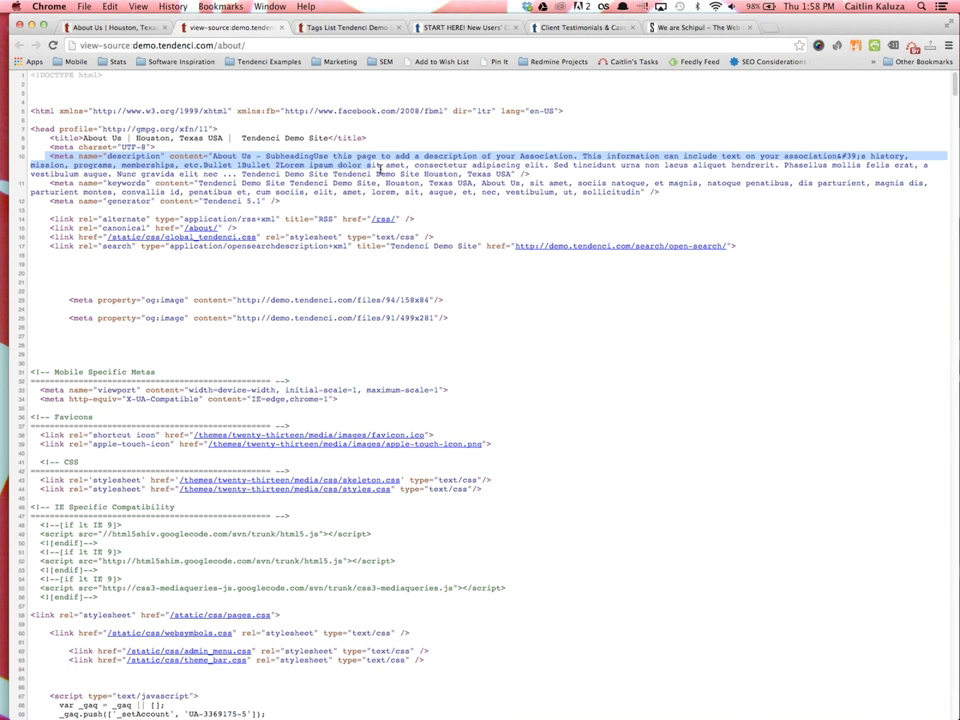
left_click_drag(48, 182, 266, 187)
left_click_drag(47, 137, 300, 153)
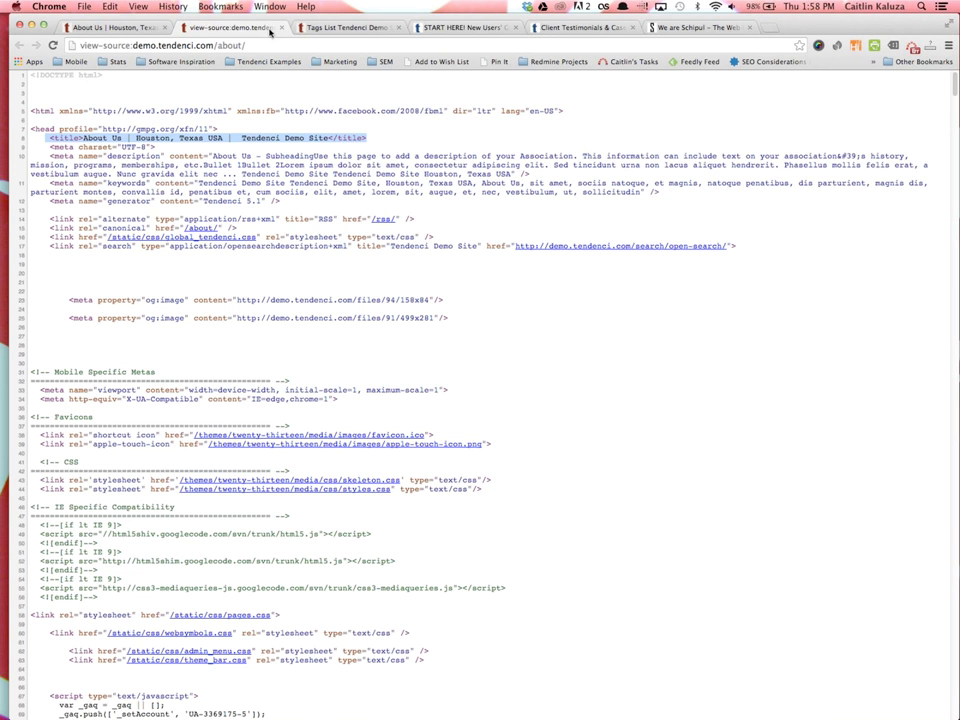
left_click(282, 27)
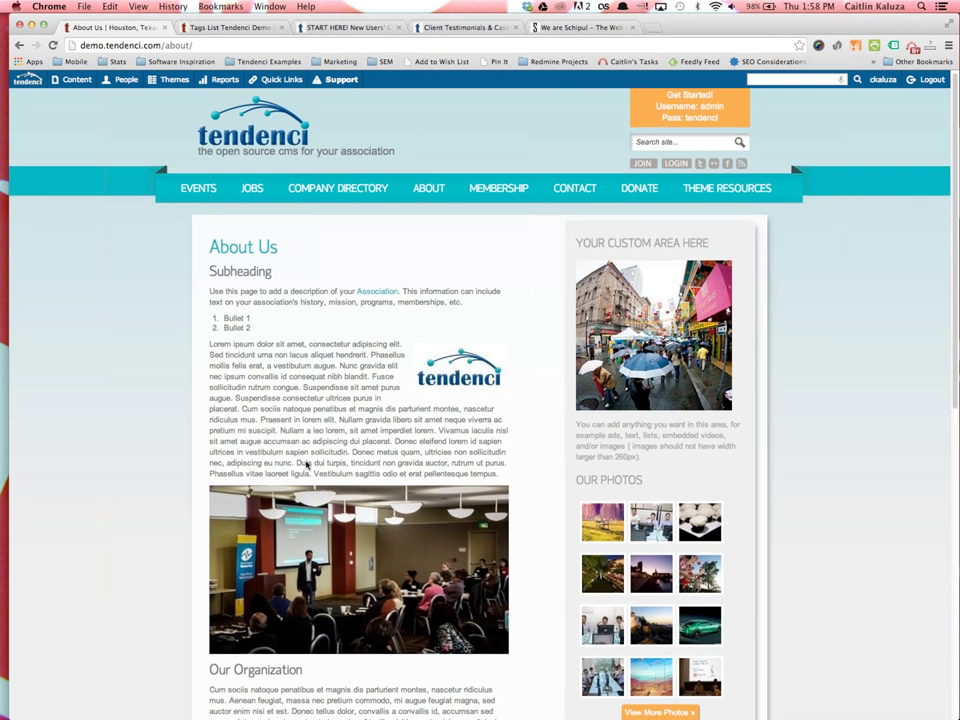
scroll(306, 460, "down", 5)
Choose Edit Meta from the About Us Options menu to view its meta information
left_click(488, 440)
left_click(479, 410)
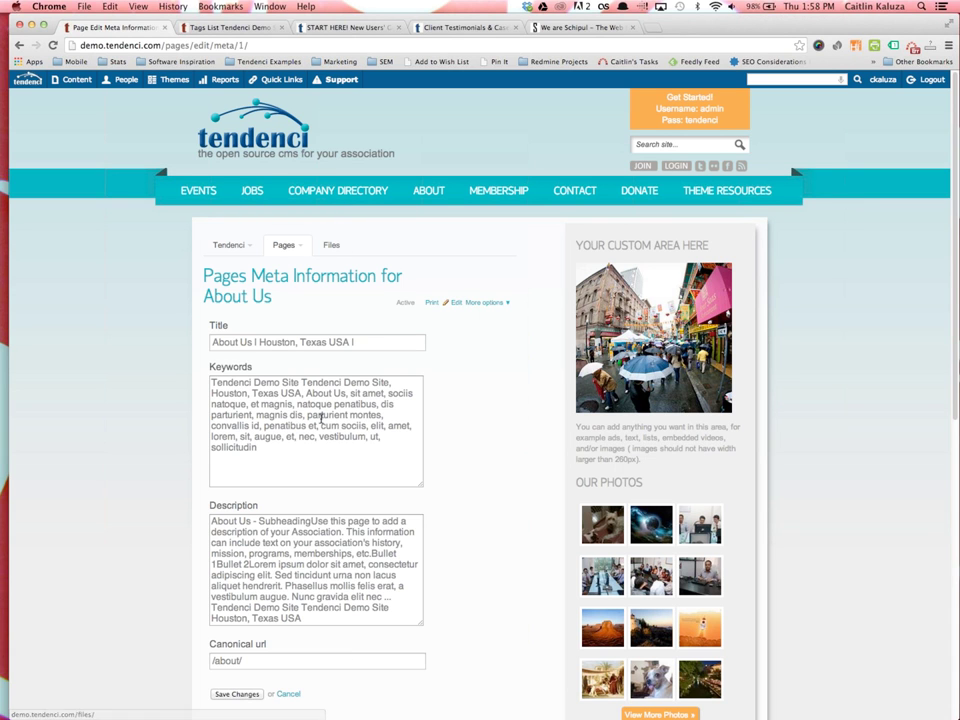
scroll(355, 420, "down", 2)
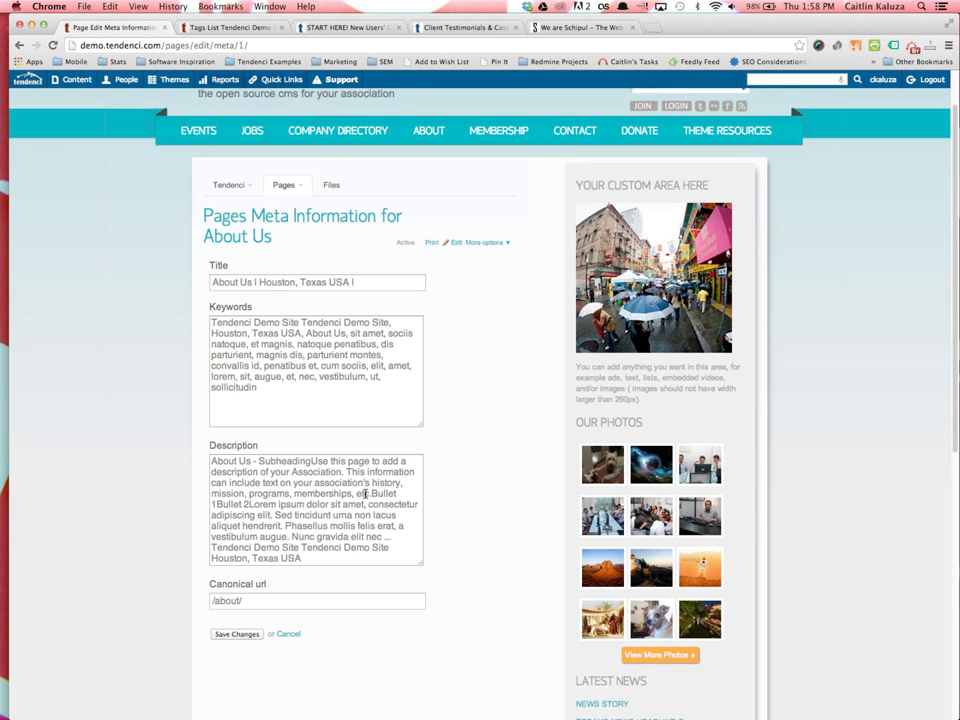
key("super+t")
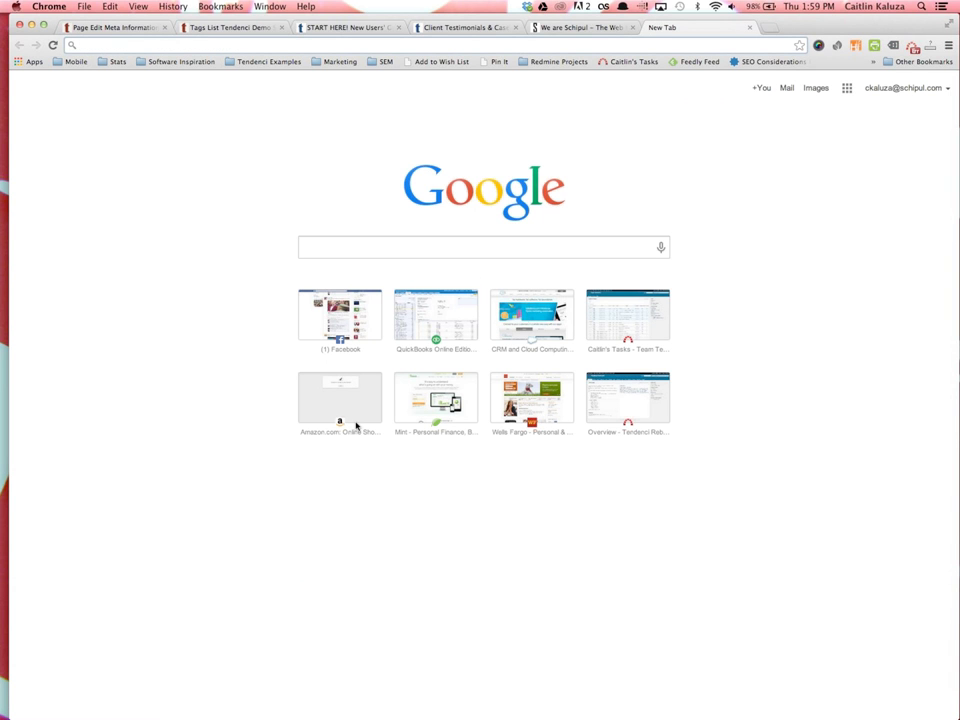
Go to tendenci.com/help and open the Search Engine Marketing Tips & Tools topic
type("tedn")
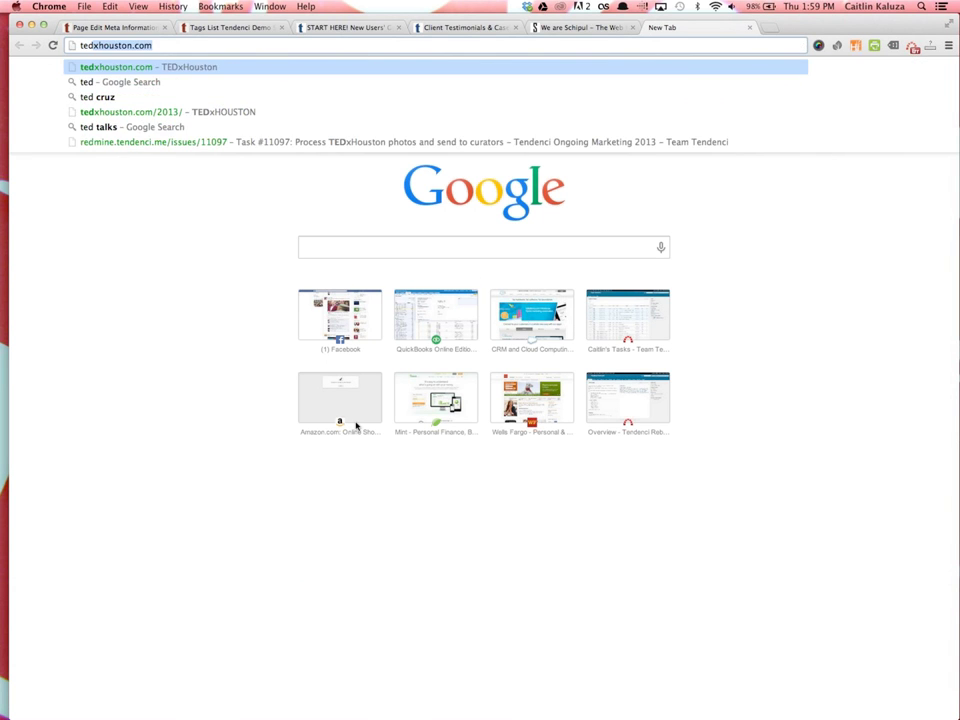
key("BackSpace")
key("BackSpace")
type("ndenci.com/help")
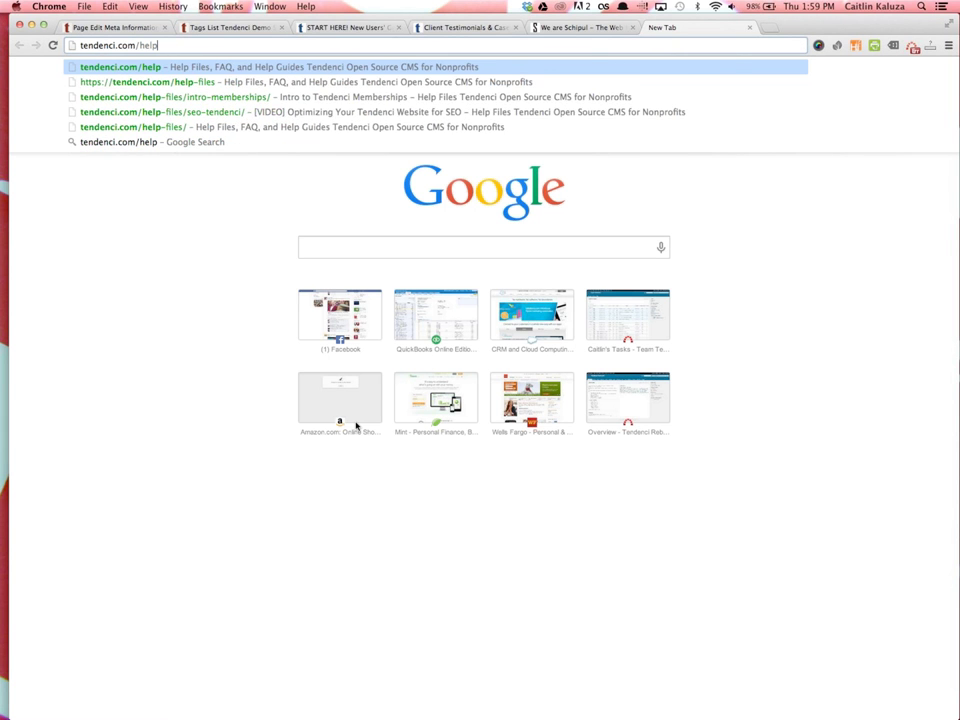
key("Return")
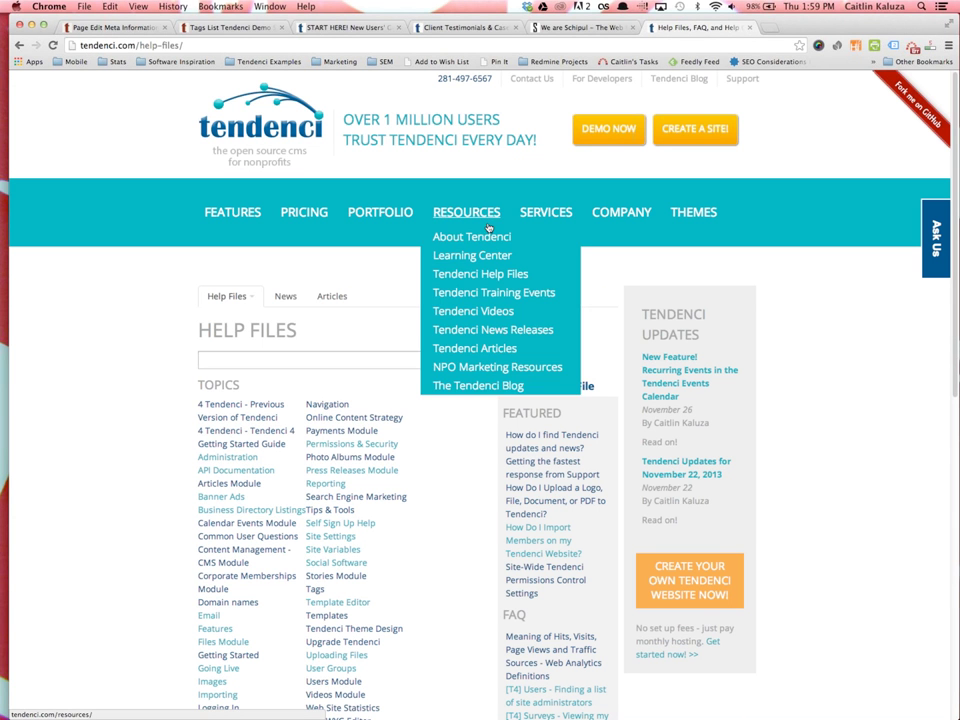
scroll(336, 465, "down", 2)
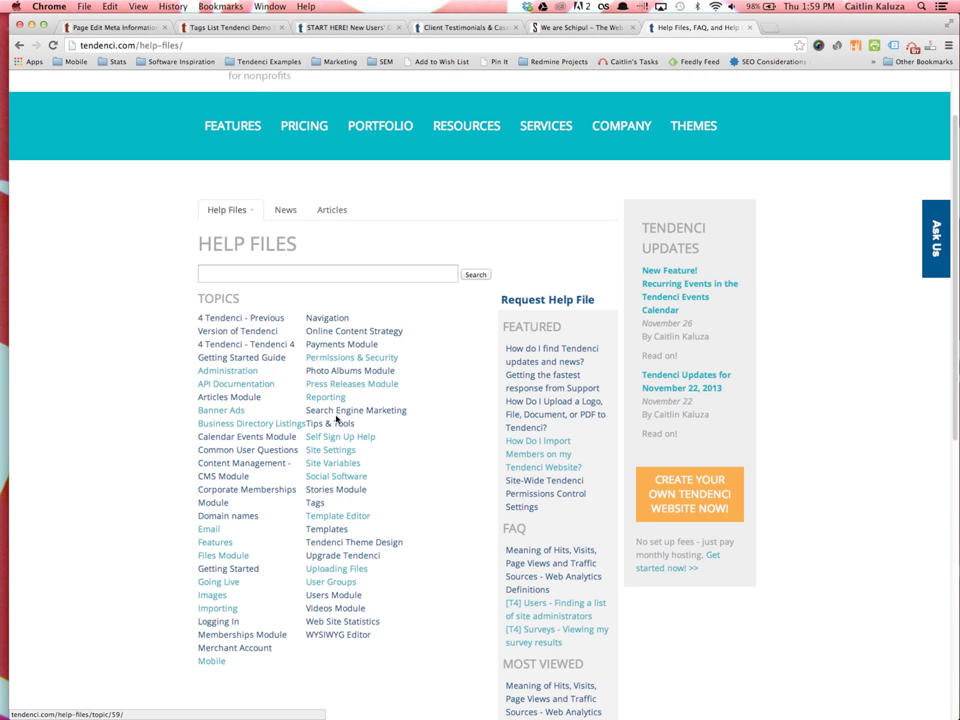
left_click(336, 416)
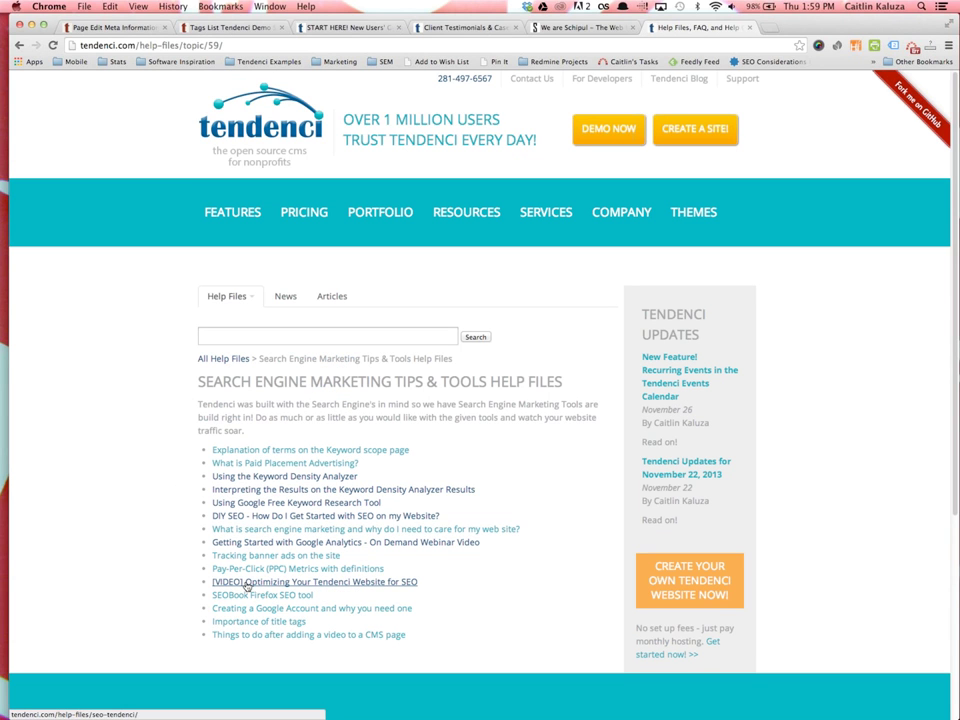
Read the 'Optimizing Your Tendenci Website for SEO' help file, then return to the meta form
left_click(375, 585)
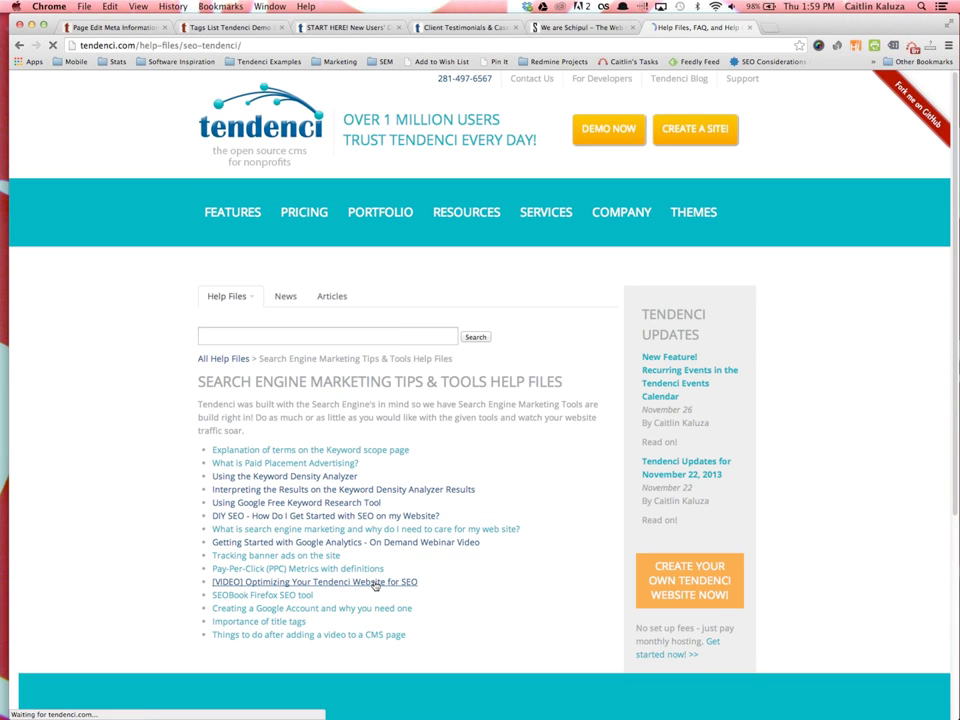
scroll(485, 653, "down", 5)
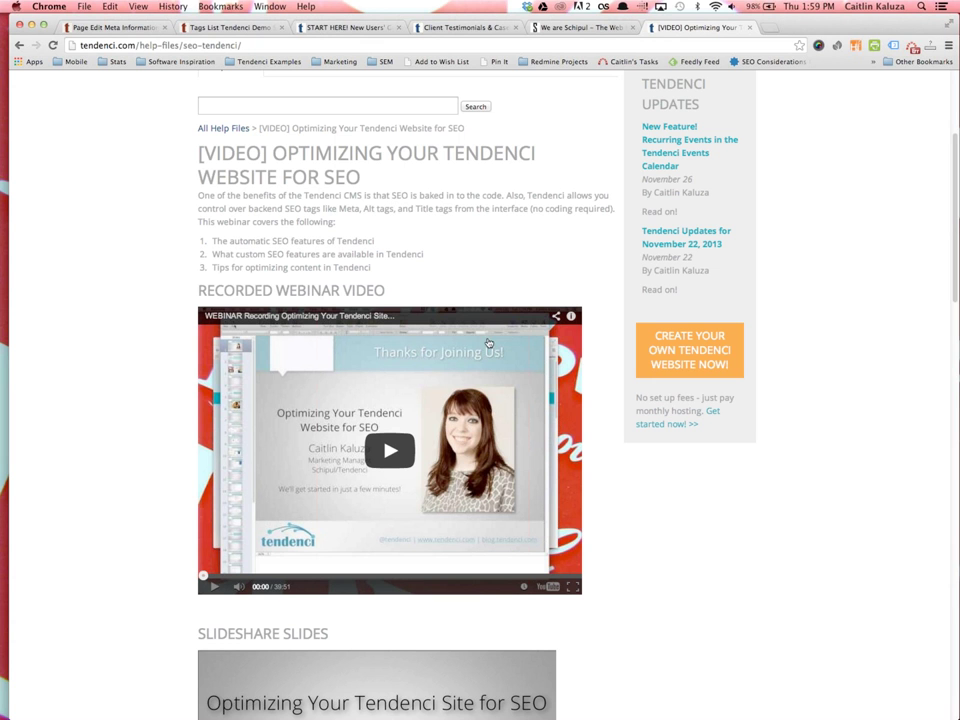
scroll(374, 440, "down", 5)
scroll(268, 439, "down", 15)
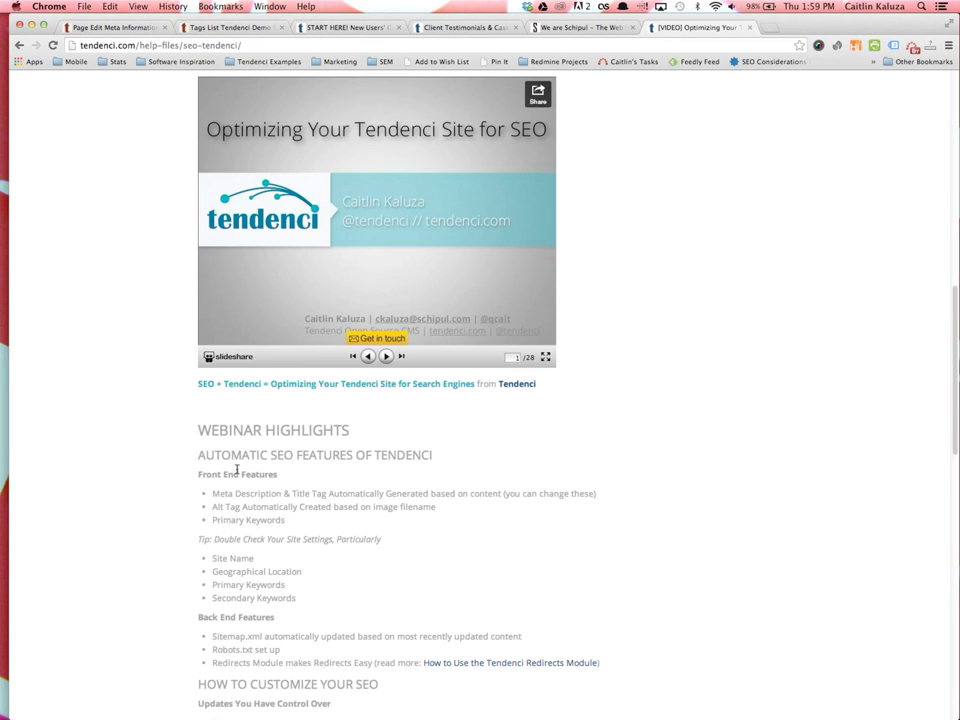
scroll(249, 576, "down", 3)
scroll(321, 527, "up", 10)
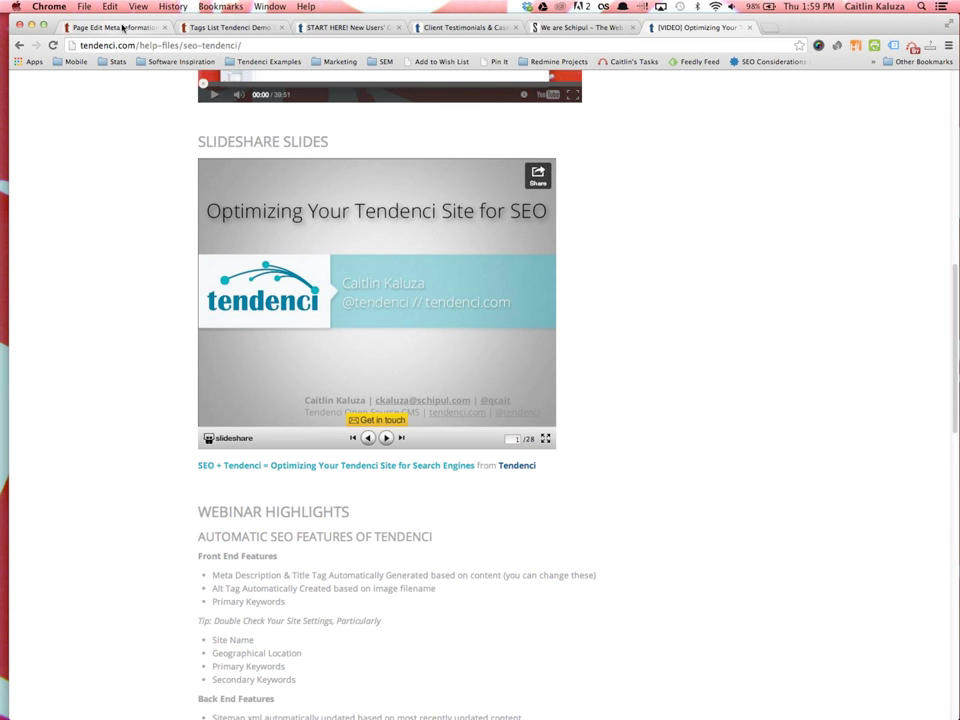
left_click(122, 27)
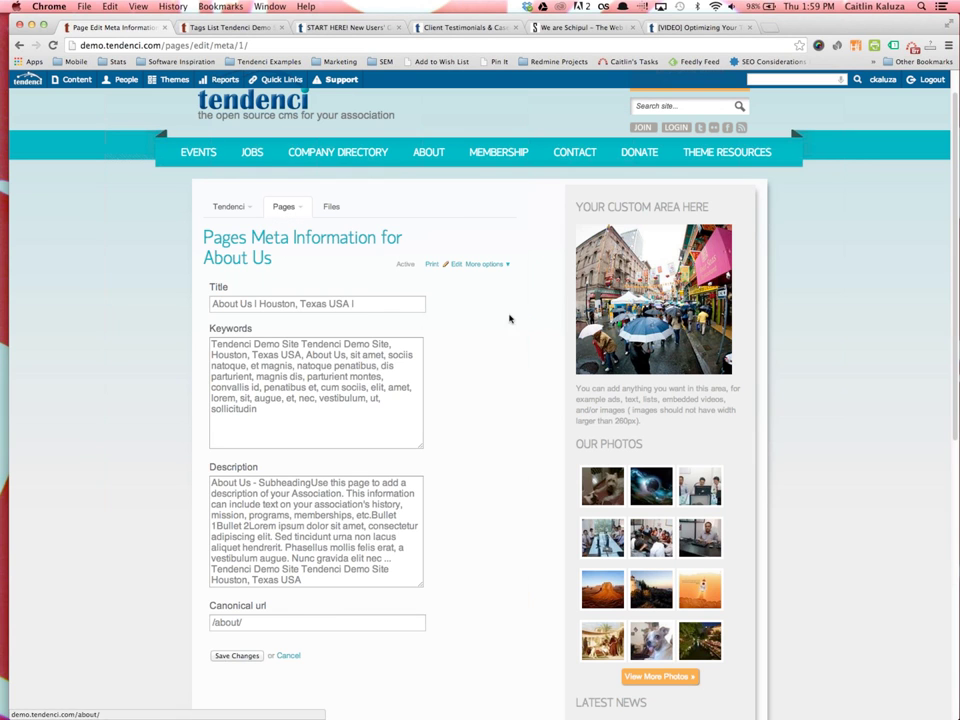
Reopen the About Us editor, save the page changes, and dismiss the success message
mouse_move(286, 210)
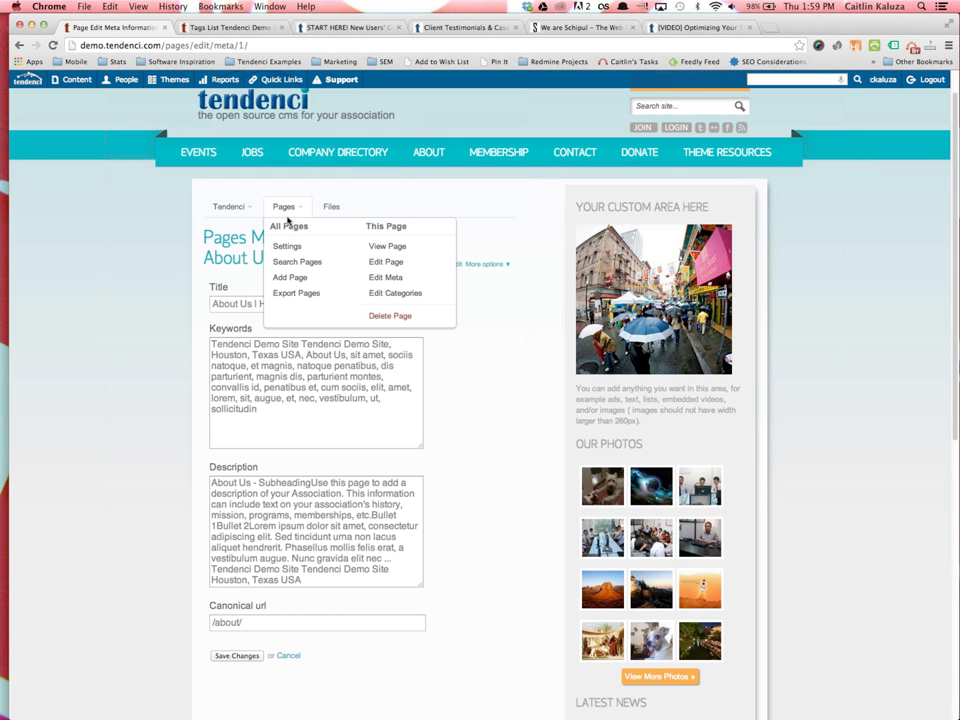
left_click(455, 266)
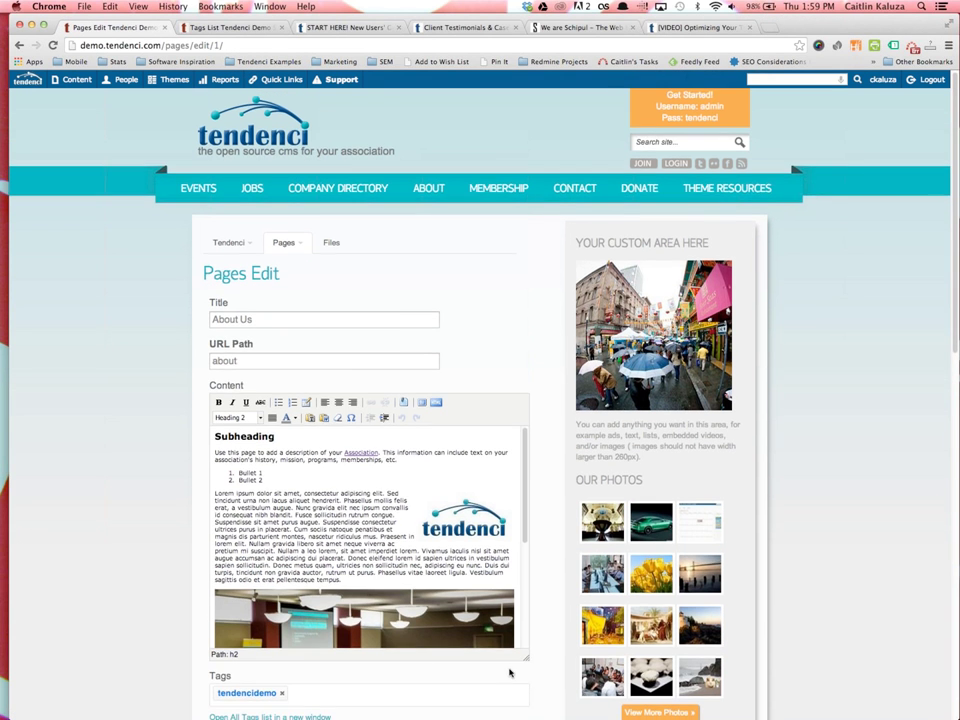
scroll(508, 673, "down", 10)
scroll(492, 653, "up", 2)
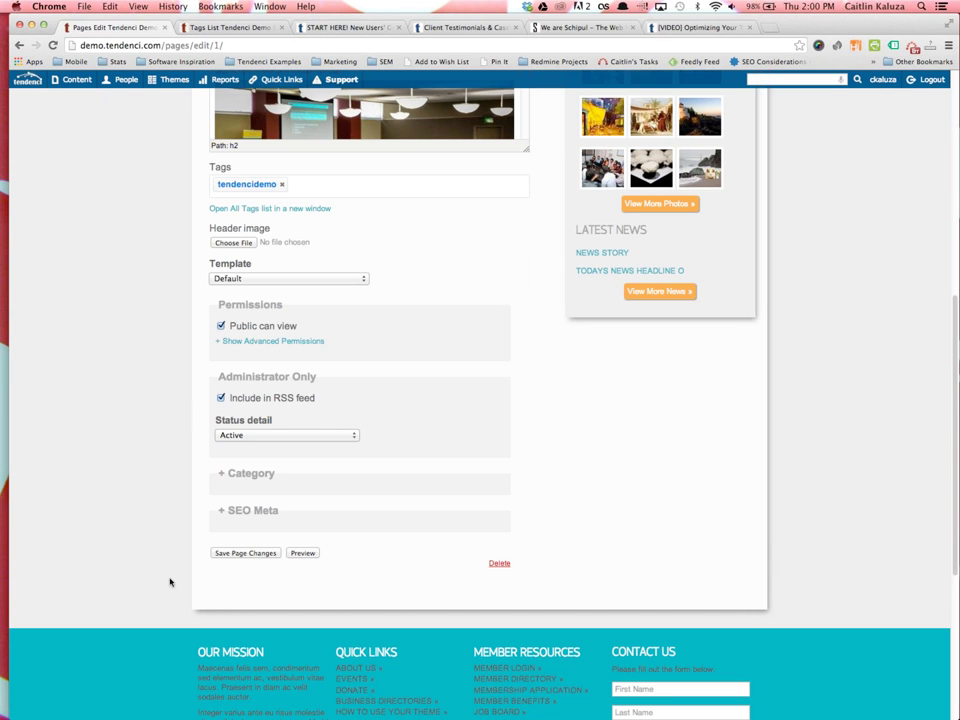
left_click(253, 555)
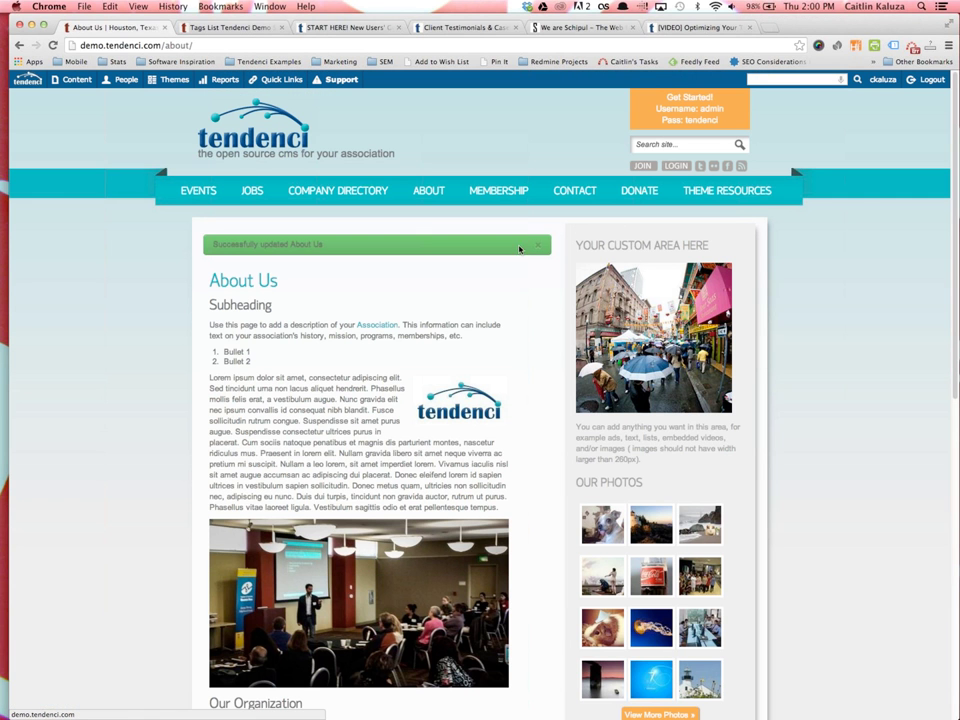
left_click(543, 247)
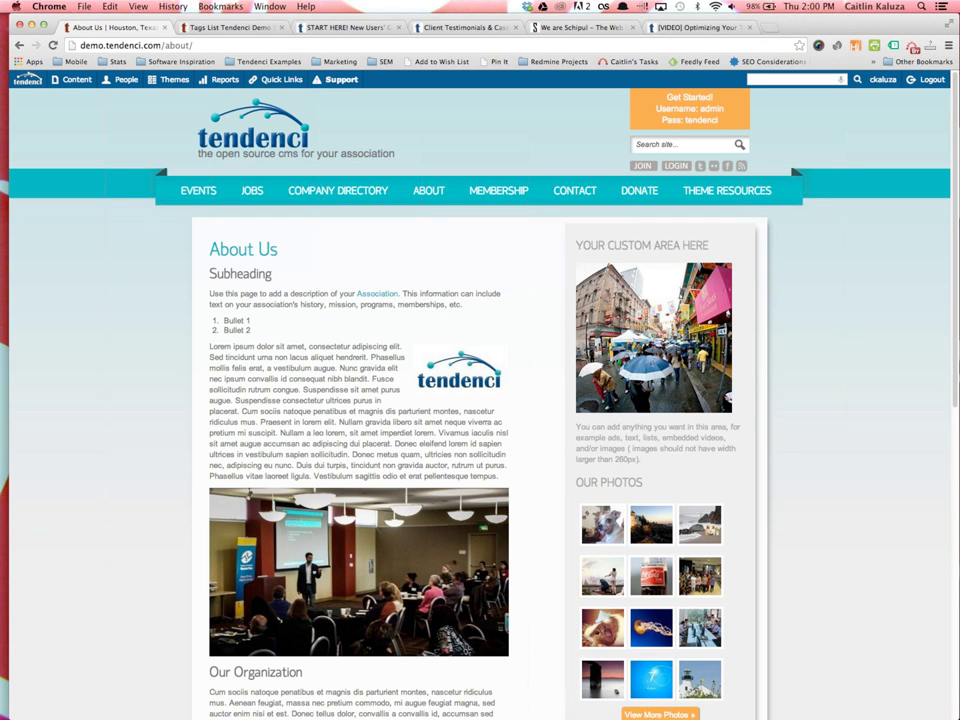
key("super+Tab")
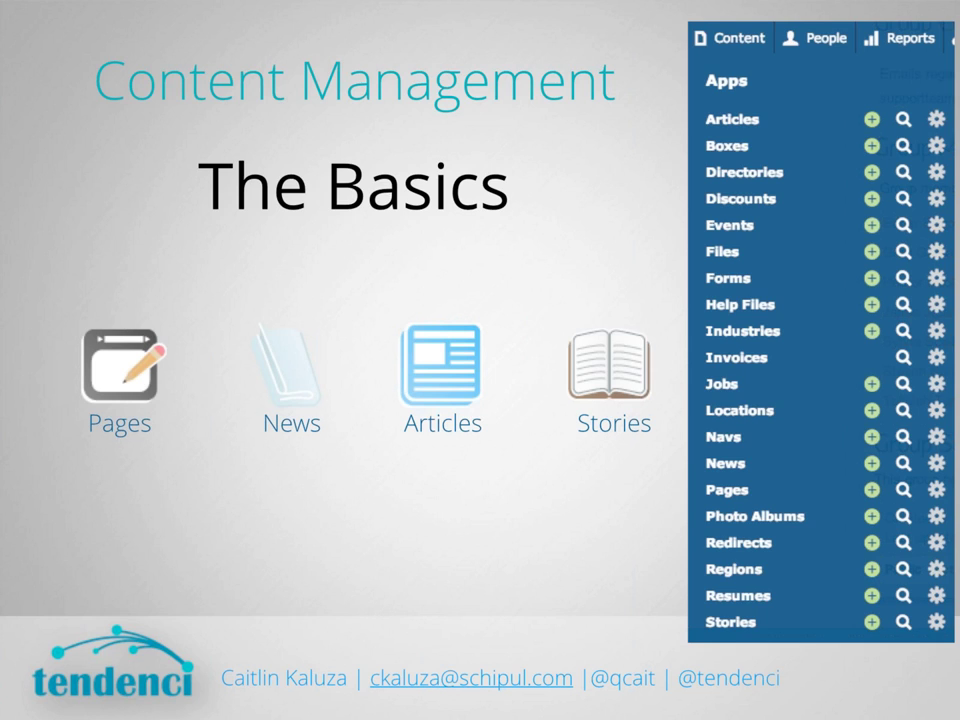
key("Right")
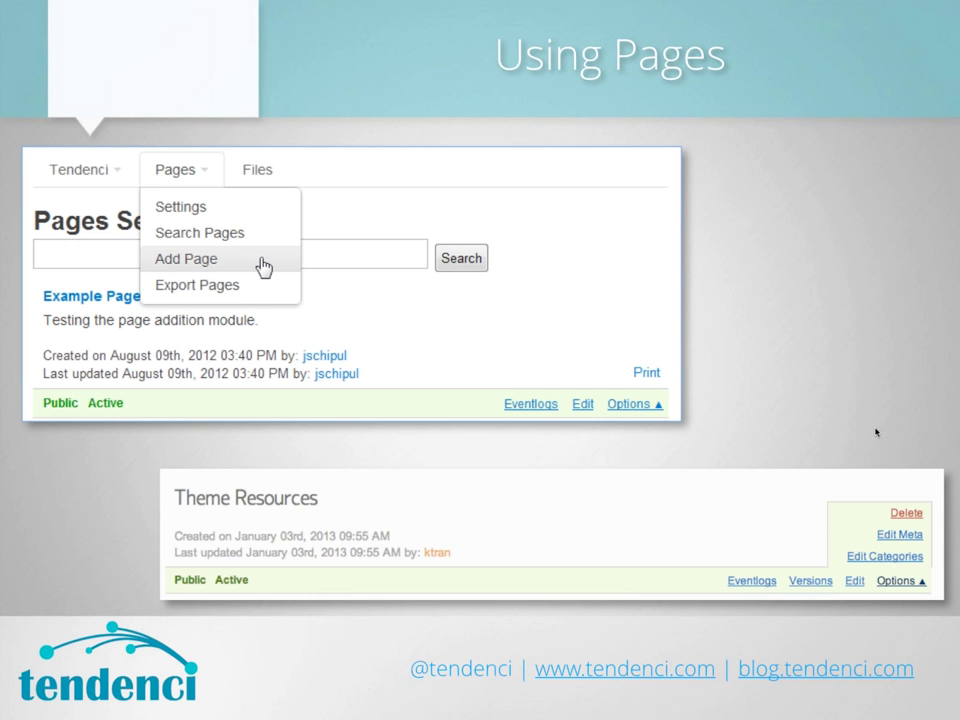
key("Right")
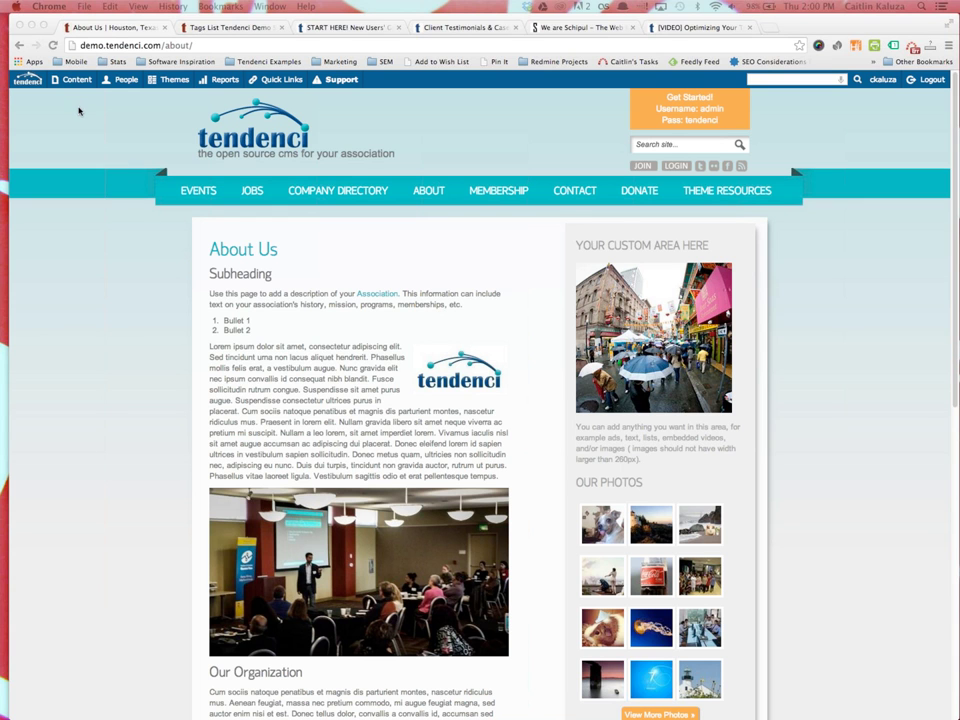
Add a new page titled 'New Page with a Long Title' with URL path new-page-with-a-long-title
mouse_move(78, 81)
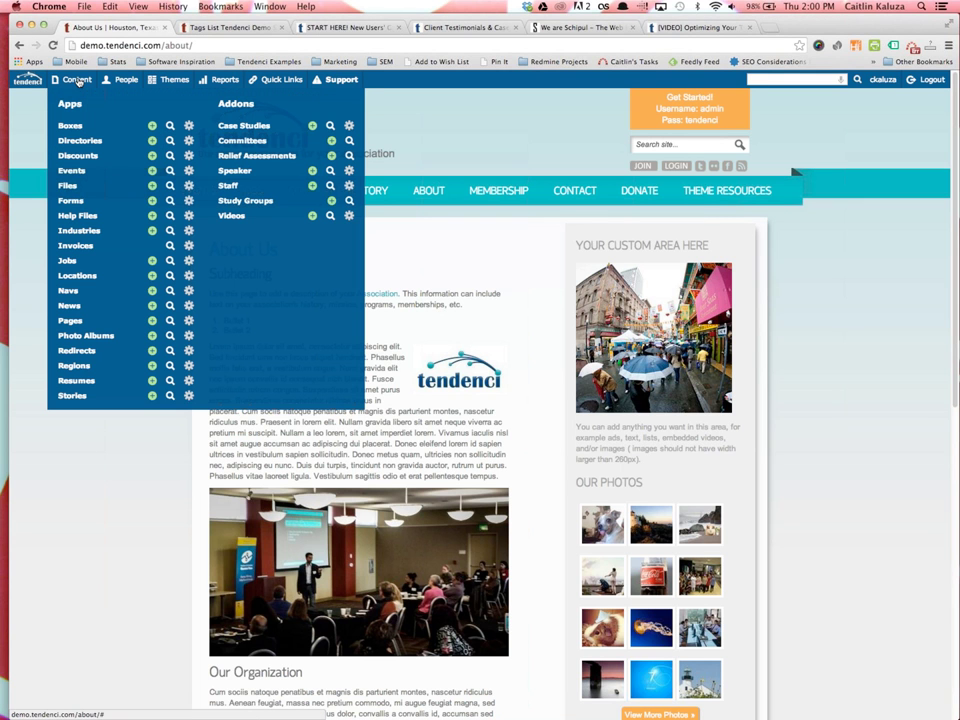
left_click(153, 321)
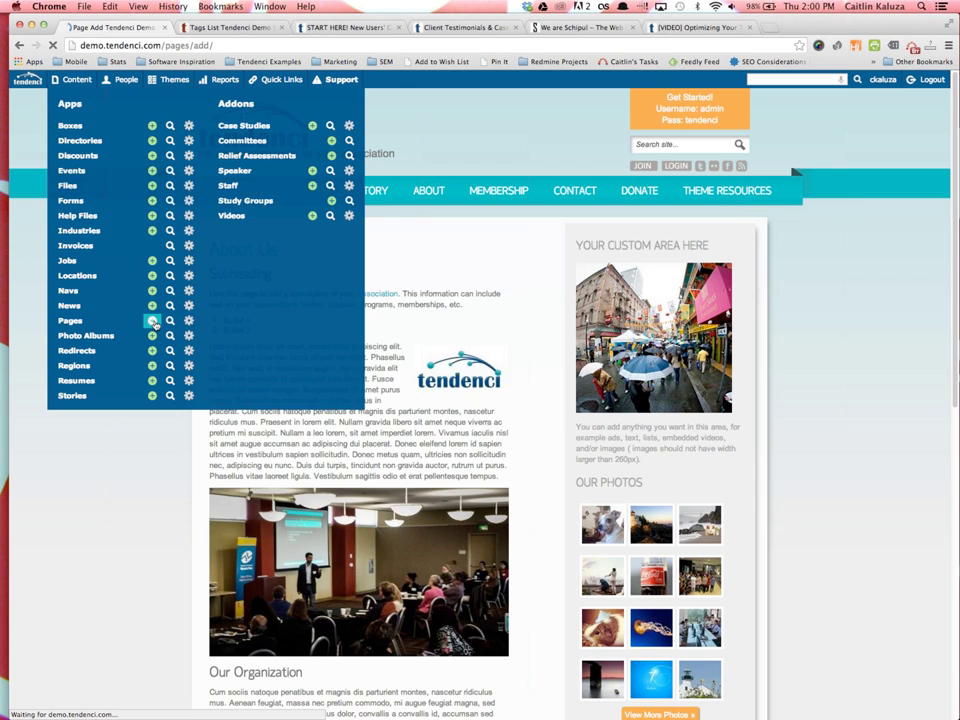
mouse_move(283, 245)
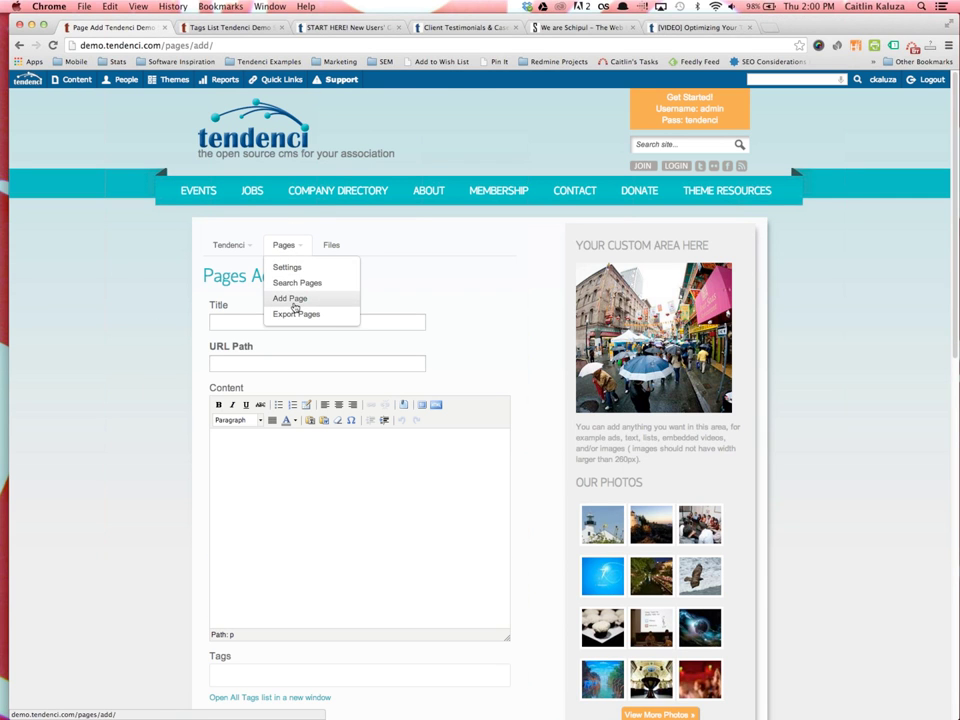
left_click(231, 322)
type("New P")
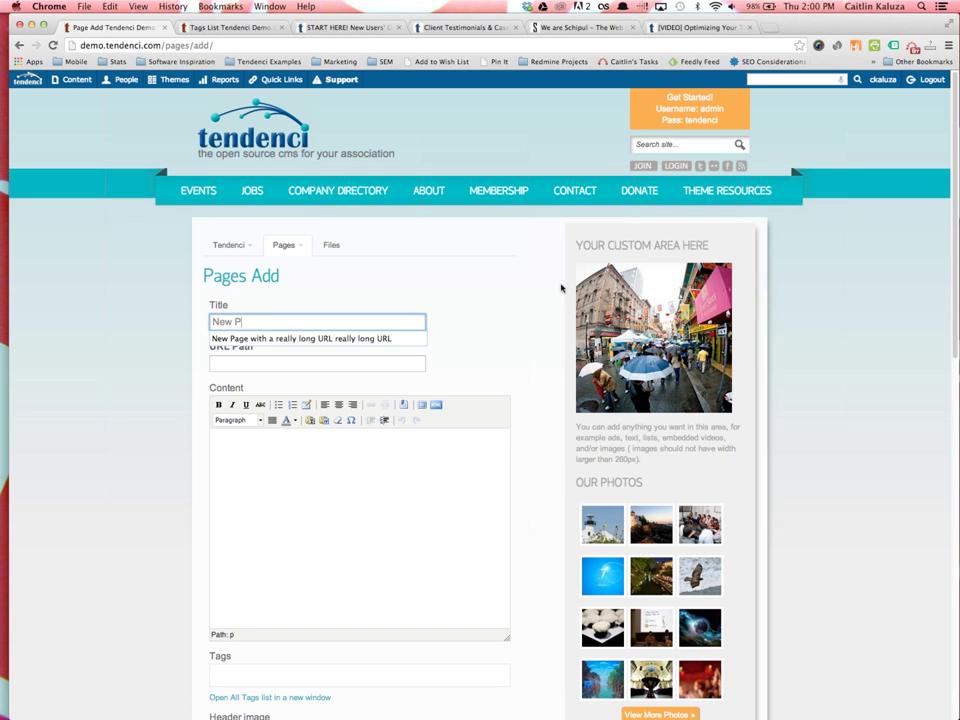
type("age with a Long Title")
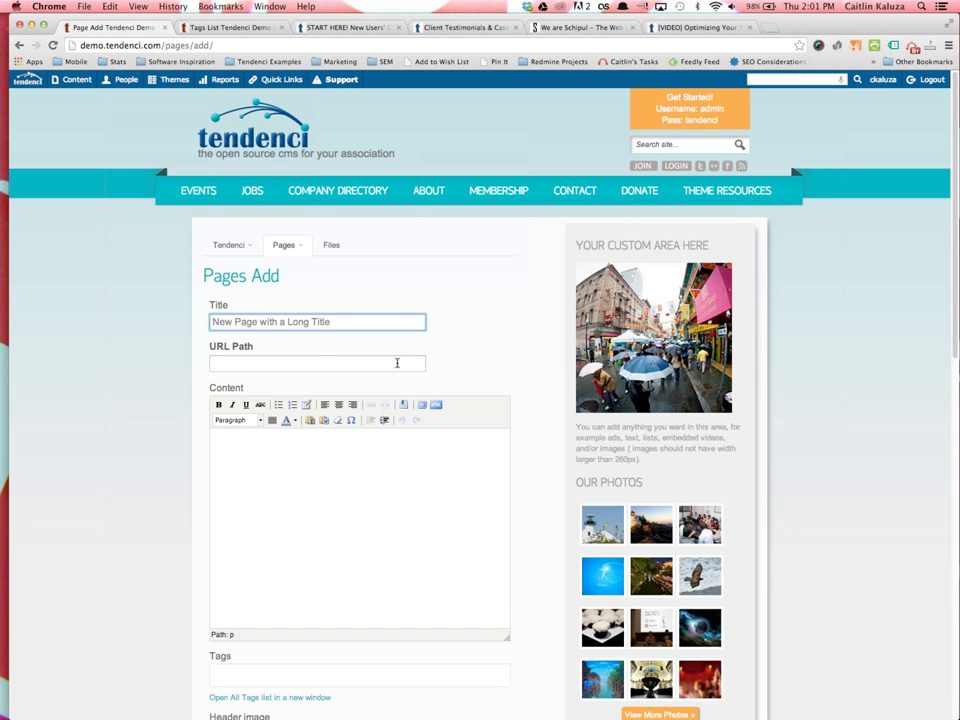
left_click(397, 363)
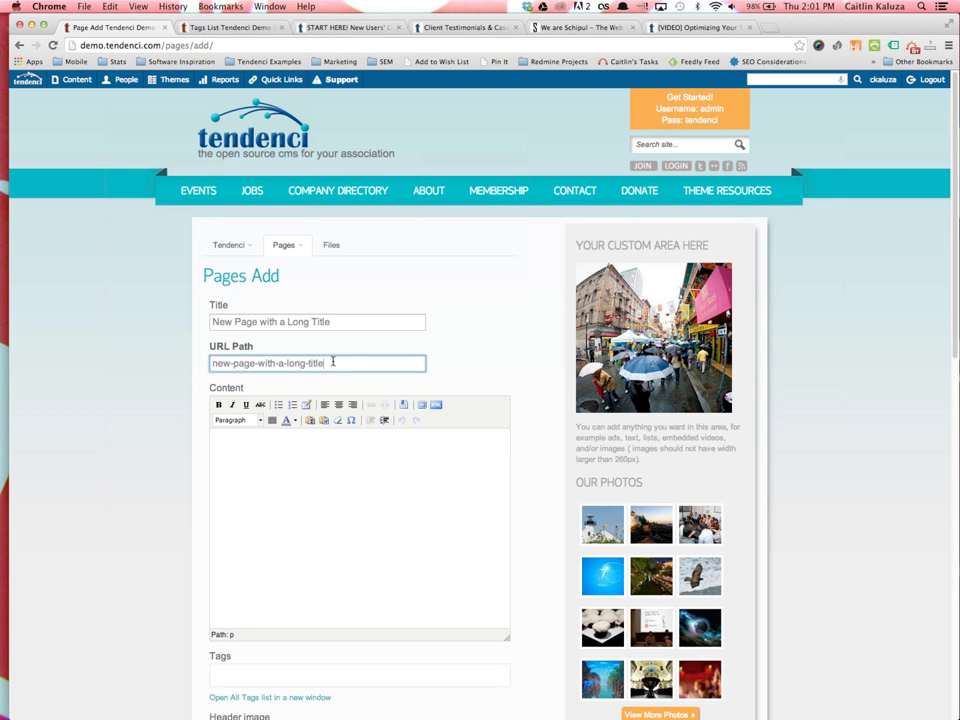
Change the URL path to training-page, add body text 'Content here', and publish the page
left_click_drag(340, 369, 163, 368)
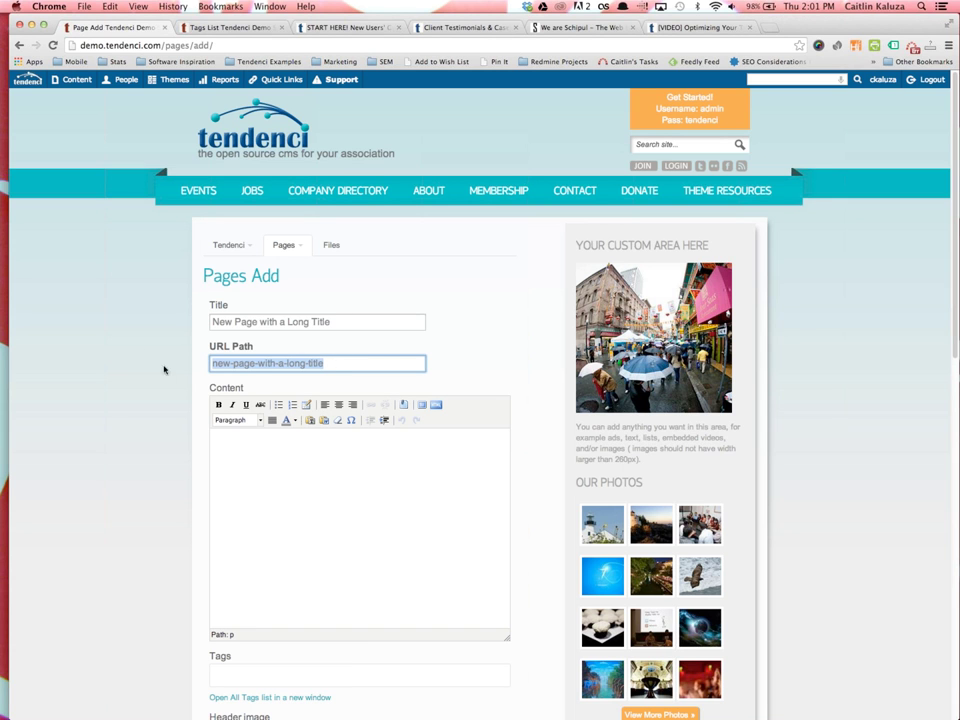
key("BackSpace")
type("training-")
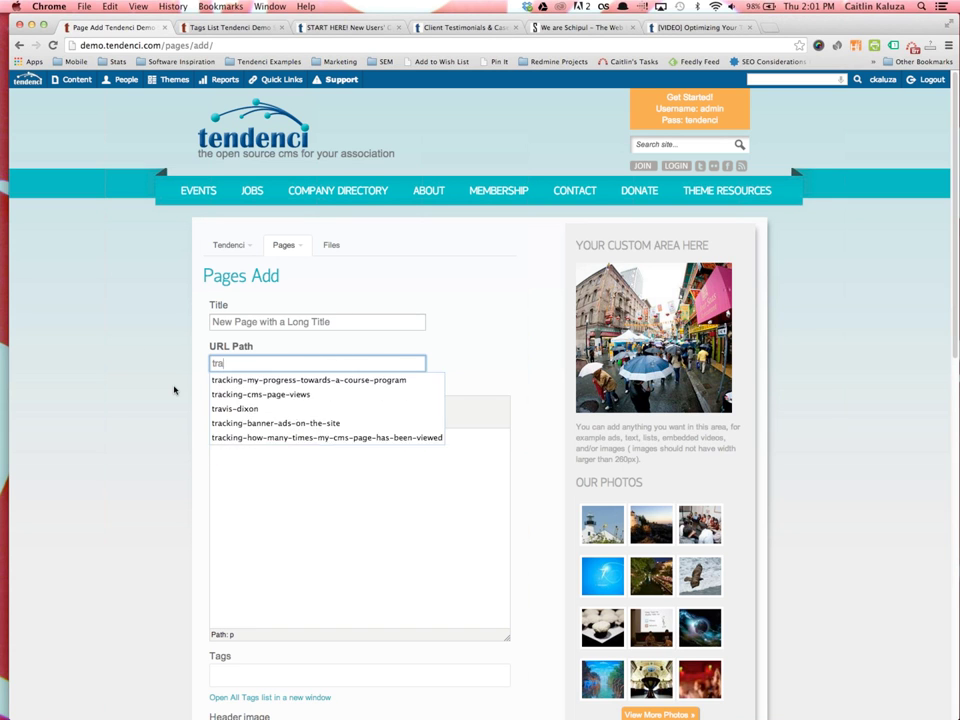
left_click(390, 320)
left_click(326, 362)
left_click(330, 543)
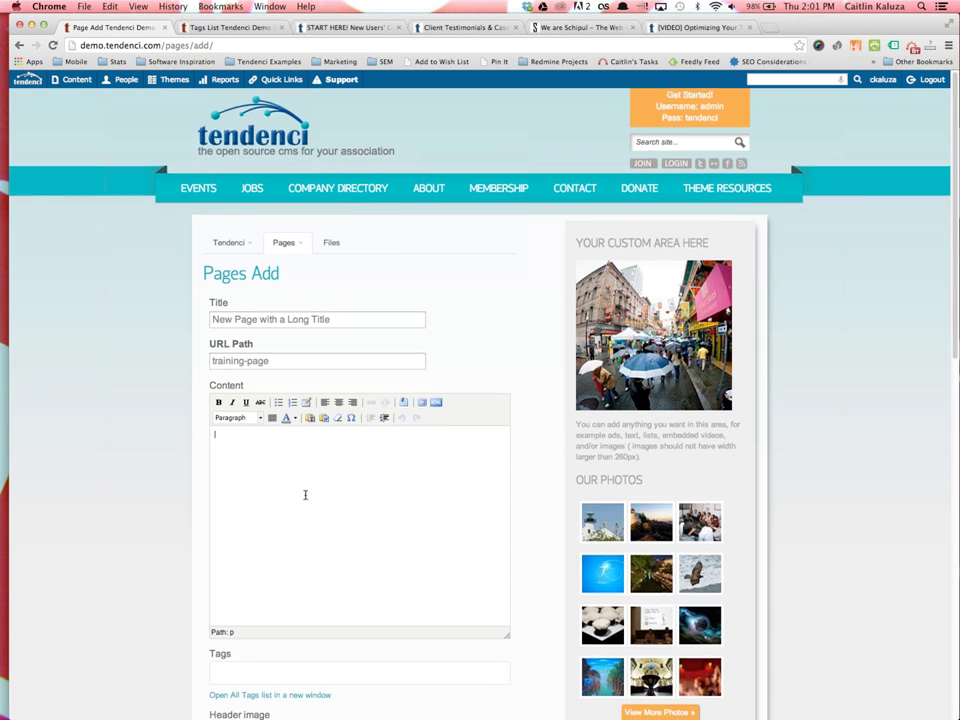
scroll(358, 390, "down", 3)
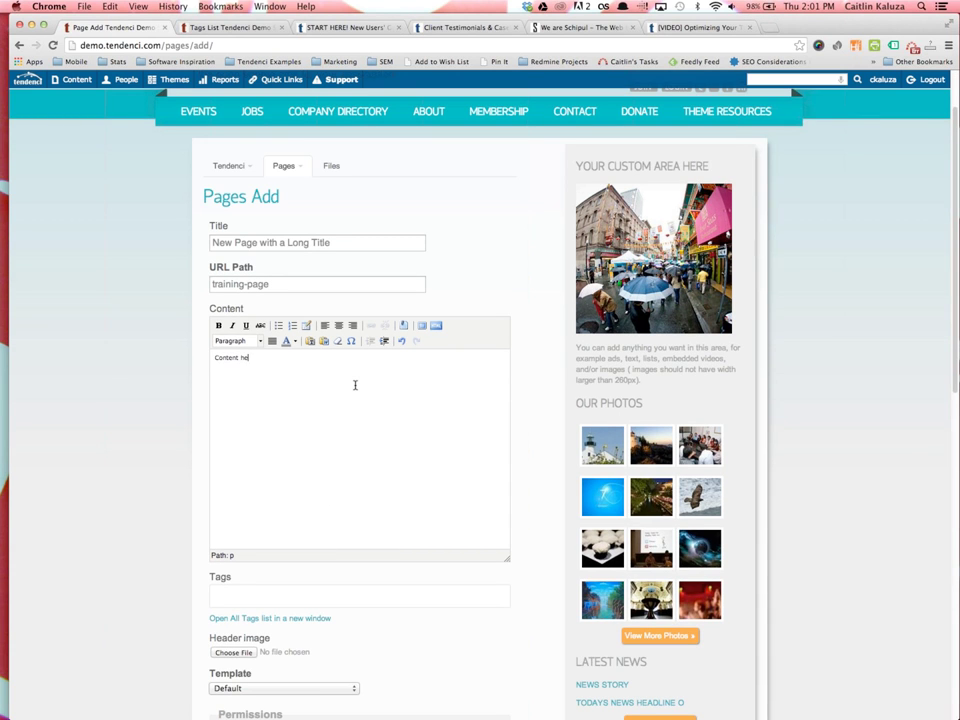
scroll(287, 340, "down", 10)
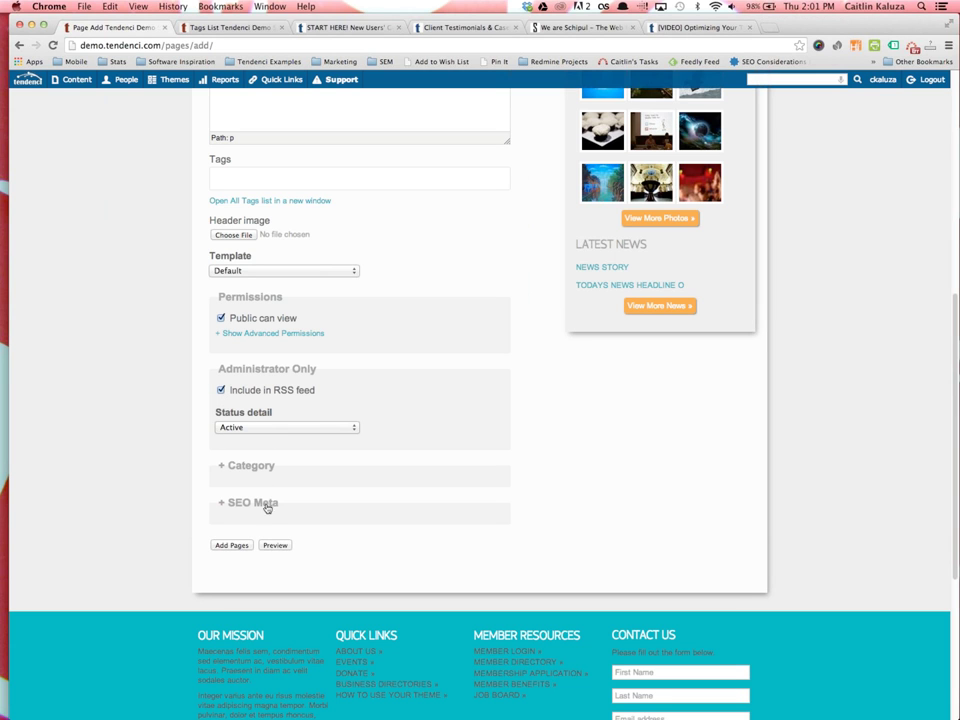
left_click(236, 546)
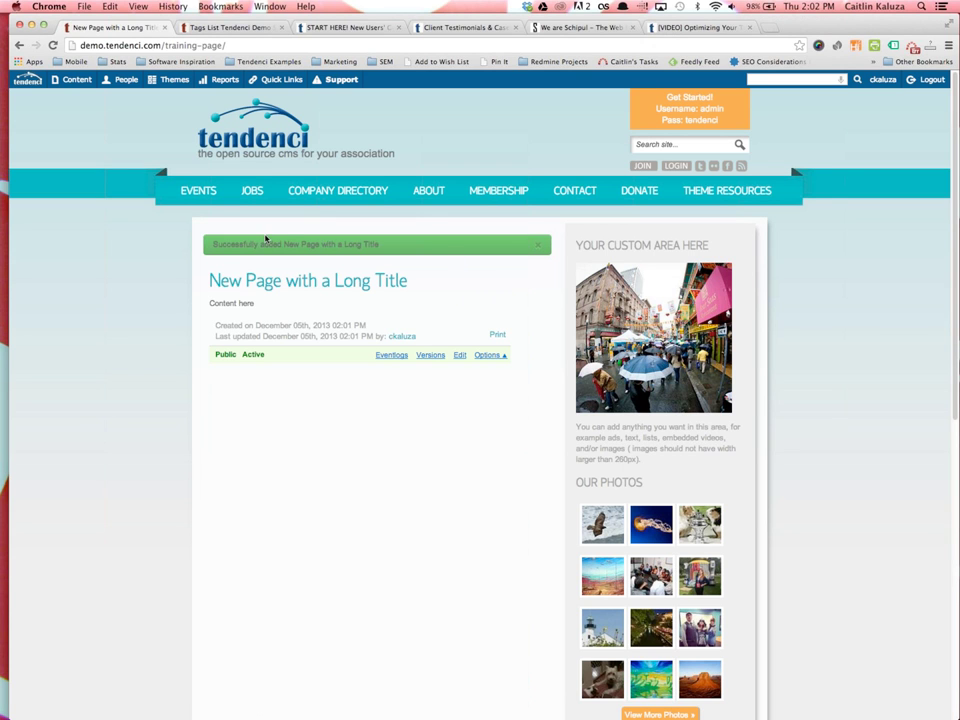
Return to the demo site's homepage via the Tendenci logo, then open About Us
mouse_move(202, 201)
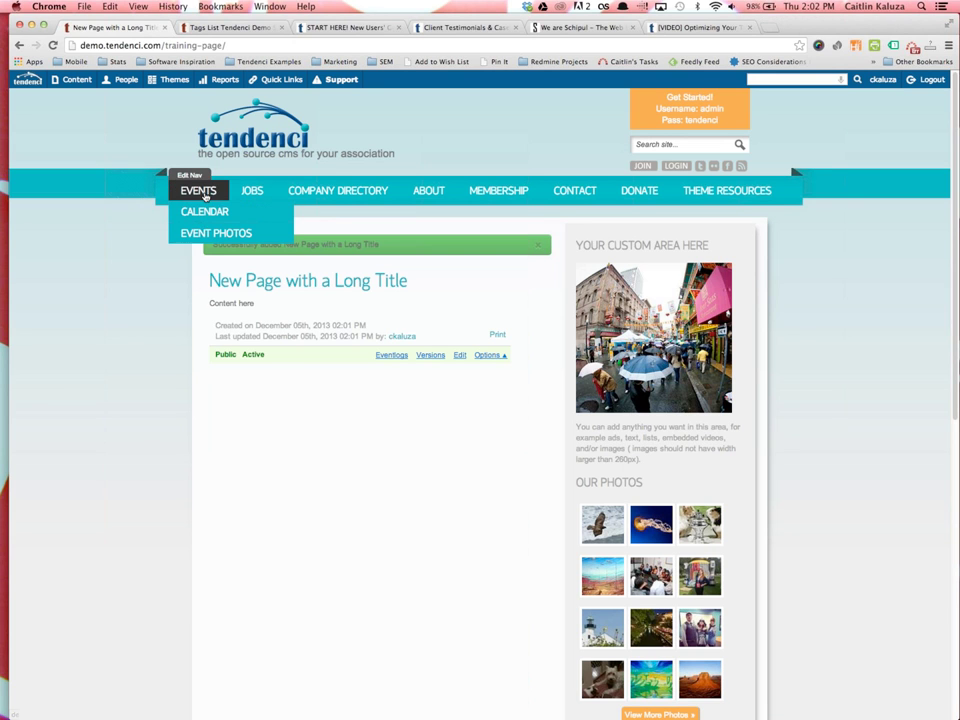
mouse_move(257, 200)
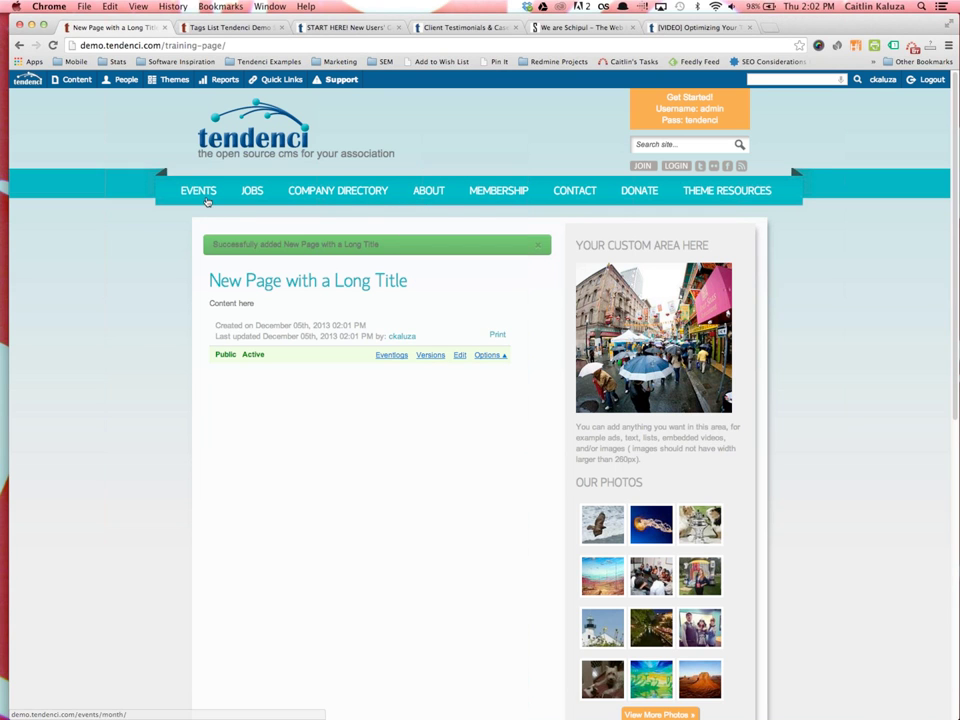
left_click(258, 133)
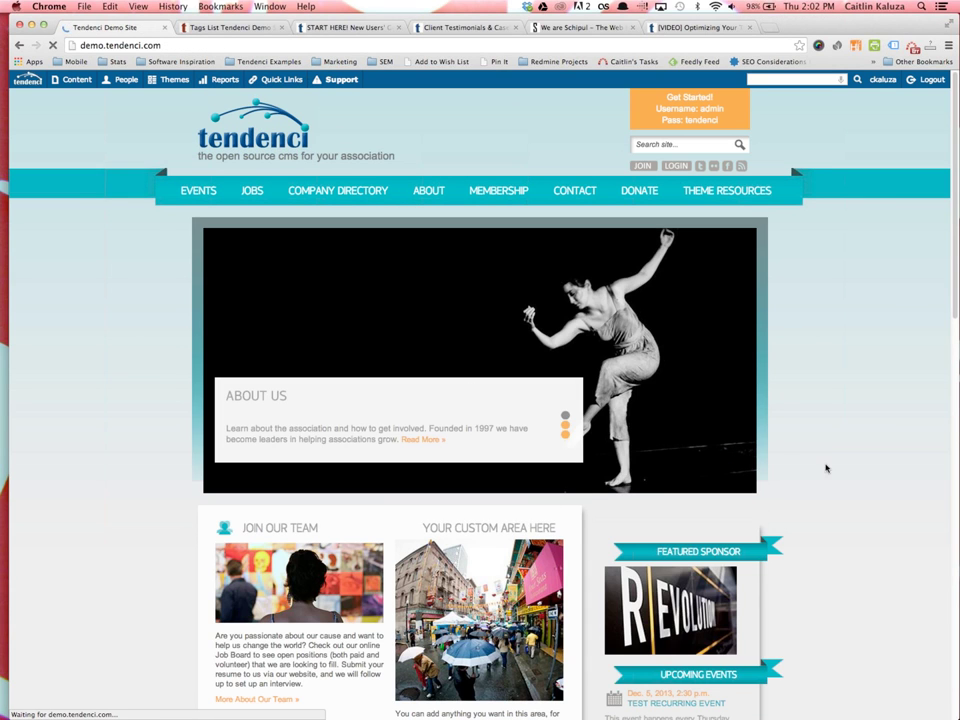
scroll(846, 475, "down", 3)
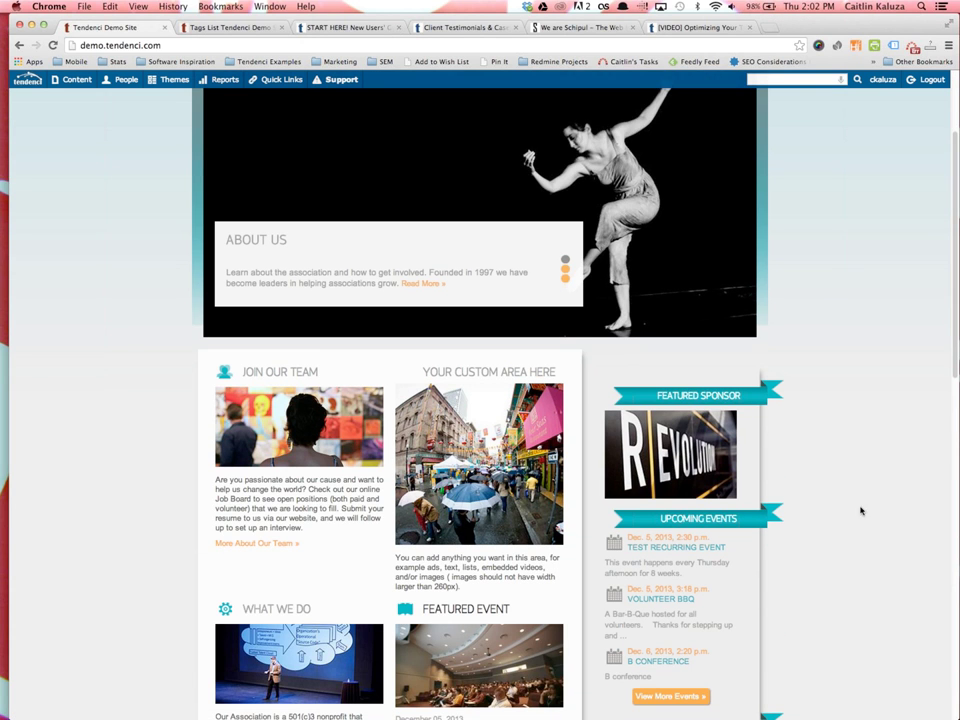
scroll(834, 541, "up", 3)
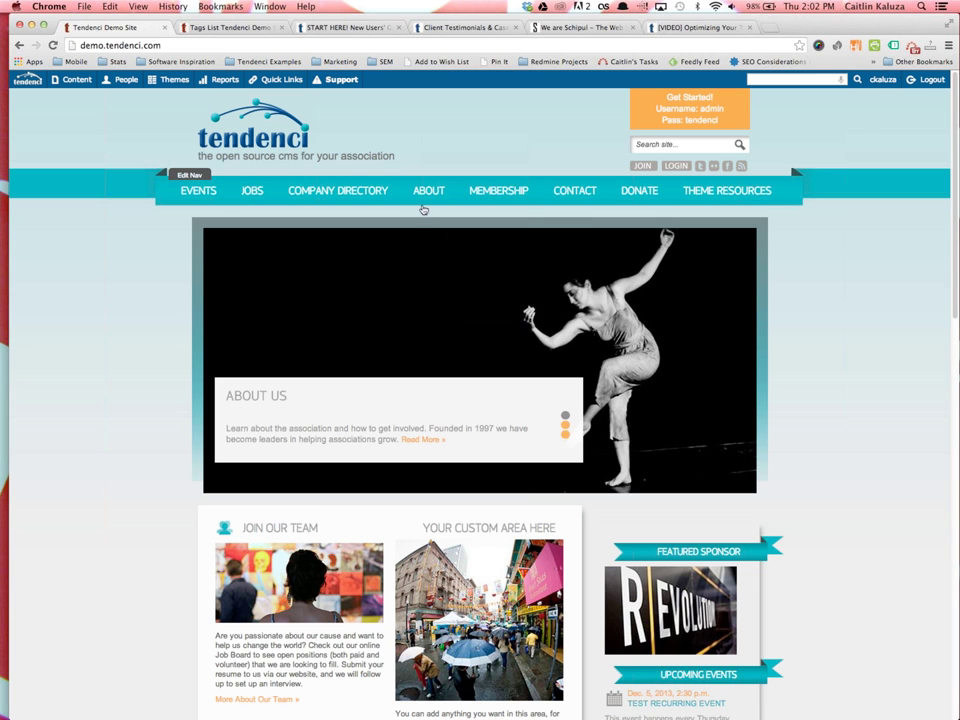
left_click(500, 300)
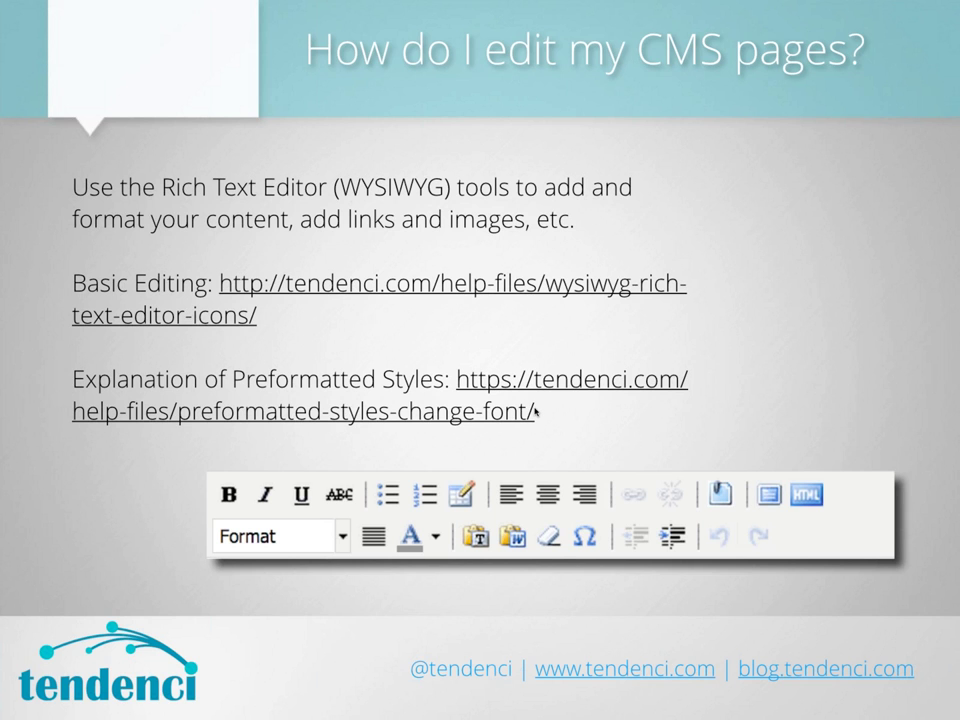
Advance past the content-editing and Adding New Pages slides to Editing the Navigation
left_click(645, 418)
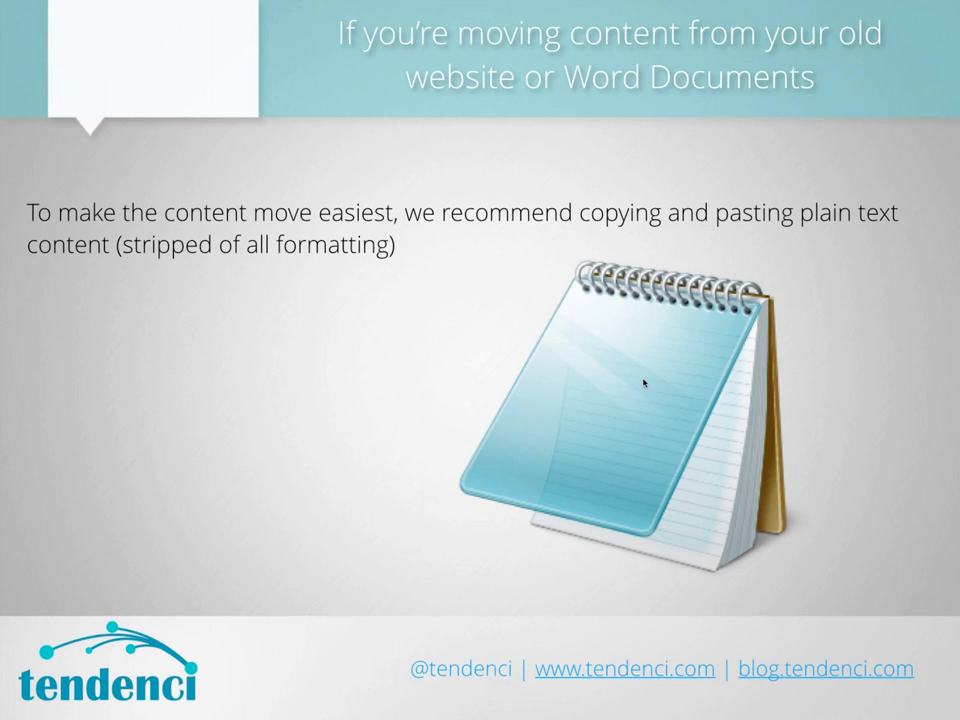
left_click(403, 298)
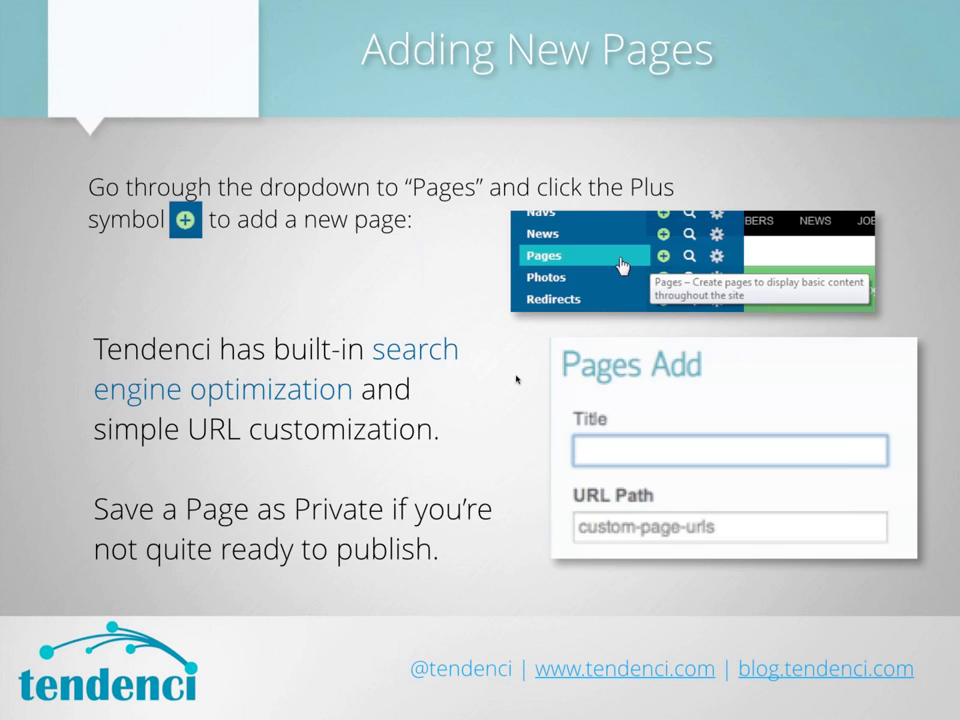
left_click(598, 510)
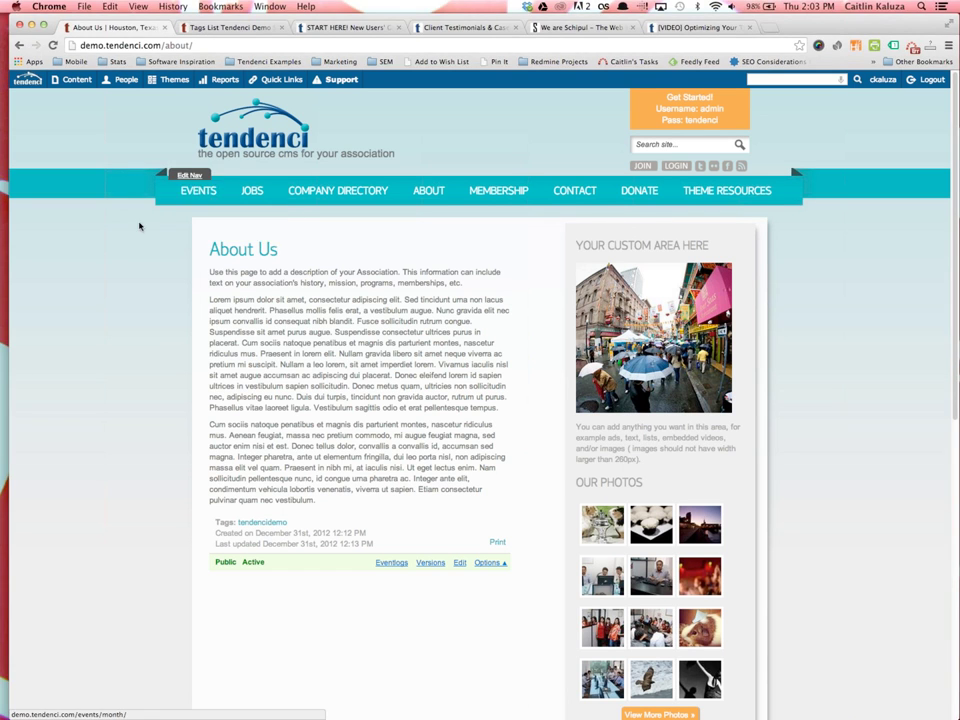
Open the Main Navigation editor and move Mission/Vision below Speaker Directory under About
mouse_move(185, 185)
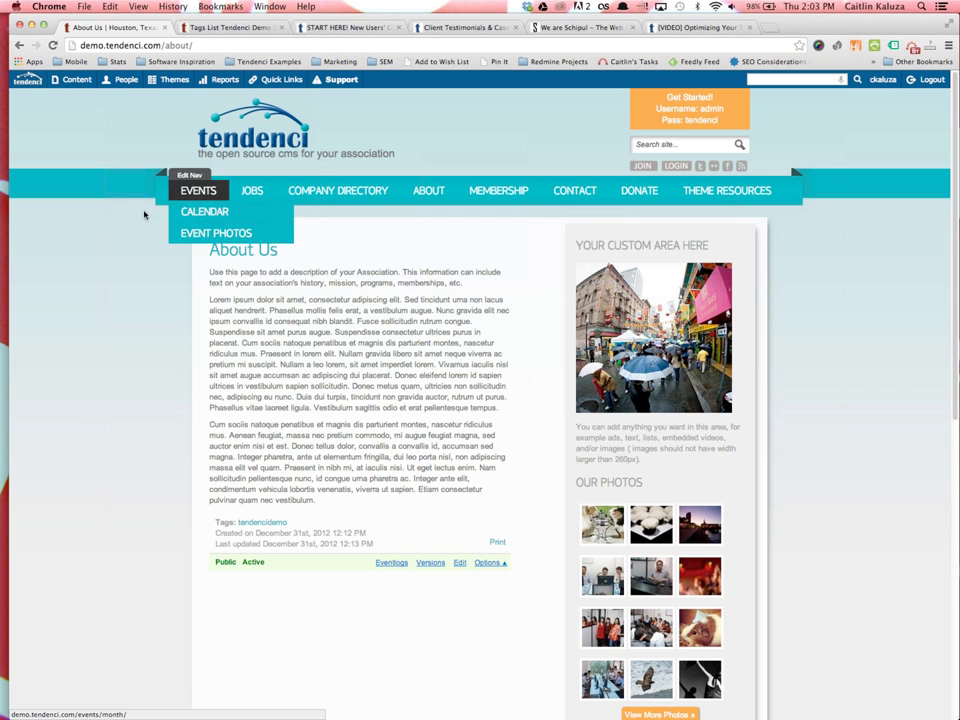
left_click(191, 176)
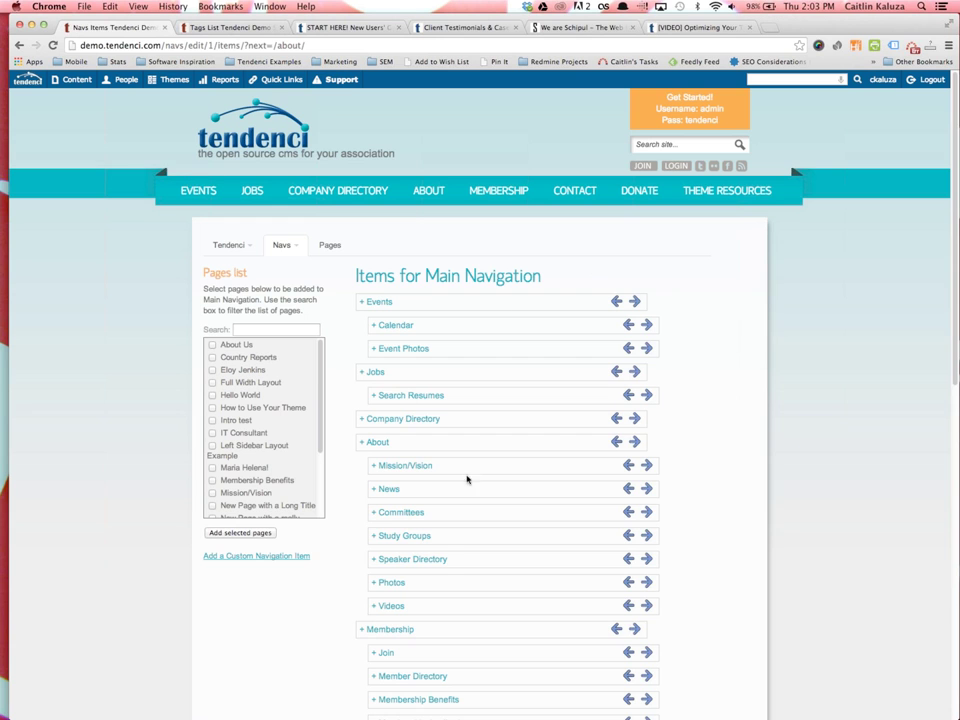
scroll(439, 444, "down", 3)
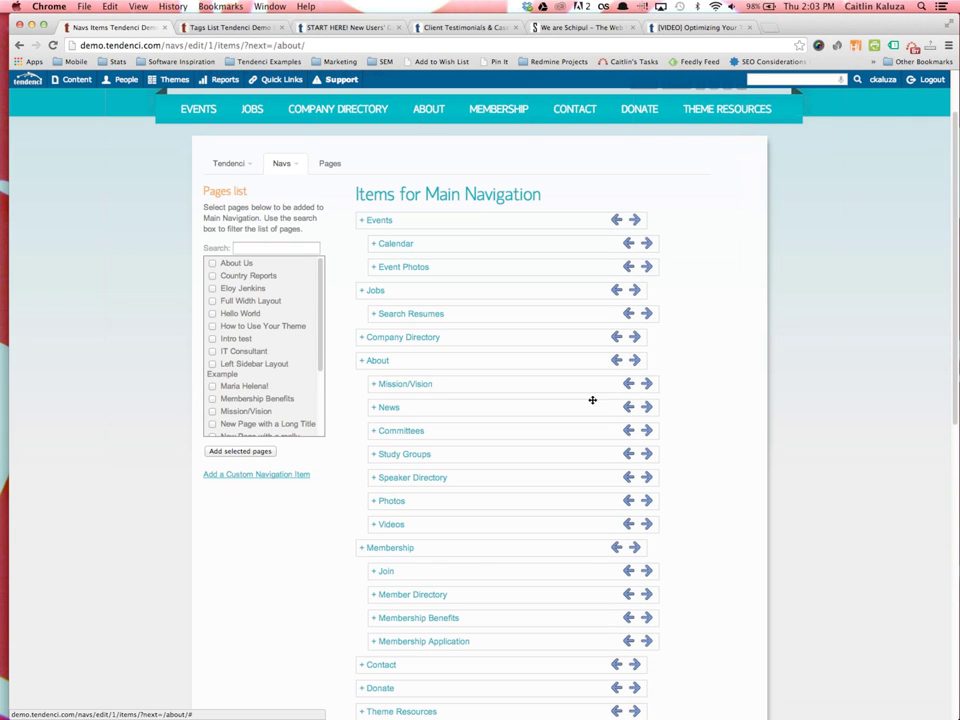
left_click(628, 385)
left_click(634, 385)
left_click_drag(554, 393, 551, 480)
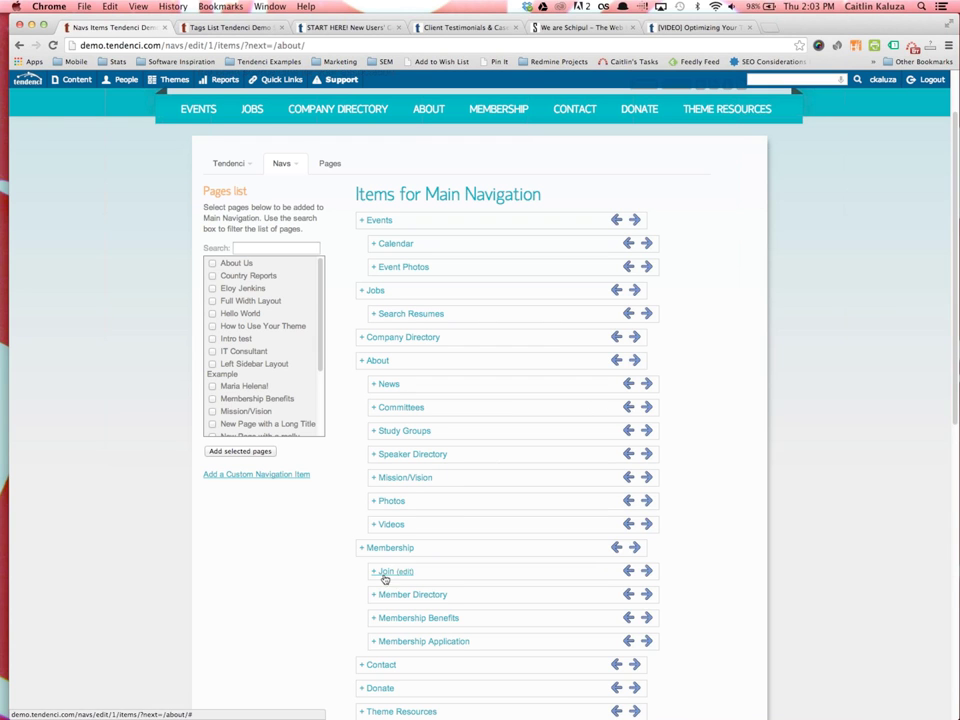
Try other nesting levels for Videos, leave it level with Photos, and review the list
left_click_drag(439, 527, 435, 525)
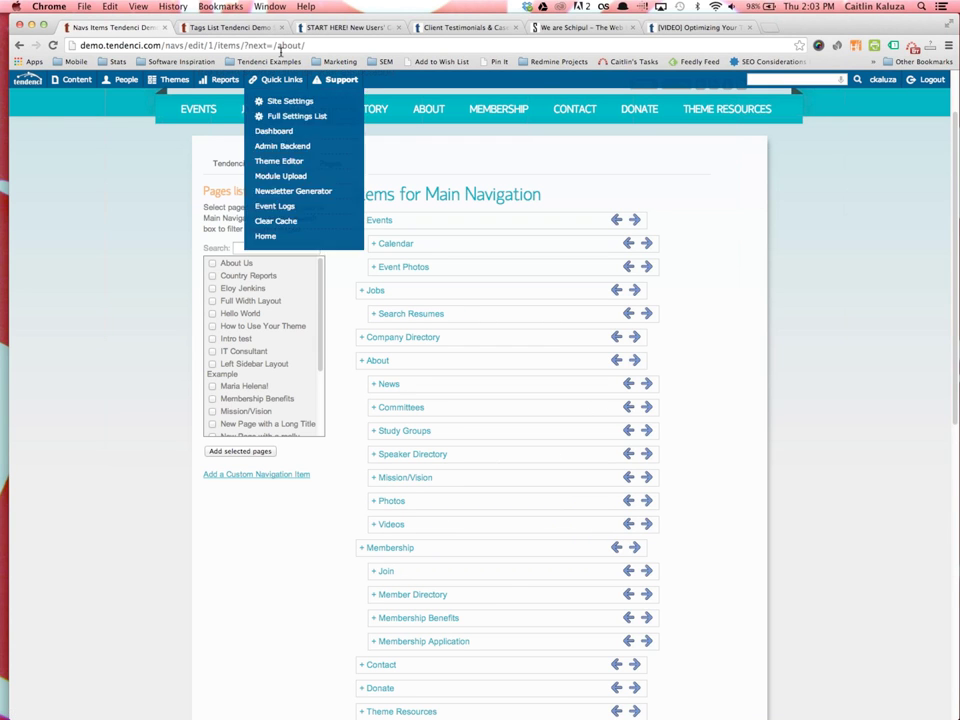
left_click(646, 524)
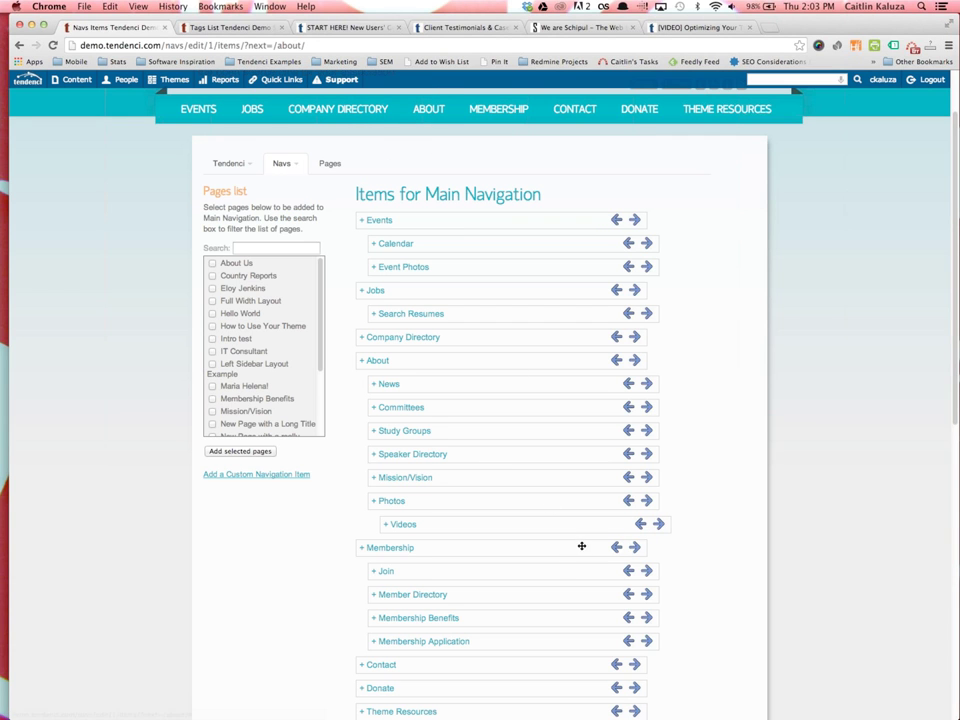
left_click(640, 524)
scroll(495, 461, "down", 3)
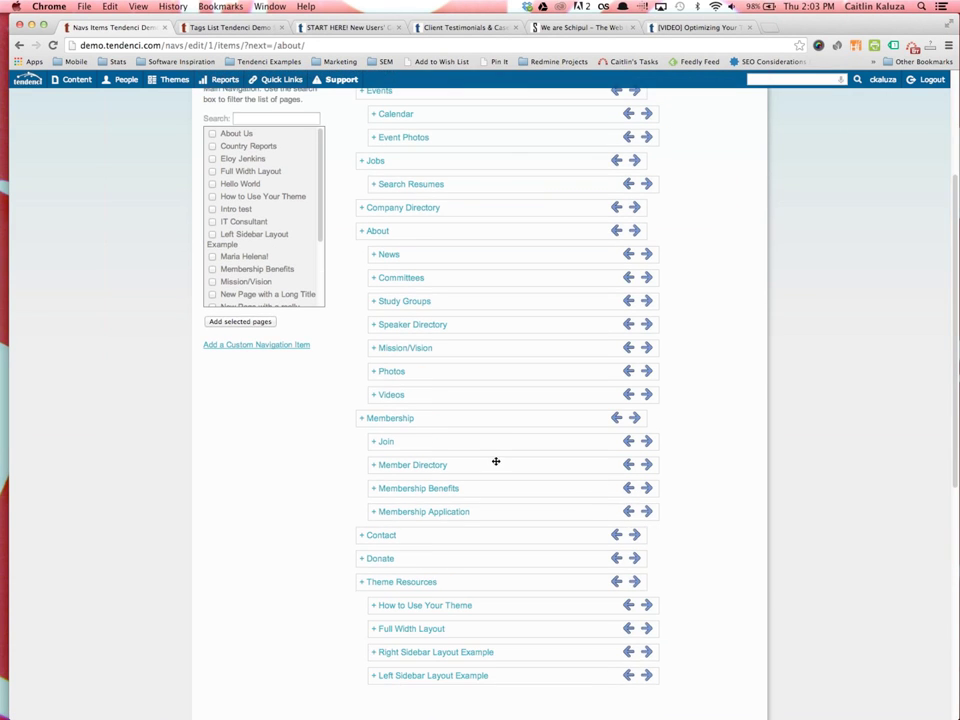
scroll(495, 461, "down", 8)
scroll(495, 463, "up", 10)
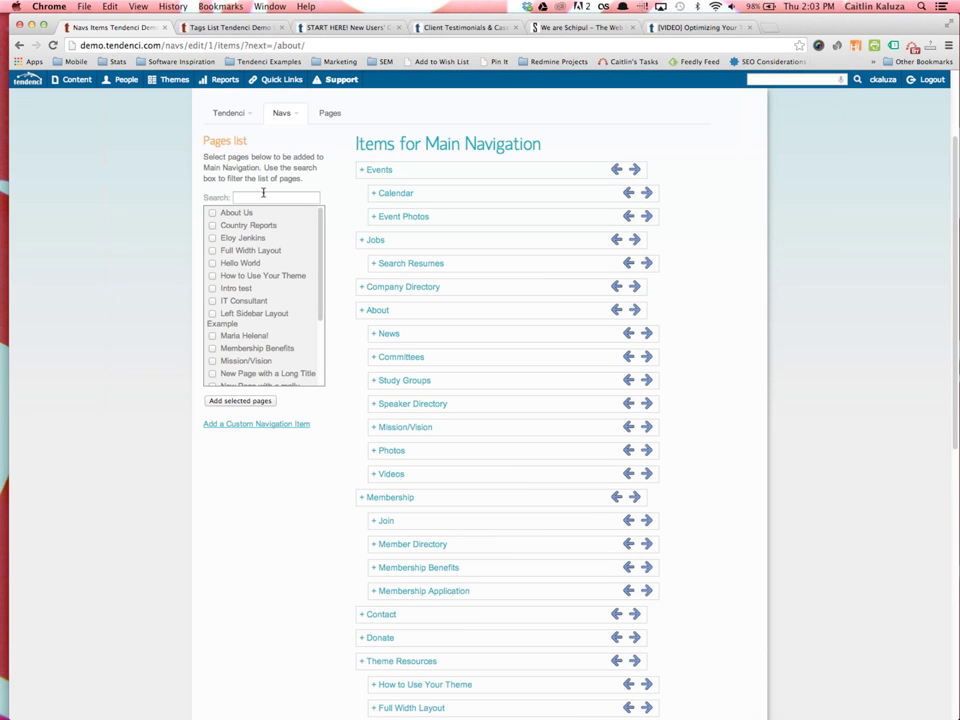
scroll(242, 273, "down", 5)
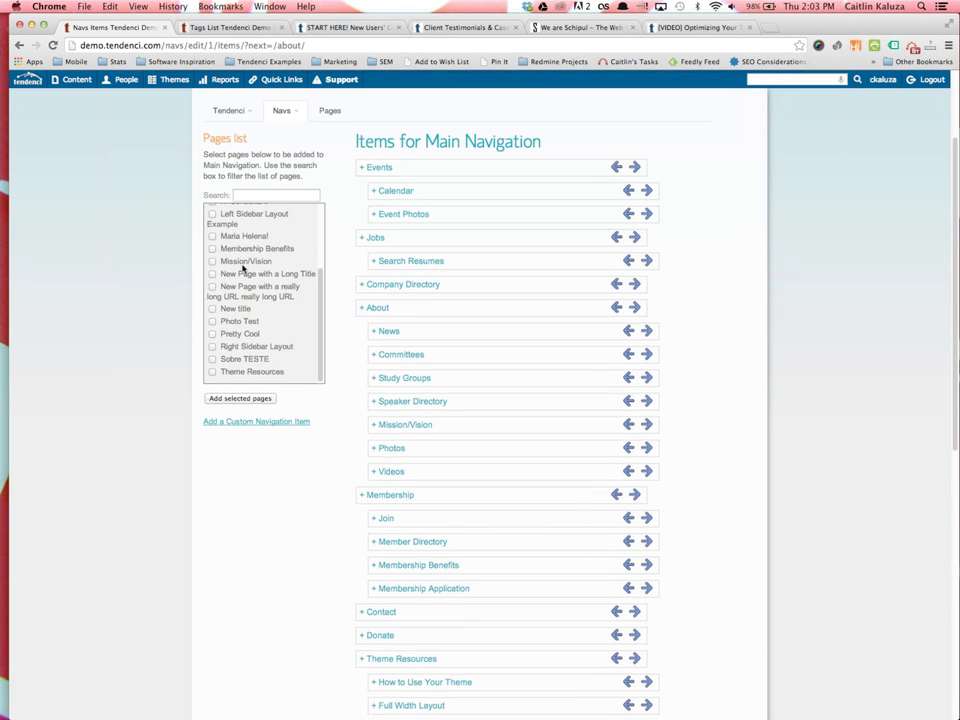
scroll(247, 226, "up", 3)
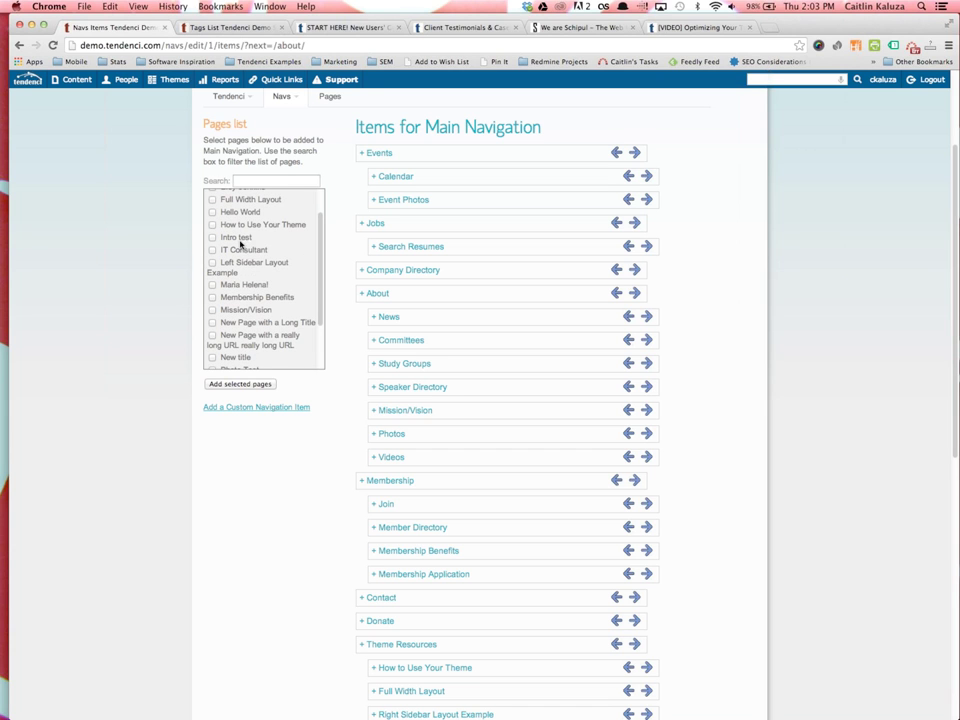
scroll(255, 230, "up", 1)
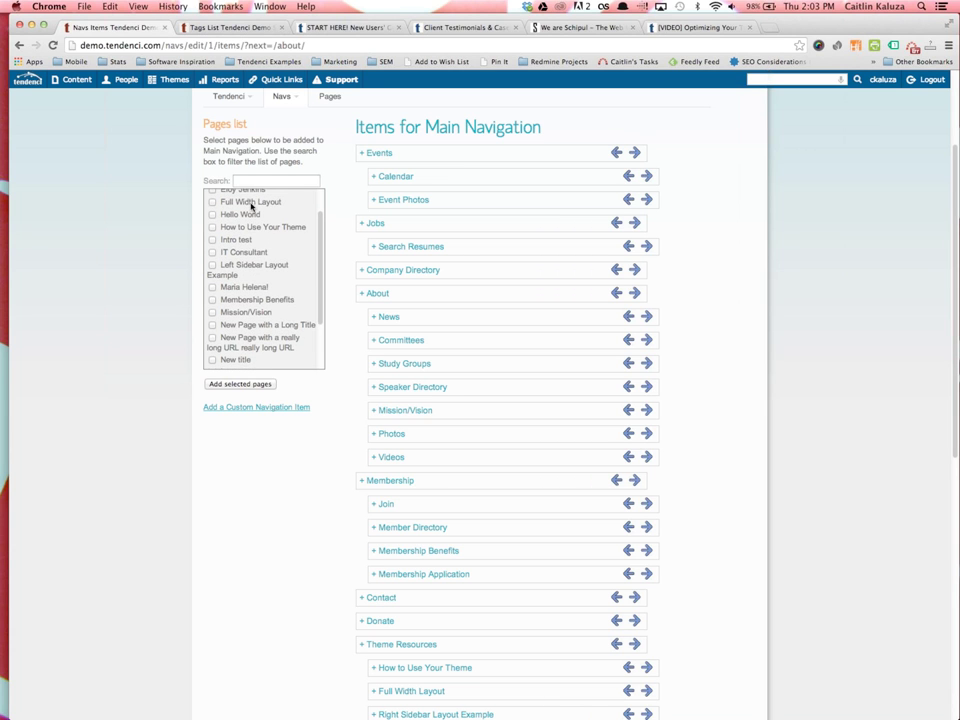
scroll(236, 276, "up", 2)
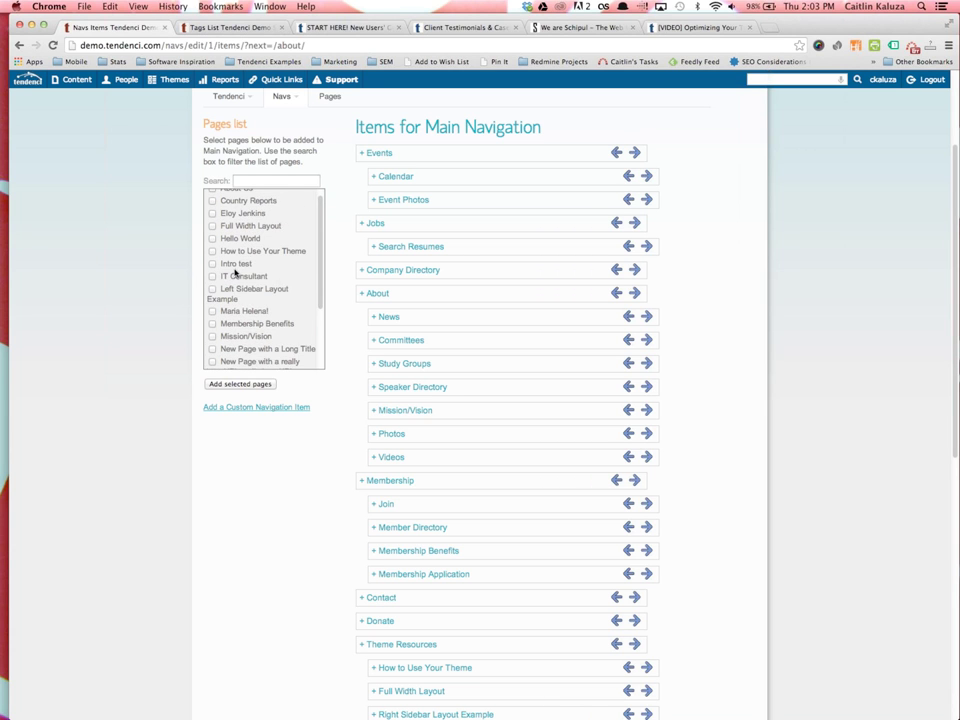
scroll(234, 280, "down", 3)
Add 'New Page with a Long Title' from the Pages list to the main navigation
left_click(212, 301)
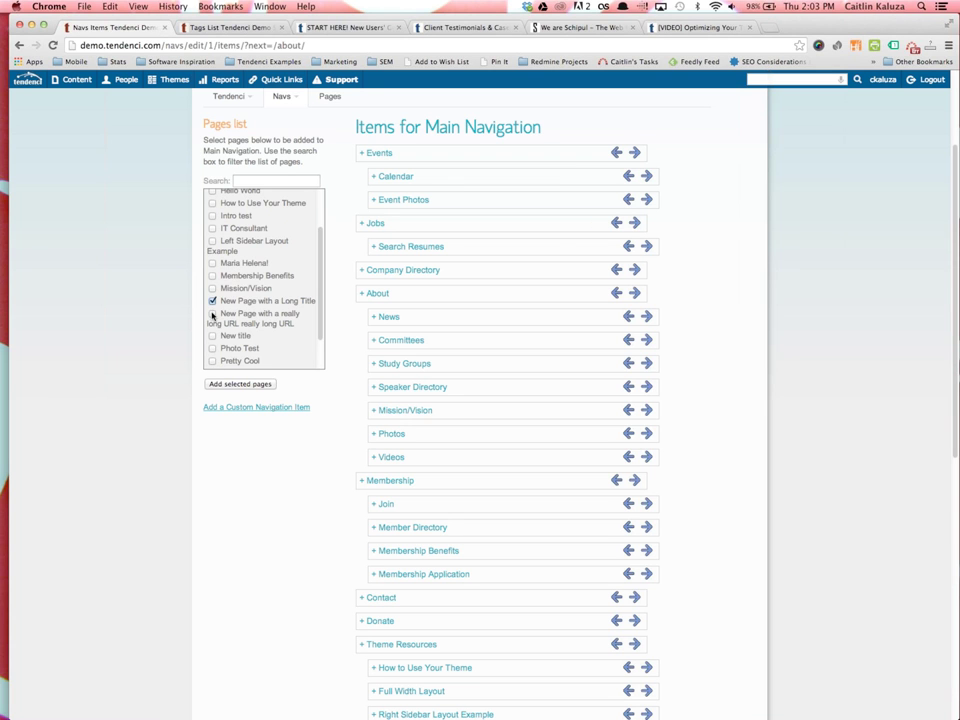
scroll(213, 315, "down", 1)
left_click(226, 384)
scroll(400, 540, "down", 5)
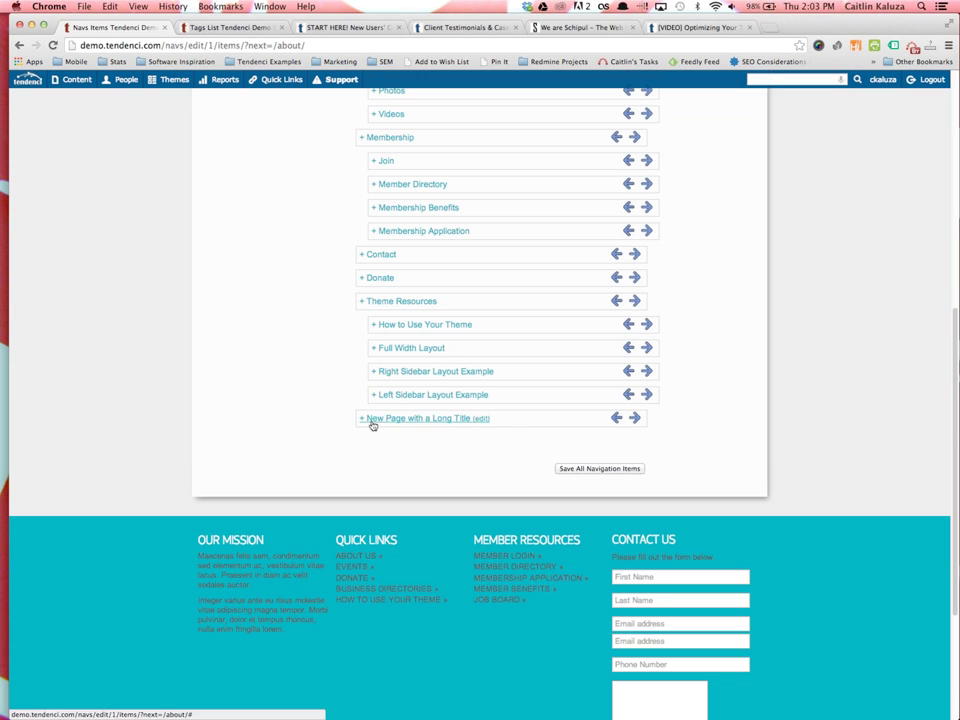
Nest the new item under Donate and expand its settings fields
left_click_drag(514, 424, 618, 300)
left_click(634, 300)
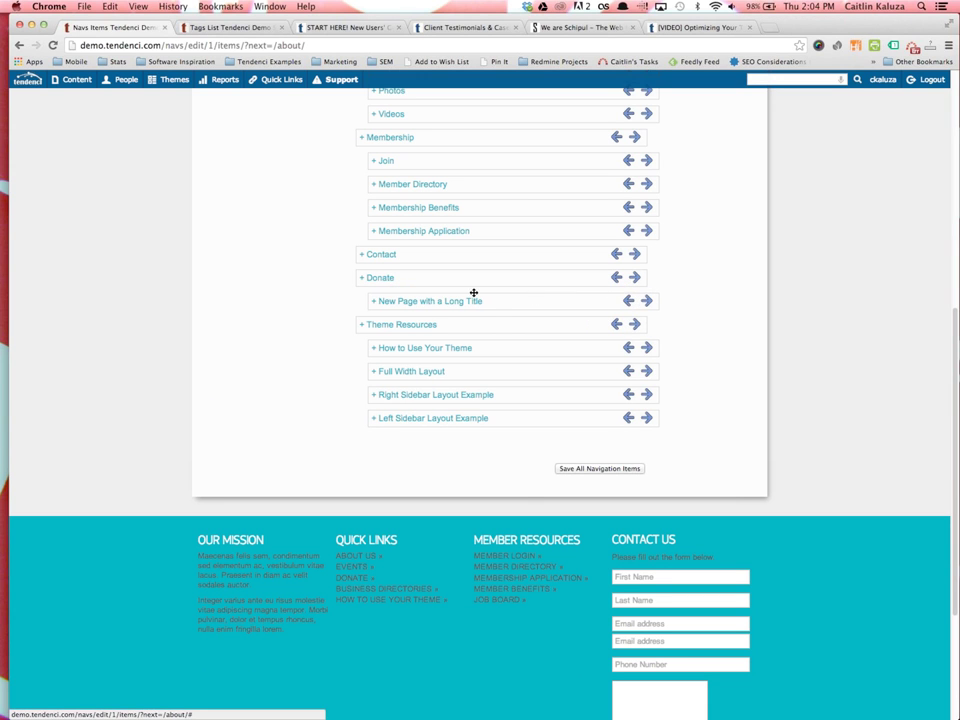
left_click(438, 302)
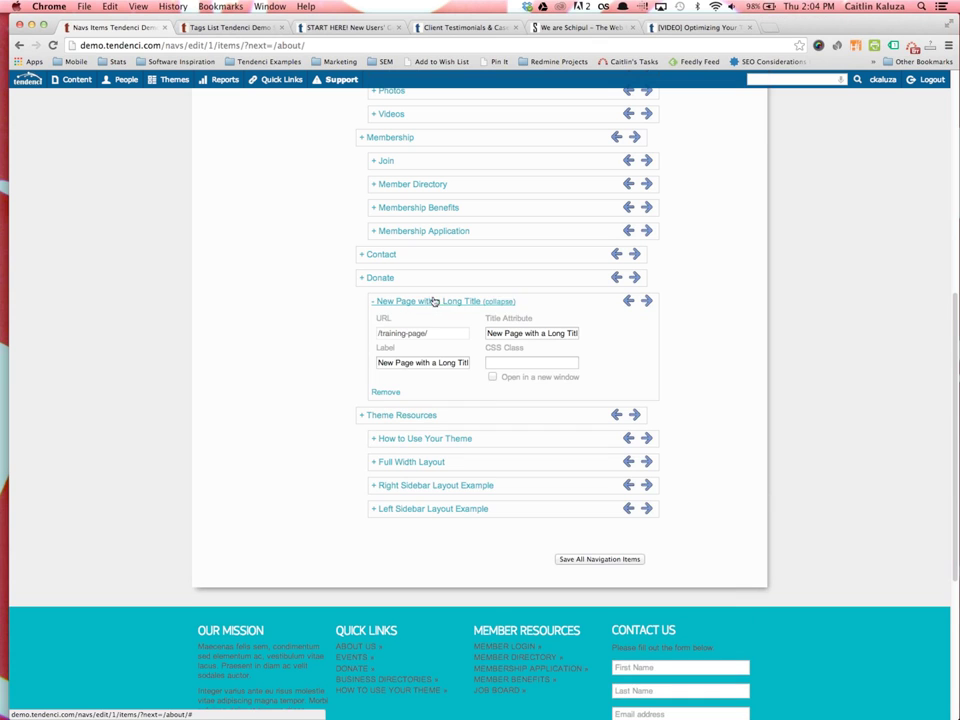
left_click(515, 334)
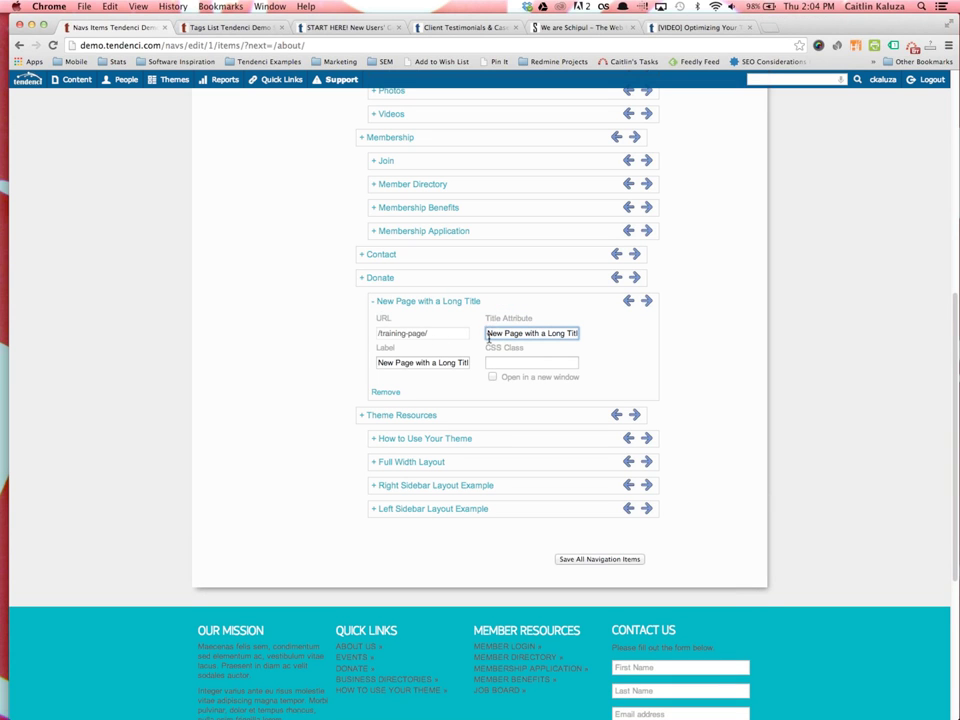
scroll(488, 338, "up", 1)
scroll(489, 349, "up", 10)
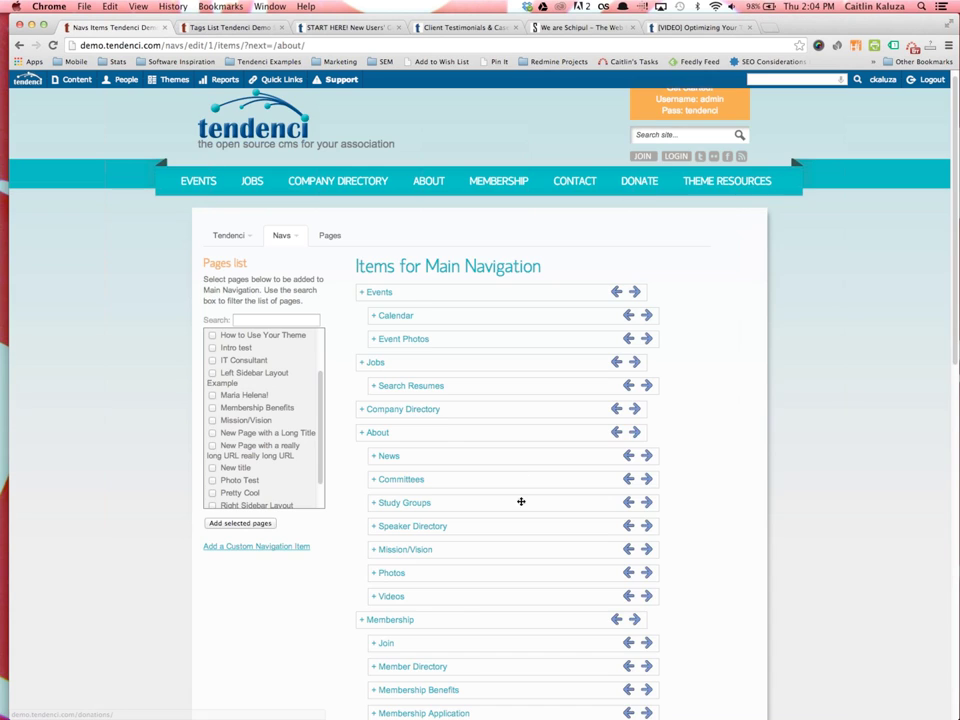
Change the item's Title Attribute and Label to 'Training Page'
scroll(521, 501, "down", 10)
key("super+a")
type("Training Page")
key("Tab")
left_click(422, 460)
key("super+a")
type("Tra")
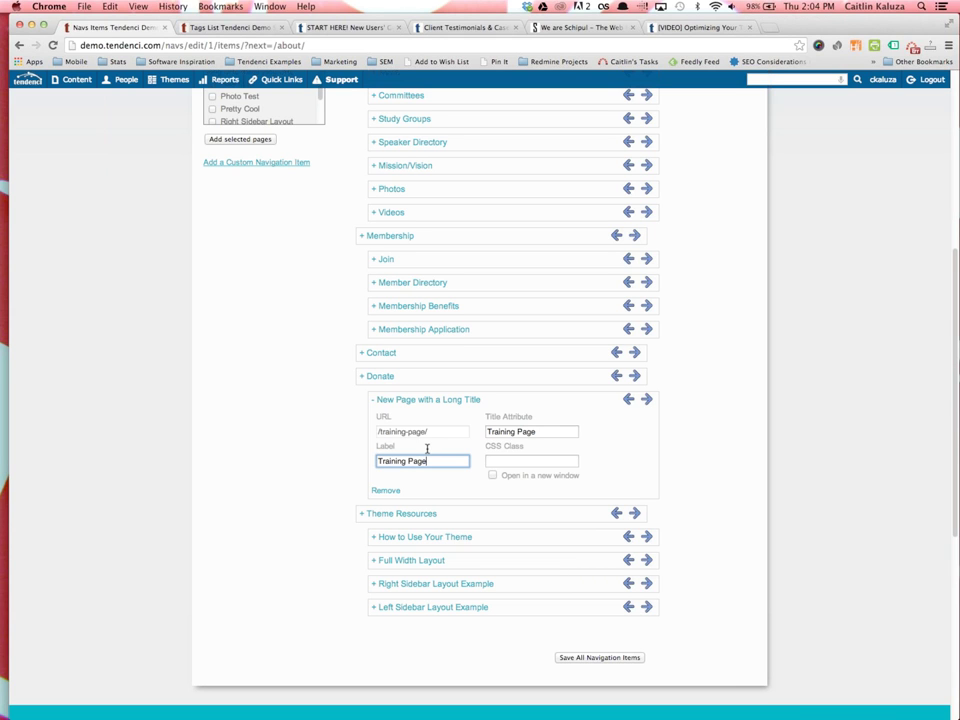
Save all navigation items
left_click(570, 657)
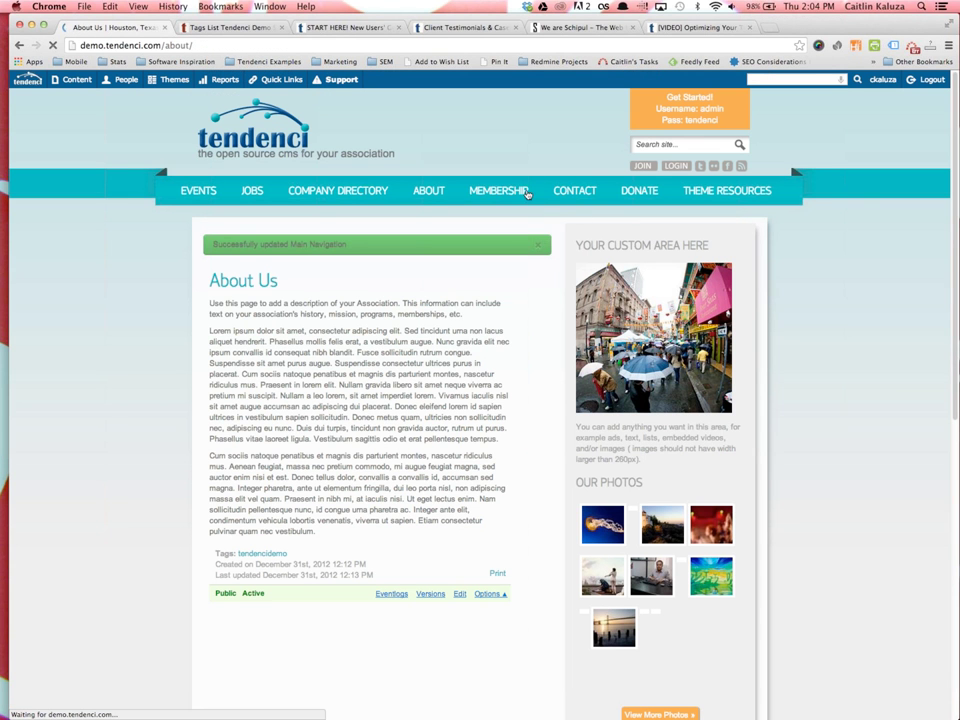
mouse_move(640, 192)
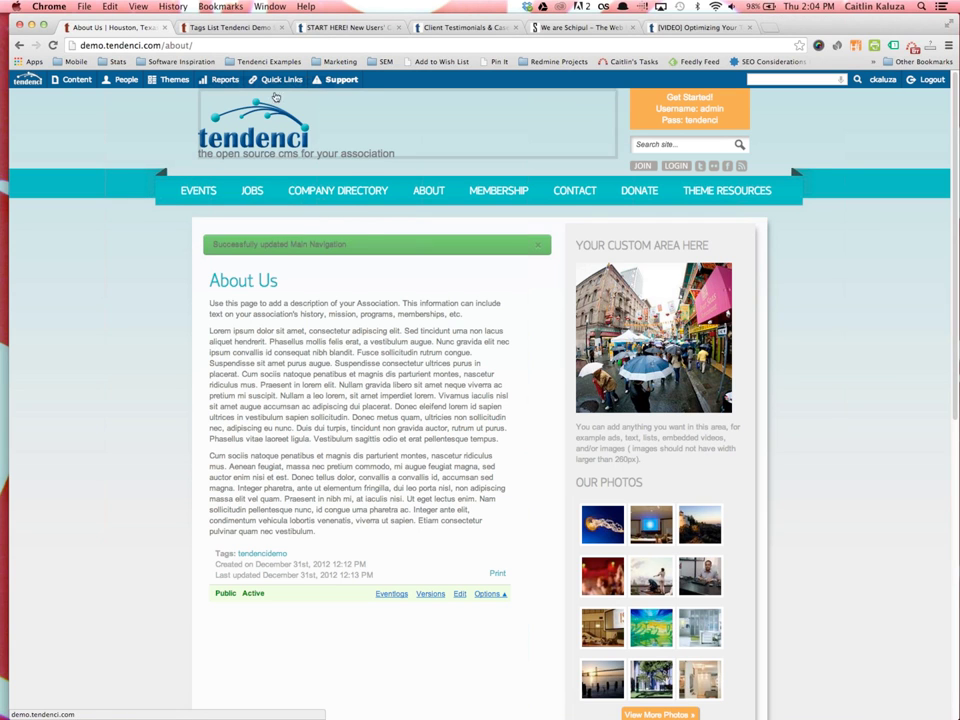
mouse_move(274, 92)
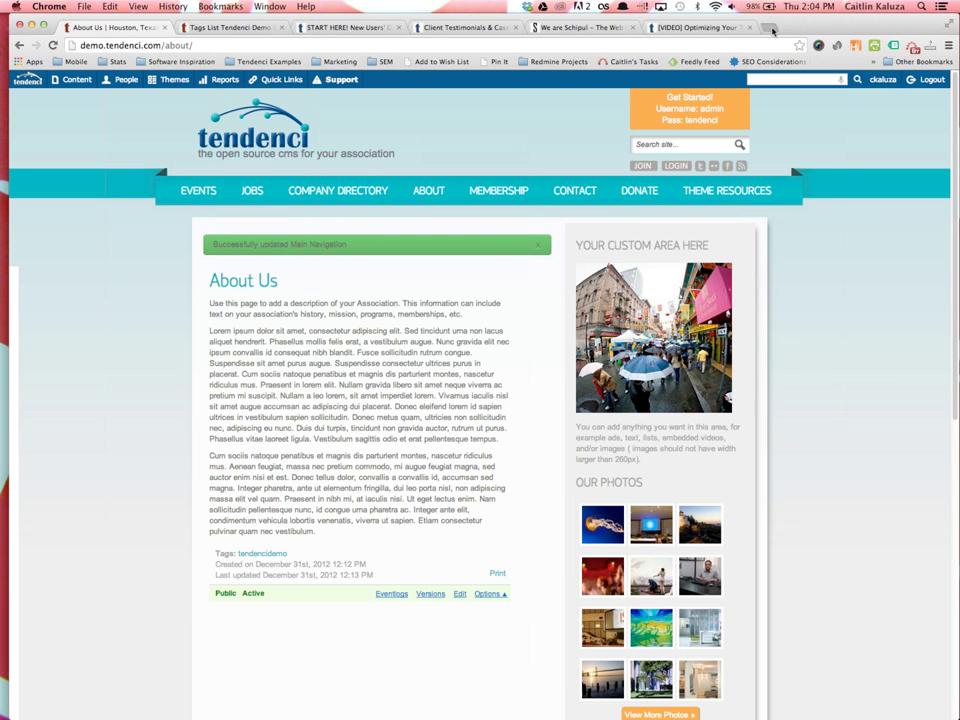
Load schipul.com in a new tab and open its Theme Editor from Quick Links
left_click(771, 28)
type("schipul")
key("Return")
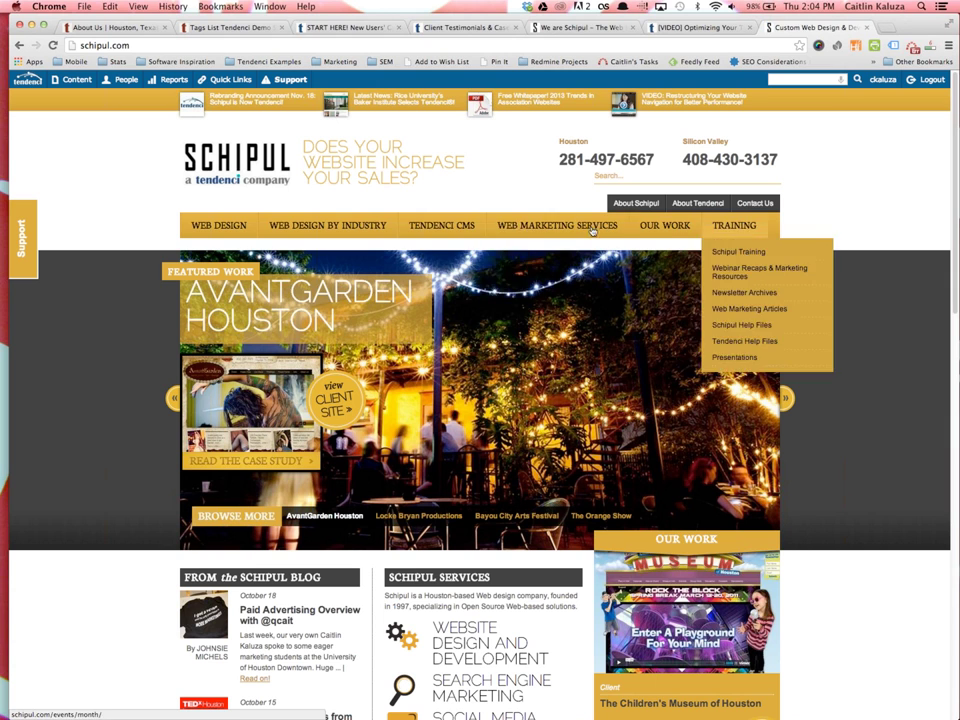
mouse_move(238, 231)
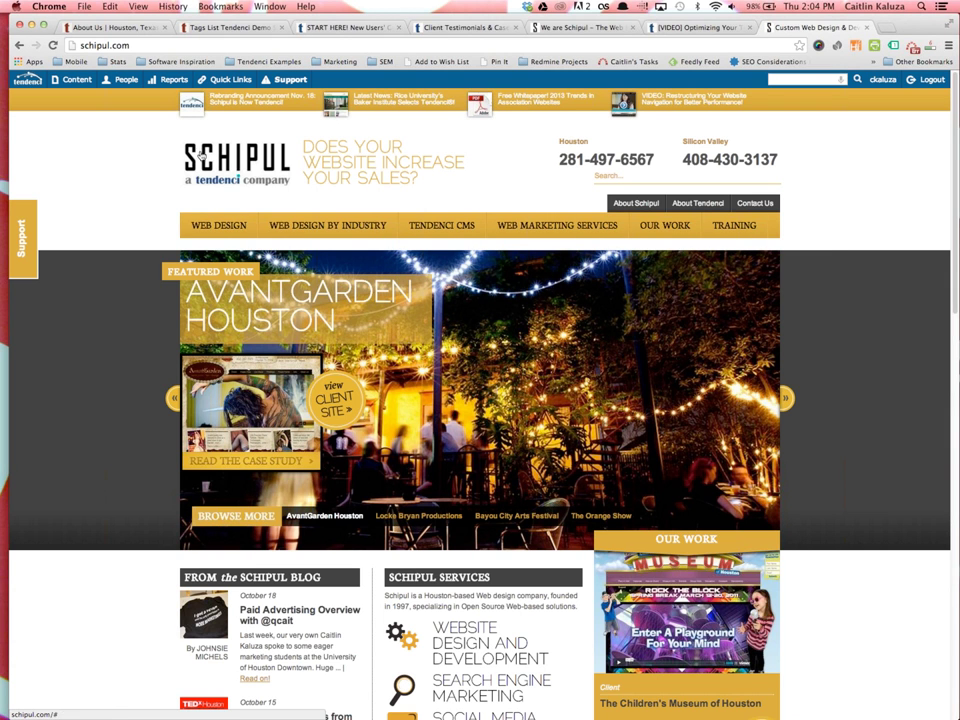
mouse_move(220, 91)
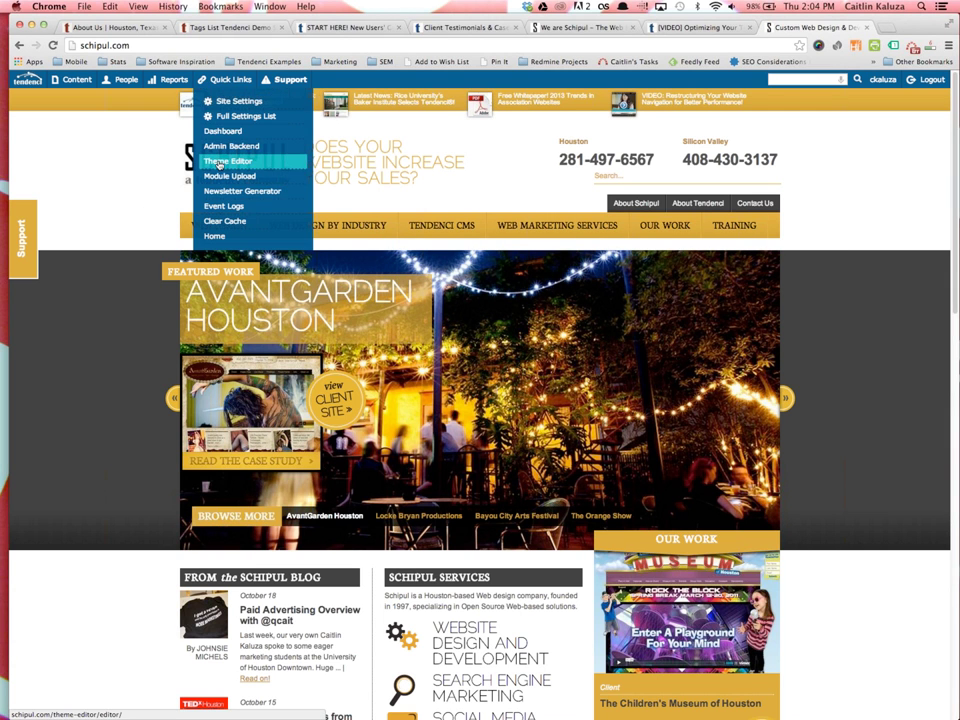
left_click(240, 162)
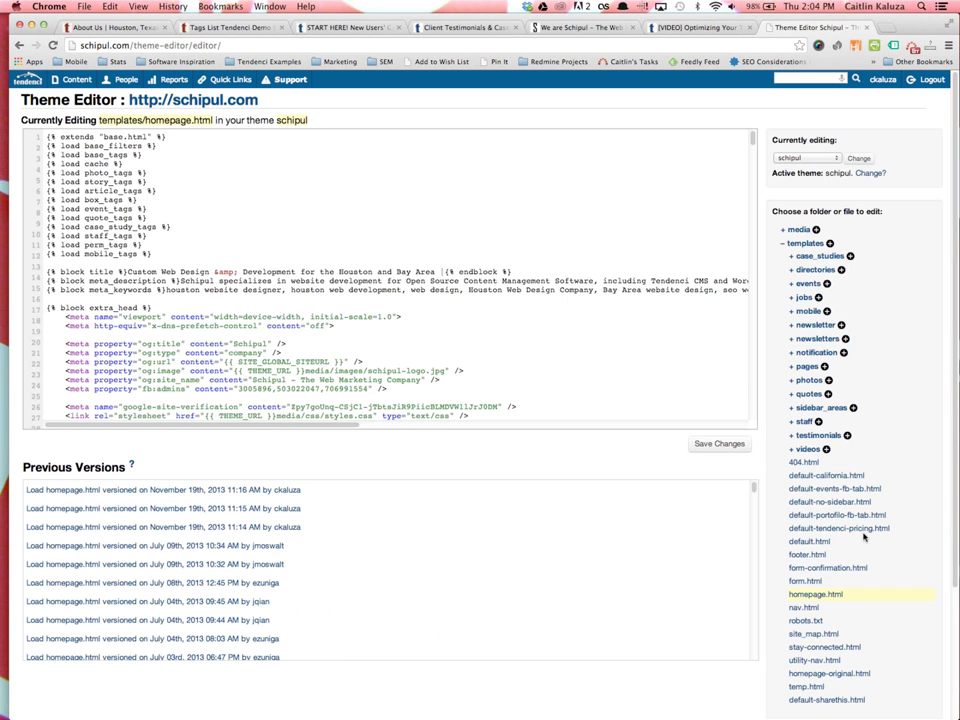
Open templates/nav.html in the Theme Editor
scroll(806, 600, "down", 2)
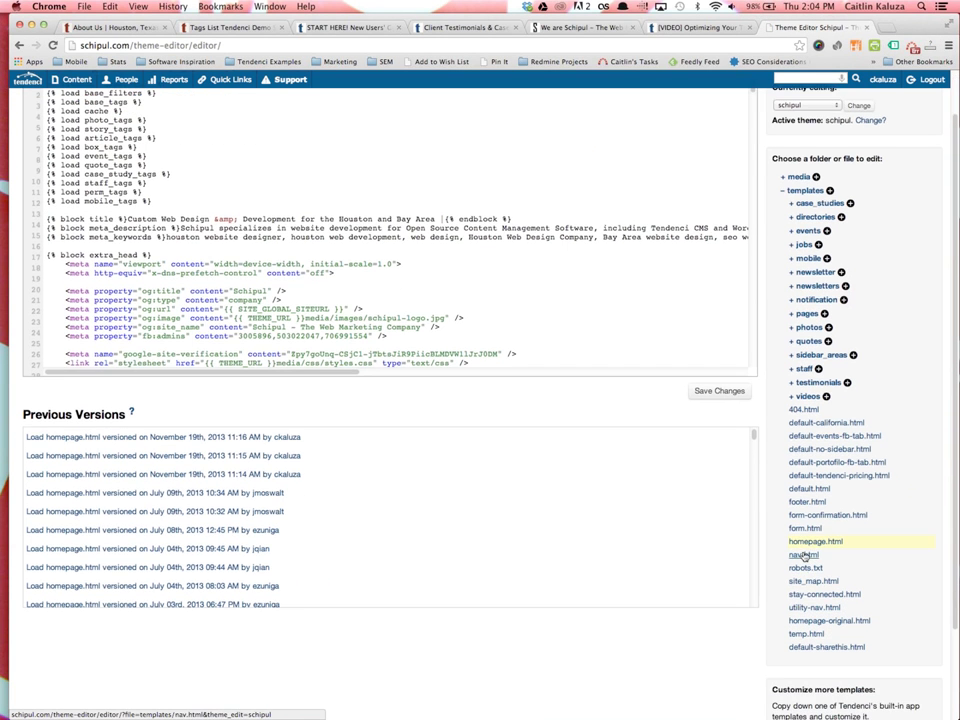
left_click(806, 556)
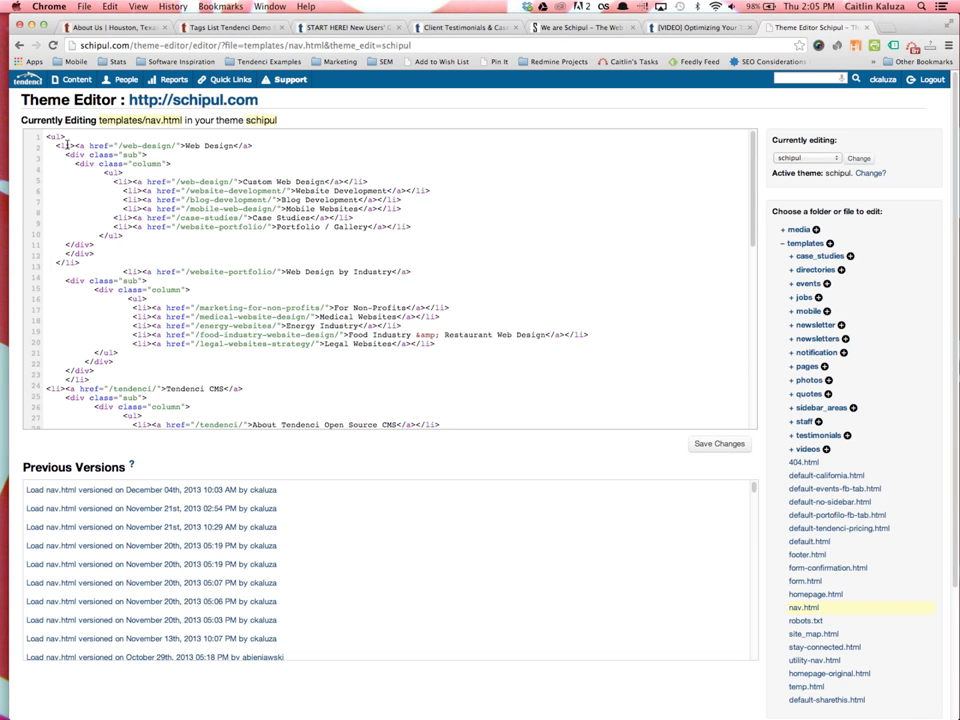
scroll(400, 310, "down", 5)
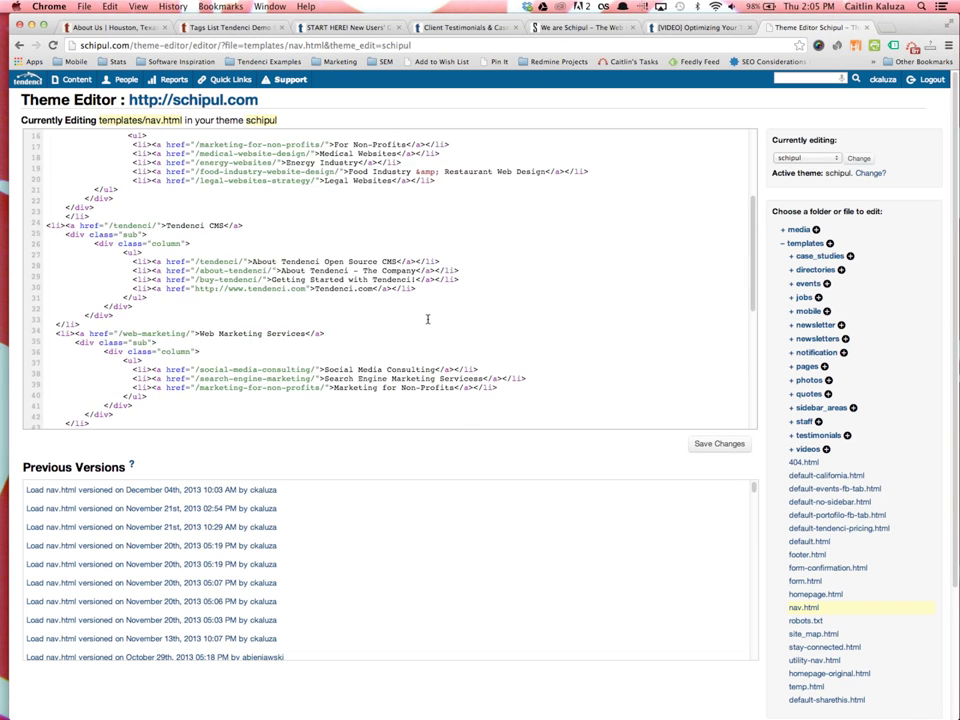
scroll(428, 320, "up", 5)
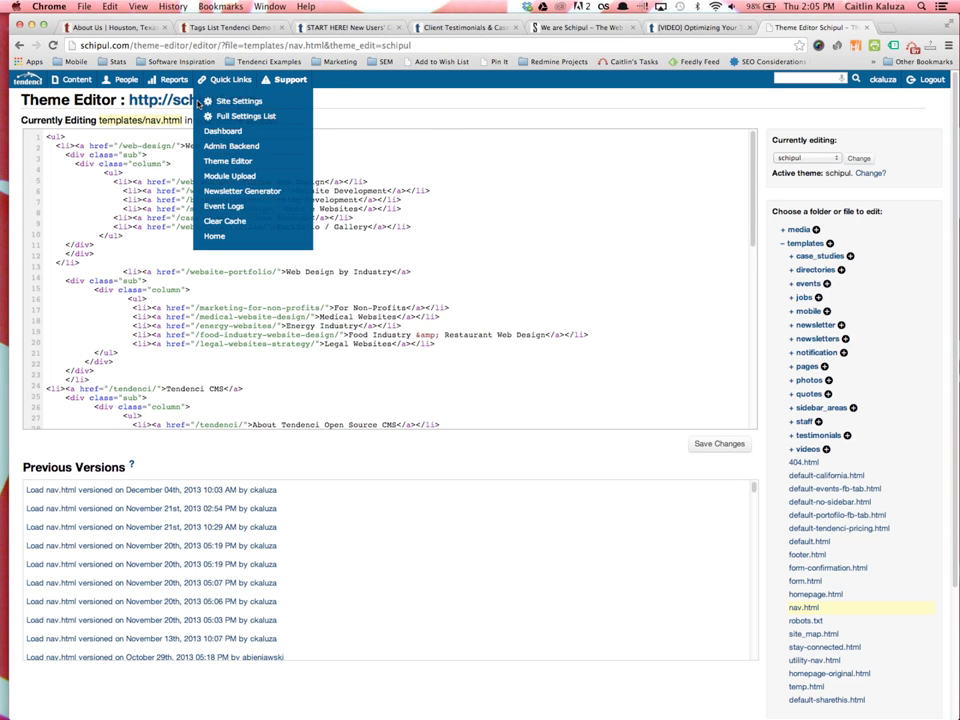
Open the live schipul.com site in a new tab and view it
right_click(178, 106)
left_click(215, 112)
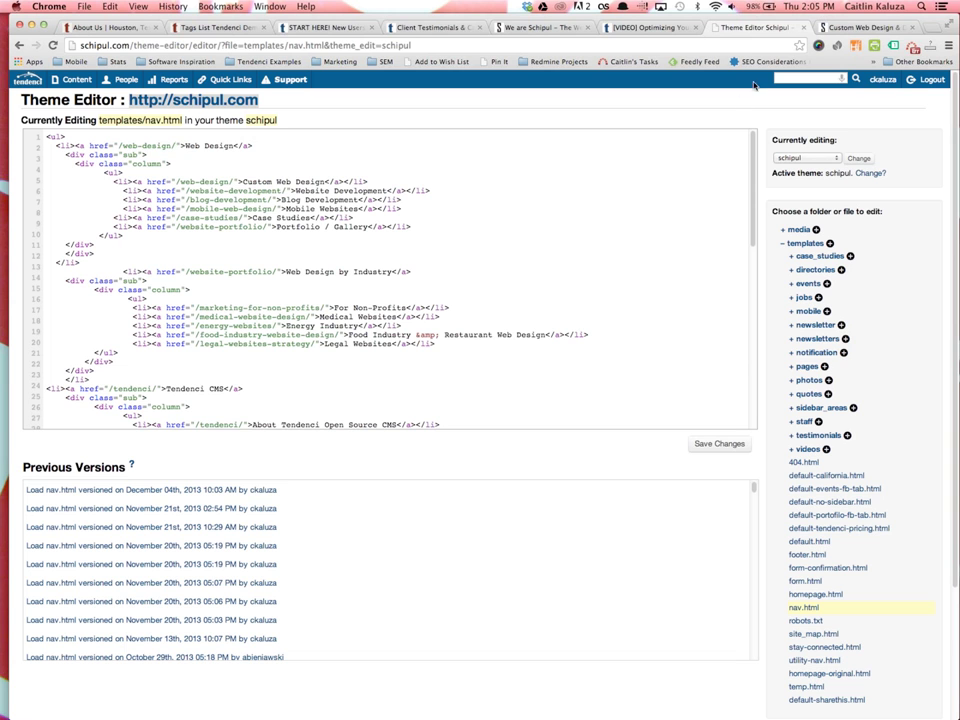
left_click(884, 24)
Compare nav.html against the live site's Web Design menu order
mouse_move(218, 227)
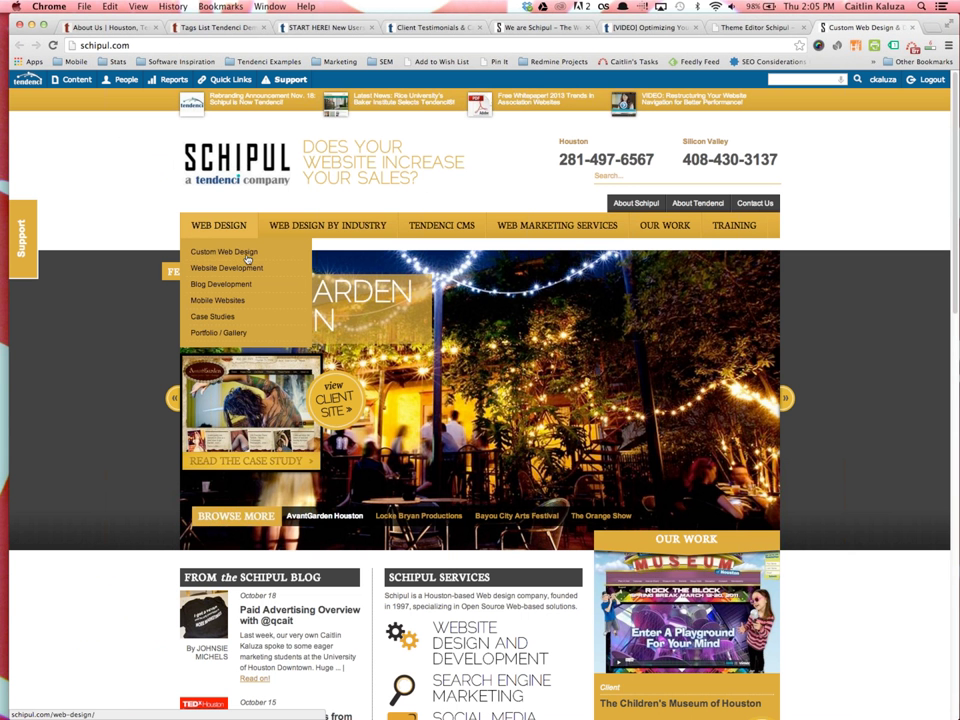
key("ctrl+shift+Tab")
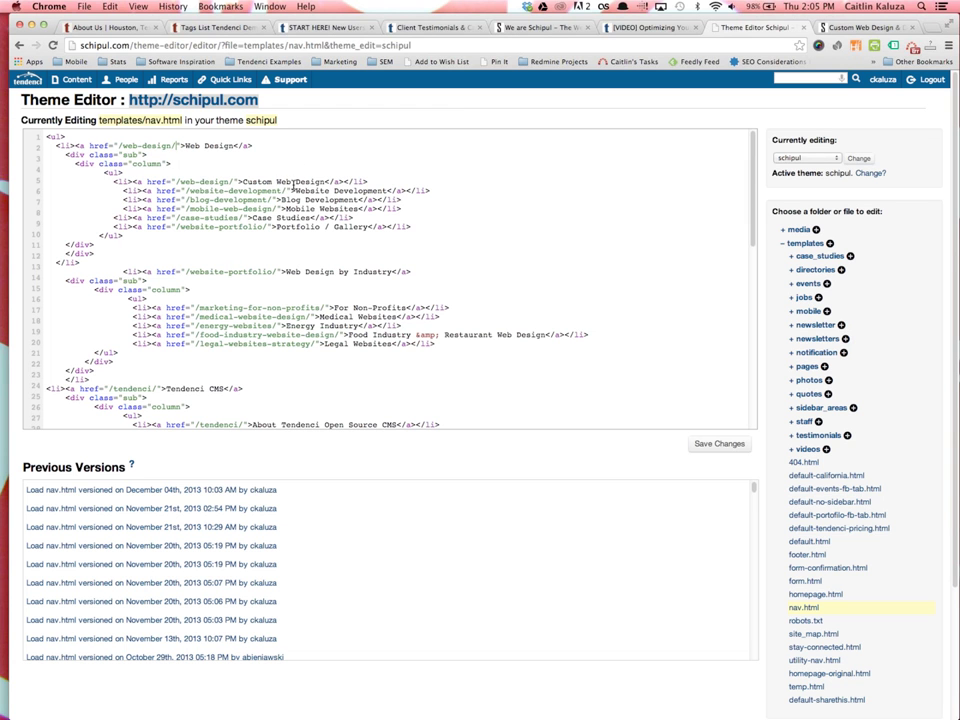
key("ctrl+Tab")
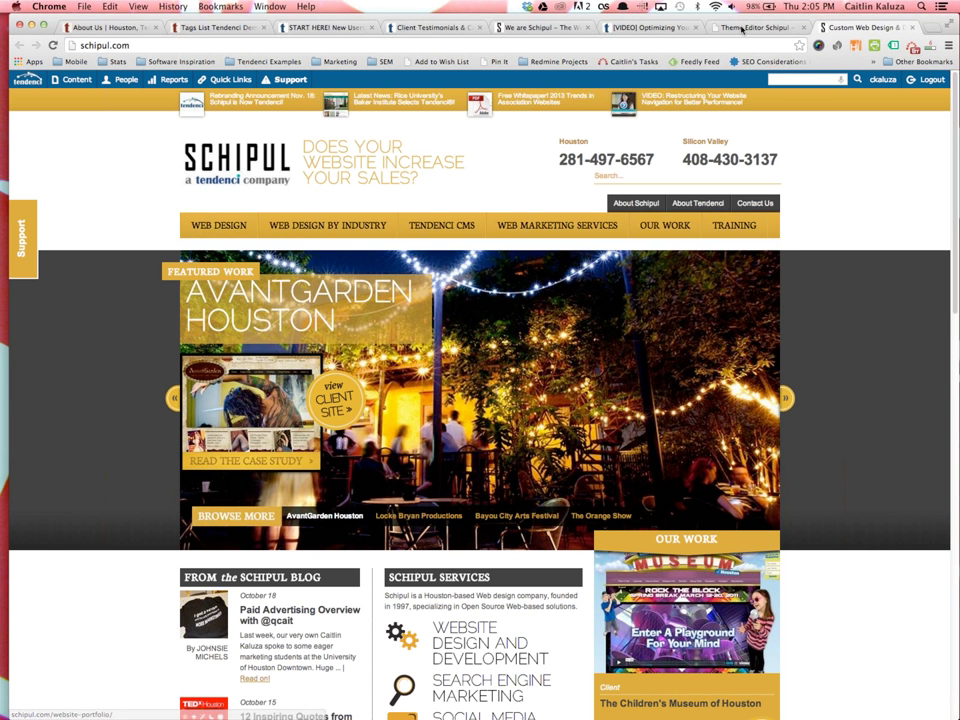
key("ctrl+shift+Tab")
Move the Website Development line above Custom Web Design, fixing indentation and removing the blank line
left_click_drag(411, 192, 2, 191)
key("ctrl+c")
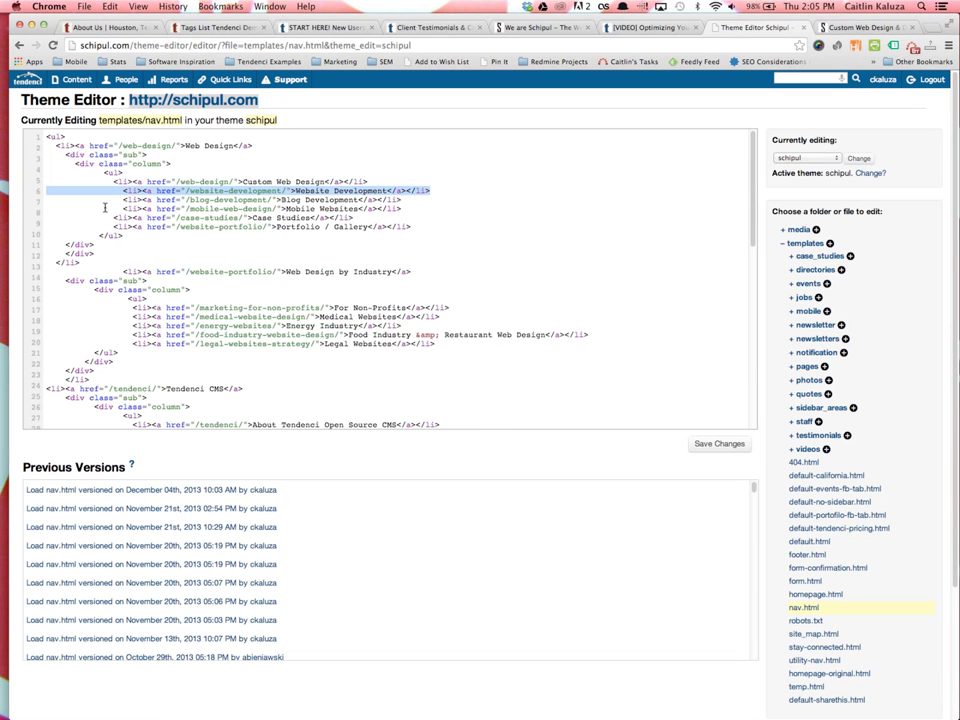
key("BackSpace")
key("Return")
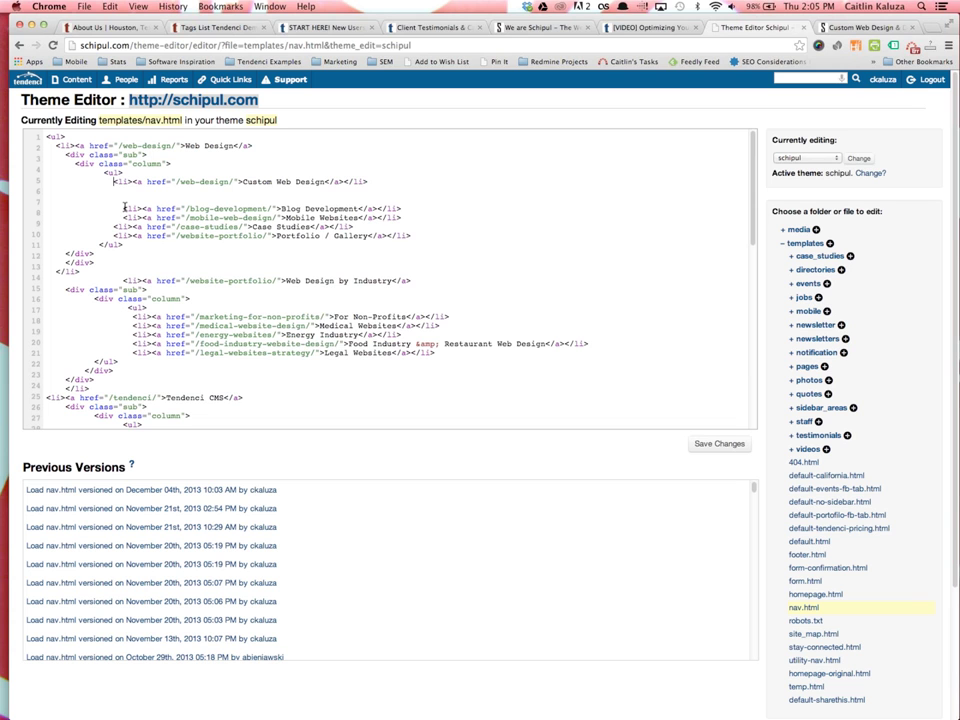
key("ctrl+v")
key("Delete")
key("Delete")
key("Delete")
key("Delete")
key("Delete")
key("Delete")
key("Delete")
key("Delete")
key("Delete")
key("Delete")
key("Delete")
key("Delete")
key("Delete")
key("Delete")
key("Delete")
key("Delete")
key("Delete")
key("Delete")
key("Down")
key("Down")
key("Down")
key("Delete")
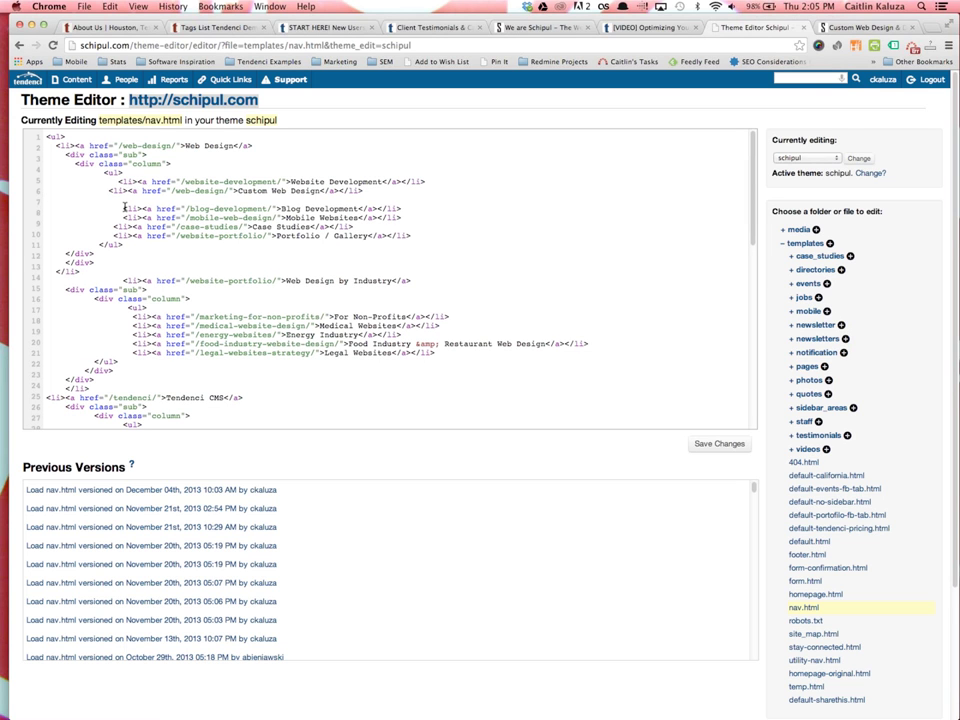
key("Delete")
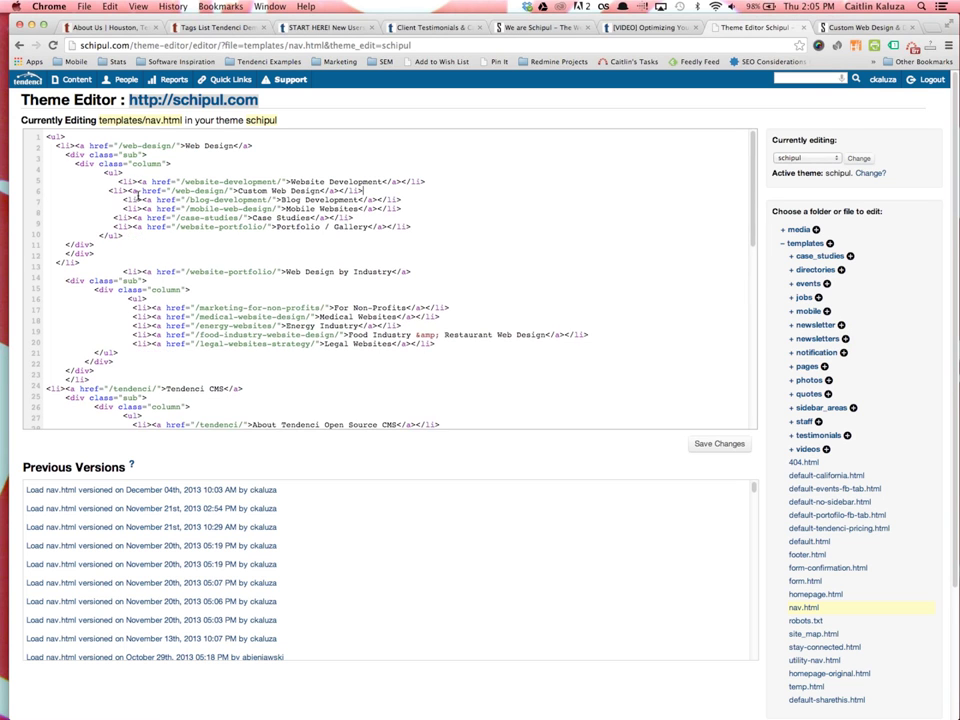
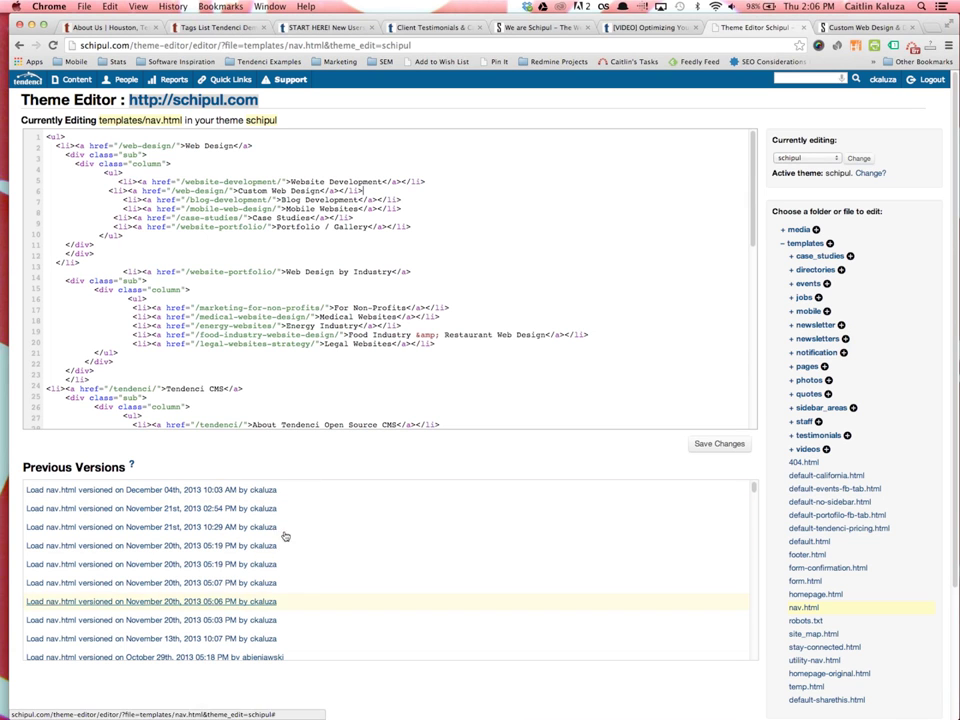
Delete and retype the closing quote after /website-development/ on line 5, leaving nav.html unchanged
left_click(281, 181)
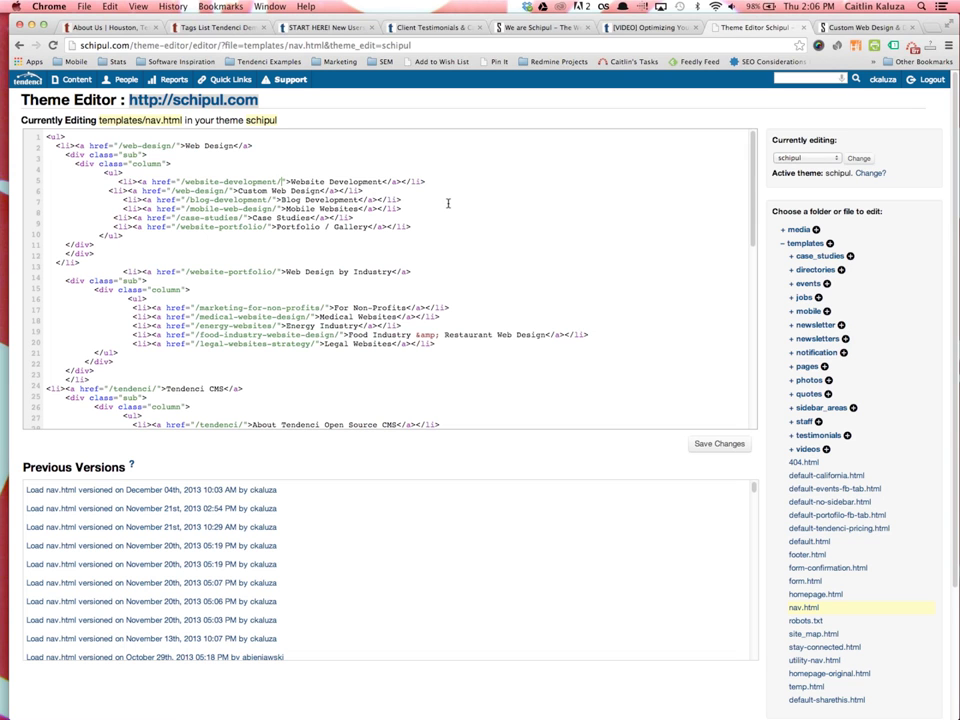
key("Delete")
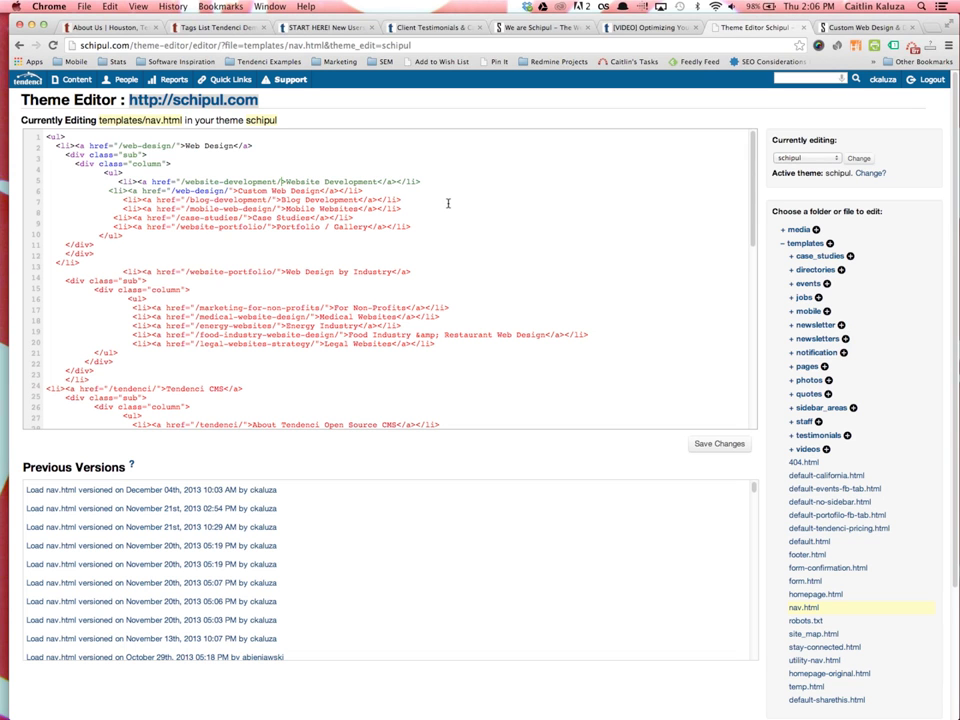
type("\"")
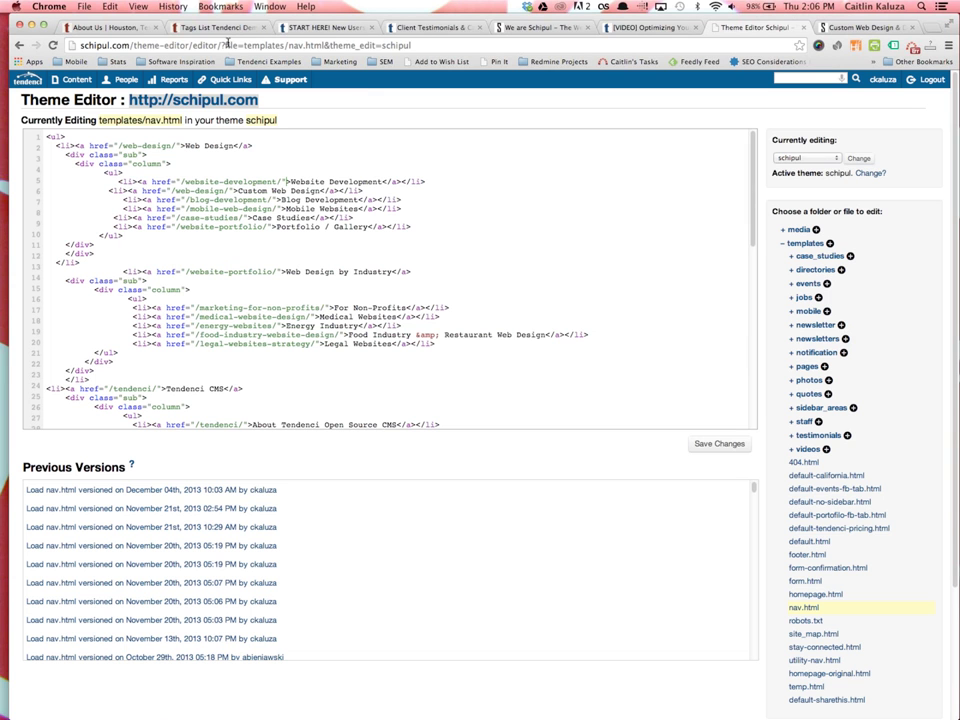
From the About Us page, open the Edit Nav editor above EVENTS for the Main Navigation
left_click(100, 27)
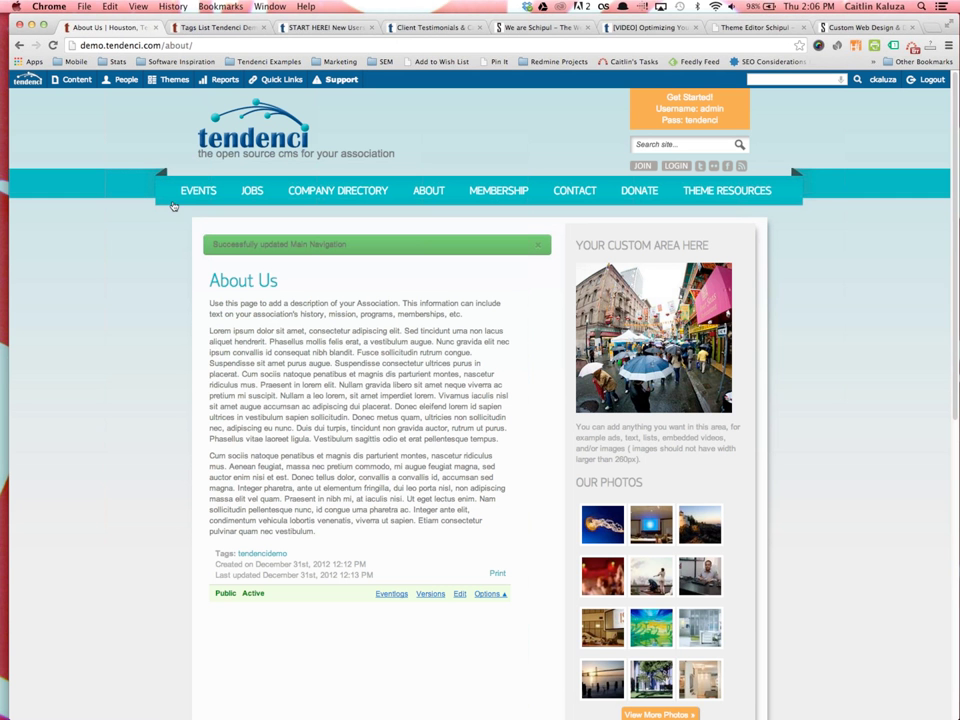
mouse_move(180, 182)
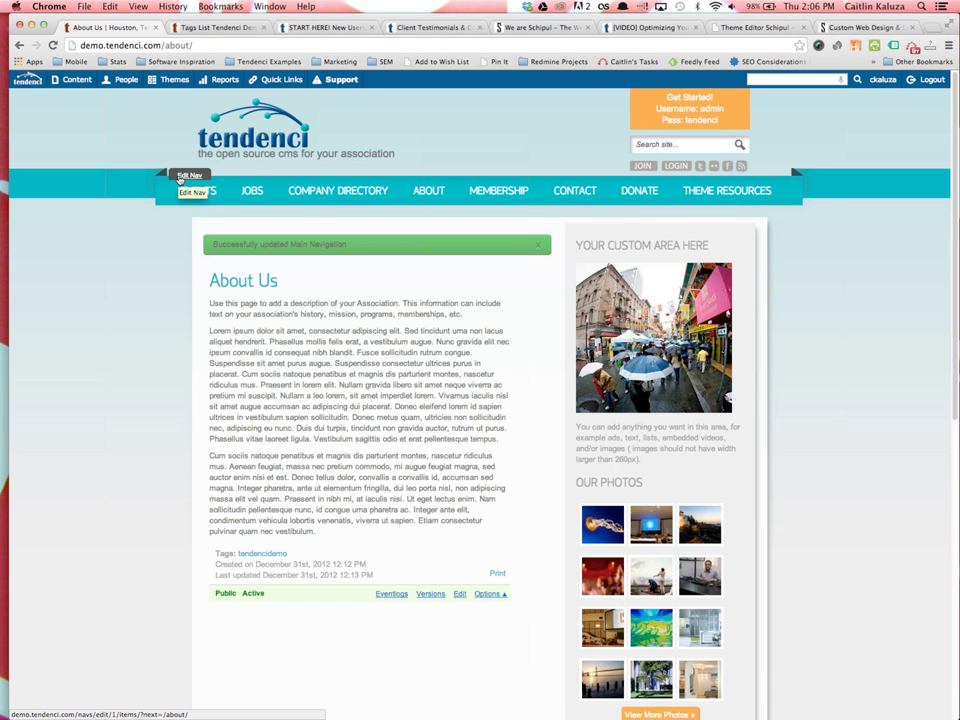
left_click(185, 176)
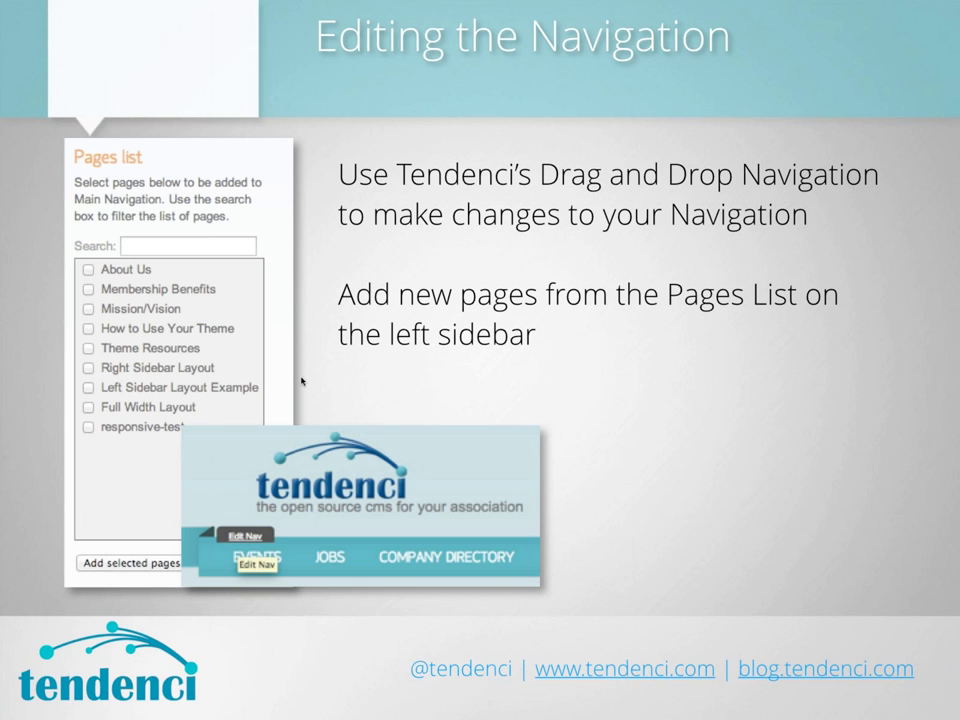
Advance the presentation one slide, to the Articles Module slide
key("Right")
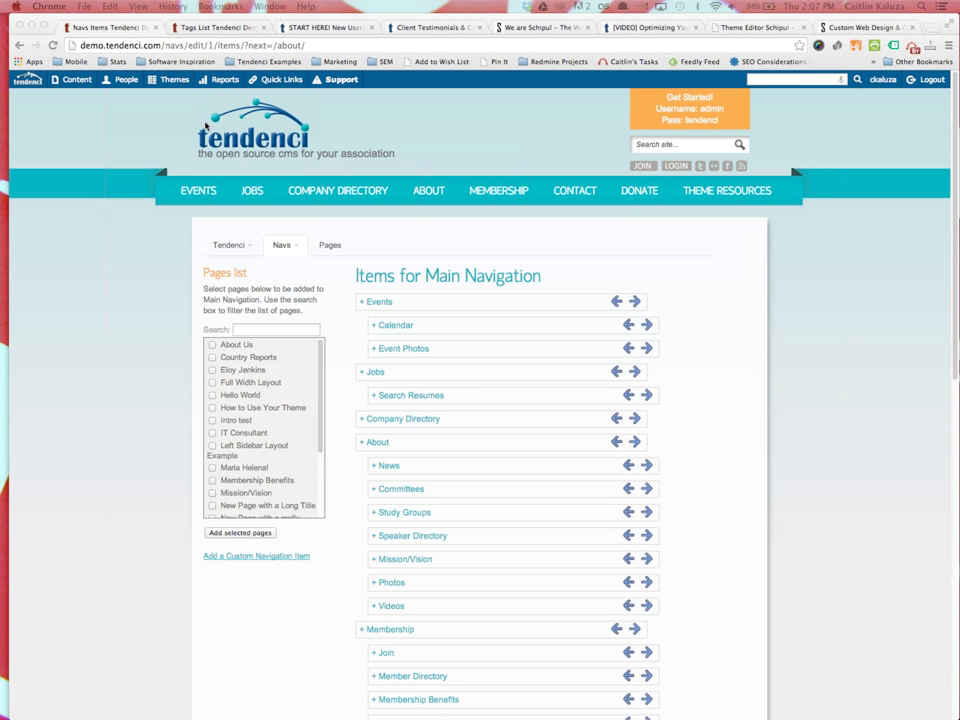
Return to the home page and open the full news listing of 7 stories via View More News
left_click(290, 143)
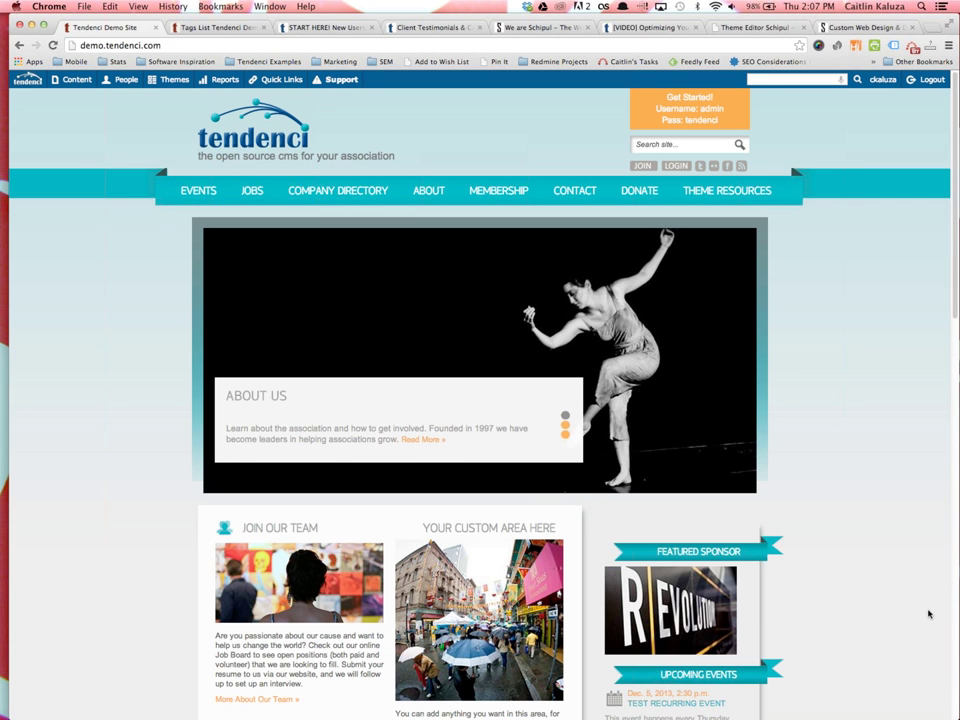
scroll(910, 634, "down", 5)
scroll(928, 627, "down", 2)
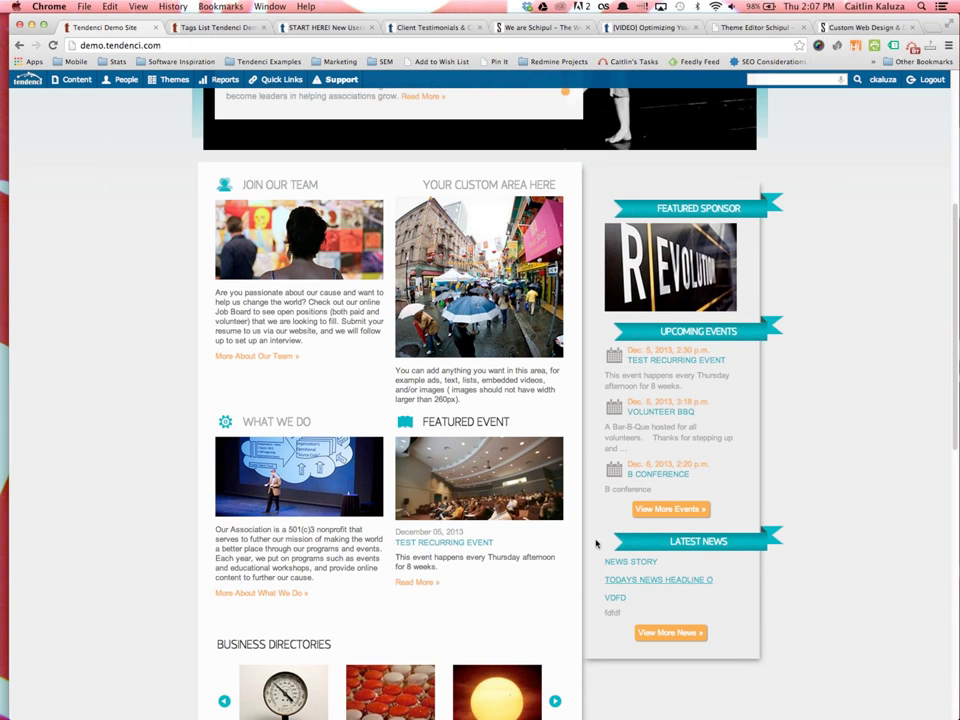
scroll(650, 587, "down", 7)
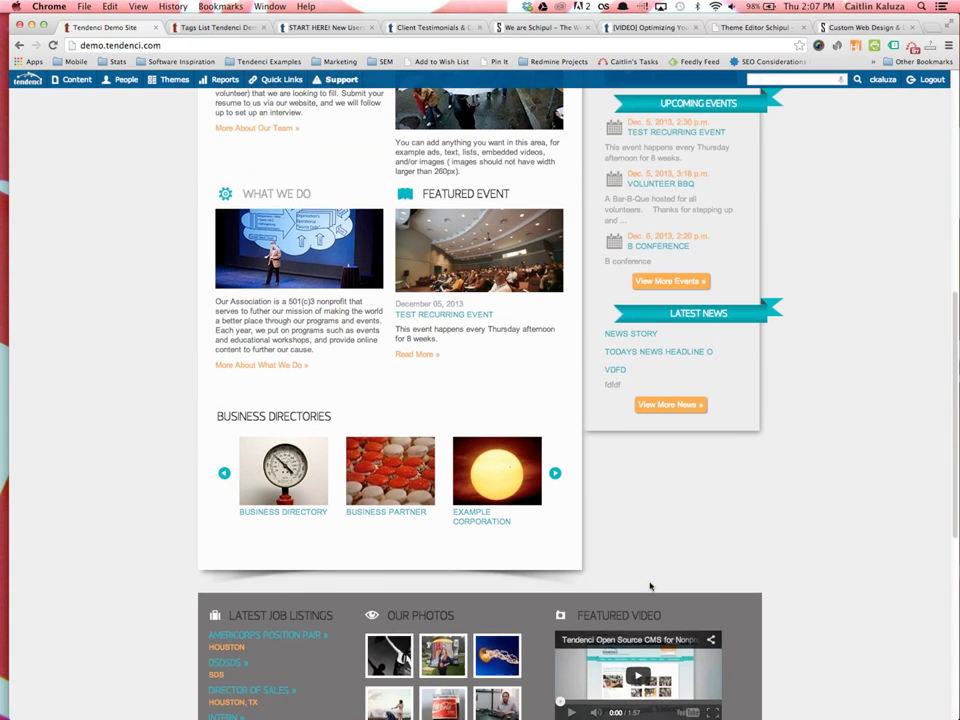
scroll(615, 467, "up", 3)
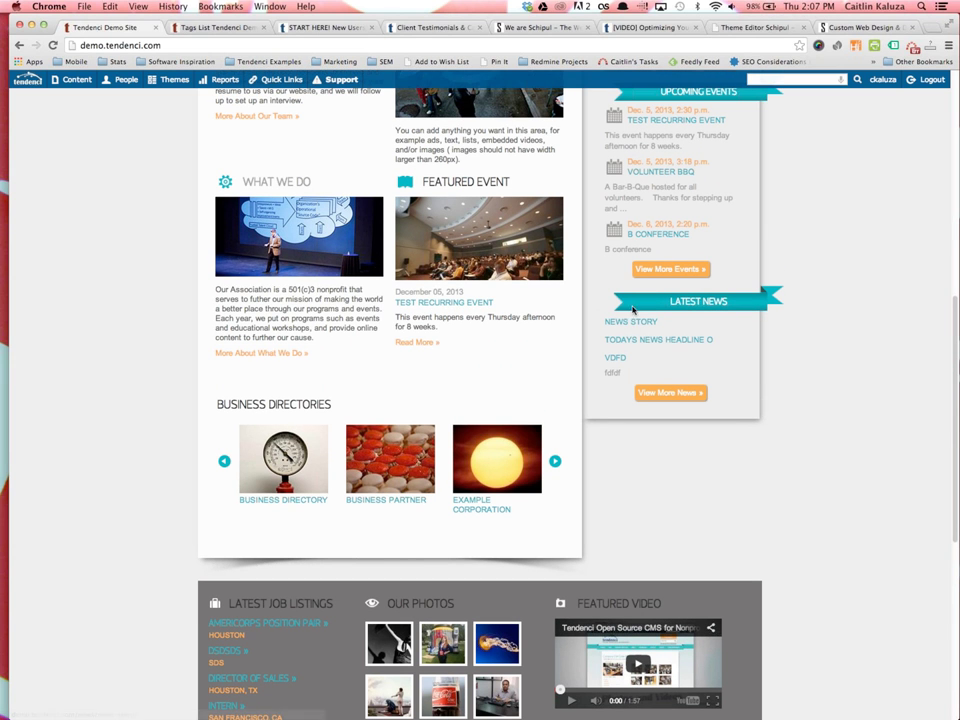
left_click(658, 394)
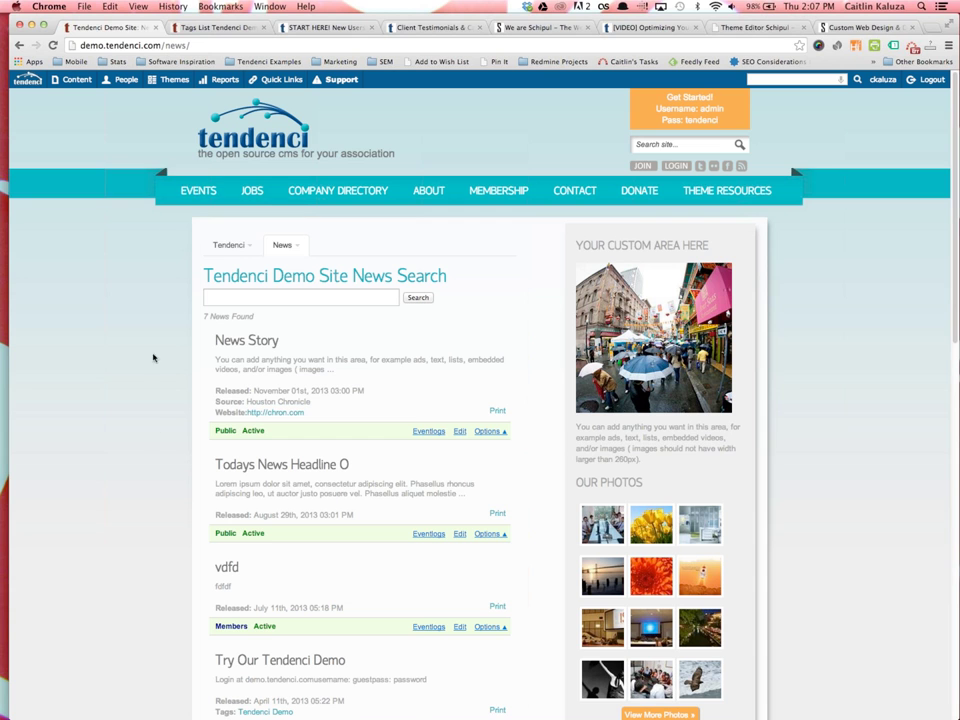
Open the News section options and bring up the Content apps menu in the admin bar
scroll(279, 602, "down", 3)
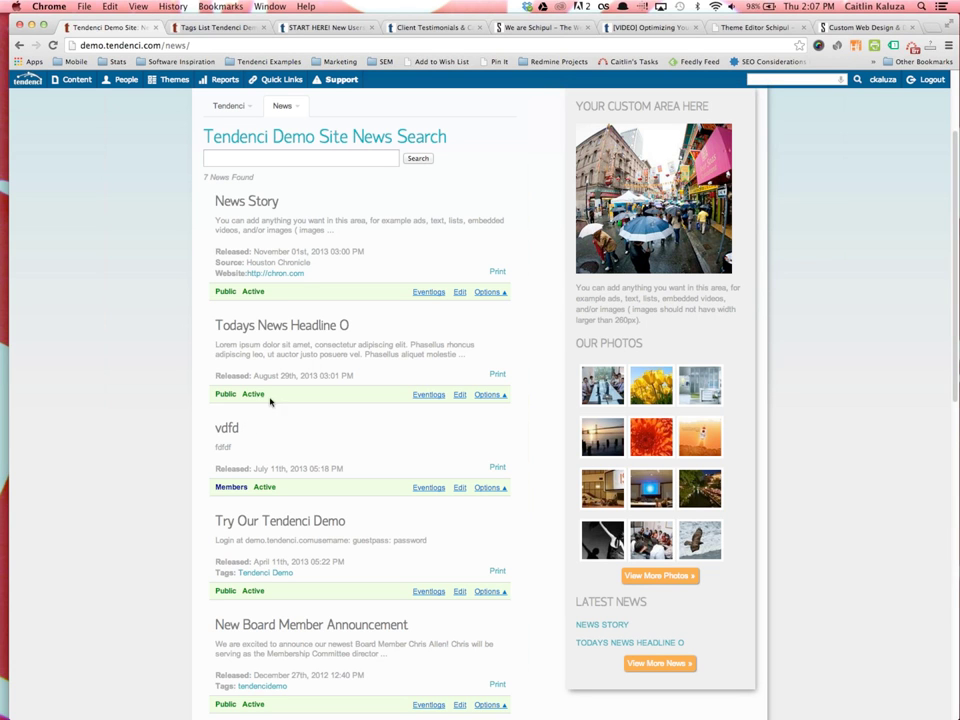
scroll(246, 368, "up", 2)
left_click(286, 214)
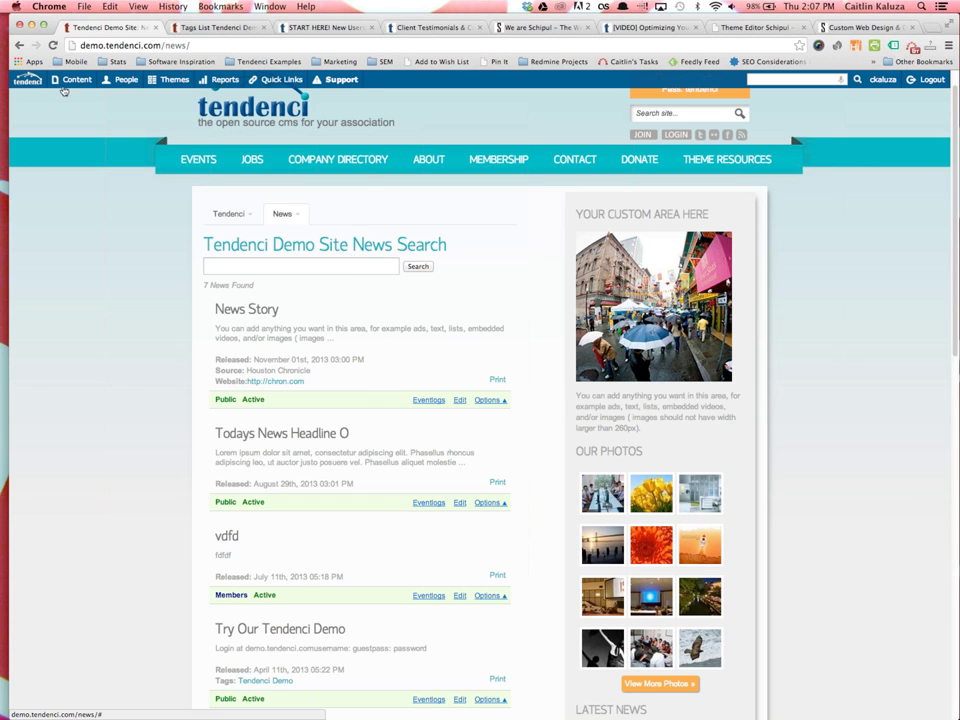
mouse_move(68, 80)
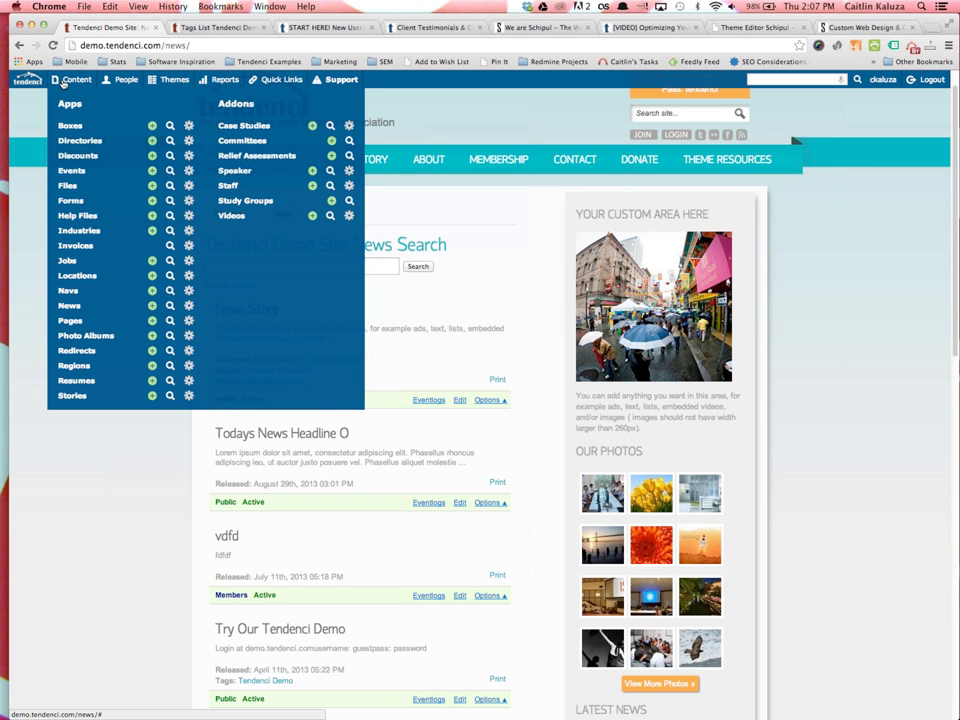
Start a new news story with the headline 'News Story'
left_click(152, 305)
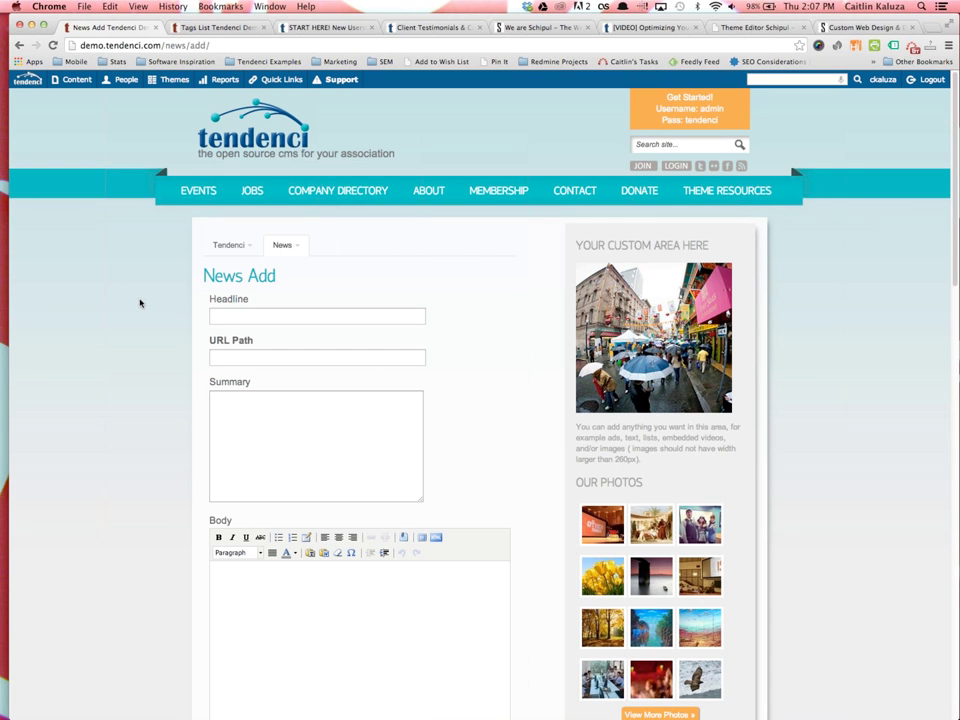
scroll(150, 310, "down", 1)
left_click_drag(262, 288, 206, 283)
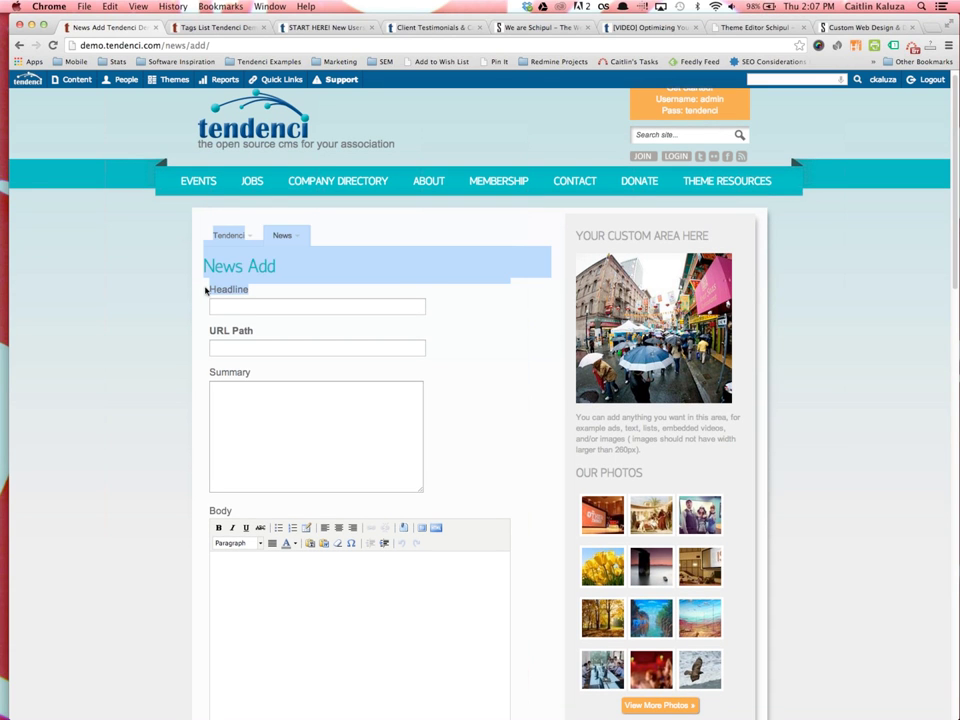
left_click(226, 302)
type("News Story")
key("Tab")
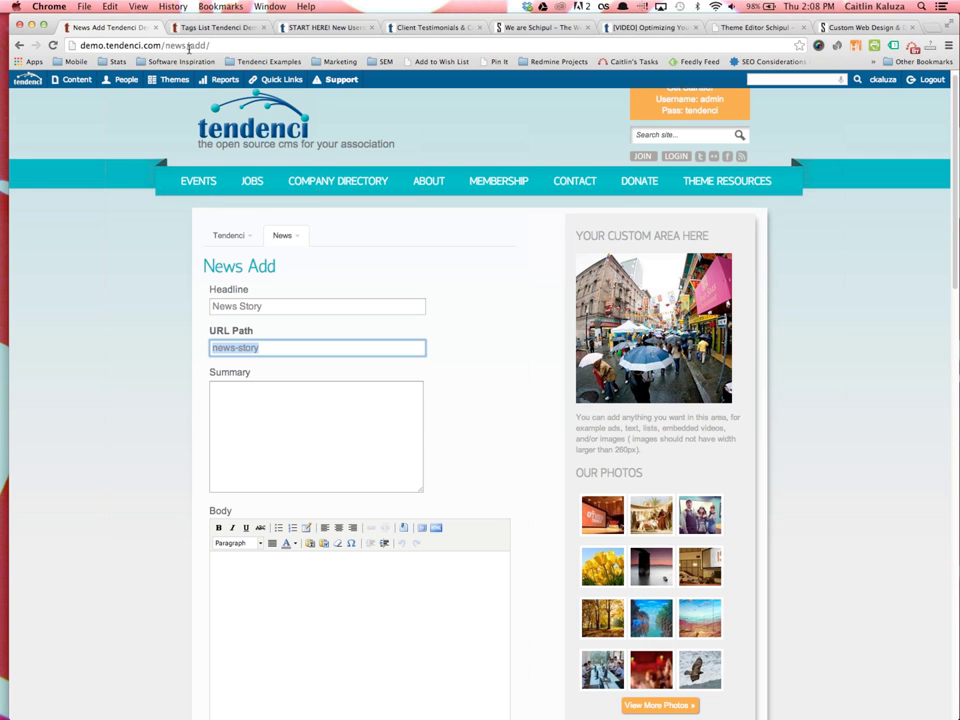
Replace the auto-filled URL path with 'training-story' and move to the Summary field
triple_click(225, 347)
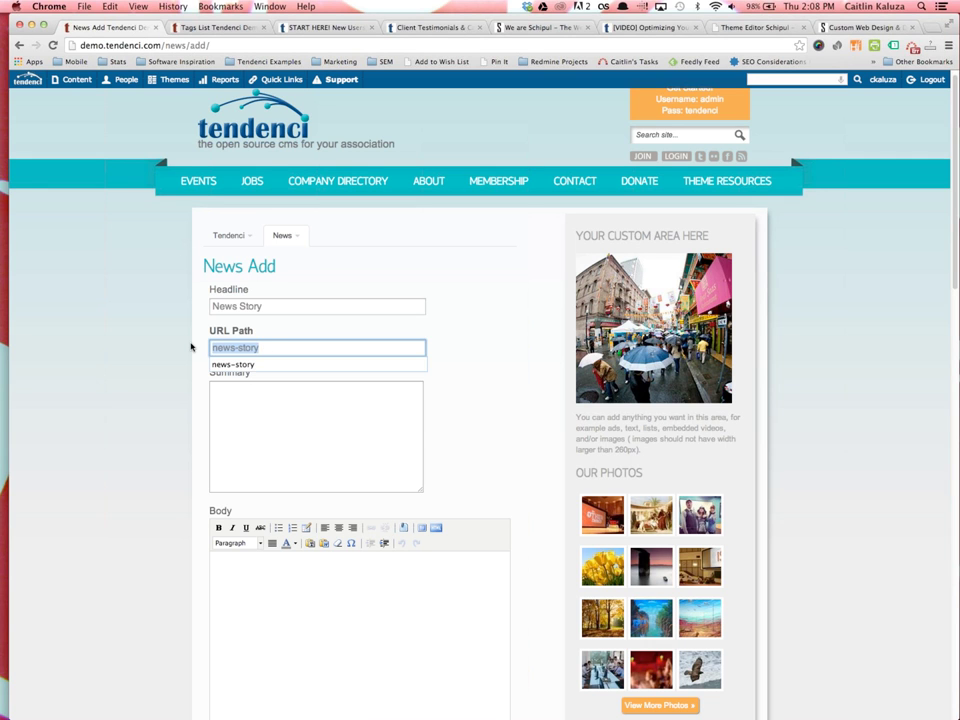
type("sto")
key("BackSpace")
key("BackSpace")
key("BackSpace")
type("training-story")
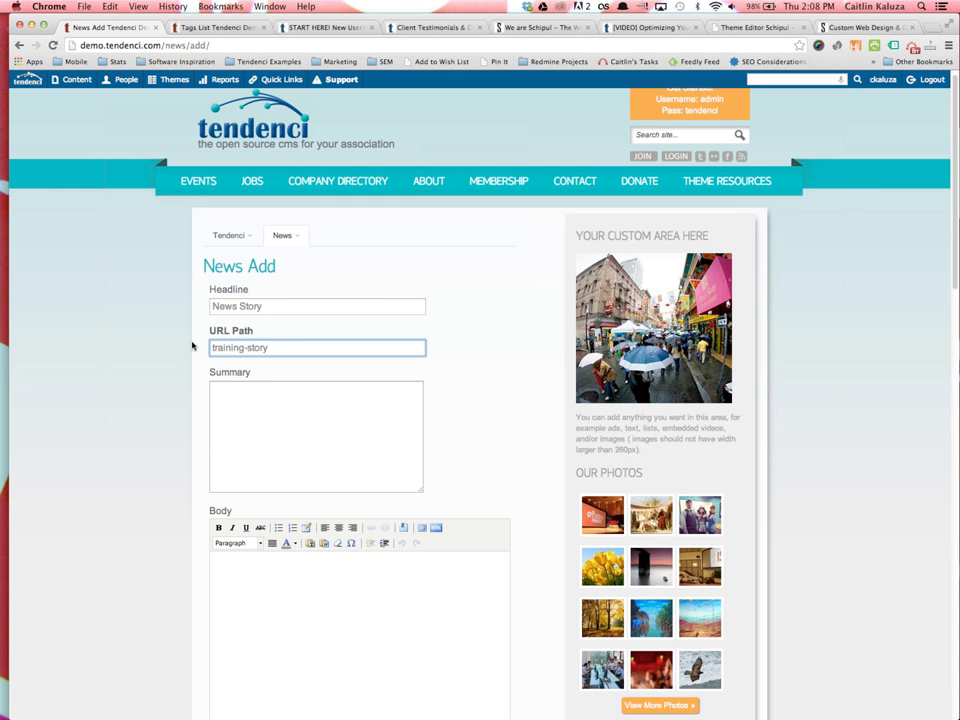
left_click(236, 447)
scroll(238, 440, "down", 3)
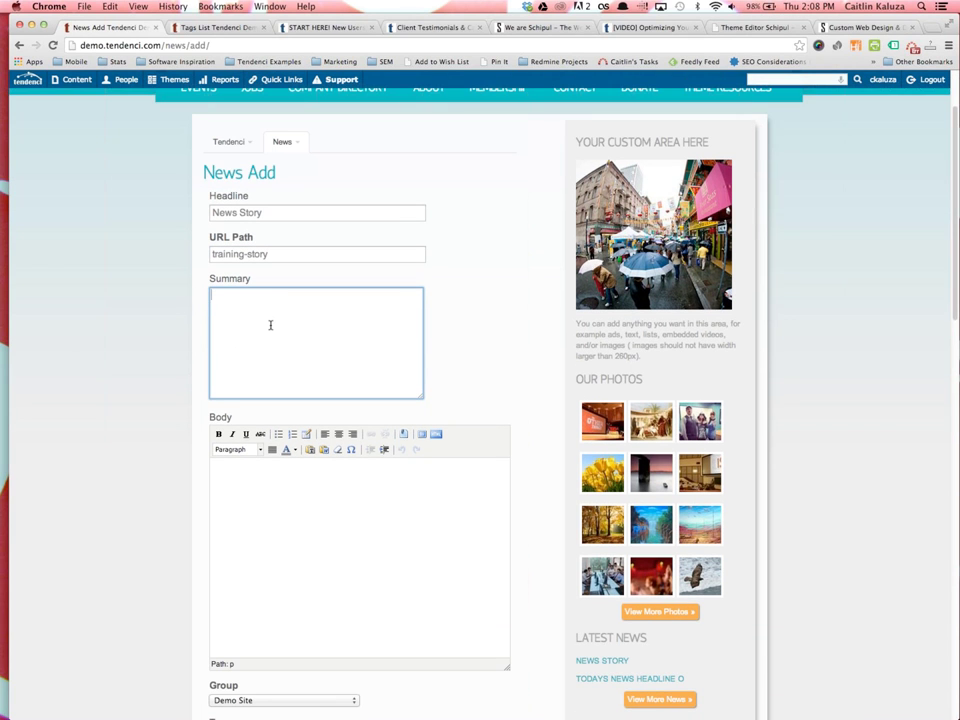
Open the news list in a new tab and select excerpt text from the listed stories
mouse_move(176, 80)
right_click(667, 705)
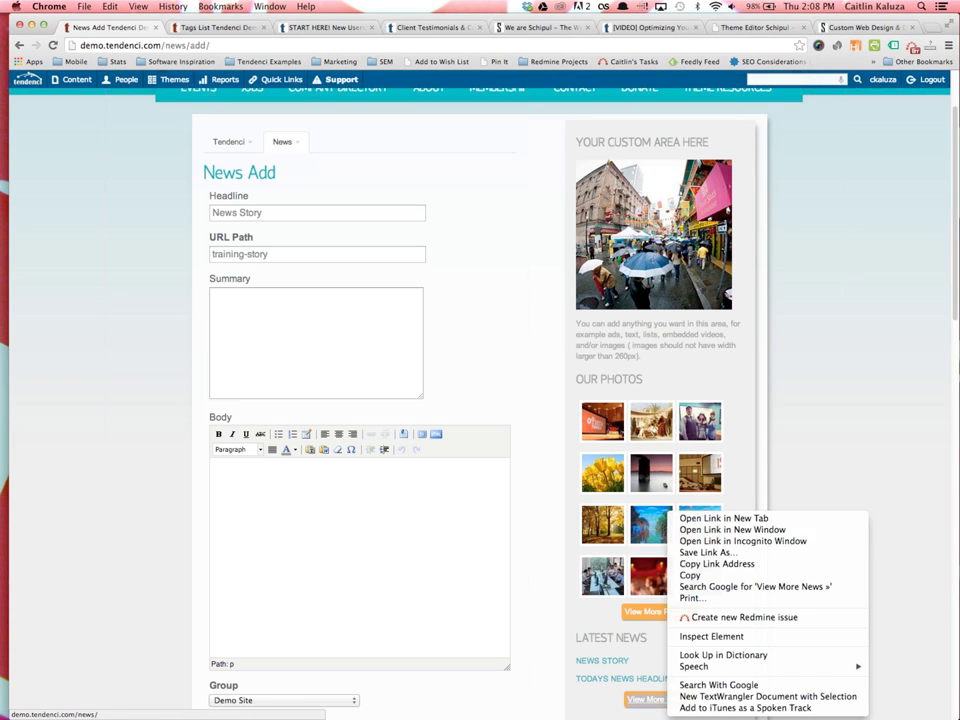
left_click(700, 518)
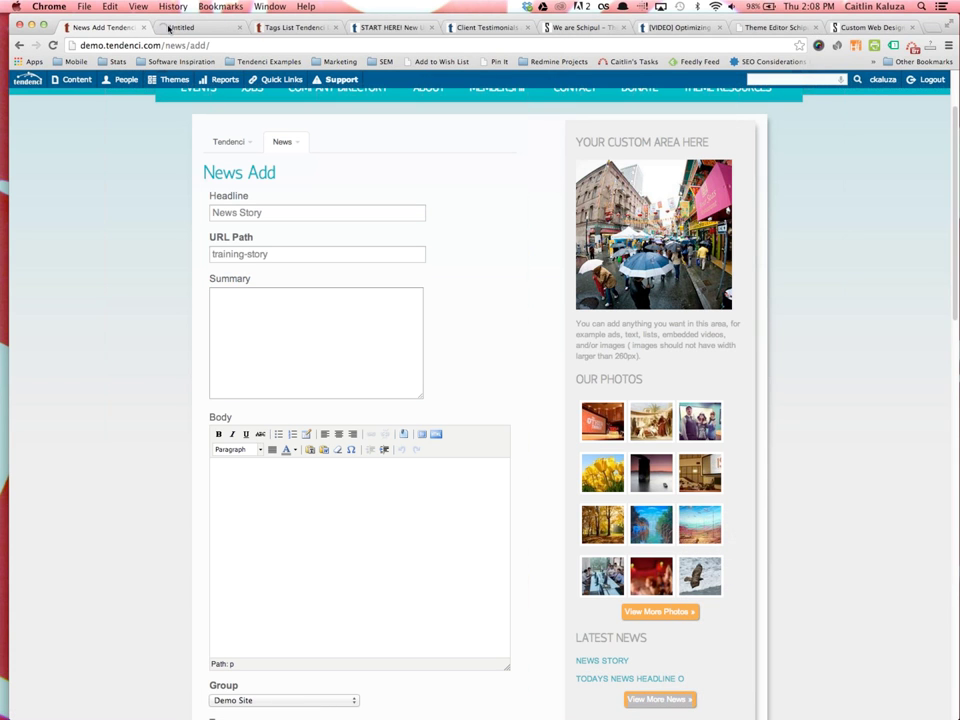
left_click(171, 28)
left_click_drag(219, 360, 330, 370)
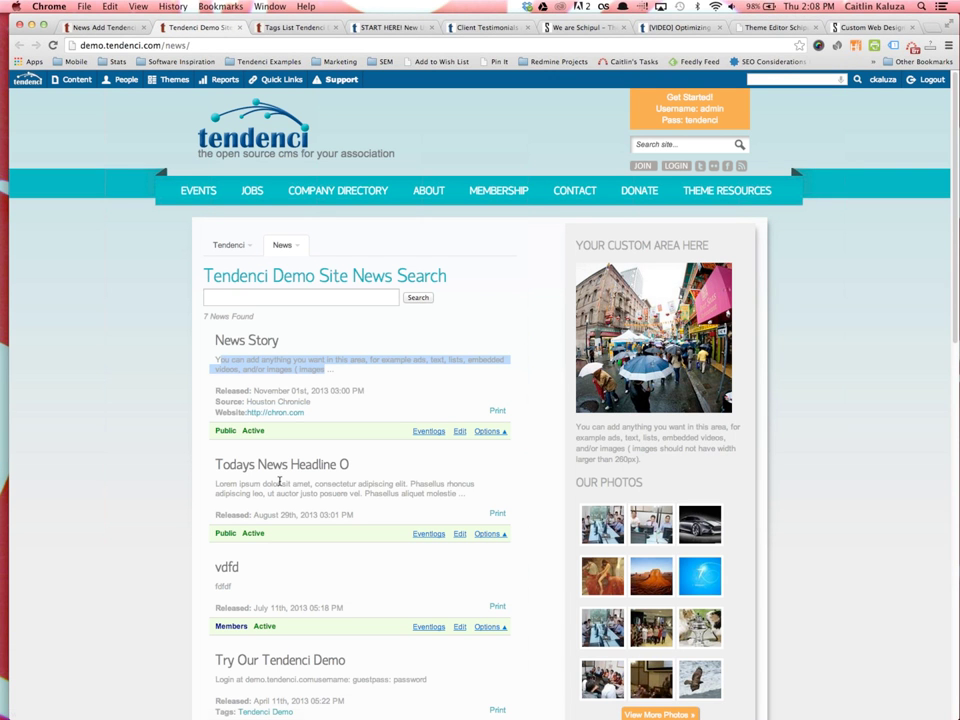
left_click_drag(281, 484, 298, 494)
left_click(99, 28)
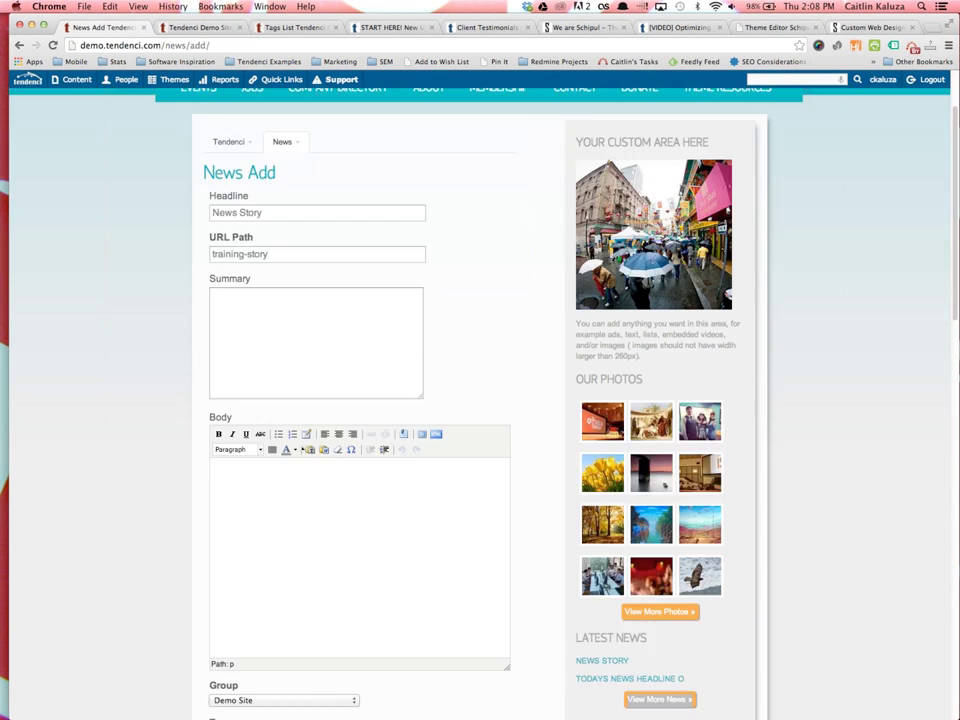
Copy the Todays News Headline O article paragraph and paste it into the story's Body editor
left_click(292, 336)
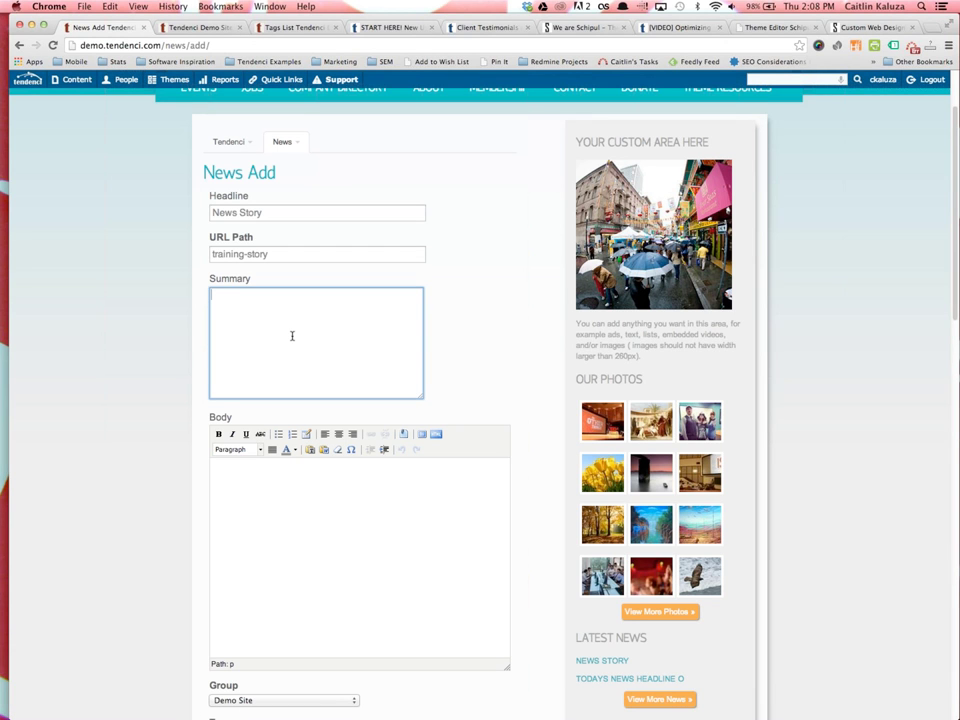
left_click(341, 489)
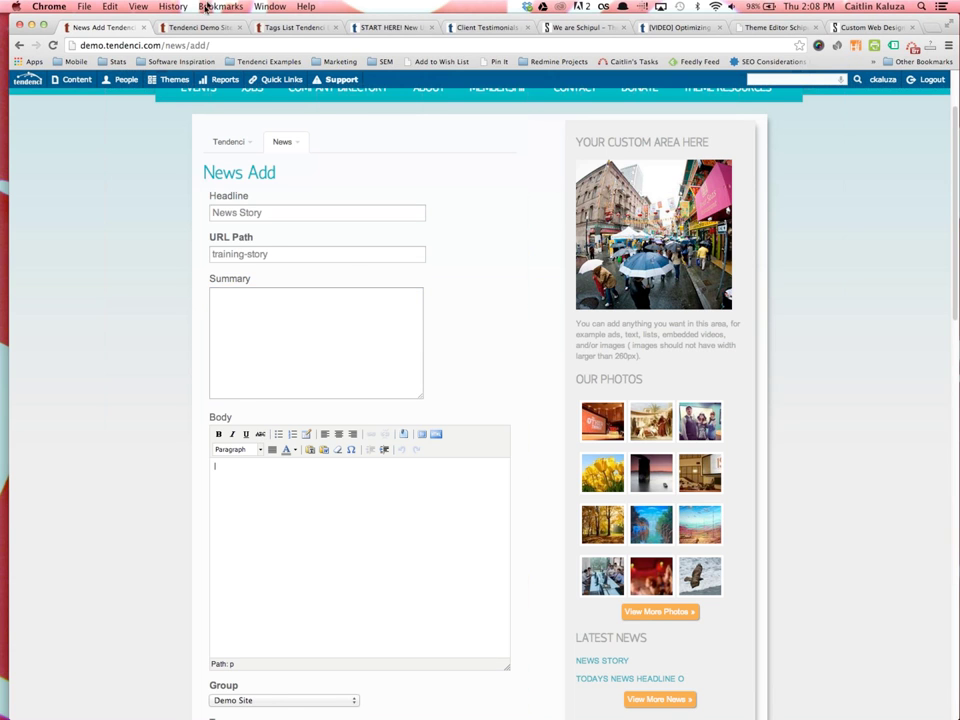
left_click(195, 28)
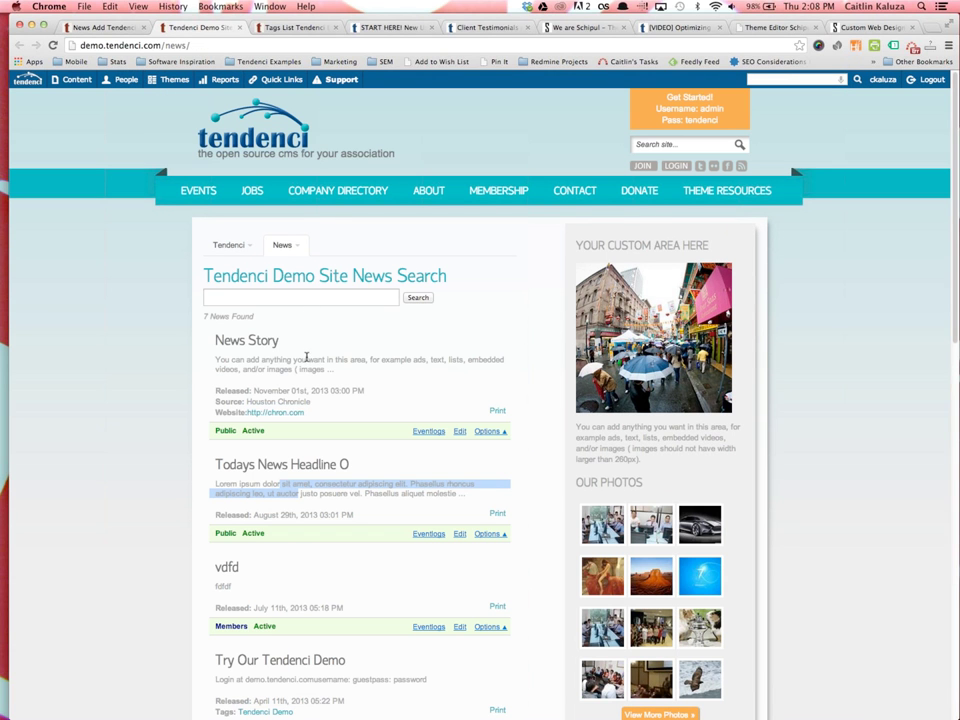
left_click(277, 470)
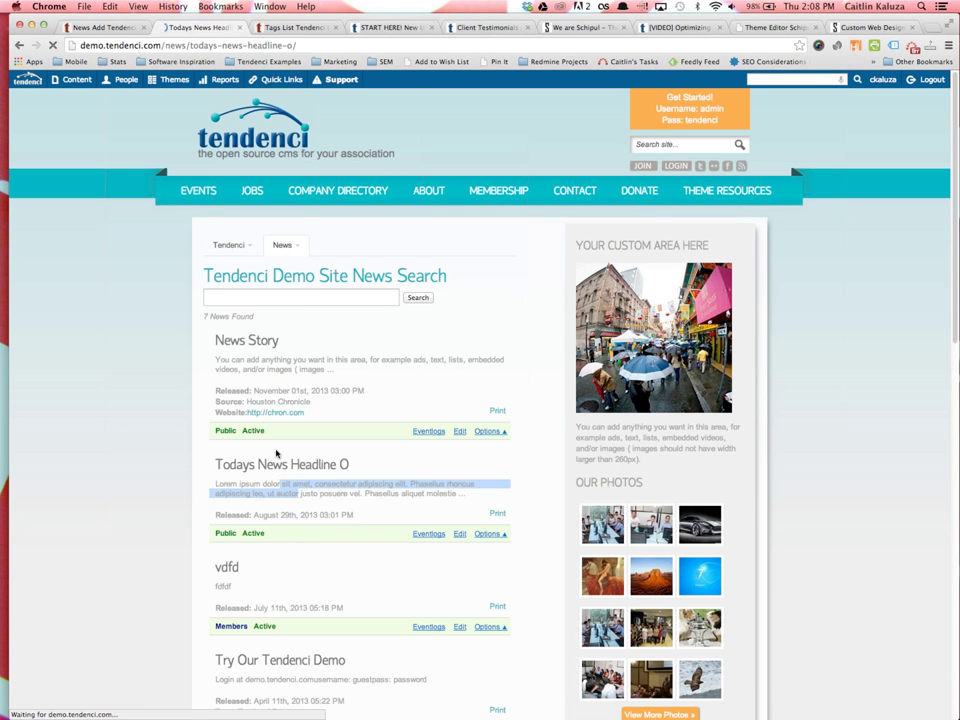
left_click_drag(209, 298, 363, 376)
key("super+c")
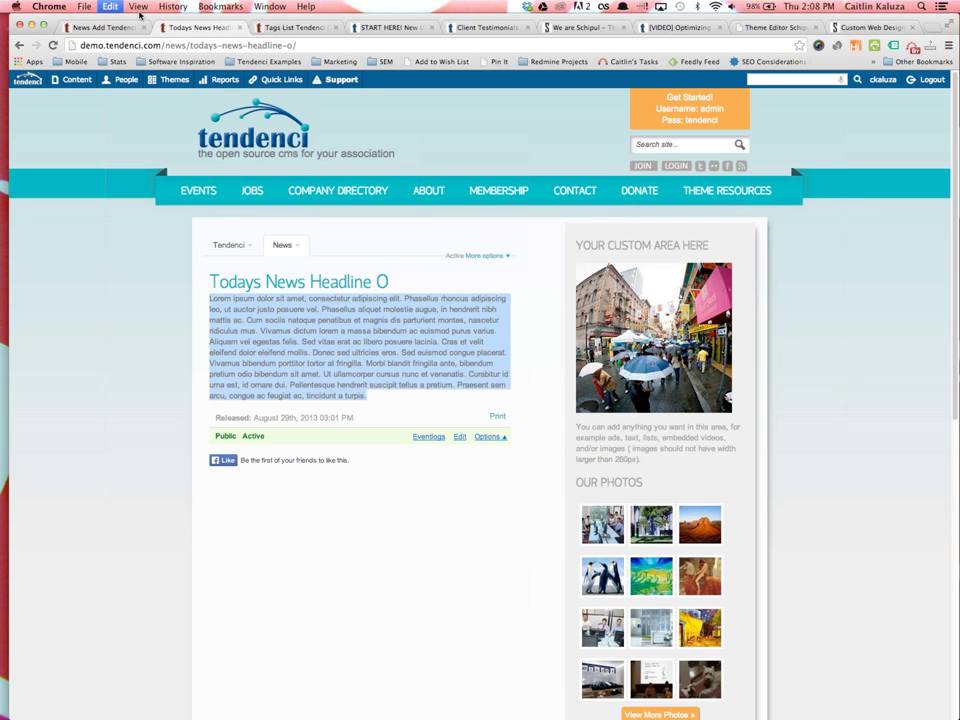
key("super+alt+Left")
key("super+v")
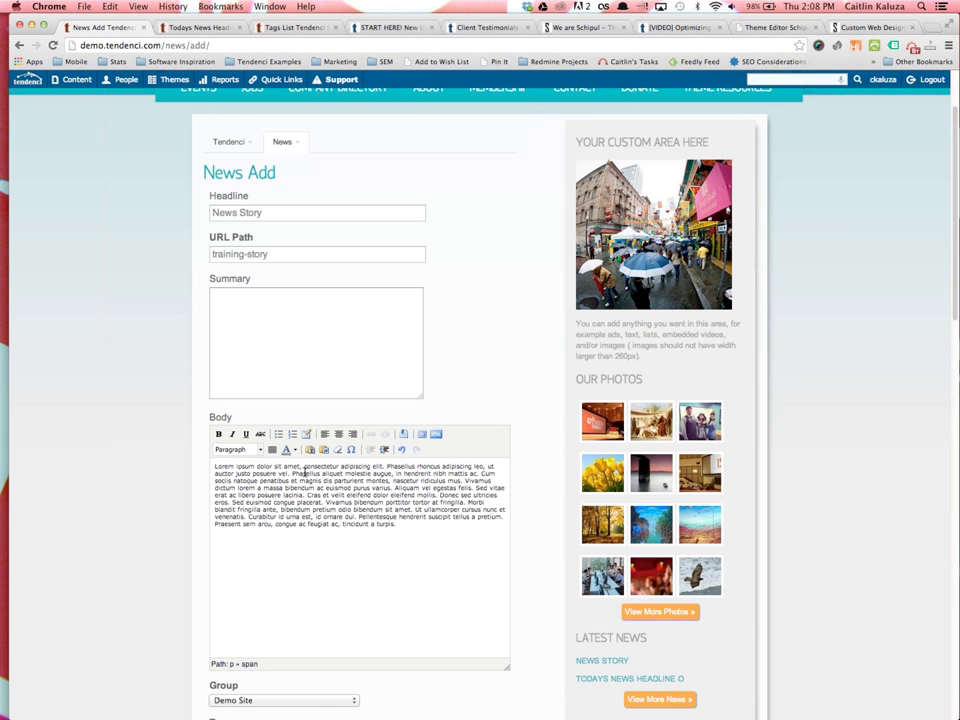
scroll(410, 471, "down", 5)
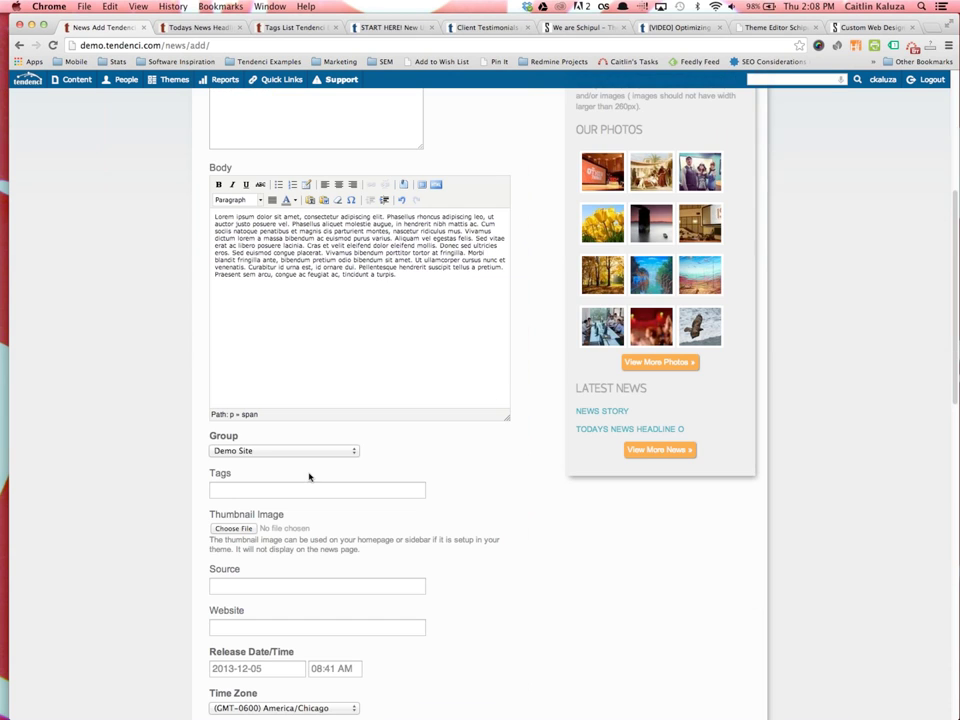
scroll(352, 467, "down", 1)
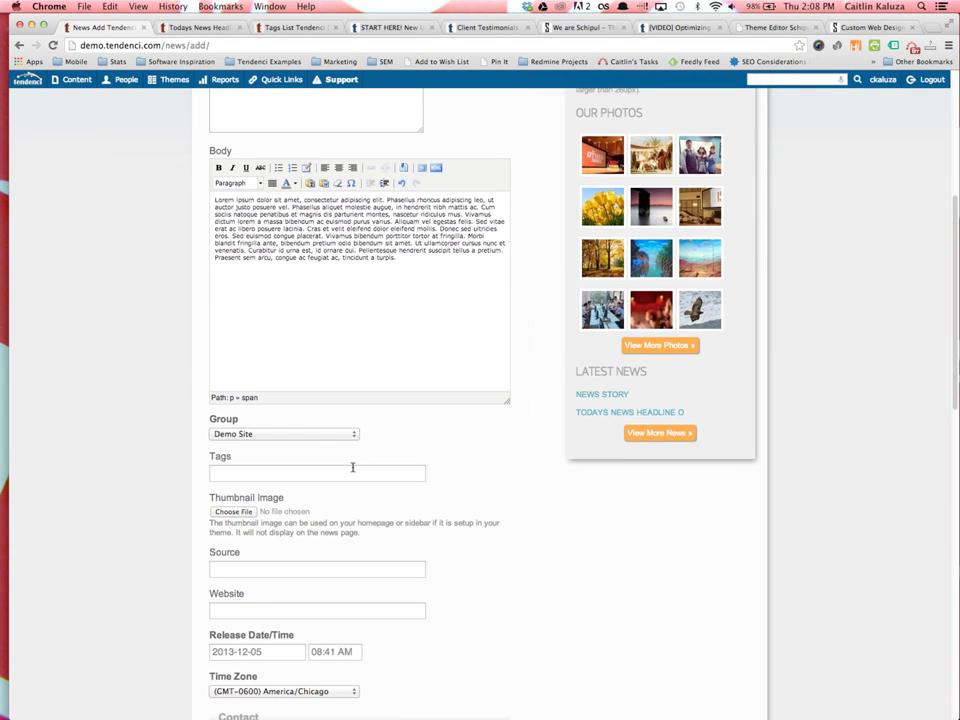
scroll(352, 476, "down", 2)
scroll(302, 520, "down", 1)
left_click(258, 457)
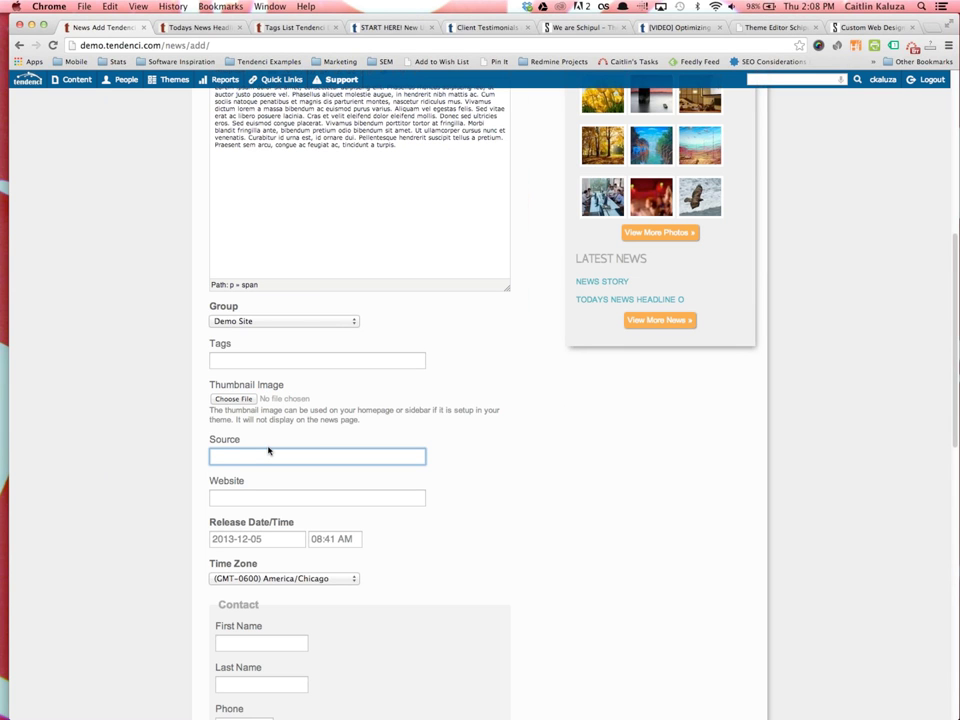
type("Houston Chro")
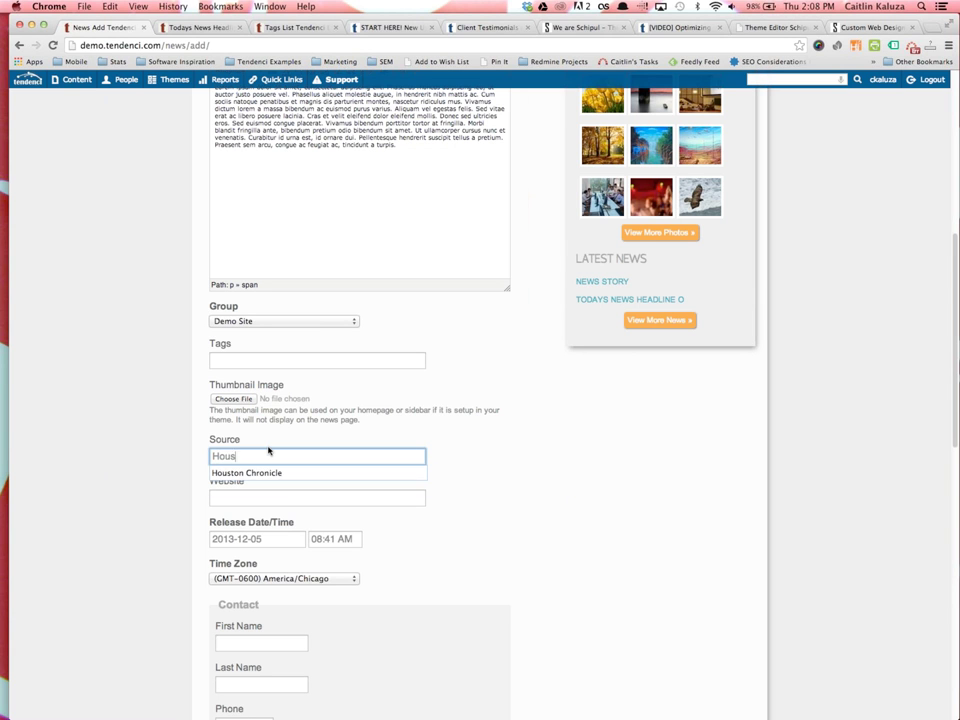
key("BackSpace")
key("BackSpace")
type("ronicle")
key("Tab")
type("htt")
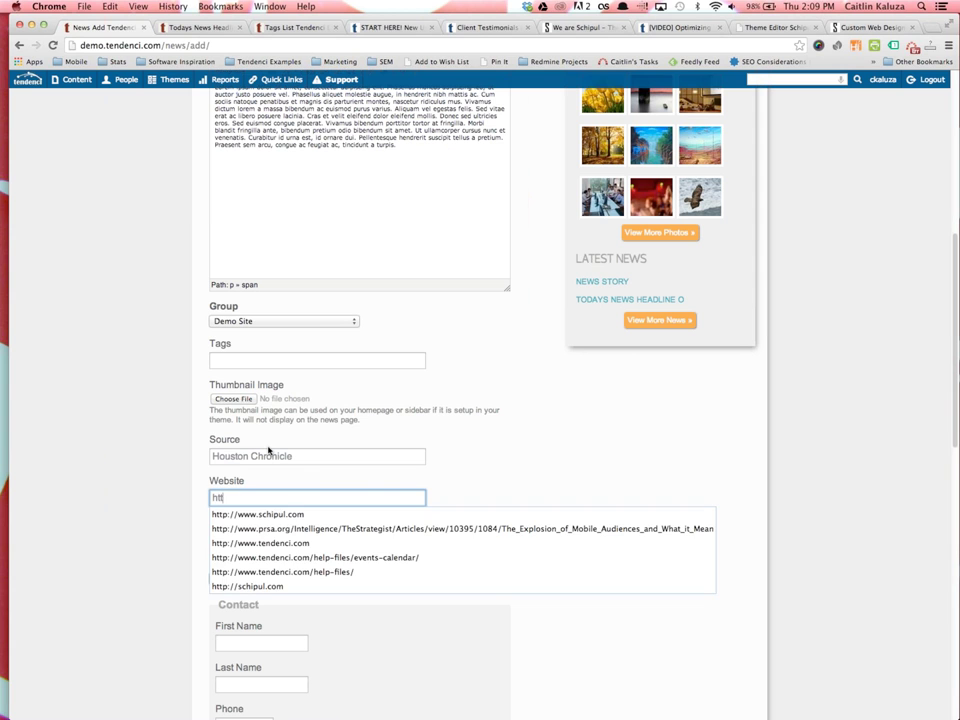
type("p://chron.com")
key("Tab")
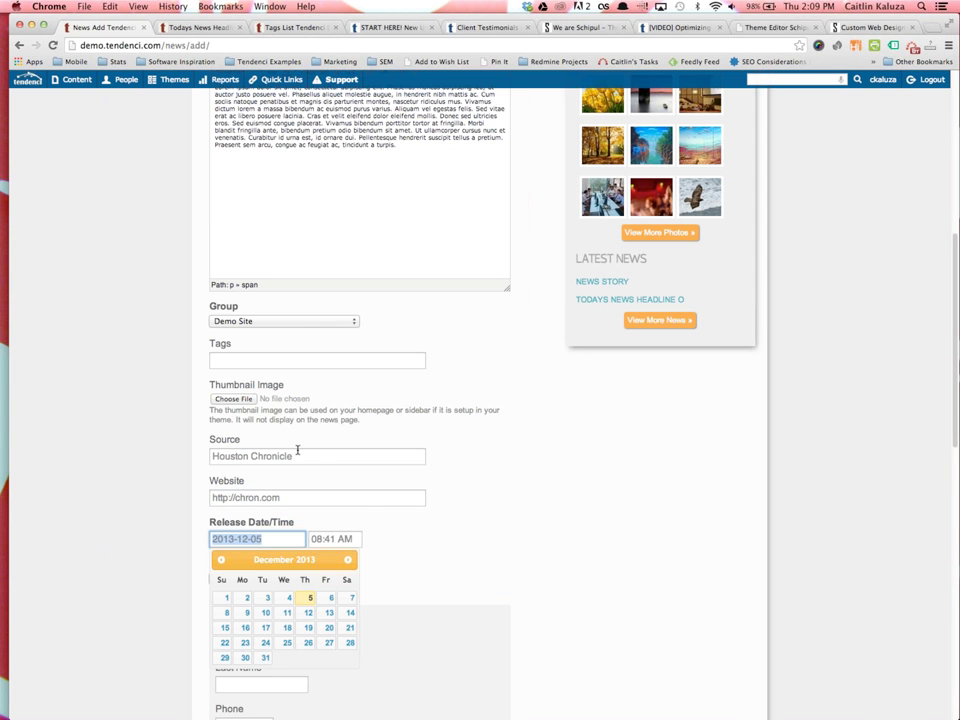
Set the release date to November 29, 2013 at 09:00 AM
scroll(400, 560, "down", 2)
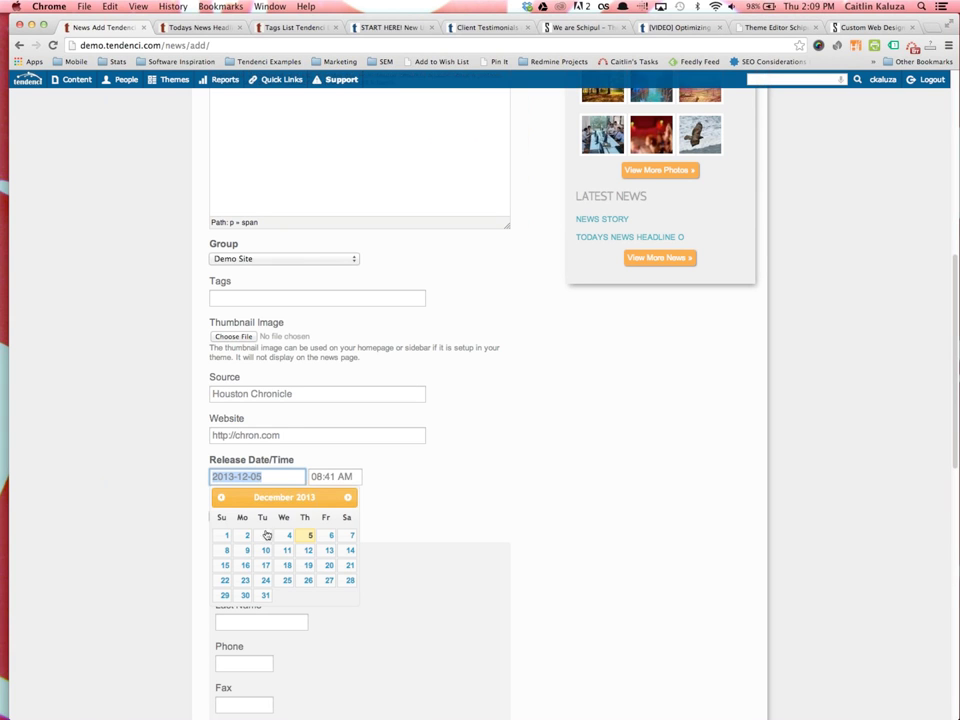
left_click(219, 497)
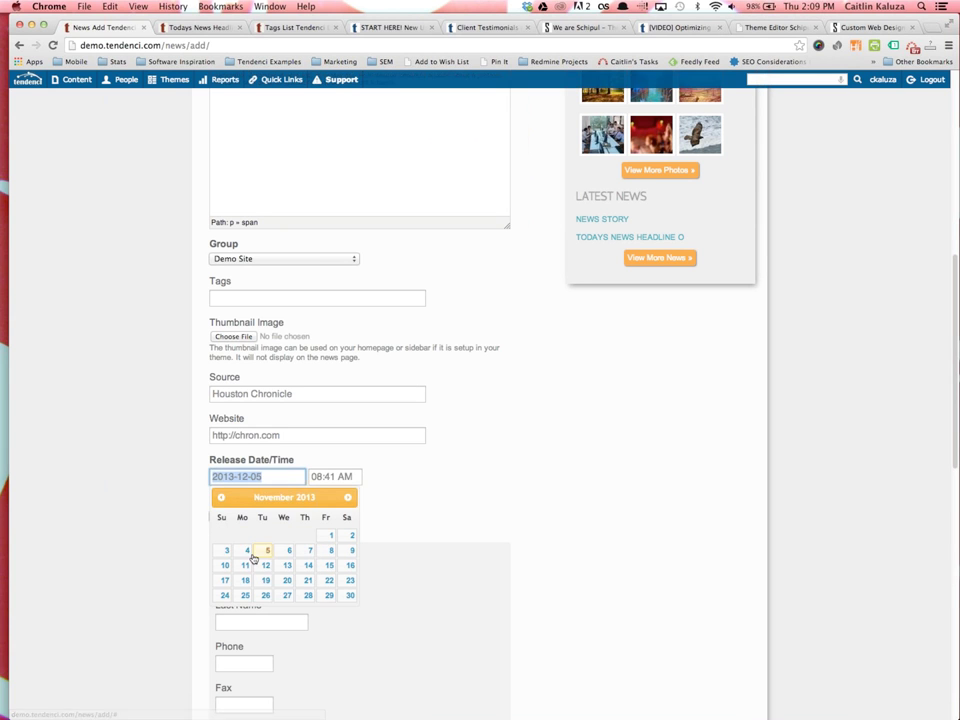
left_click(328, 595)
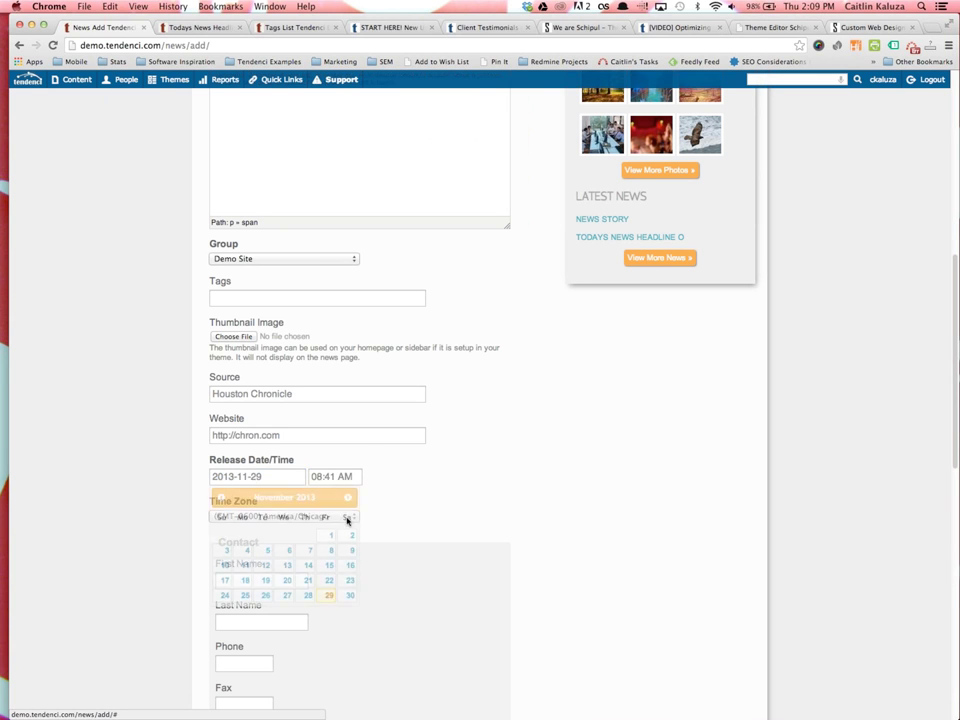
left_click(298, 476)
left_click(336, 478)
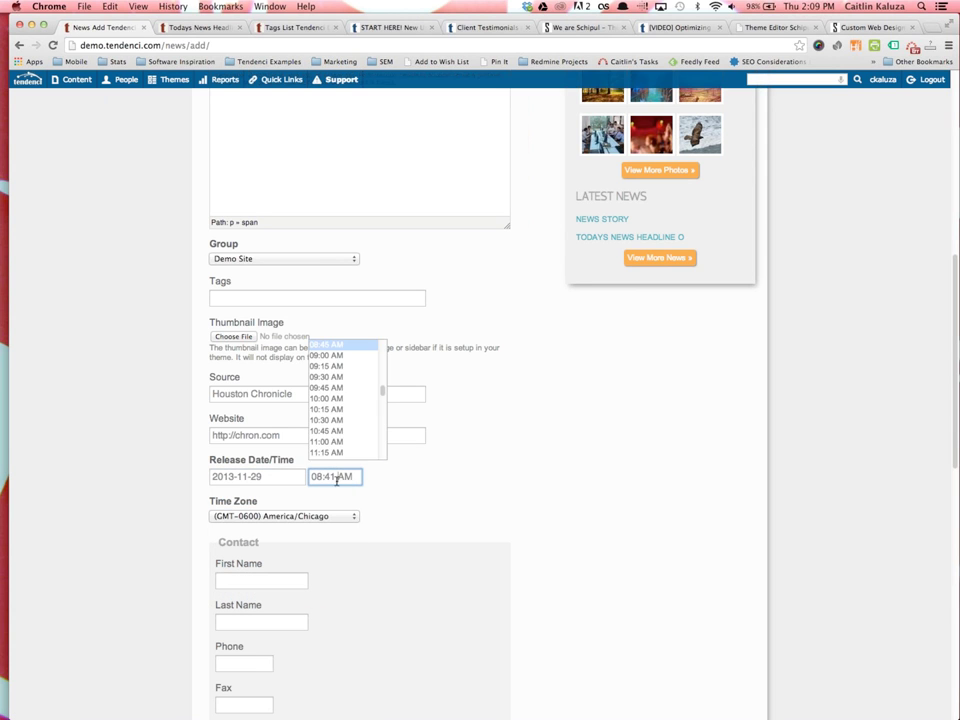
left_click(336, 368)
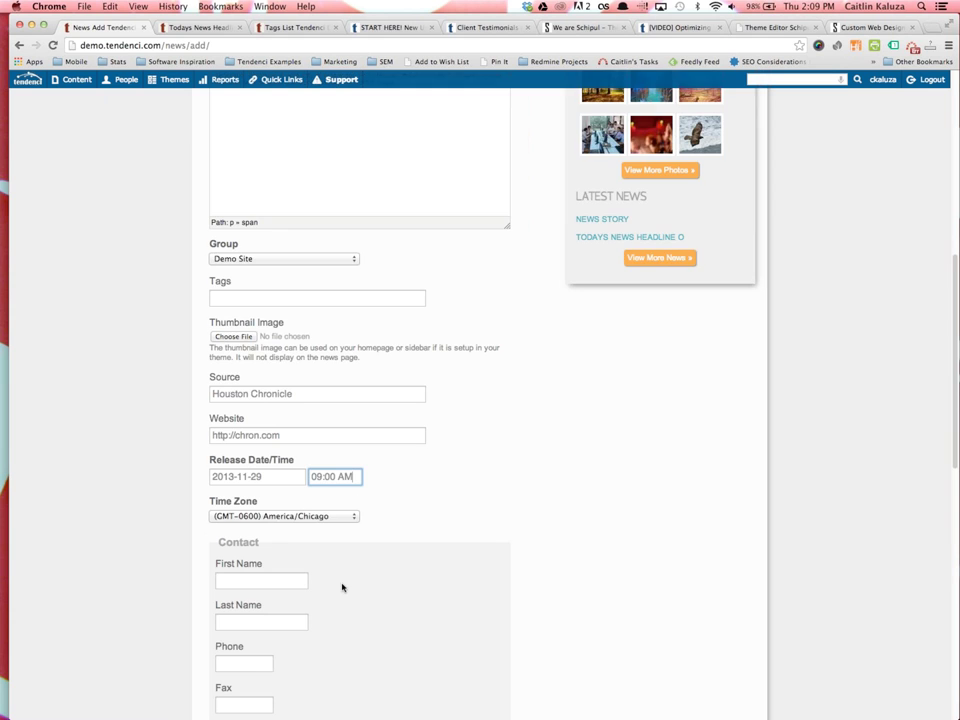
Save the story with Add News and go to the list of all news stories
scroll(300, 450, "down", 5)
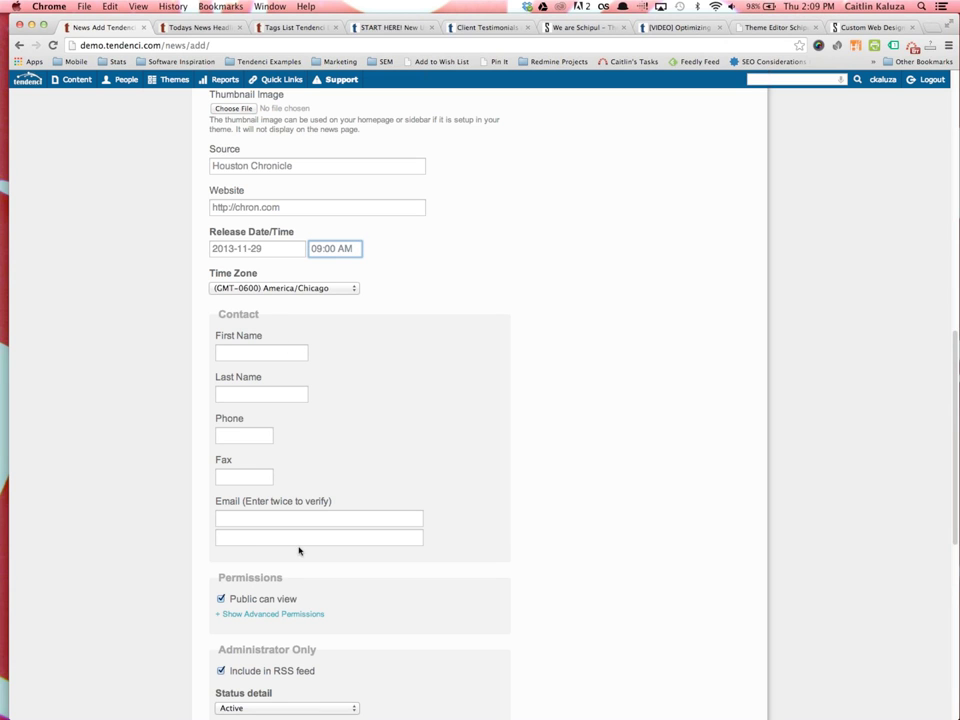
scroll(317, 465, "down", 2)
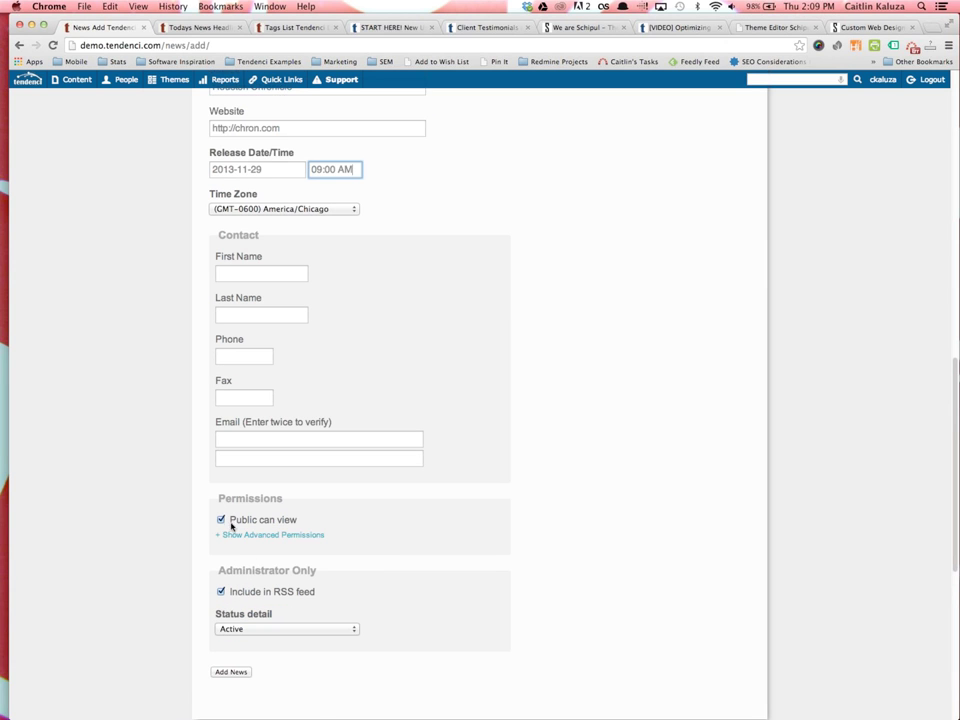
scroll(221, 534, "down", 2)
left_click(231, 617)
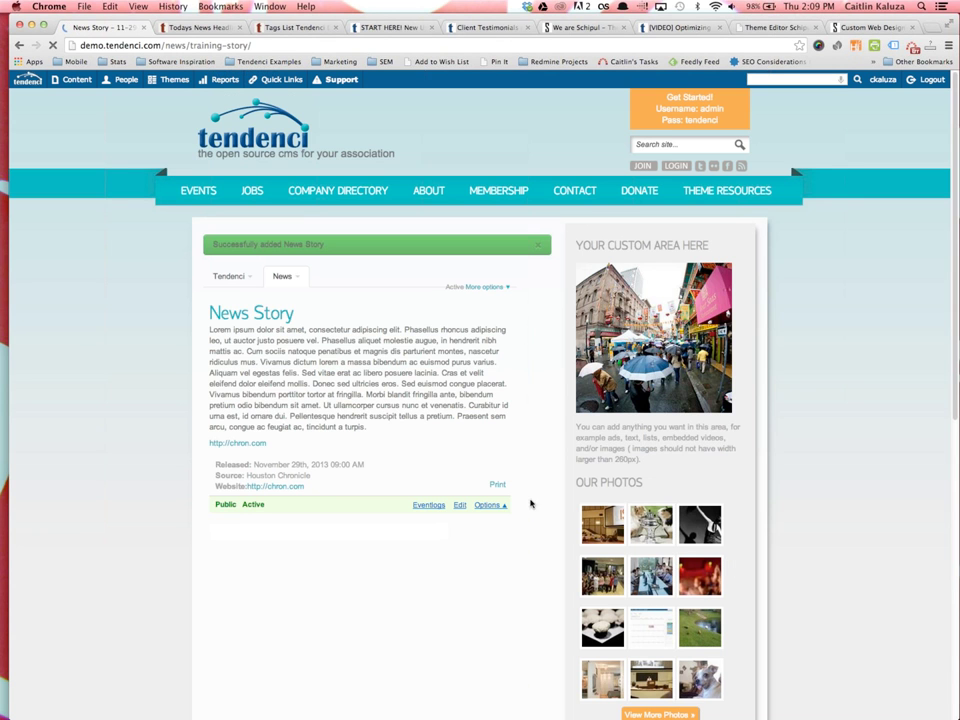
left_click(280, 276)
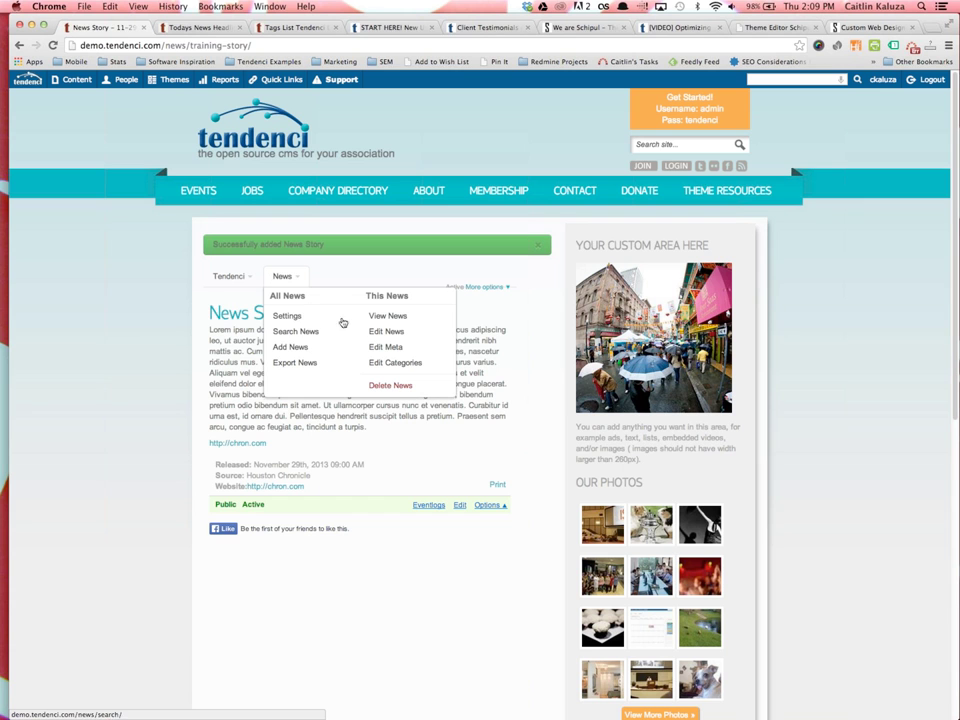
left_click(308, 333)
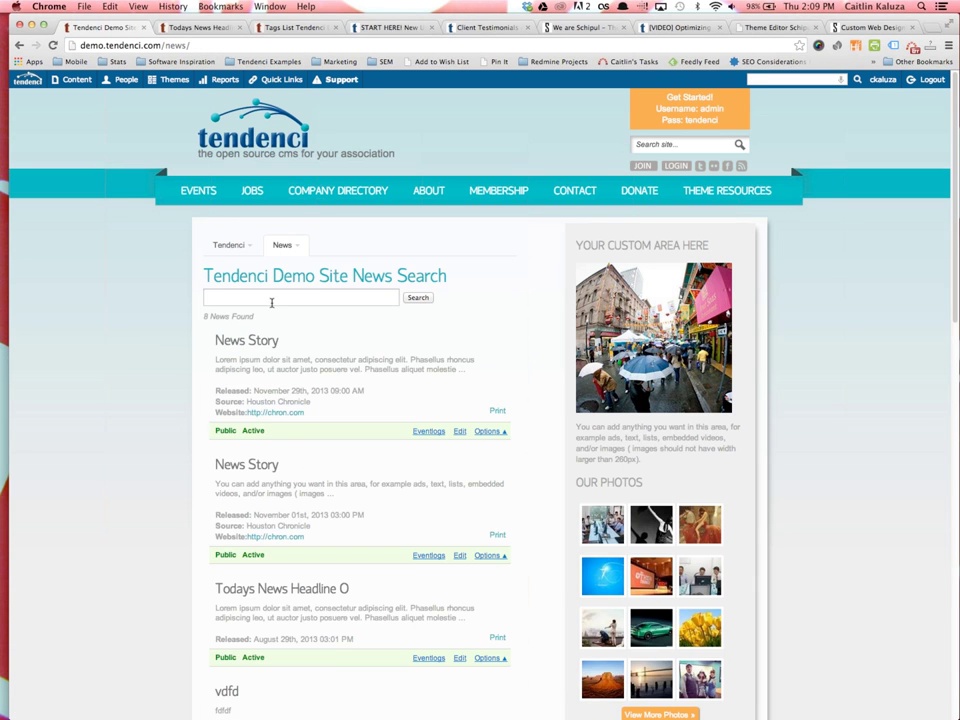
Highlight the new story's November 29th, 2013 release date and scroll through the 8 listed stories
left_click_drag(399, 390, 254, 388)
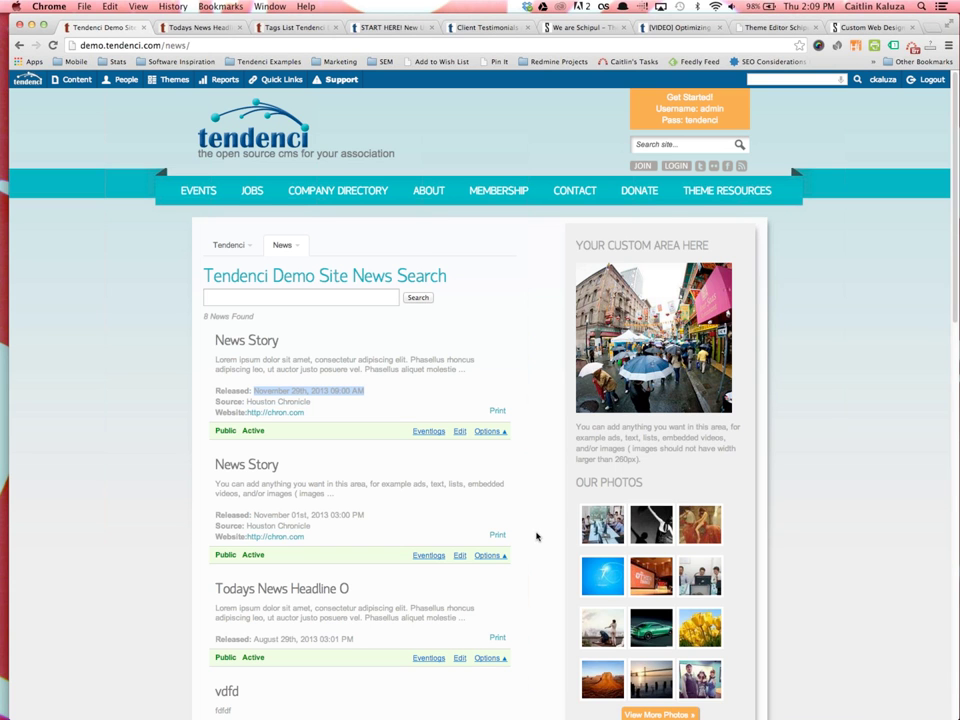
scroll(536, 537, "down", 5)
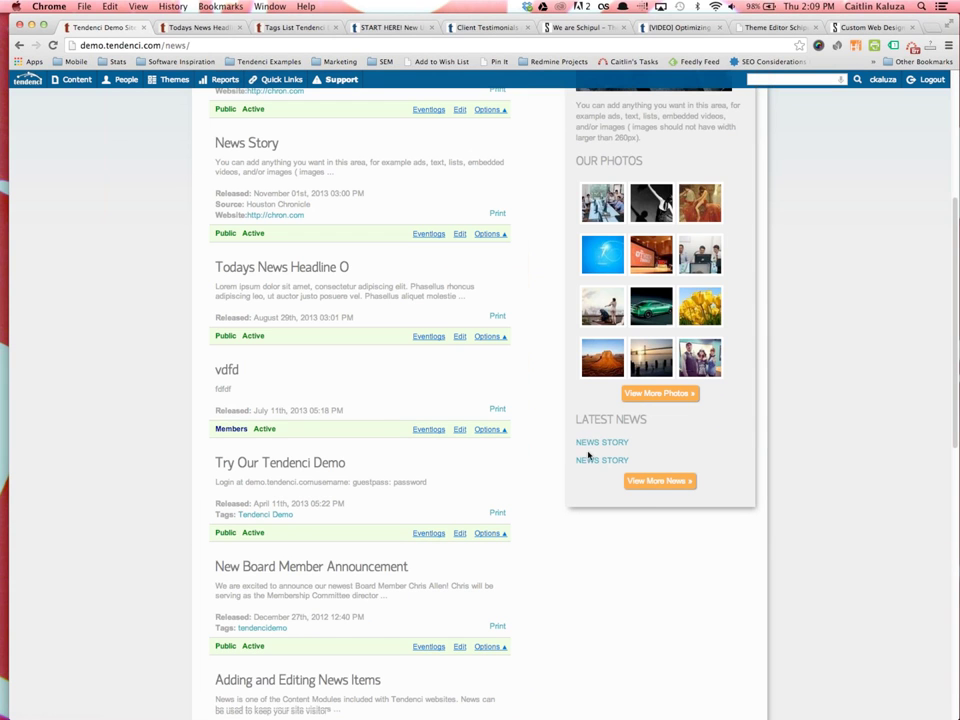
scroll(295, 210, "up", 2)
scroll(300, 330, "up", 1)
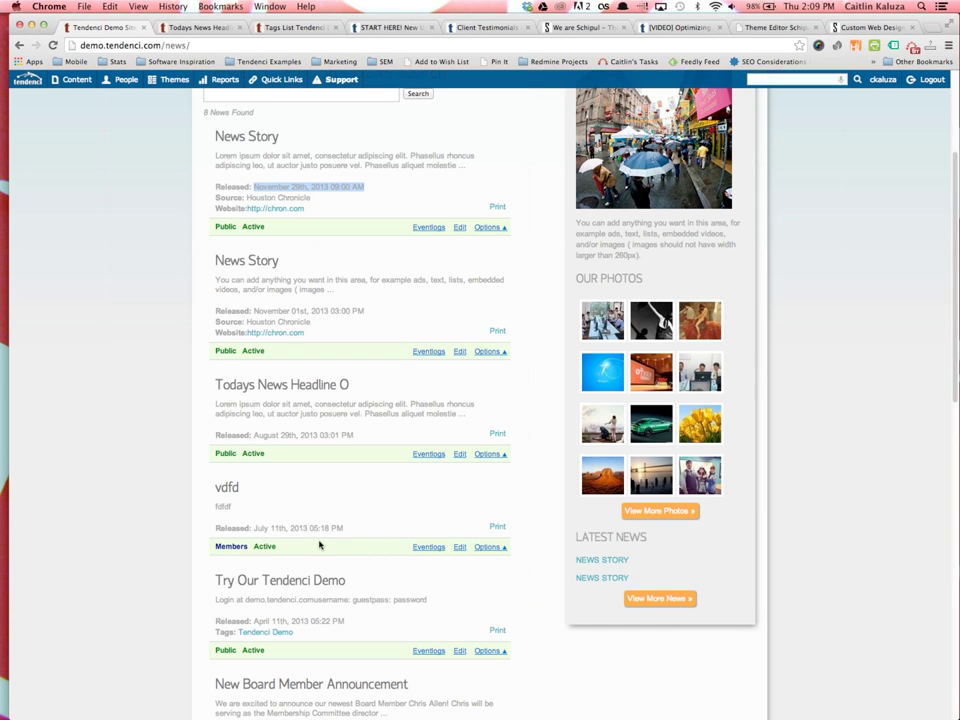
mouse_move(72, 86)
scroll(102, 417, "up", 5)
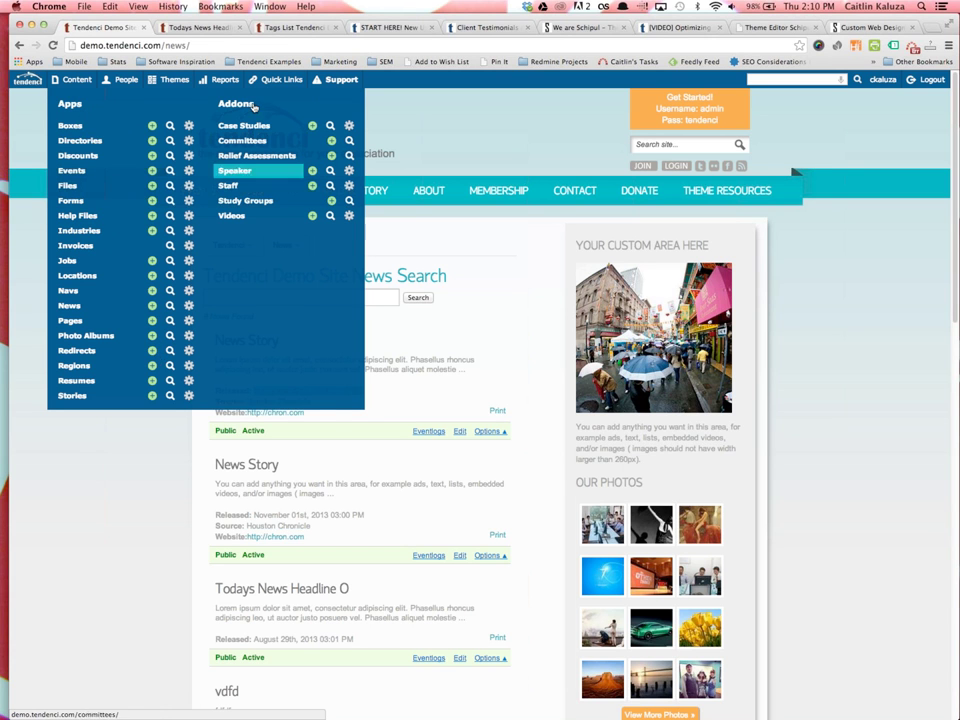
Set Articles Enabled to true in the Full Settings List and update the settings
mouse_move(281, 82)
left_click(285, 119)
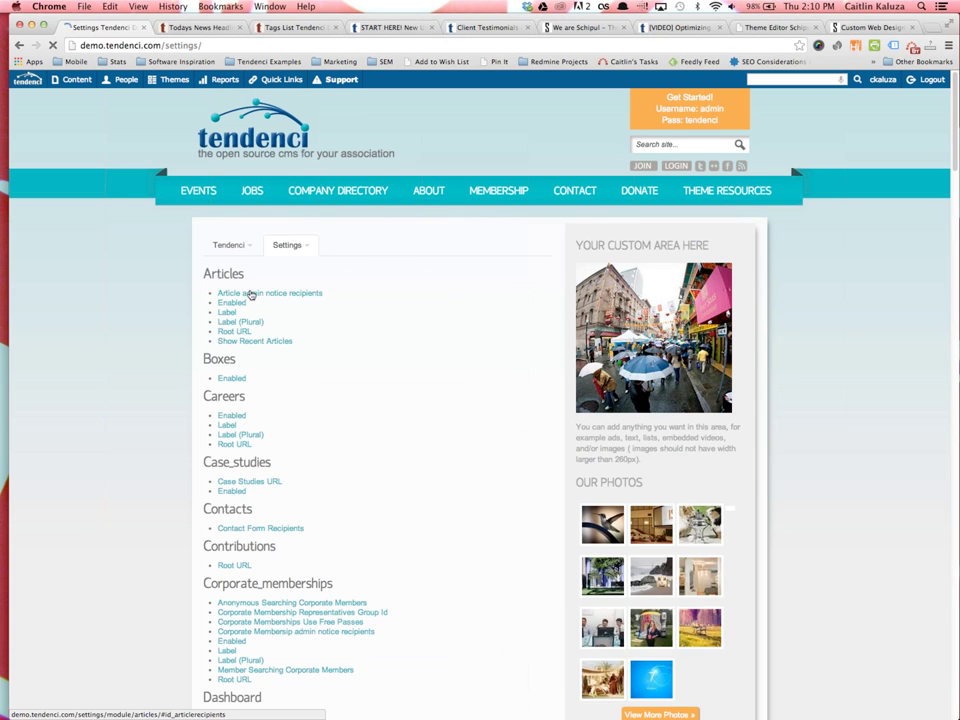
left_click(230, 305)
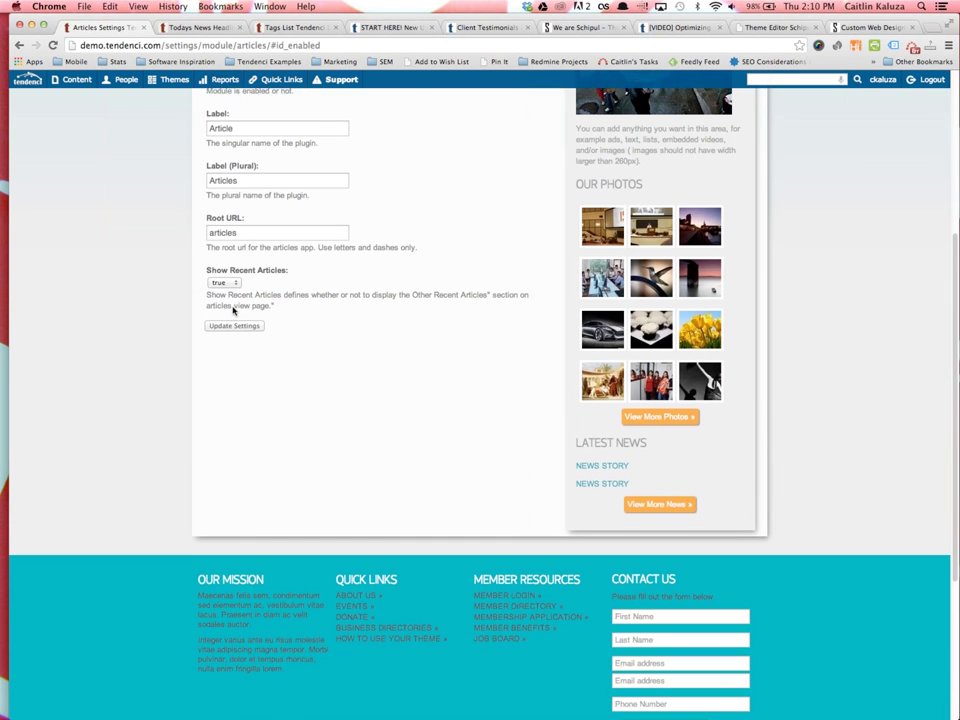
scroll(230, 178, "up", 2)
left_click(230, 177)
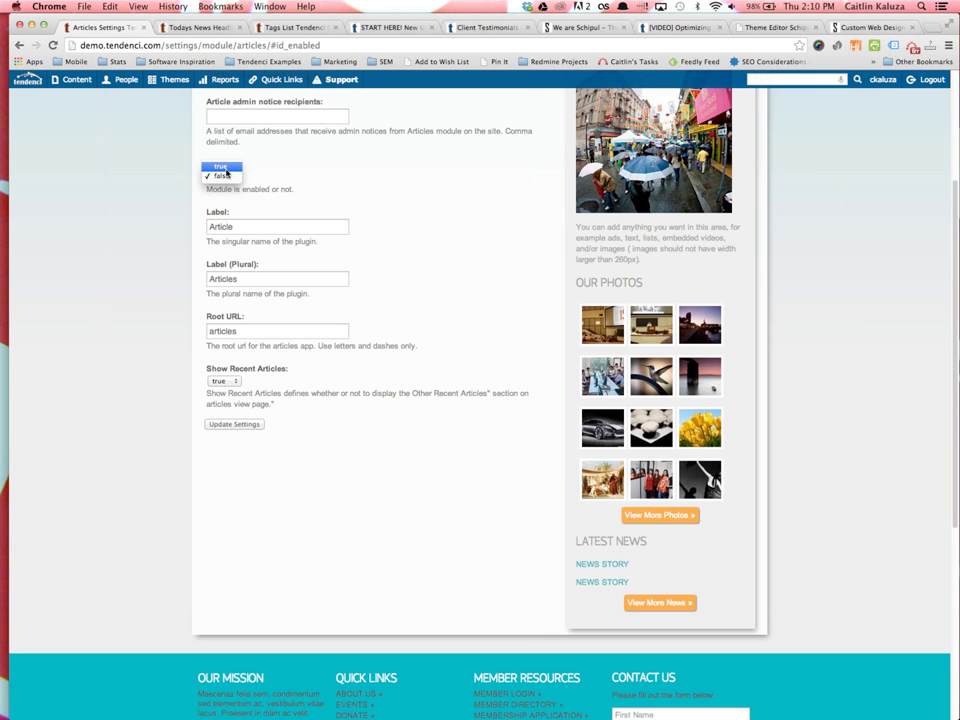
left_click(226, 168)
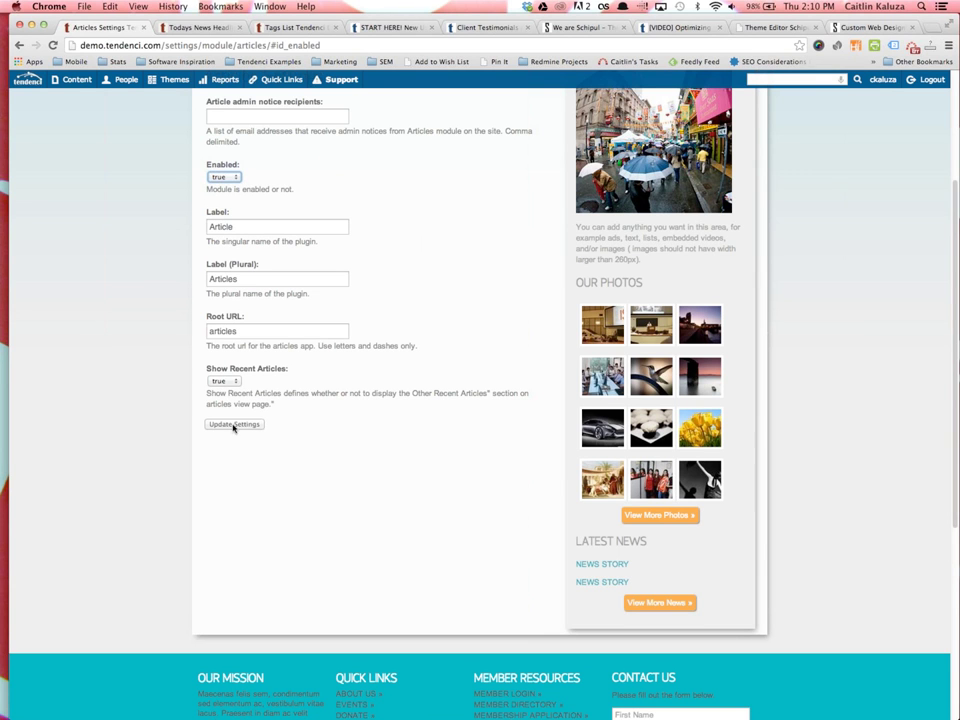
left_click(233, 424)
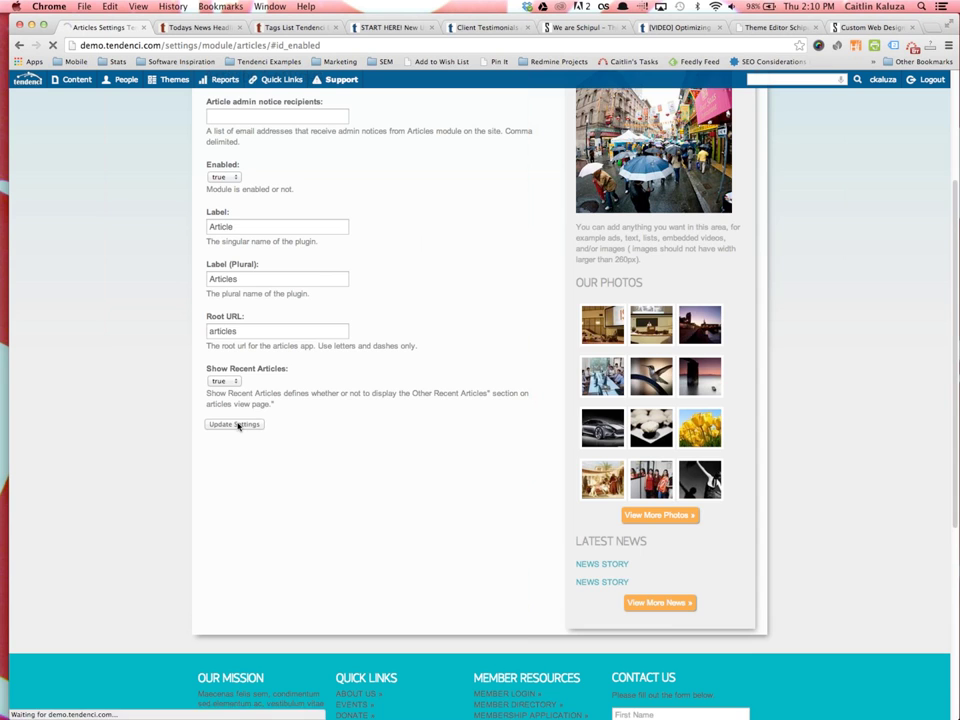
Go to the Articles page listing the site's 15 articles
scroll(268, 364, "up", 5)
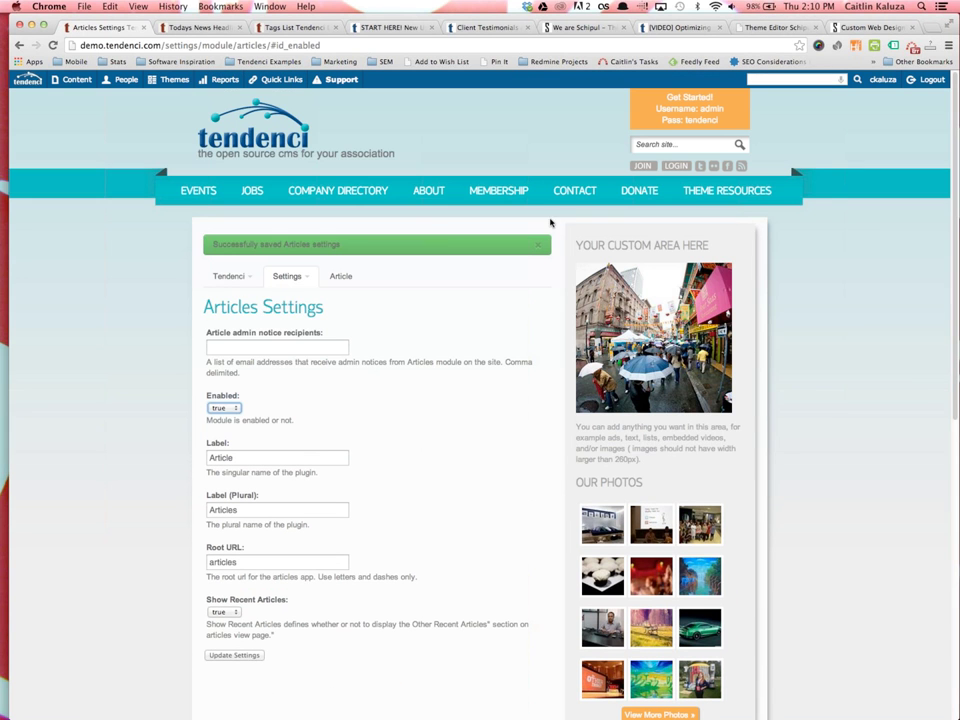
mouse_move(66, 82)
left_click(75, 127)
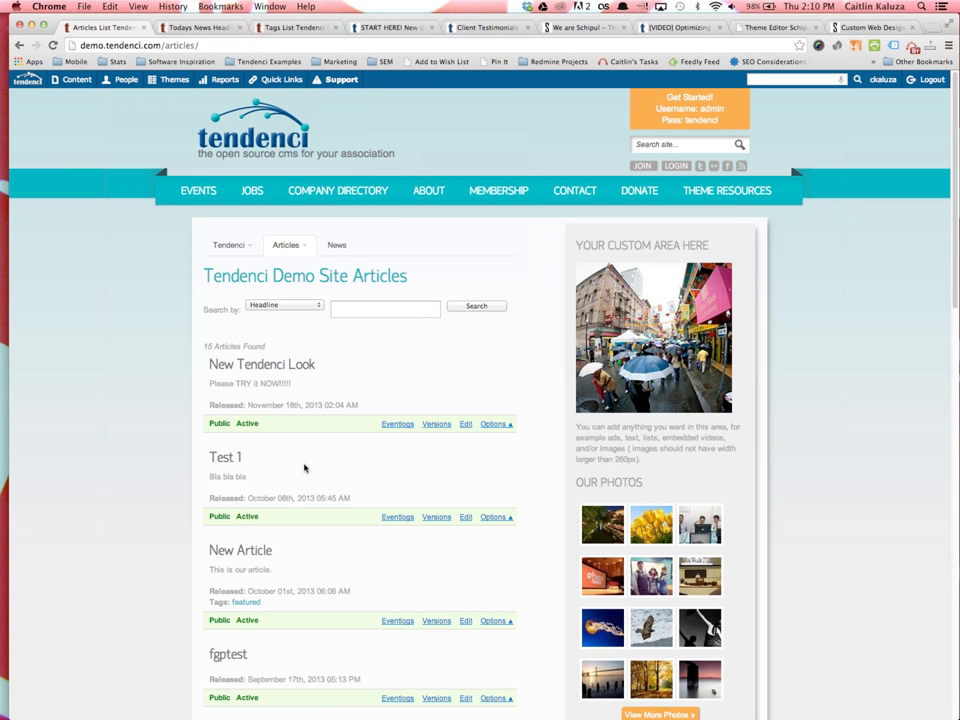
Choose Add Article from the Articles options and scroll through the Article Add form fields
left_click(289, 246)
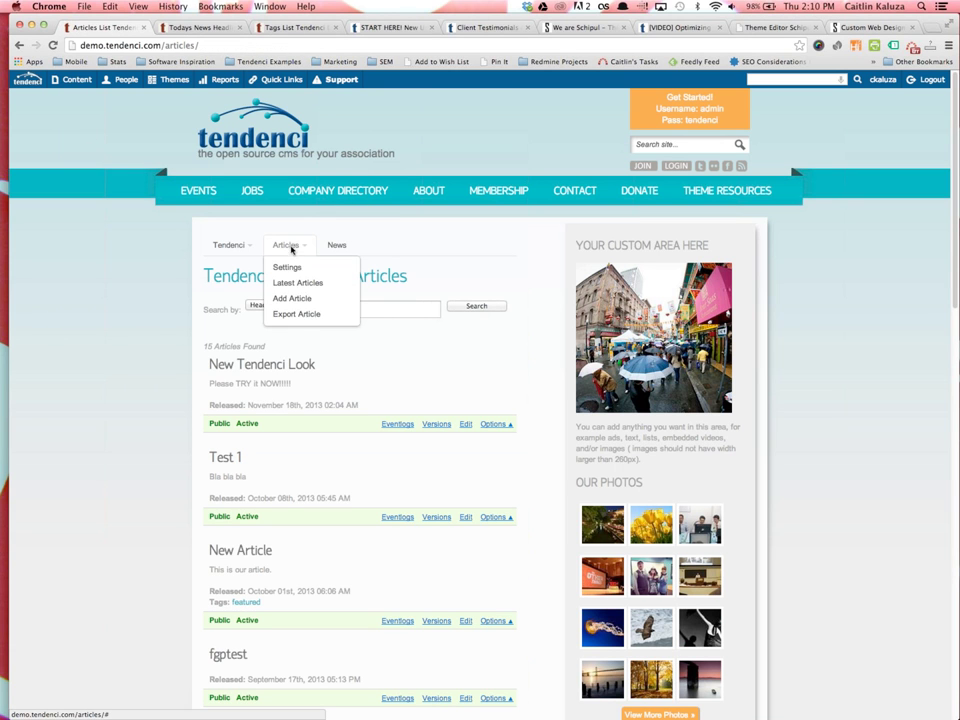
left_click(288, 299)
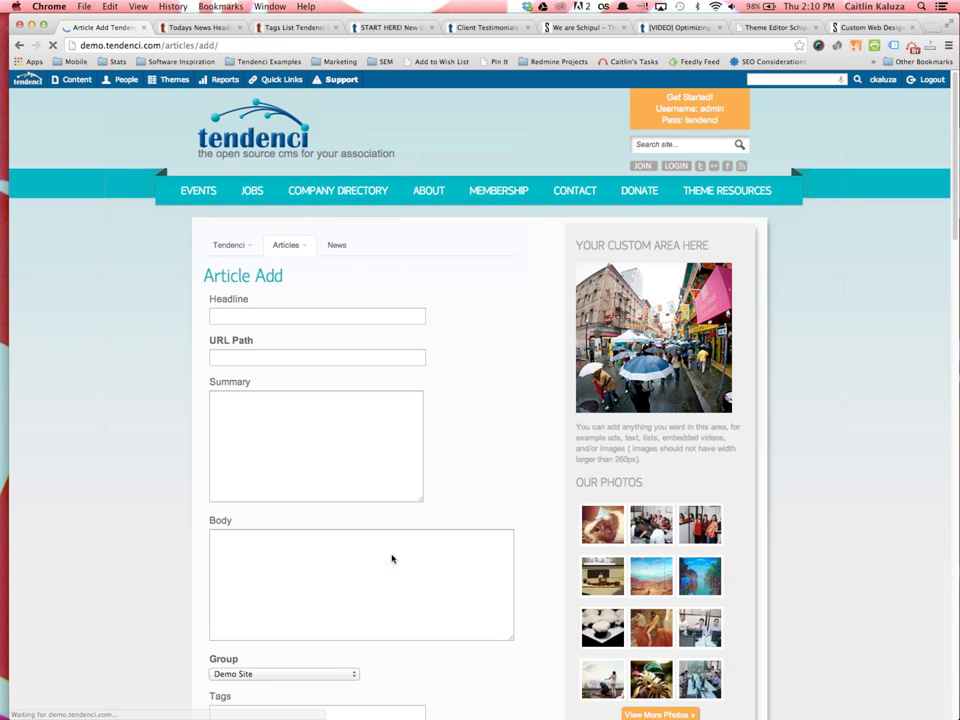
scroll(225, 420, "down", 10)
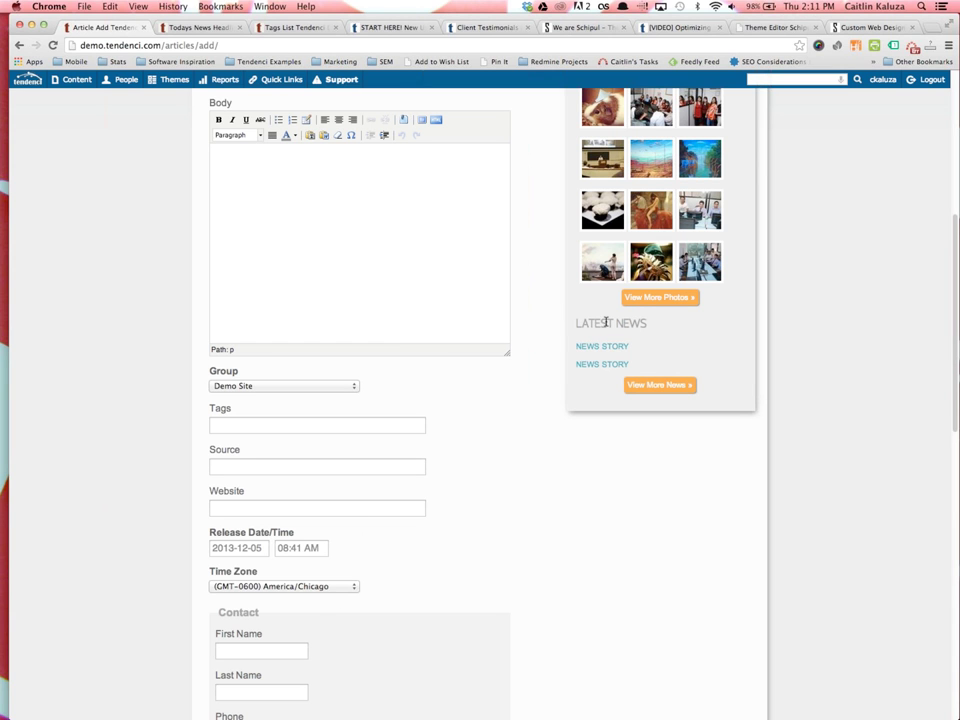
scroll(600, 367, "up", 2)
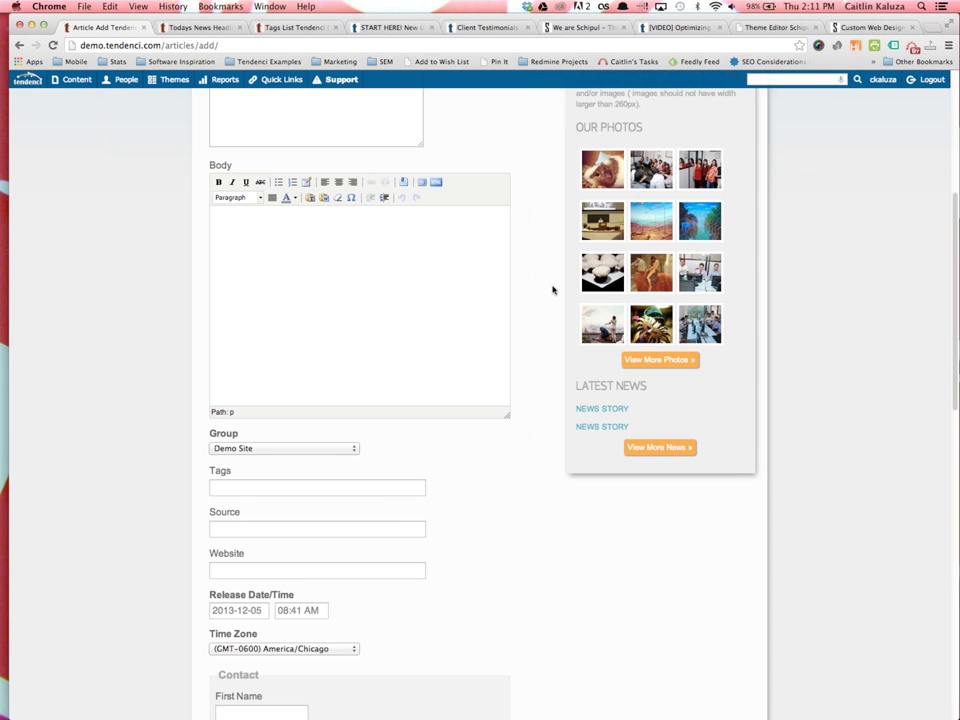
scroll(300, 180, "down", 1)
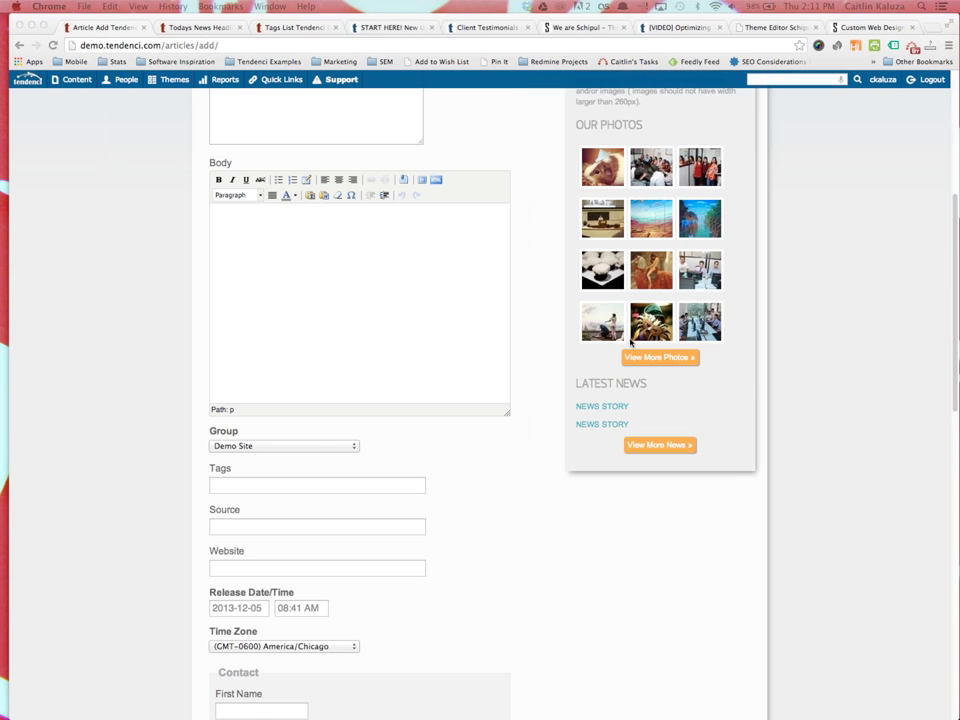
Return to the demo home page via the Tendenci logo and scroll past Latest News and Upcoming Events
scroll(512, 356, "up", 5)
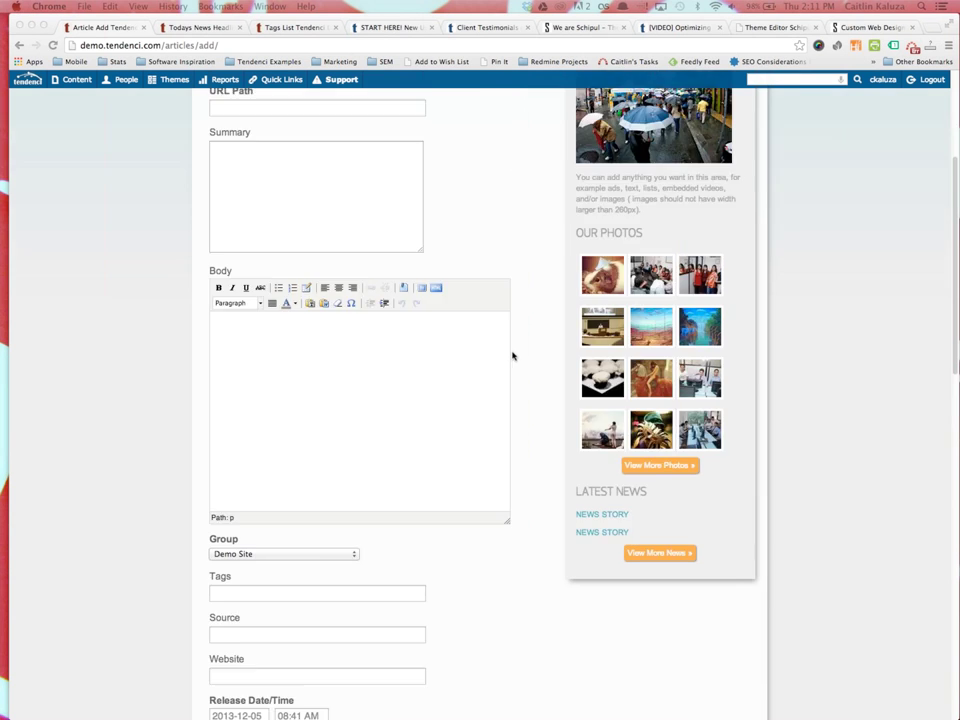
left_click(268, 140)
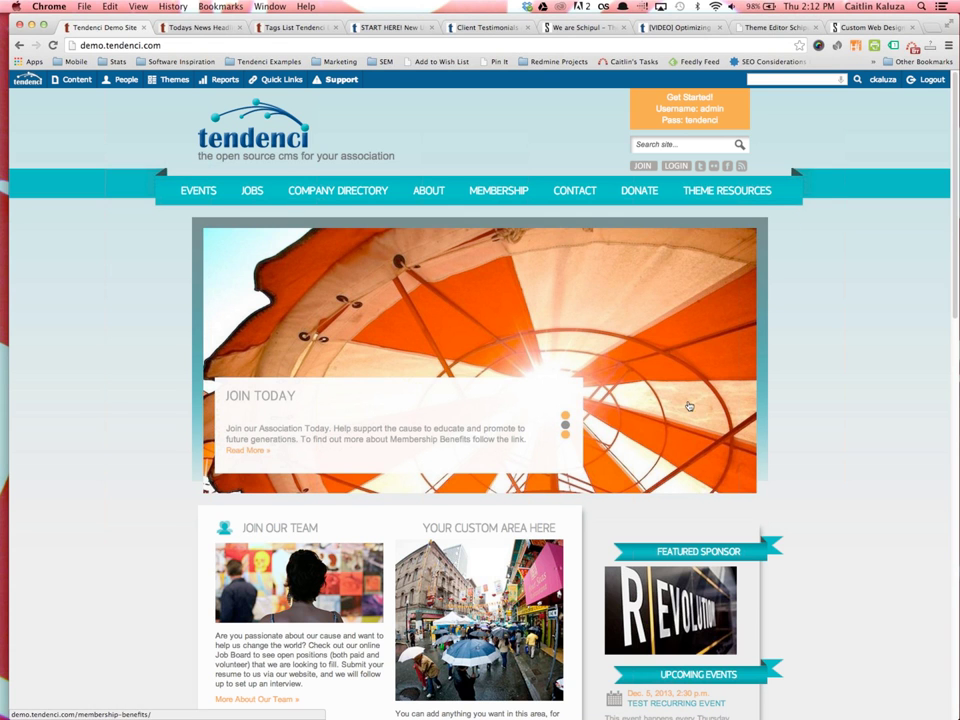
scroll(692, 493, "down", 3)
scroll(693, 497, "down", 5)
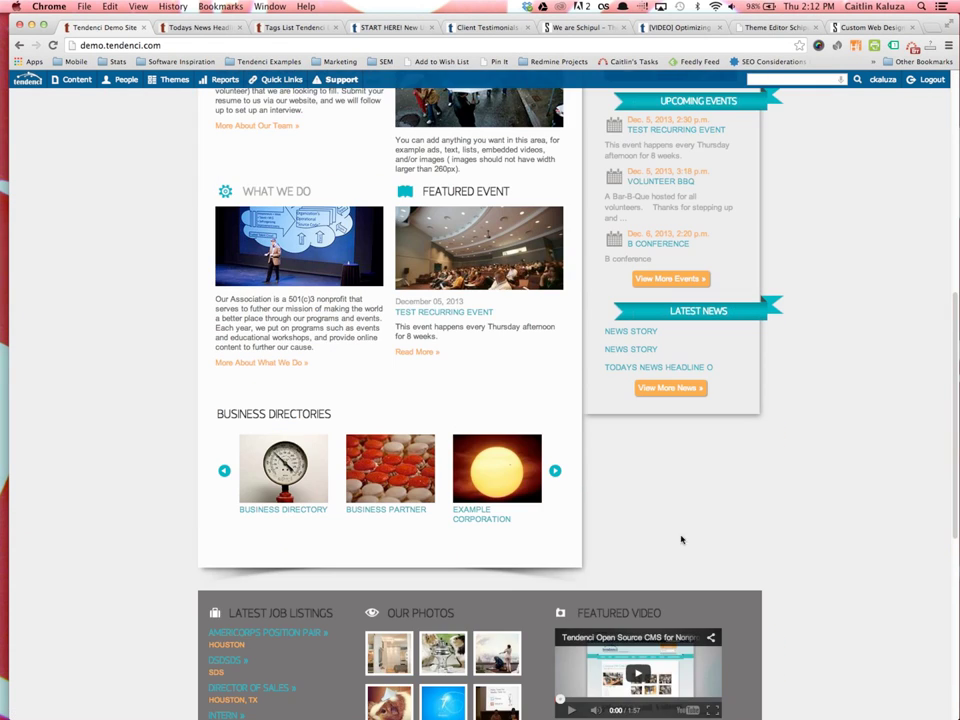
scroll(600, 536, "up", 8)
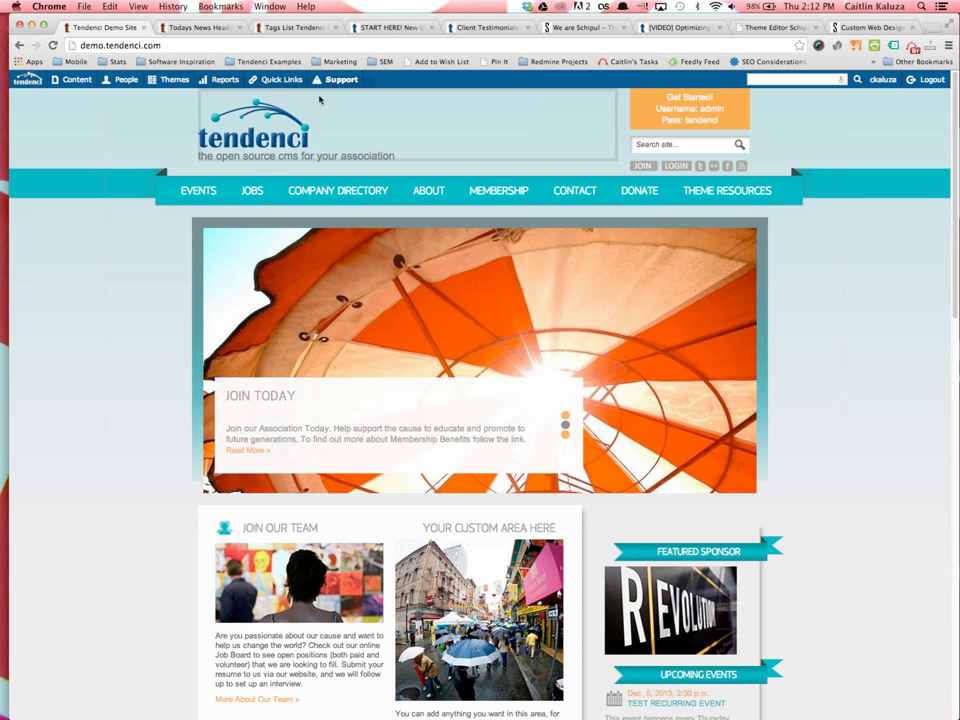
Load schipul.com in a new tab and look over its quick links
key("ctrl+t")
type("schipul.com")
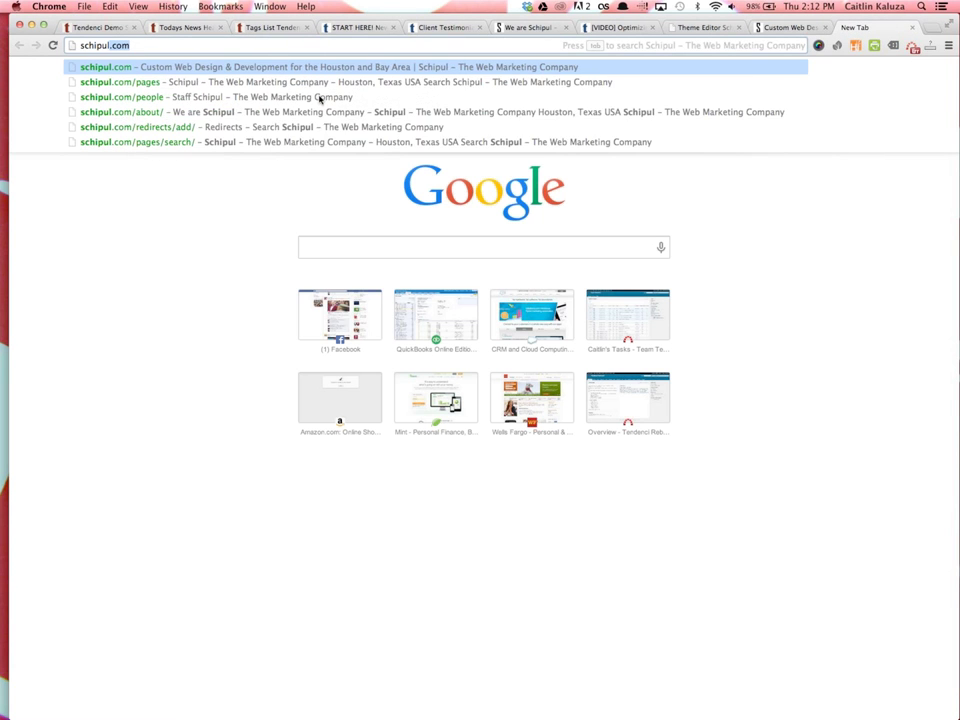
key("Return")
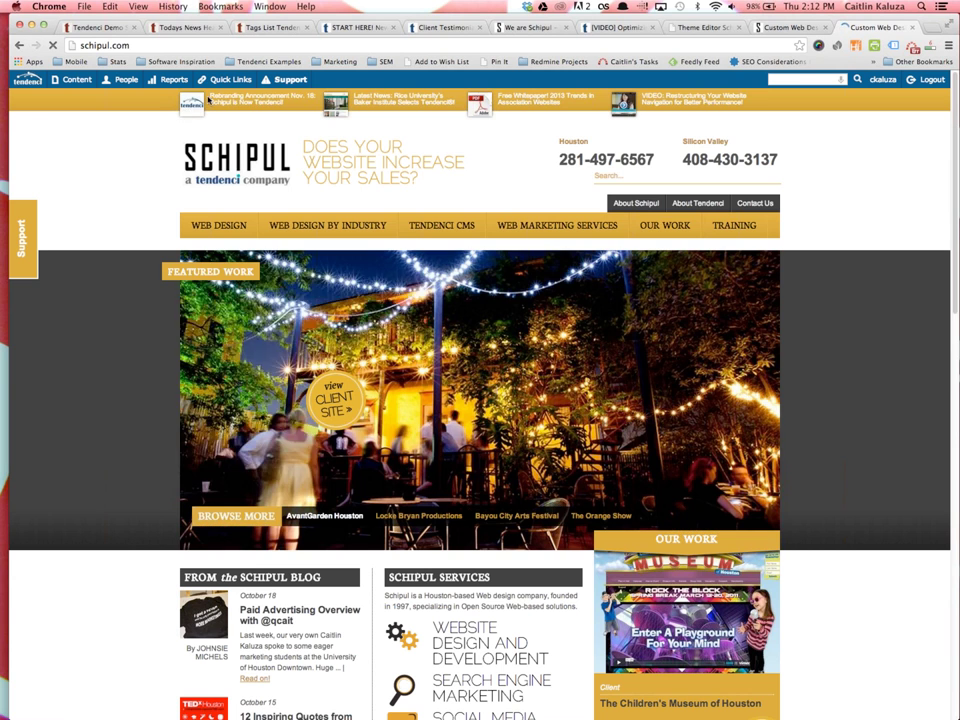
mouse_move(541, 110)
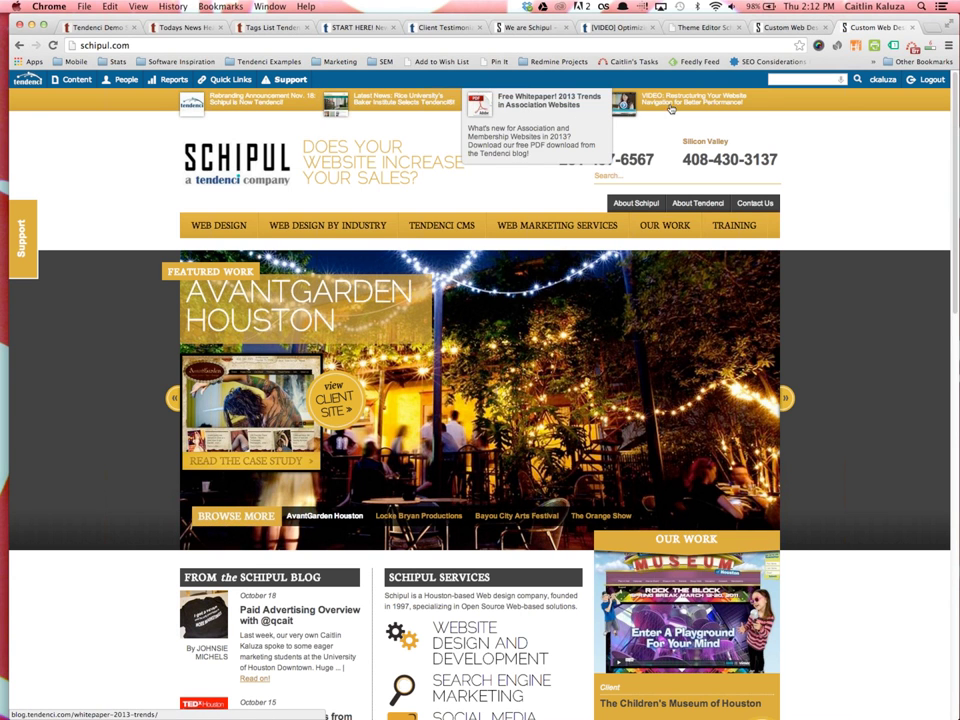
mouse_move(263, 120)
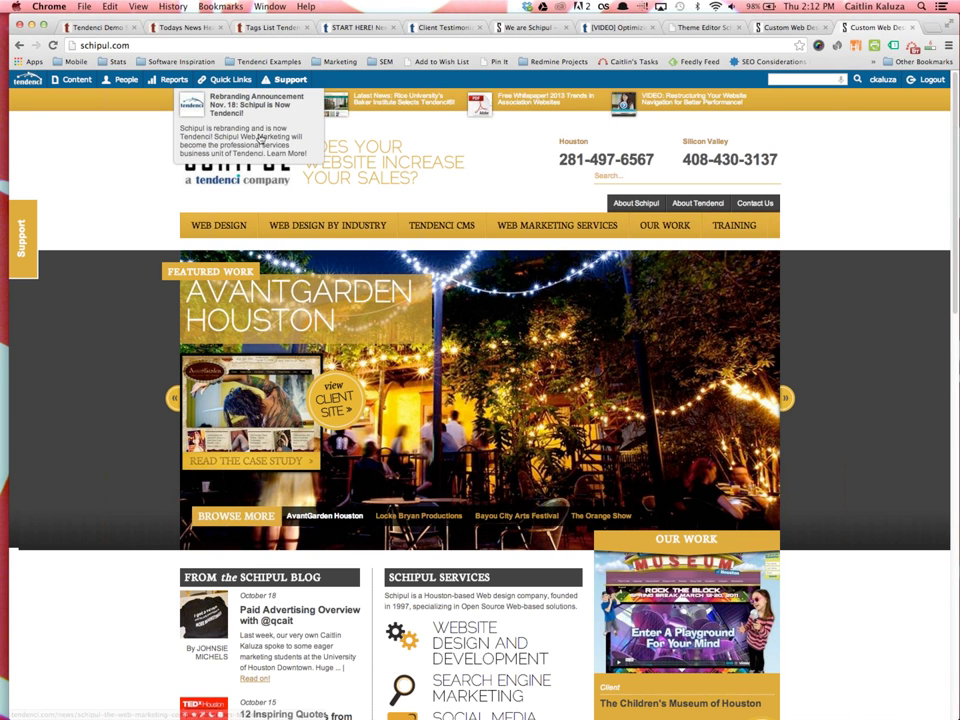
scroll(210, 200, "down", 3)
scroll(210, 200, "up", 3)
left_click(225, 79)
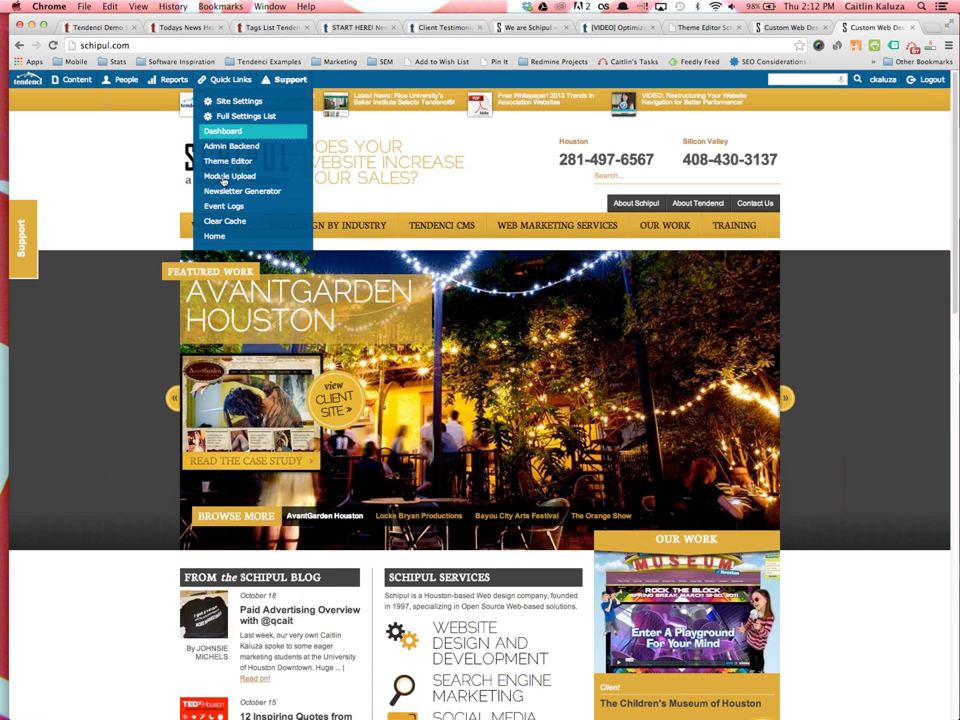
Load prsahouston.org in that tab and scroll through the site
left_click(202, 46)
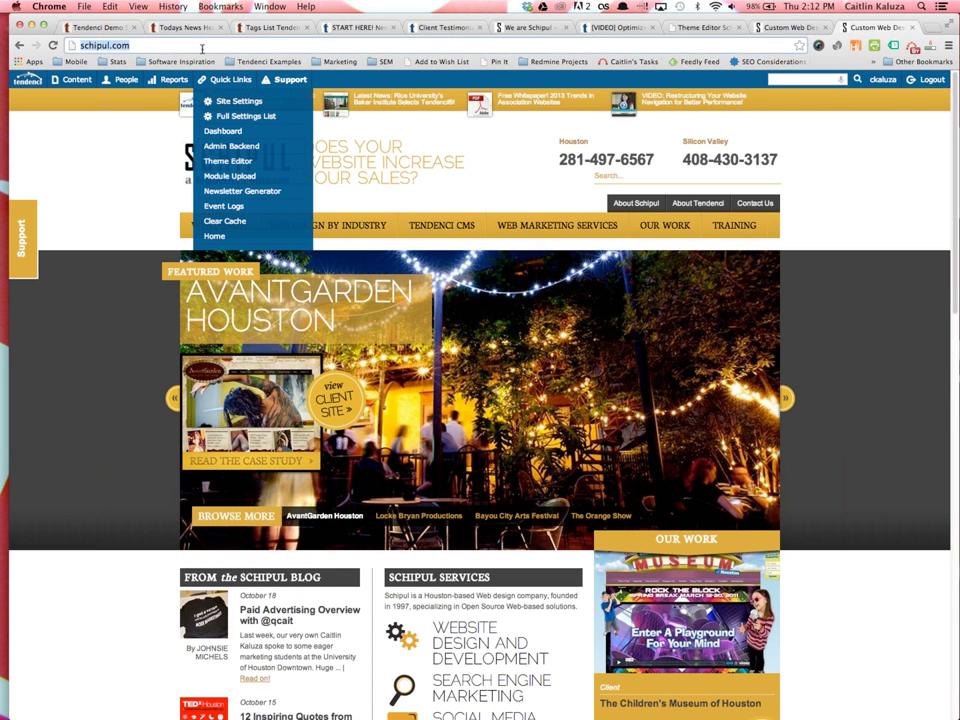
type("prsahouston.org")
key("Return")
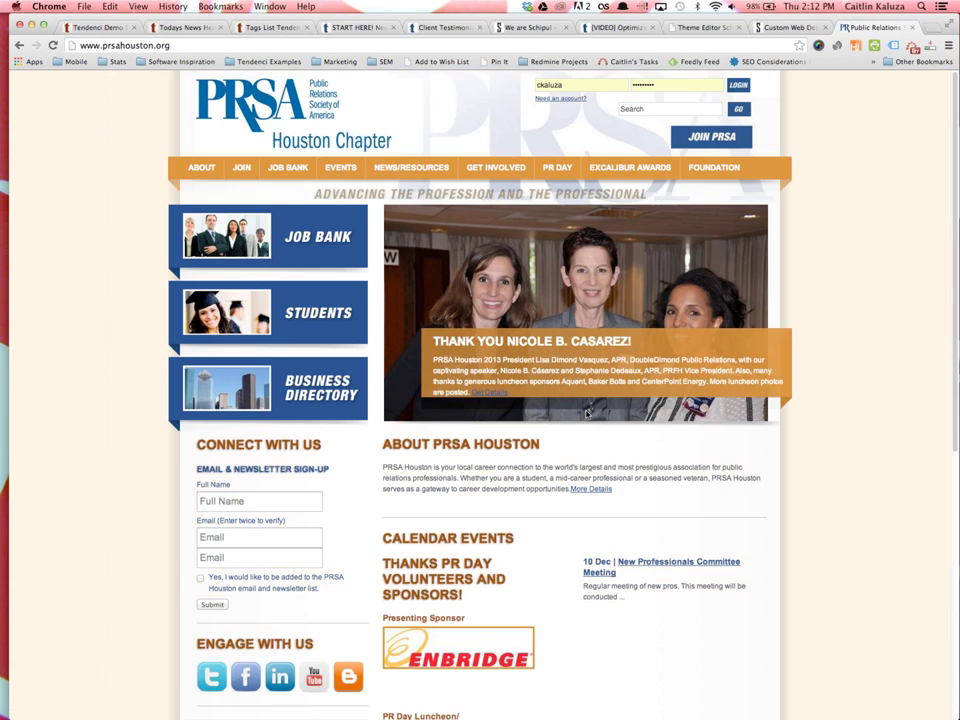
scroll(588, 412, "down", 5)
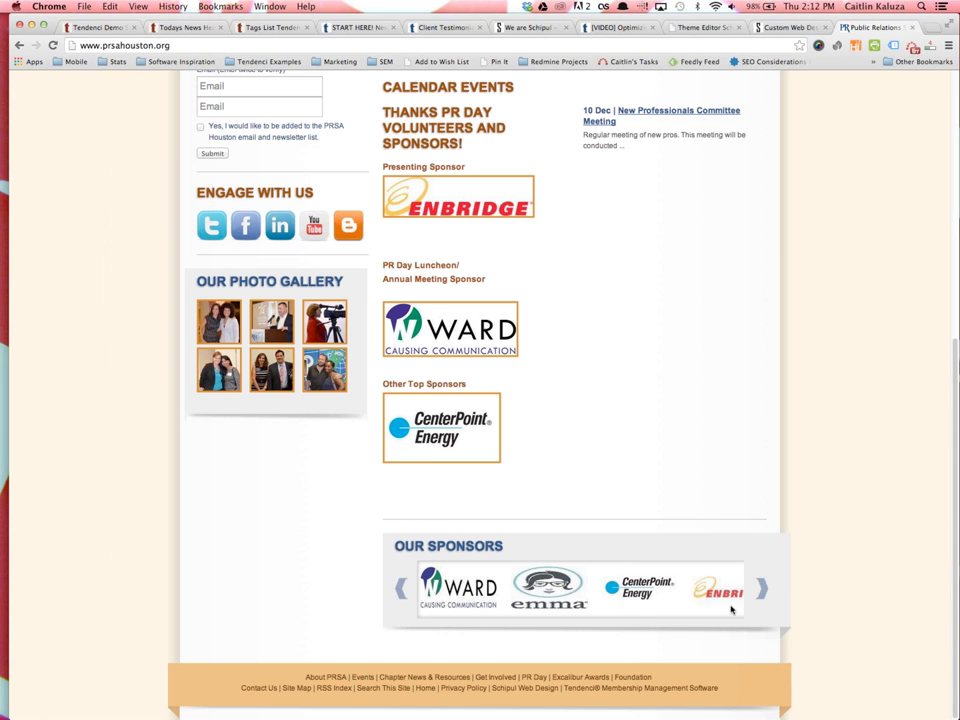
scroll(731, 611, "up", 10)
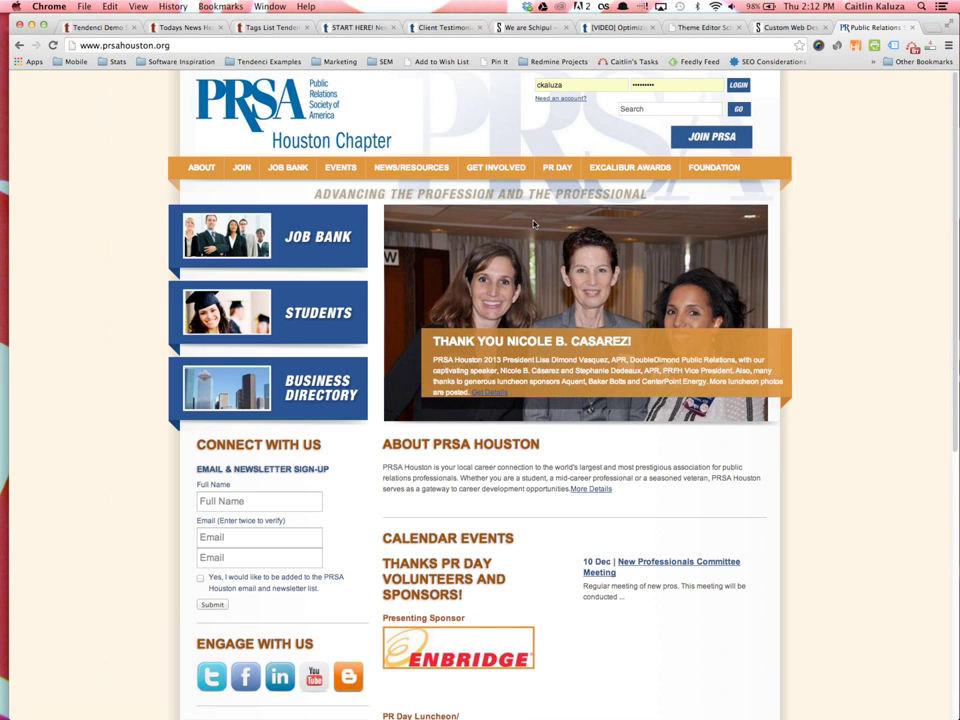
scroll(595, 430, "down", 8)
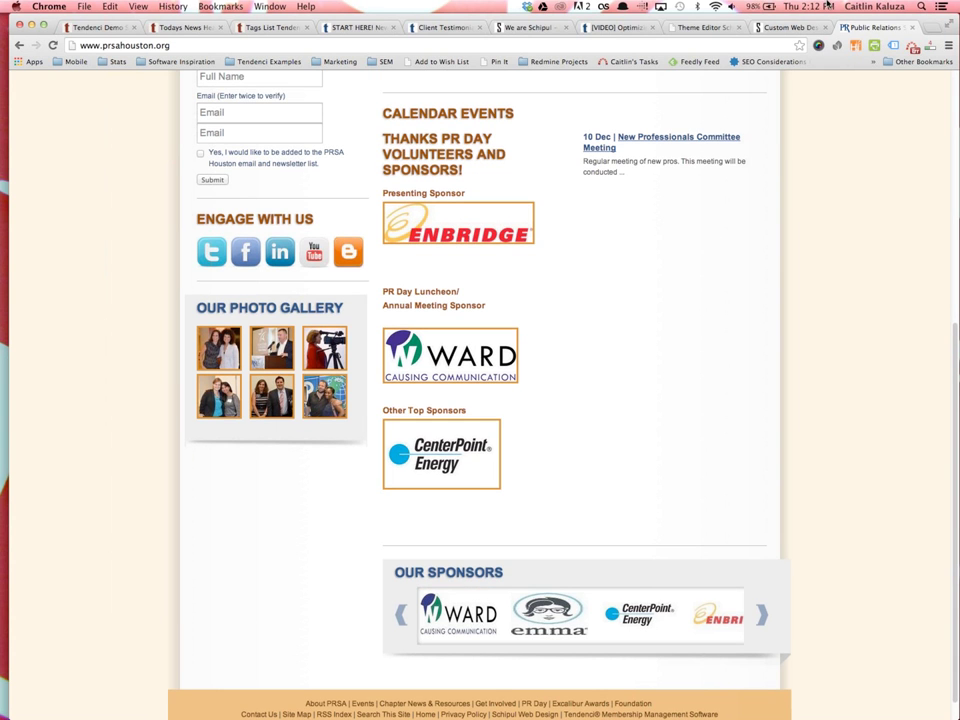
Look over the Schipul website again, then view the Theme Editor tab
left_click(793, 28)
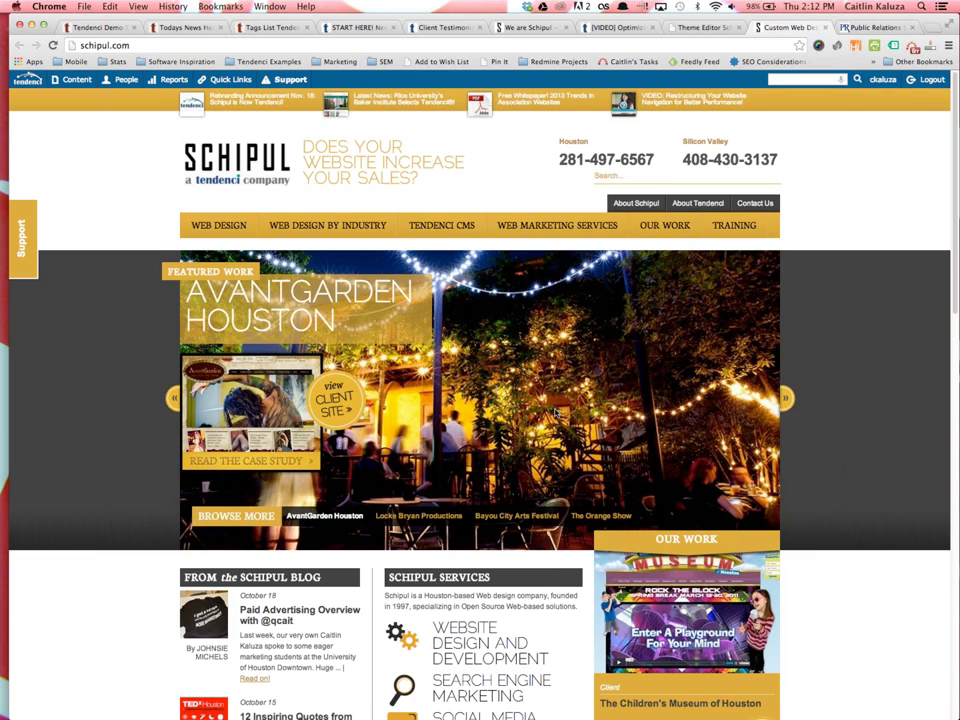
scroll(480, 400, "down", 1)
scroll(553, 413, "down", 5)
scroll(553, 413, "up", 10)
left_click(695, 28)
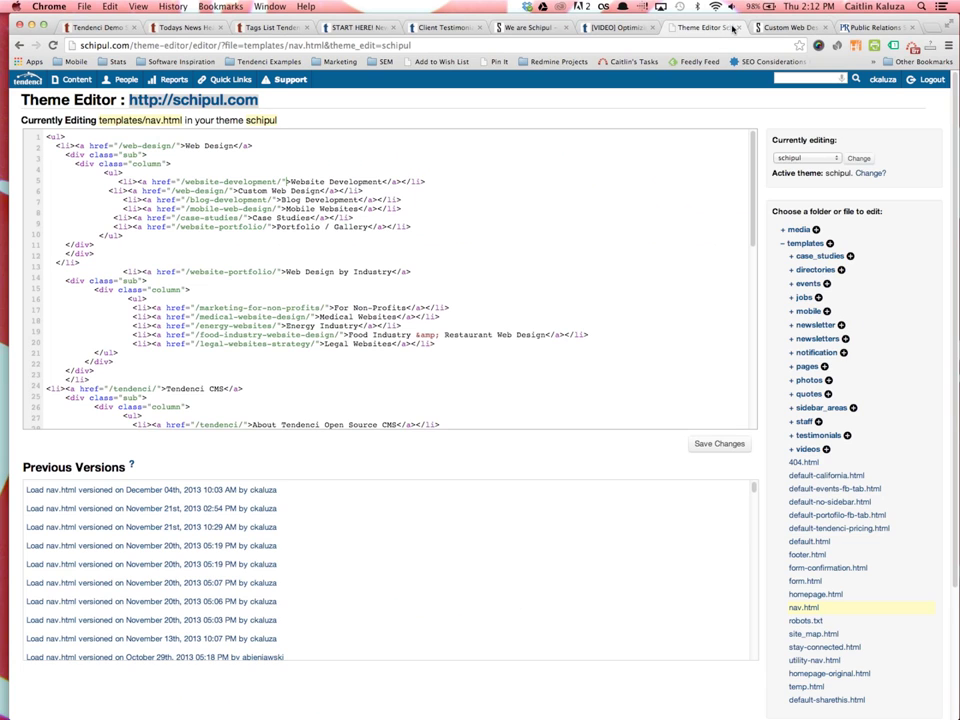
Close the Theme Editor, Schipul, PRSA Houston, SEO video and testimonials tabs, returning to the Tendenci Demo Site
left_click(739, 28)
left_click(739, 28)
left_click(739, 28)
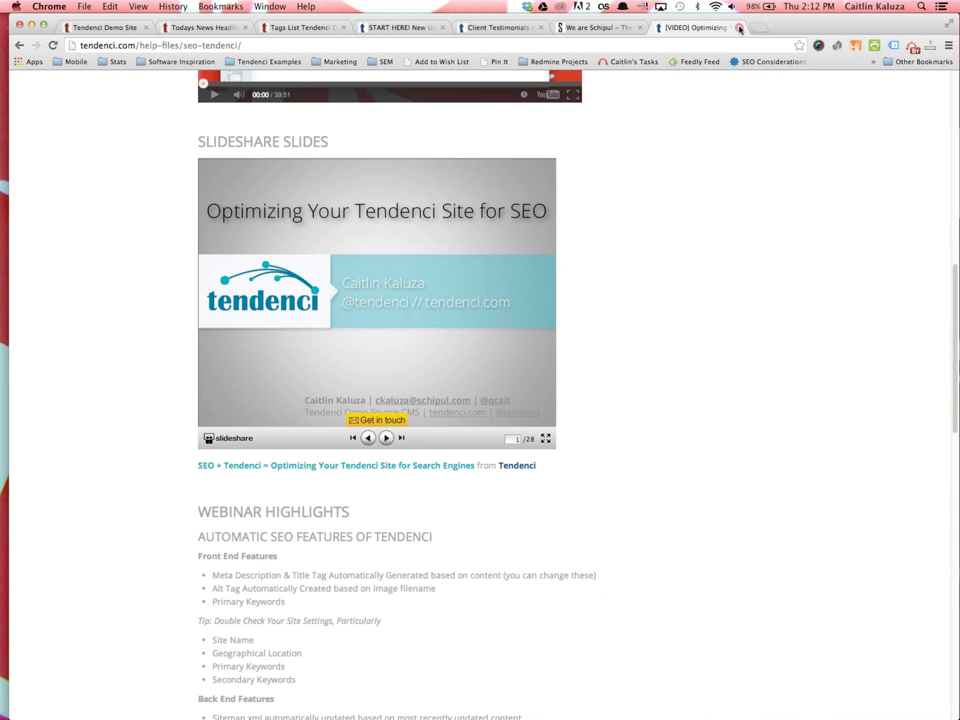
left_click(739, 28)
left_click(739, 28)
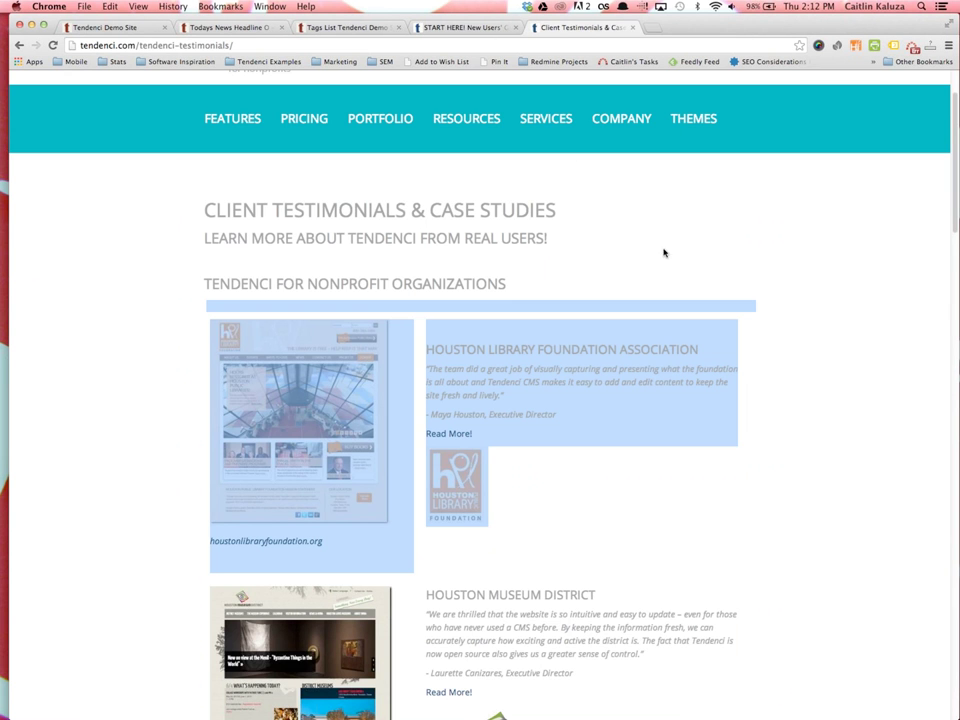
left_click(631, 28)
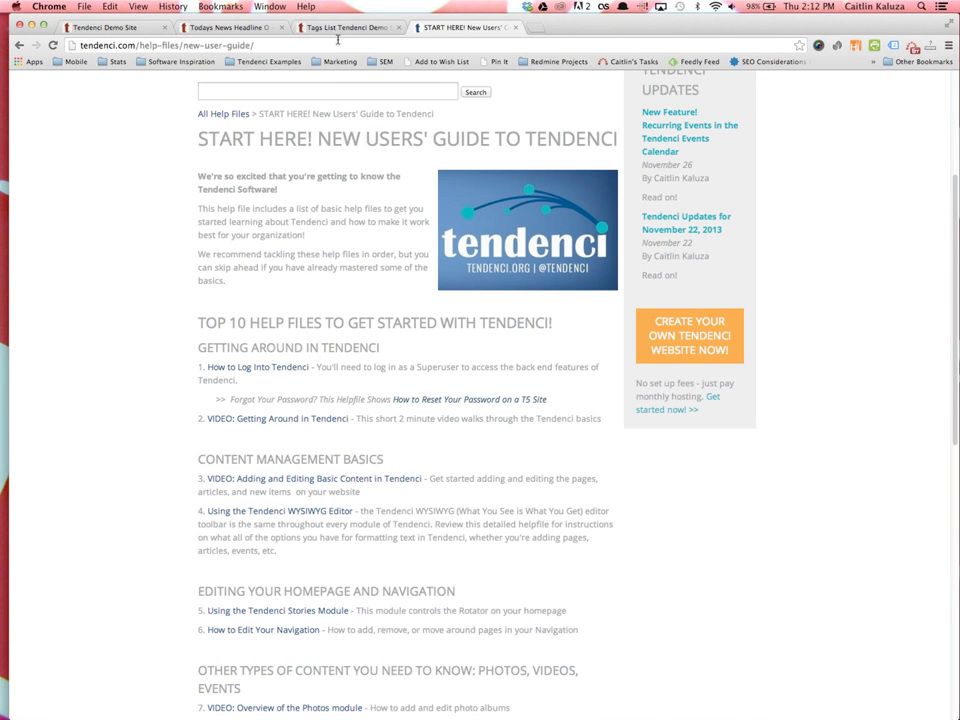
left_click(95, 28)
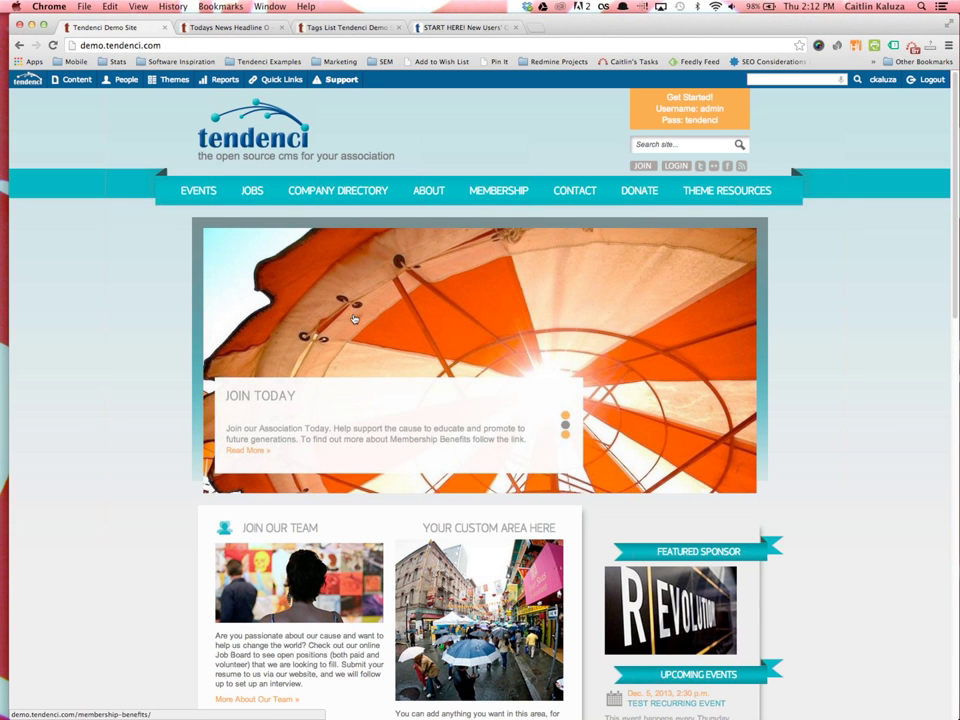
Open Content > Stories and bring up the About Us story for editing
mouse_move(70, 79)
left_click(89, 411)
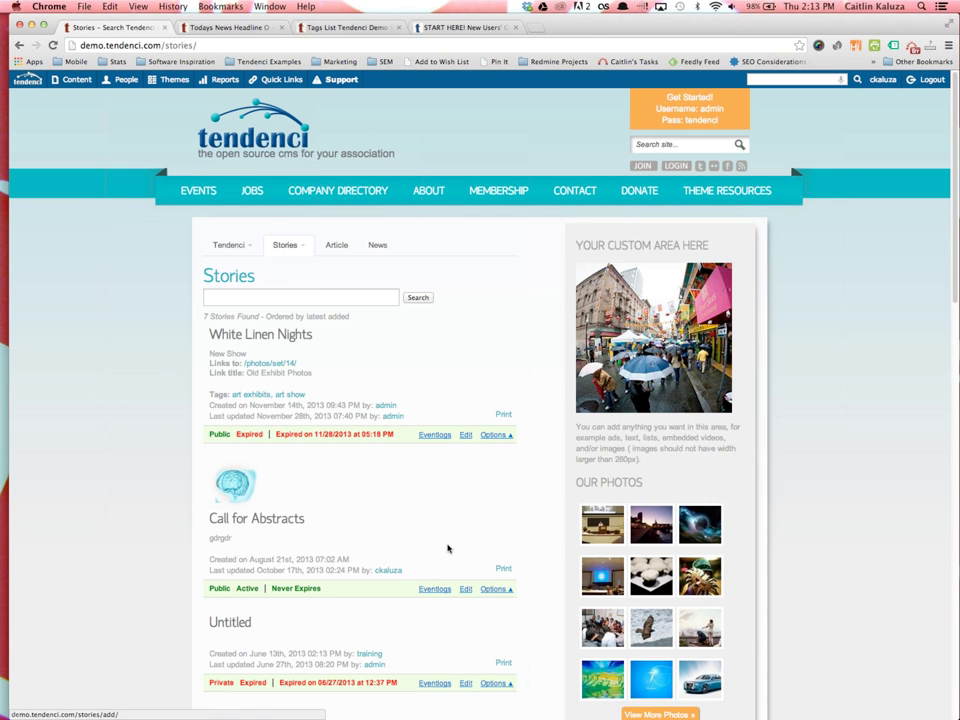
scroll(448, 548, "down", 5)
left_click(463, 589)
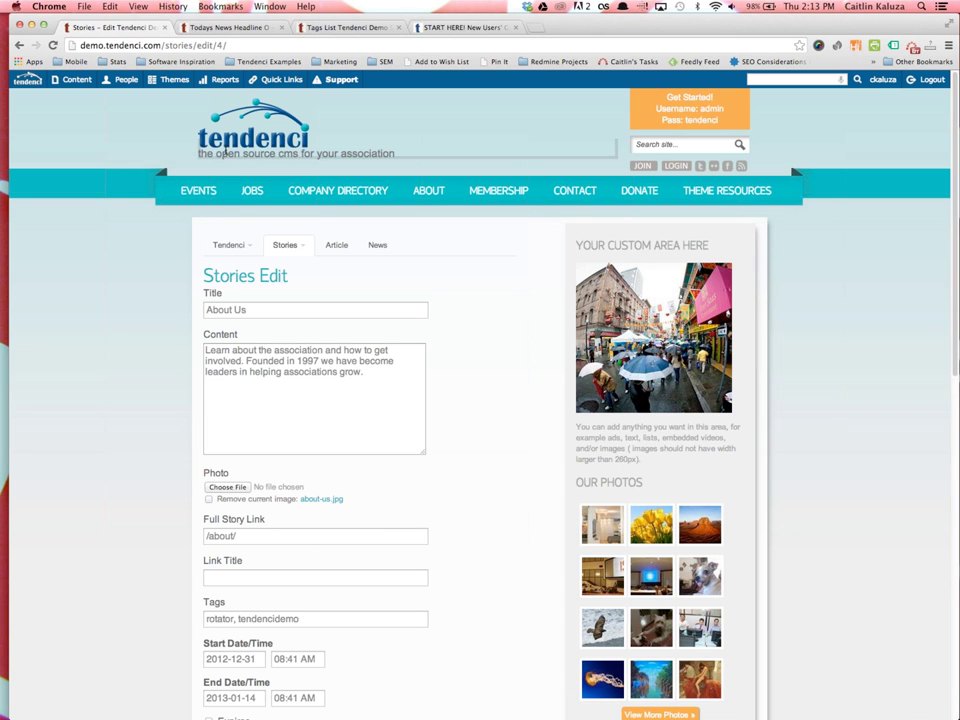
Open the demo home page in a new tab and examine the ABOUT US banner slide text
right_click(232, 119)
left_click(245, 124)
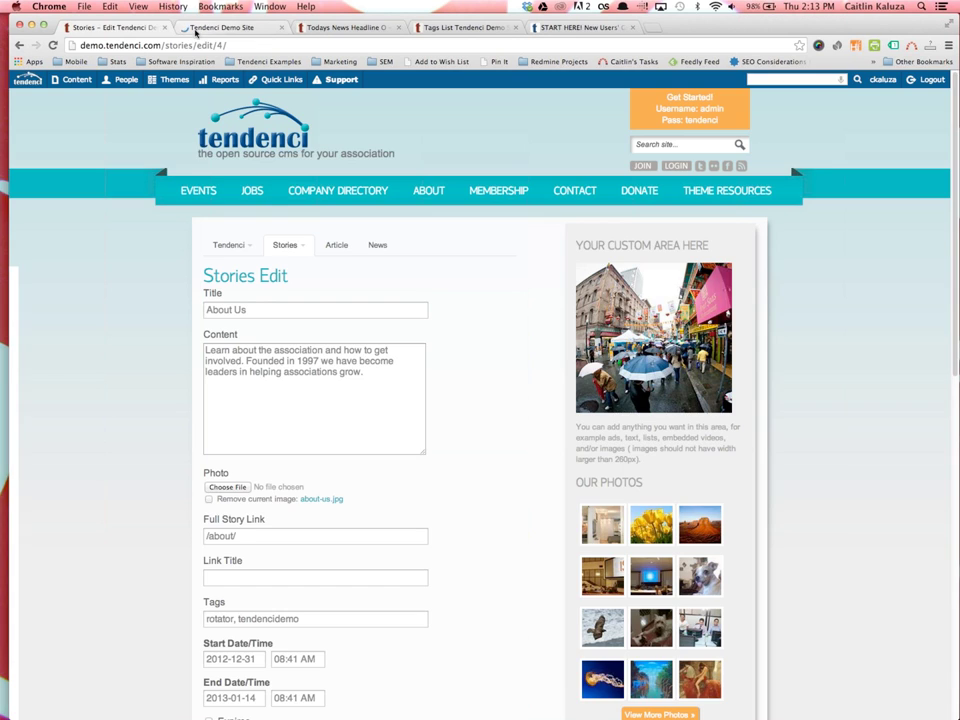
left_click(196, 28)
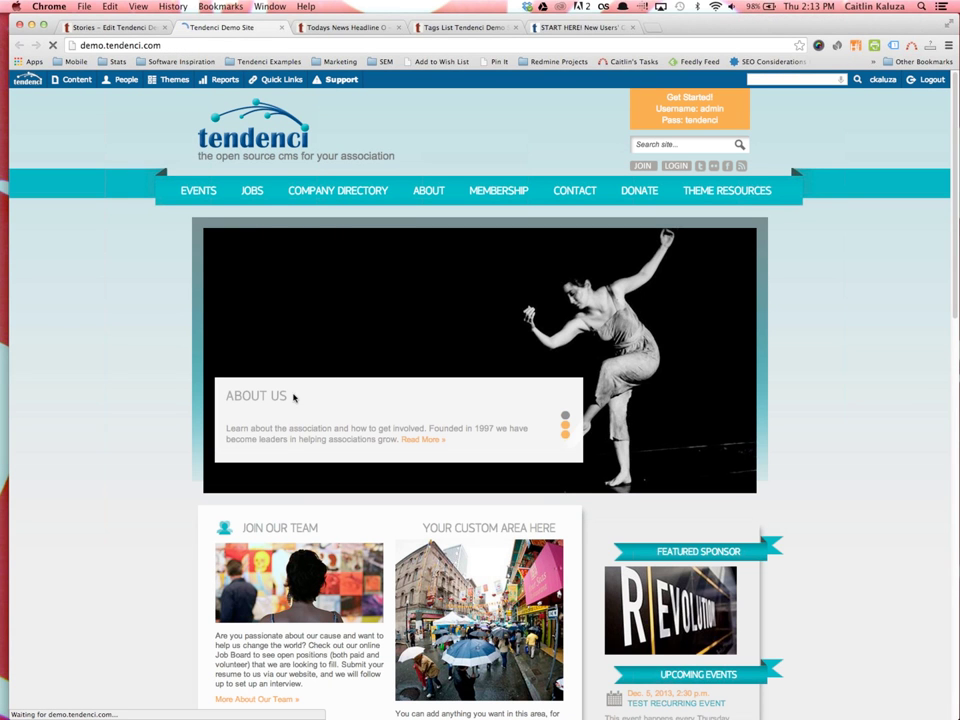
left_click_drag(294, 394, 224, 395)
left_click_drag(456, 452, 461, 459)
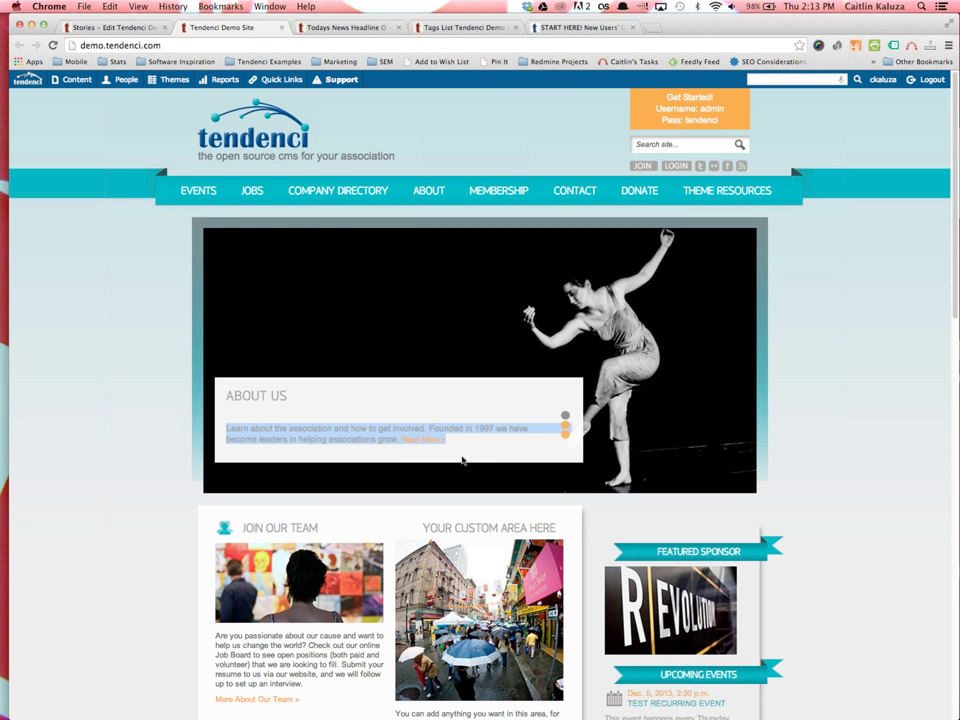
left_click(129, 331)
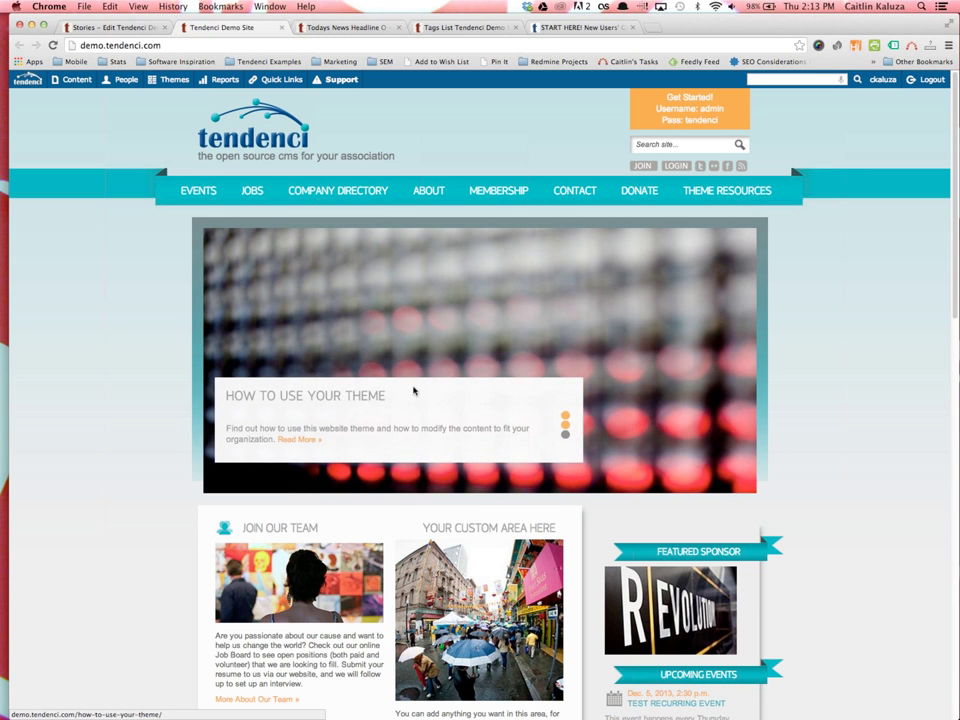
mouse_move(336, 398)
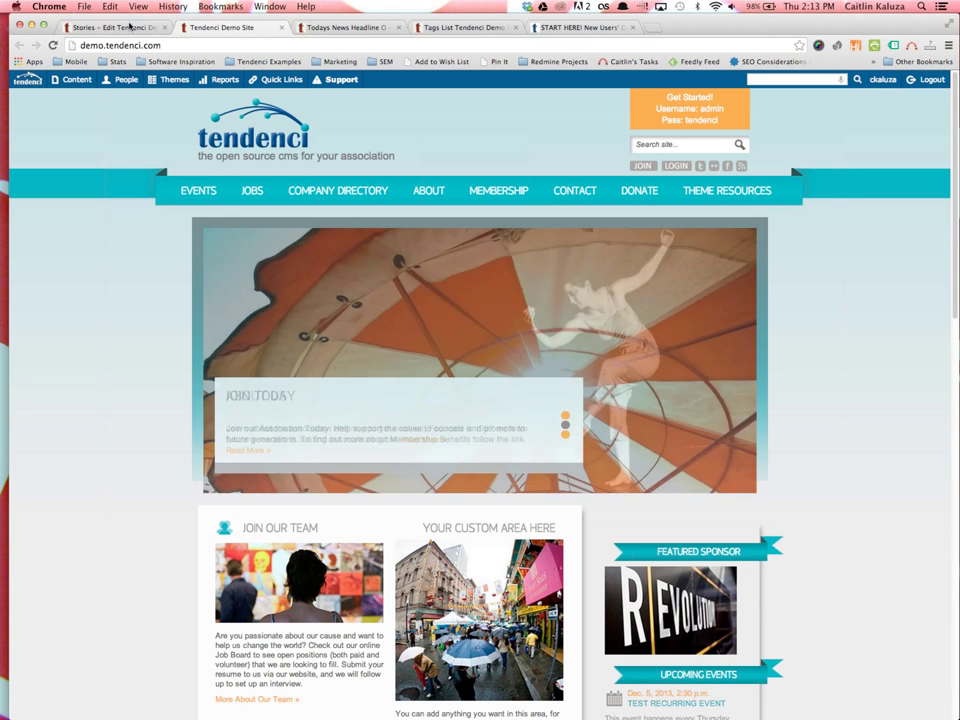
Back in the story edit form, examine the About Us title and the /about/ Full Story Link
left_click(128, 27)
left_click(250, 310)
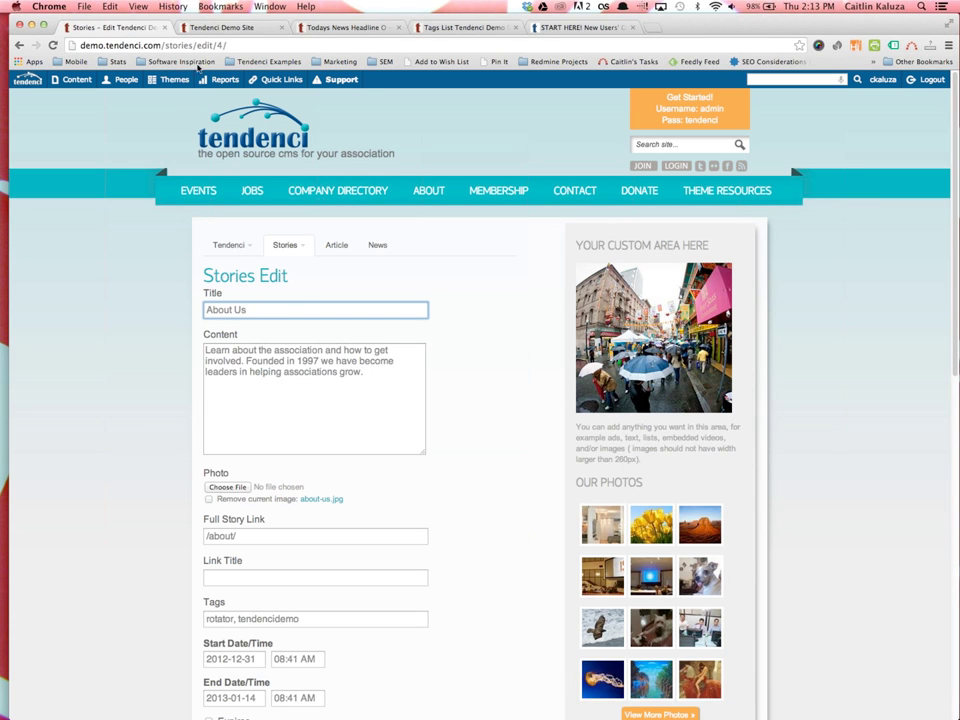
left_click(190, 27)
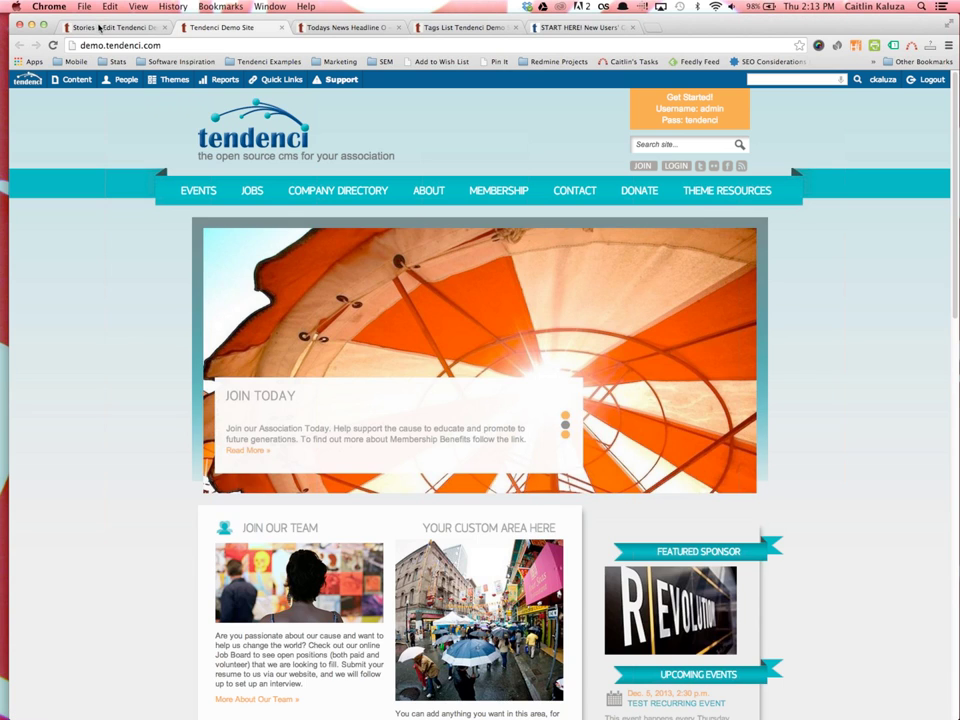
left_click(100, 27)
scroll(243, 521, "down", 1)
triple_click(251, 518)
left_click(240, 520)
left_click(143, 517)
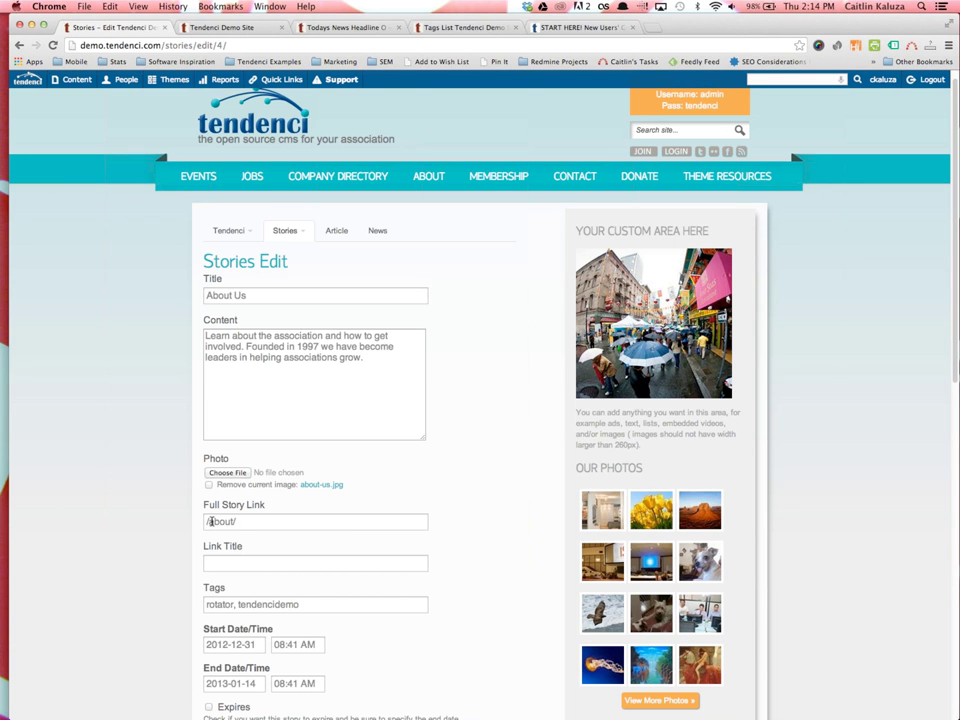
left_click_drag(249, 521, 198, 519)
left_click(198, 519)
Try typing 'about' as the page path in the address bar, then strip it out again
left_click_drag(162, 46, 510, 152)
type("abu")
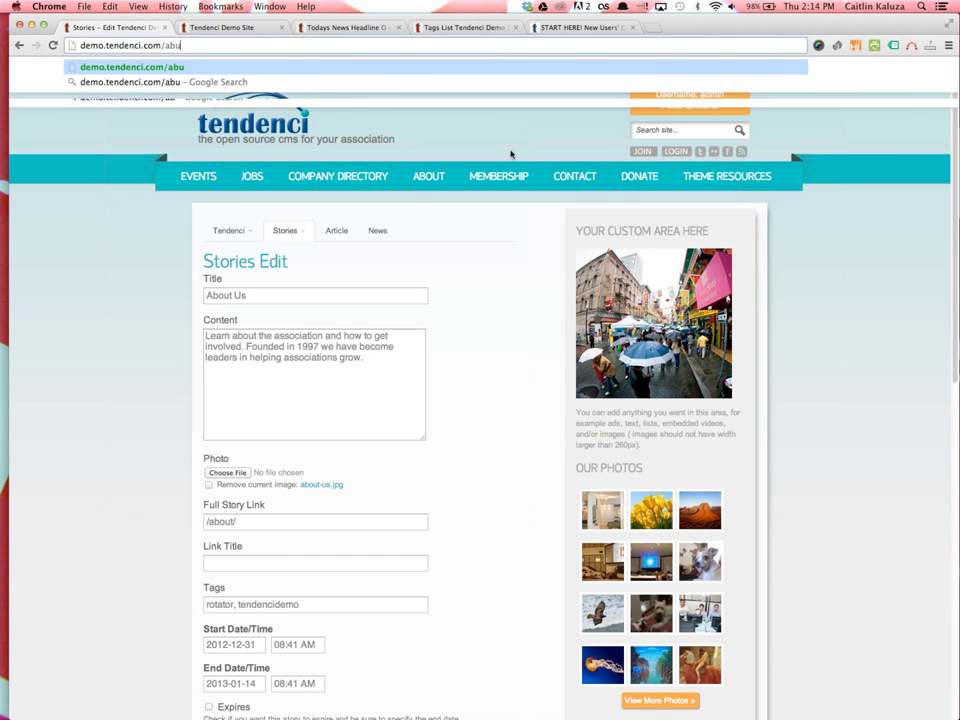
key("BackSpace")
type("out")
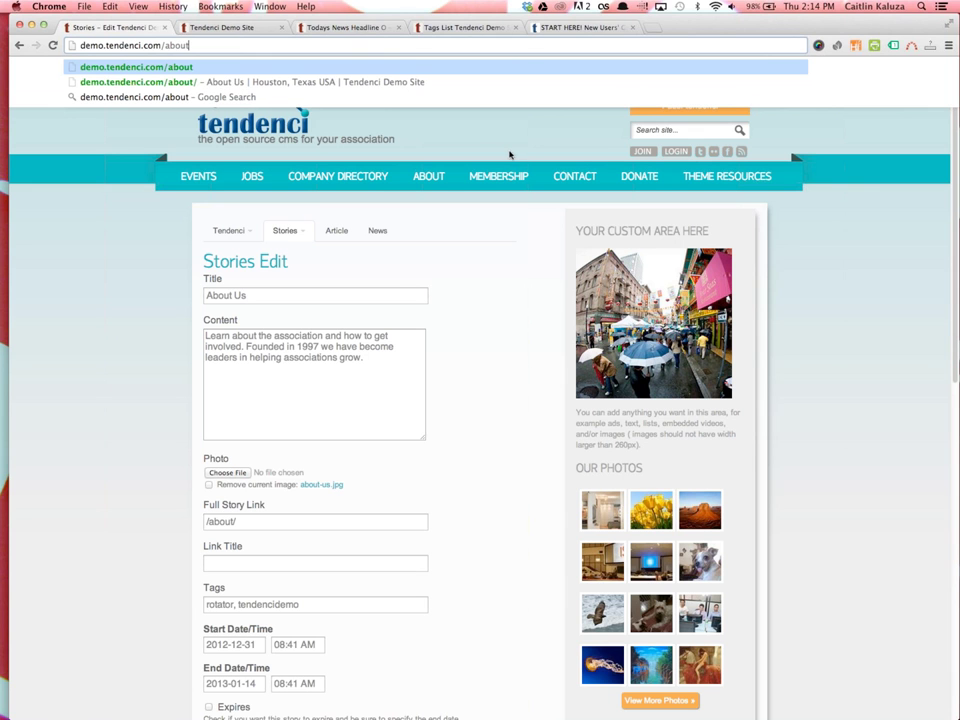
key("BackSpace")
key("BackSpace")
key("BackSpace")
key("BackSpace")
key("BackSpace")
key("Escape")
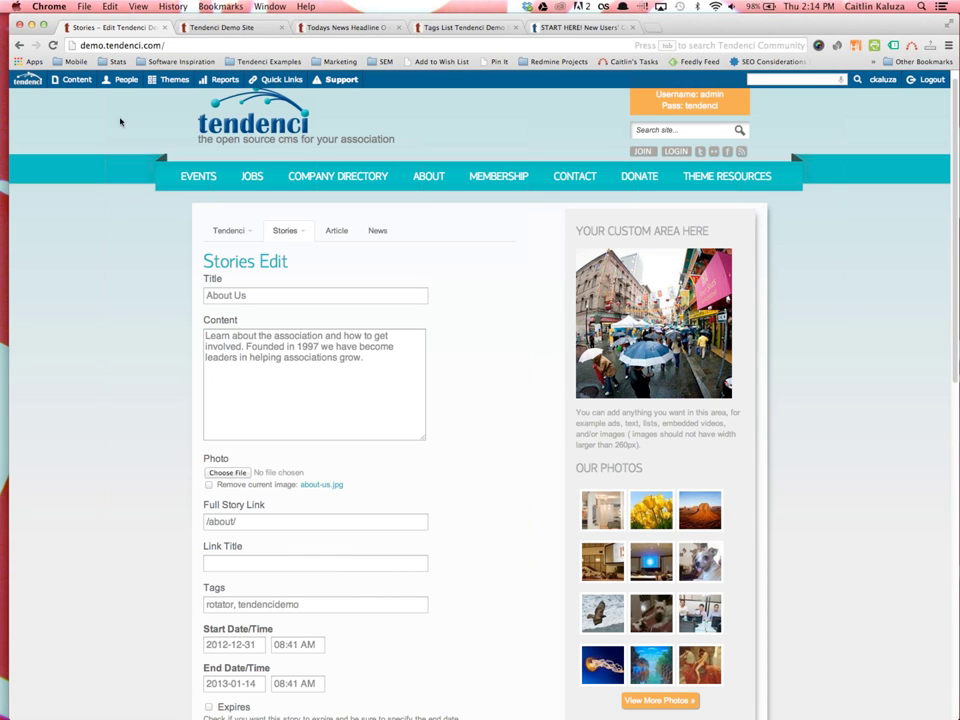
Paste the copied site address into the Full Story Link and trim it back to /about/
left_click(116, 45)
key("super+c")
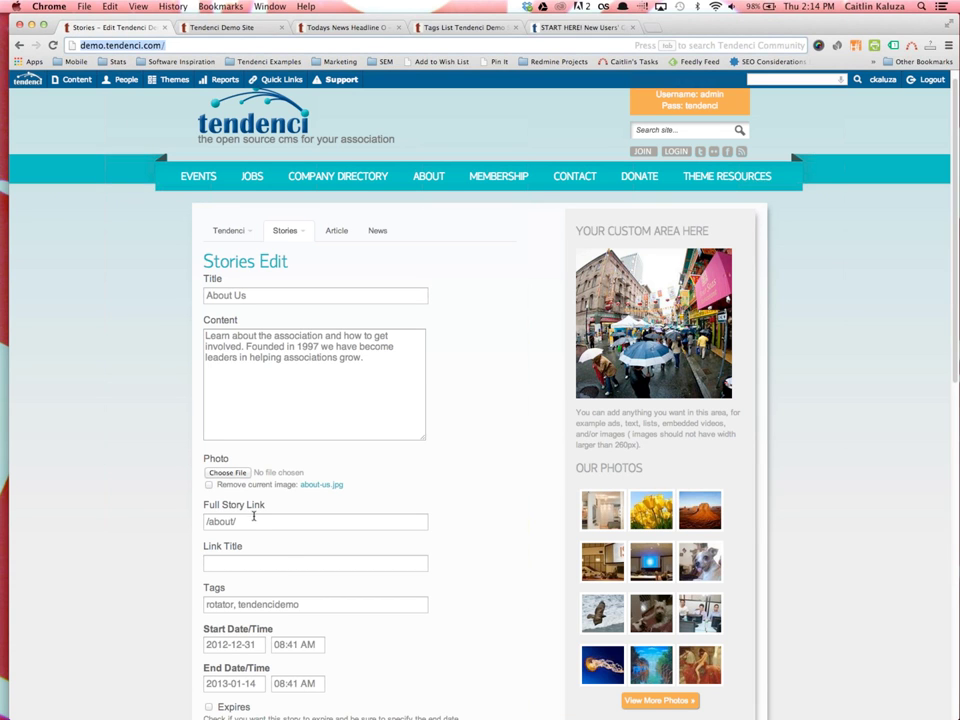
triple_click(253, 521)
key("super+v")
type("about")
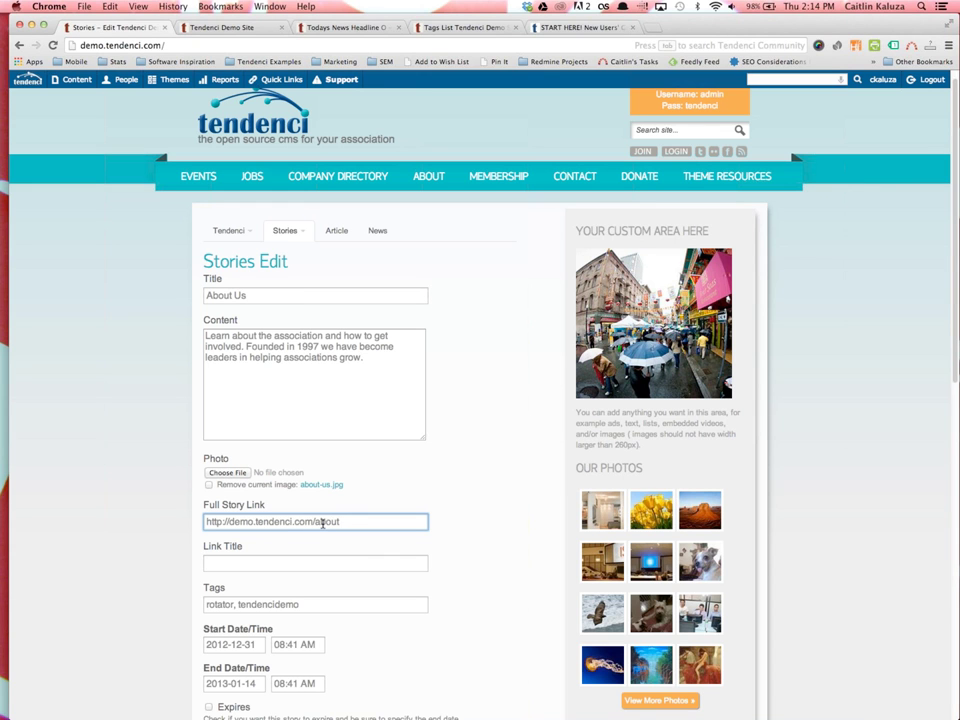
left_click_drag(313, 521, 200, 521)
key("BackSpace")
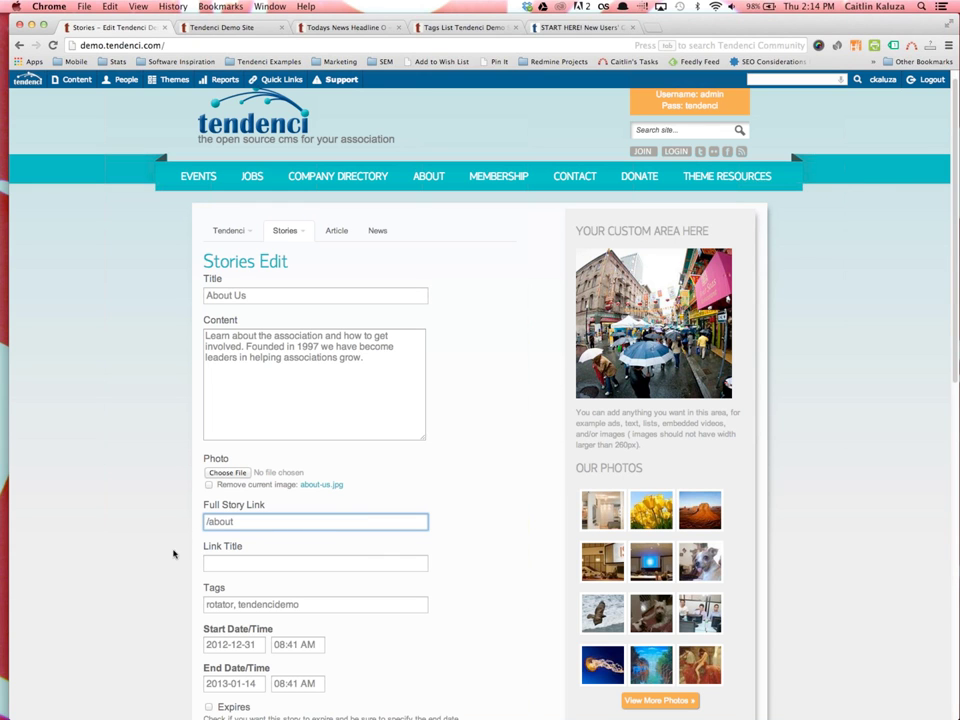
left_click(279, 516)
type(".")
key("BackSpace")
type("/")
left_click(190, 503)
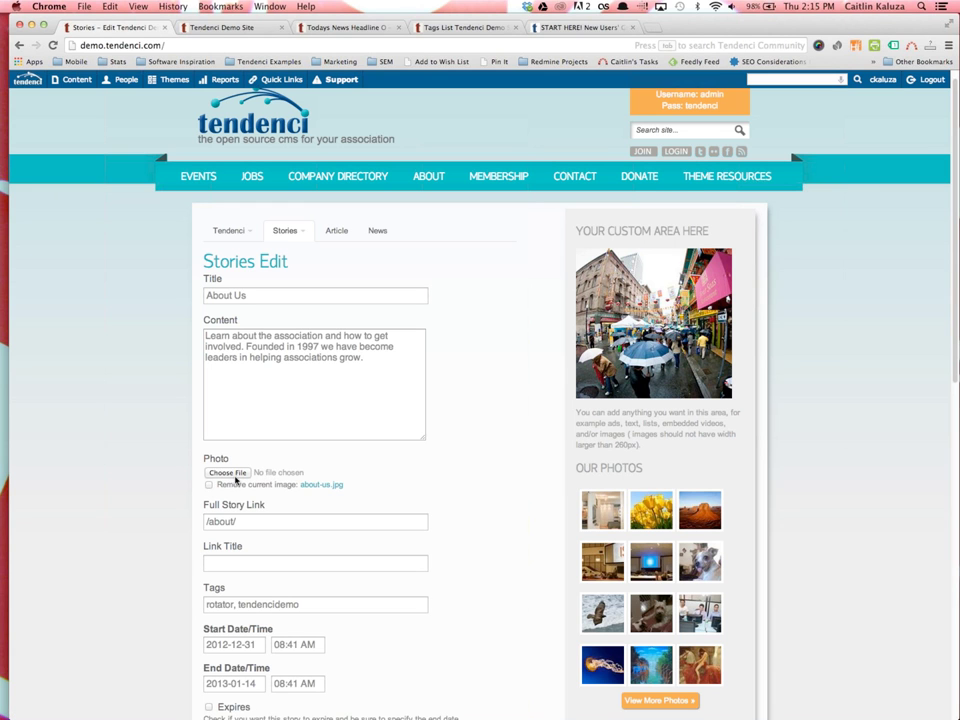
scroll(246, 585, "down", 2)
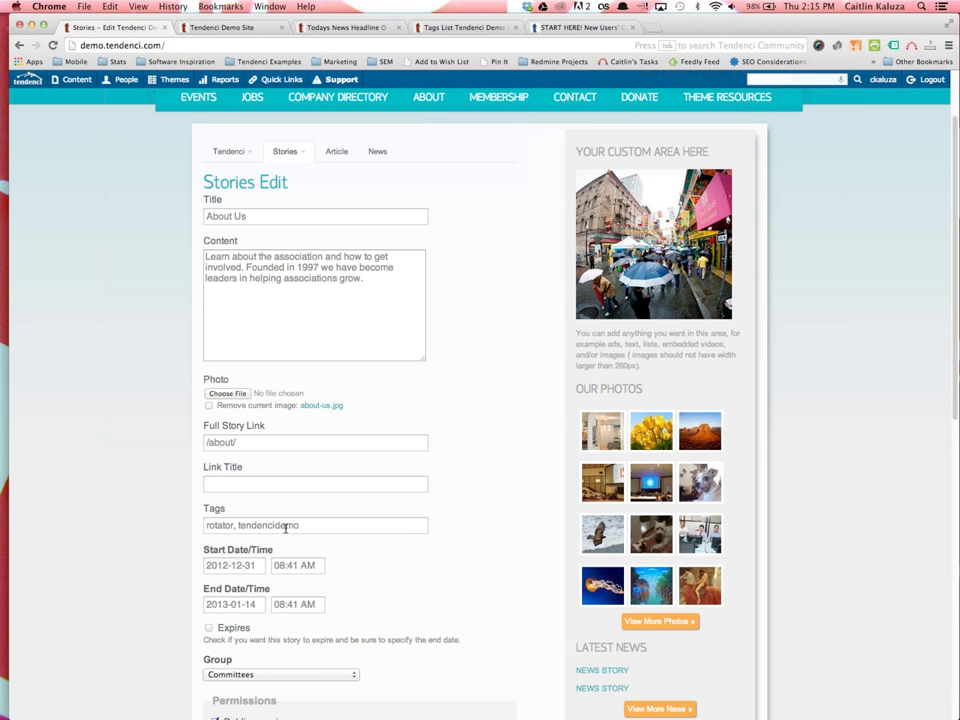
left_click(233, 525)
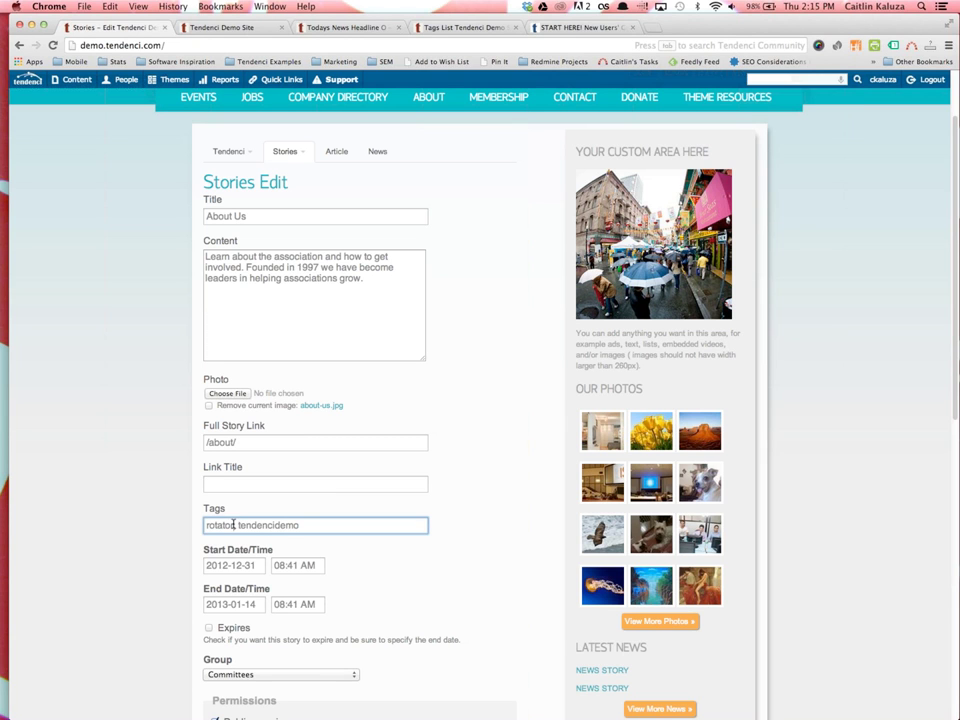
double_click(233, 525)
left_click(175, 528)
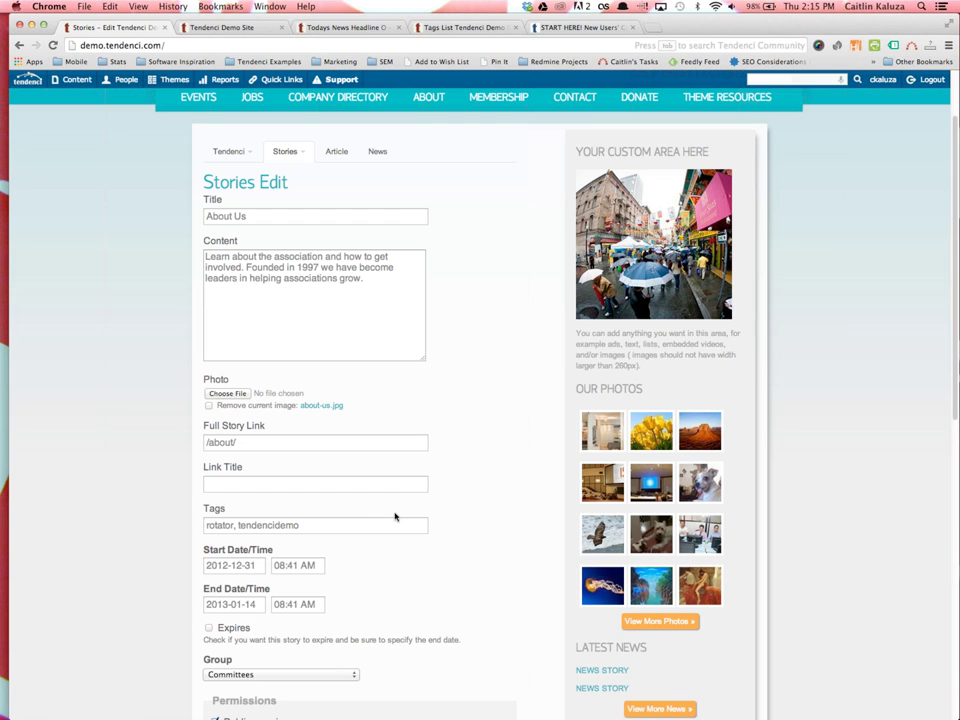
Go to Content > Stories and scroll the 7 stories, including About Us, Join Today and How to Use Your Theme
left_click(72, 79)
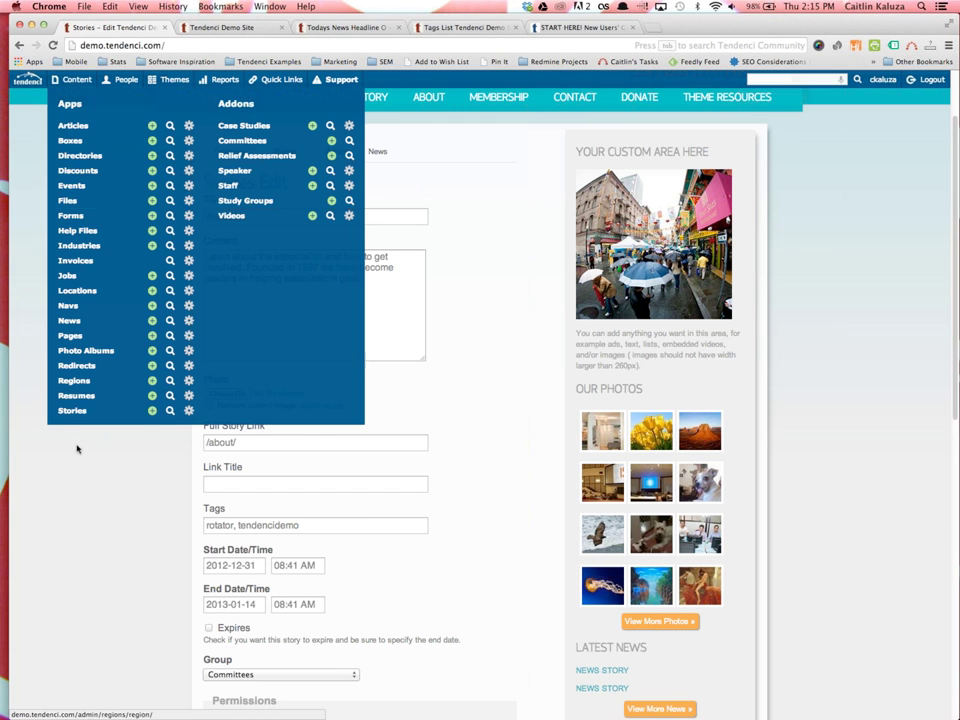
mouse_move(72, 79)
left_click(81, 414)
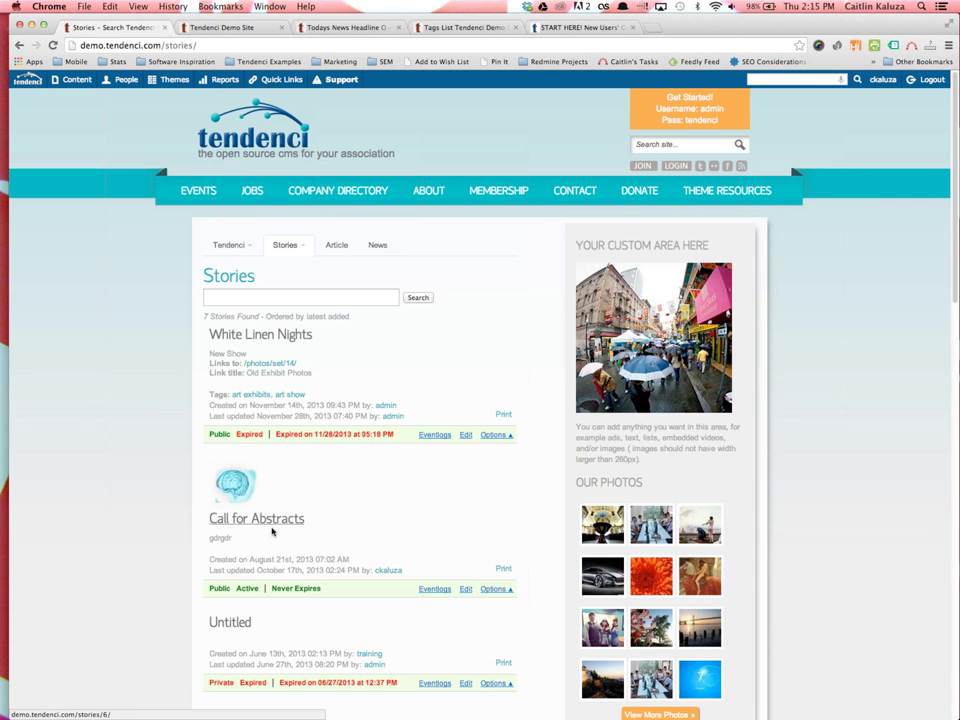
scroll(270, 561, "down", 5)
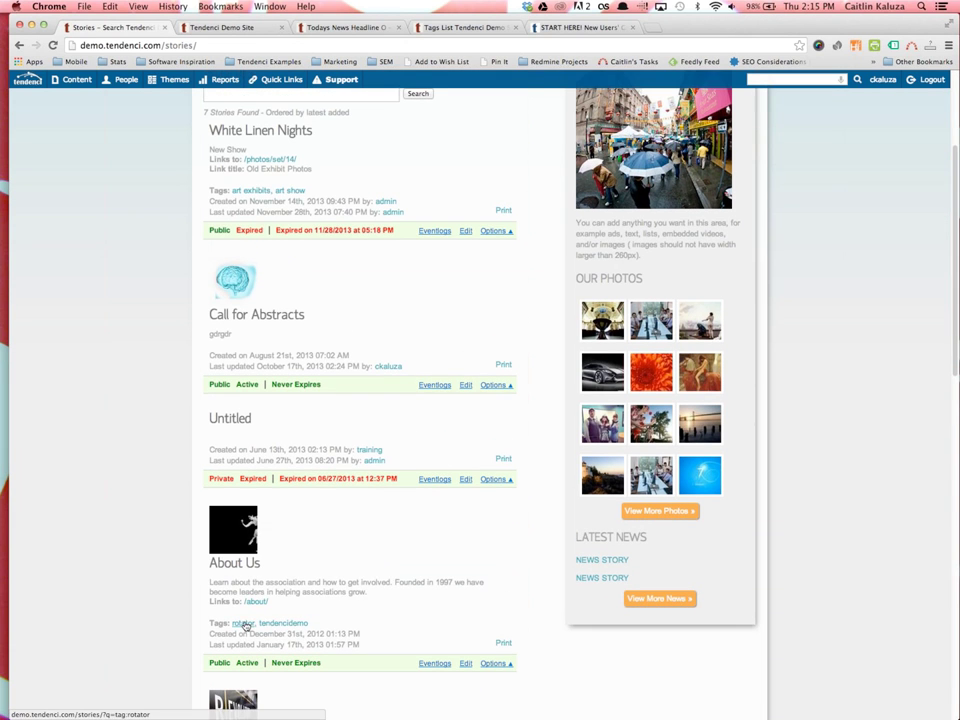
scroll(246, 624, "down", 4)
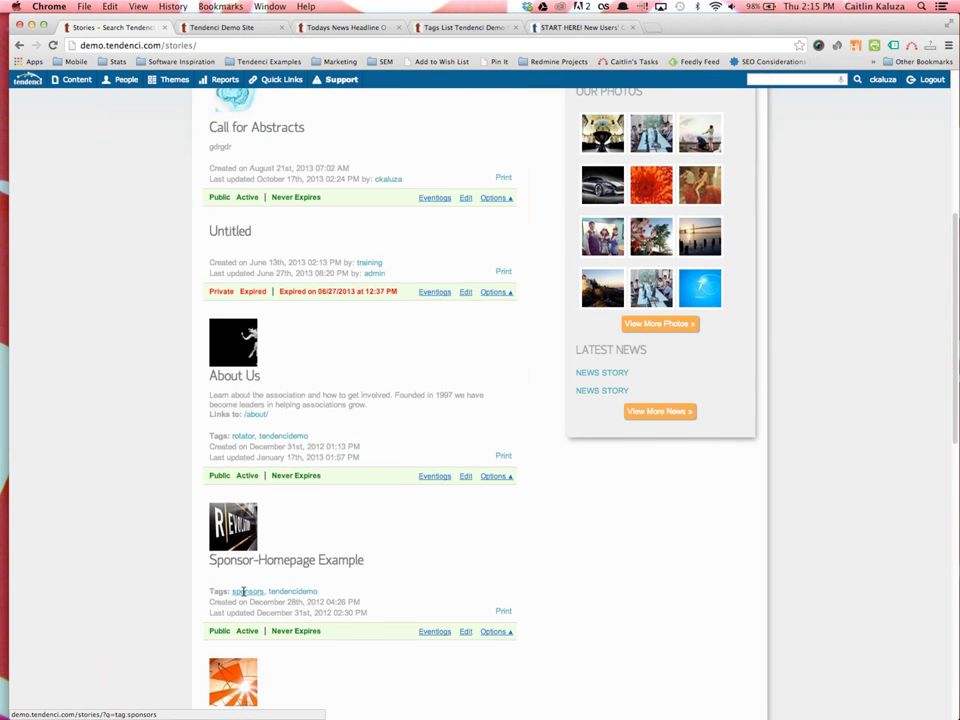
scroll(250, 580, "down", 7)
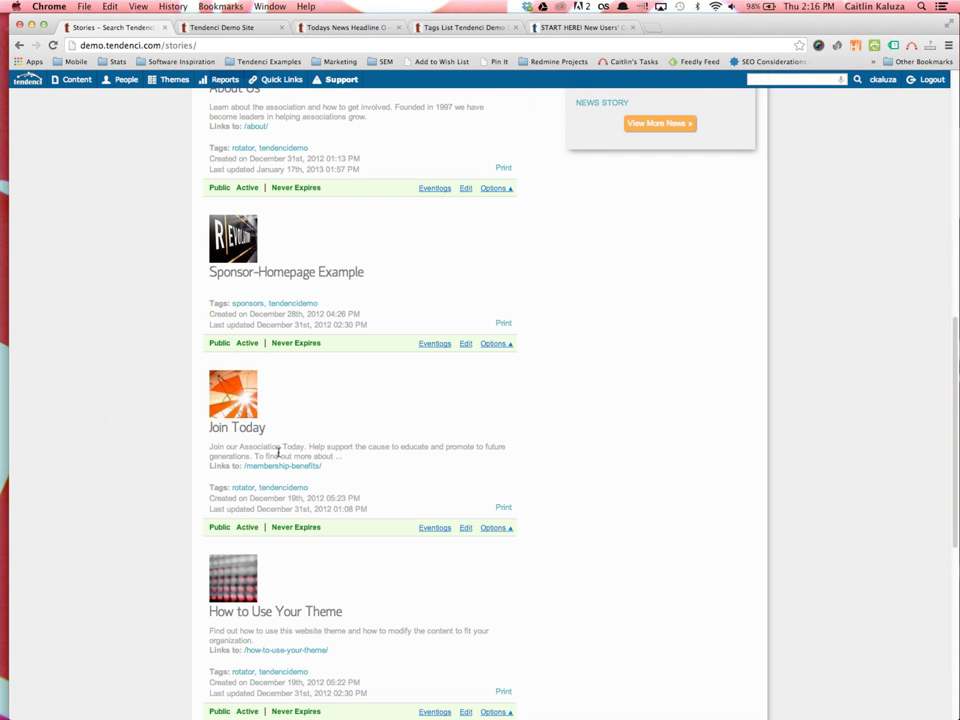
scroll(265, 430, "down", 8)
scroll(252, 407, "up", 2)
scroll(248, 407, "up", 2)
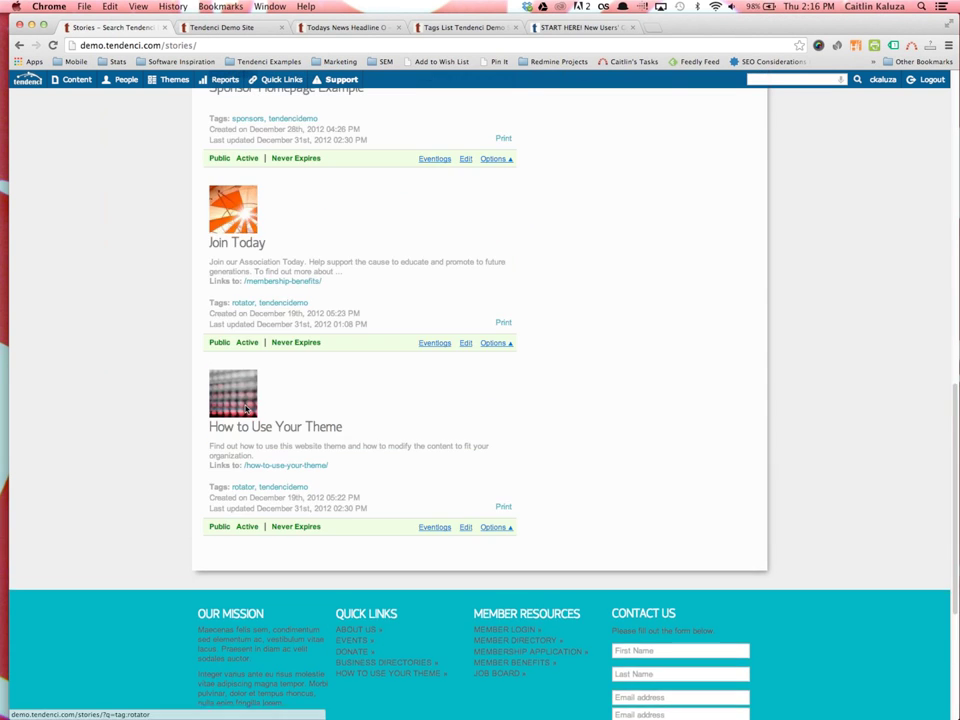
scroll(247, 409, "up", 15)
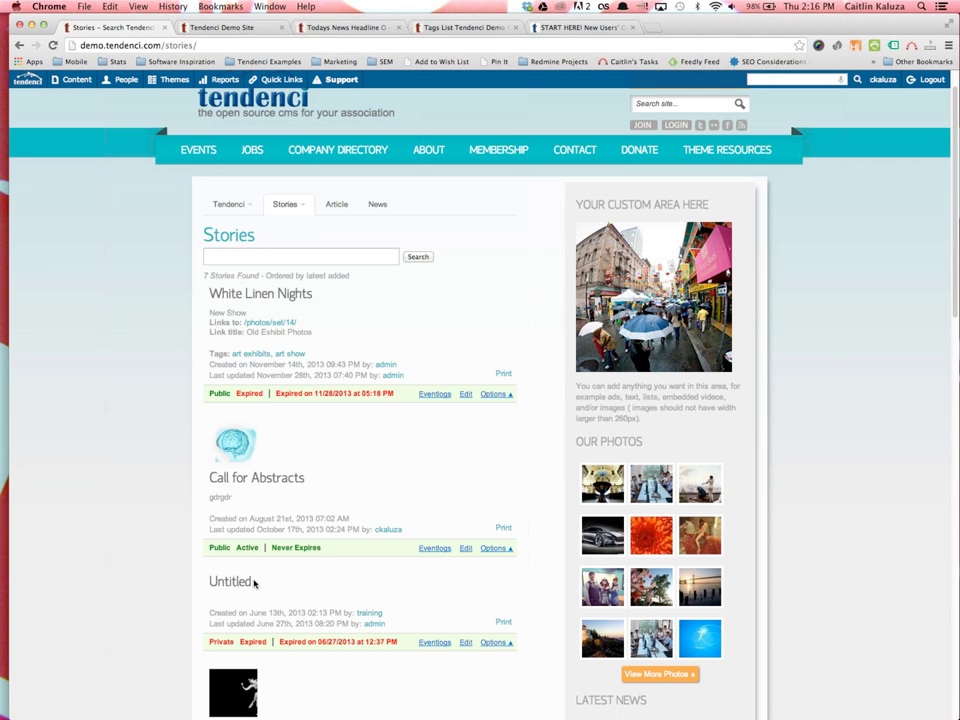
scroll(254, 576, "down", 5)
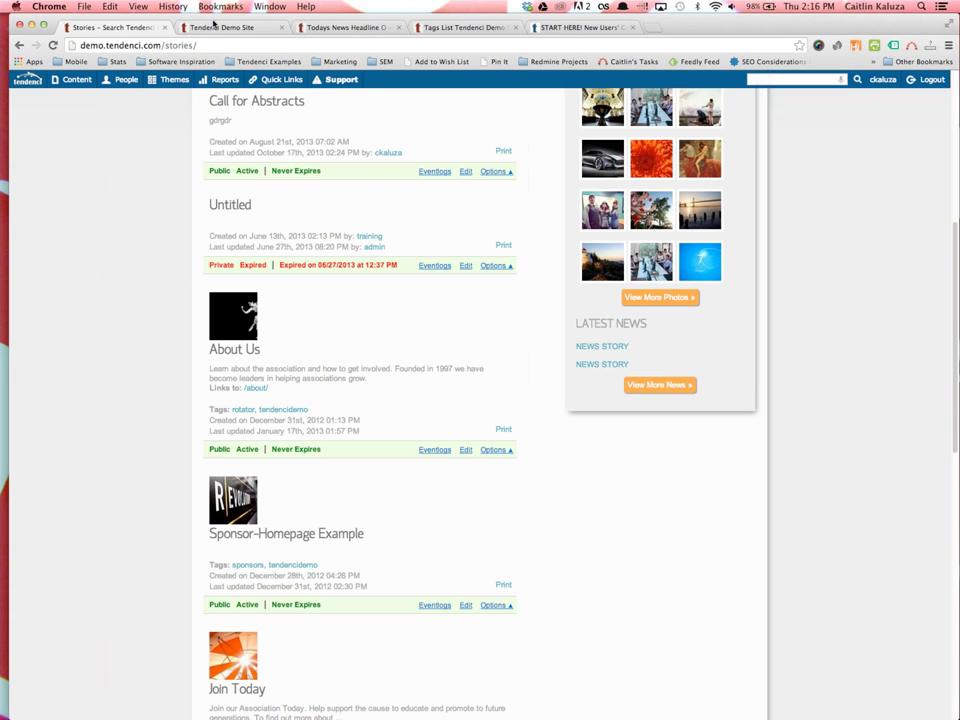
left_click(215, 27)
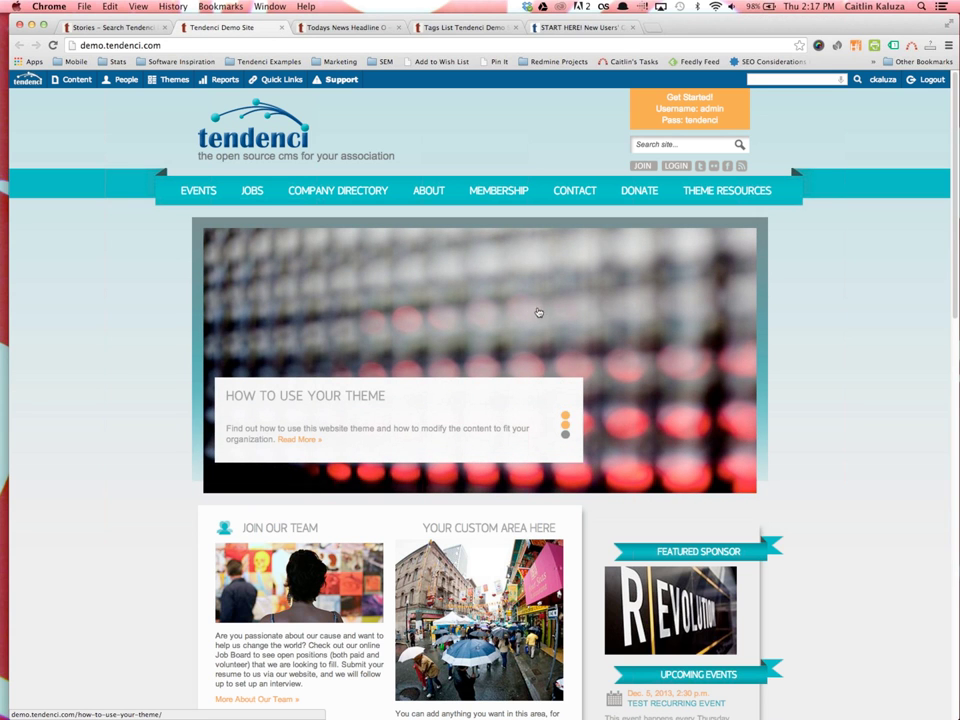
Inspect the slideshow's Join Today slide in DevTools and view the join-today.jpg file
right_click(540, 307)
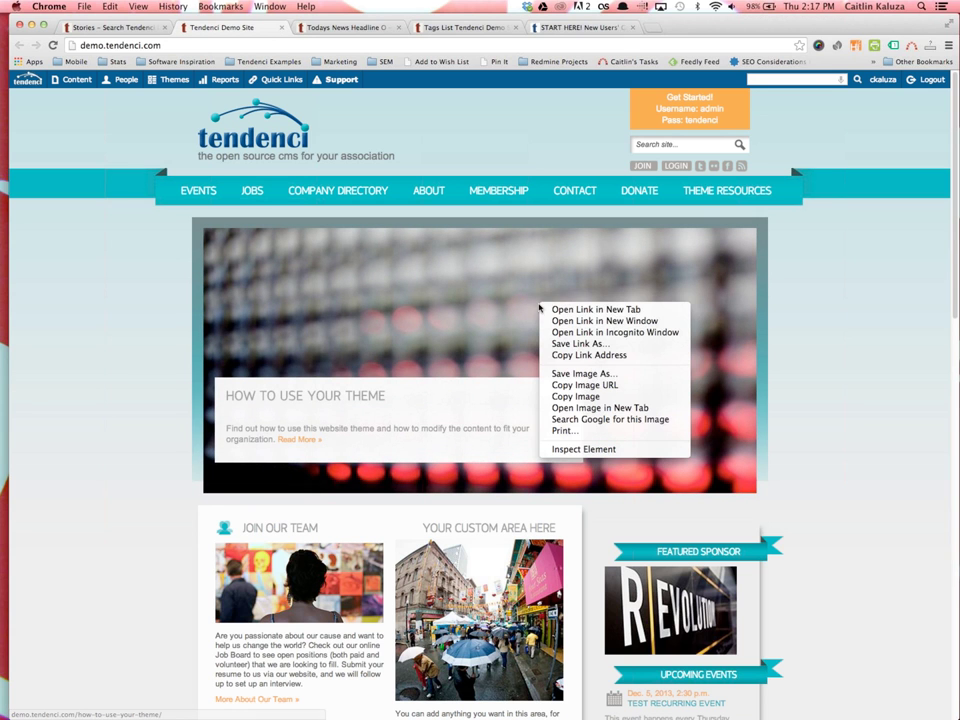
left_click(593, 450)
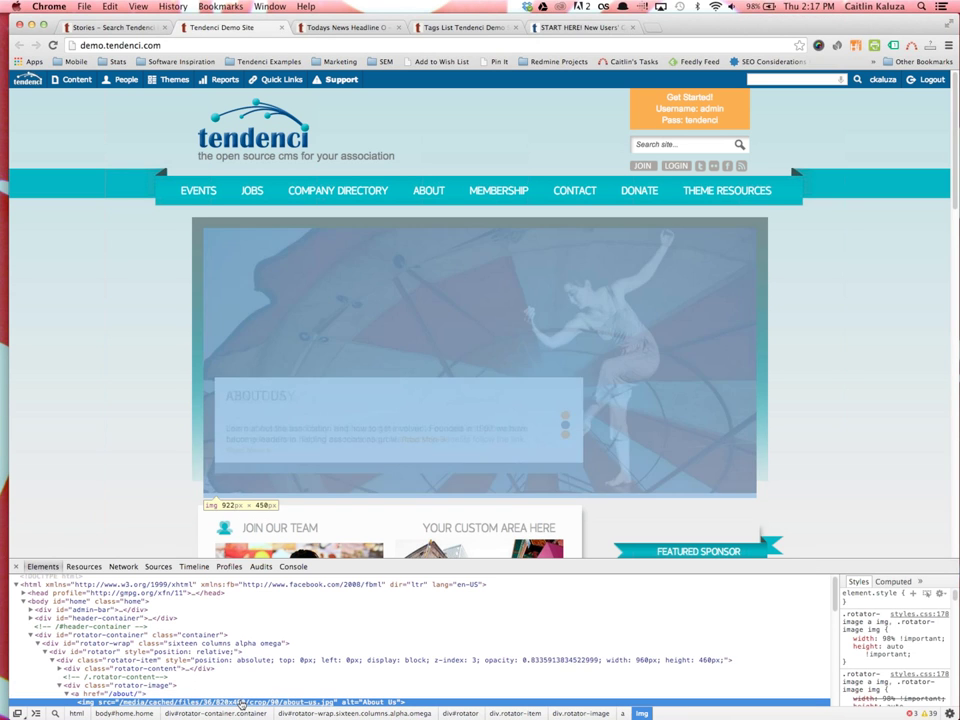
mouse_move(241, 704)
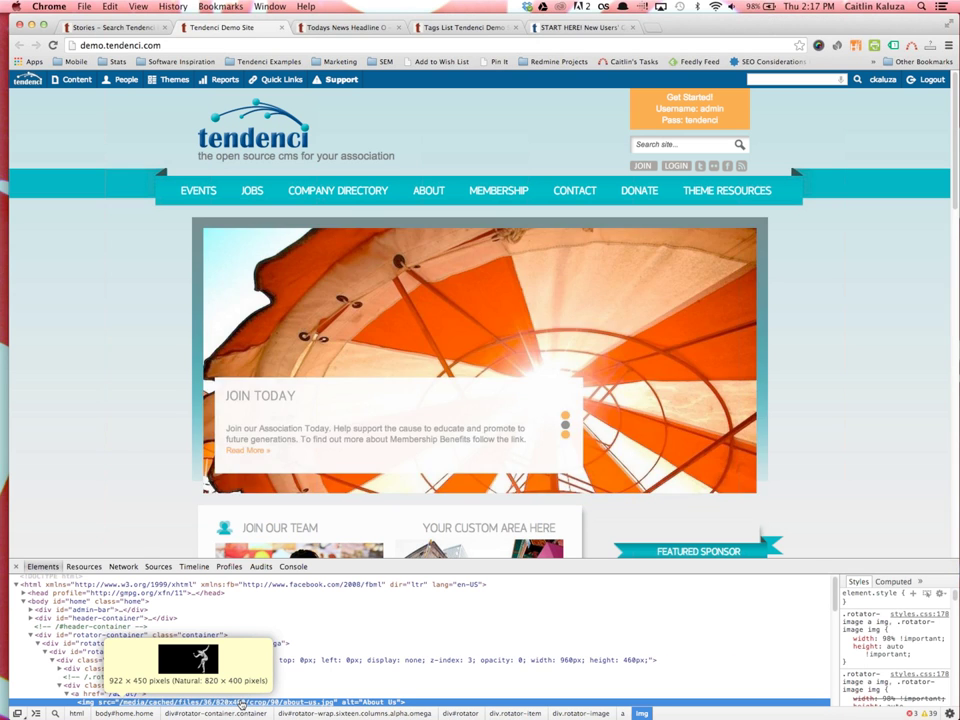
right_click(418, 333)
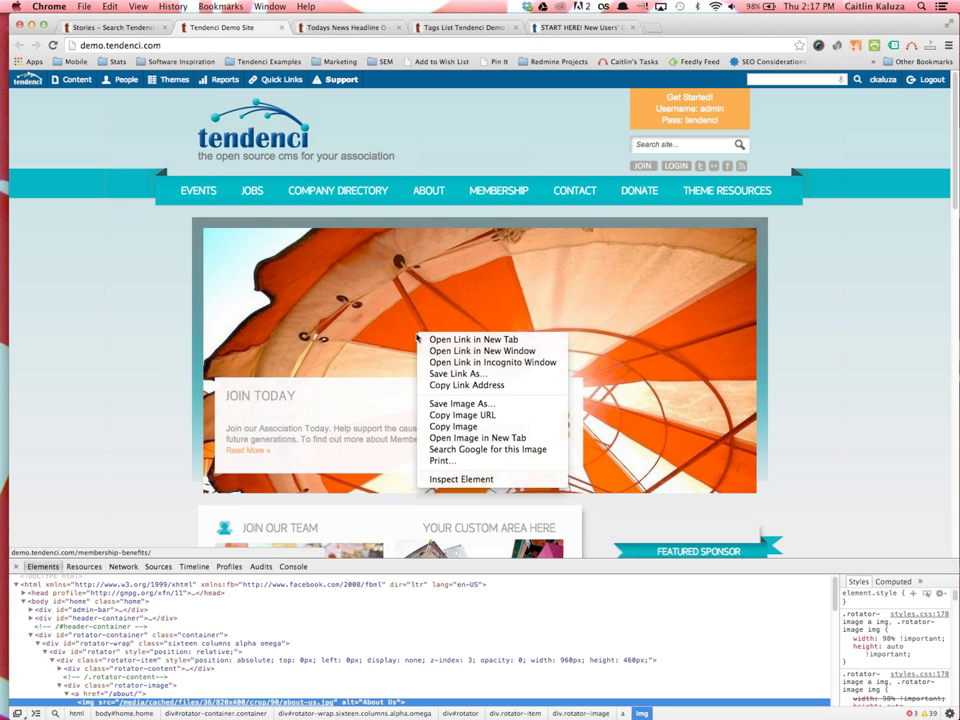
left_click(450, 479)
mouse_move(318, 703)
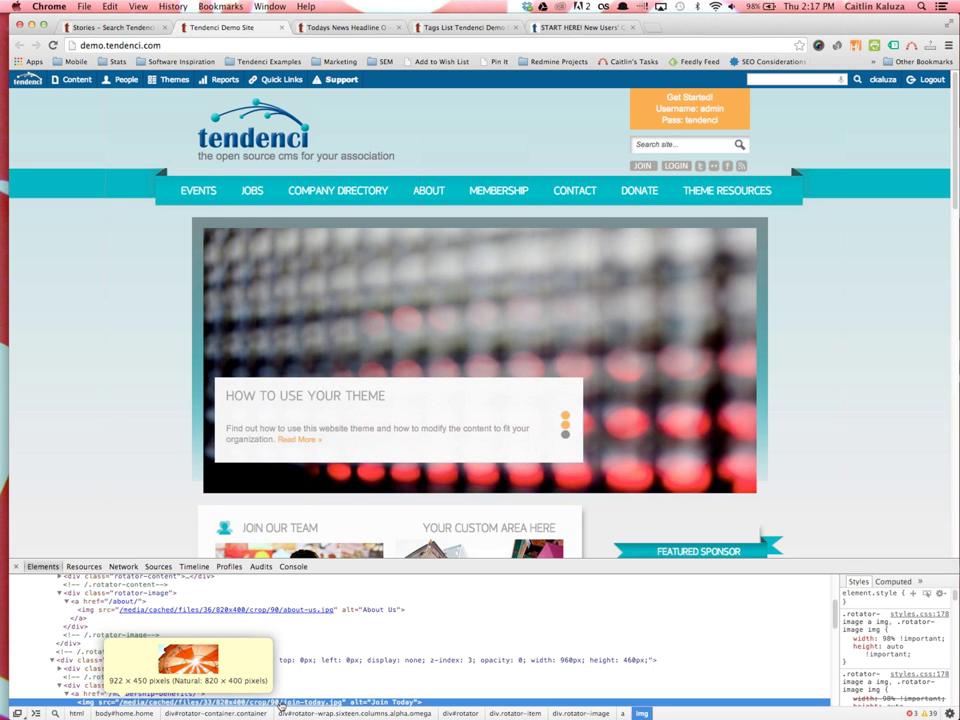
left_click(270, 705)
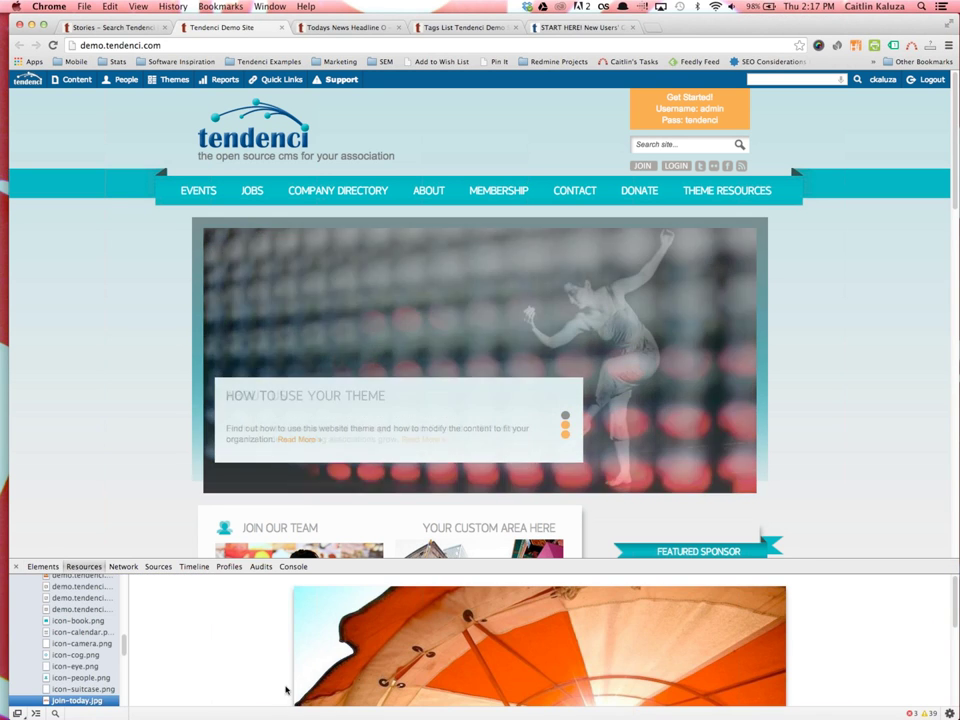
scroll(404, 689, "up", 4)
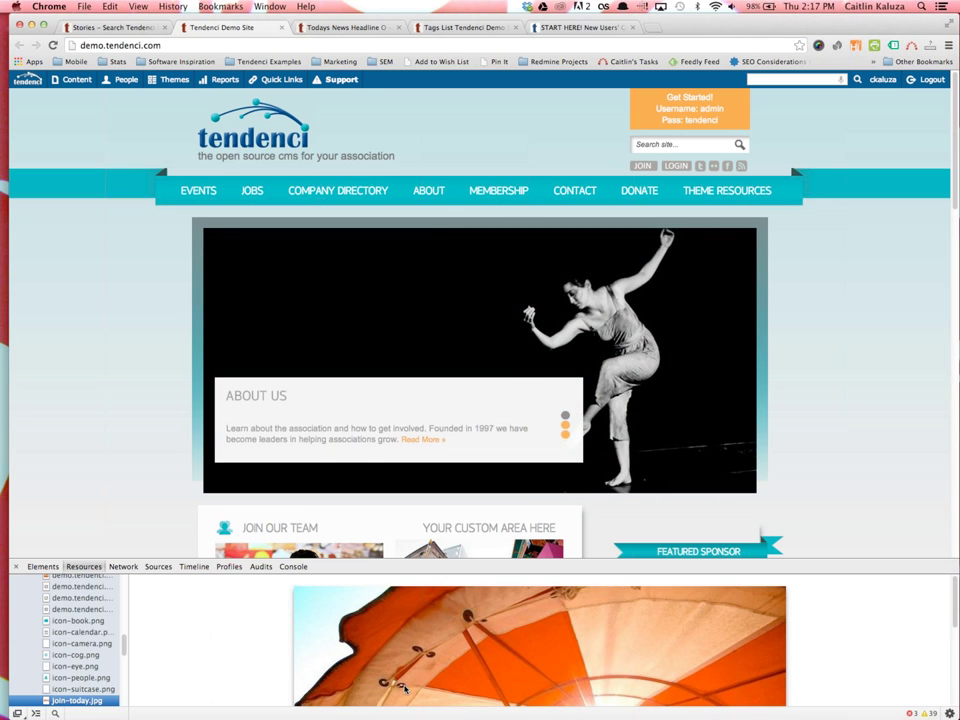
Inspect the About Us banner, confirm about-us.jpg is 820 × 400, then close DevTools
right_click(471, 339)
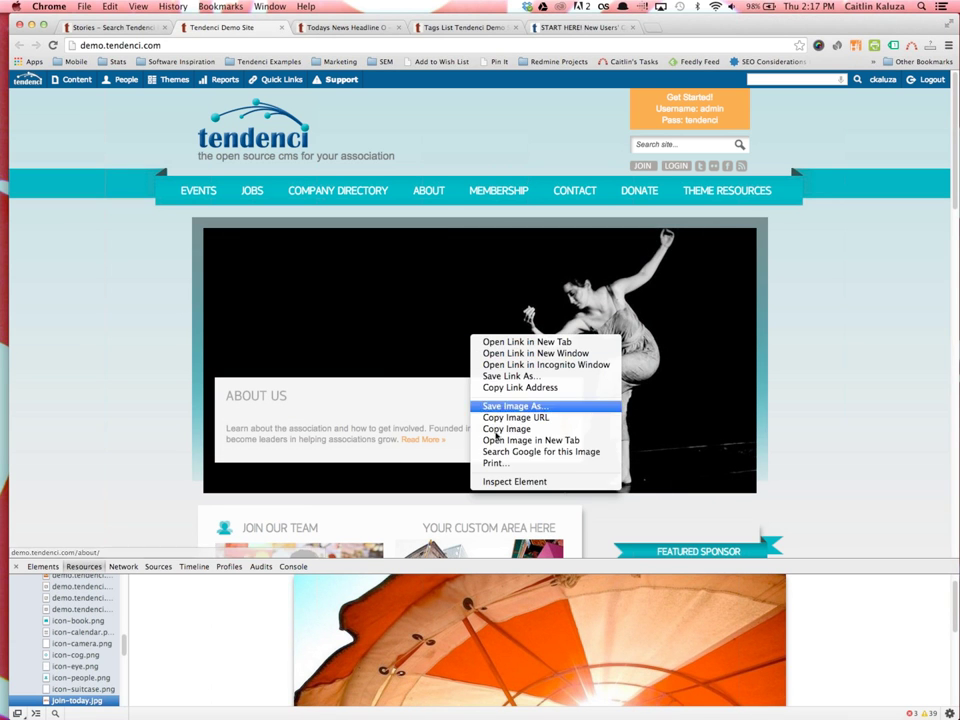
left_click(504, 487)
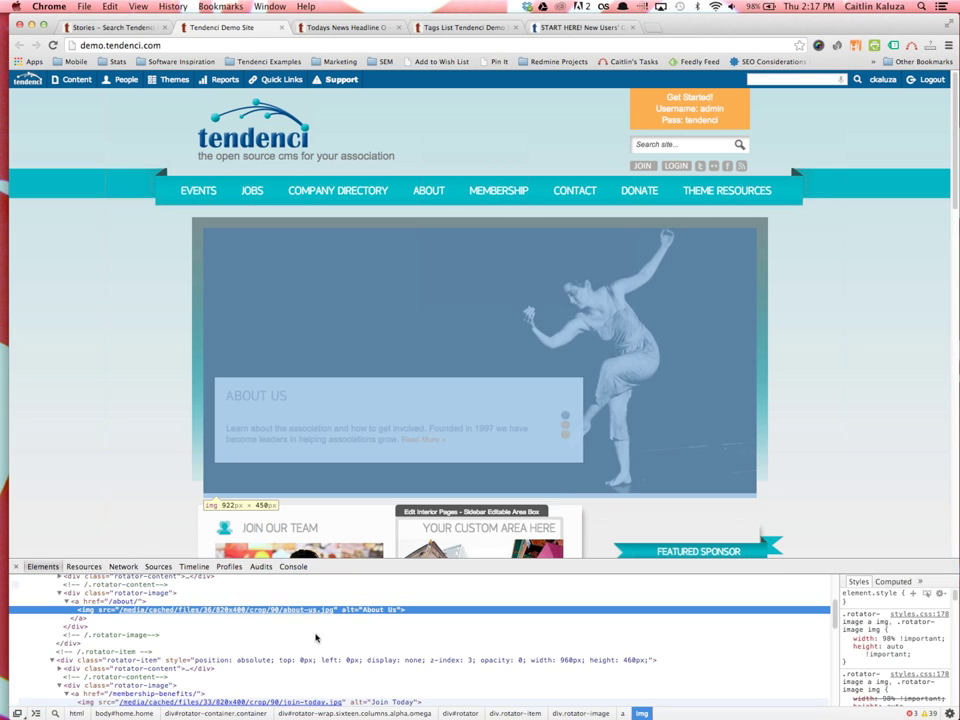
mouse_move(311, 614)
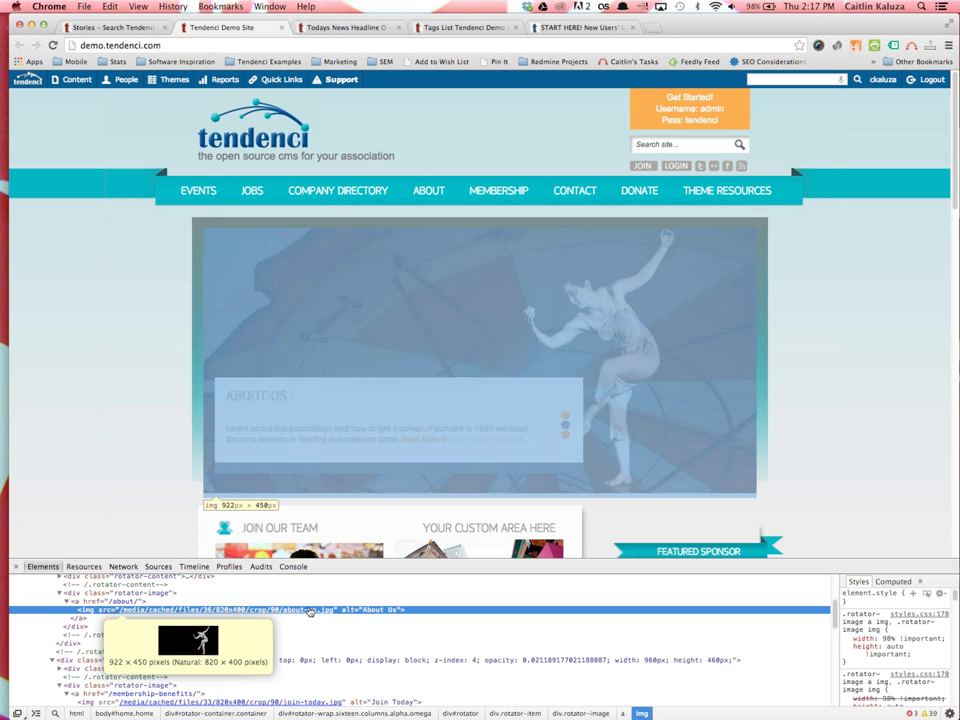
left_click(311, 612)
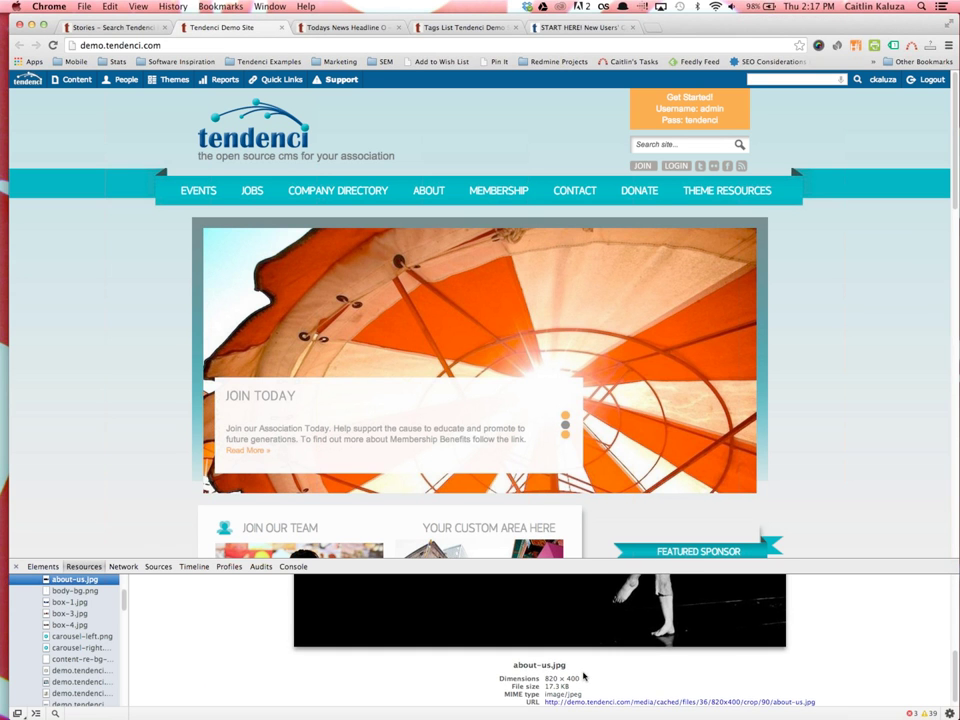
scroll(583, 675, "up", 3)
scroll(581, 674, "down", 2)
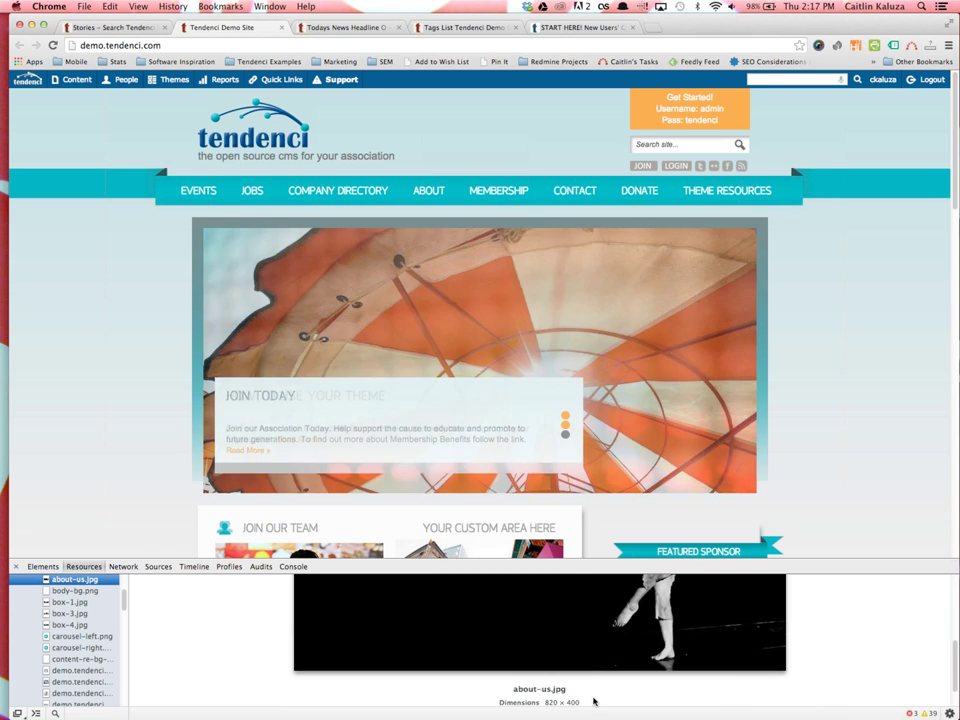
scroll(581, 673, "down", 1)
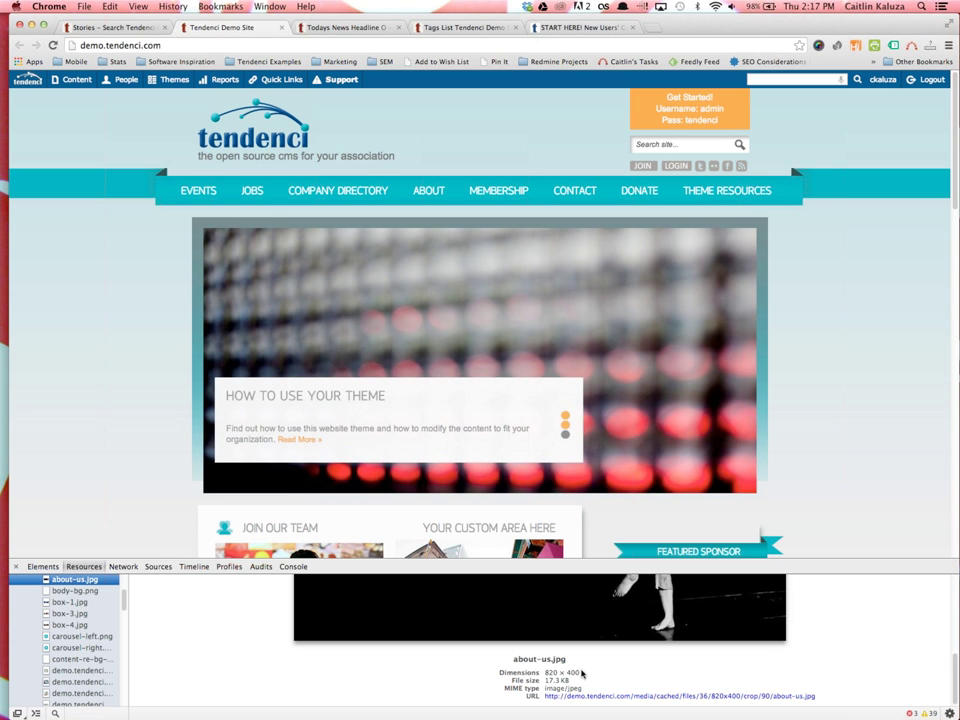
triple_click(554, 674)
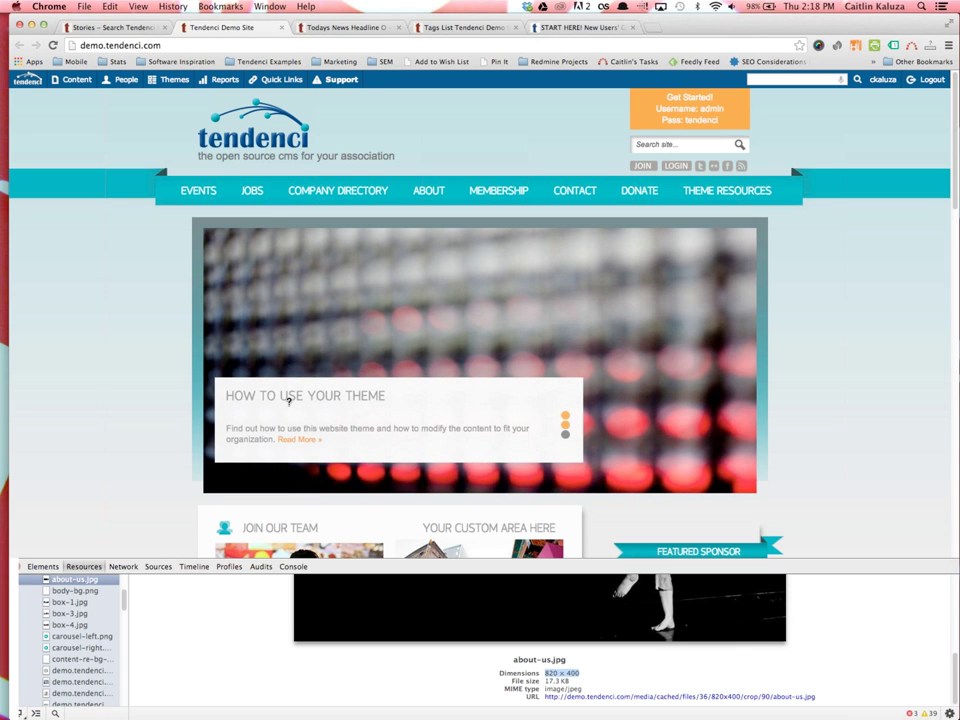
key("super+alt+i")
Open the About Us story's edit form, view its about-us.jpg photo, then close that image tab
key("super+1")
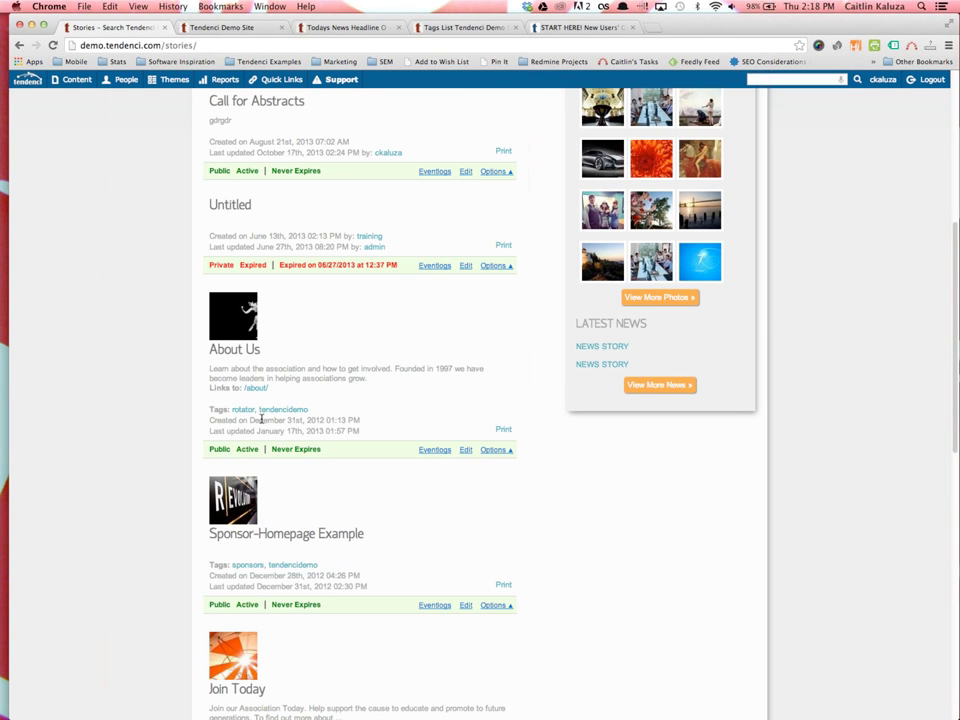
left_click(234, 356)
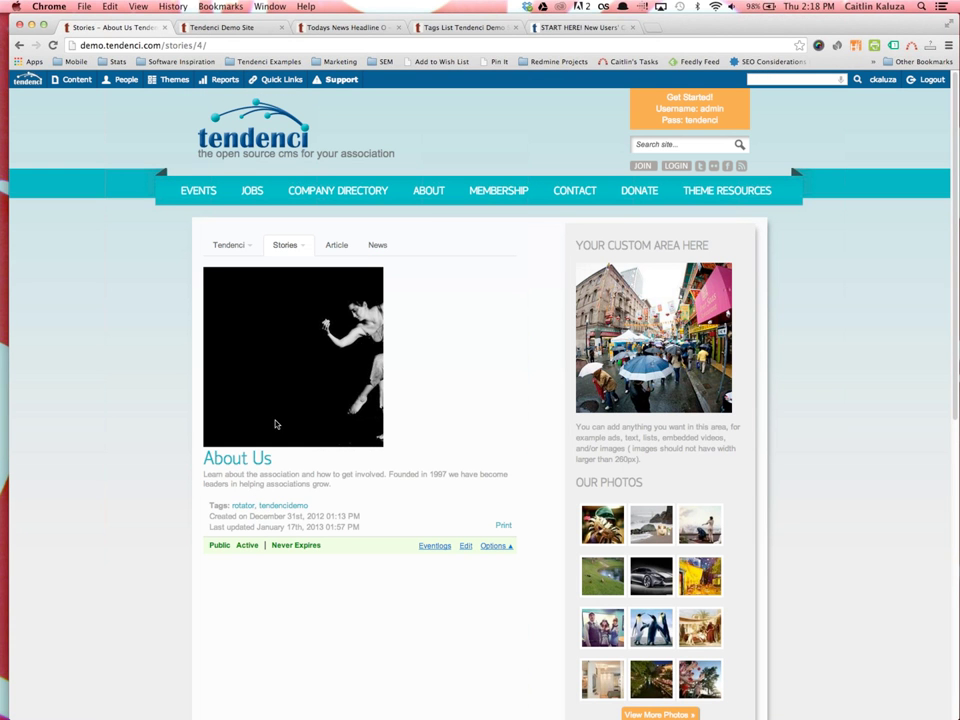
right_click(276, 424)
key("Escape")
left_click(465, 546)
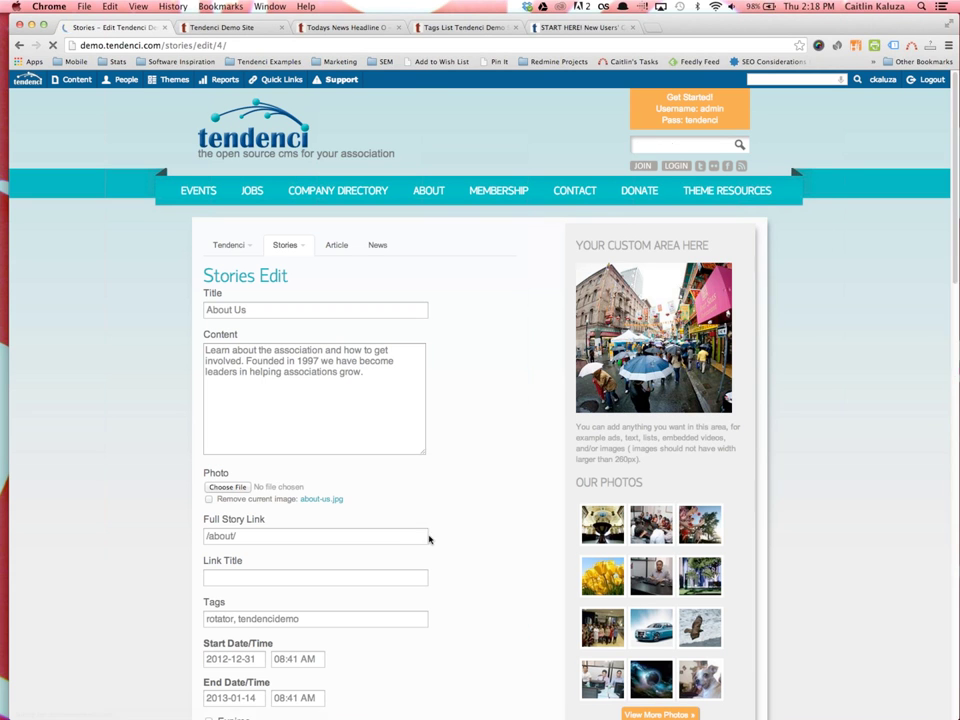
left_click(320, 500)
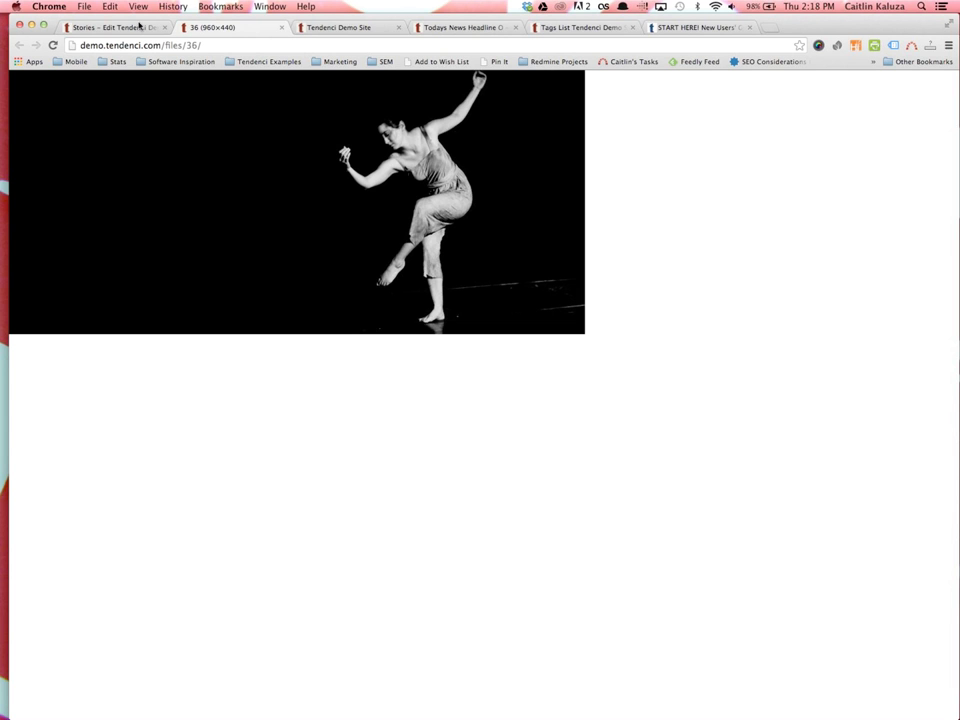
left_click(282, 27)
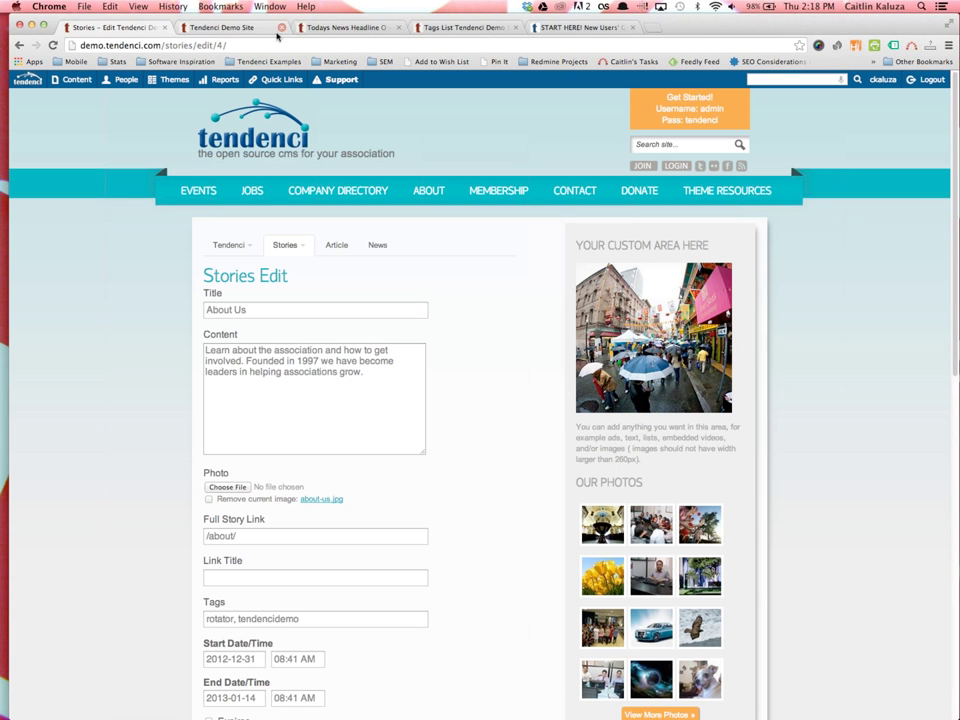
Go to the demo homepage and inspect the slideshow image markup, then close DevTools
left_click(226, 145)
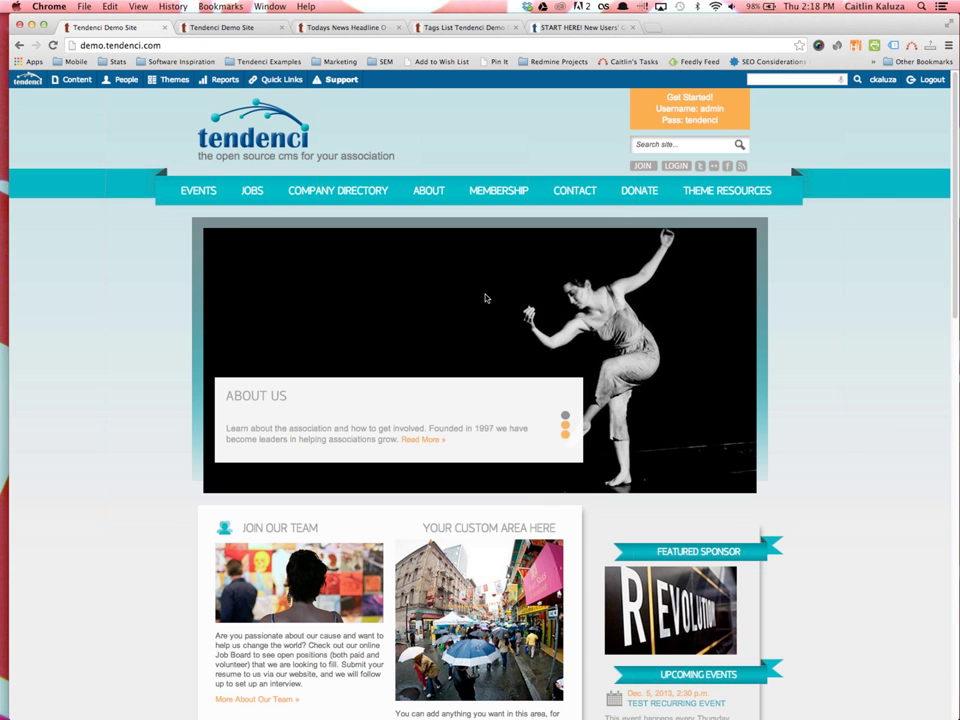
right_click(485, 296)
left_click(528, 440)
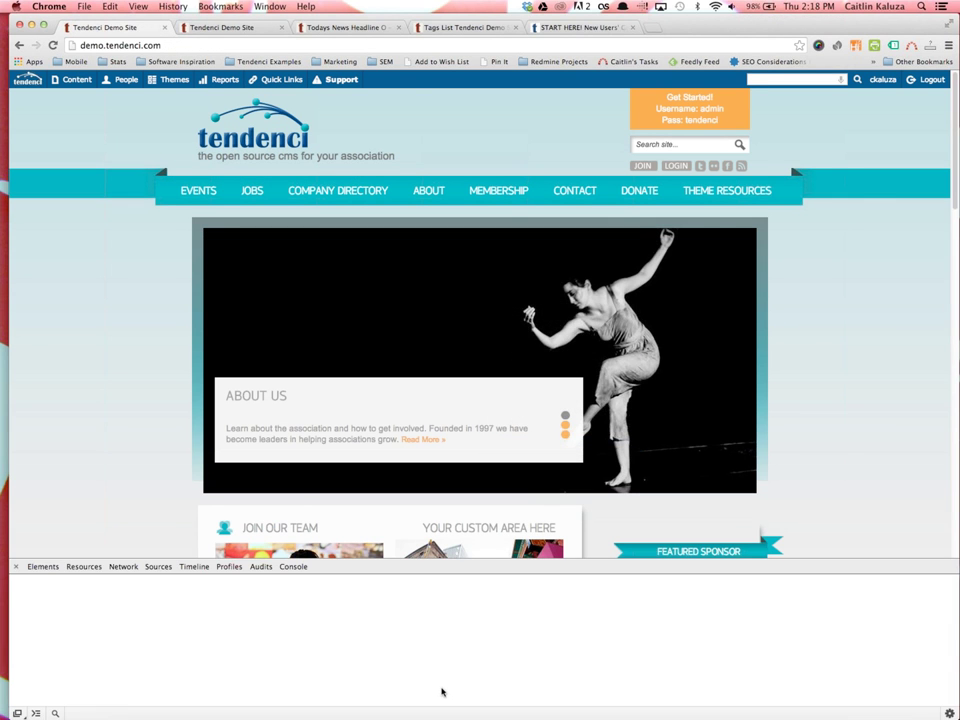
mouse_move(322, 702)
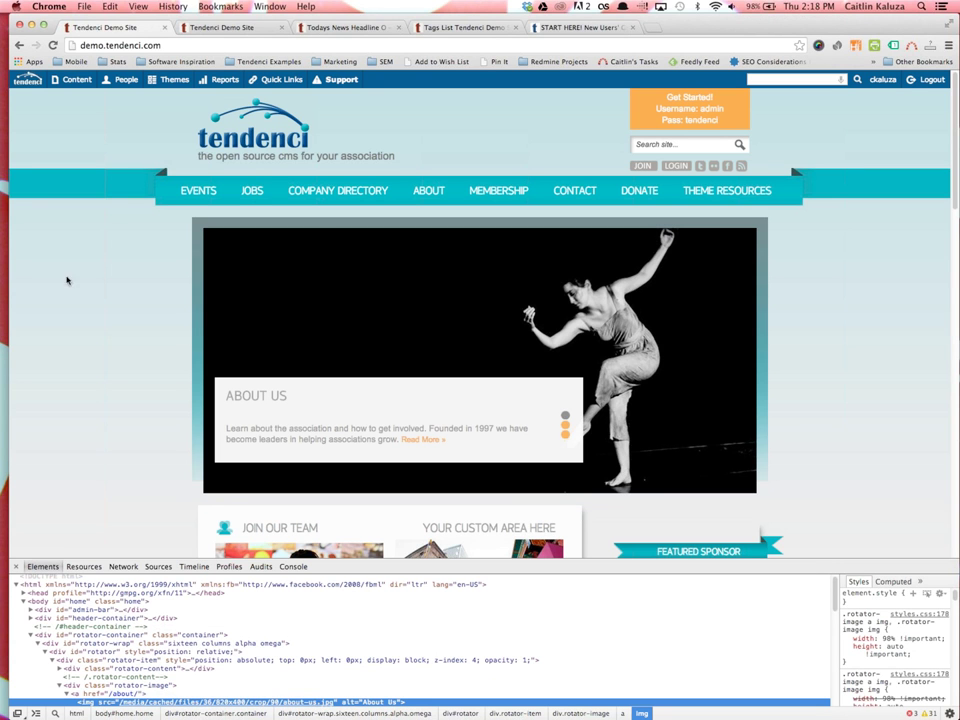
left_click(16, 566)
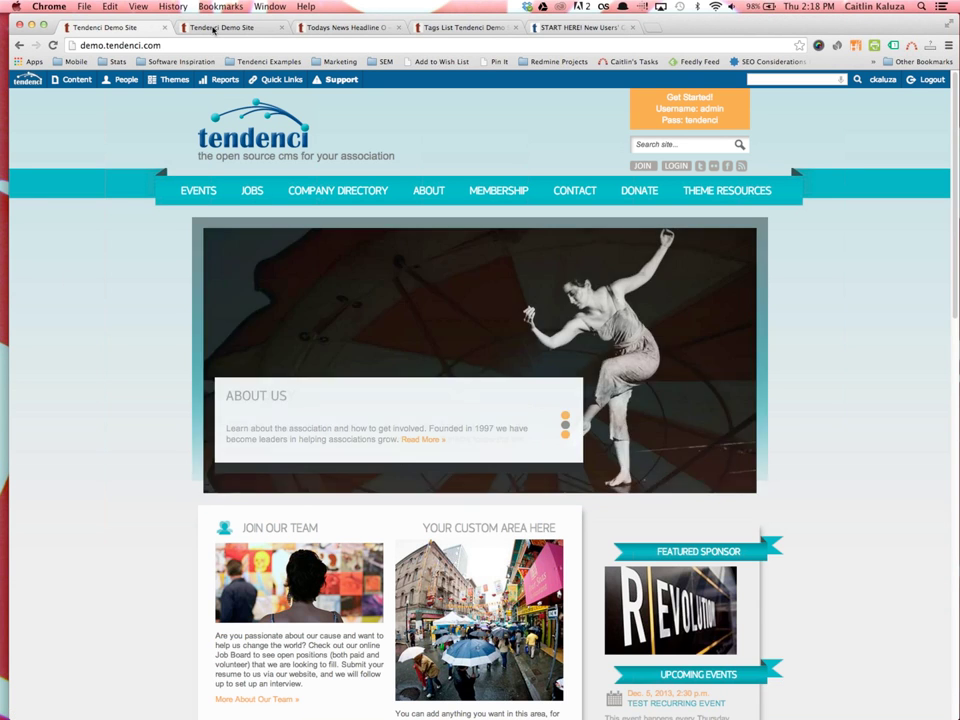
Switch to the other Demo Site tab and scroll the homepage with its About Us banner rotator
left_click(232, 27)
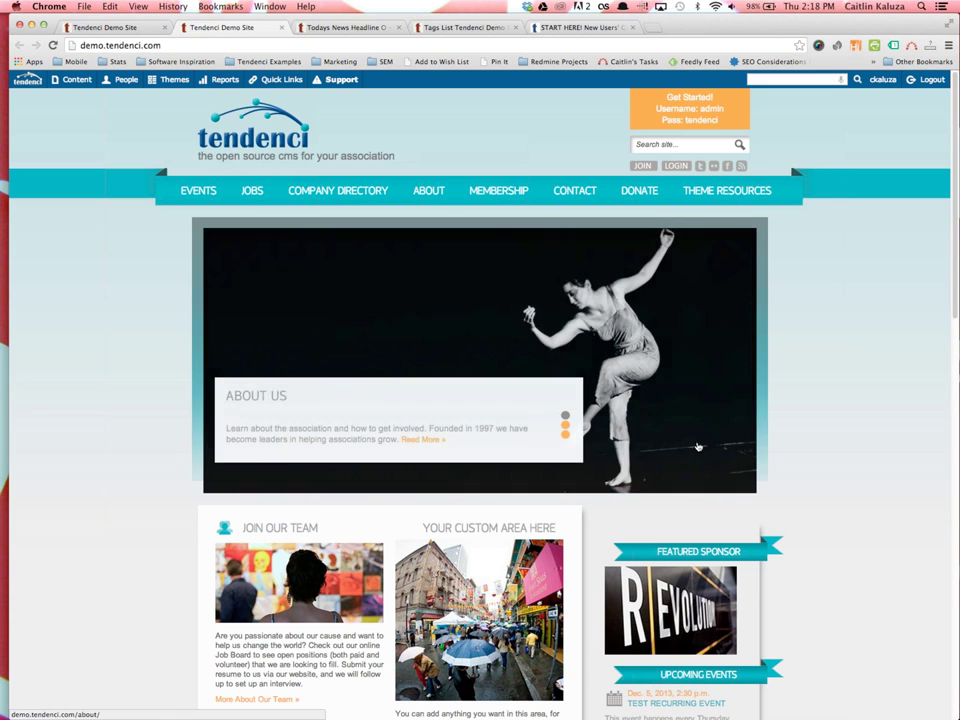
scroll(699, 446, "down", 1)
scroll(750, 544, "down", 1)
scroll(744, 448, "down", 3)
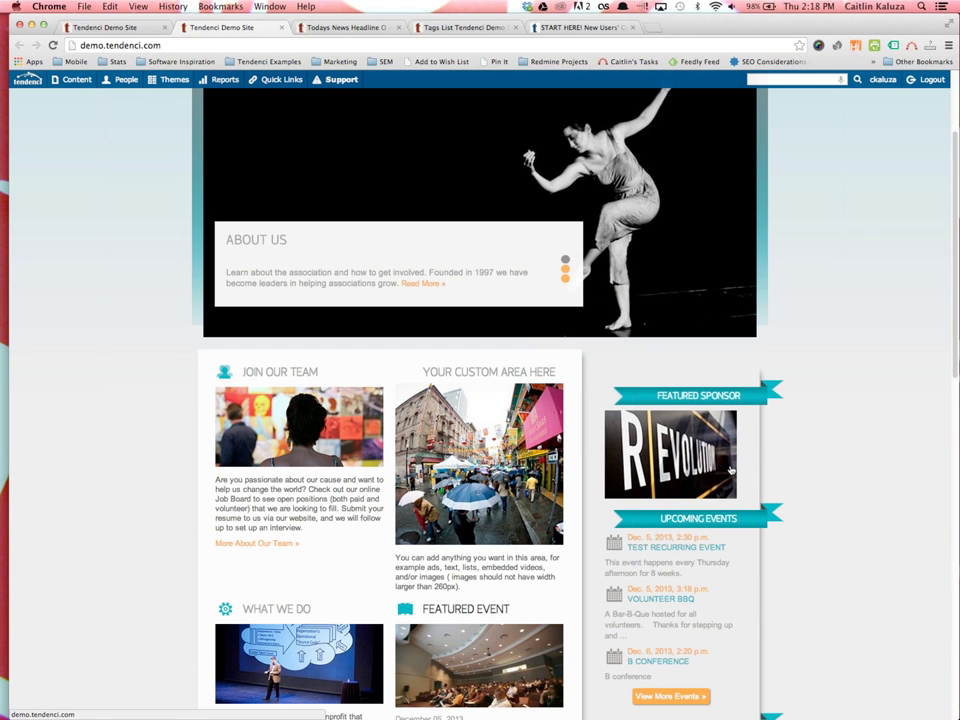
scroll(724, 469, "down", 1)
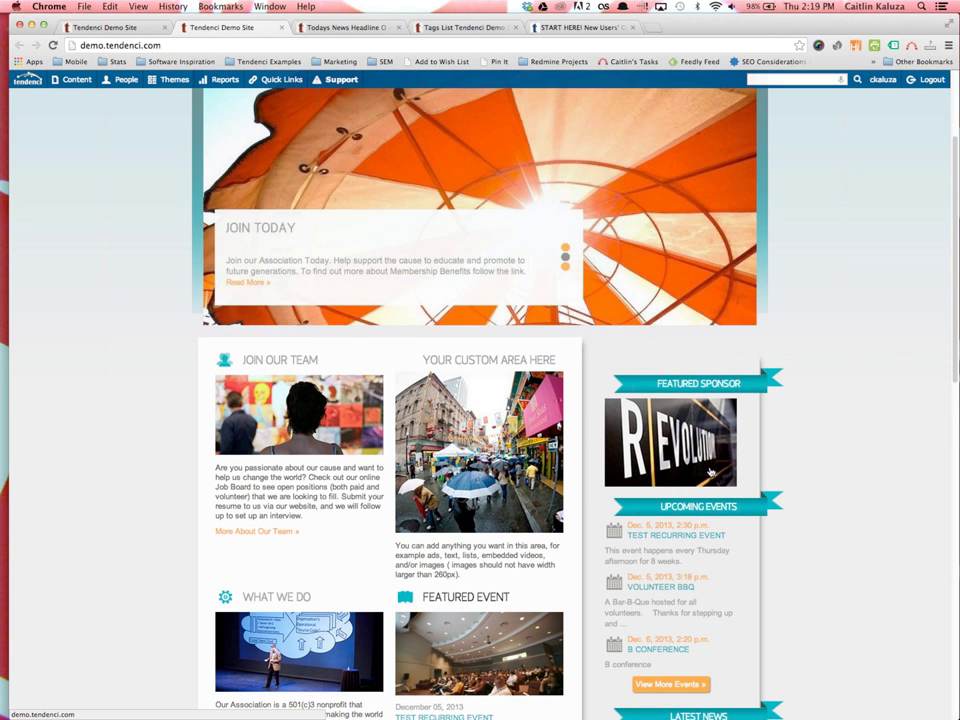
scroll(77, 333, "up", 5)
Edit the About Us story from Content > Stories and scroll to its expiry, group and permission fields
mouse_move(75, 79)
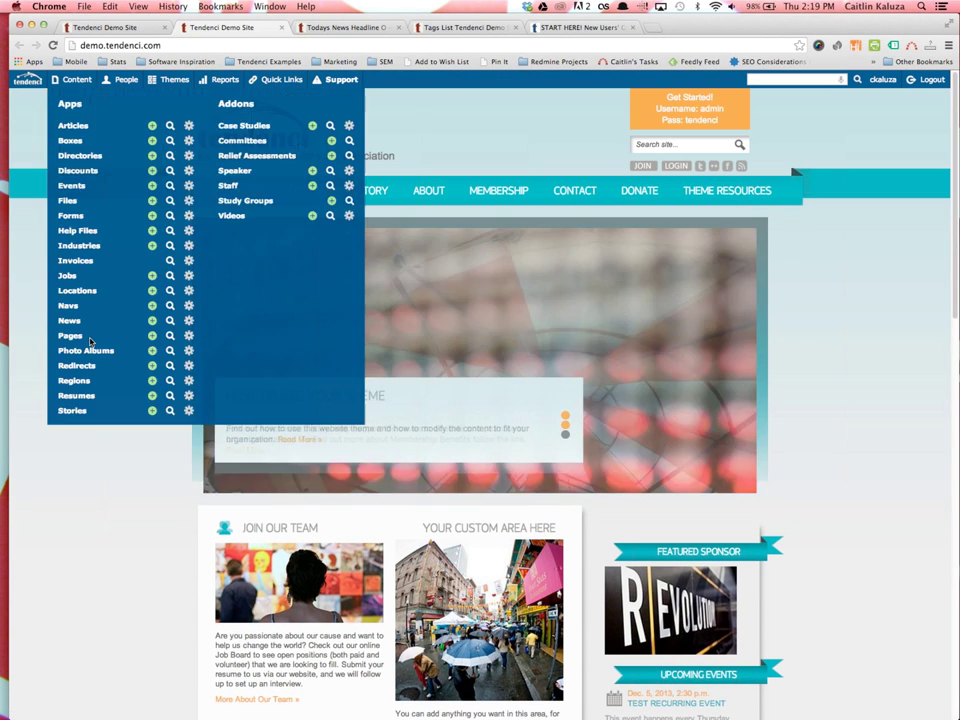
left_click(90, 411)
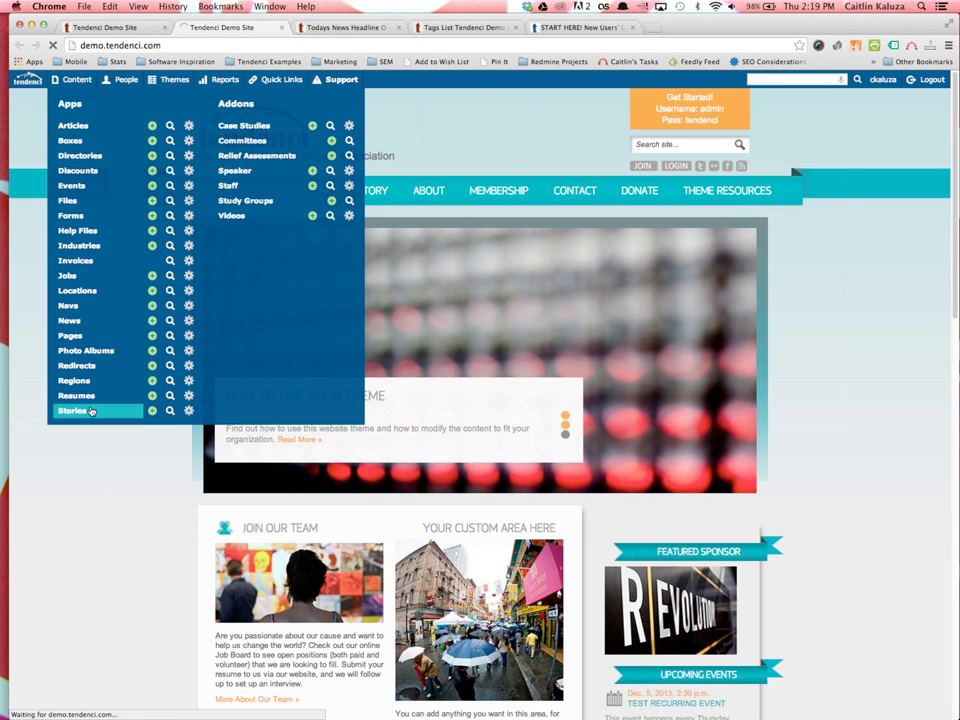
scroll(458, 628, "down", 5)
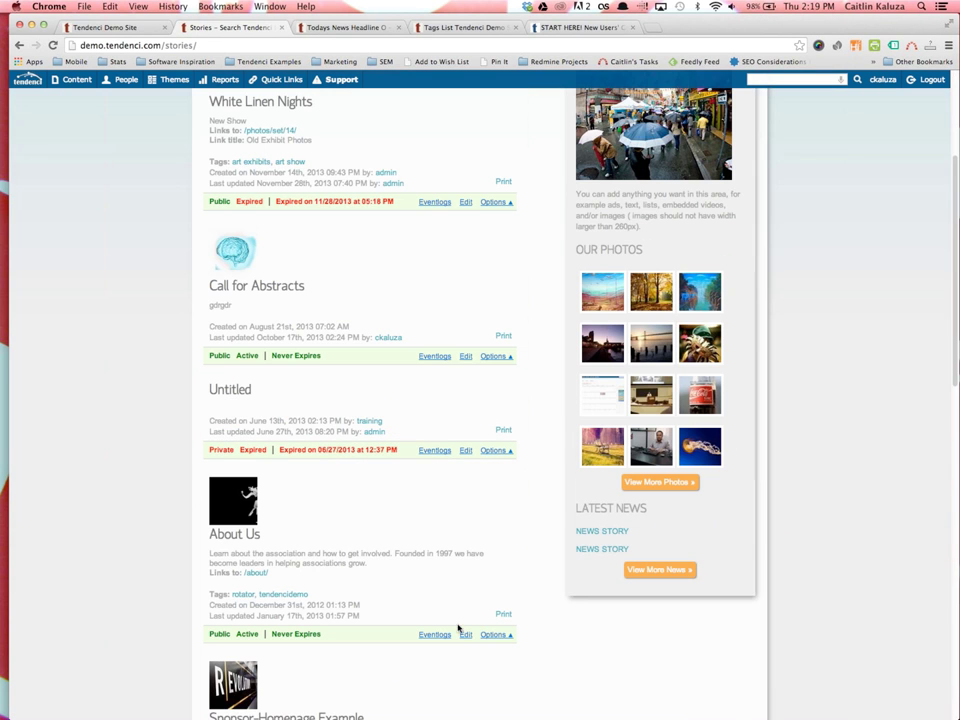
left_click(465, 634)
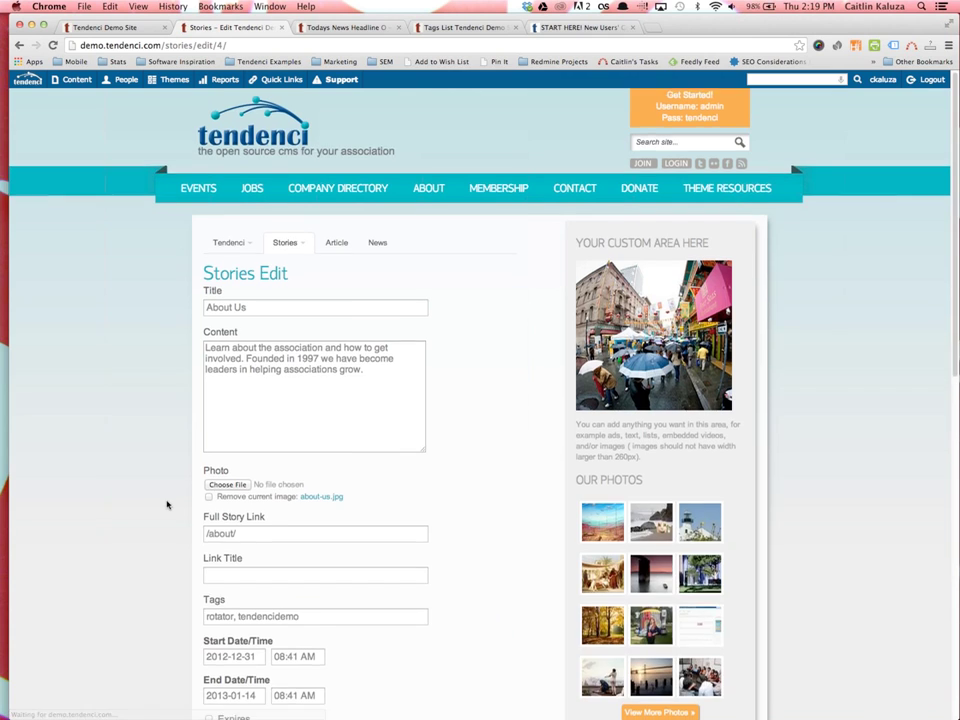
scroll(167, 504, "down", 5)
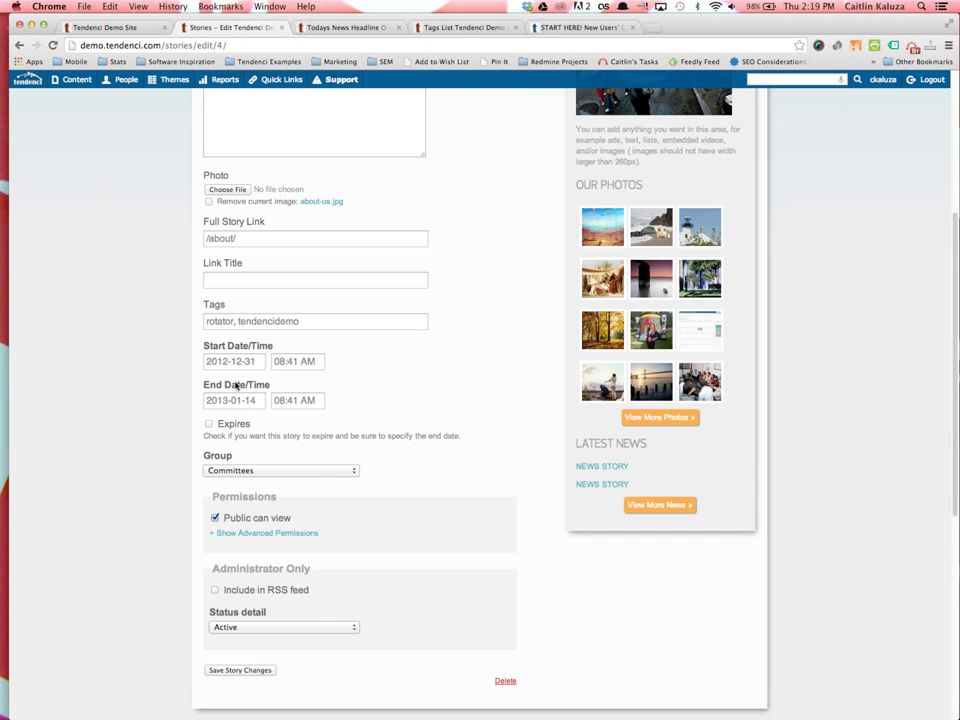
Toggle the About Us story's Expires checkbox, then go back to the Tendenci Demo Site tab
left_click(209, 424)
scroll(281, 551, "down", 1)
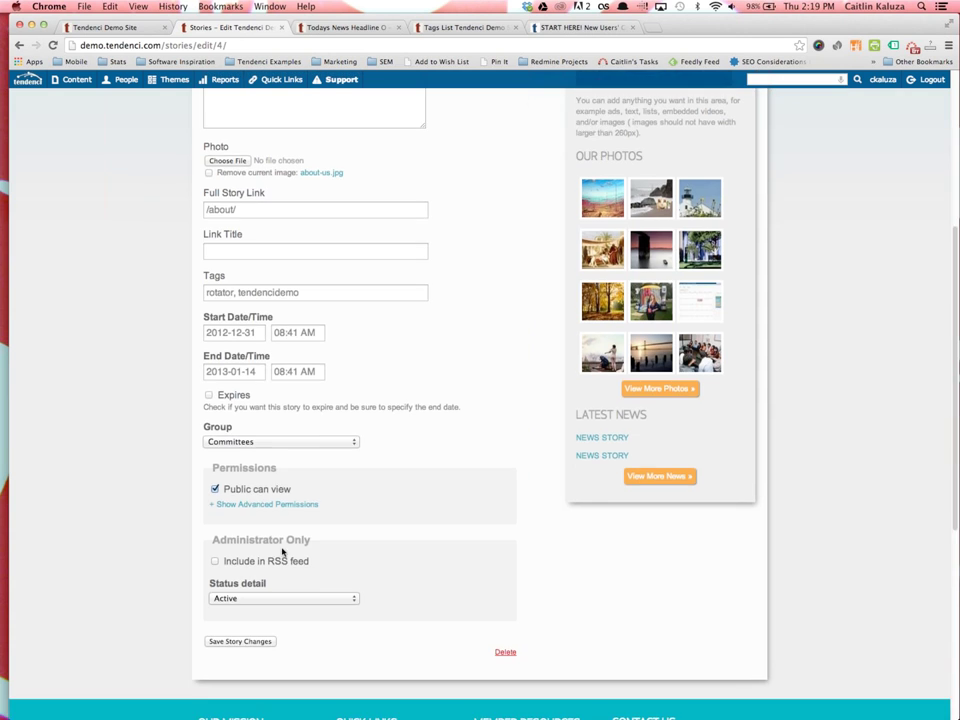
scroll(230, 530, "up", 6)
left_click(111, 27)
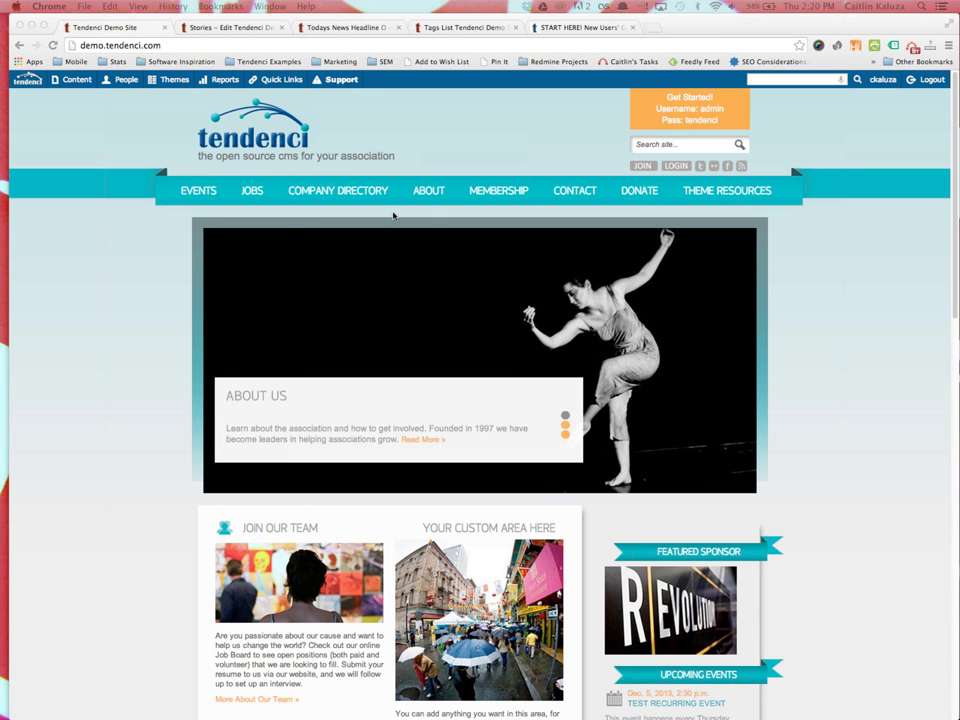
Open Events > Monthly Calendar for December 2013
left_click(195, 193)
mouse_move(237, 201)
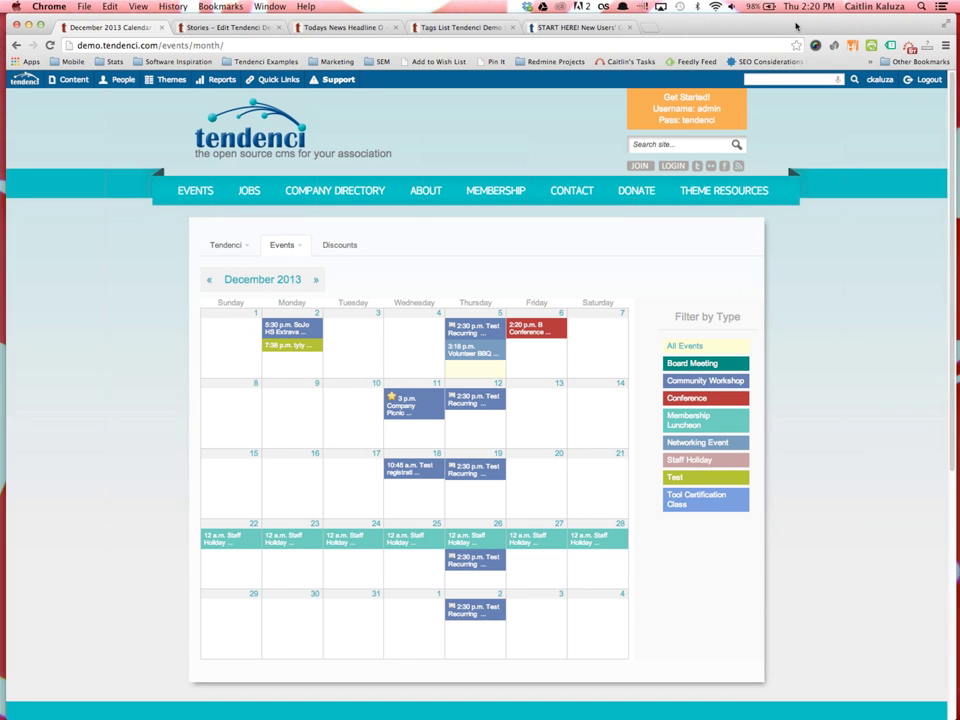
Narrow the browser window to preview the calendar's mobile layout and scroll through it
left_click_drag(911, 291, 211, 291)
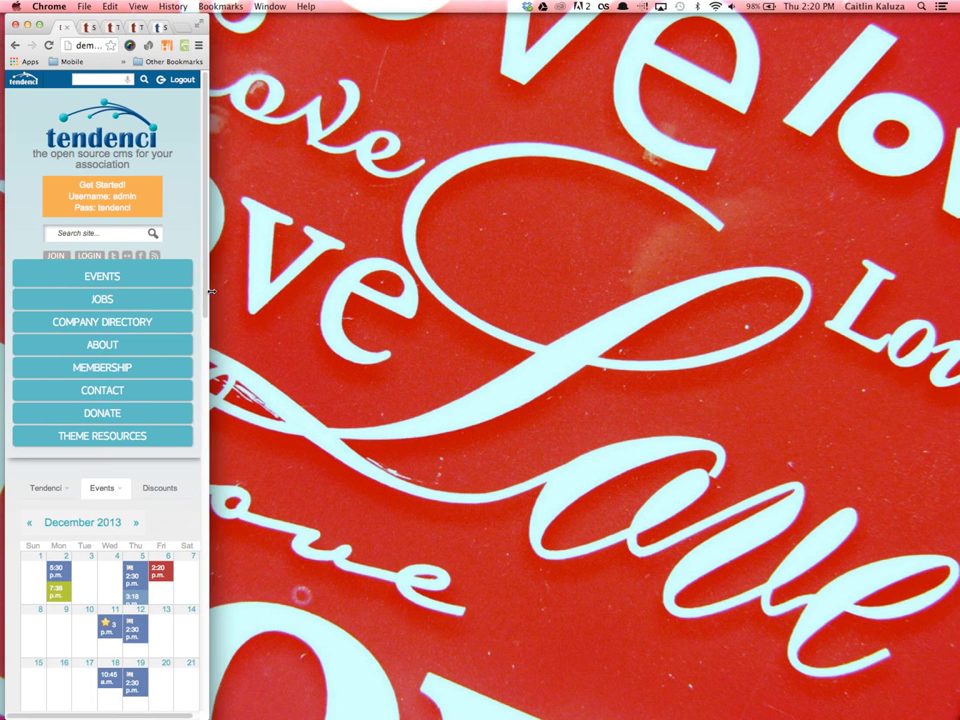
left_click_drag(58, 15, 399, 15)
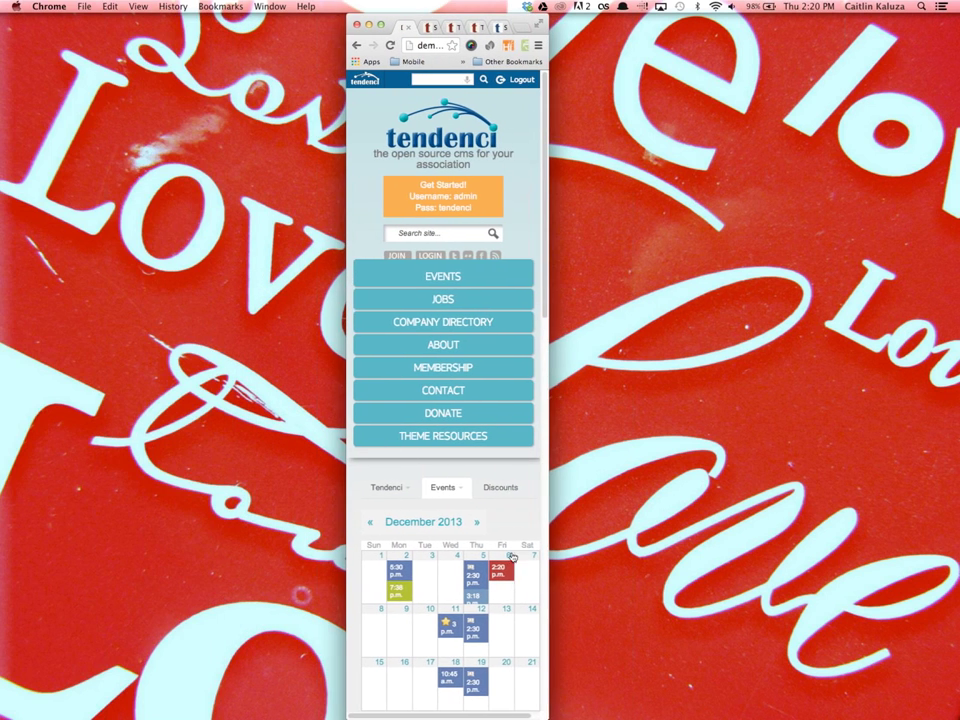
scroll(458, 487, "down", 5)
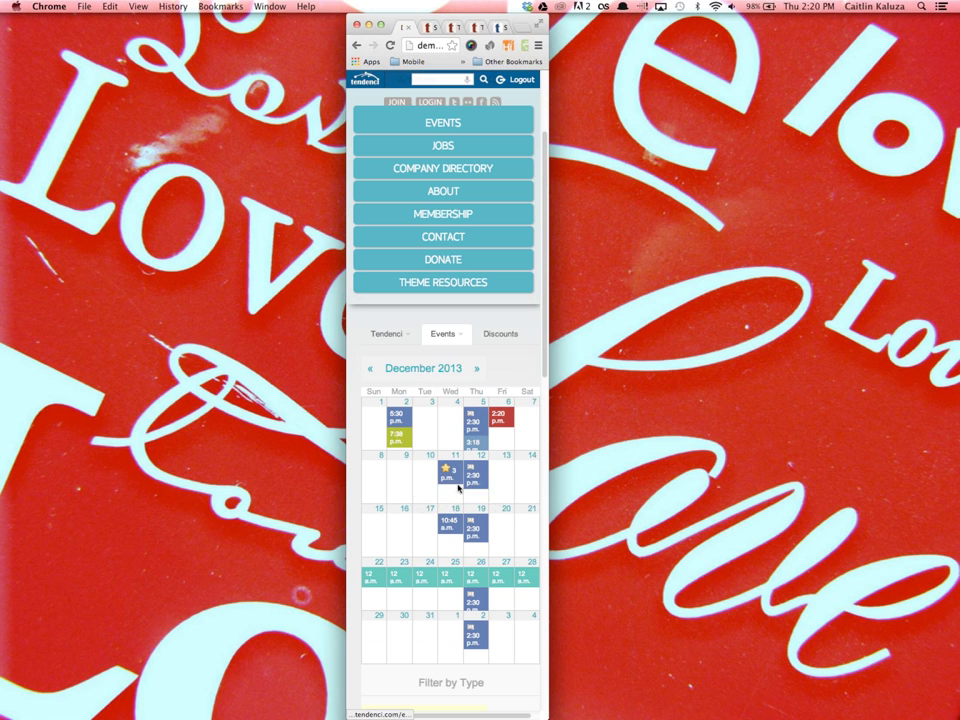
scroll(449, 655, "down", 2)
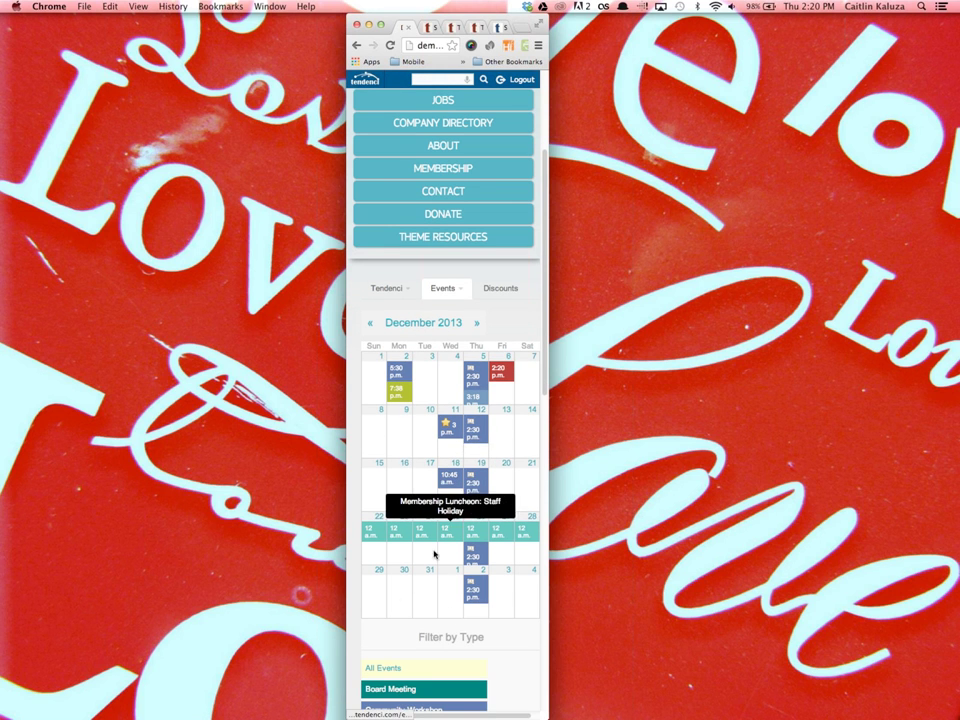
scroll(425, 630, "down", 5)
scroll(488, 473, "up", 8)
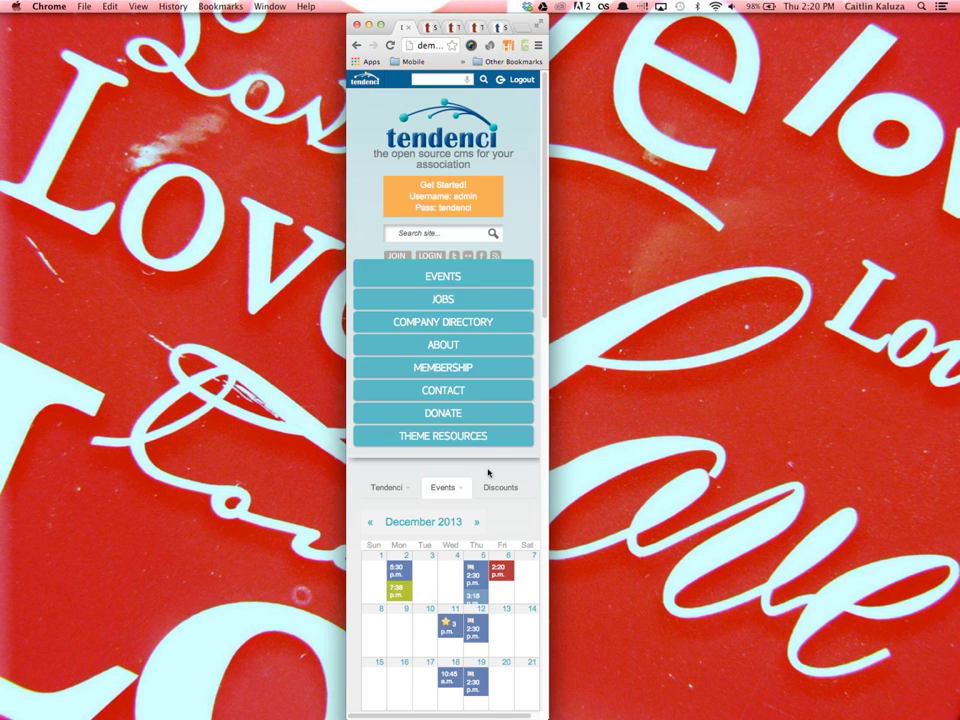
scroll(489, 540, "down", 4)
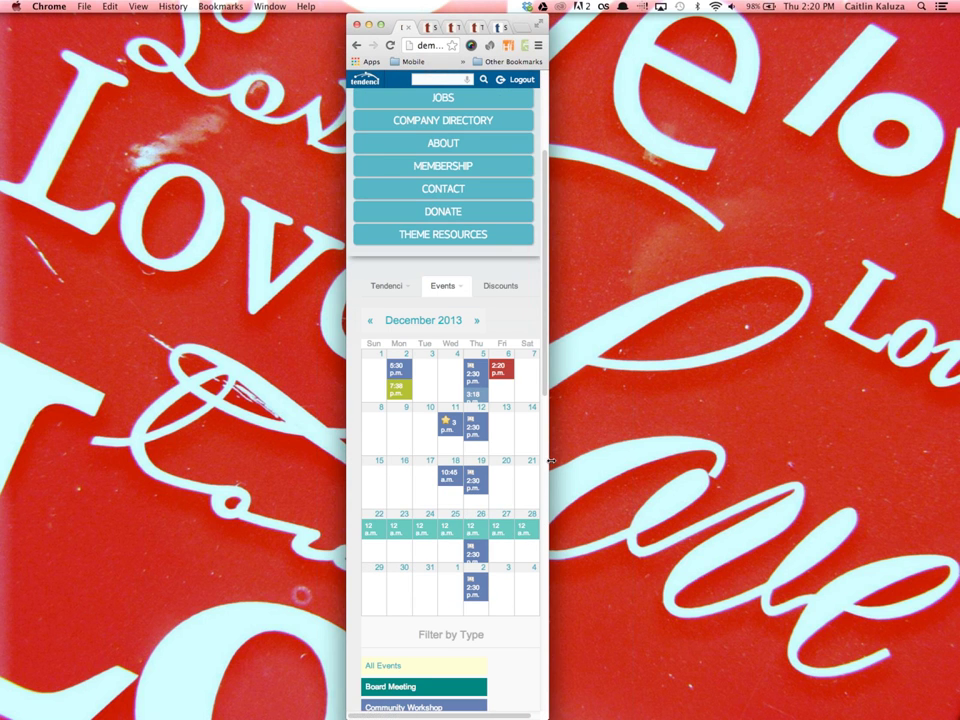
Stretch the browser window back to the full-width calendar layout
left_click_drag(643, 465, 935, 465)
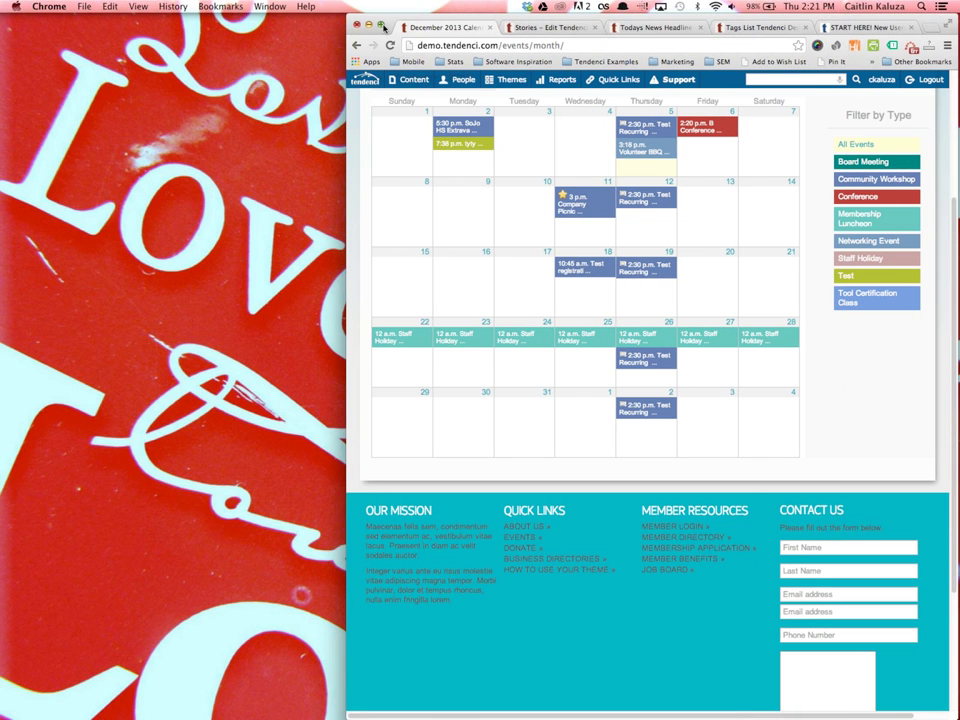
left_click(381, 26)
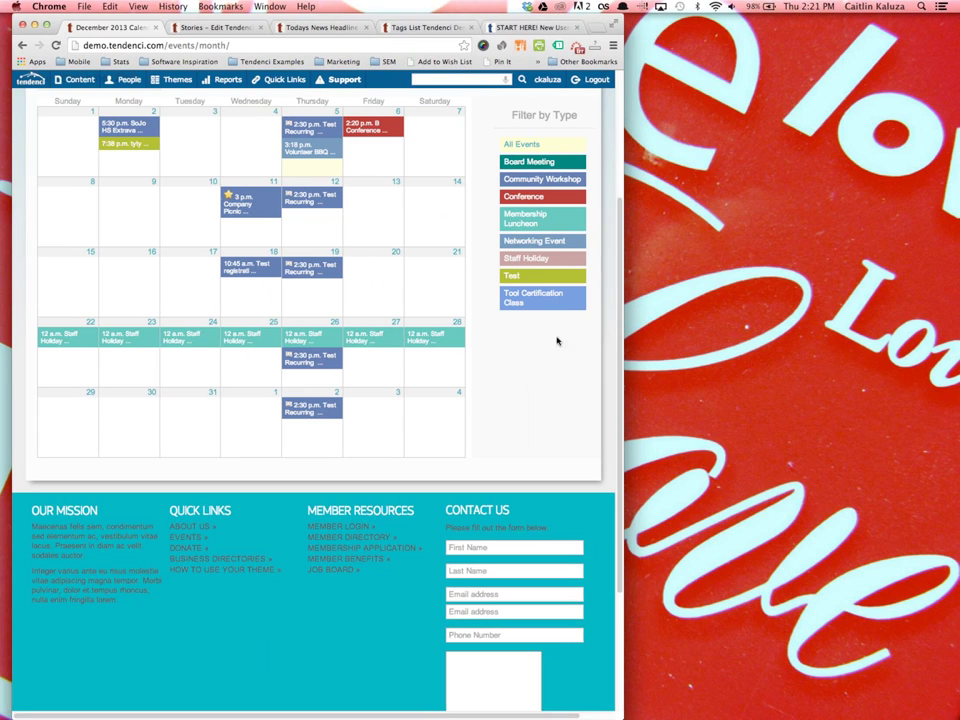
left_click_drag(623, 329, 955, 329)
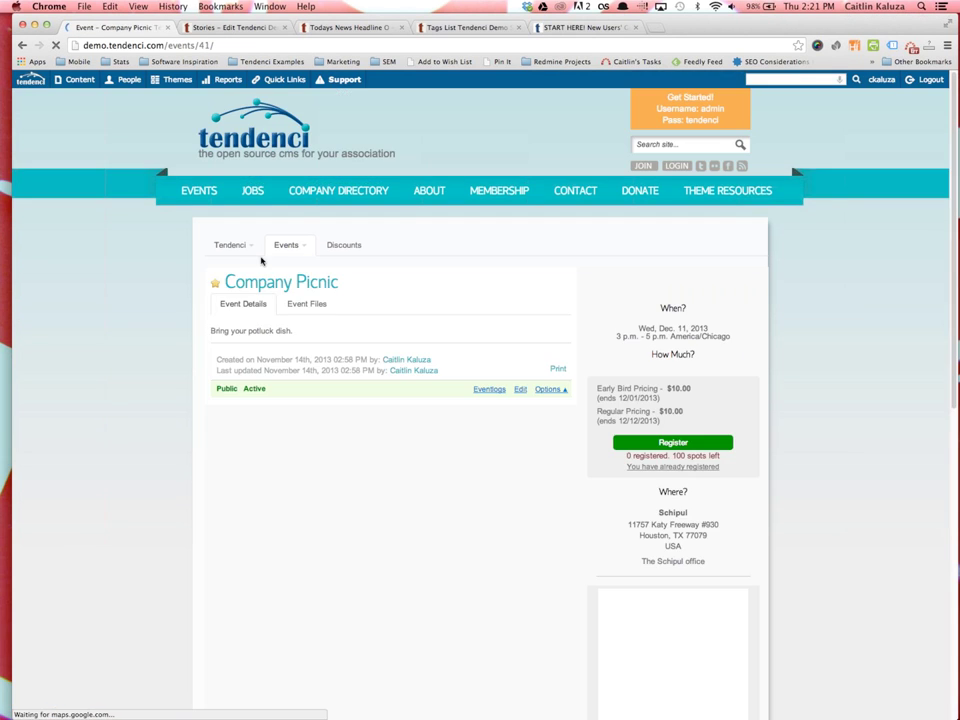
left_click(286, 245)
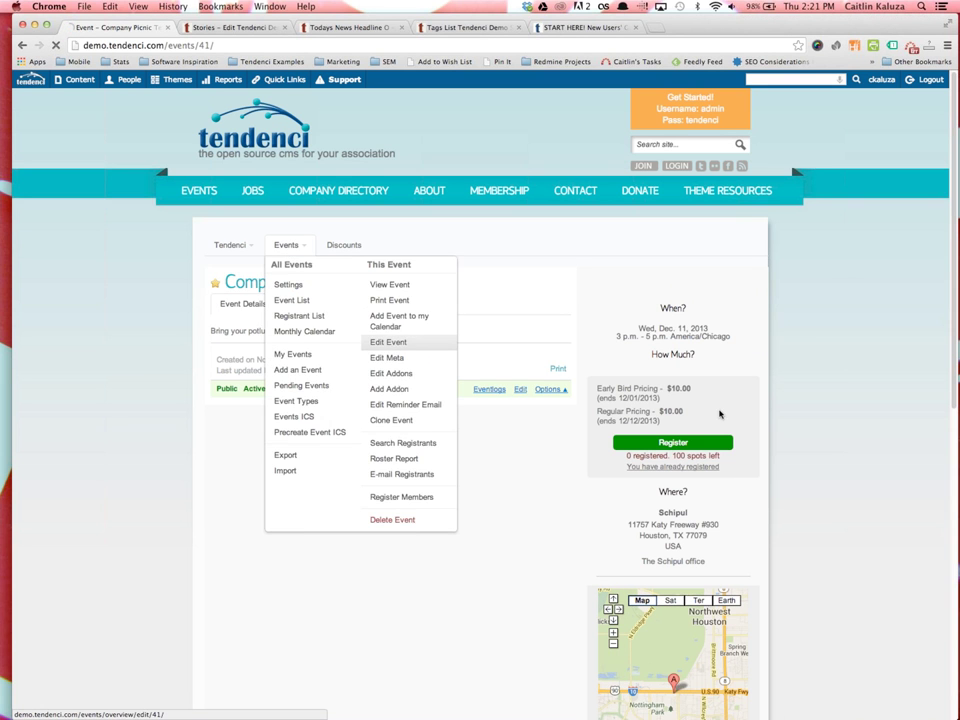
left_click(389, 342)
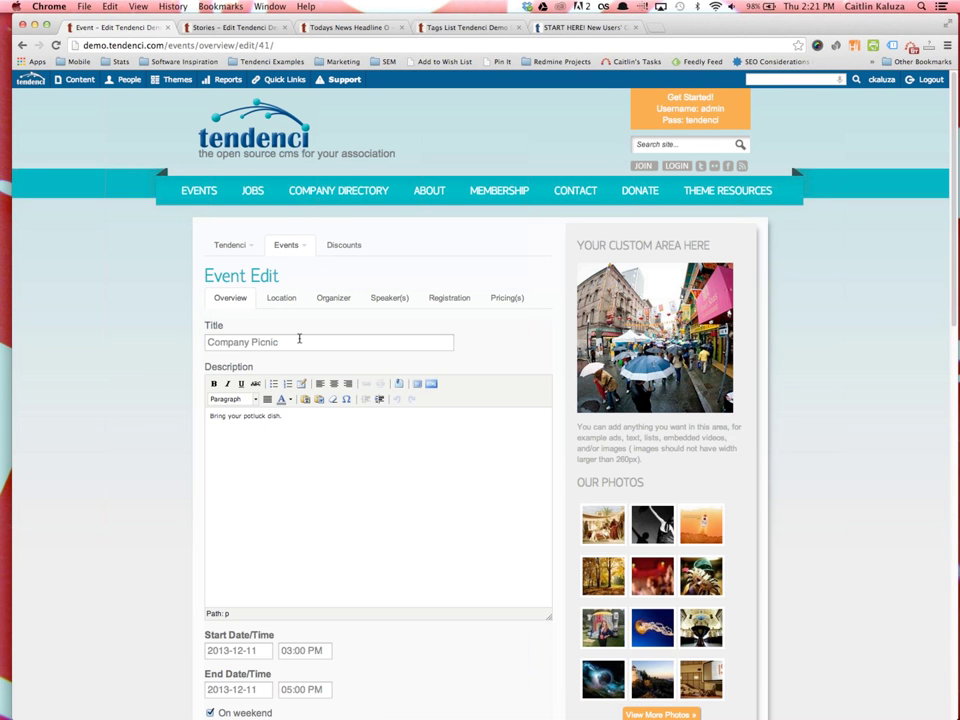
left_click_drag(276, 342, 203, 342)
left_click(260, 416)
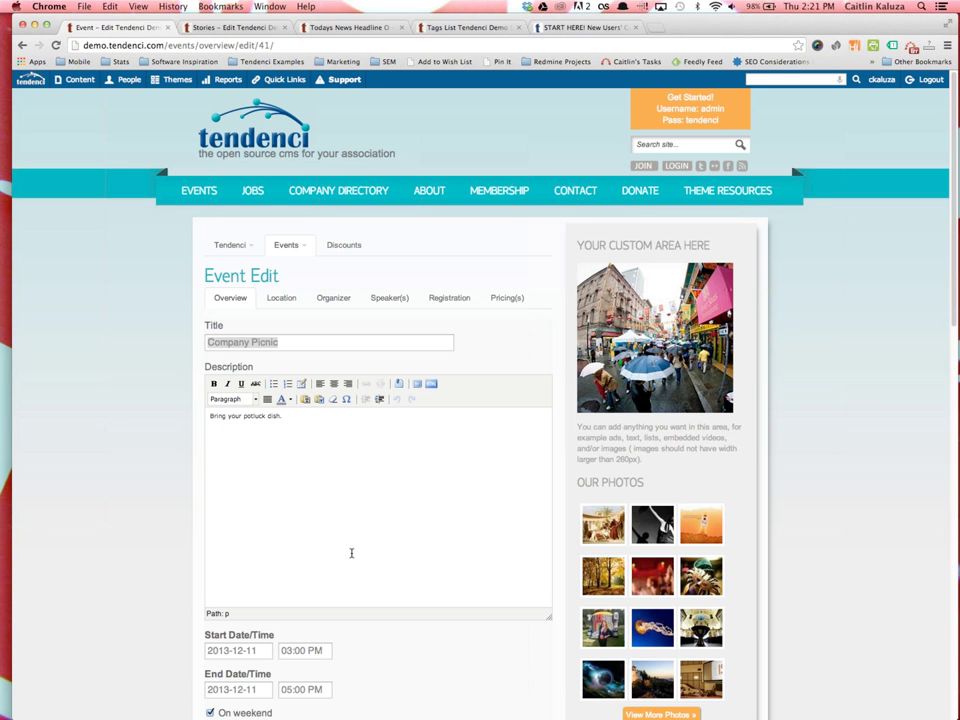
scroll(358, 561, "down", 2)
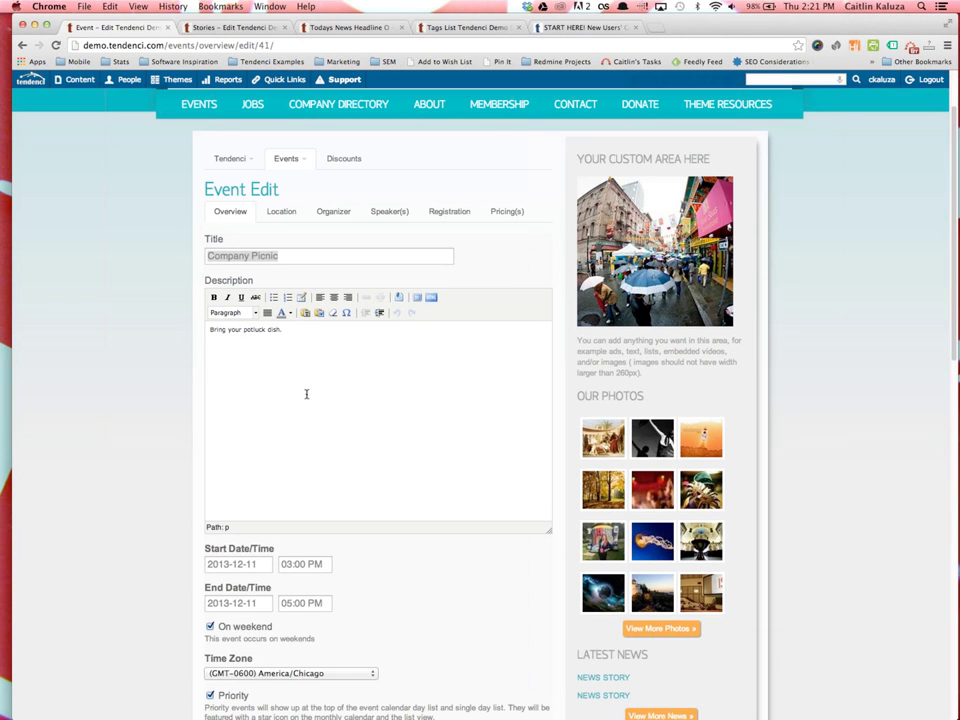
scroll(291, 454, "down", 5)
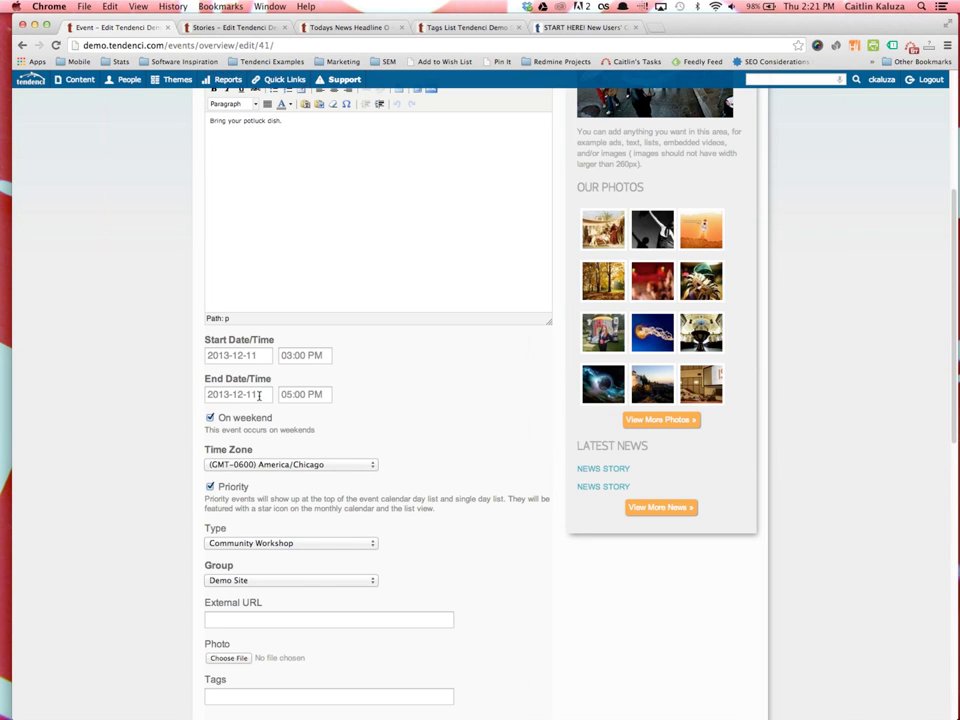
left_click(259, 394)
left_click(176, 421)
scroll(210, 450, "down", 1)
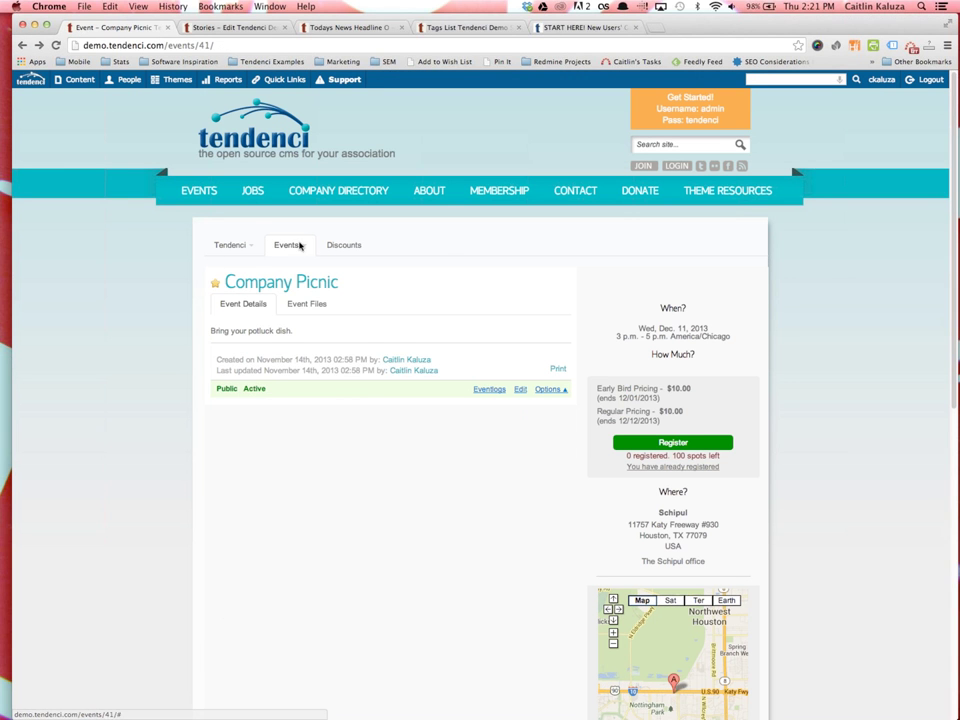
Reopen the Company Picnic edit form and change its Type from Community Workshop to Staff Holiday
left_click(284, 244)
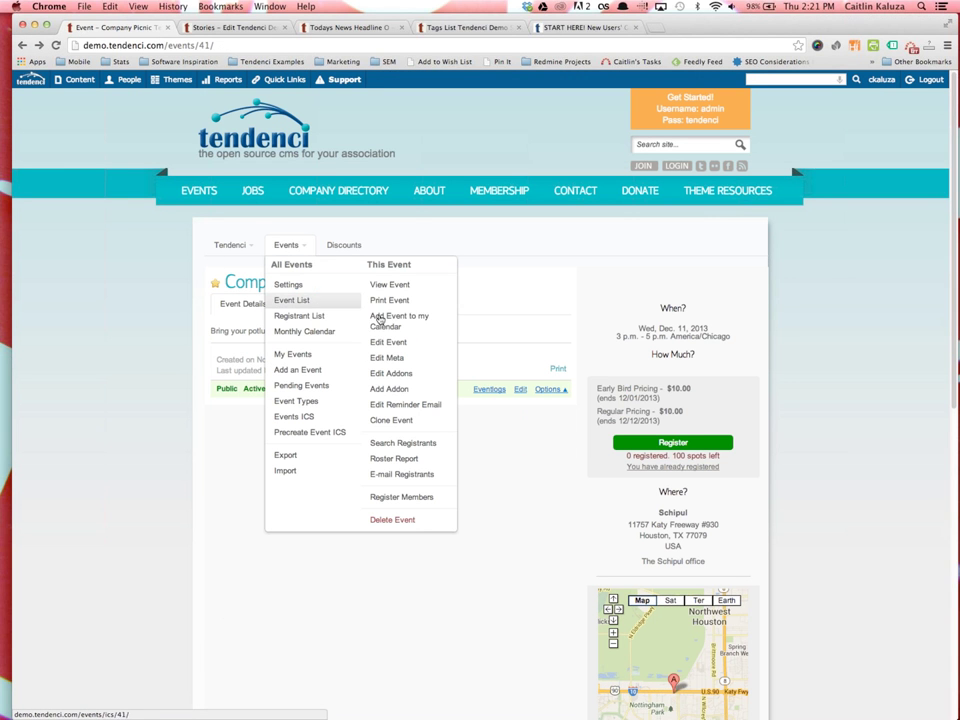
left_click(394, 342)
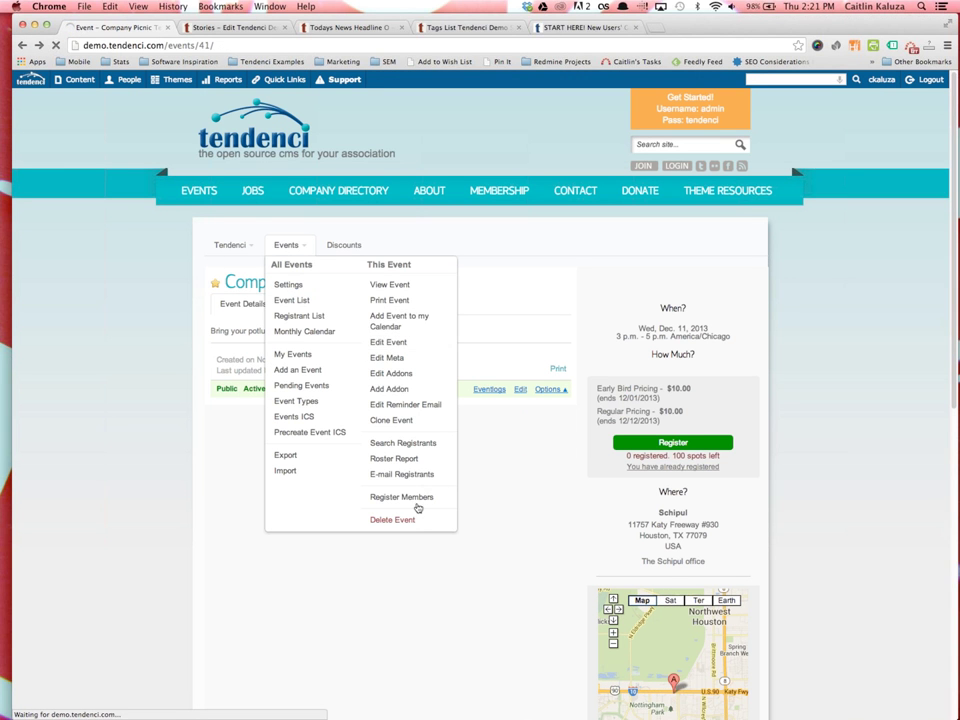
scroll(420, 508, "down", 5)
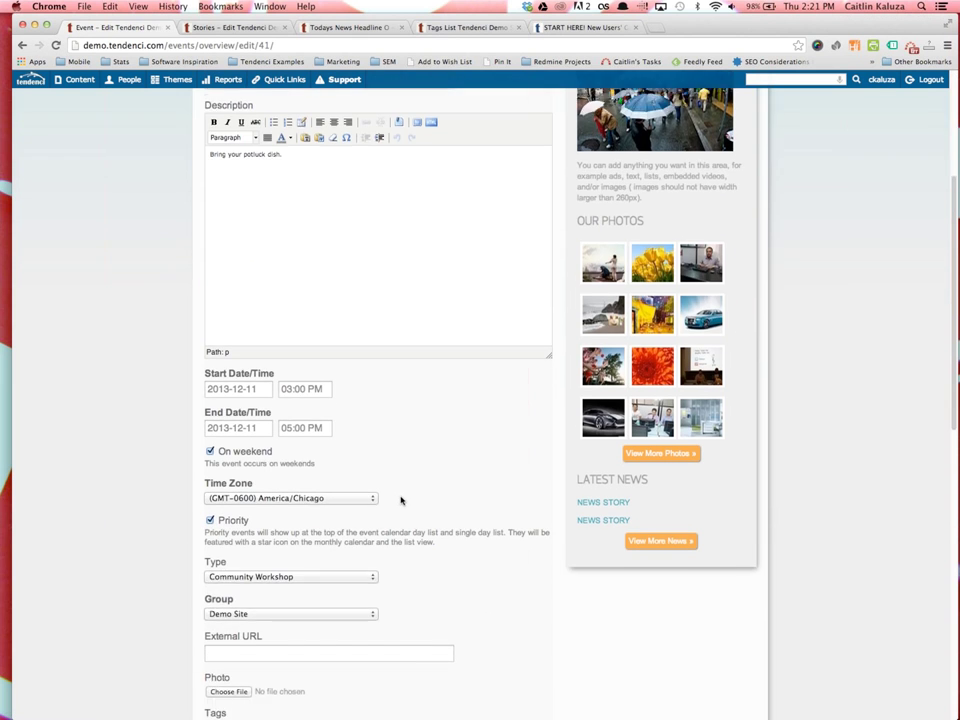
scroll(401, 499, "down", 5)
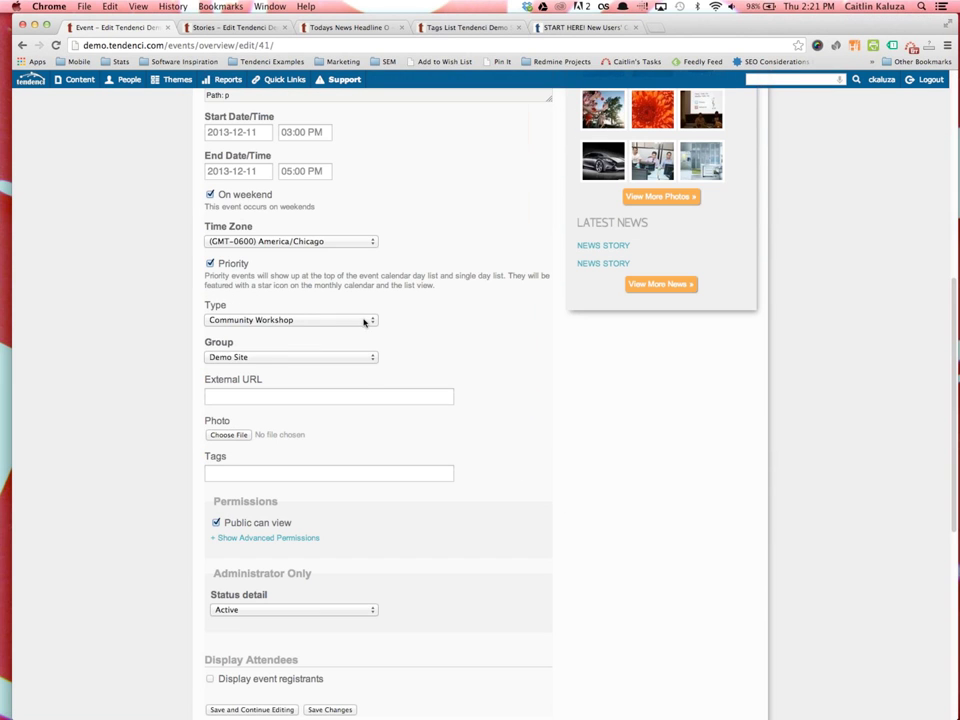
left_click(364, 321)
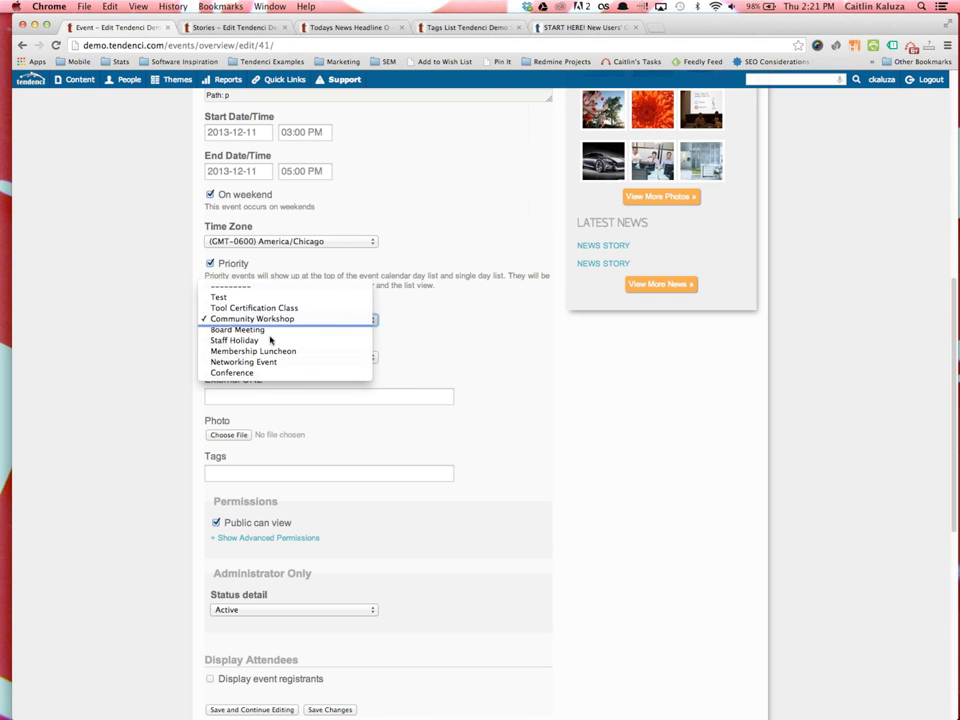
left_click(405, 345)
key("s")
scroll(405, 345, "up", 1)
scroll(407, 336, "up", 10)
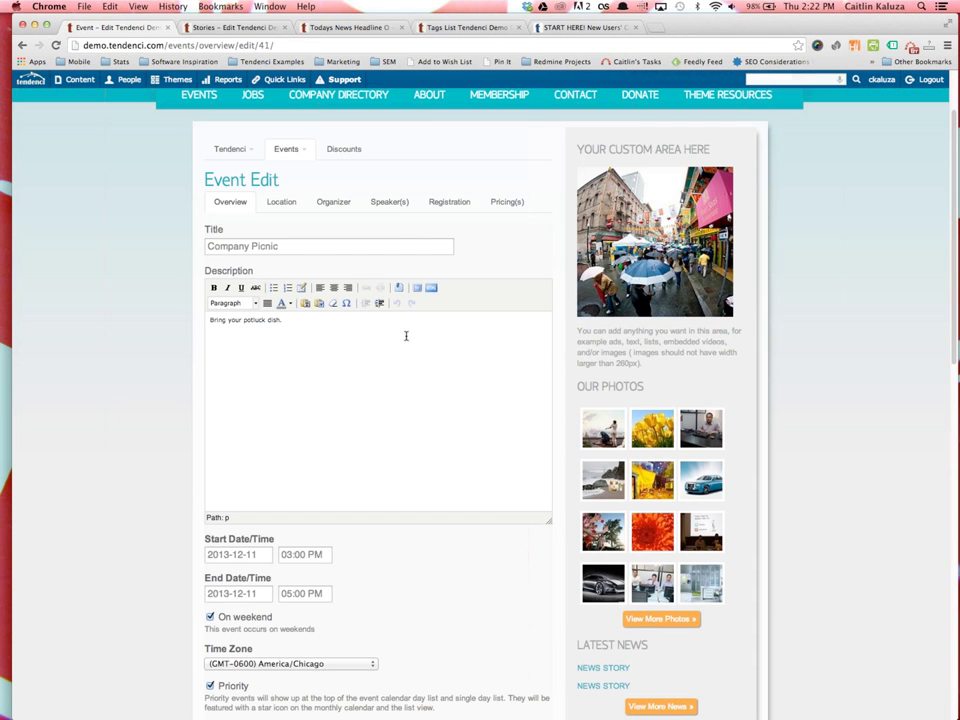
left_click(292, 154)
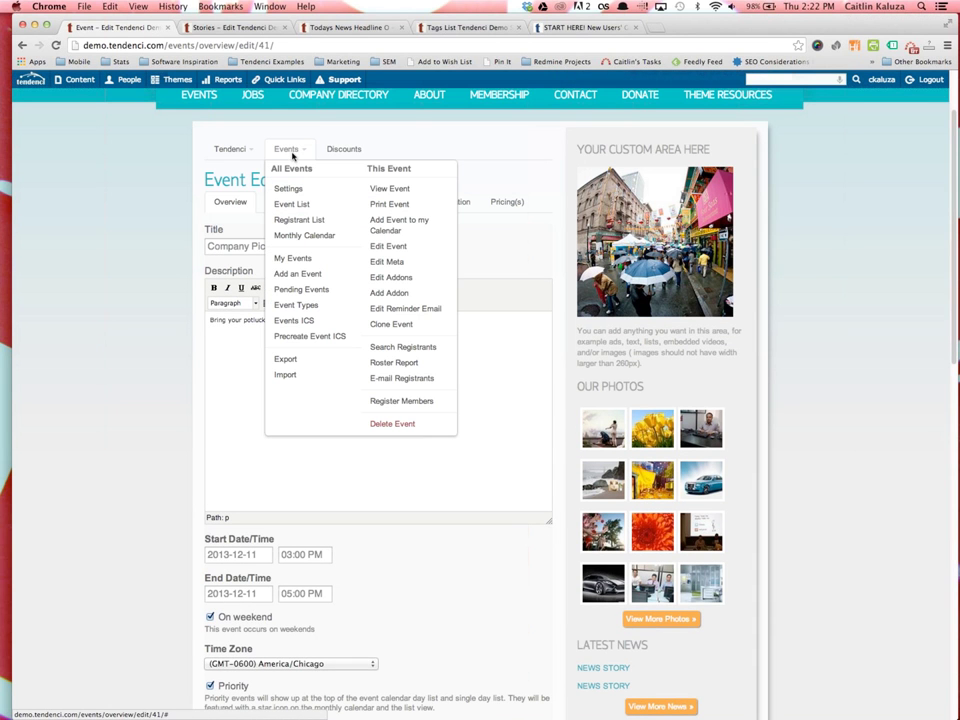
Go to the Event Types page and review types like Staff Holiday and Conference with their colours
left_click(316, 304)
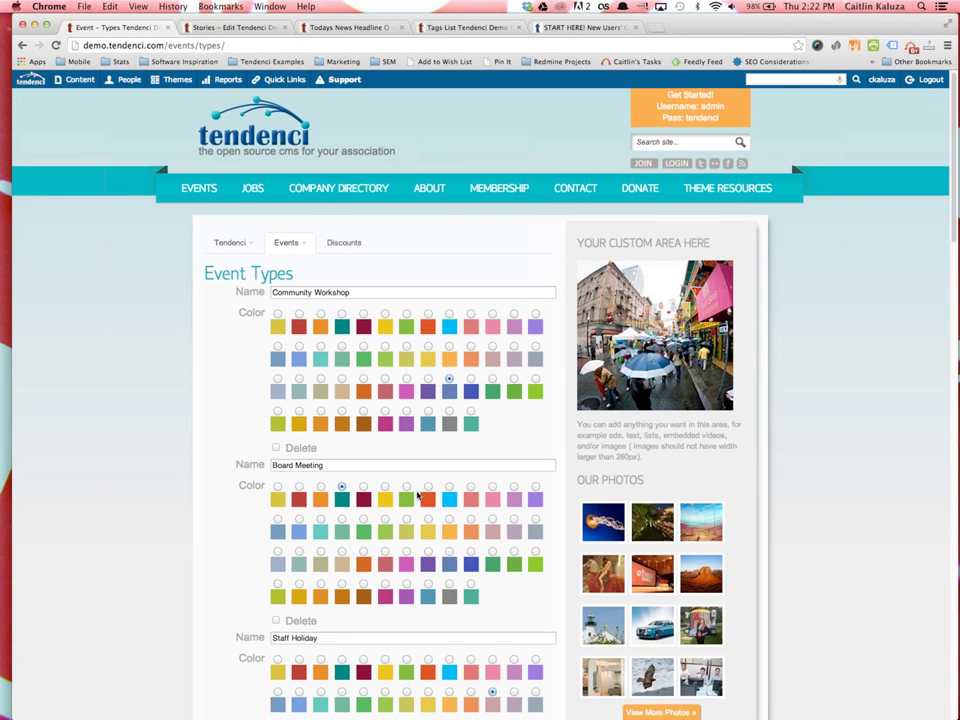
scroll(336, 455, "down", 2)
scroll(328, 457, "down", 6)
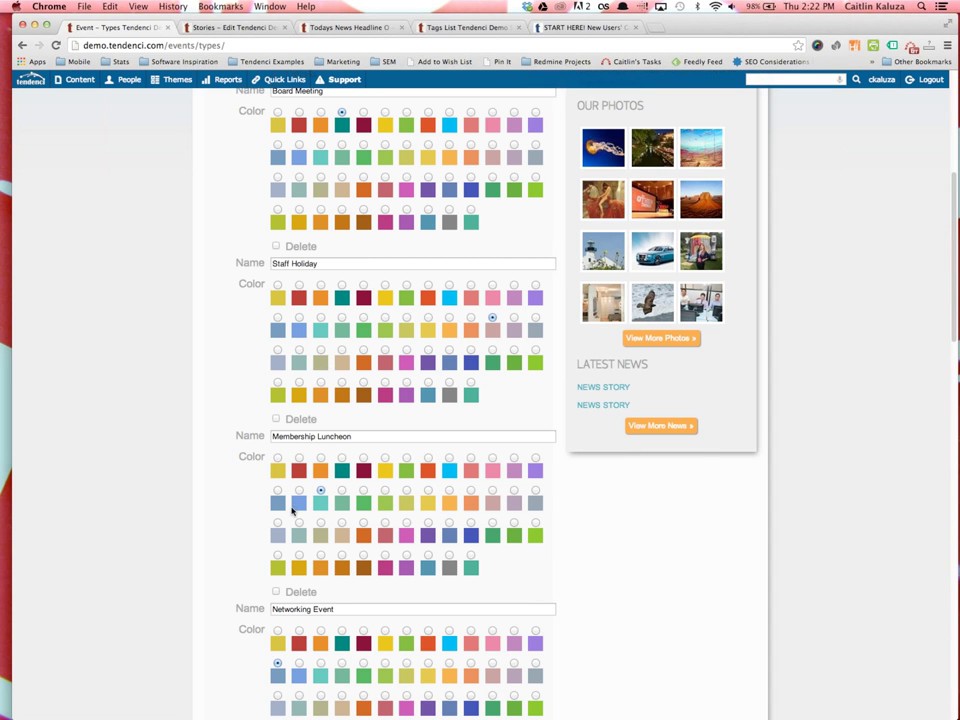
scroll(423, 601, "down", 3)
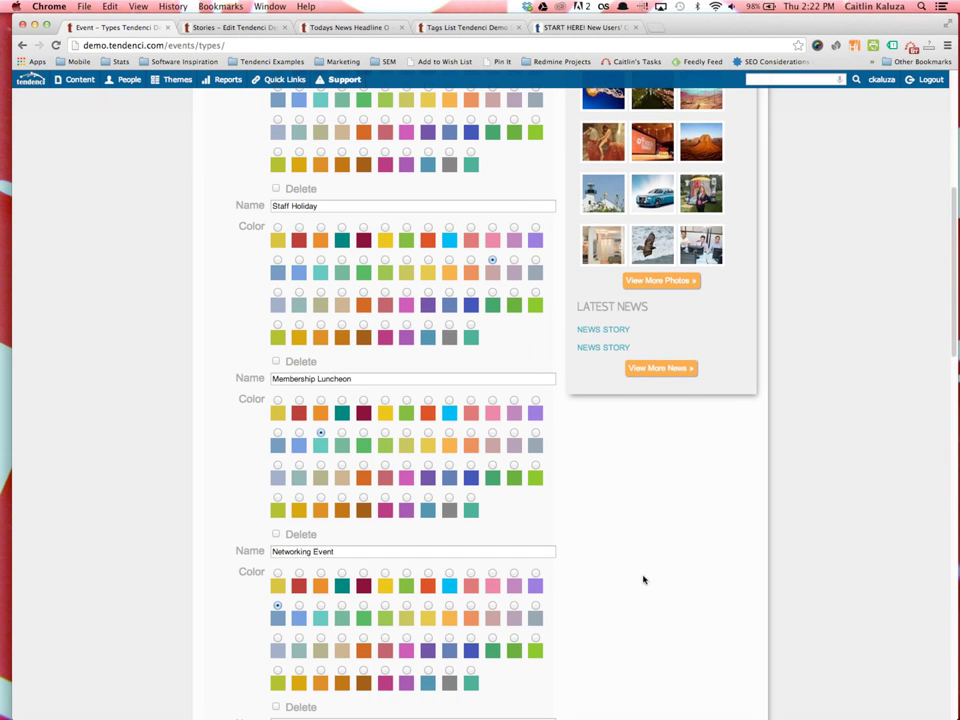
scroll(576, 575, "down", 5)
scroll(327, 567, "down", 15)
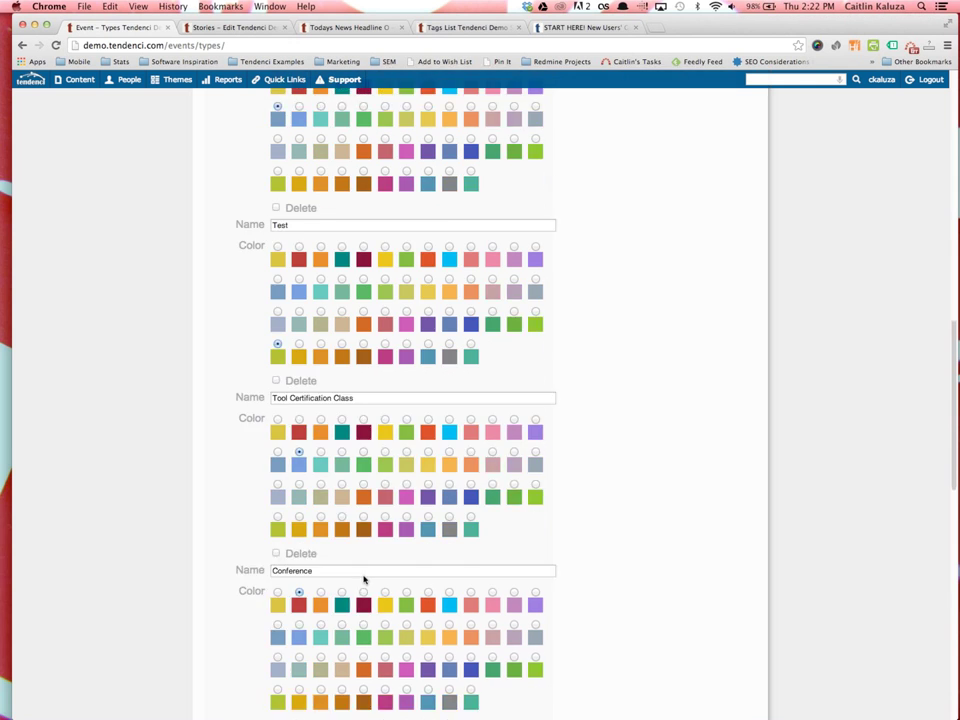
scroll(349, 540, "up", 4)
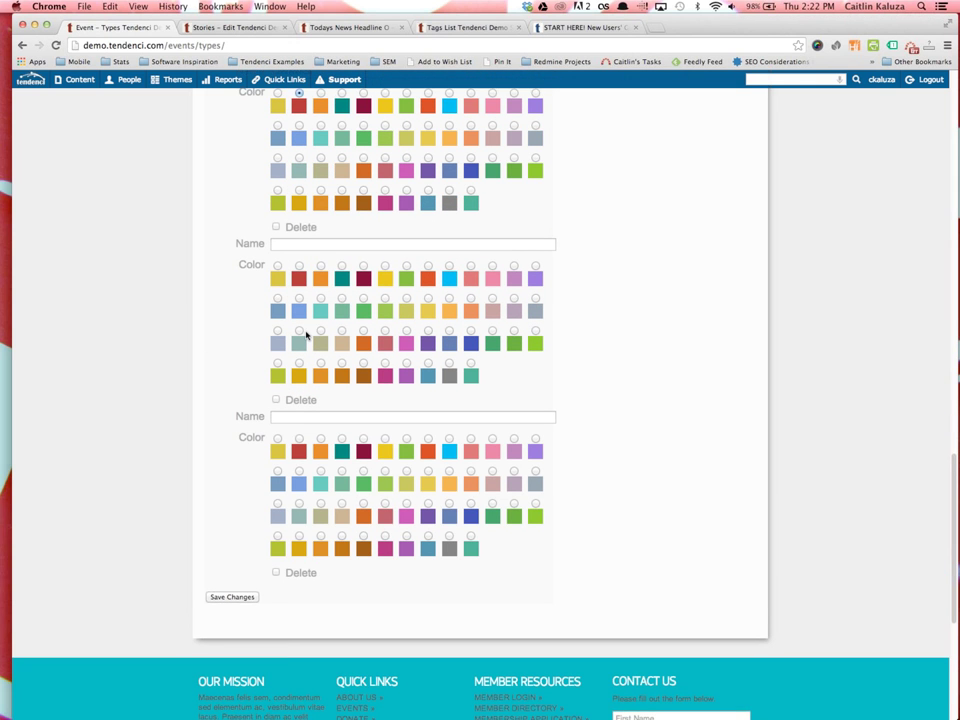
scroll(330, 460, "up", 3)
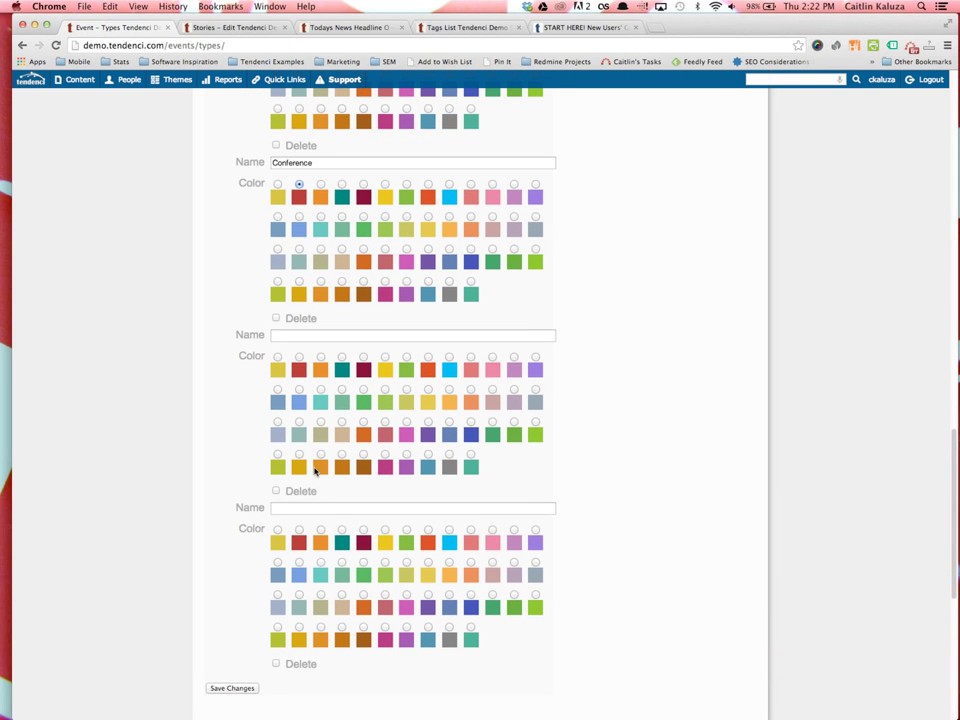
Add an event type named 'New Event Type' with a teal colour and save
left_click(325, 335)
type("New Event Type")
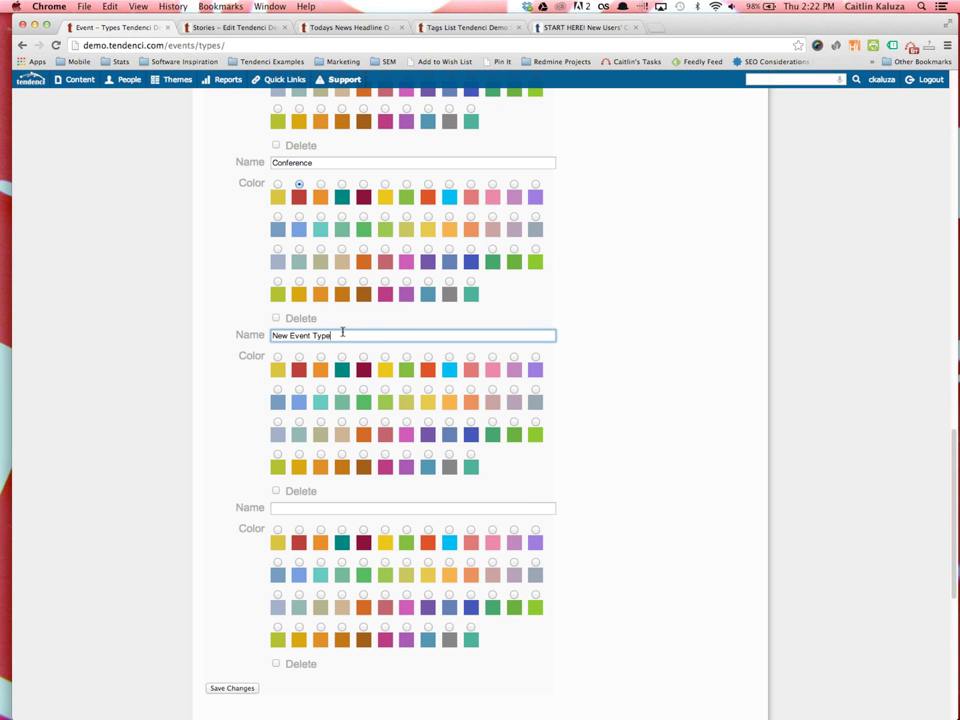
left_click(341, 356)
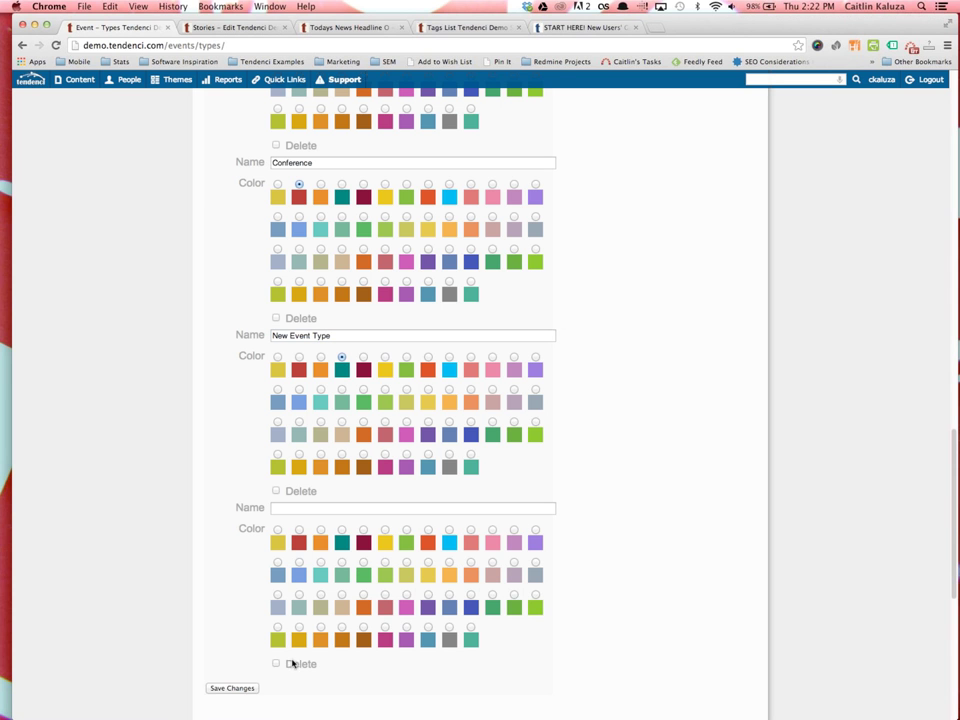
left_click(212, 688)
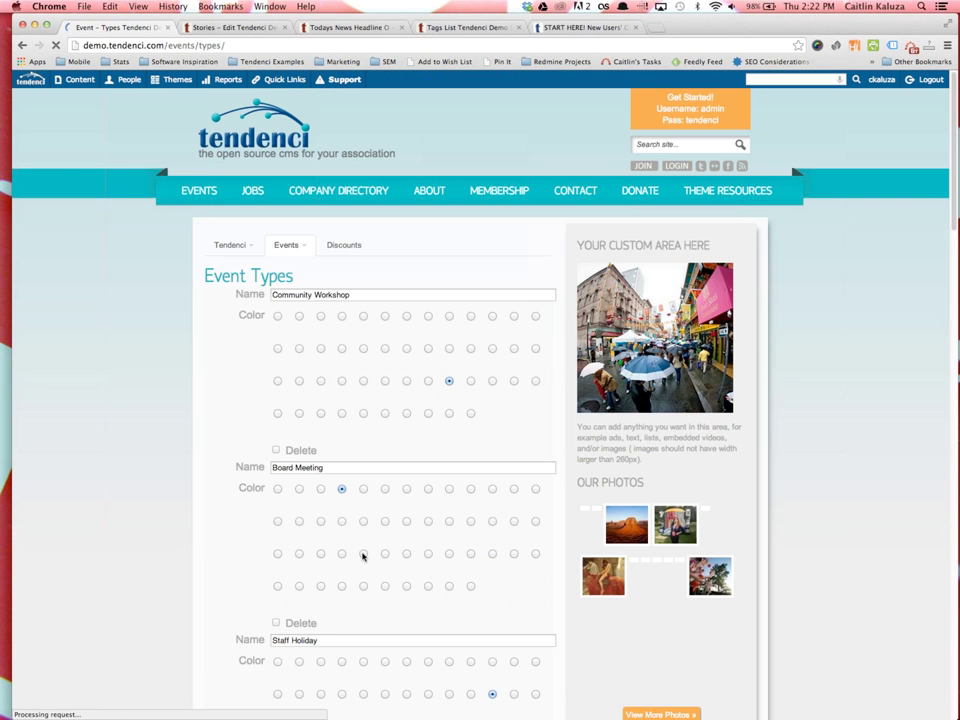
Review the updated event types list and save the changes again
scroll(340, 484, "down", 15)
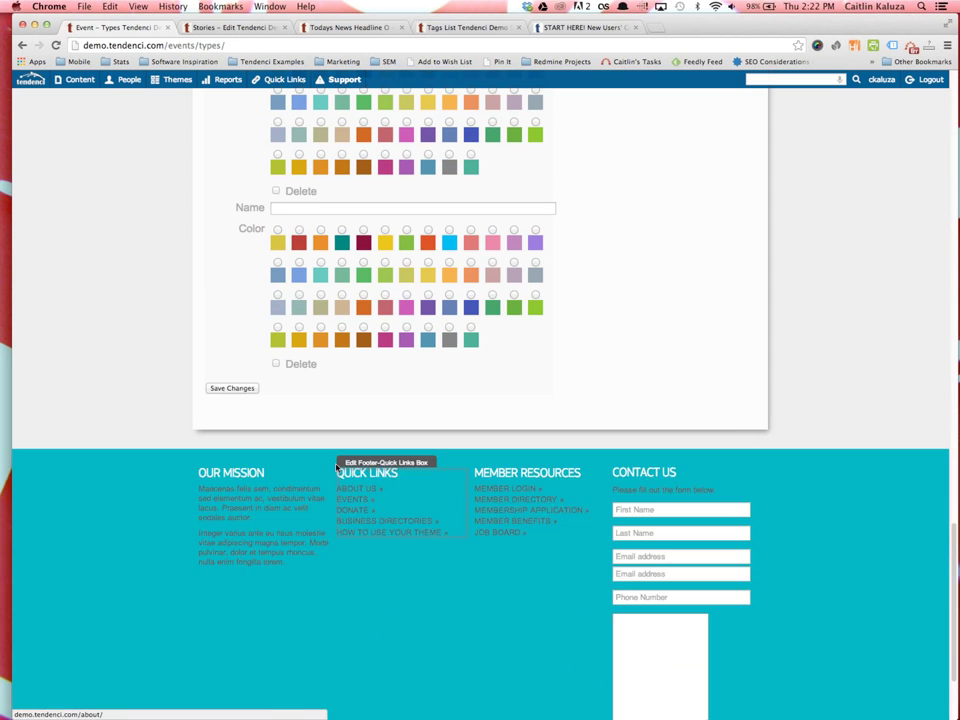
scroll(340, 480, "up", 5)
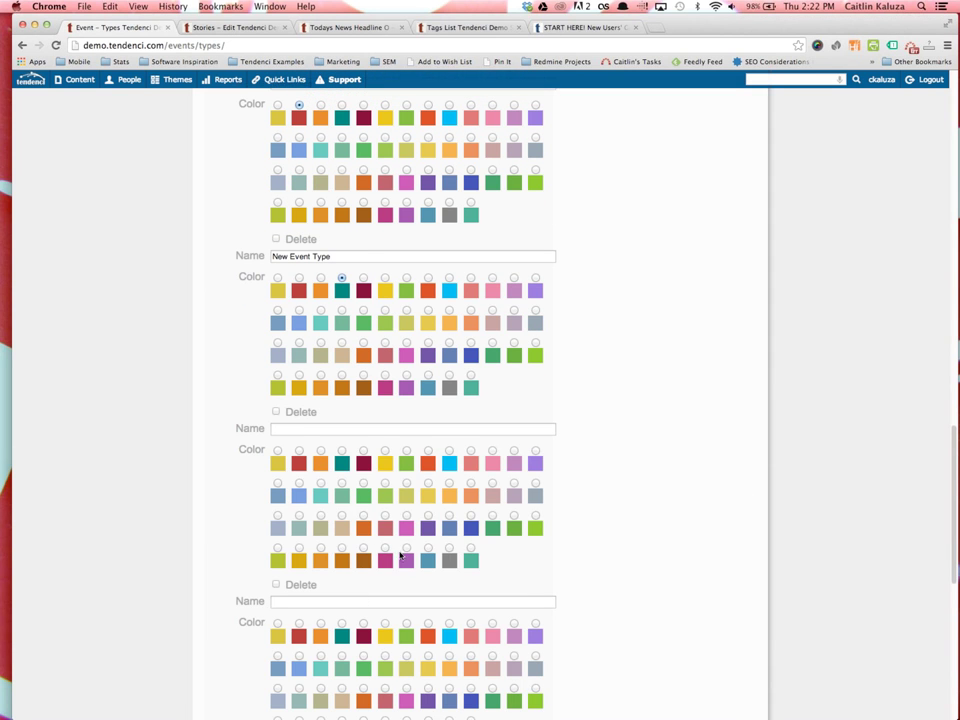
scroll(409, 521, "up", 3)
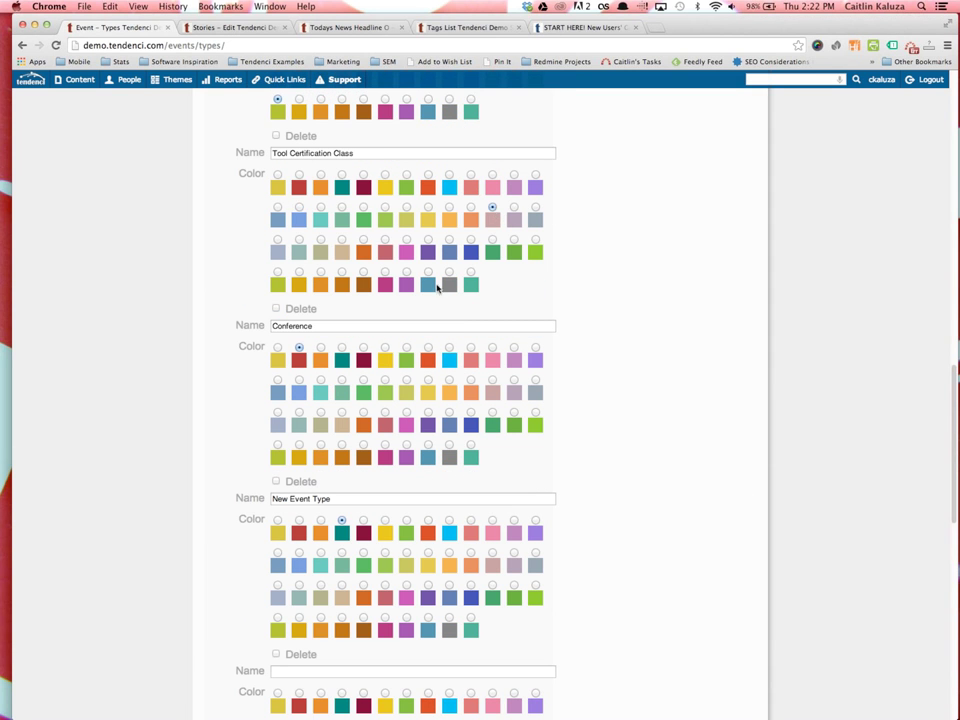
scroll(410, 363, "down", 5)
left_click(229, 630)
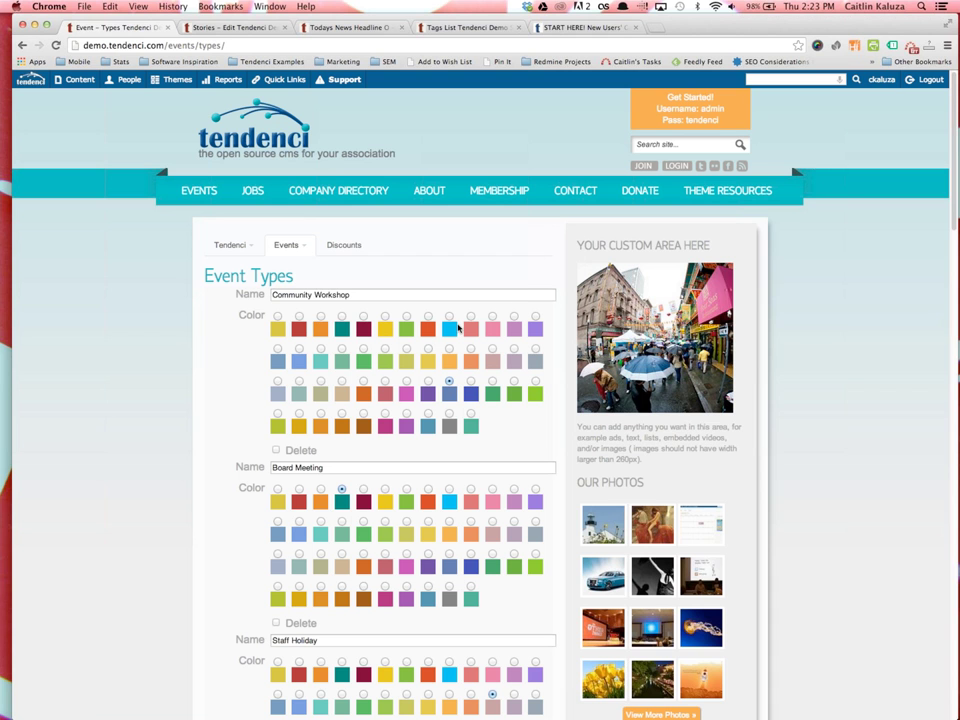
From the monthly calendar, open the December 11 Company Picnic event for editing
left_click(286, 244)
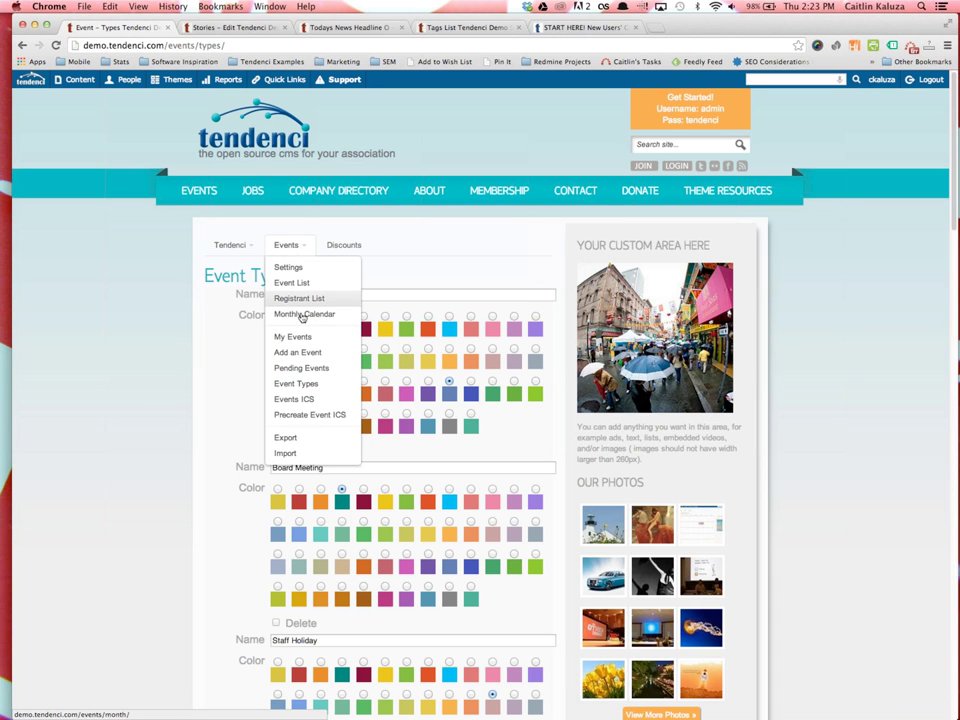
left_click(301, 316)
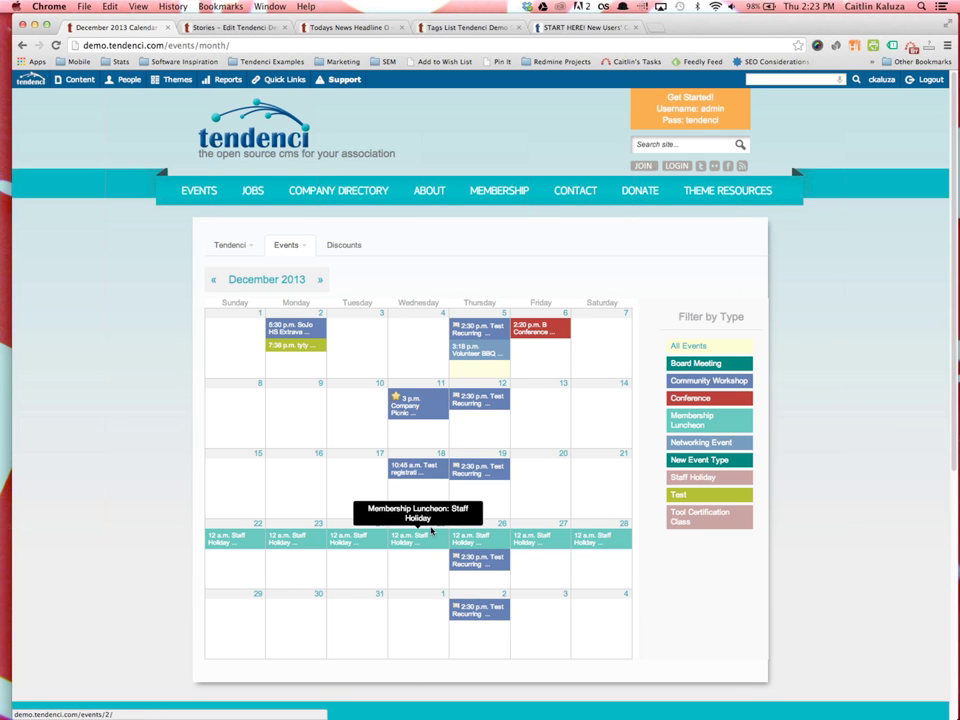
left_click(296, 244)
left_click(411, 403)
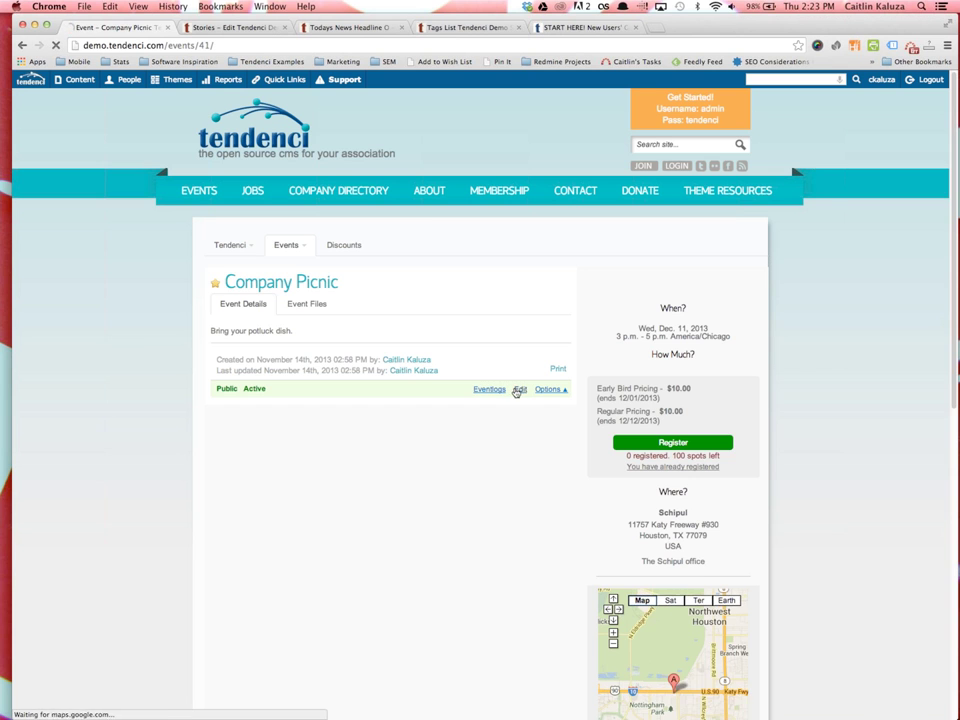
left_click(519, 390)
scroll(486, 450, "down", 5)
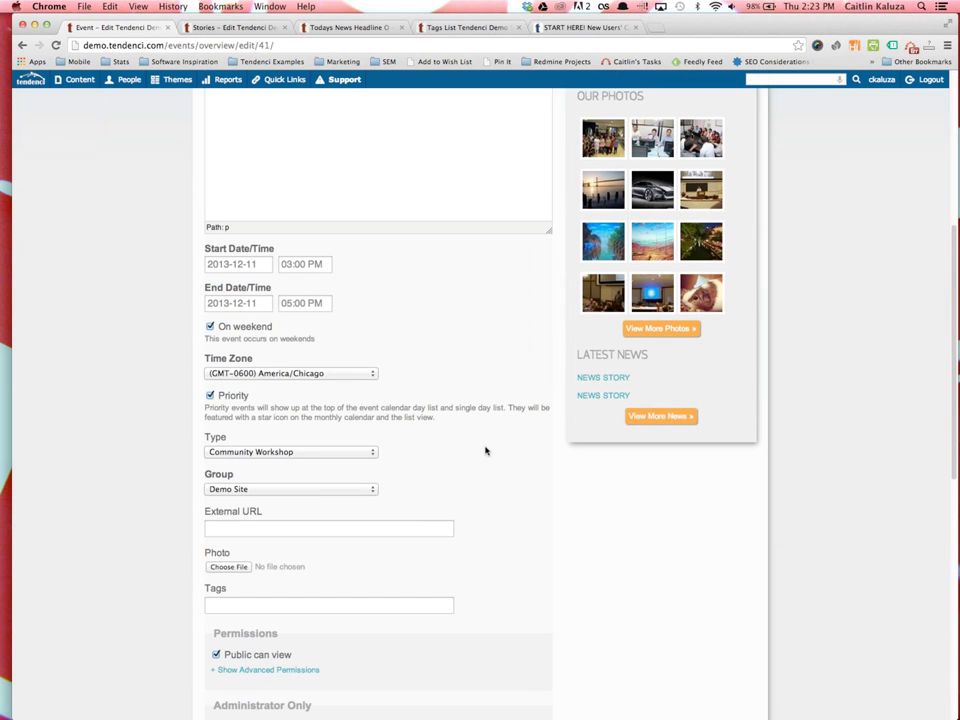
scroll(380, 440, "down", 2)
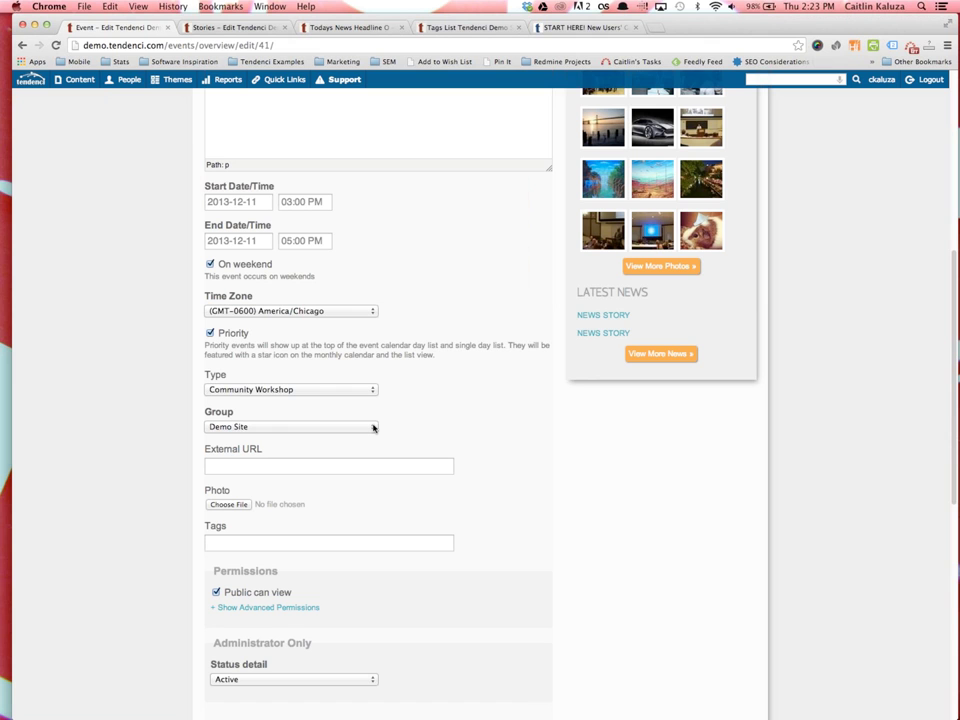
left_click(351, 427)
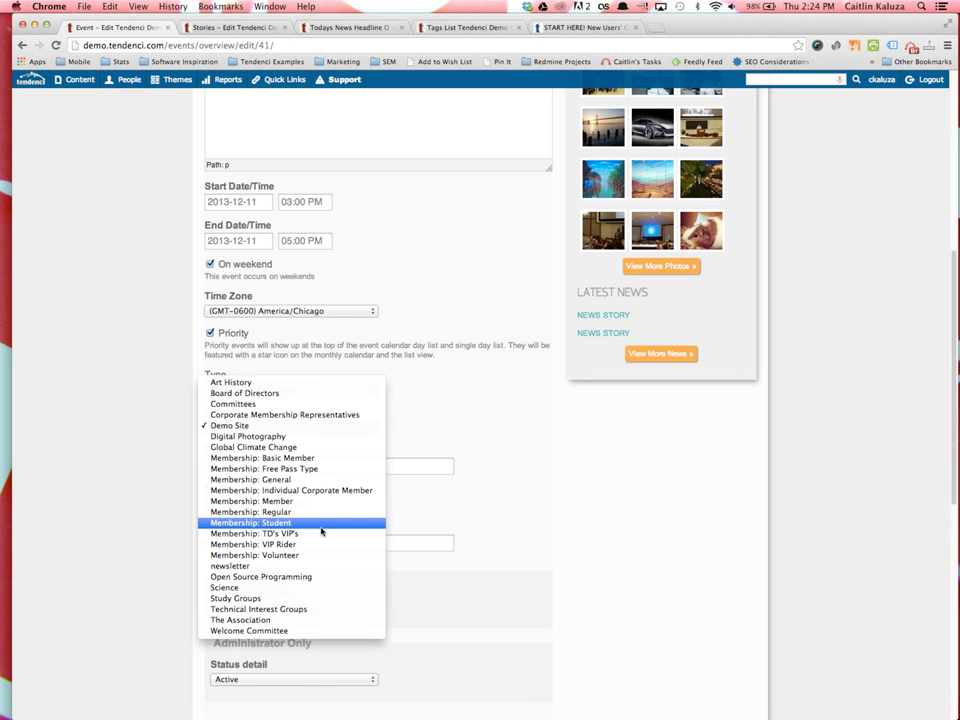
left_click(337, 393)
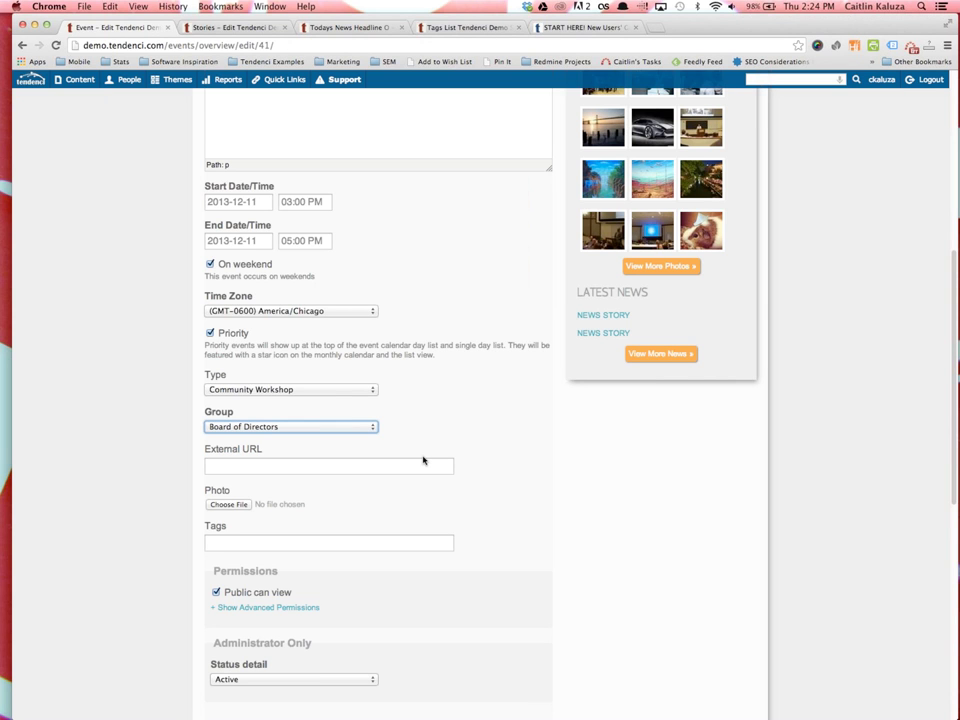
left_click(374, 429)
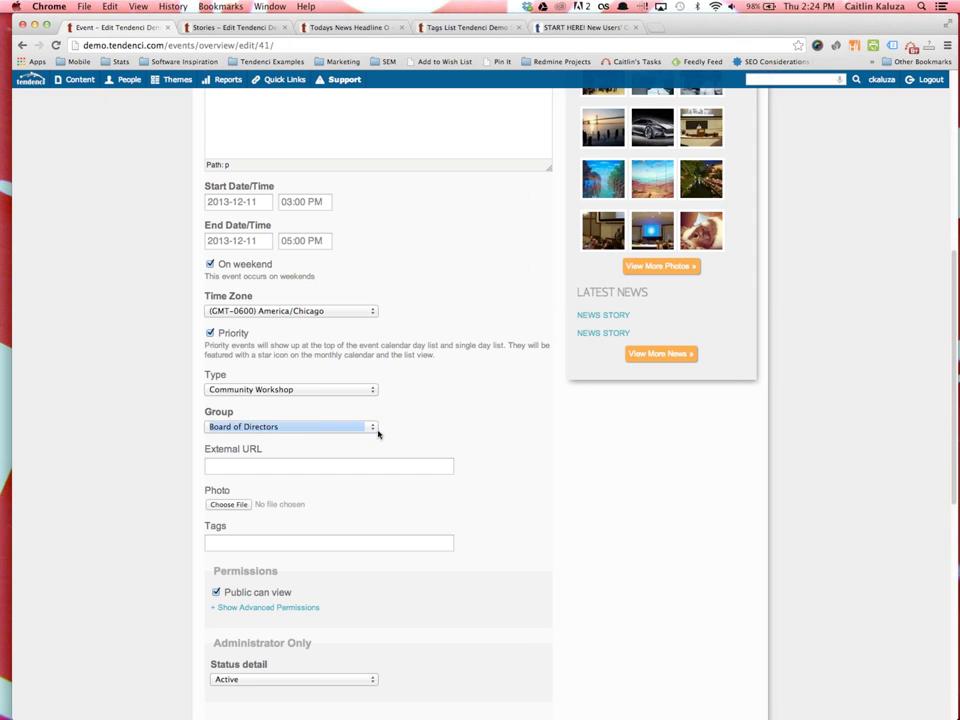
left_click(362, 458)
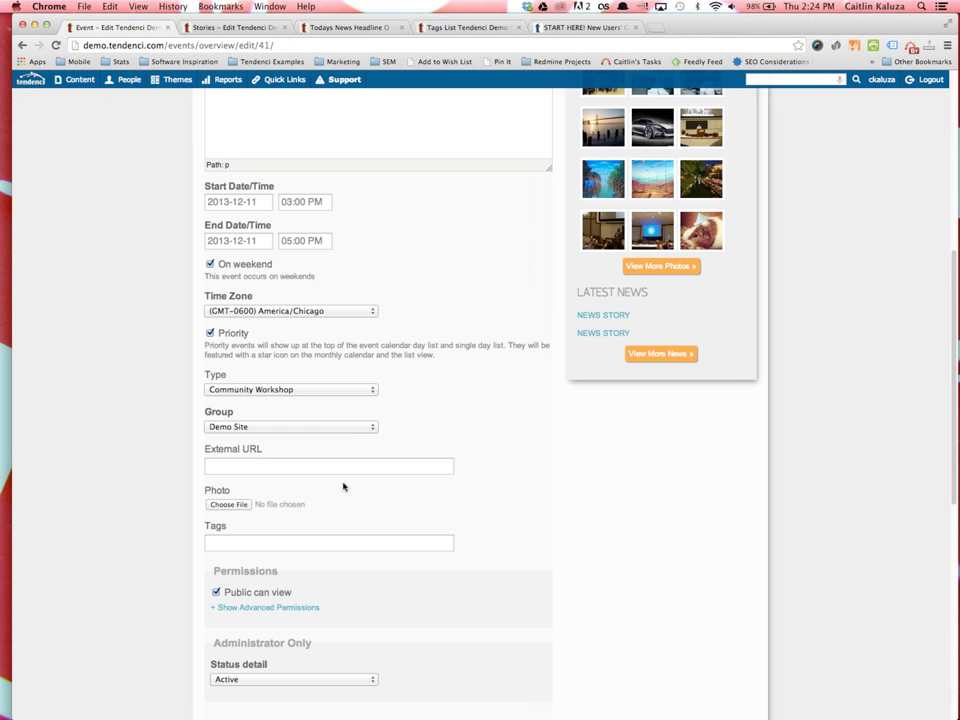
scroll(343, 486, "down", 1)
left_click(253, 410)
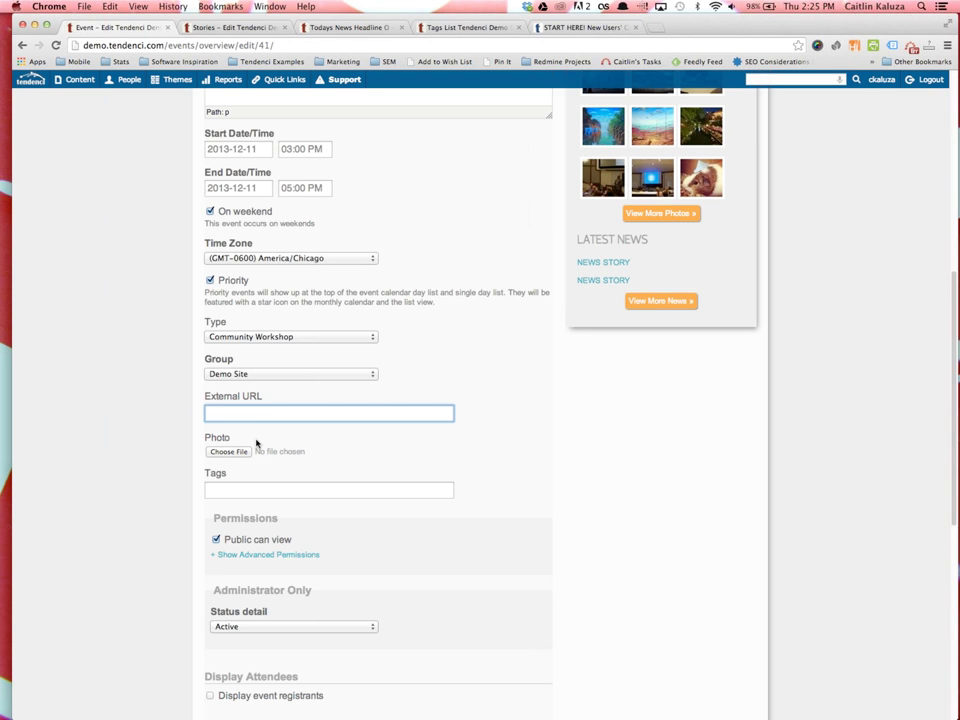
scroll(270, 470, "down", 2)
scroll(244, 459, "down", 4)
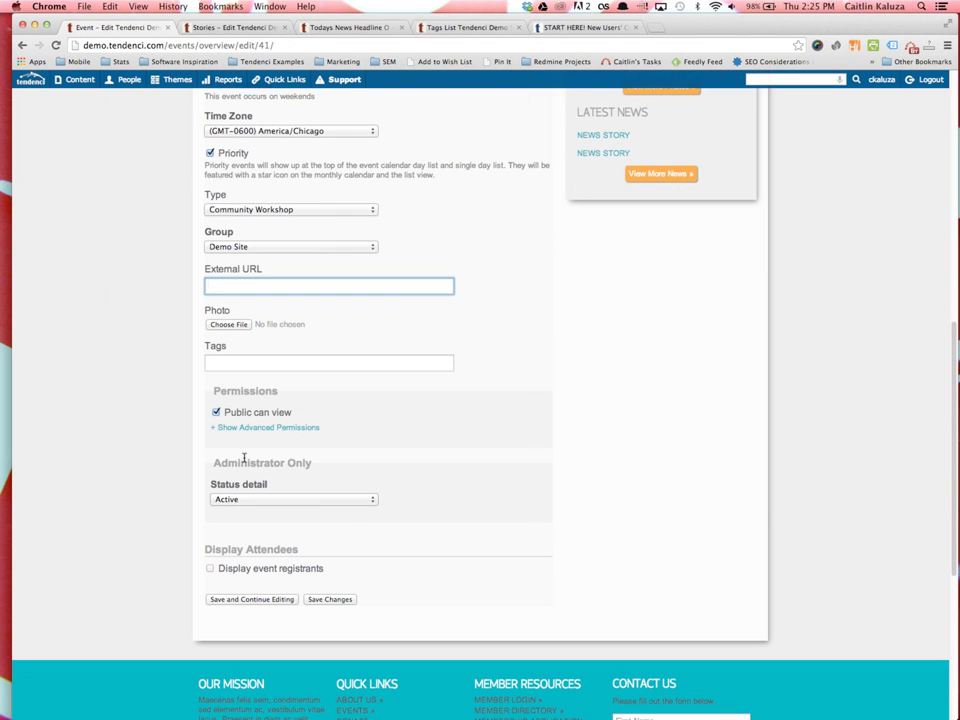
Save Company Picnic, reopen it, and step through Location, Organizer and Speaker(s) to Registration (limit 100)
left_click(314, 602)
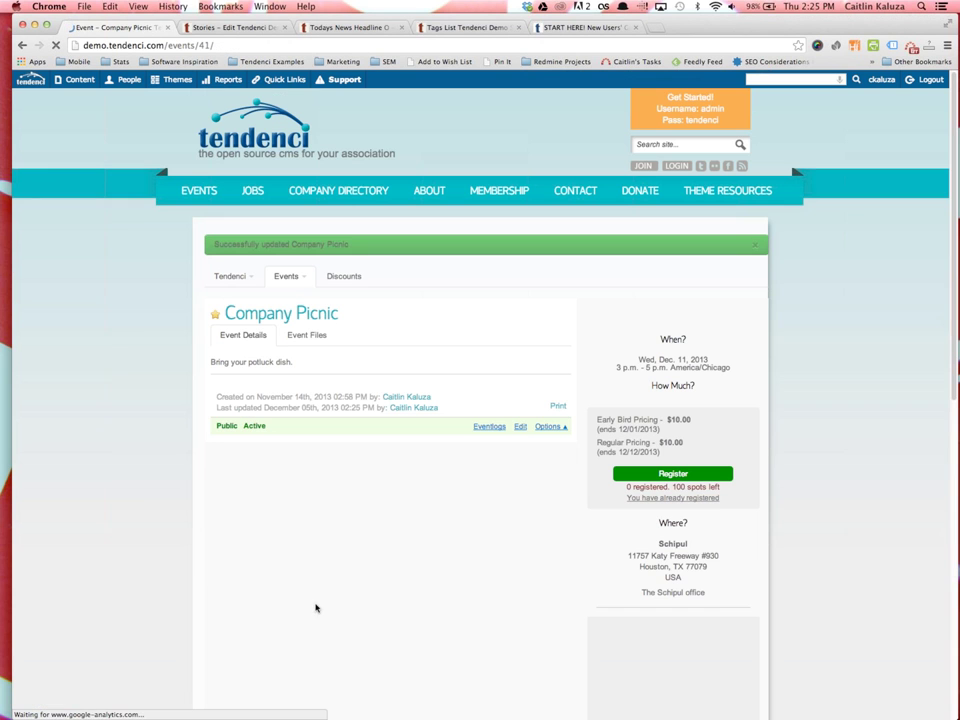
left_click(519, 423)
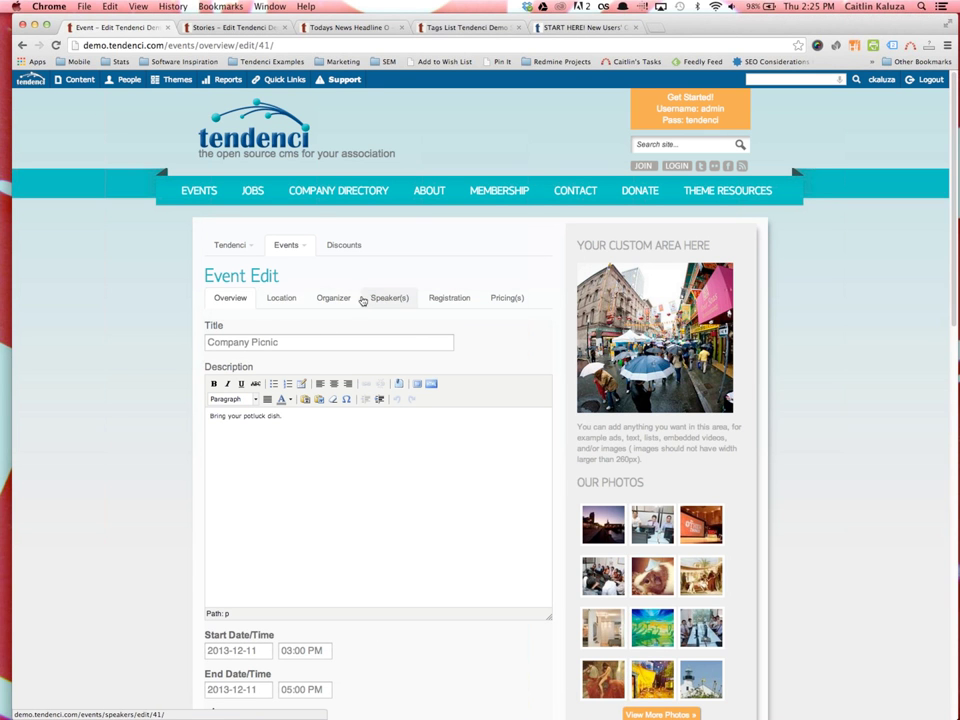
left_click(284, 299)
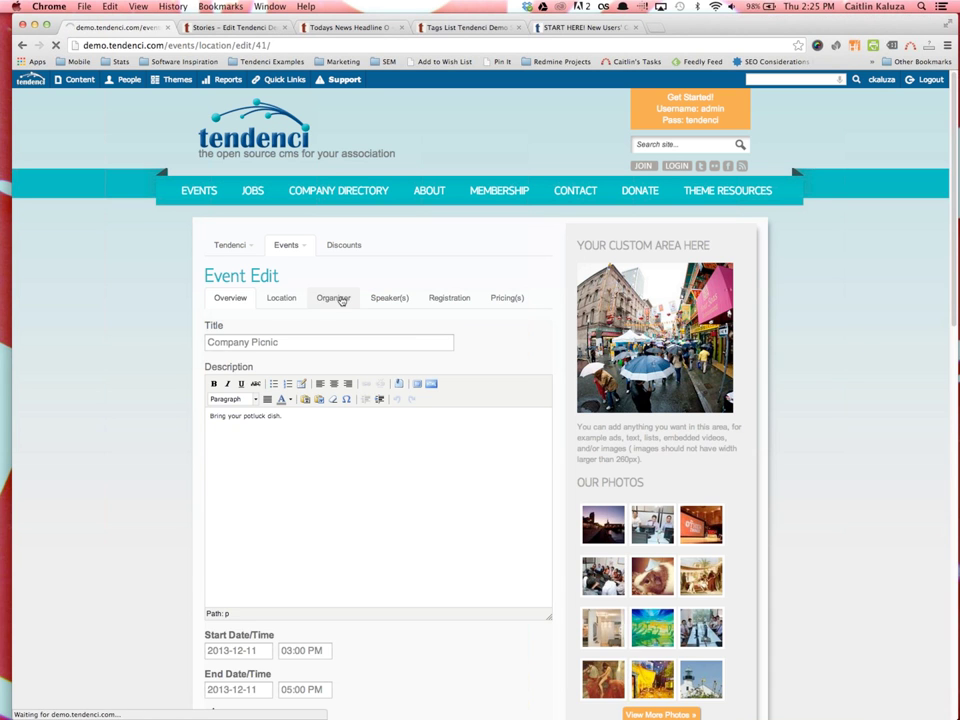
left_click(336, 299)
left_click(400, 299)
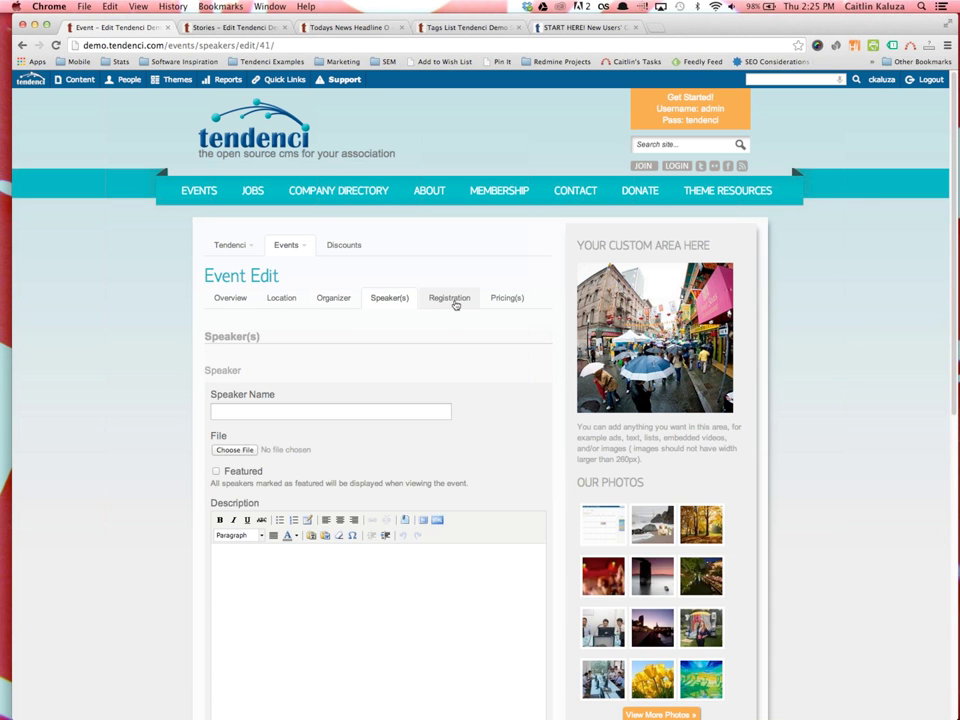
left_click(450, 300)
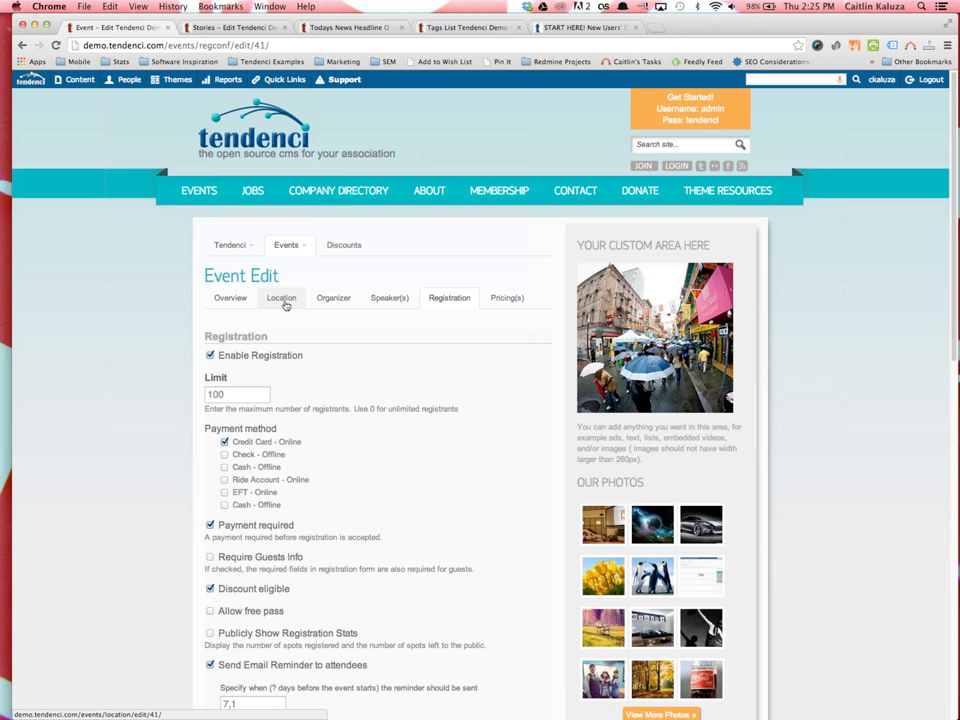
In the Location settings, pick Houston Public Library from the saved places list
left_click(284, 304)
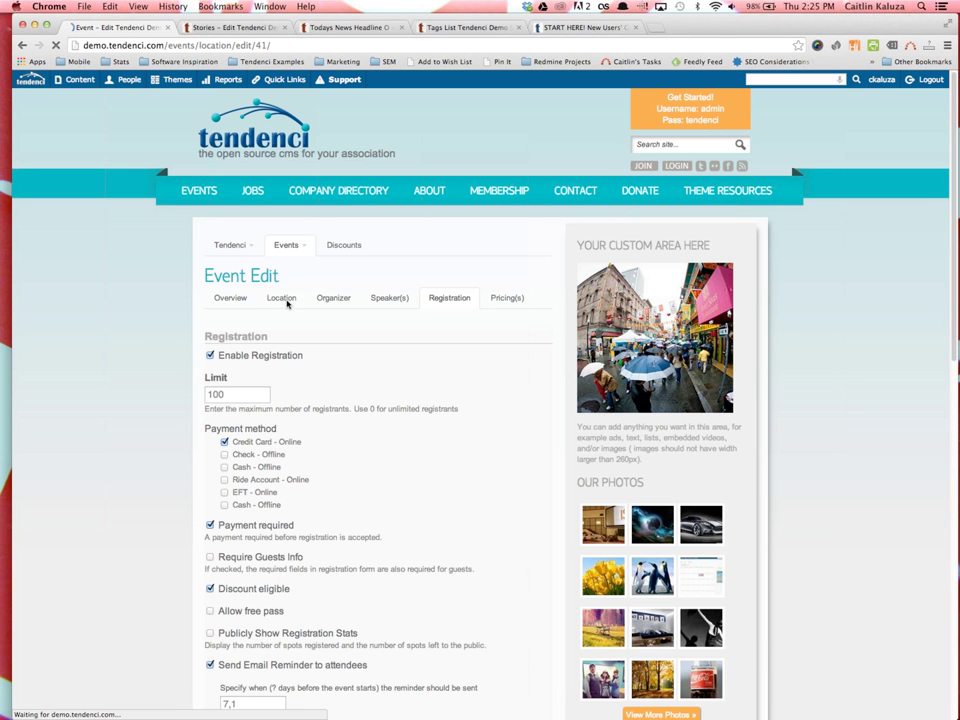
scroll(220, 330, "down", 1)
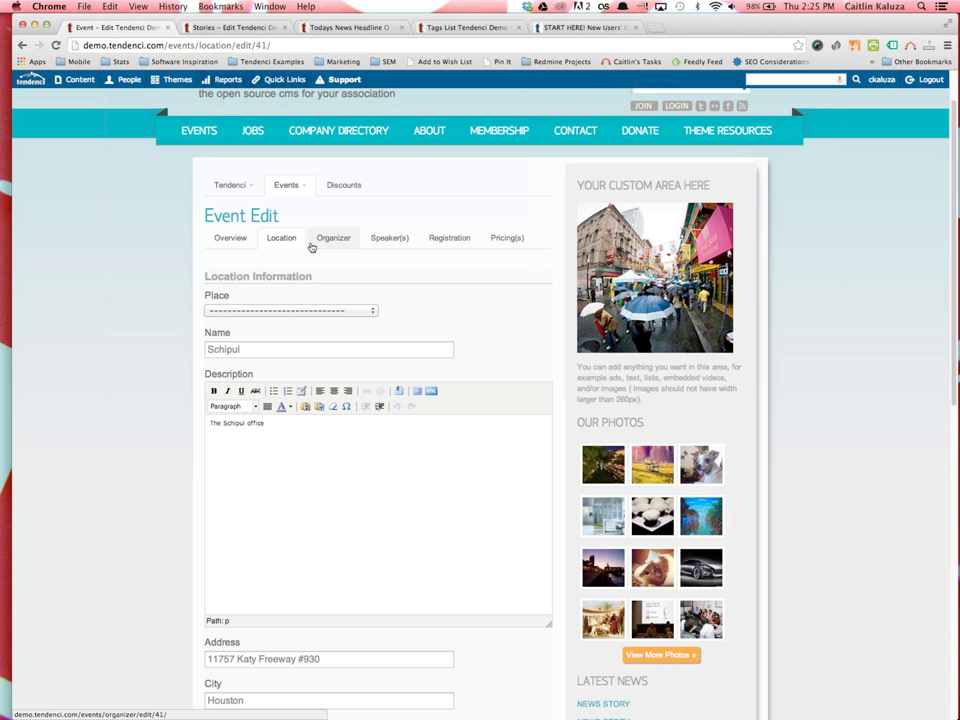
left_click(375, 311)
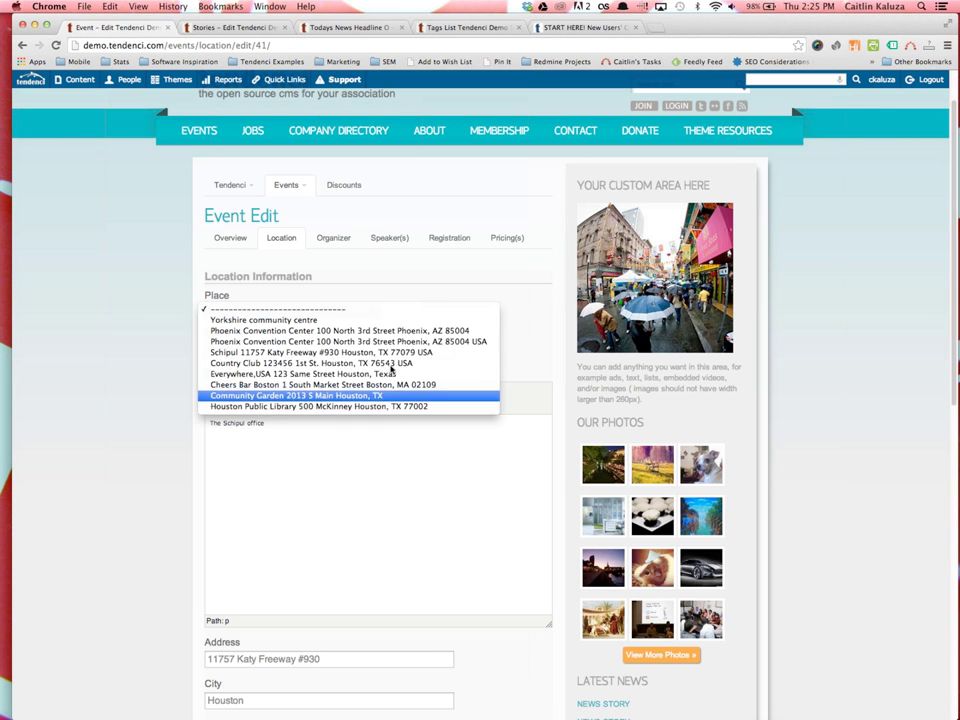
key("Escape")
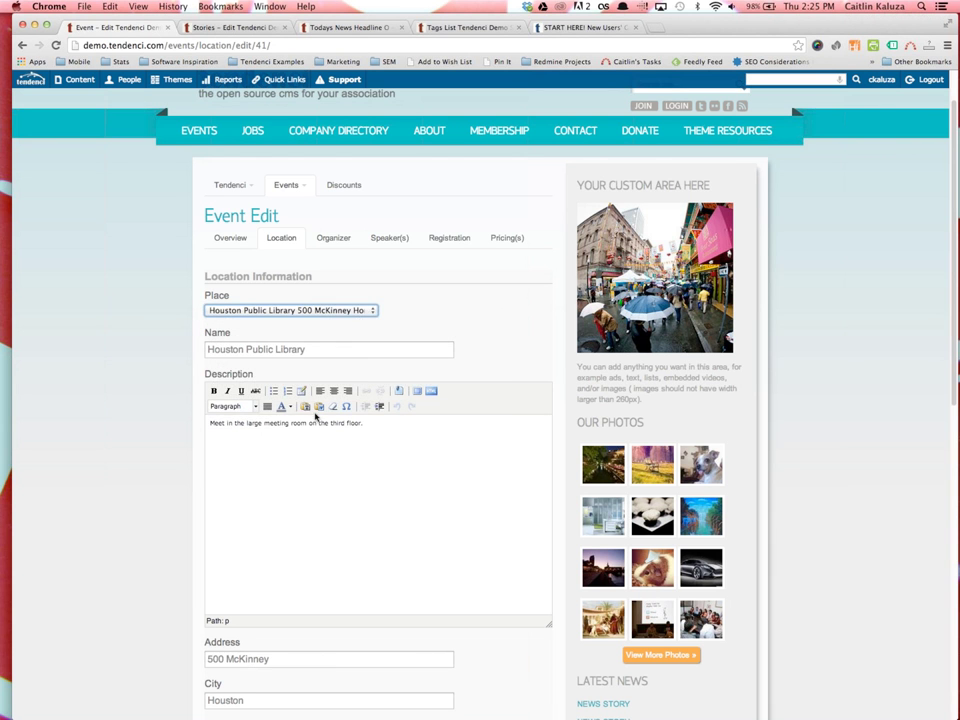
scroll(317, 418, "down", 5)
scroll(280, 541, "up", 5)
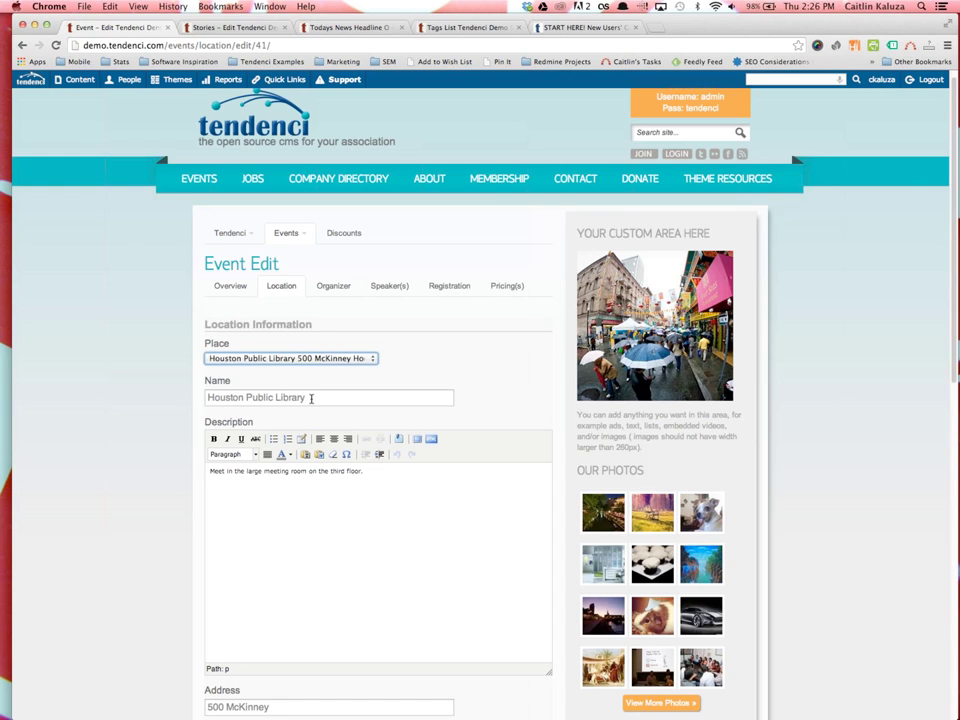
Clear the place choice, then reselect Houston Public Library as the event's place
left_click(290, 358)
key("Up")
key("Up")
key("Up")
key("Up")
key("Up")
key("Up")
key("Up")
key("Up")
key("Up")
key("Return")
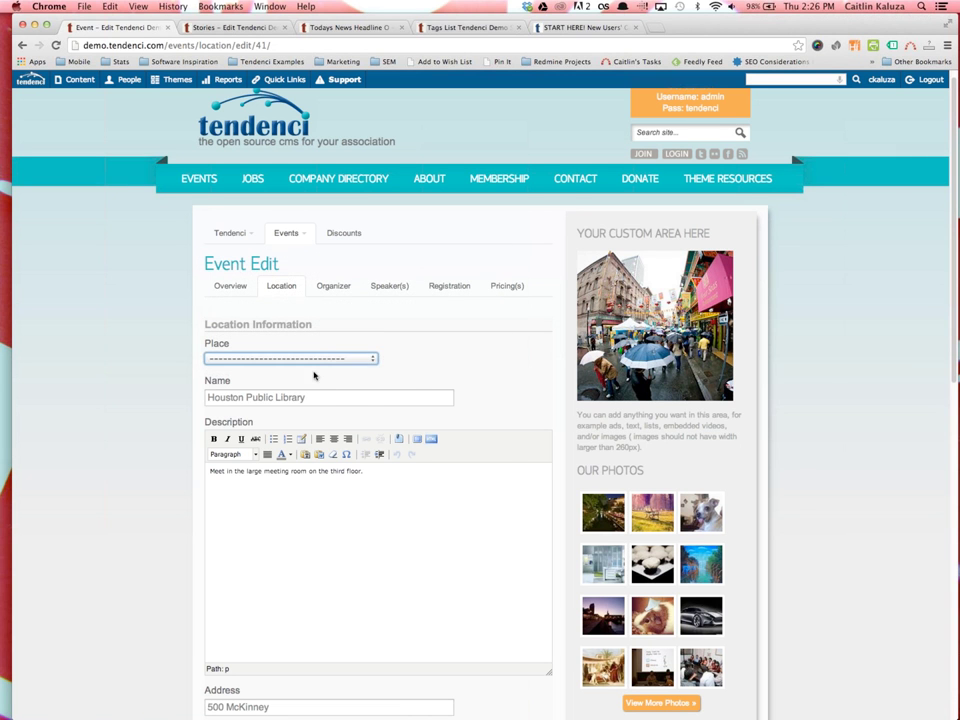
left_click(315, 359)
left_click(303, 454)
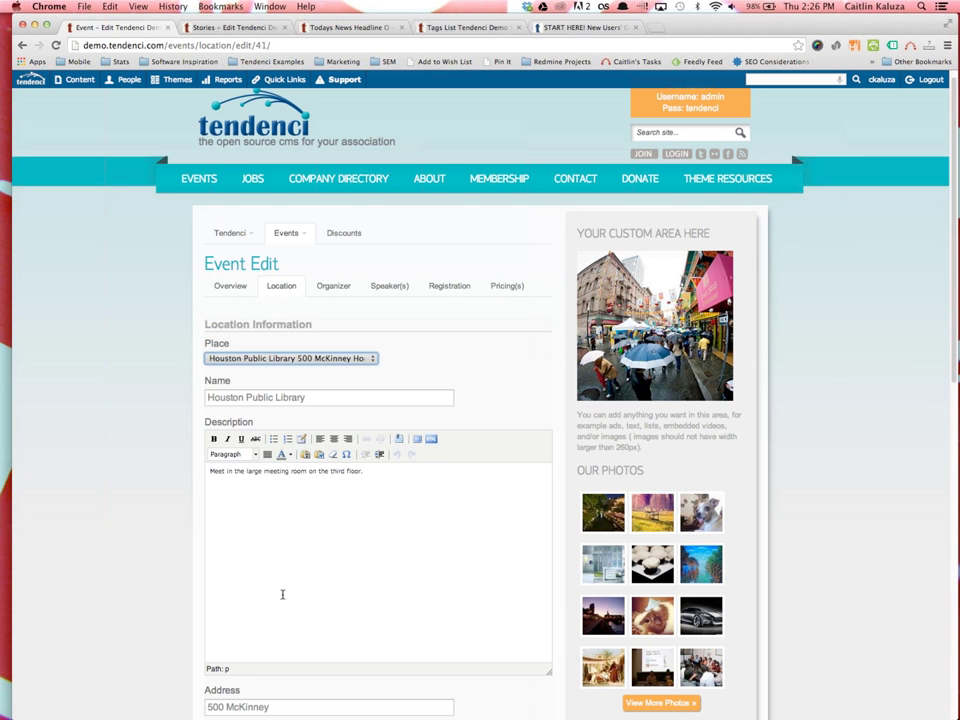
scroll(300, 500, "down", 2)
scroll(316, 431, "down", 5)
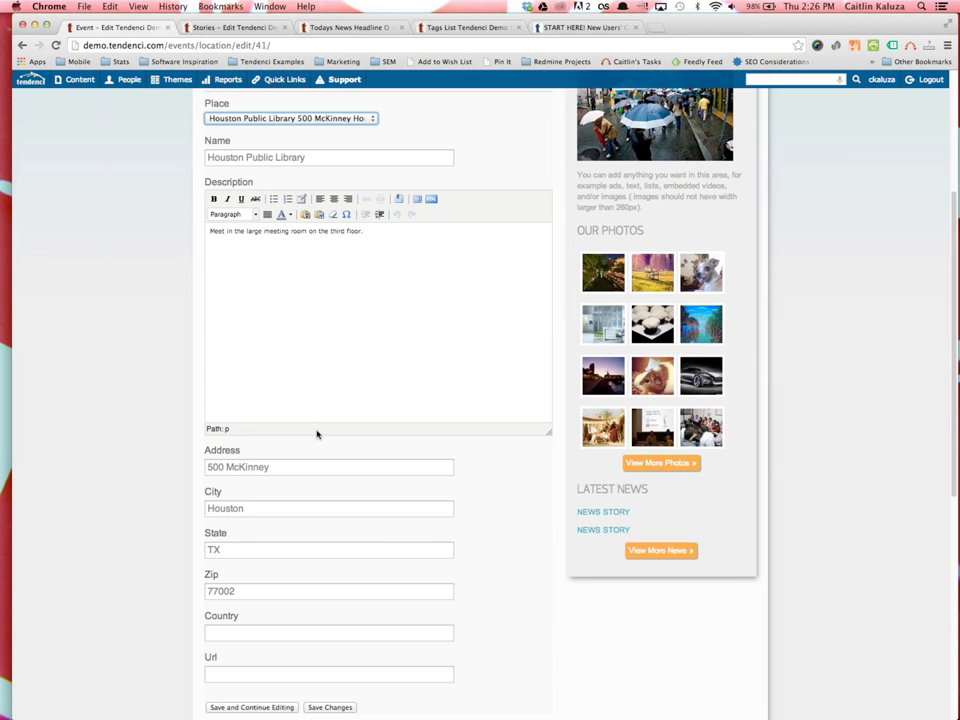
scroll(409, 401, "up", 3)
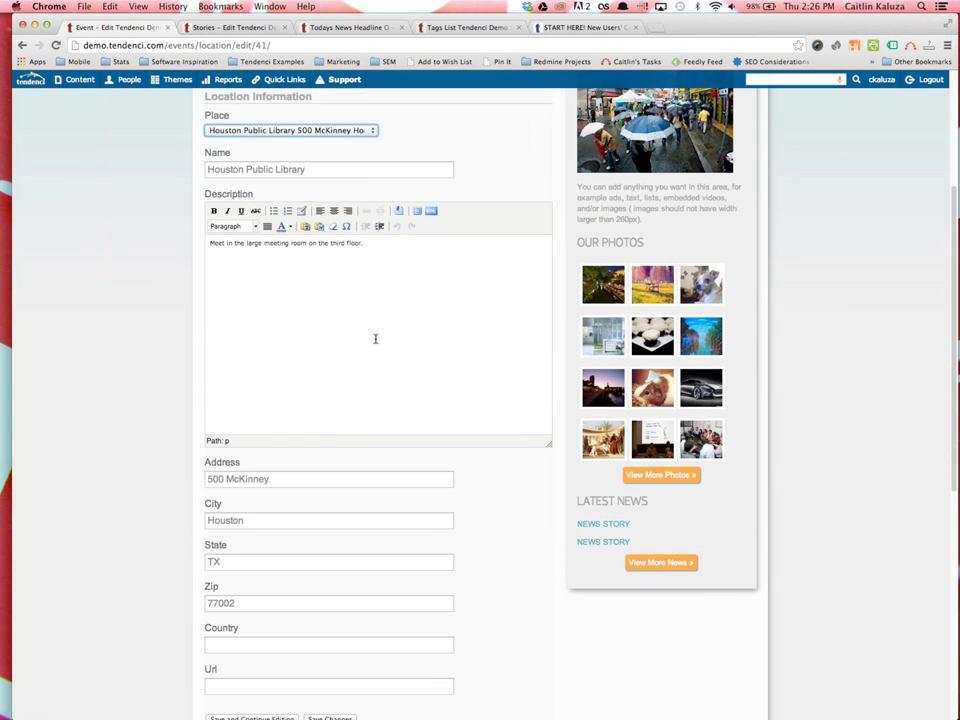
Review the Overview and Location details, then move to the empty Organizer section
left_click(225, 143)
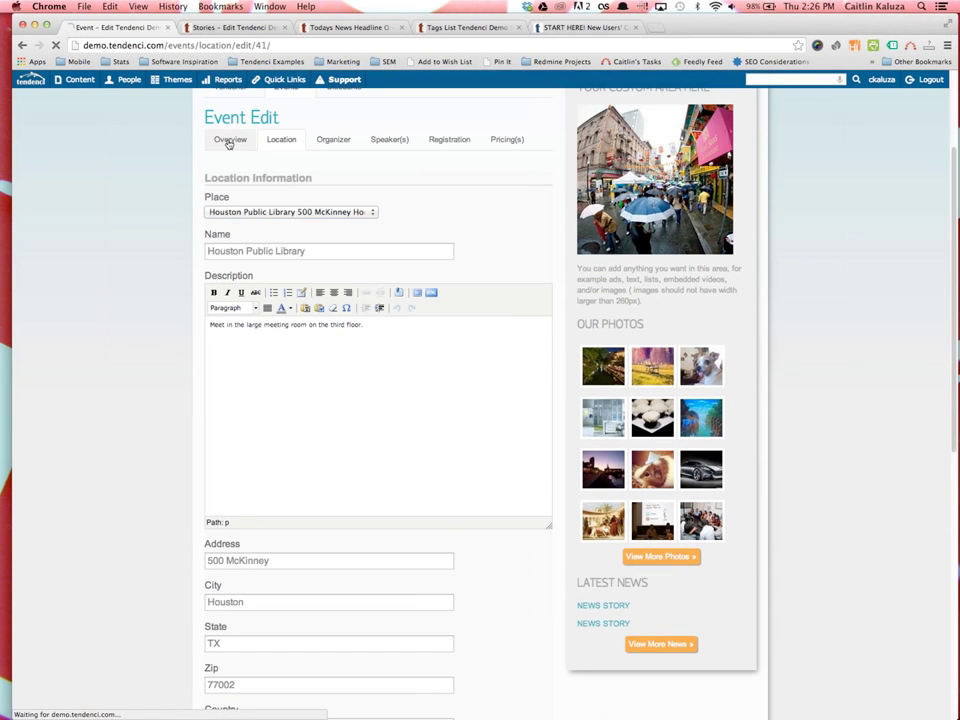
scroll(413, 531, "down", 15)
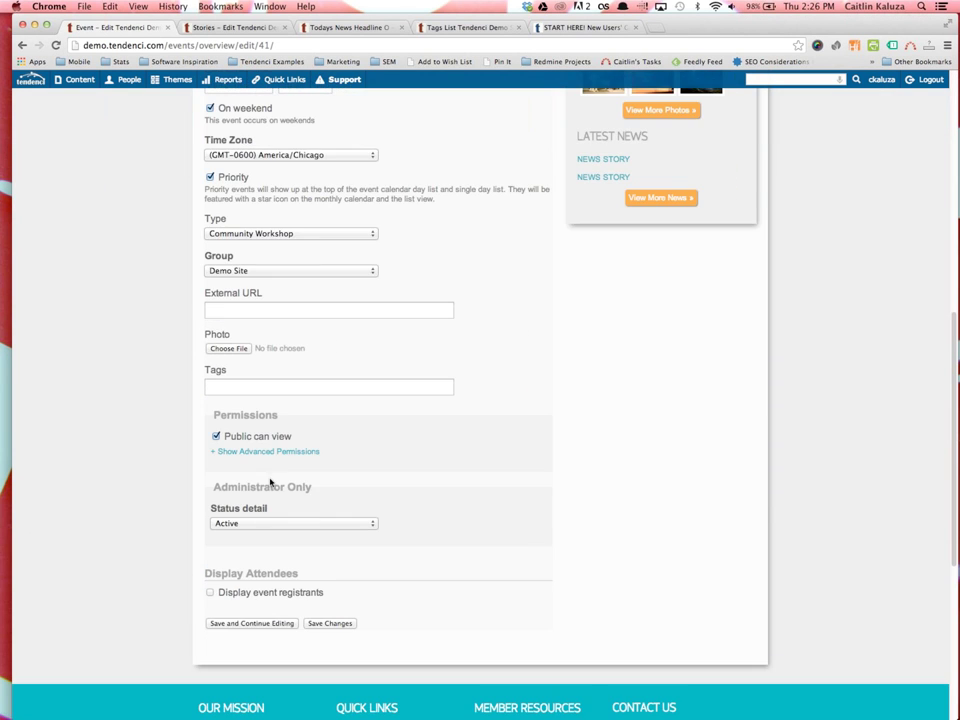
scroll(280, 420, "up", 15)
left_click(284, 298)
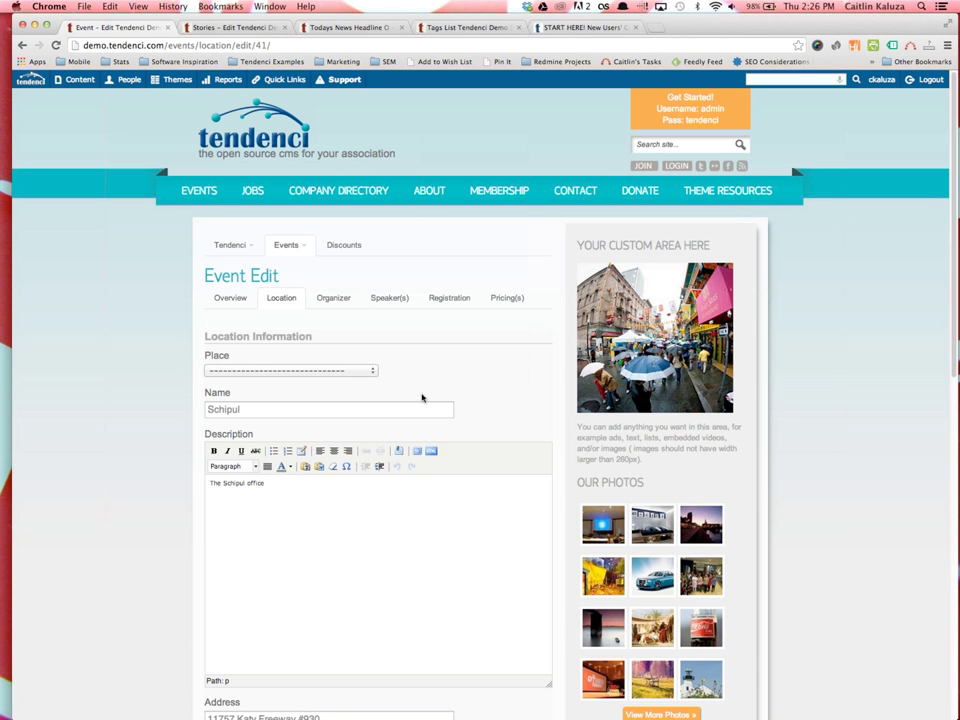
scroll(410, 400, "down", 3)
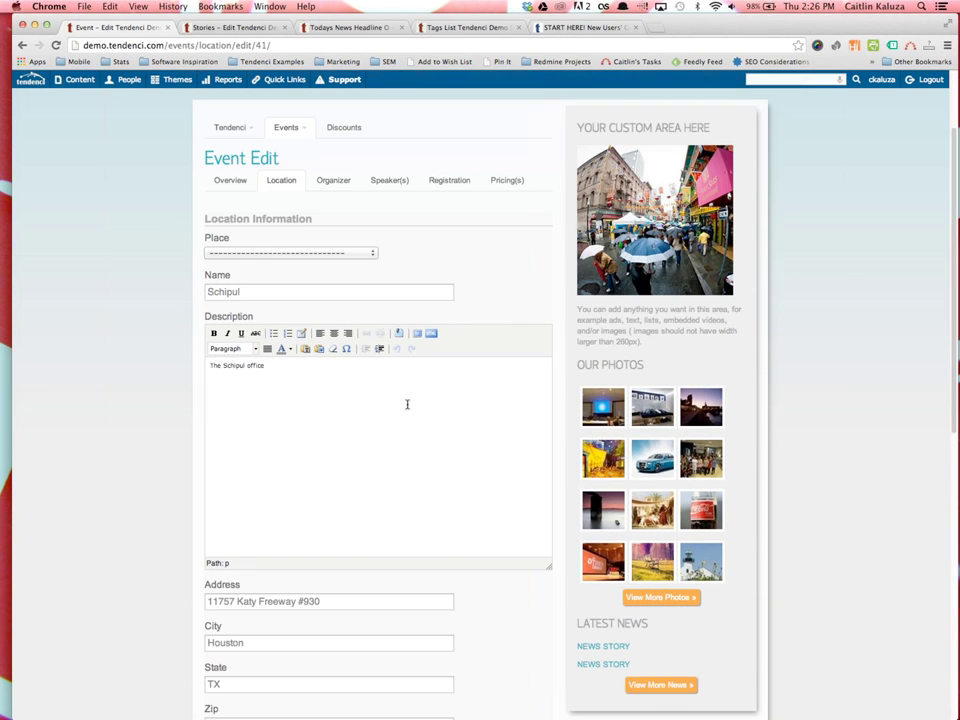
scroll(407, 410, "down", 6)
scroll(401, 431, "up", 9)
left_click(334, 298)
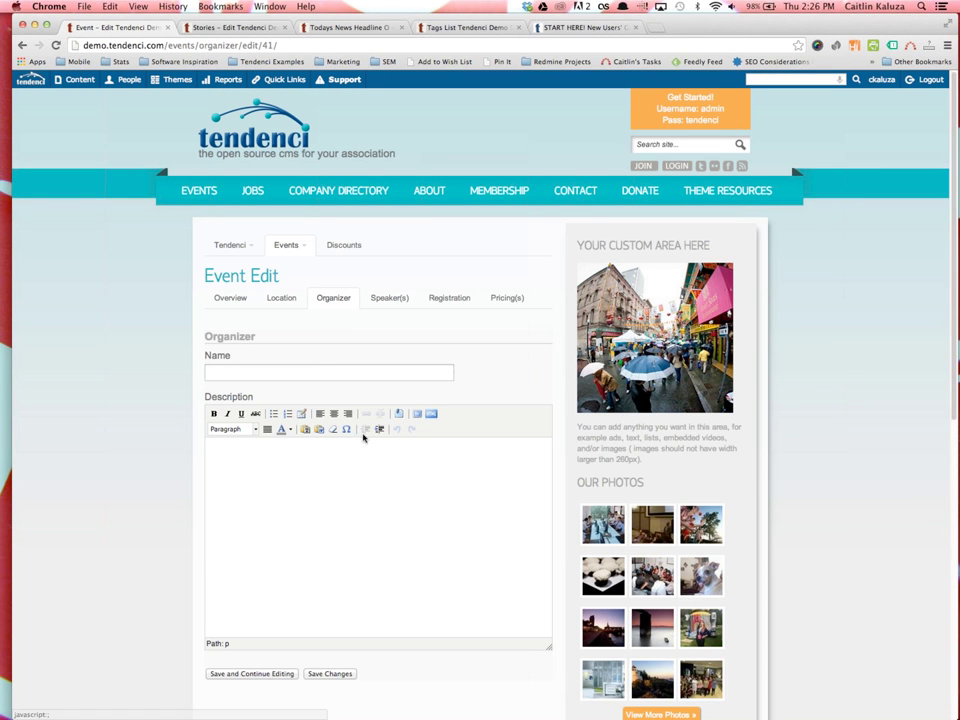
Add two blank speaker entries in Speaker(s), leaving the first speaker's Featured unchecked
left_click(378, 306)
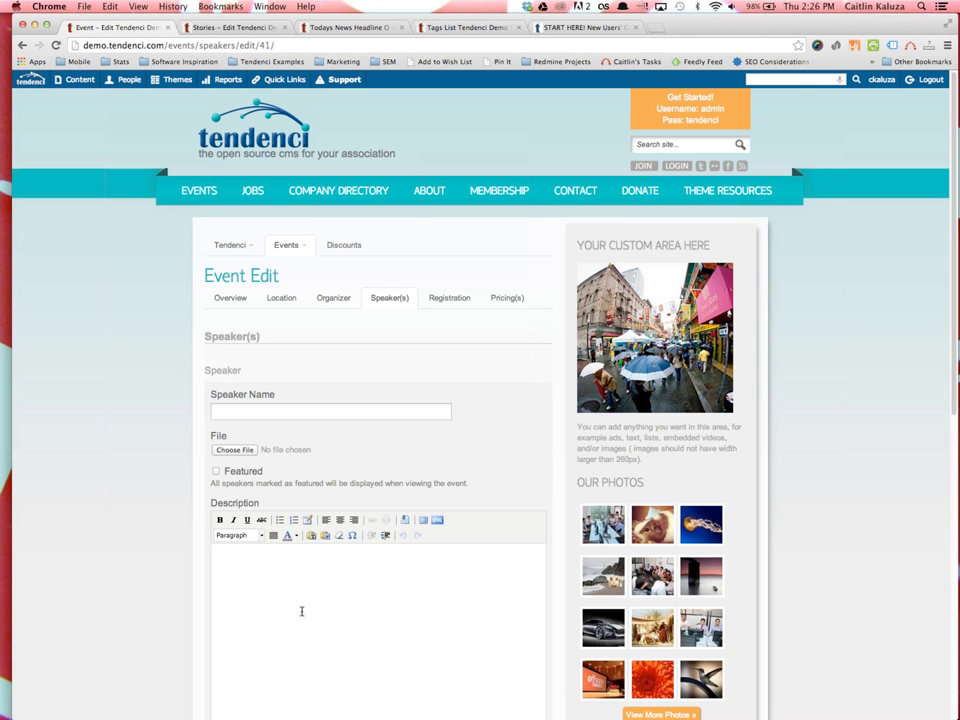
scroll(302, 611, "down", 8)
scroll(413, 547, "up", 5)
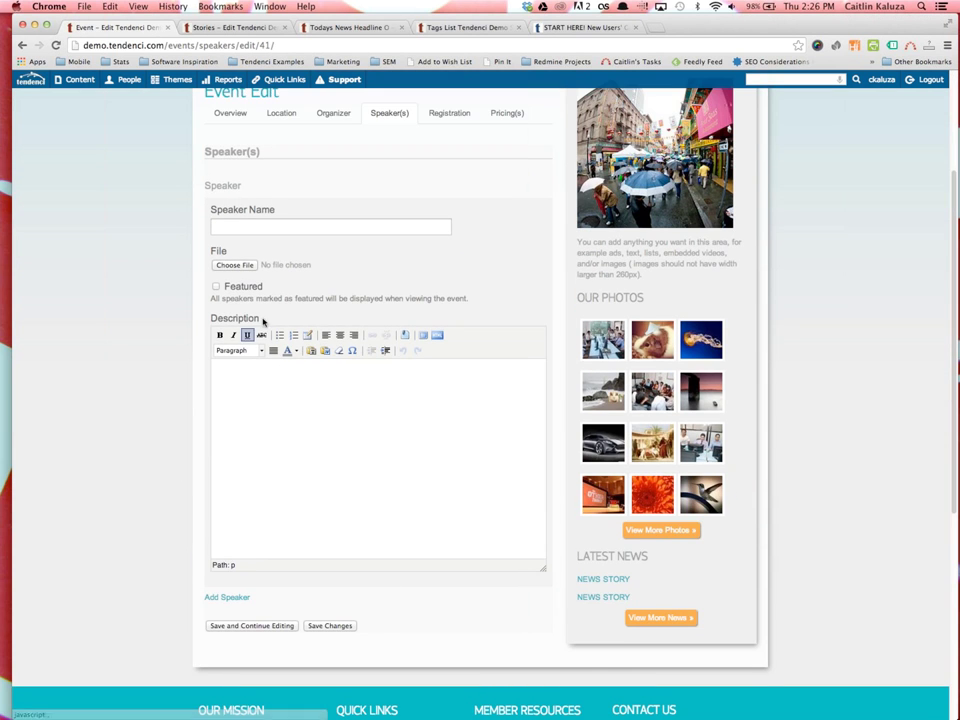
left_click(234, 600)
scroll(232, 598, "down", 5)
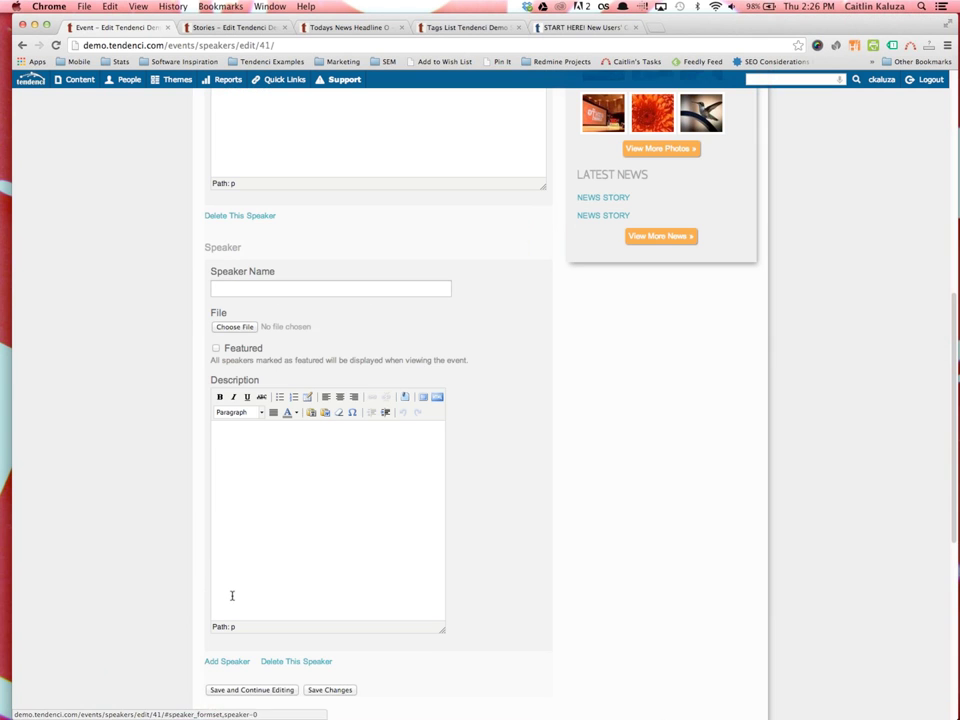
left_click(226, 656)
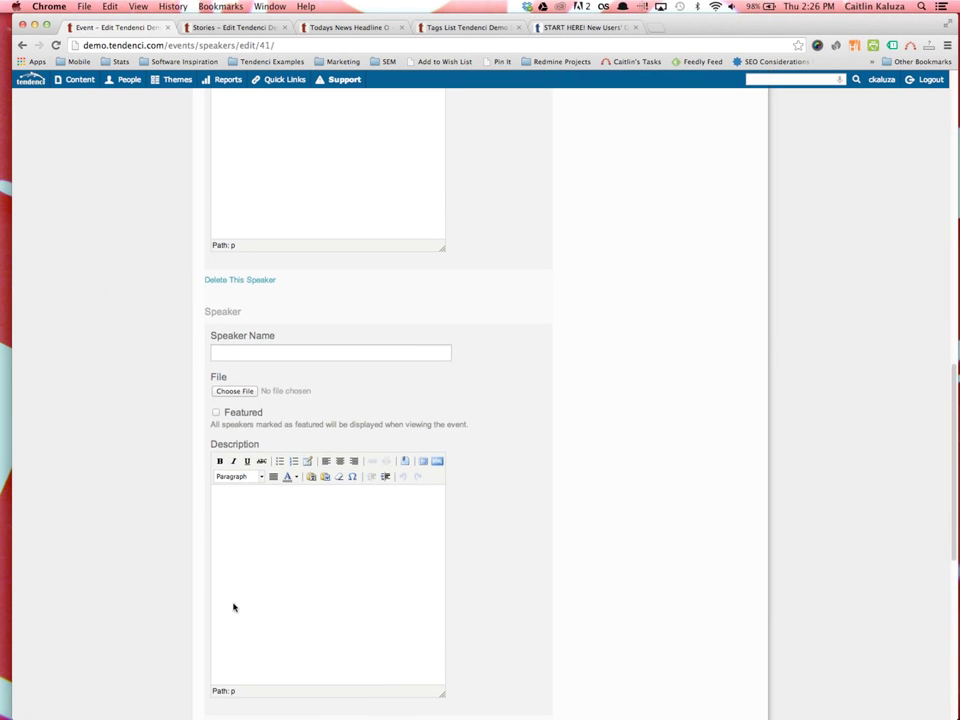
scroll(232, 580, "up", 10)
left_click(216, 471)
left_click(217, 472)
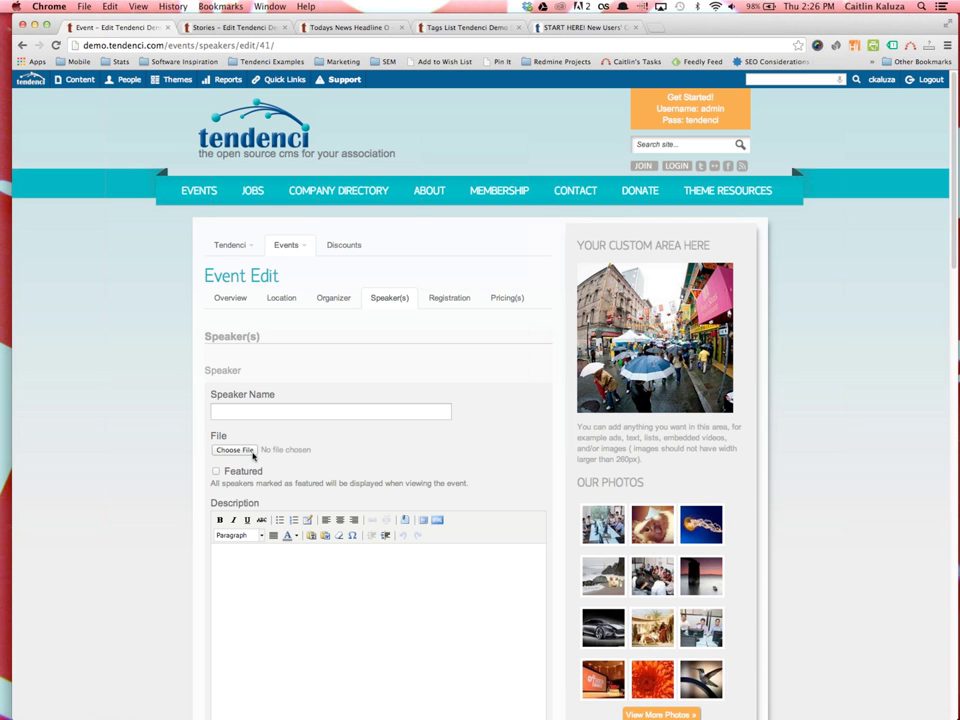
View the December 5 webinar on tendenci.com/events in a new tab, then return to the event editor
key("ctrl+t")
type("tendenci.c")
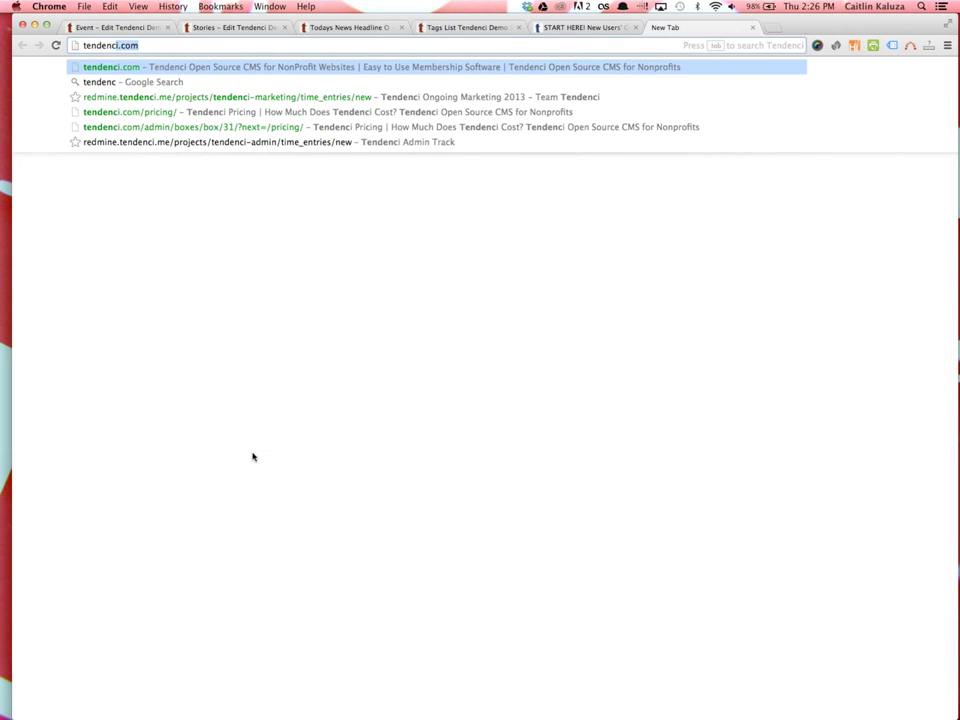
type("om/ev")
key("Return")
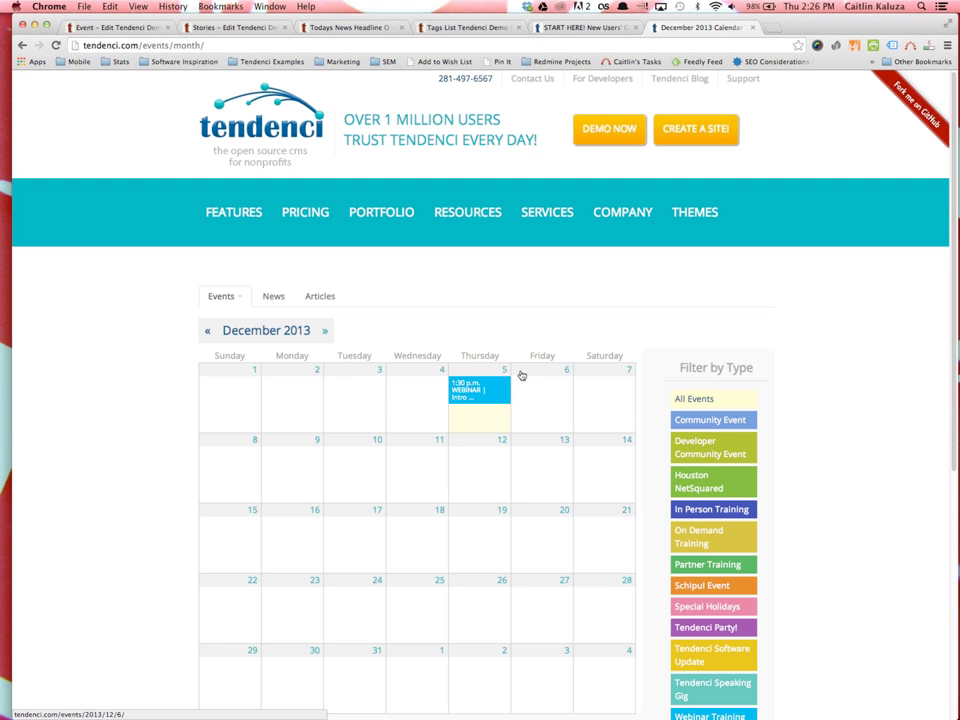
left_click(476, 387)
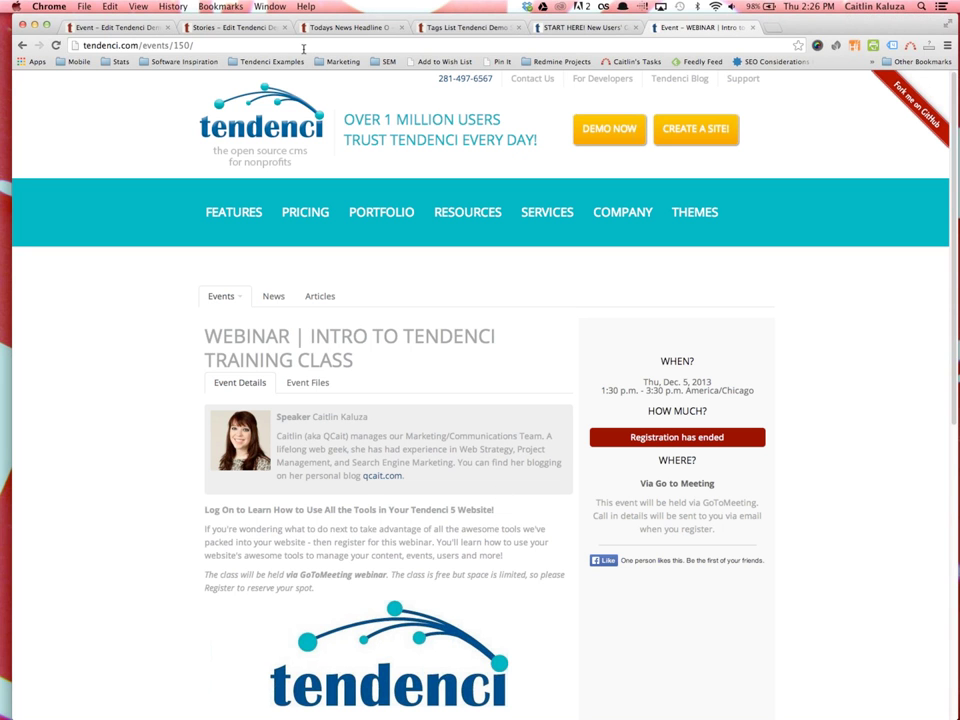
left_click(127, 28)
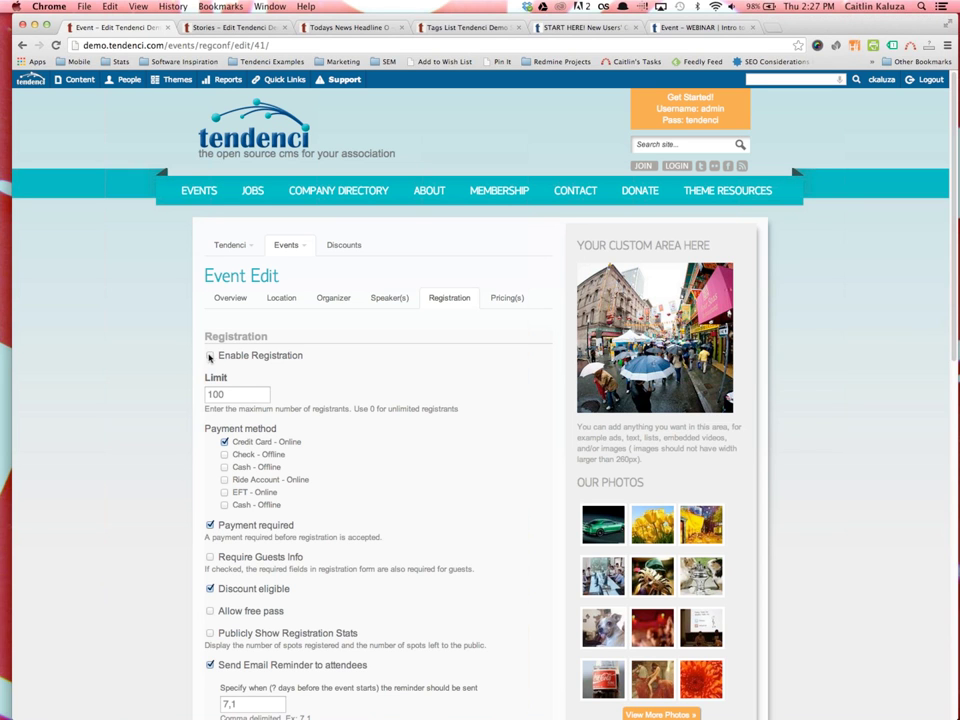
Enable registration and change the registrant limit from 100 to 0
left_click(210, 355)
left_click_drag(235, 393, 192, 392)
left_click(234, 391)
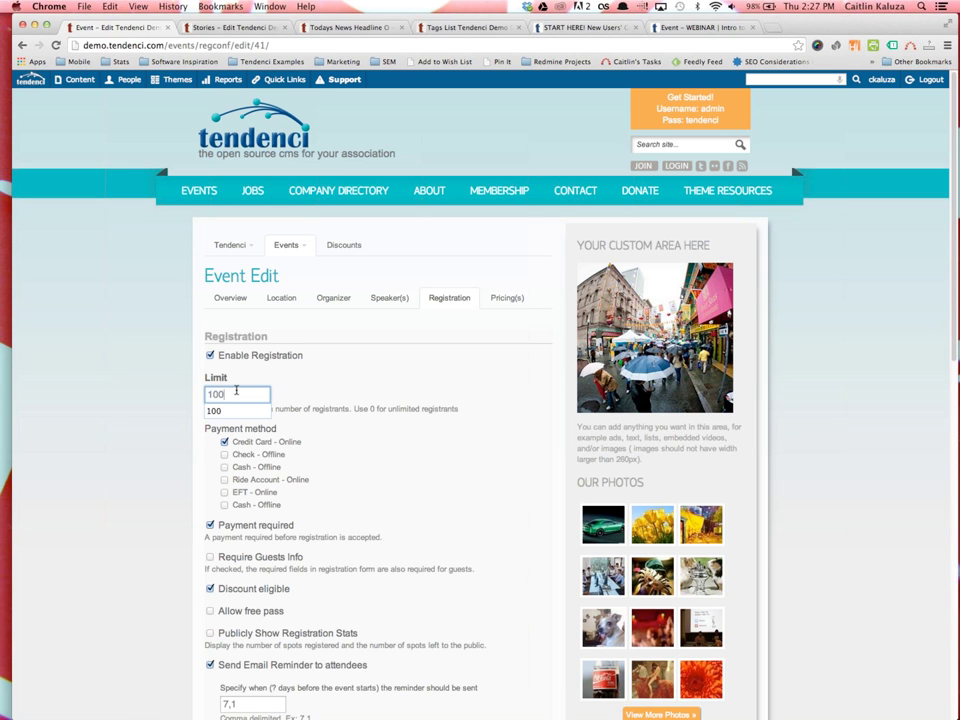
left_click(221, 384)
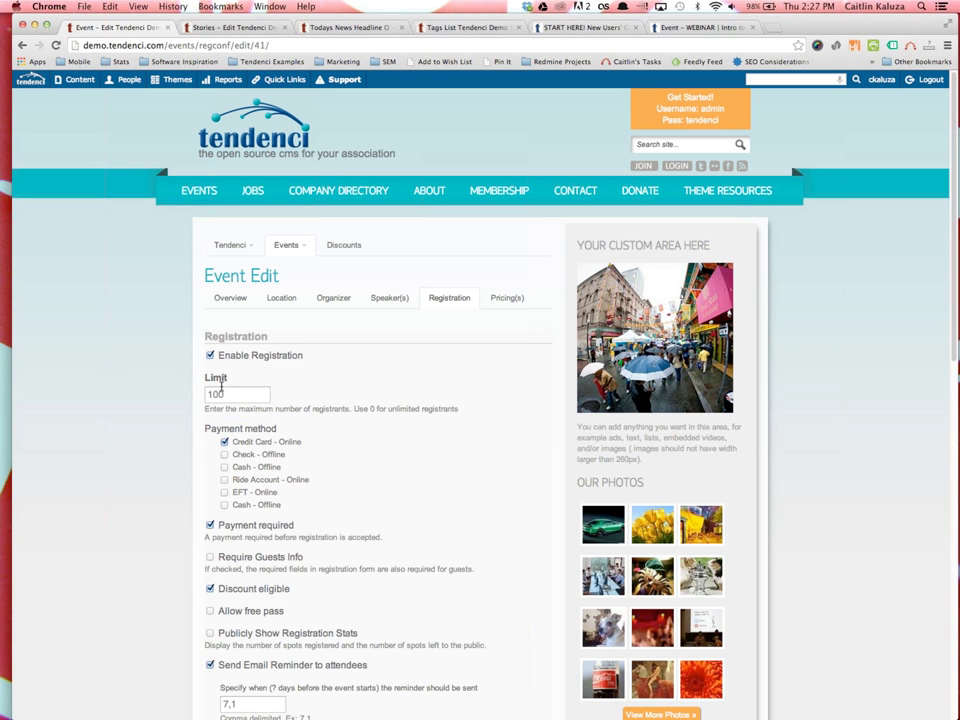
double_click(225, 394)
type("0")
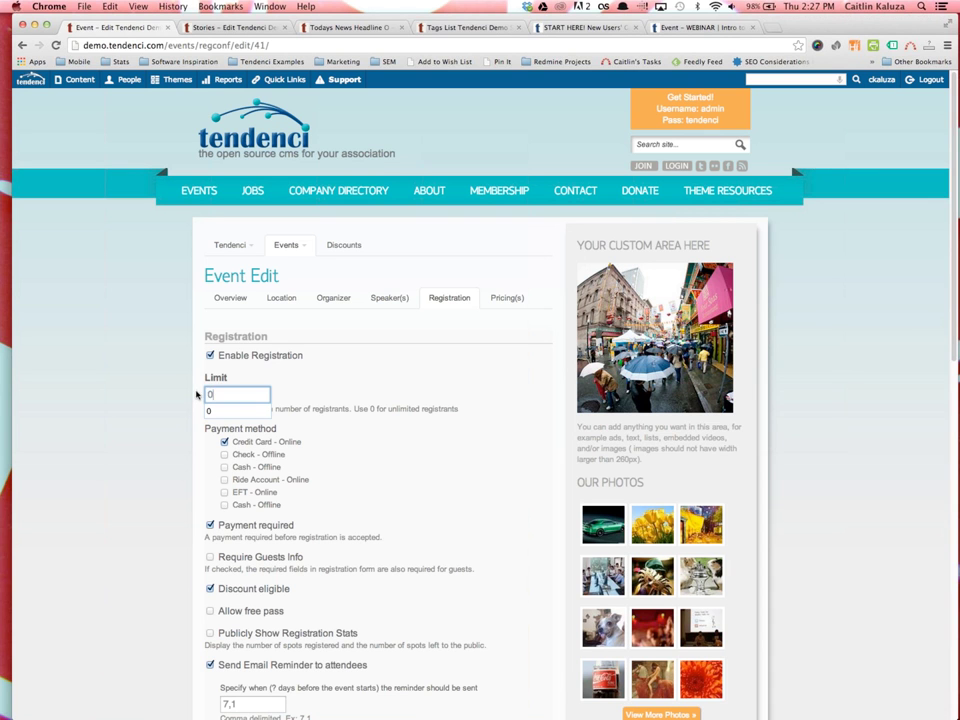
left_click(193, 393)
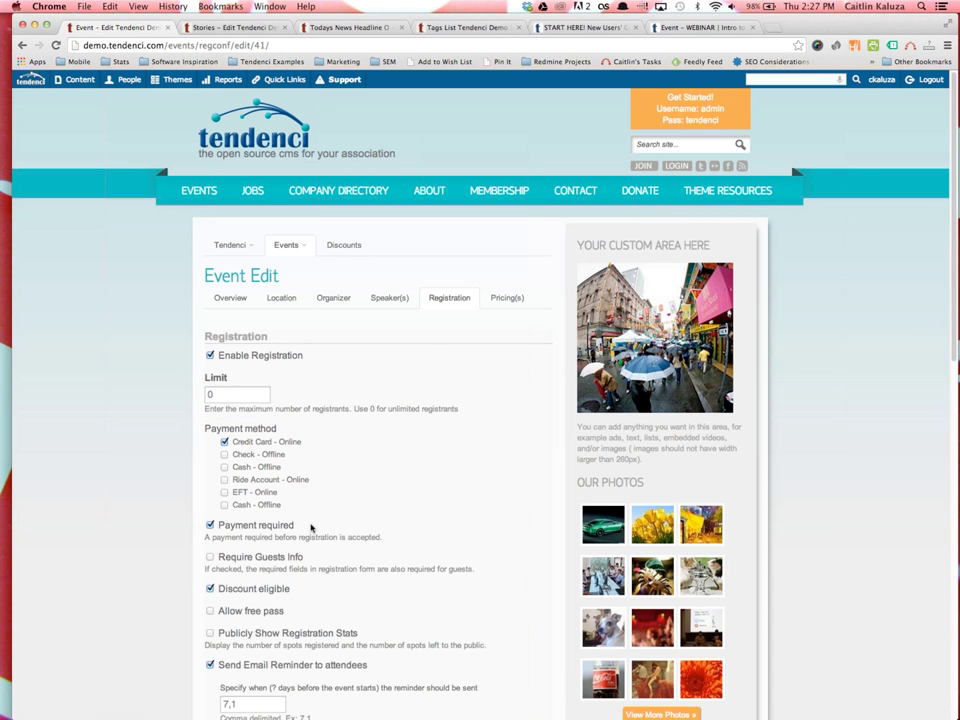
Scroll down to review the payment settings, highlighting the Payment required option
scroll(311, 525, "down", 2)
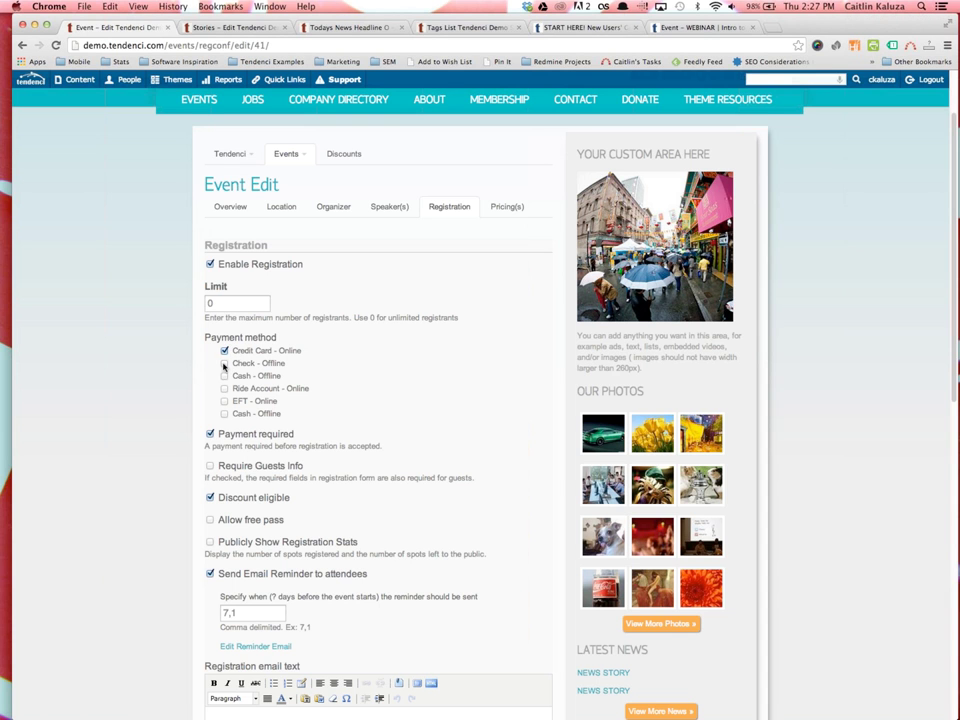
scroll(228, 402, "down", 2)
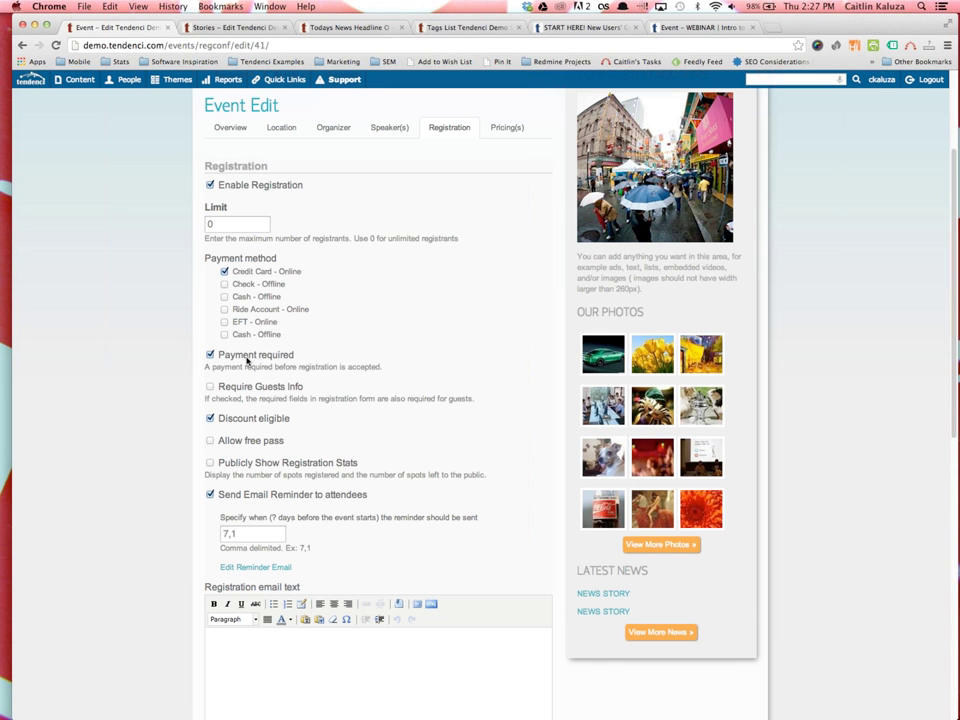
left_click_drag(387, 372, 208, 354)
left_click(189, 332)
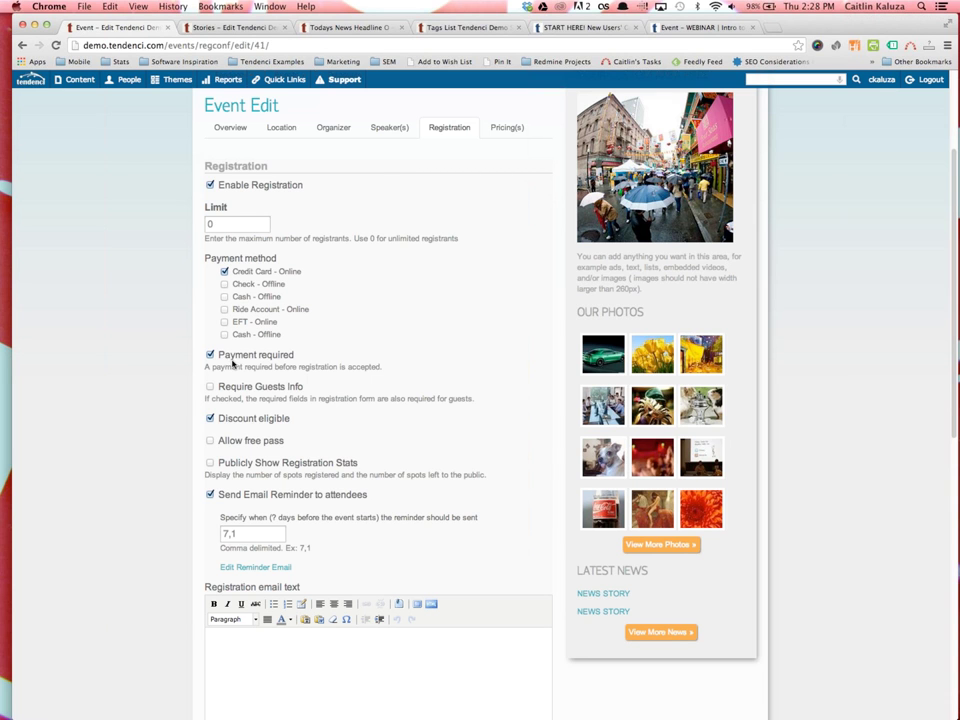
Turn on Payment required, Require Guests Info and Publicly Show Registration Stats
left_click(210, 354)
left_click(210, 387)
scroll(240, 460, "down", 1)
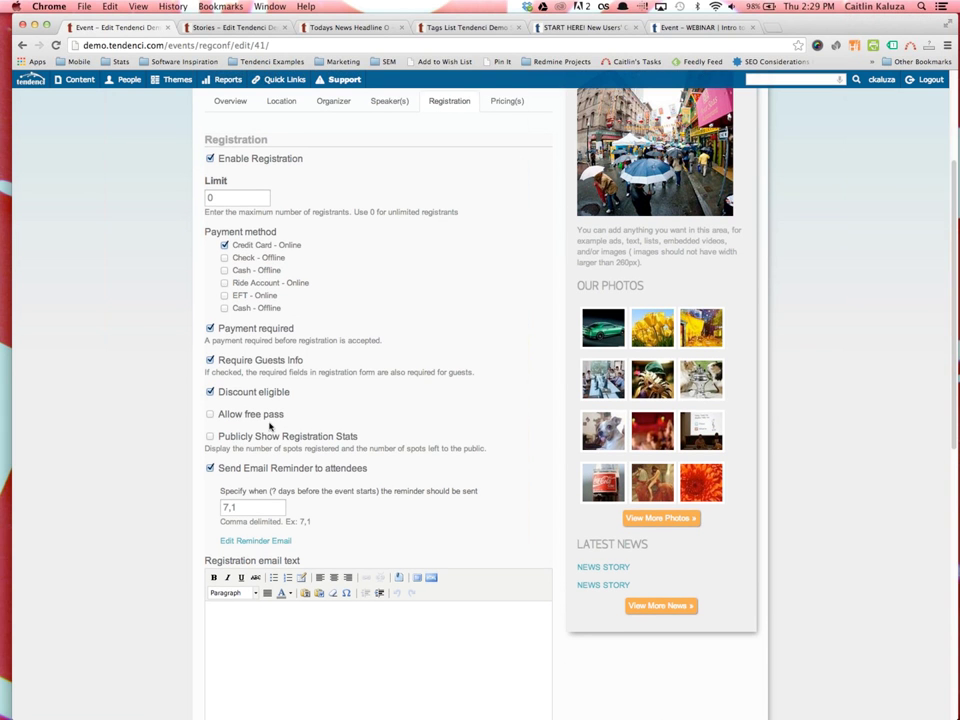
scroll(285, 420, "down", 1)
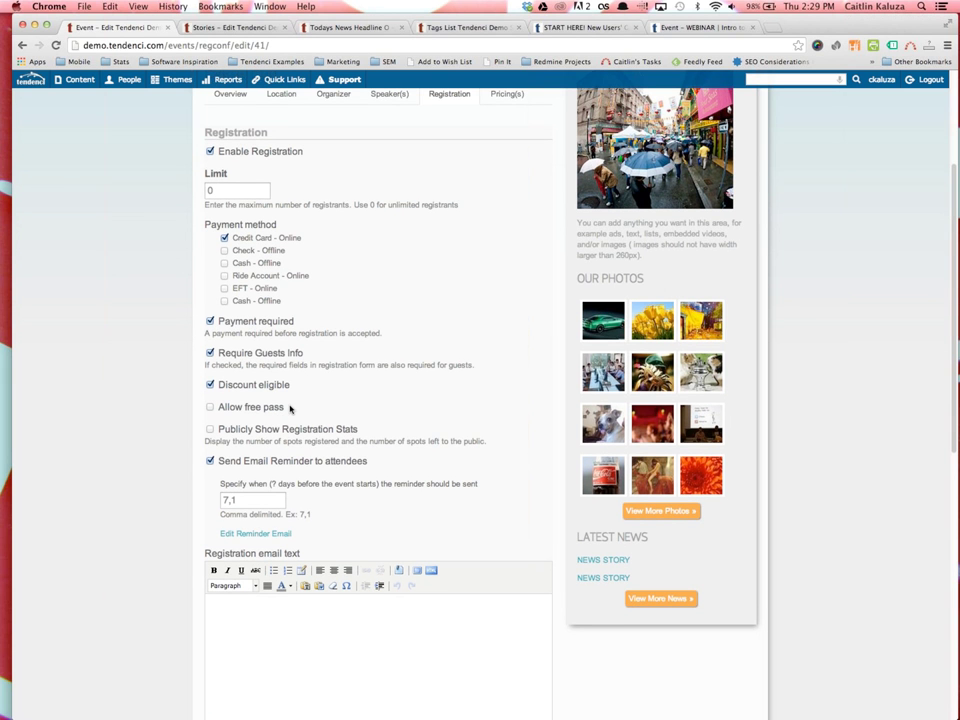
scroll(290, 408, "down", 1)
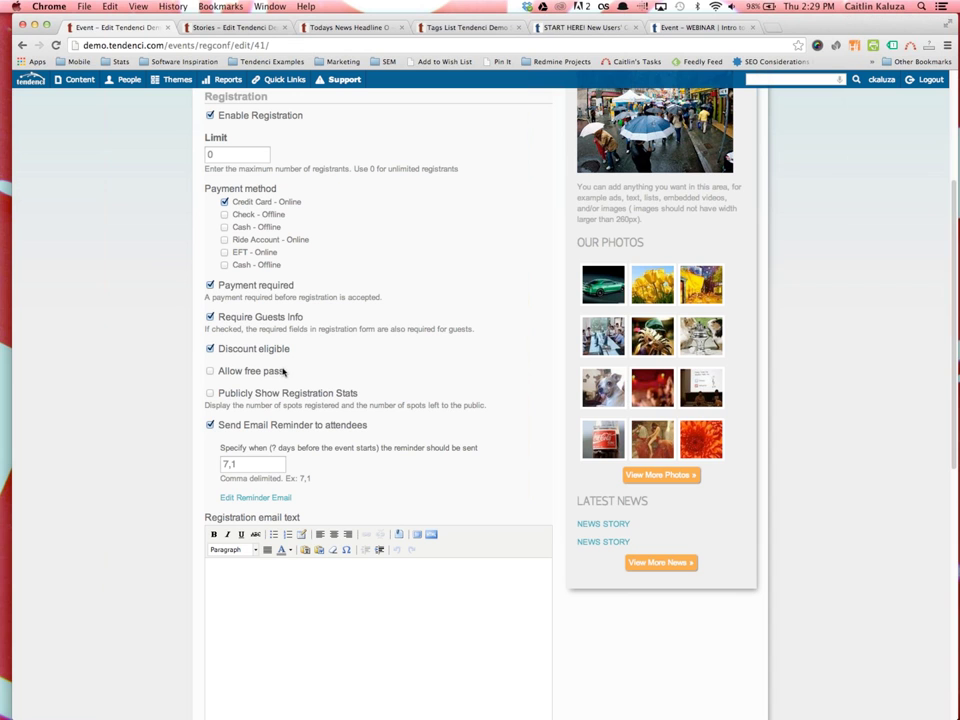
left_click(210, 393)
Set the attendee email reminder days to 7,1 before the event
scroll(211, 396, "down", 1)
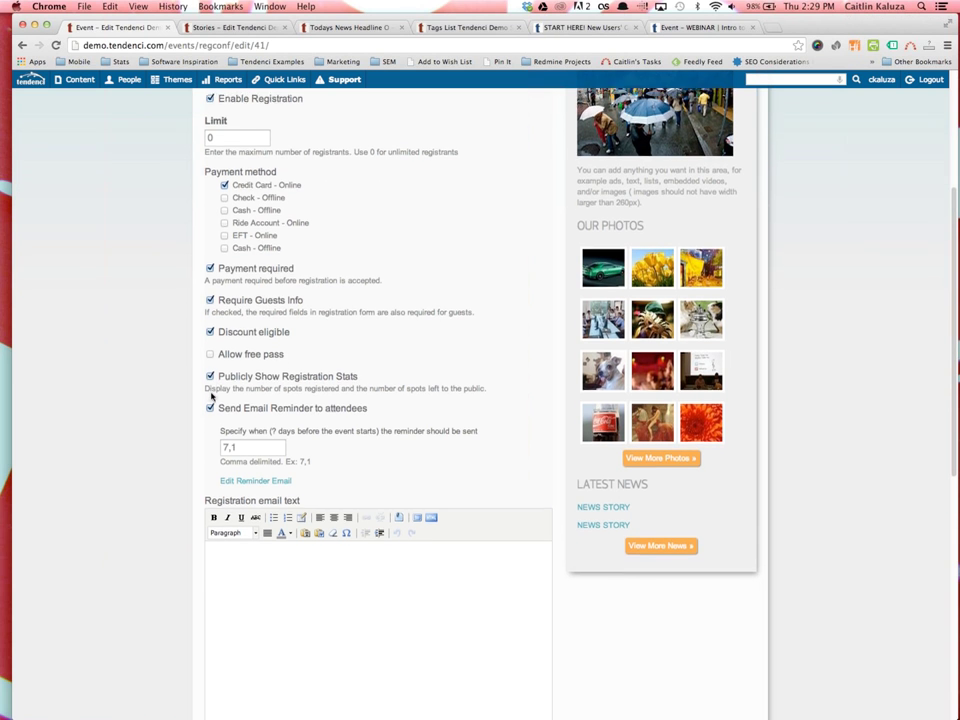
scroll(211, 396, "down", 1)
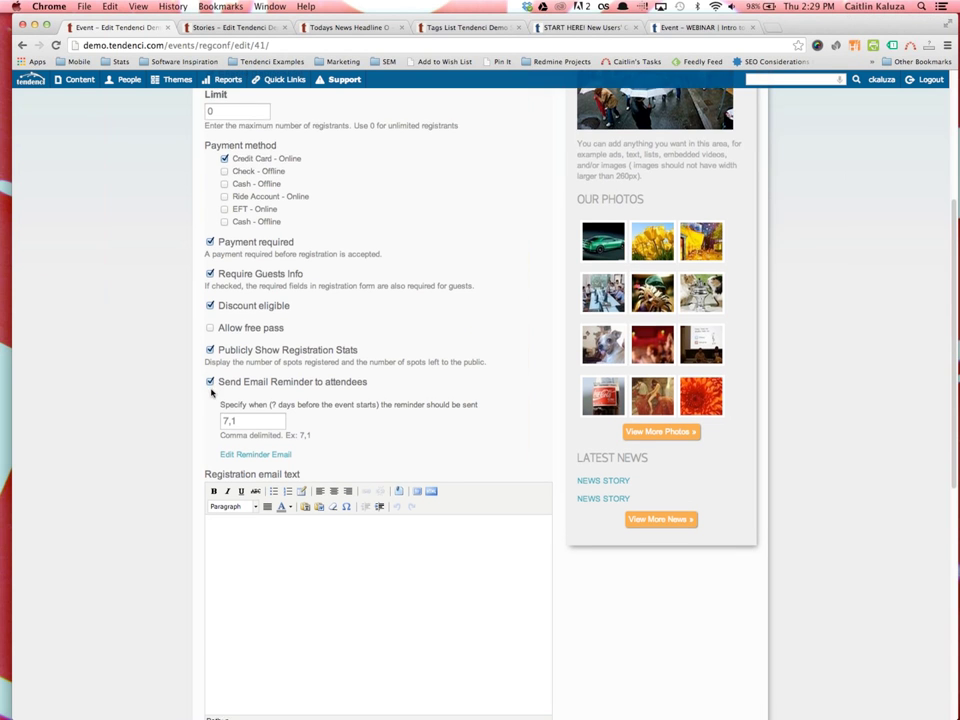
scroll(211, 393, "down", 3)
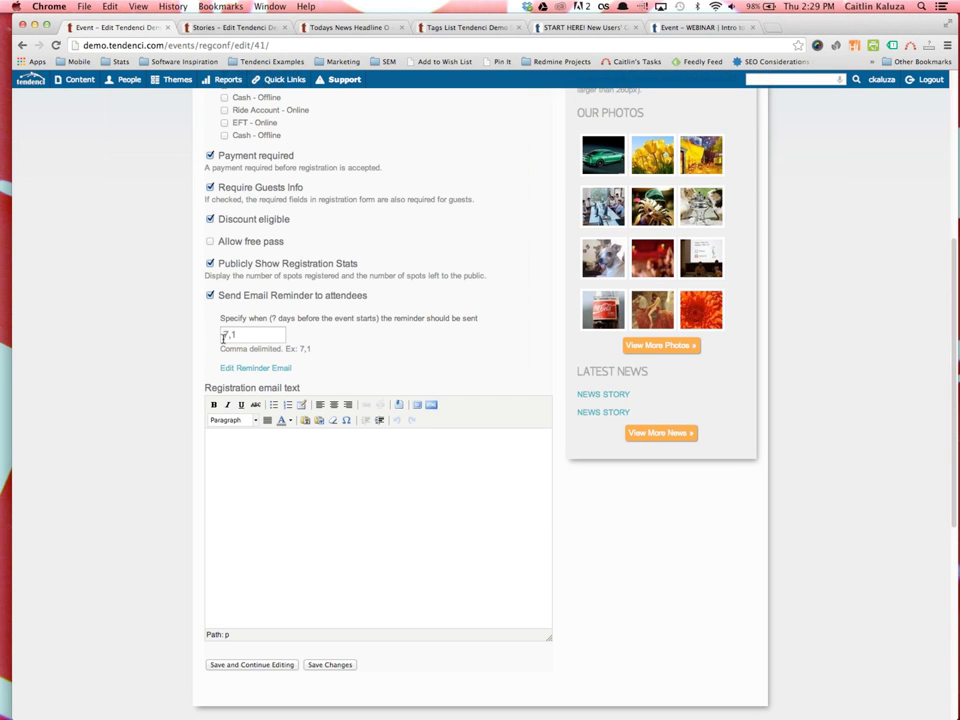
left_click(229, 334)
left_click(229, 334)
left_click(251, 384)
Open the Edit Reminder Email page in a new tab and review it
right_click(253, 370)
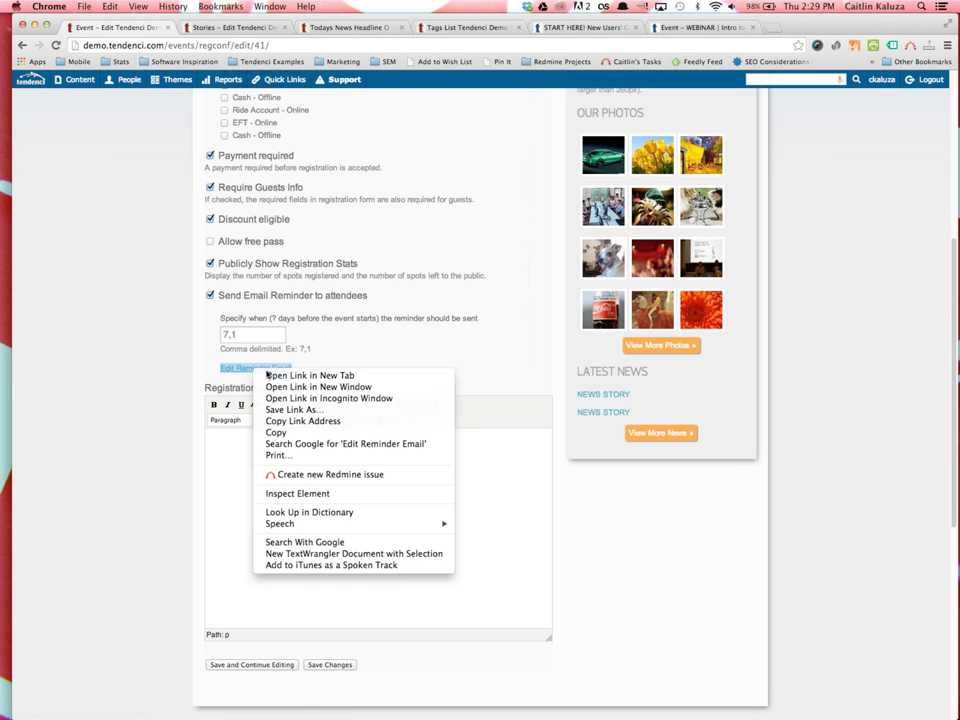
left_click(300, 375)
left_click(225, 27)
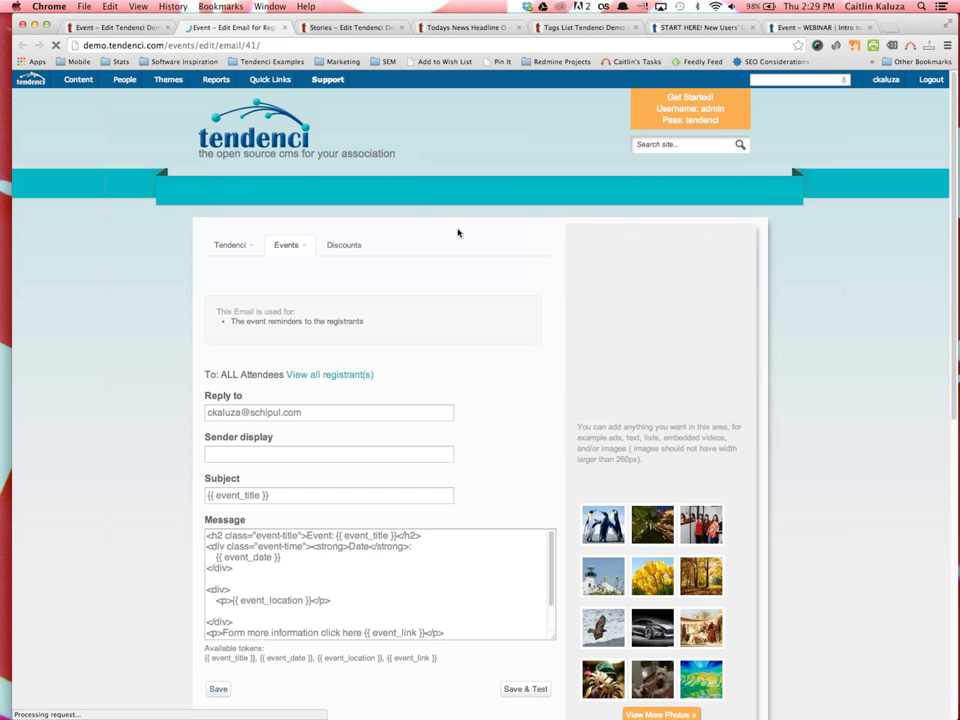
scroll(378, 560, "down", 5)
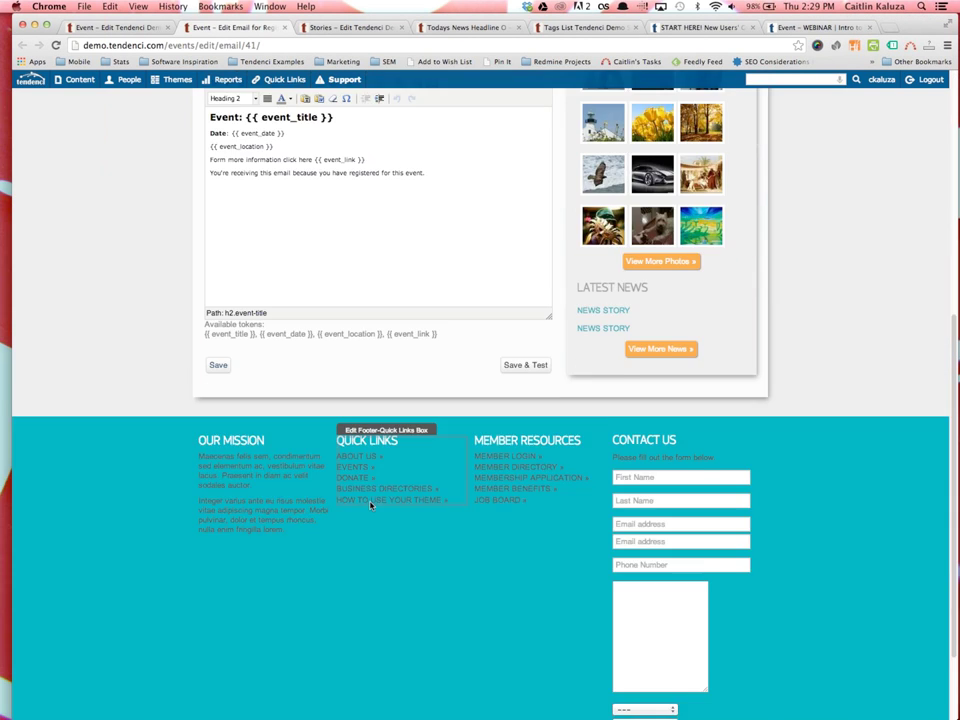
scroll(370, 505, "up", 10)
Close the reminder email and show the Intro to Tendenci Training Class webinar page
key("super+w")
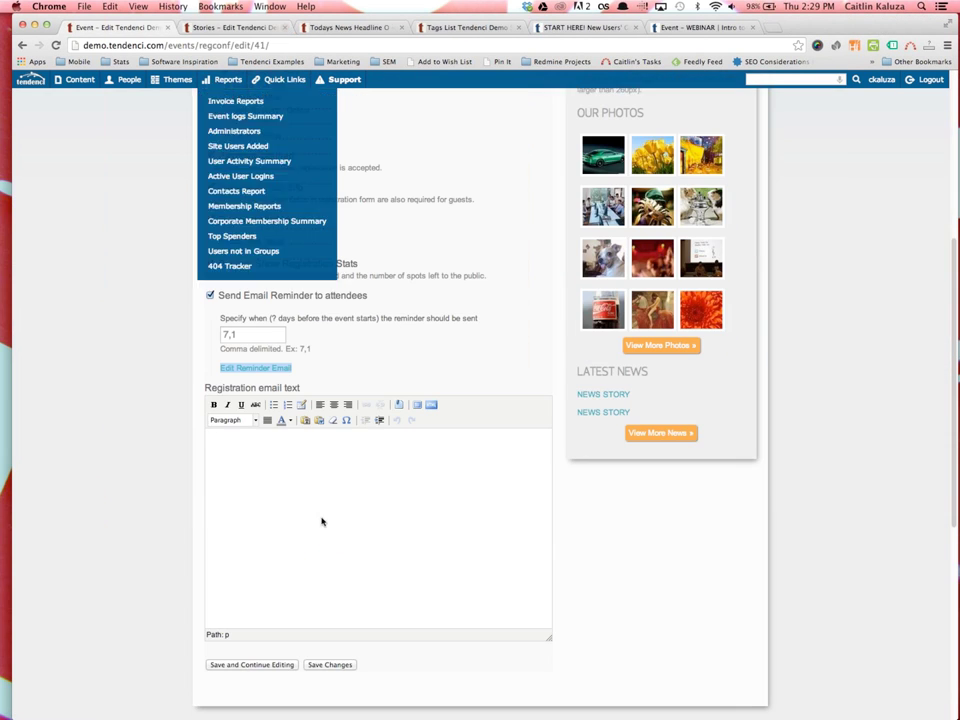
left_click(293, 476)
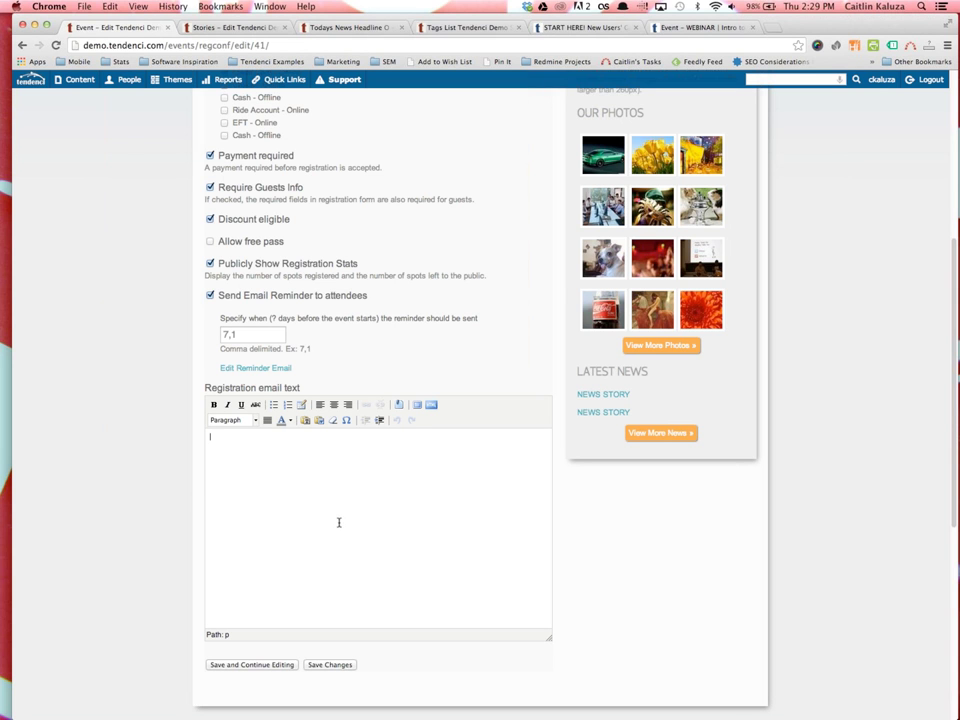
left_click(700, 27)
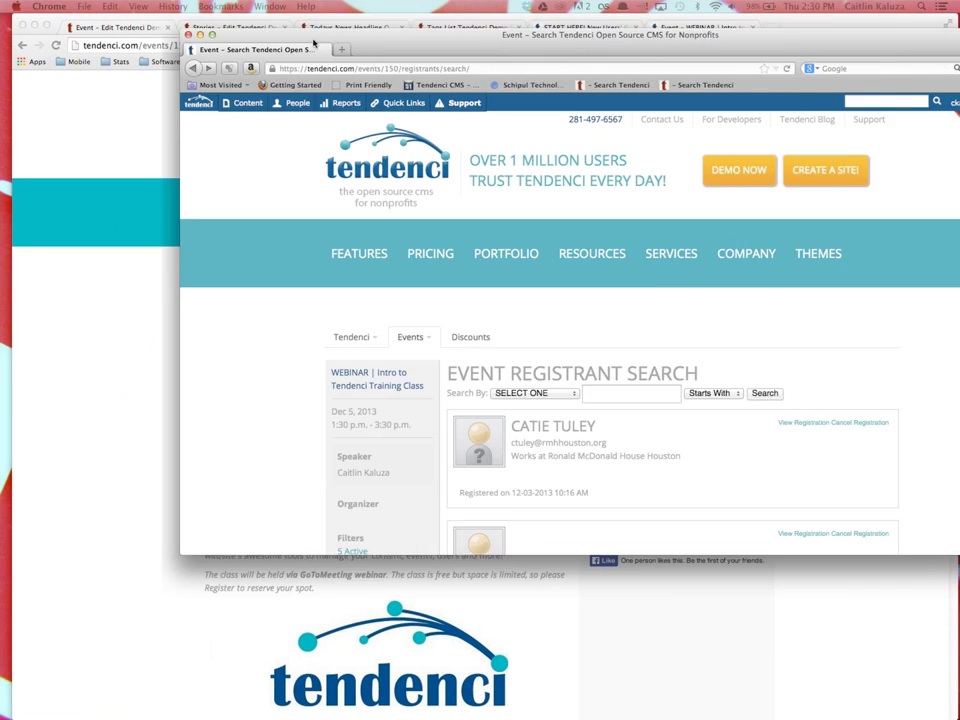
left_click(305, 336)
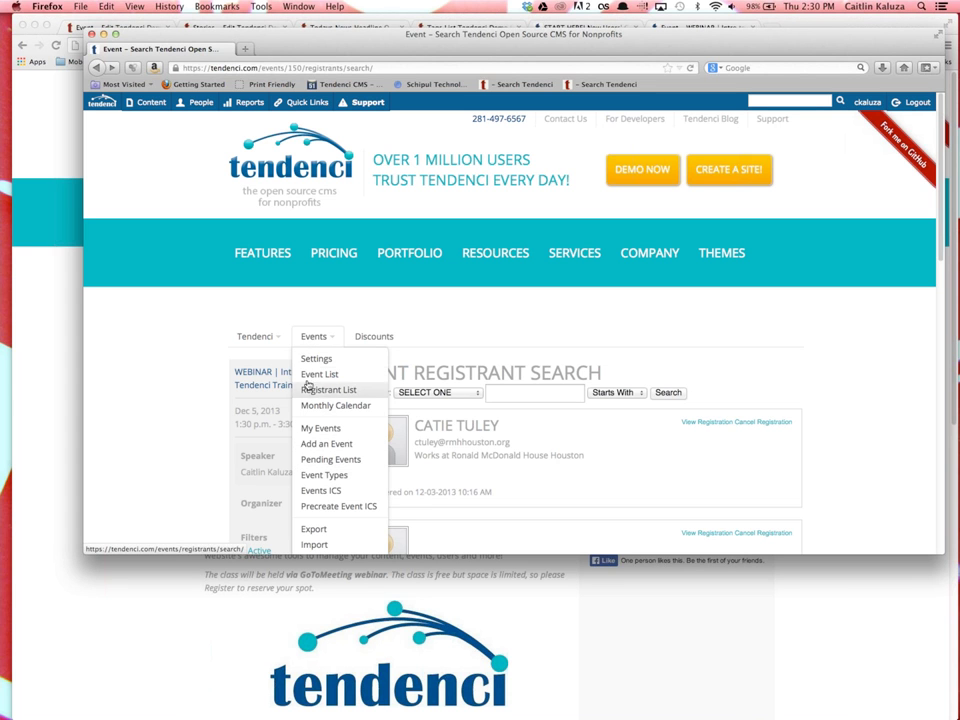
left_click(315, 389)
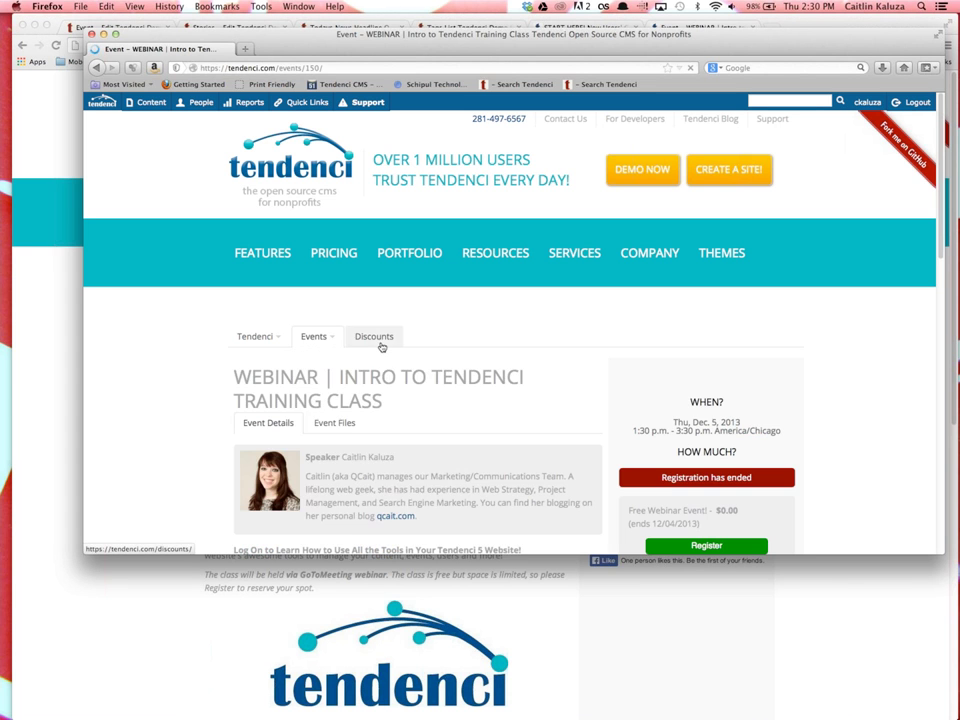
left_click(313, 337)
left_click(425, 438)
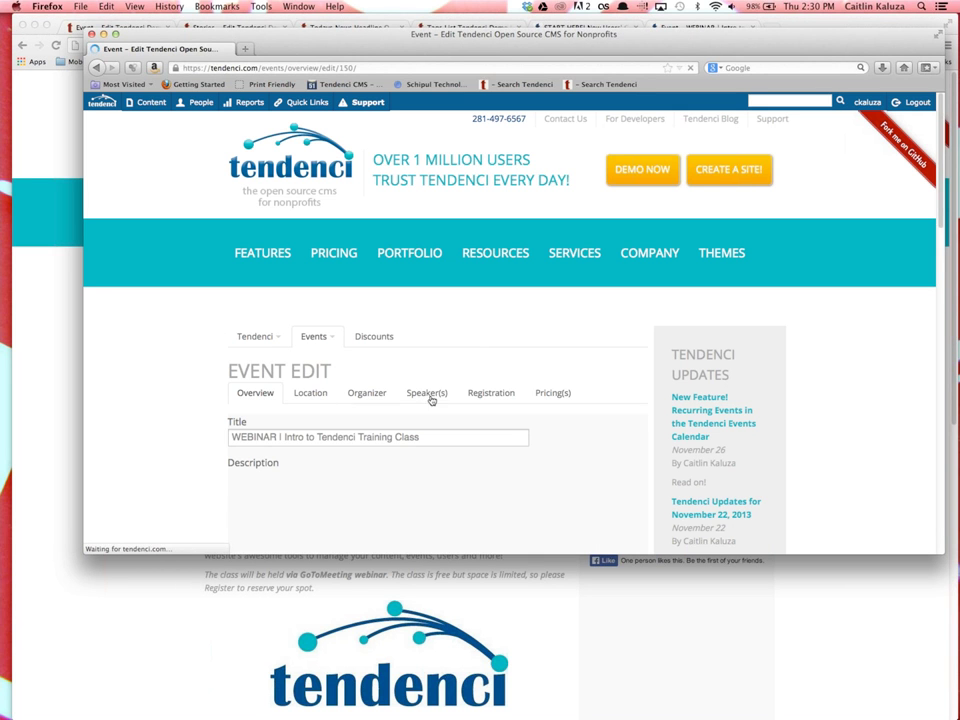
left_click(491, 393)
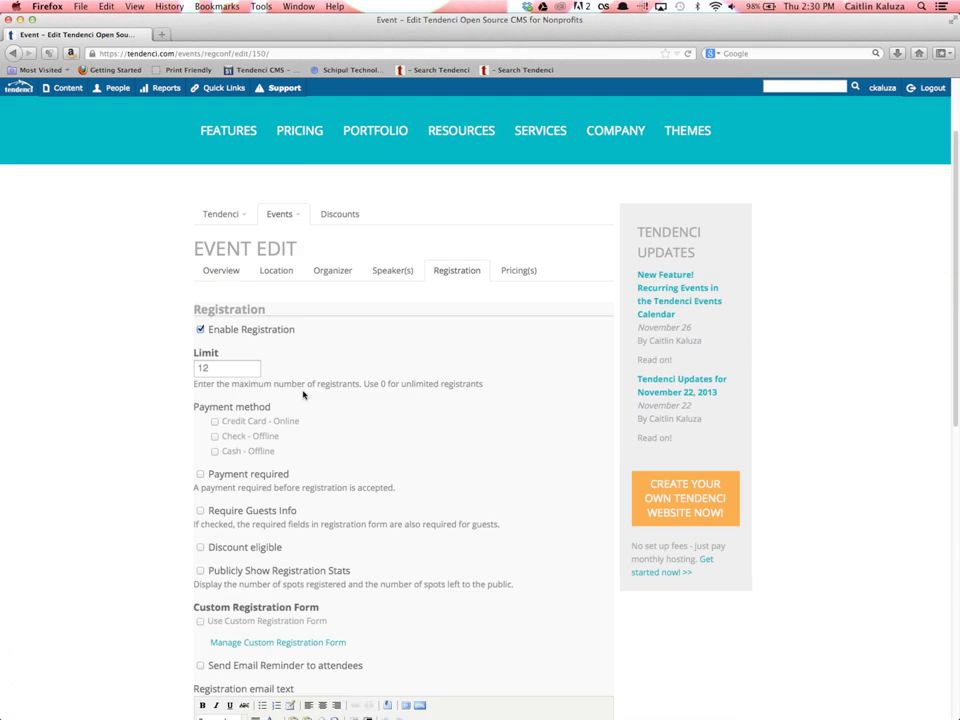
scroll(306, 394, "down", 8)
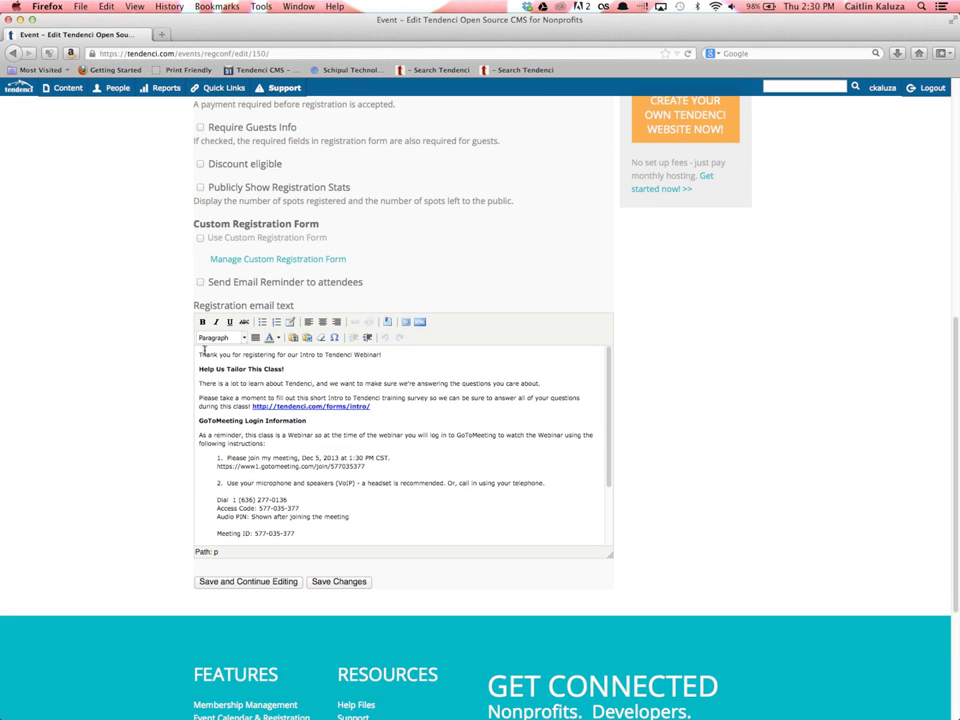
left_click_drag(313, 531, 199, 441)
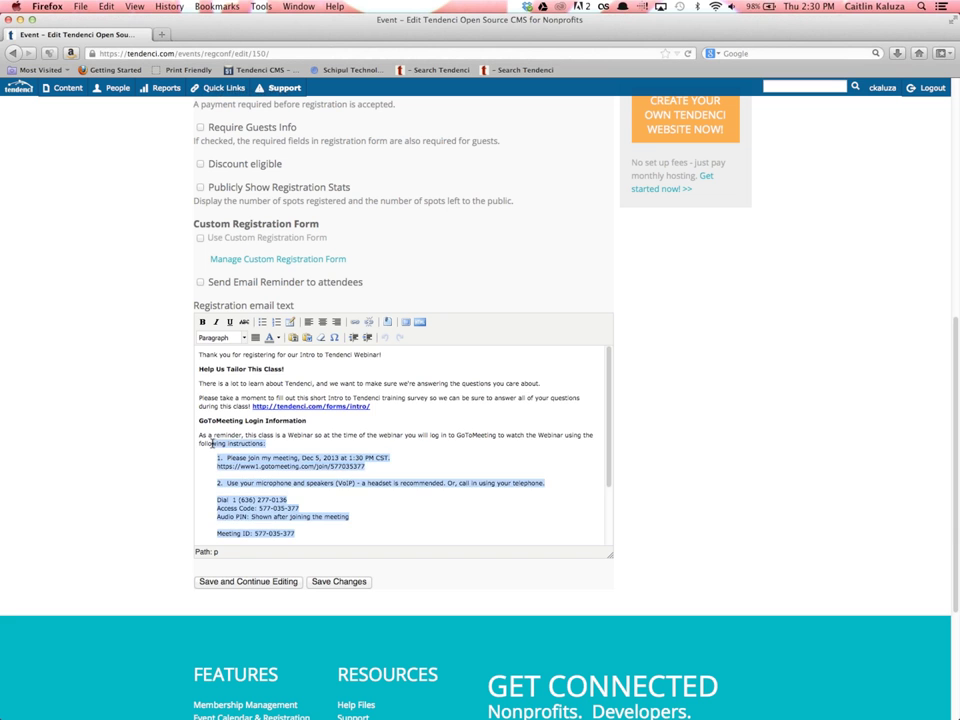
scroll(206, 443, "down", 1)
scroll(206, 443, "down", 2)
left_click(176, 446)
scroll(176, 446, "up", 2)
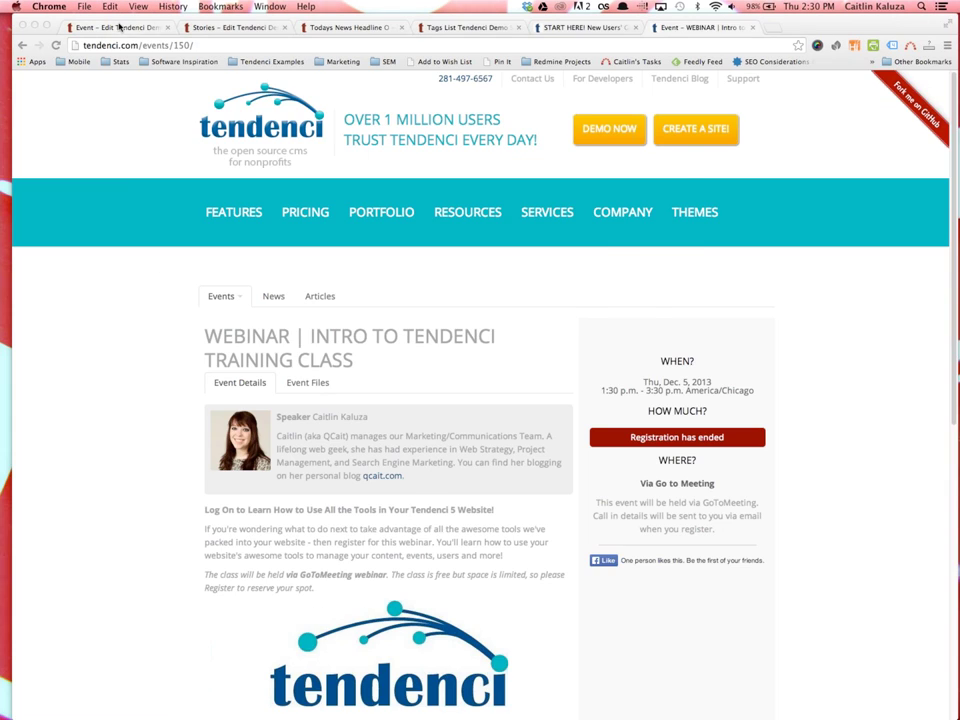
left_click(90, 27)
Open the event's pricing settings and change the Regular Pricing price to 15
scroll(254, 419, "down", 3)
scroll(311, 437, "up", 10)
left_click(493, 300)
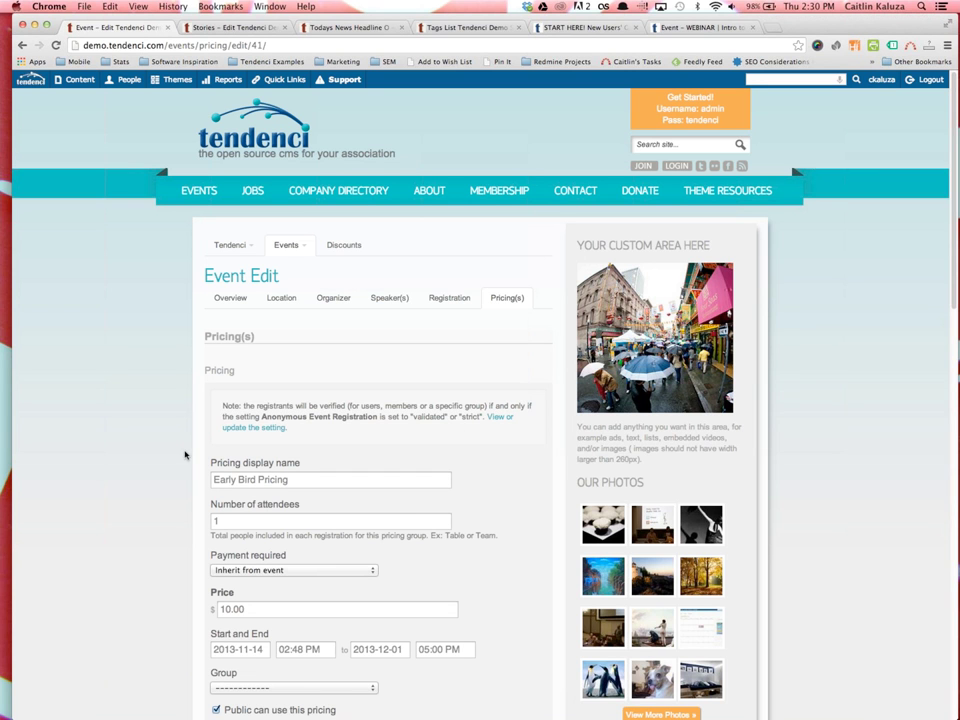
scroll(183, 456, "down", 3)
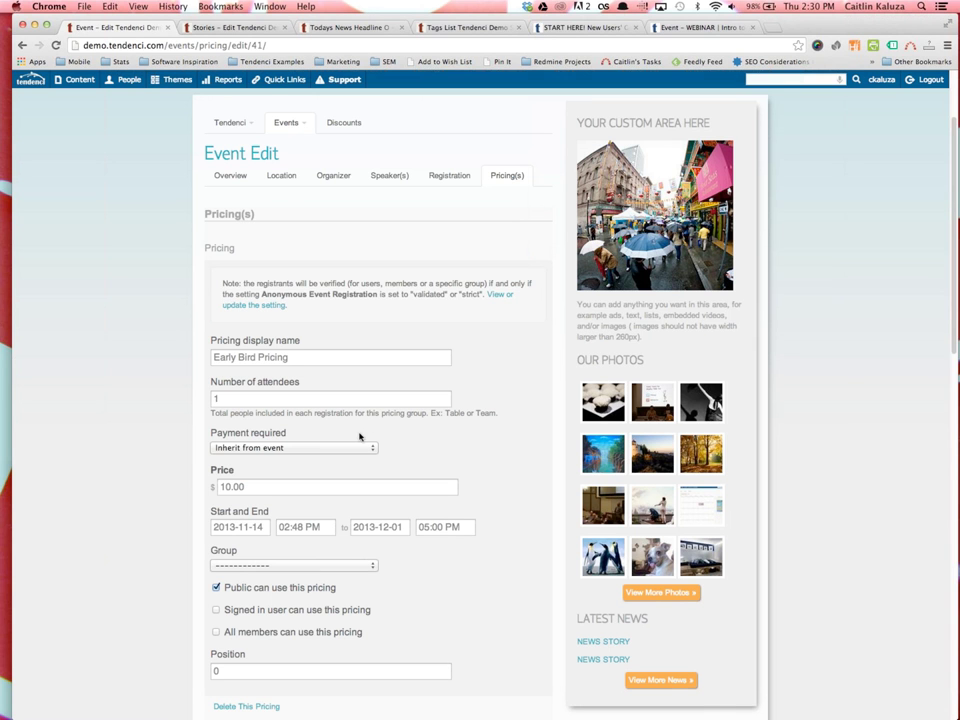
scroll(290, 340, "down", 5)
scroll(298, 342, "up", 2)
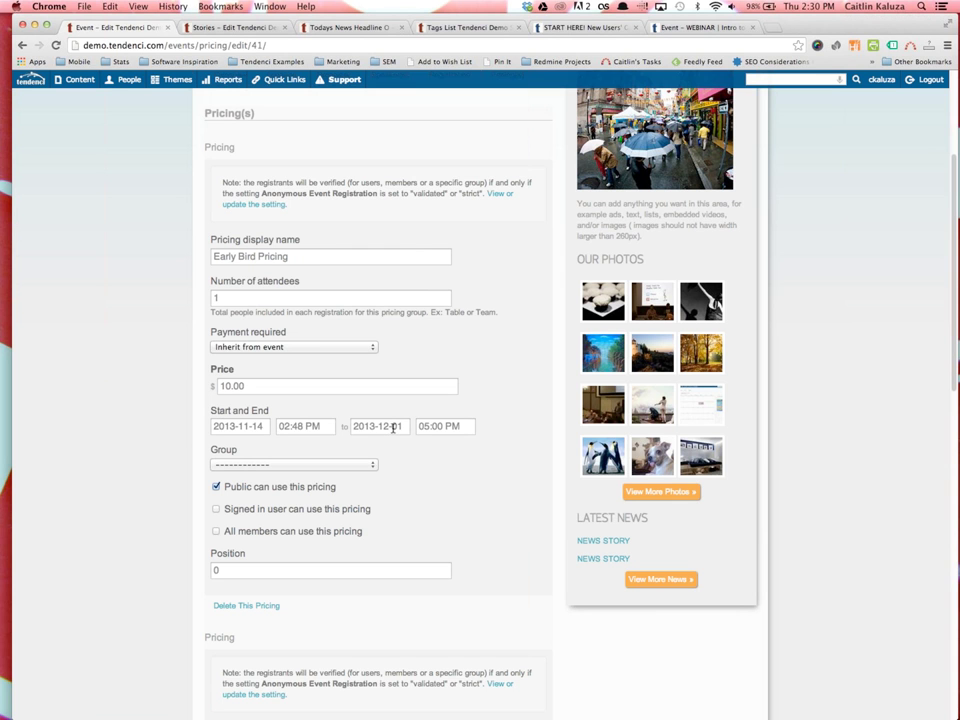
scroll(278, 392, "down", 1)
scroll(278, 392, "down", 8)
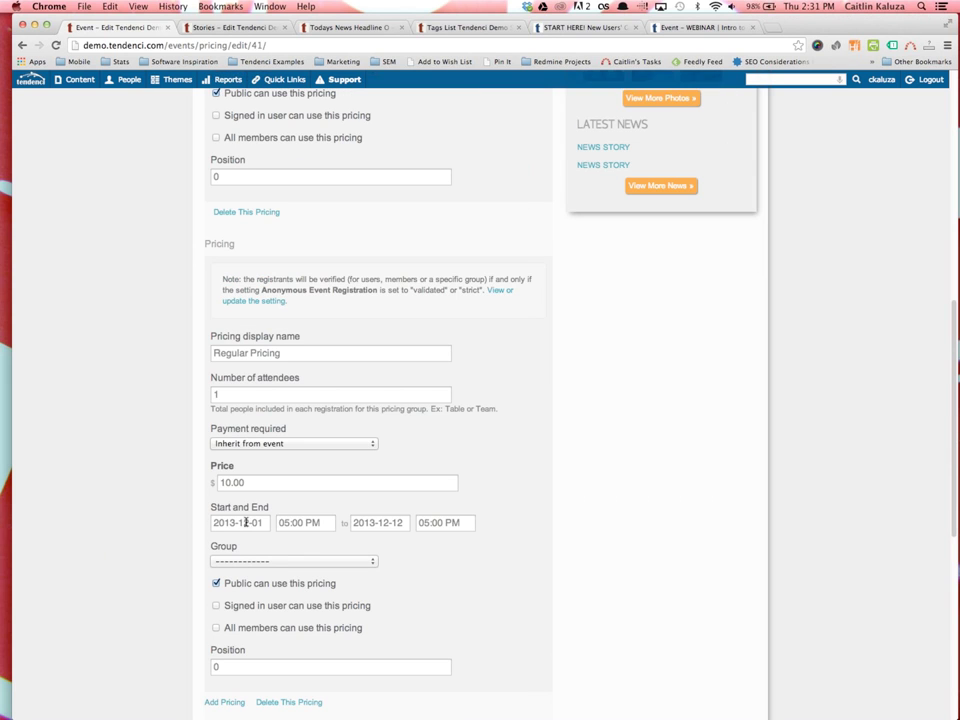
double_click(249, 481)
type("15")
Add a new pricing tier that is available to all members only
scroll(240, 478, "down", 4)
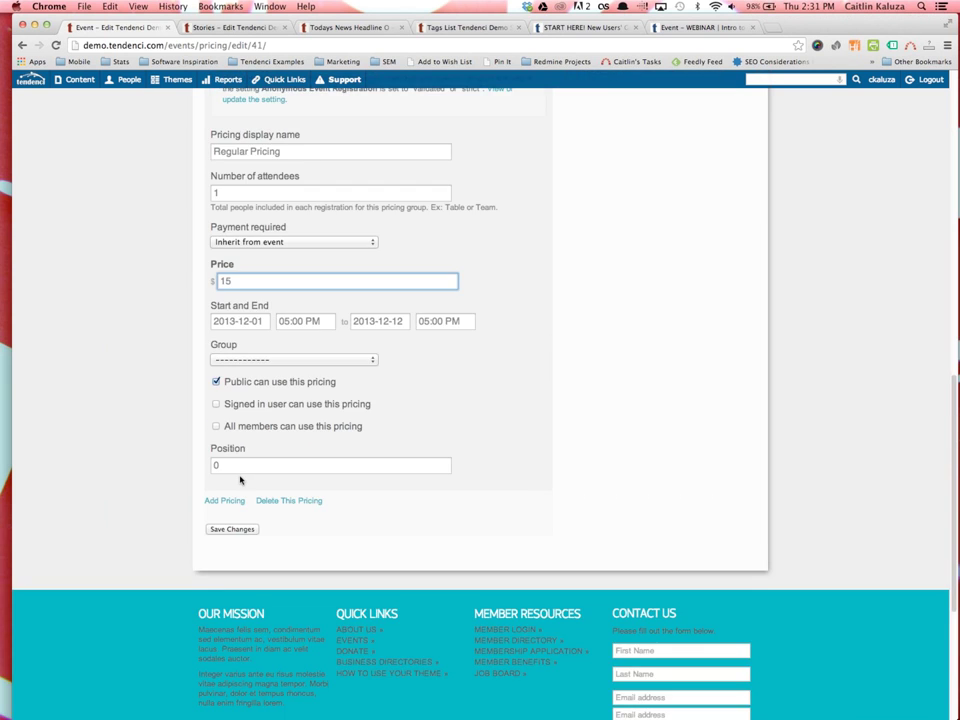
left_click(226, 500)
scroll(228, 498, "down", 1)
scroll(228, 496, "down", 10)
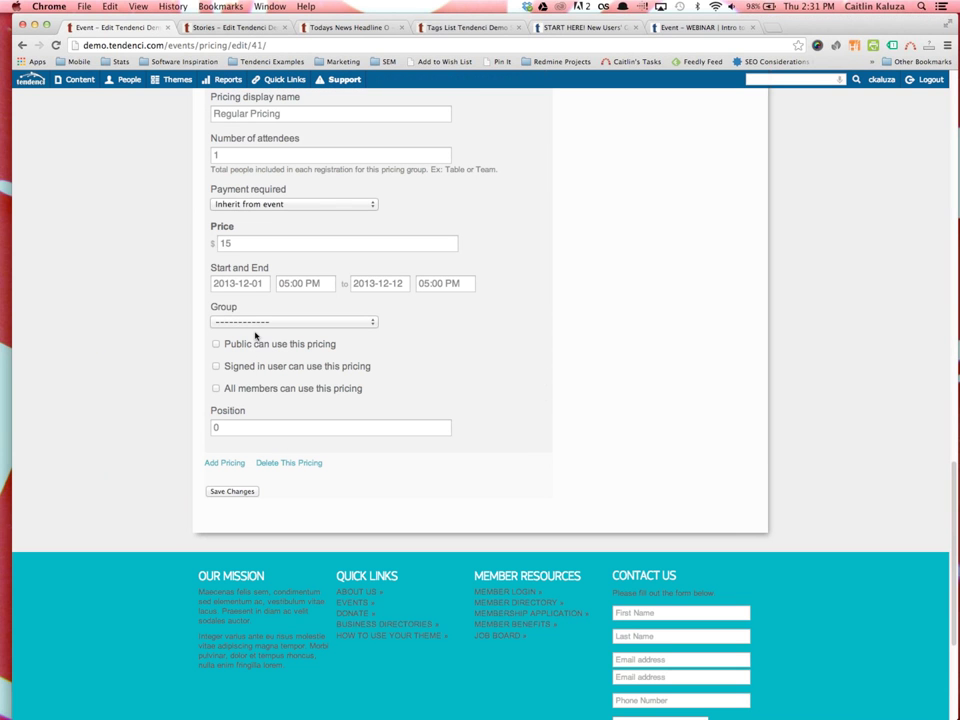
left_click(215, 367)
left_click(216, 389)
left_click(216, 366)
left_click(216, 343)
Name the new tier Member Pricing and set its start date to 2013-11-01
scroll(229, 306, "up", 5)
left_click_drag(300, 233, 156, 233)
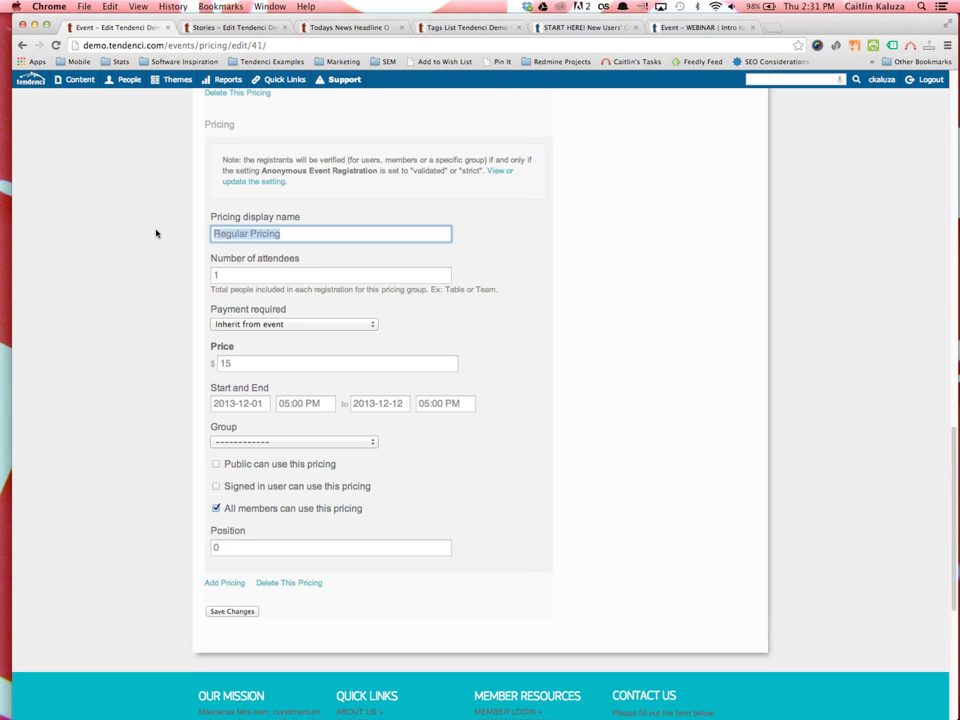
type("Member Pricing")
left_click(287, 363)
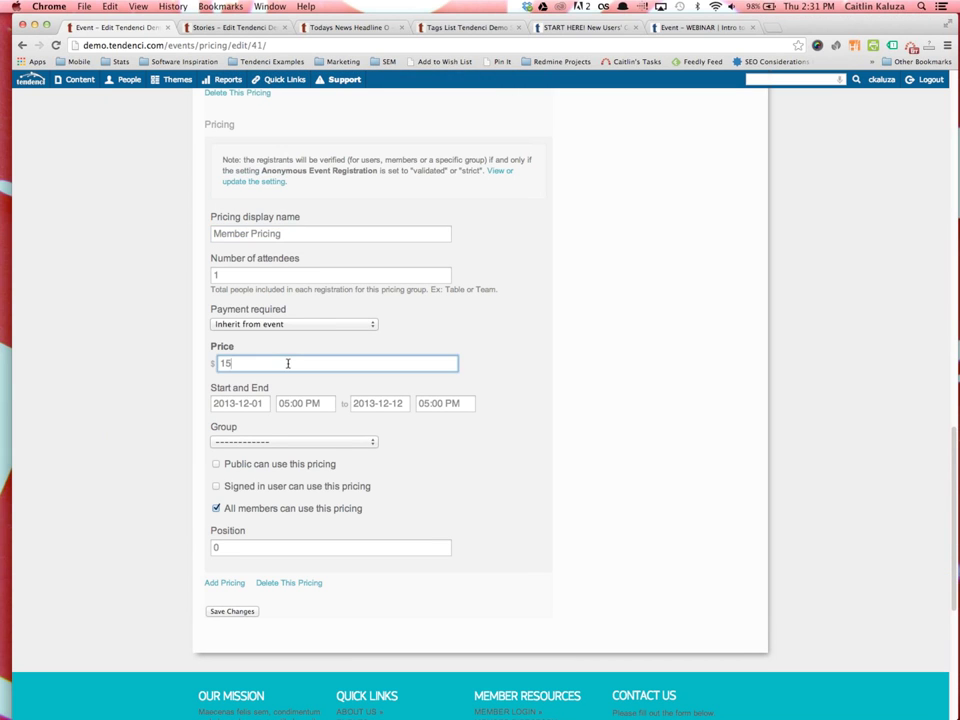
left_click(232, 403)
left_click(221, 424)
left_click(330, 465)
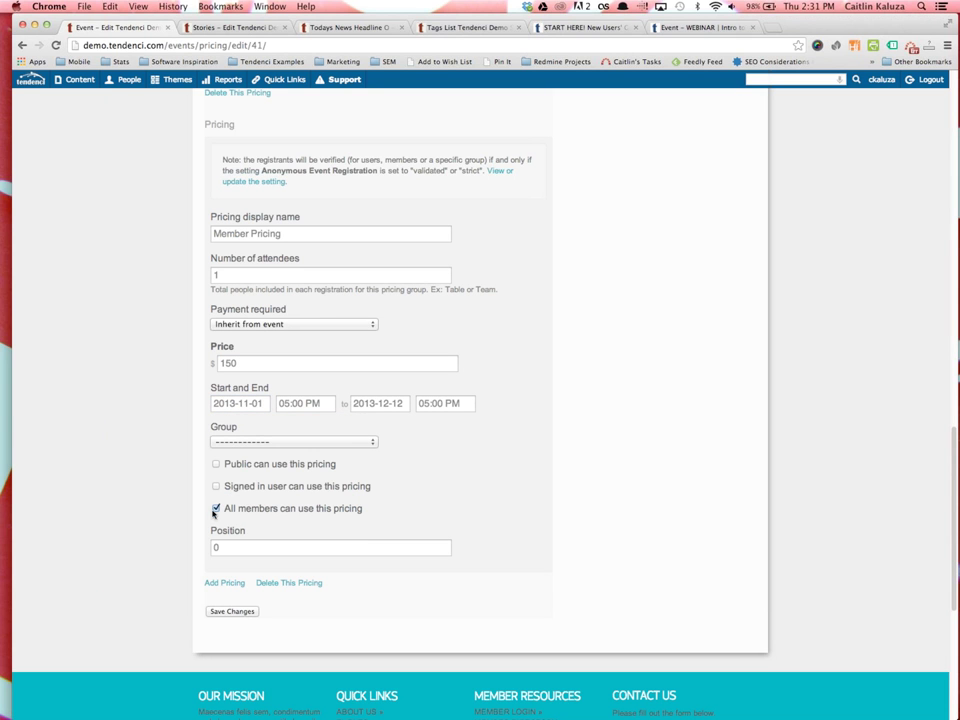
Correct the Member Pricing price from 150 to 15 and save the pricing changes
scroll(240, 509, "up", 5)
scroll(233, 657, "down", 2)
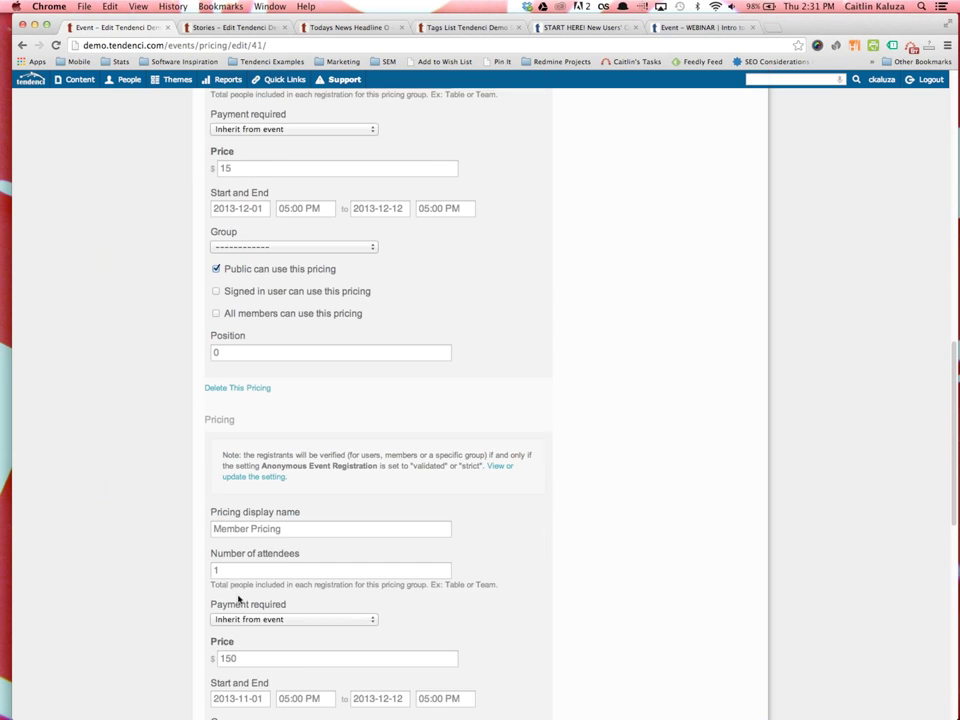
left_click(255, 561)
key("BackSpace")
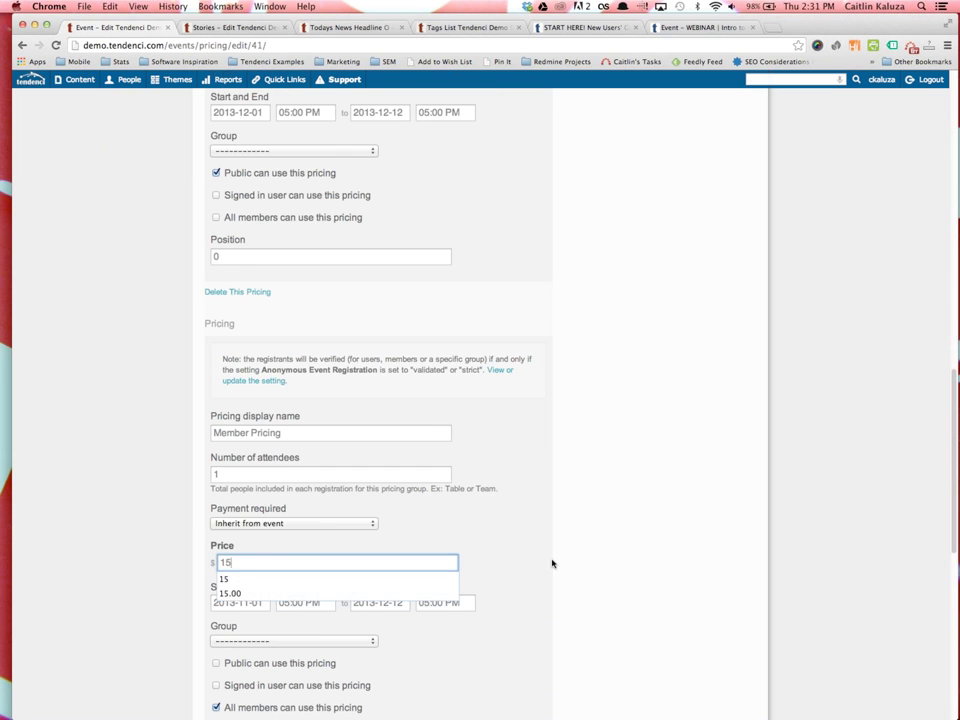
scroll(450, 600, "down", 5)
left_click(240, 429)
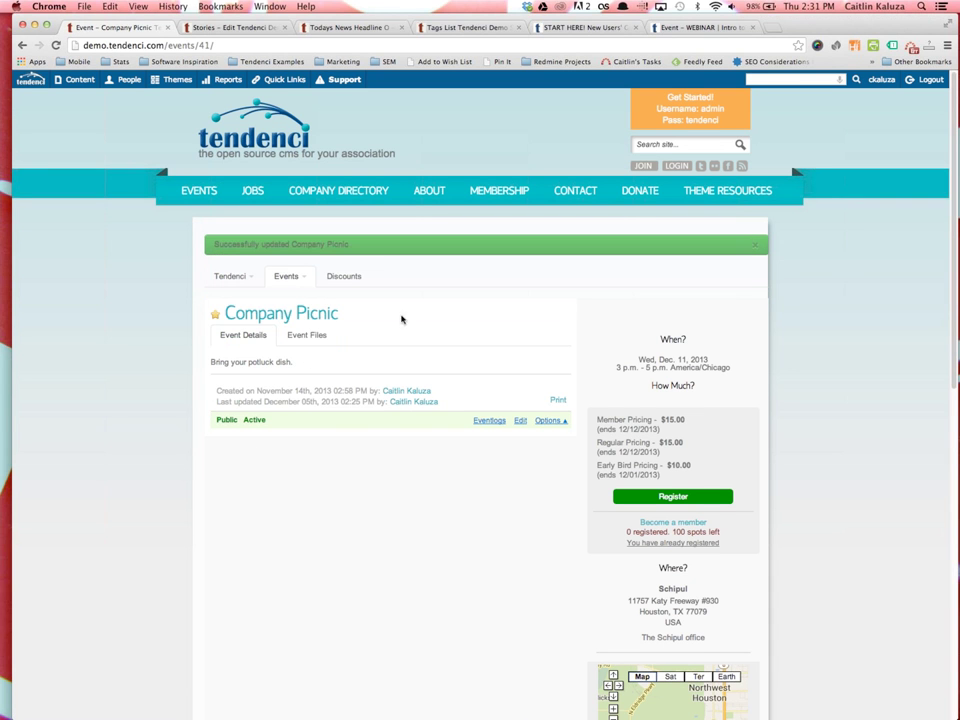
Review the Company Picnic page's Member, Regular and Early Bird pricing and the spots-left count
scroll(630, 420, "down", 2)
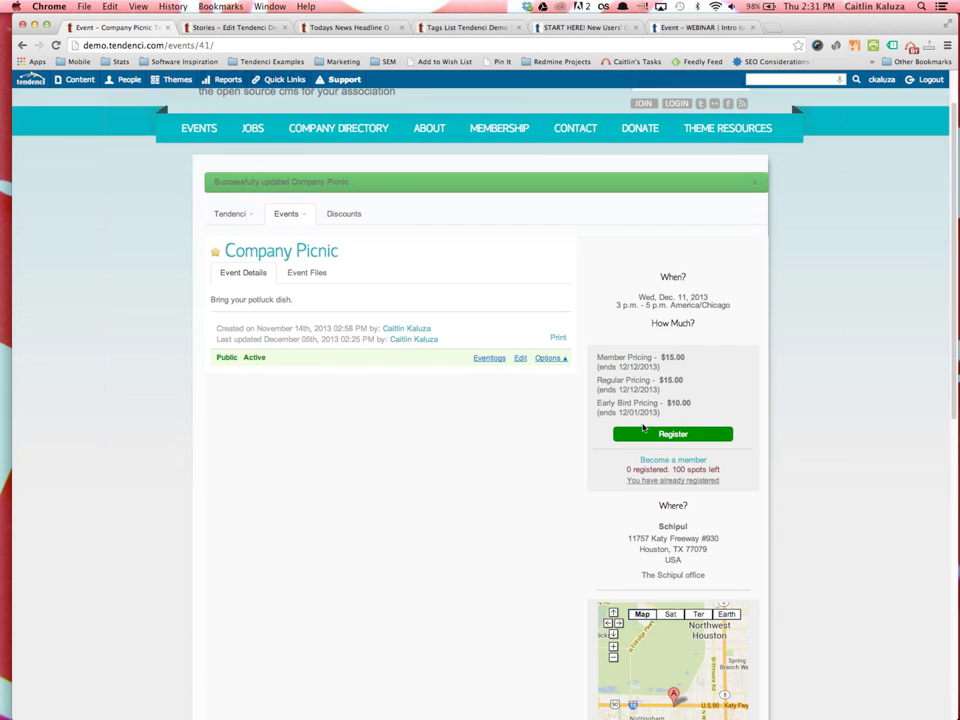
scroll(670, 440, "down", 4)
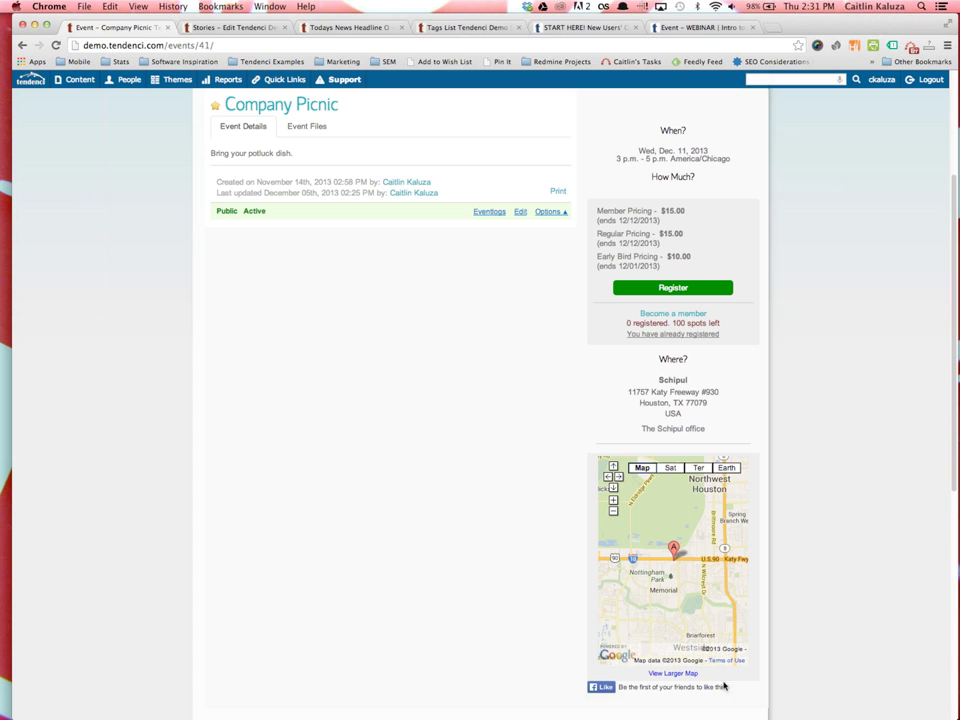
scroll(807, 560, "down", 1)
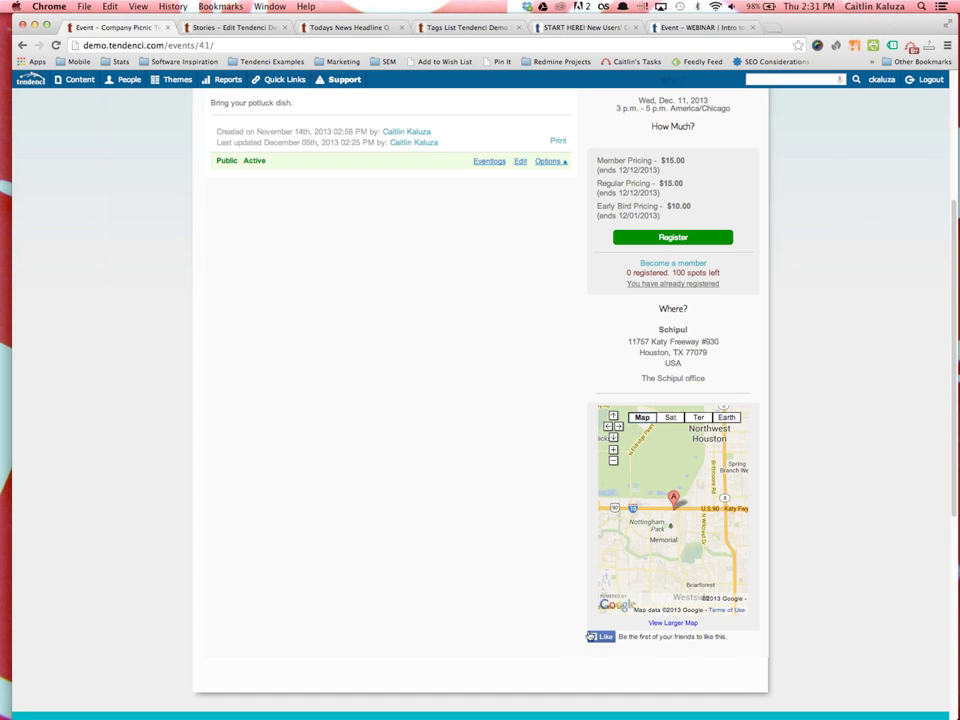
scroll(498, 590, "up", 5)
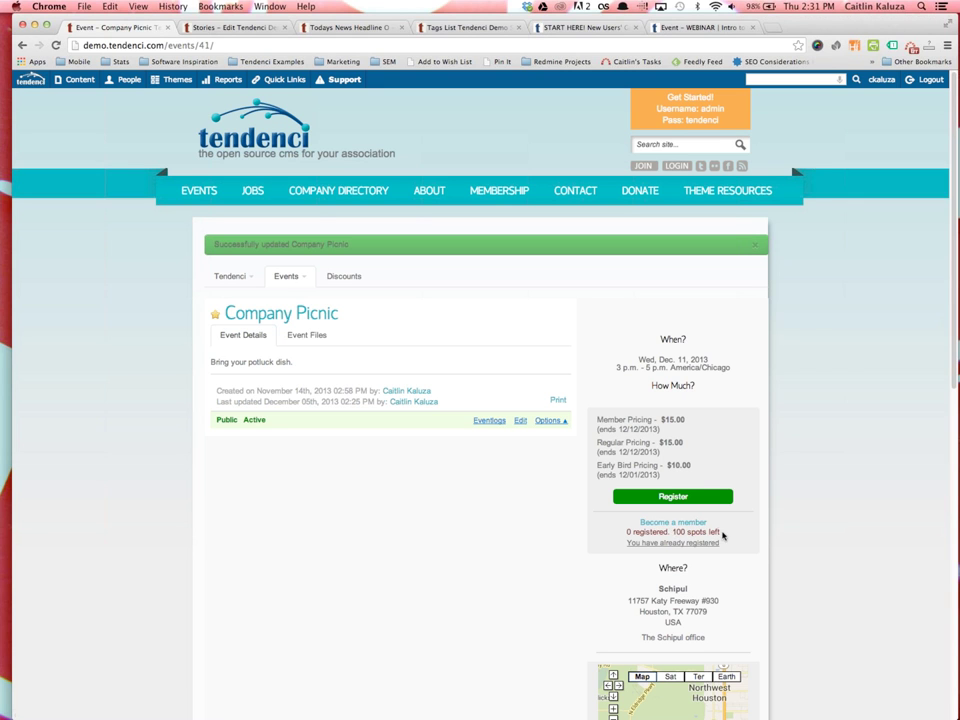
left_click_drag(721, 532, 616, 531)
left_click(606, 538)
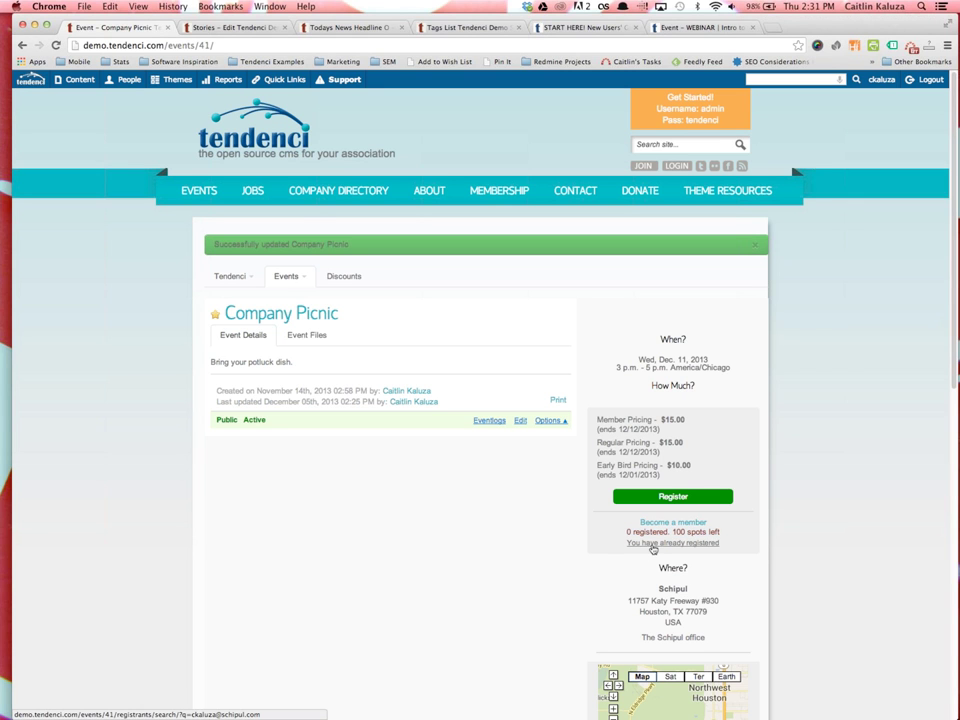
Start a Company Picnic registration at the Member Pricing rate
left_click(673, 497)
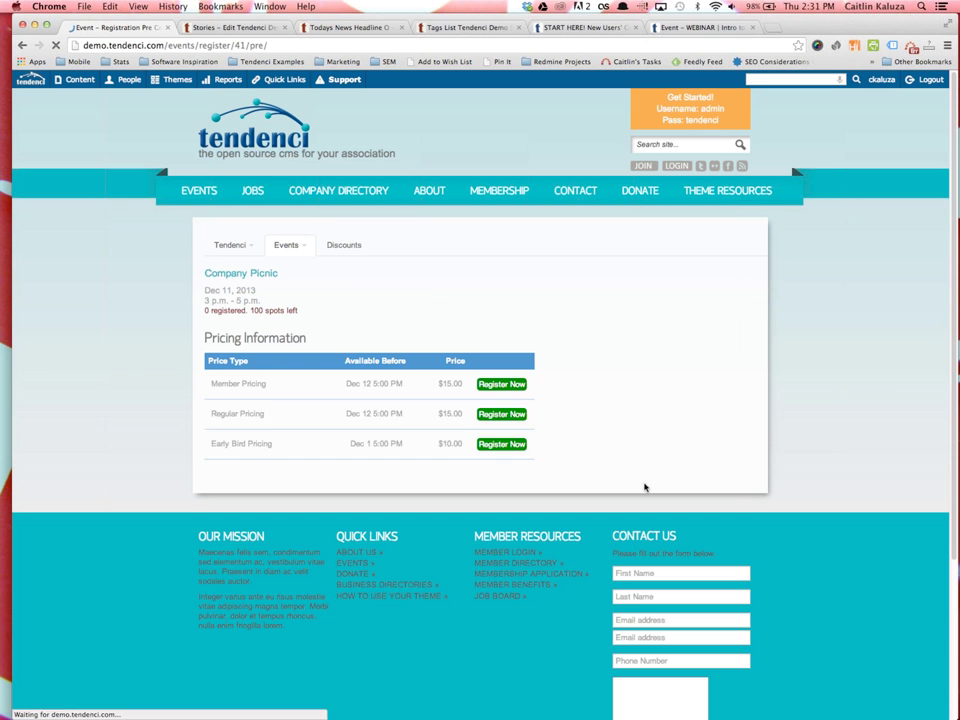
left_click(500, 384)
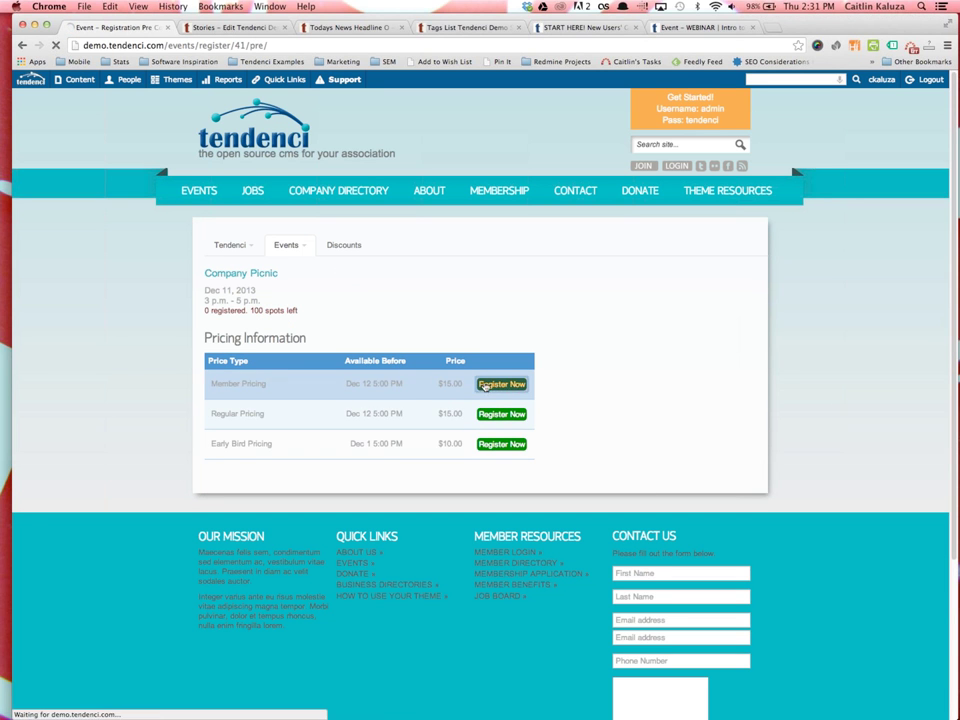
scroll(285, 500, "down", 5)
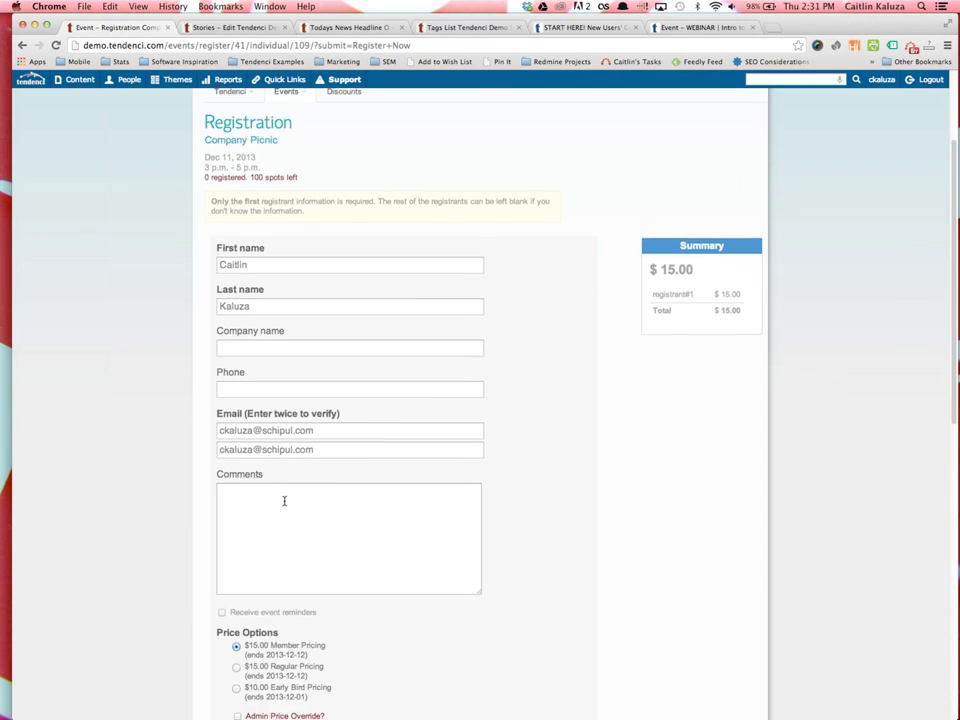
scroll(285, 505, "down", 2)
Add a second registrant, bringing the summary to $30.00 at $15.00 each
left_click(277, 476)
scroll(296, 493, "down", 4)
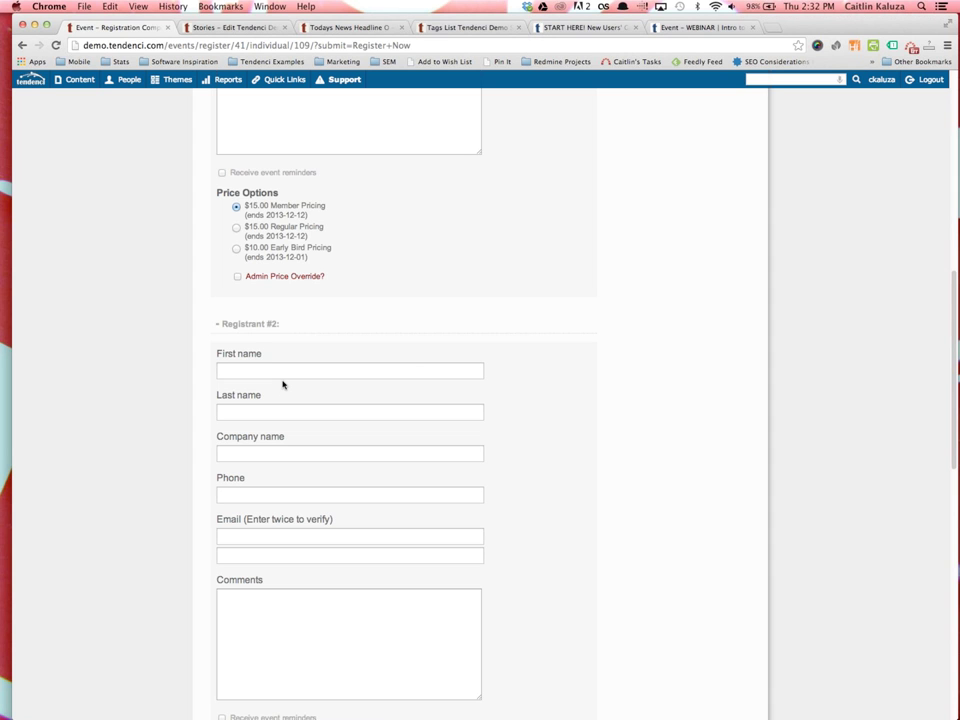
scroll(288, 515, "down", 3)
scroll(291, 515, "up", 10)
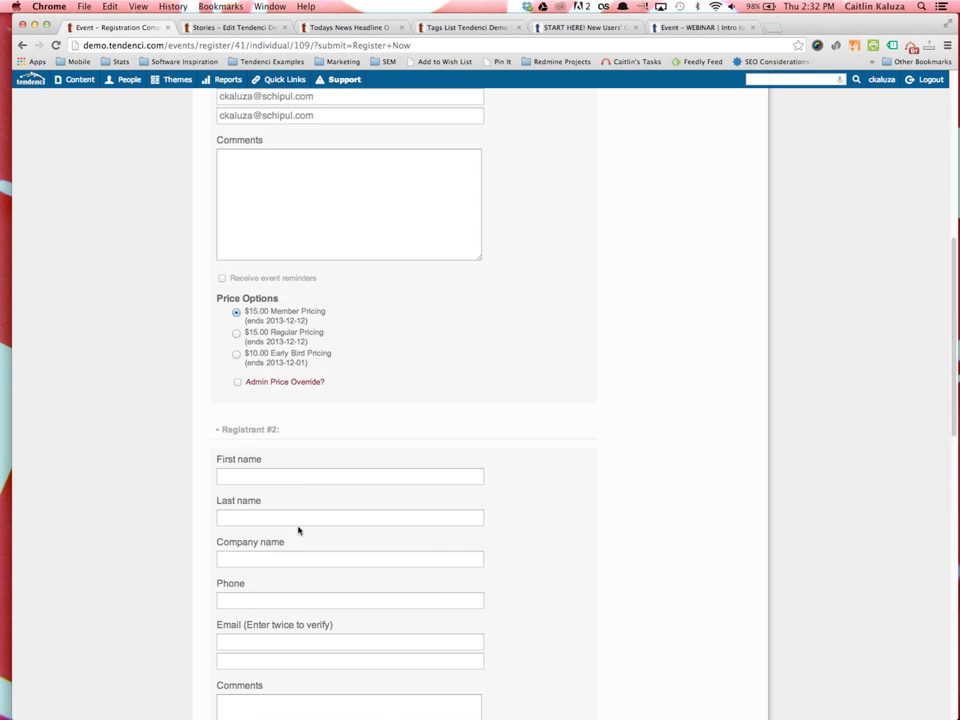
scroll(381, 456, "down", 10)
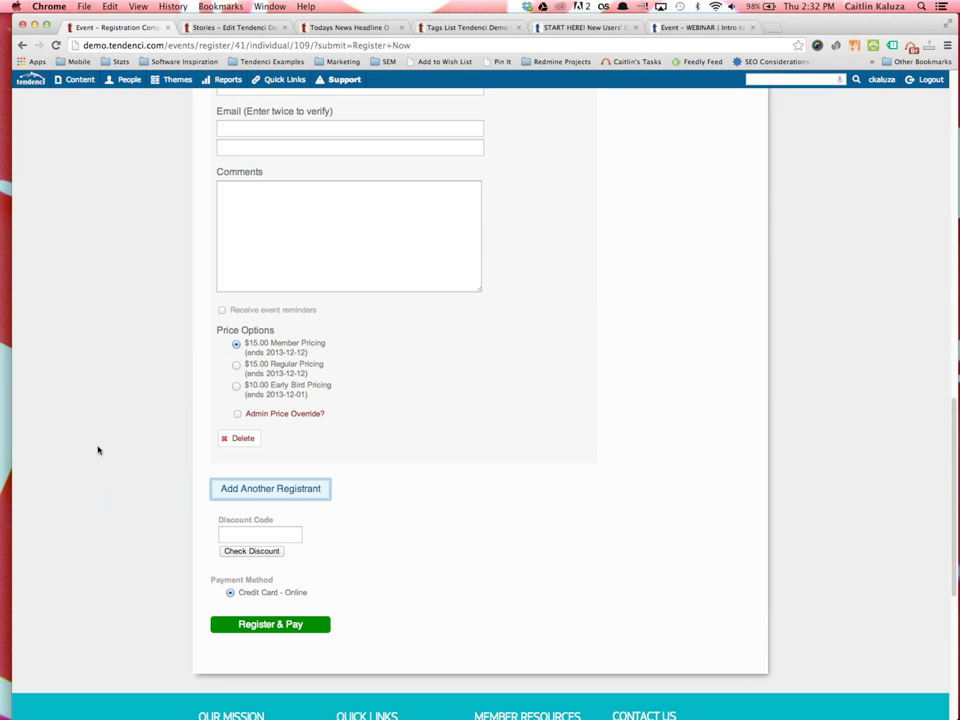
scroll(98, 450, "up", 10)
mouse_move(279, 246)
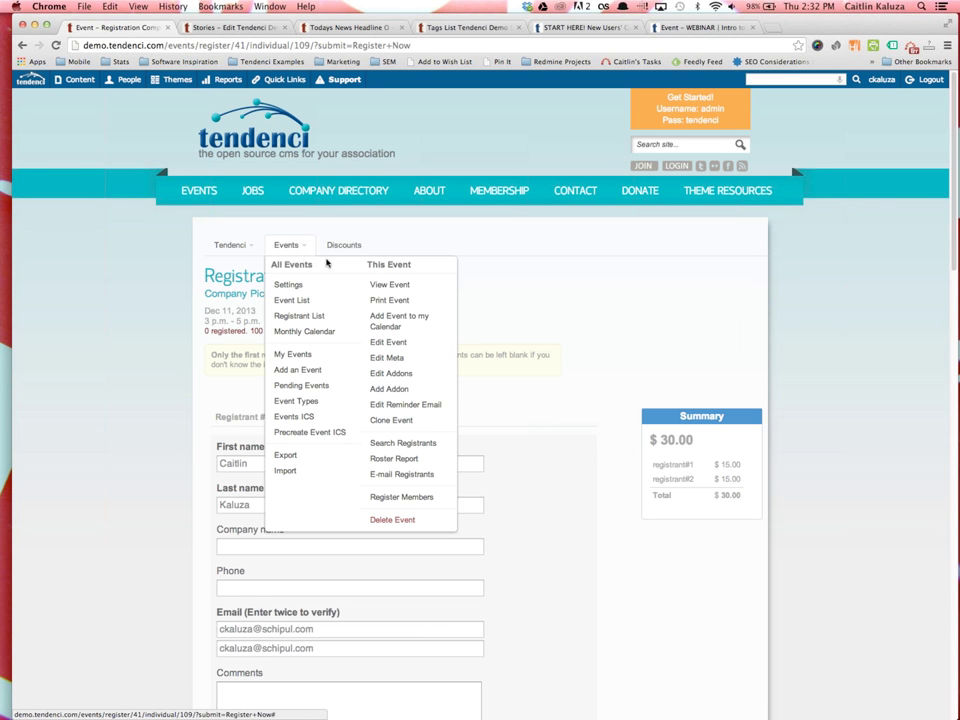
Look at the event's registrant search, then open the Company Picnic roster report
left_click(428, 446)
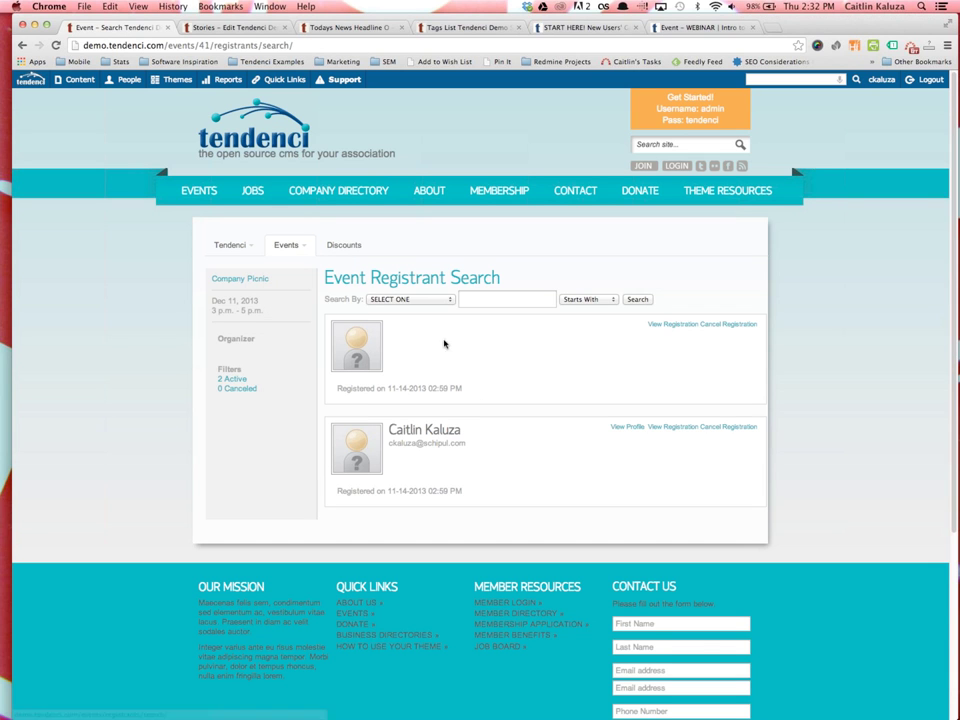
left_click(240, 281)
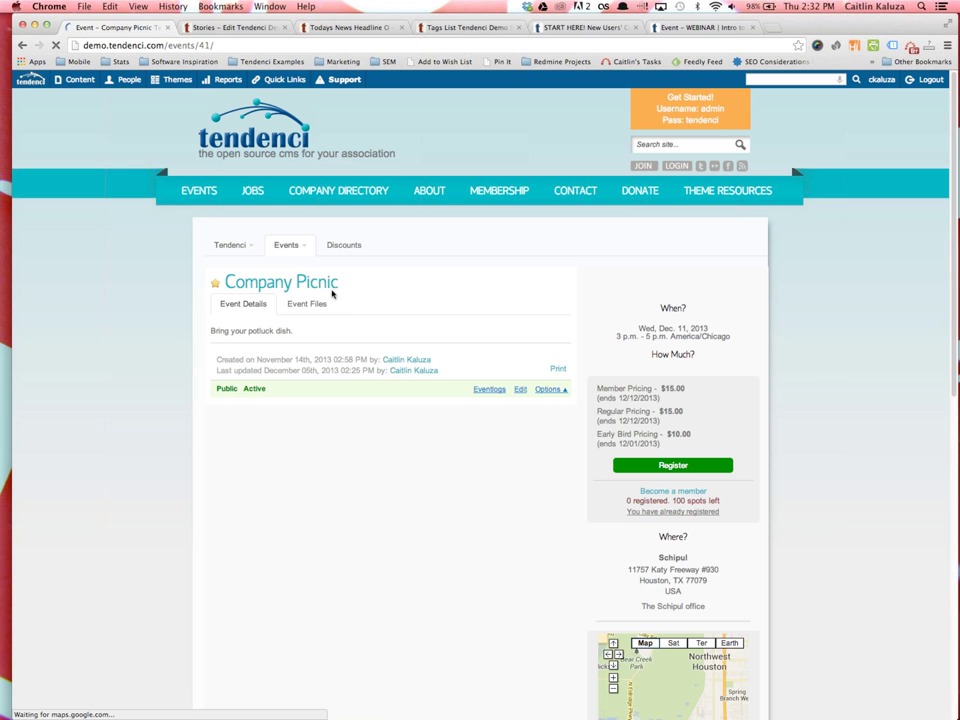
mouse_move(285, 244)
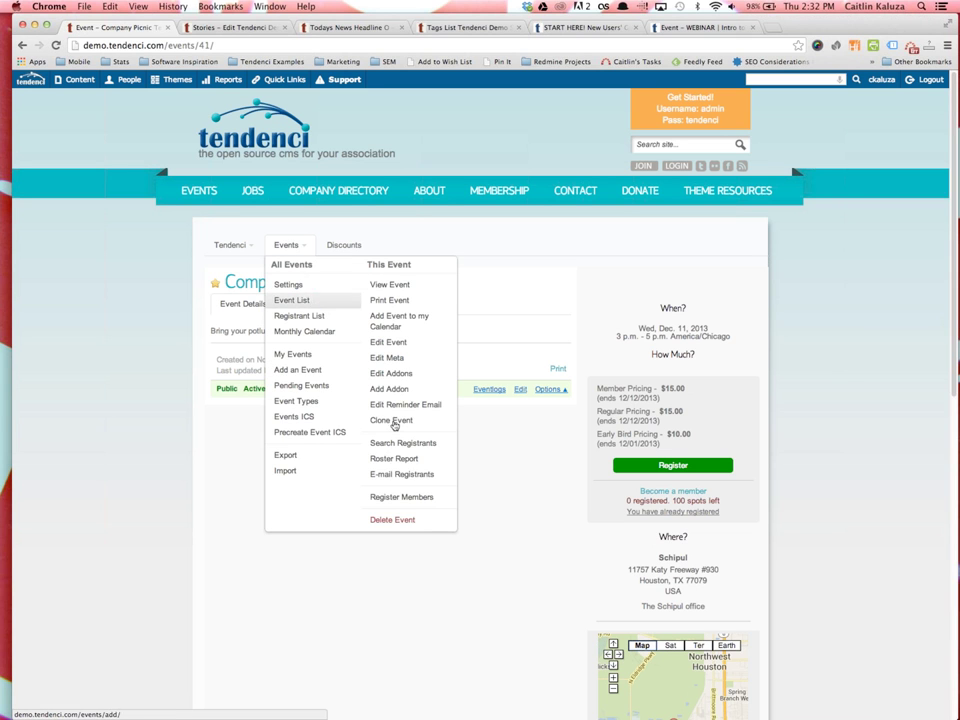
left_click(409, 458)
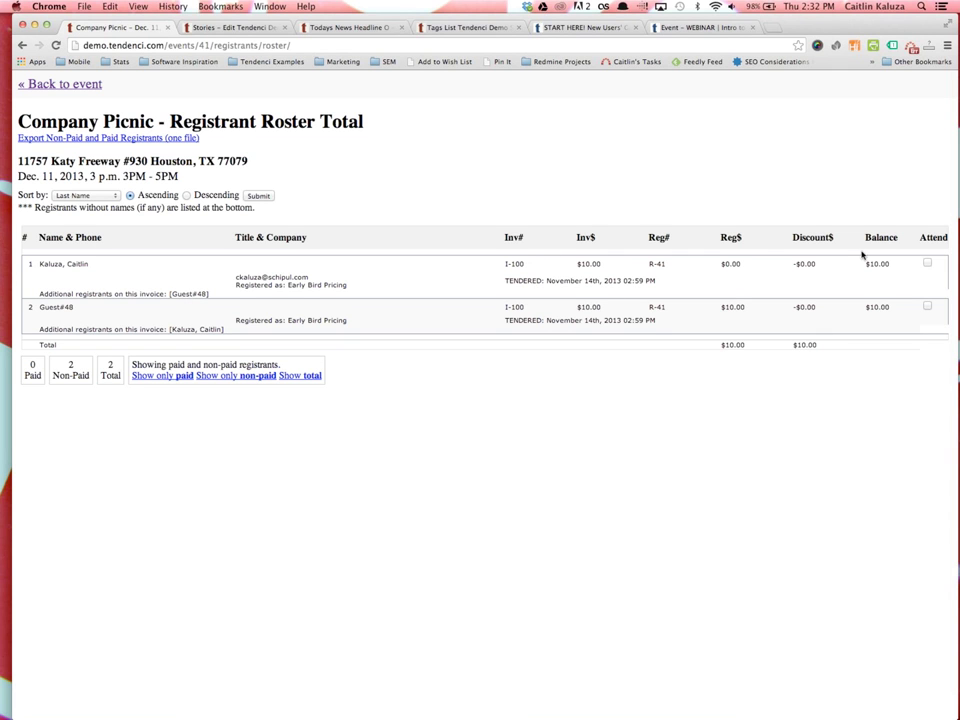
Examine row 1's $10.00 Inv$, discount and balance figures on the roster
left_click_drag(876, 262, 797, 264)
left_click(797, 264)
left_click_drag(606, 267, 515, 265)
left_click(789, 279)
left_click_drag(897, 265, 795, 264)
left_click(879, 274)
Mark Guest#48 as attended, undo it, and go back to the Company Picnic event
left_click(926, 308)
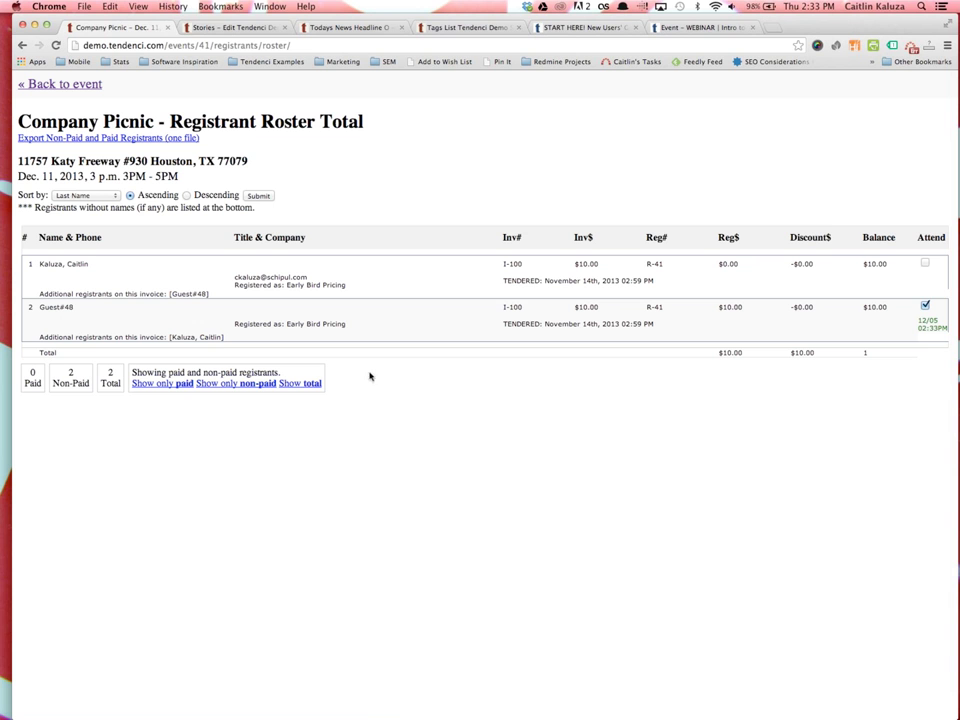
left_click(925, 307)
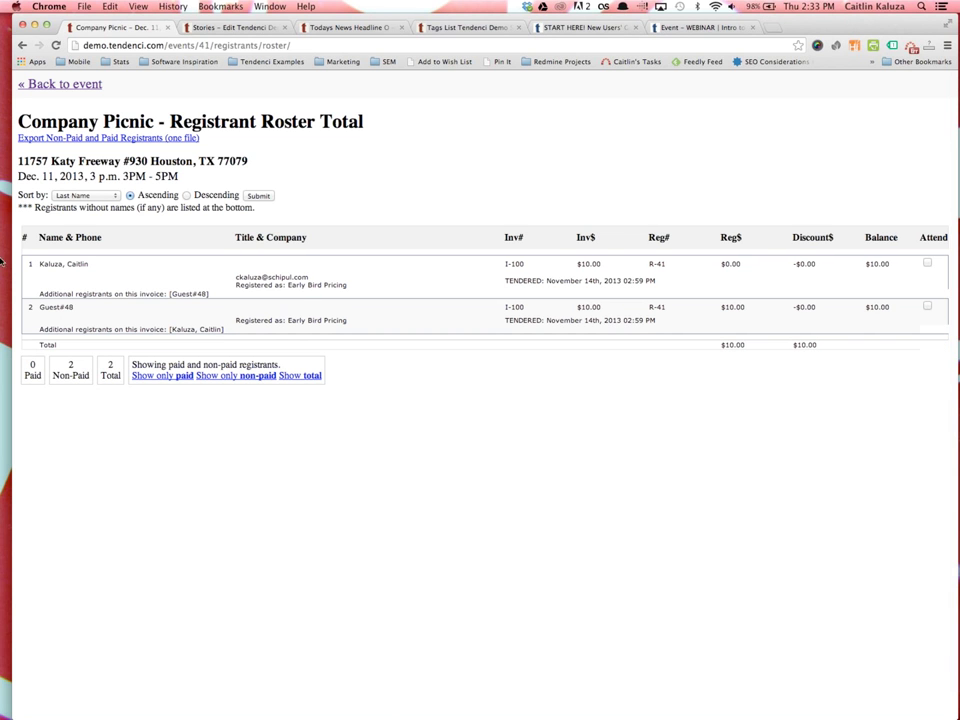
left_click(50, 84)
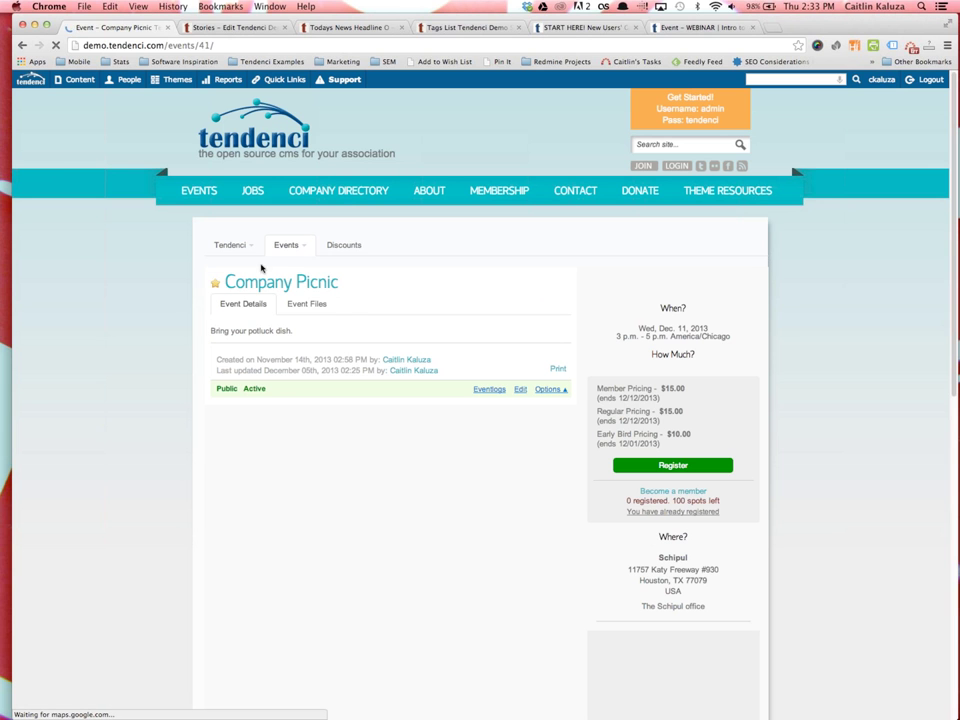
Open the E-mail Registrants form addressed to Not Paid registrants, then go to the Monthly Calendar
left_click(278, 246)
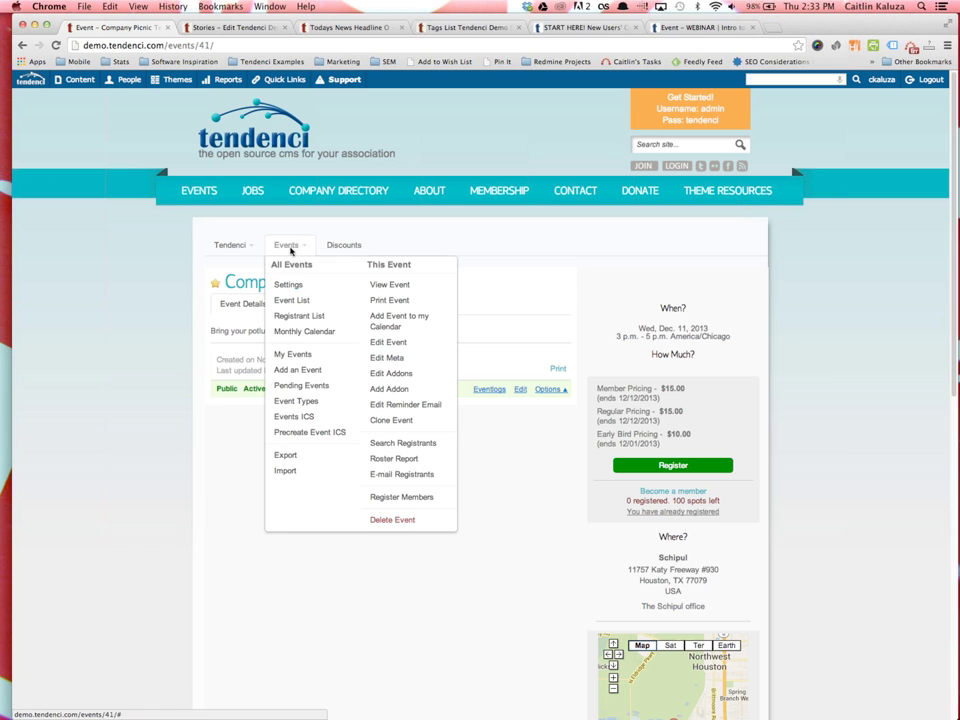
left_click(391, 475)
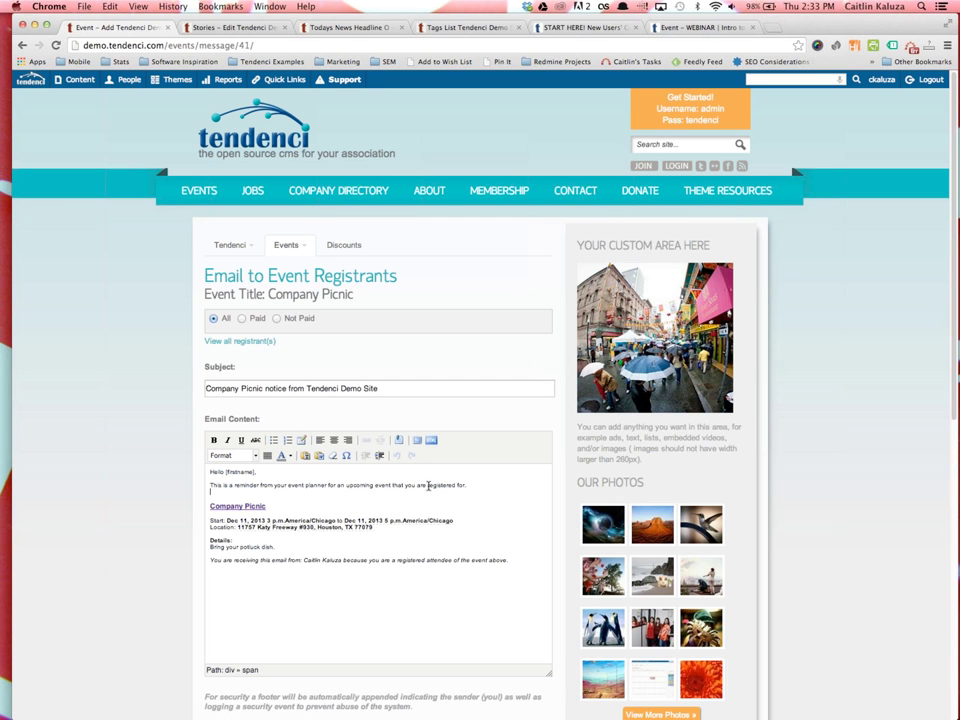
scroll(482, 486, "down", 3)
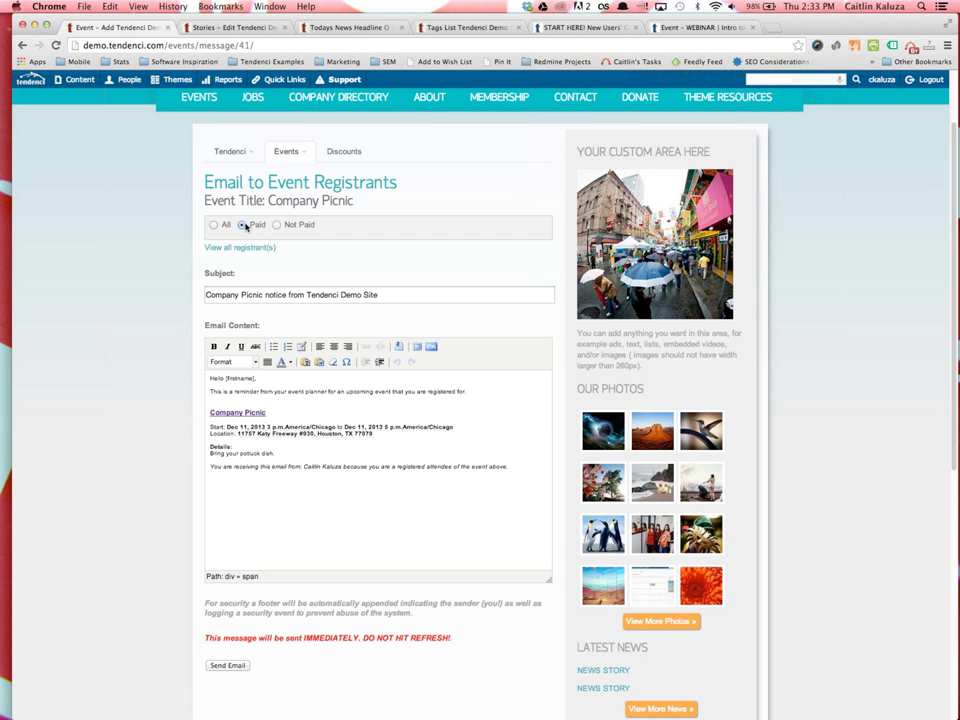
left_click(277, 226)
left_click(286, 151)
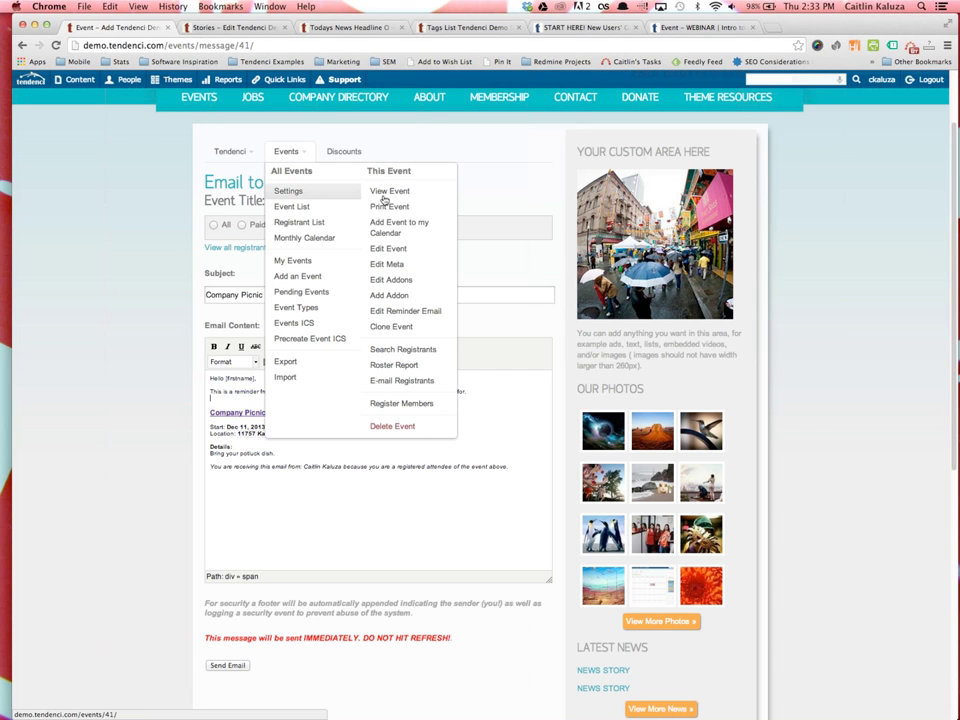
left_click(305, 239)
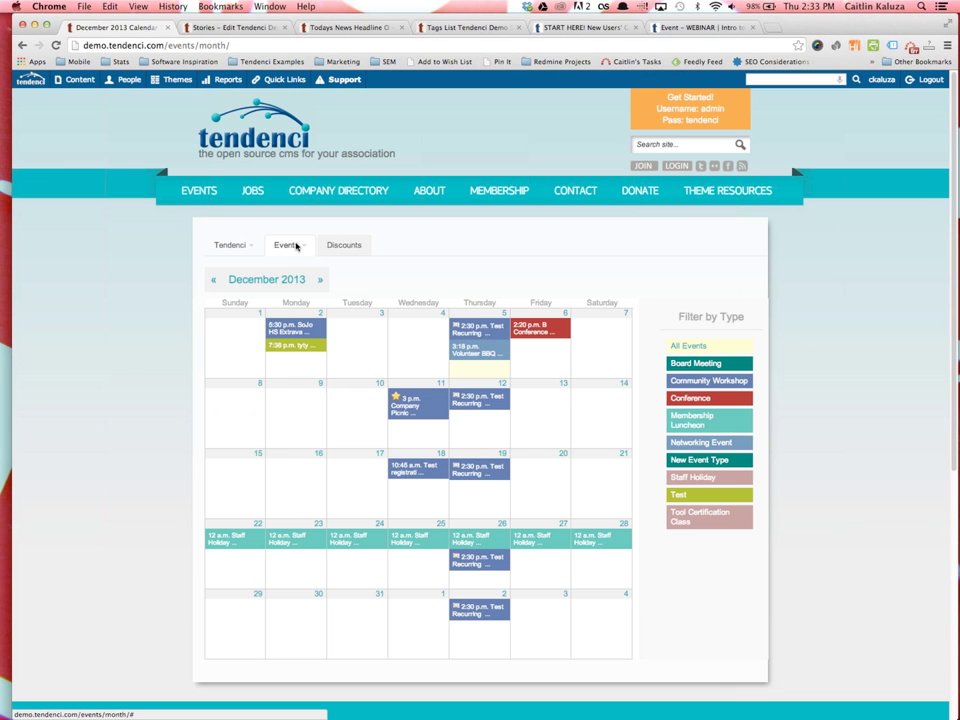
Open the Event List and scroll through the ongoing events
left_click(296, 247)
left_click(289, 287)
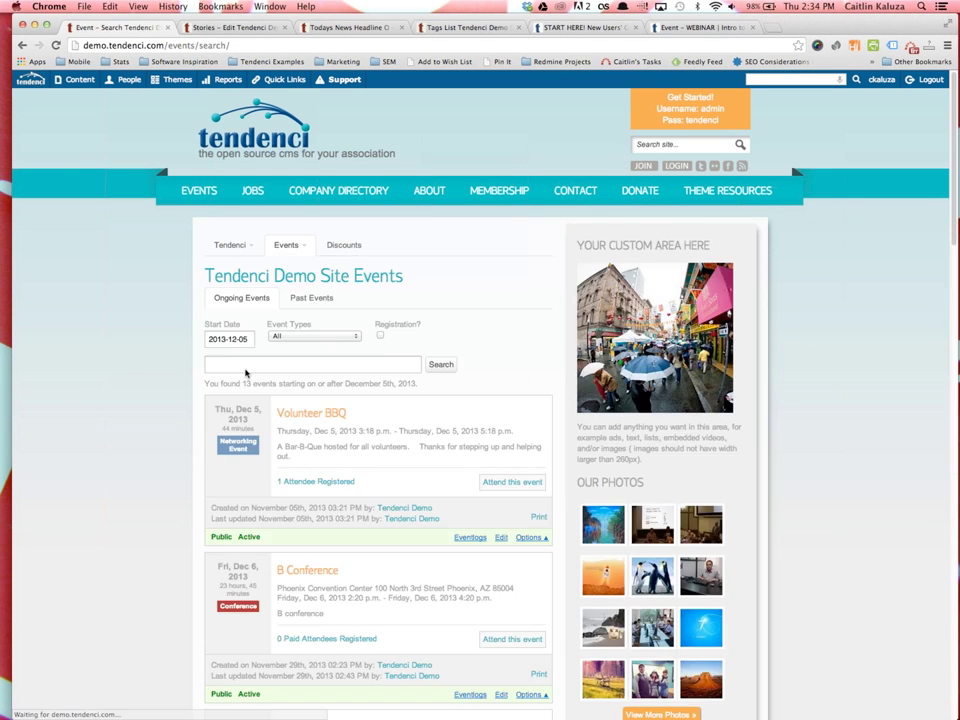
scroll(370, 451, "down", 2)
scroll(340, 454, "down", 6)
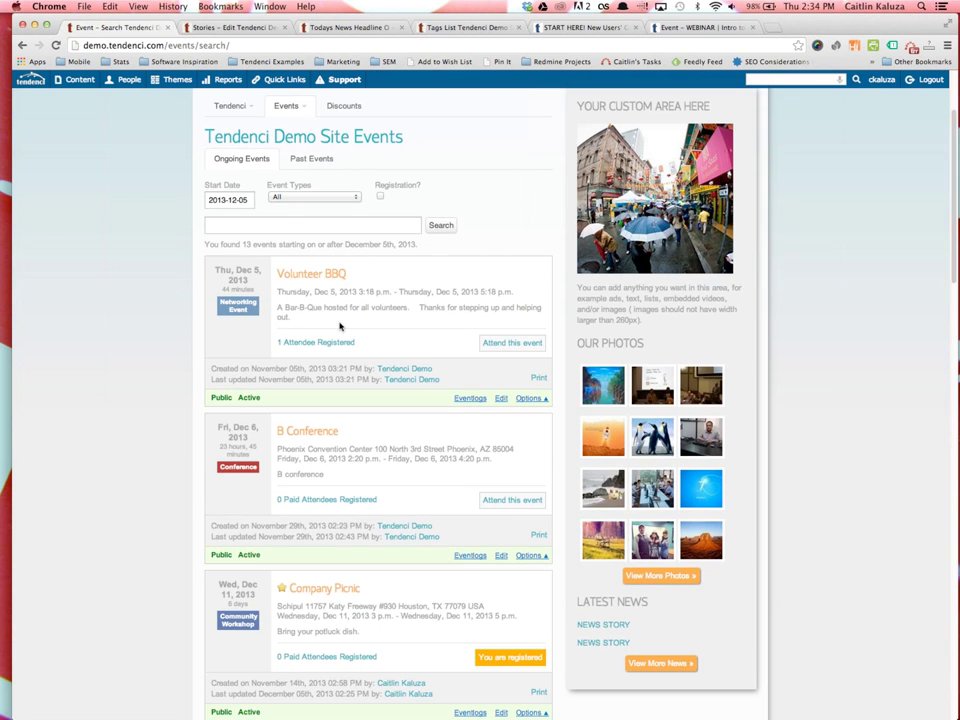
scroll(302, 421, "down", 17)
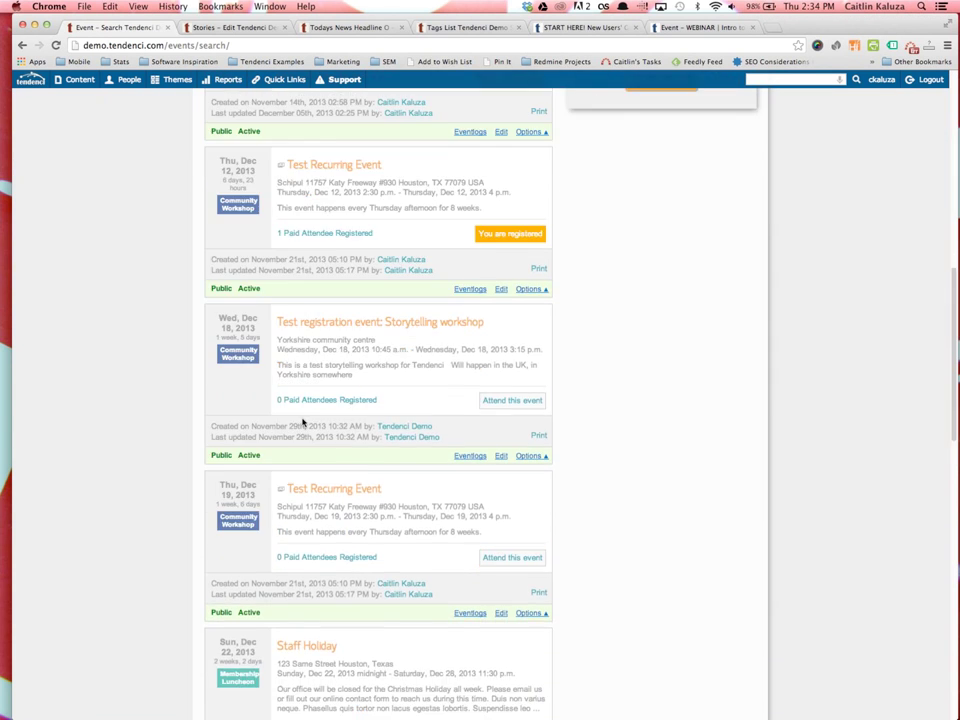
scroll(303, 421, "down", 6)
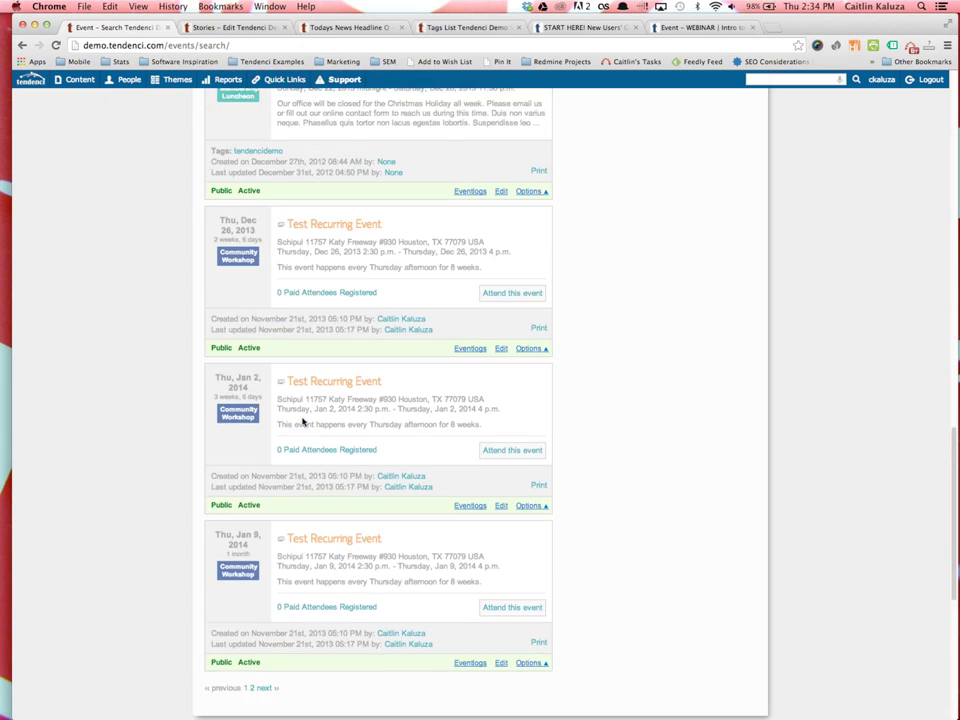
scroll(301, 419, "up", 4)
scroll(301, 419, "up", 20)
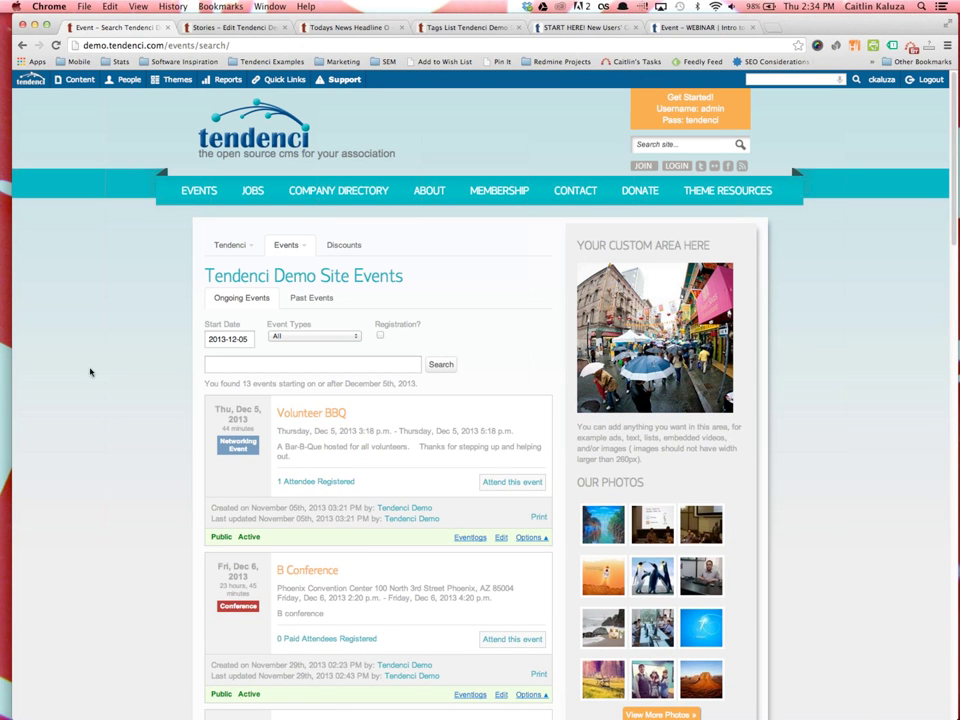
Filter the ongoing events by the Staff Holiday type and search
left_click(286, 245)
left_click(215, 326)
left_click(296, 302)
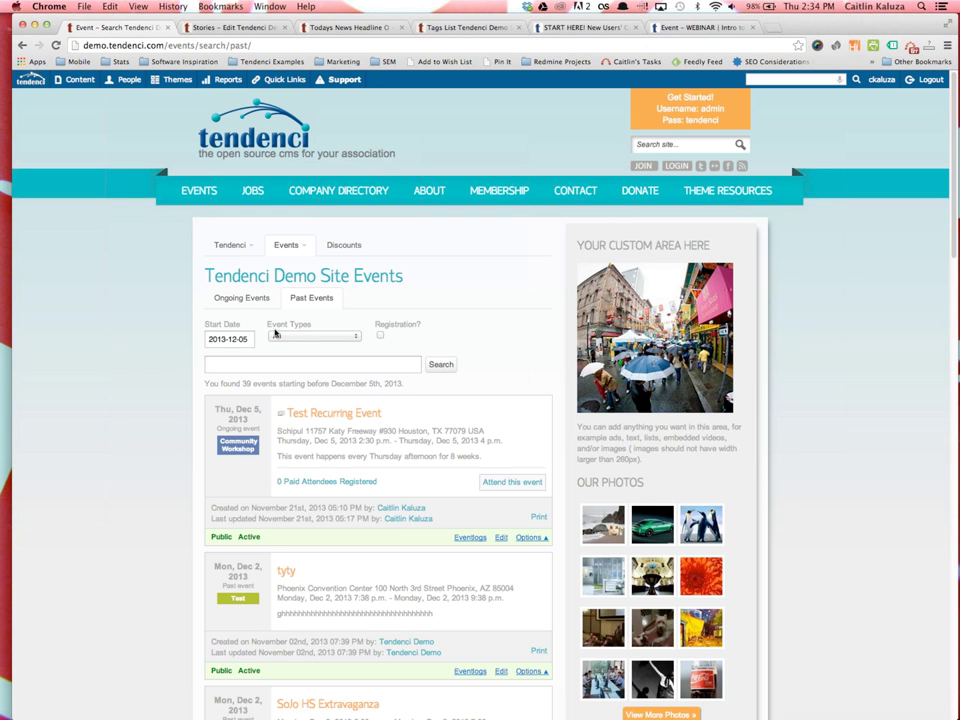
left_click(237, 299)
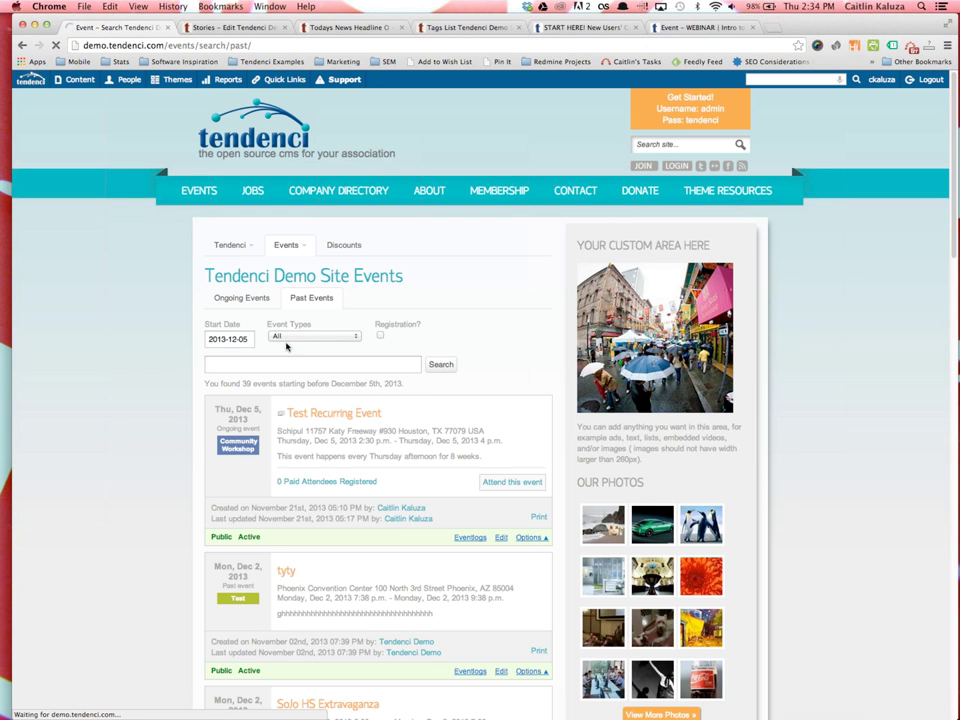
left_click(304, 336)
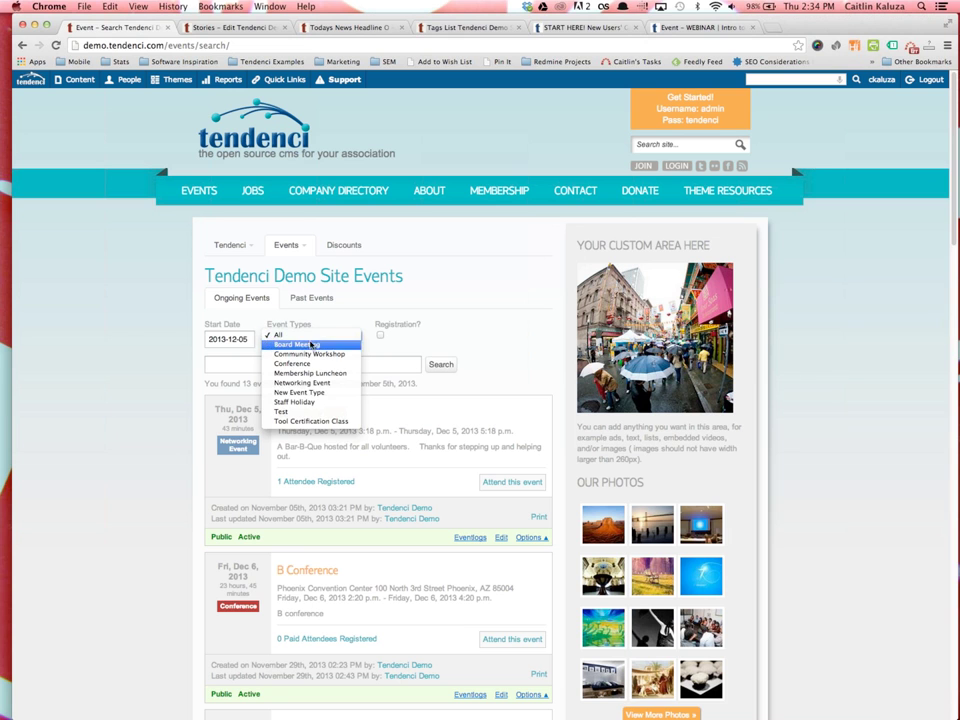
left_click(319, 402)
left_click(437, 366)
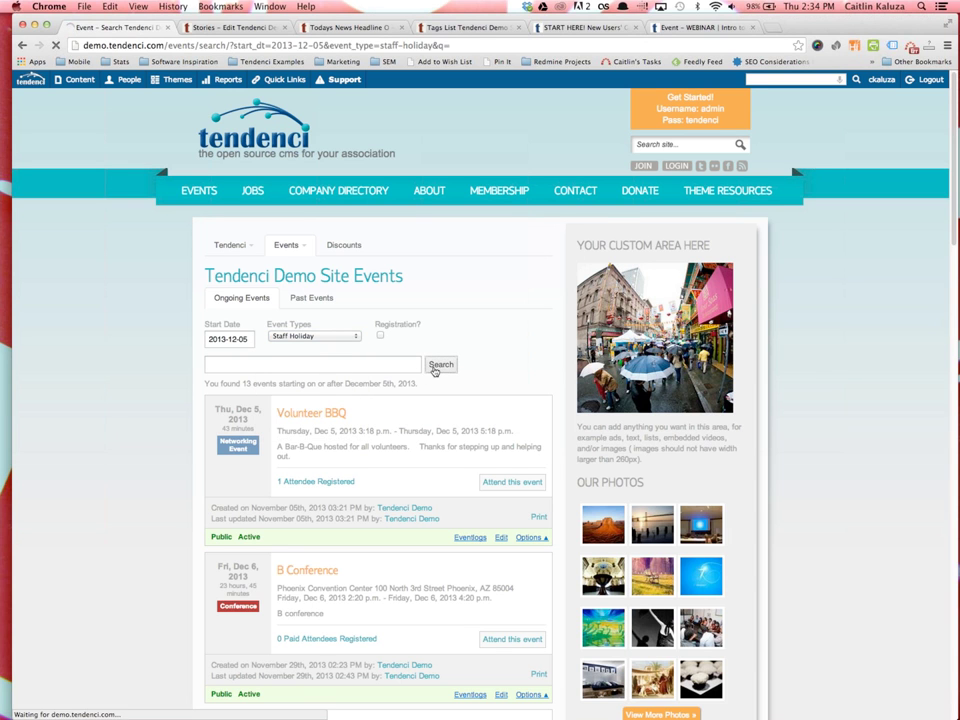
Switch the filter to Community Workshop and search, listing 9 events including Company Picnic
left_click_drag(163, 45, 450, 45)
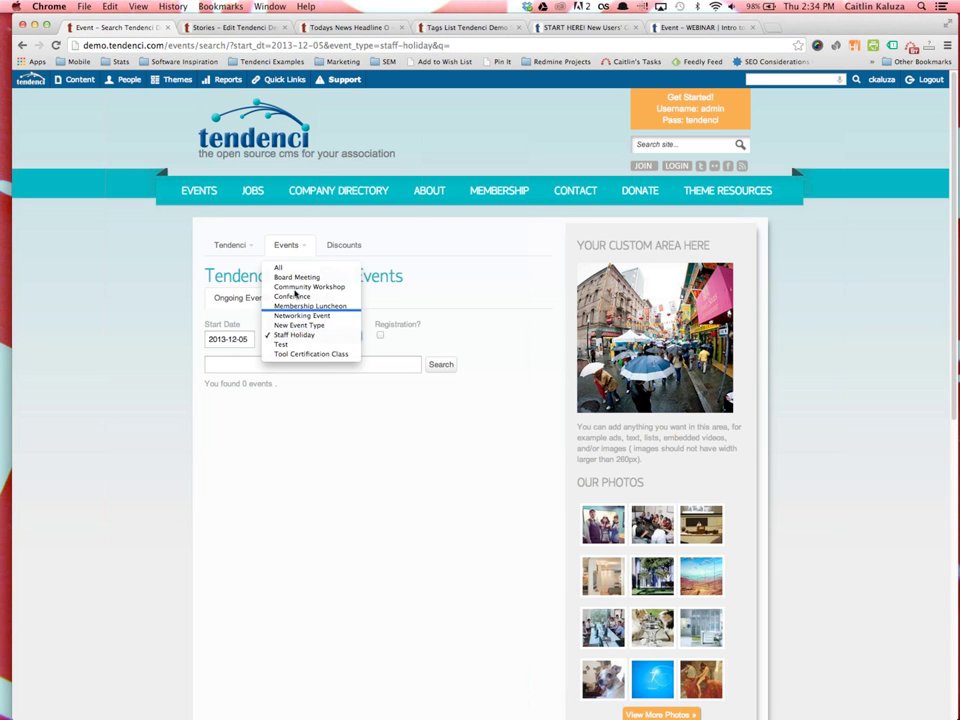
left_click(305, 286)
left_click(436, 365)
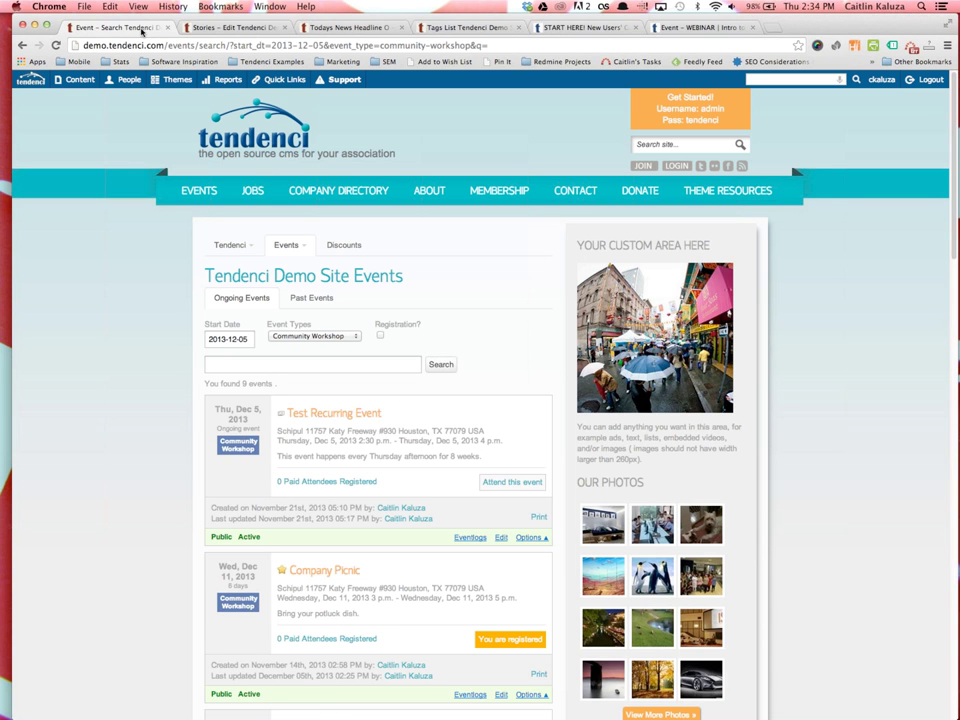
left_click_drag(84, 45, 405, 48)
left_click(131, 380)
scroll(330, 375, "down", 10)
scroll(200, 121, "up", 10)
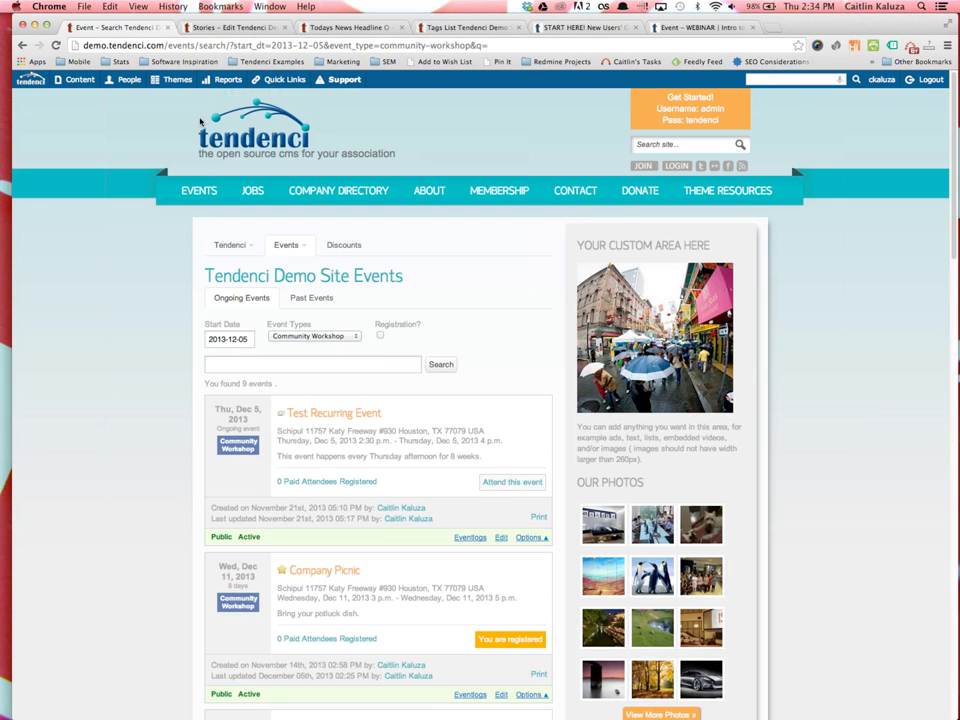
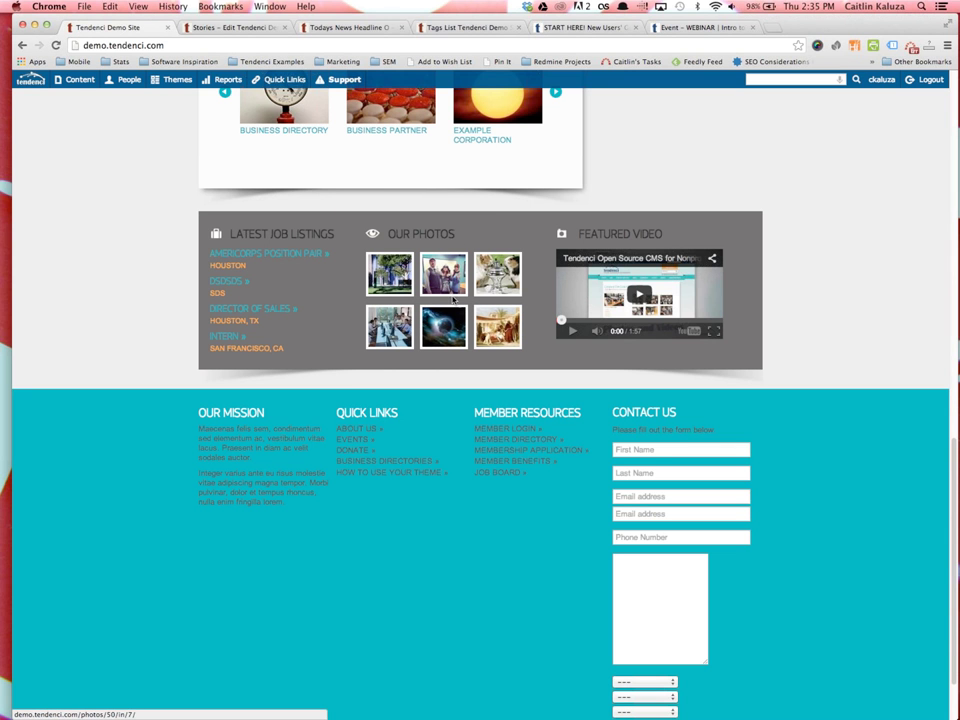
Start a new photo set using Add Photo Set in the Photos breadcrumb menu
scroll(420, 270, "up", 15)
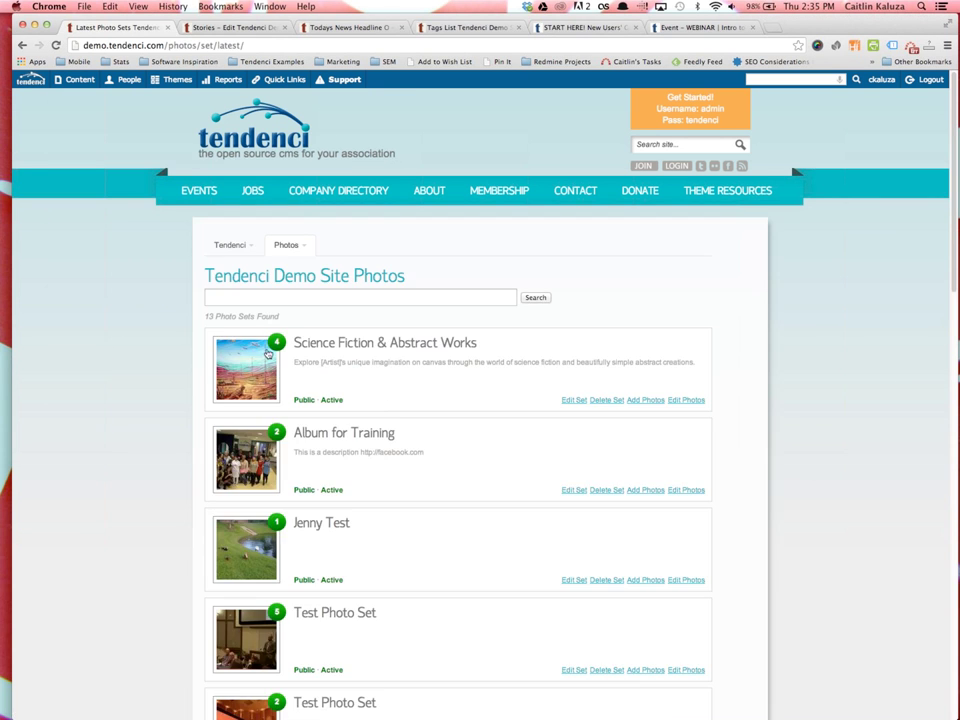
left_click(288, 246)
left_click(287, 298)
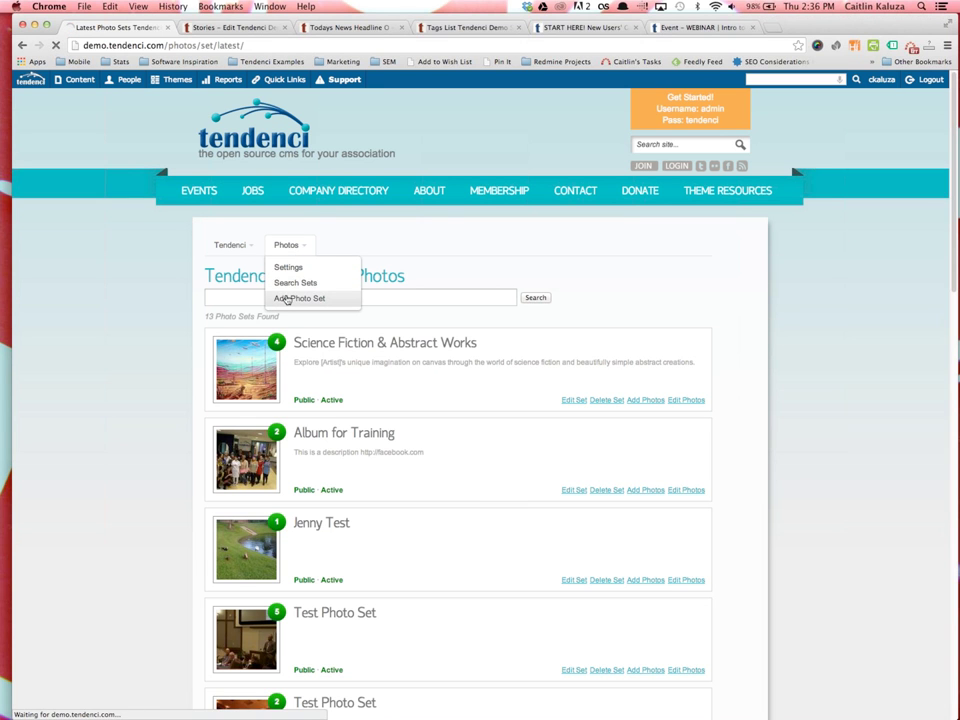
Name the photo set 'Photo Set' and give it a tendenci.com description
left_click(279, 314)
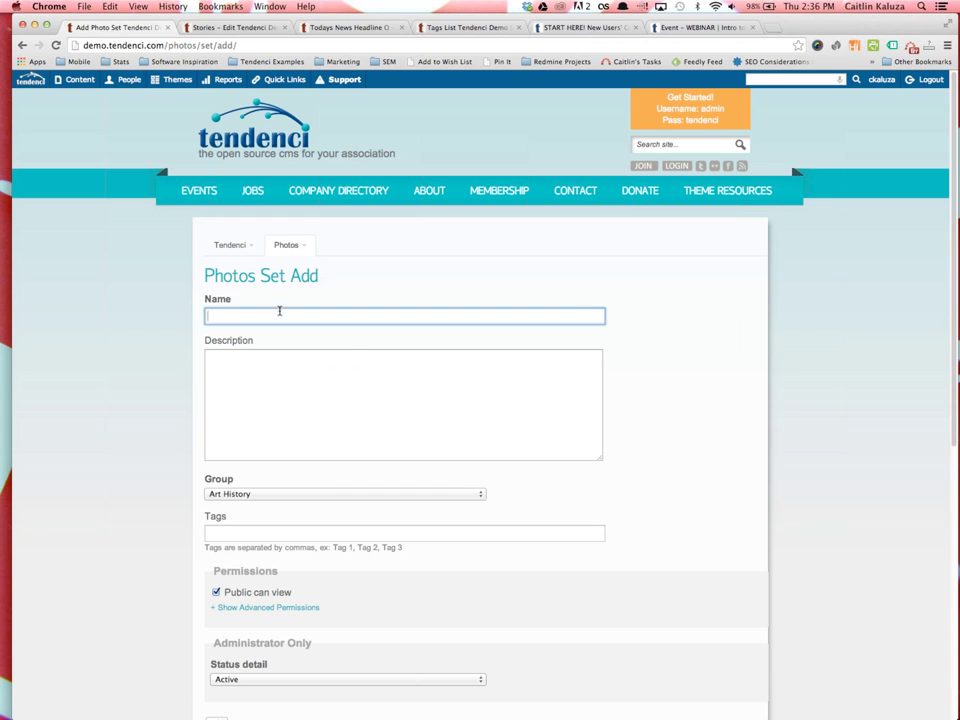
type("O")
key("BackSpace")
type("Phot")
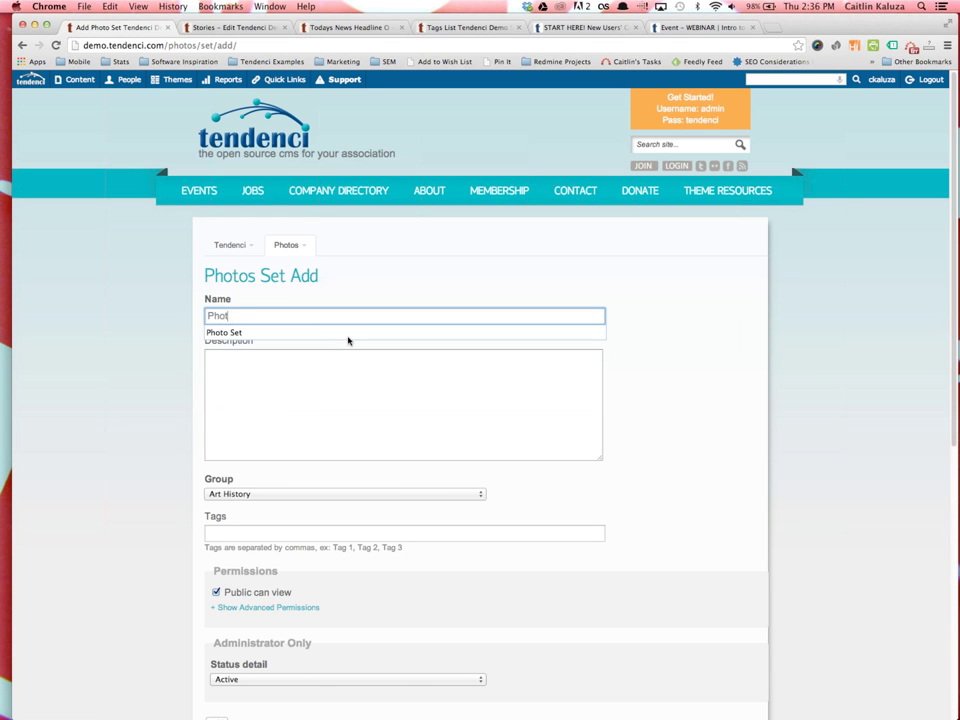
type("o Set")
key("Tab")
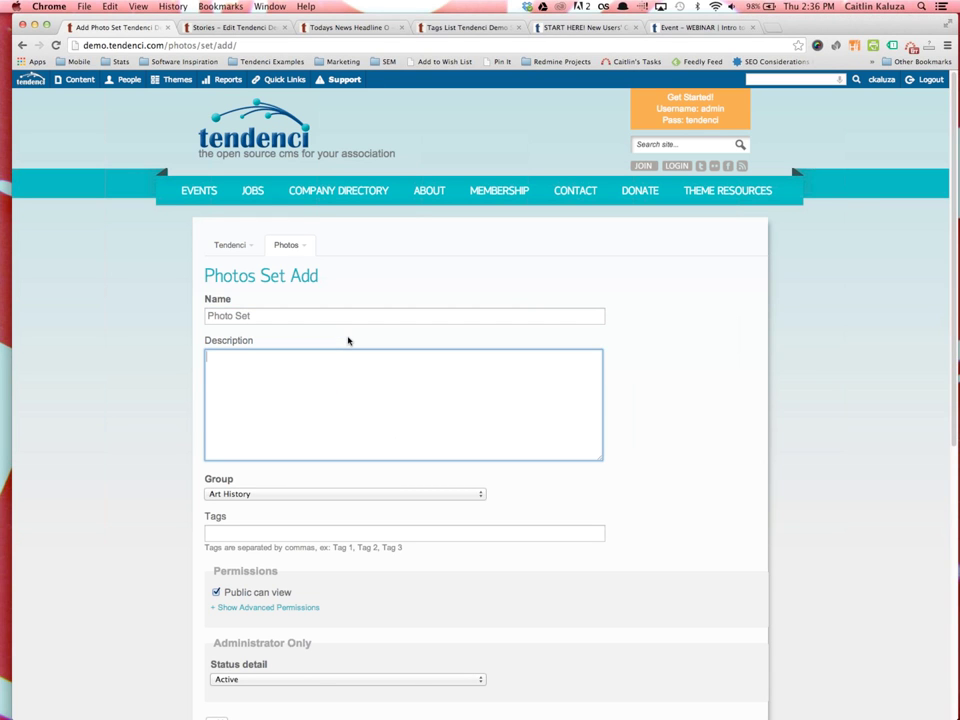
type("Description field http://")
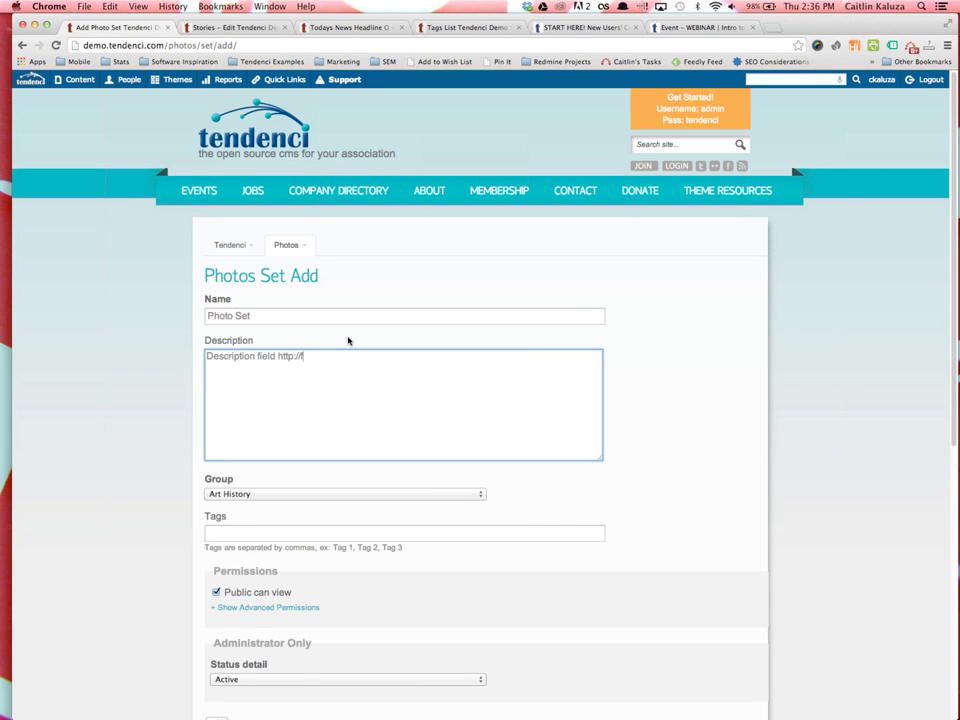
type("tendenci.com")
left_click_drag(278, 356, 396, 358)
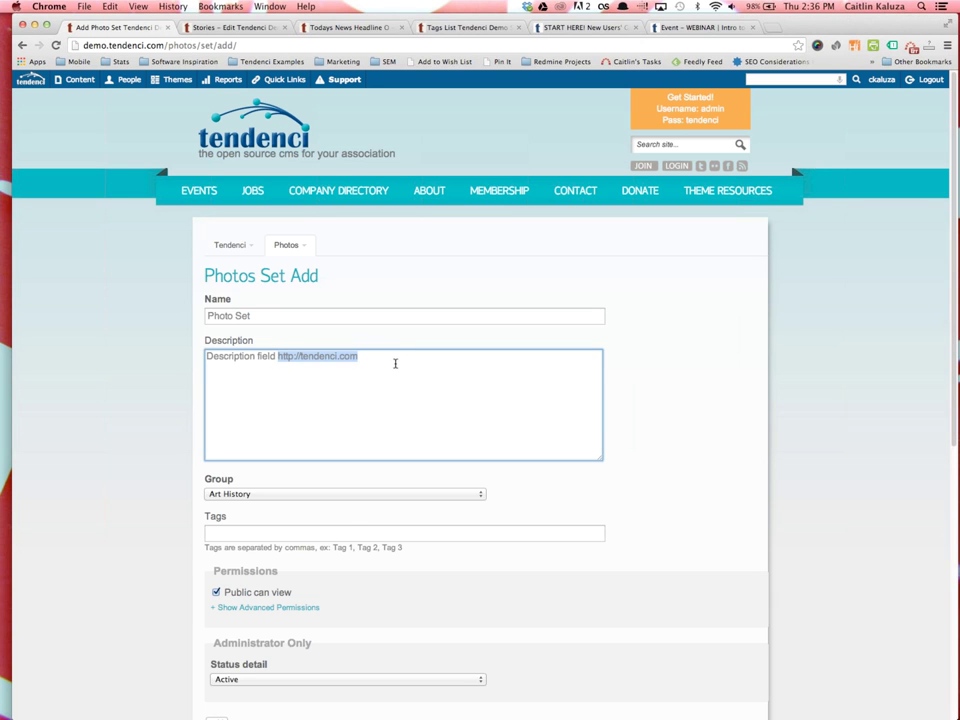
left_click(395, 363)
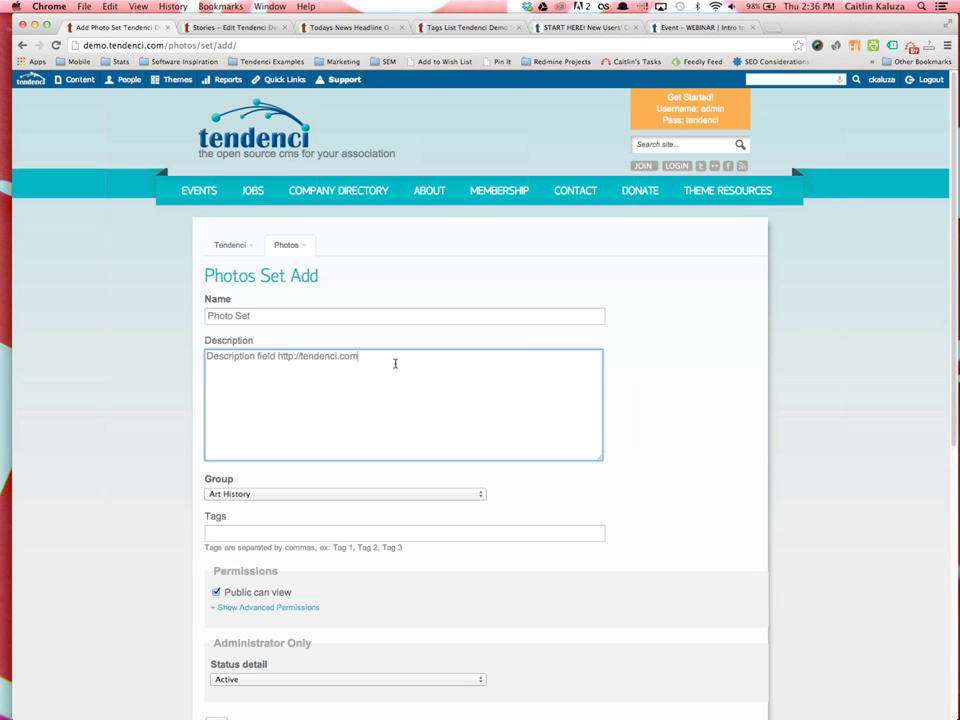
Assign the Demo Site group and tags 'tendenci, tendencidemo', keep status Active, and save
left_click(480, 497)
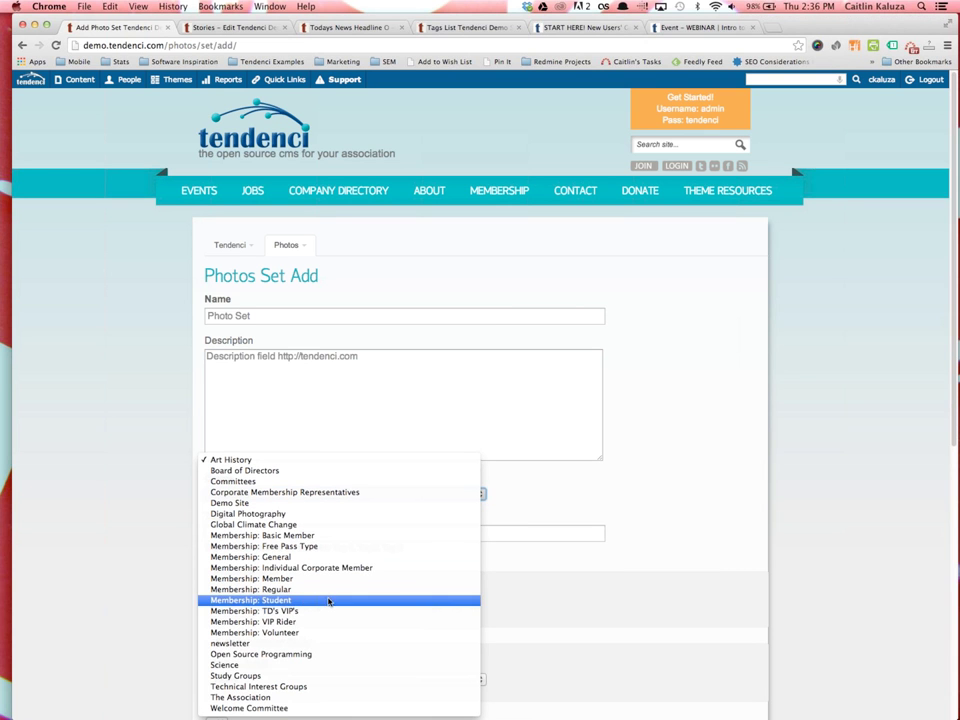
left_click(205, 502)
left_click(236, 534)
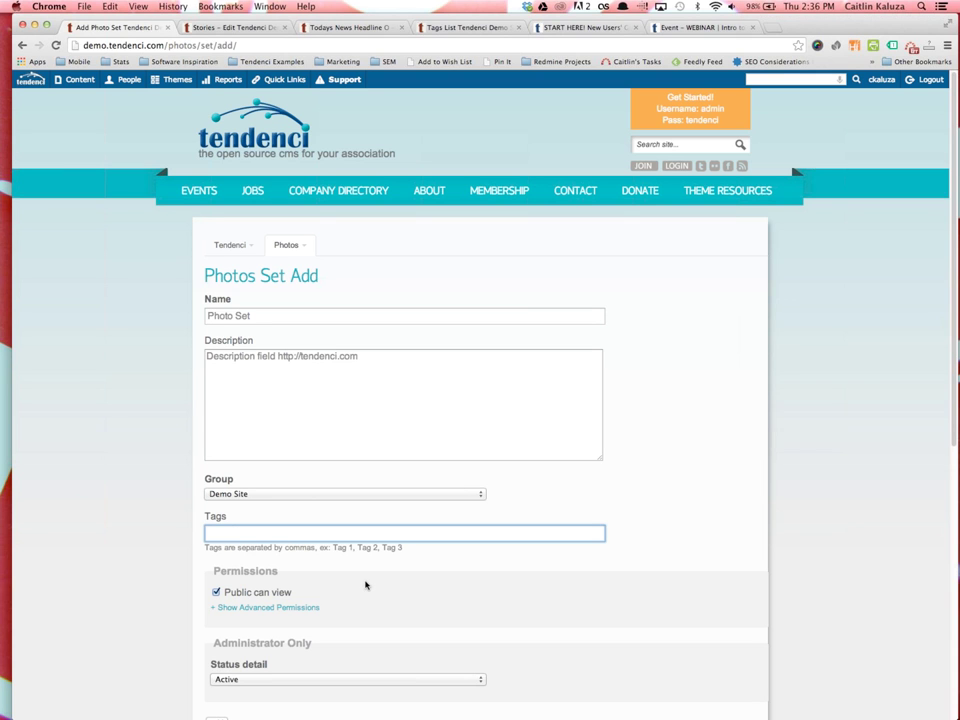
scroll(365, 585, "down", 2)
left_click_drag(258, 211, 210, 212)
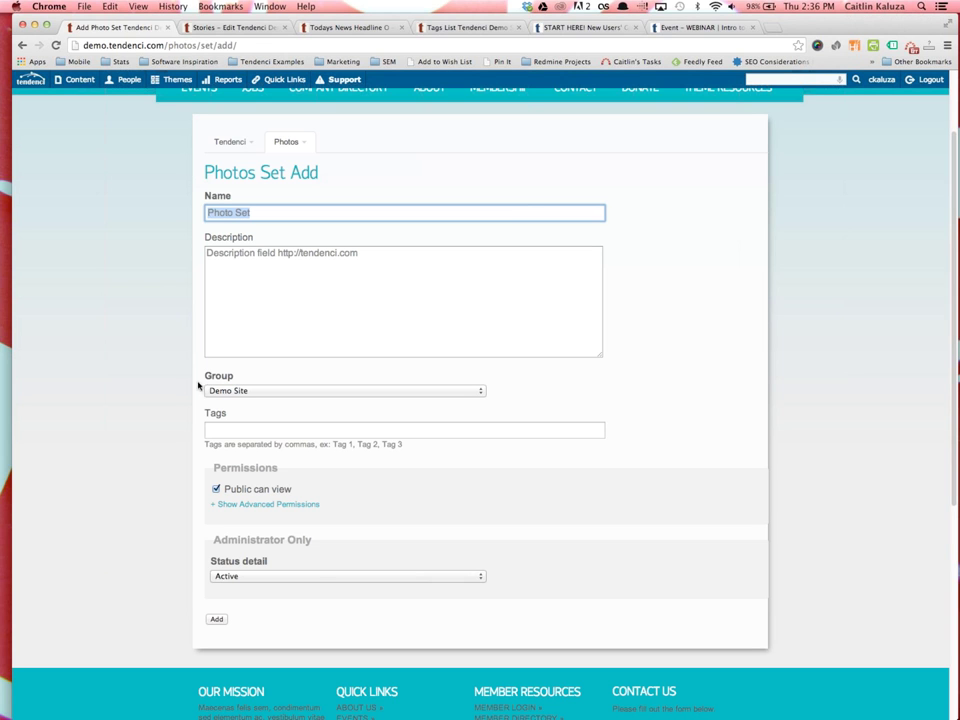
left_click(255, 428)
type("tendenci")
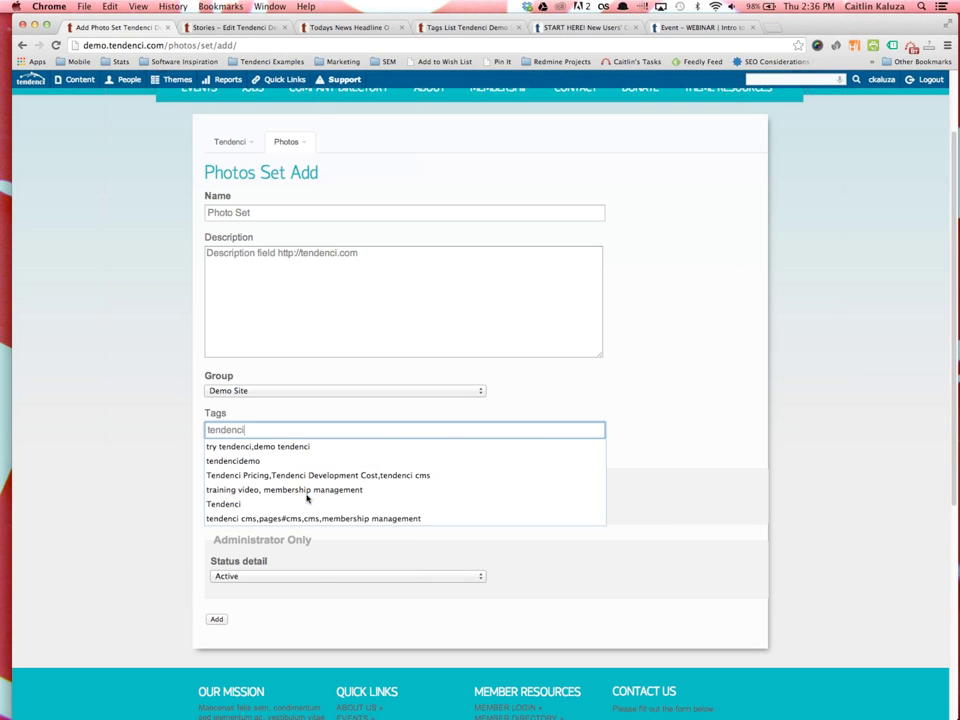
type(", tendencidemo")
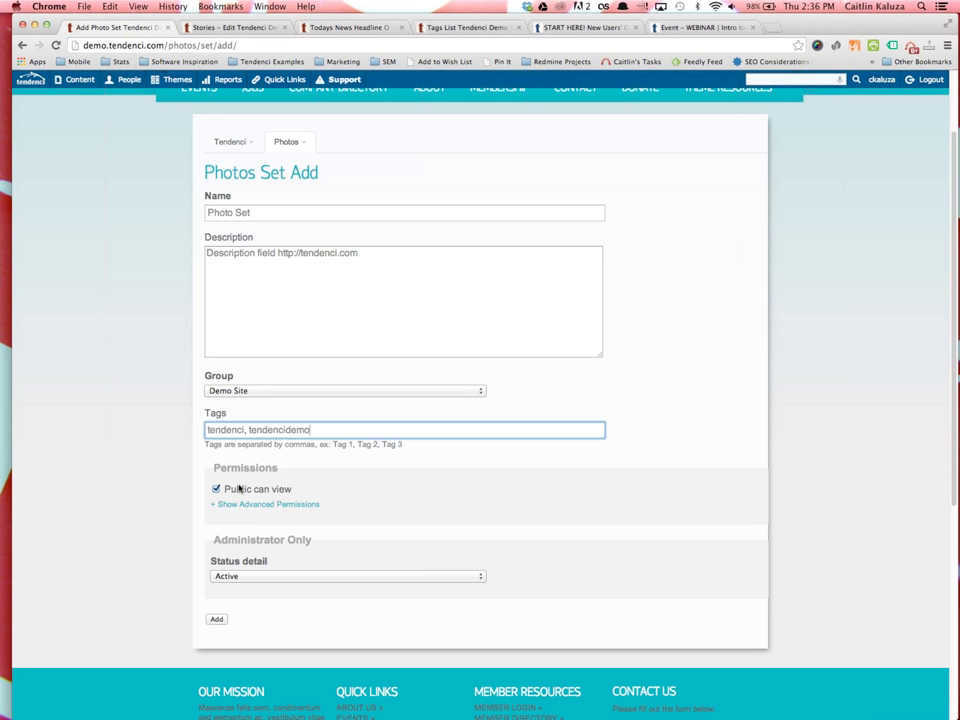
left_click(236, 578)
left_click(222, 620)
left_click(219, 619)
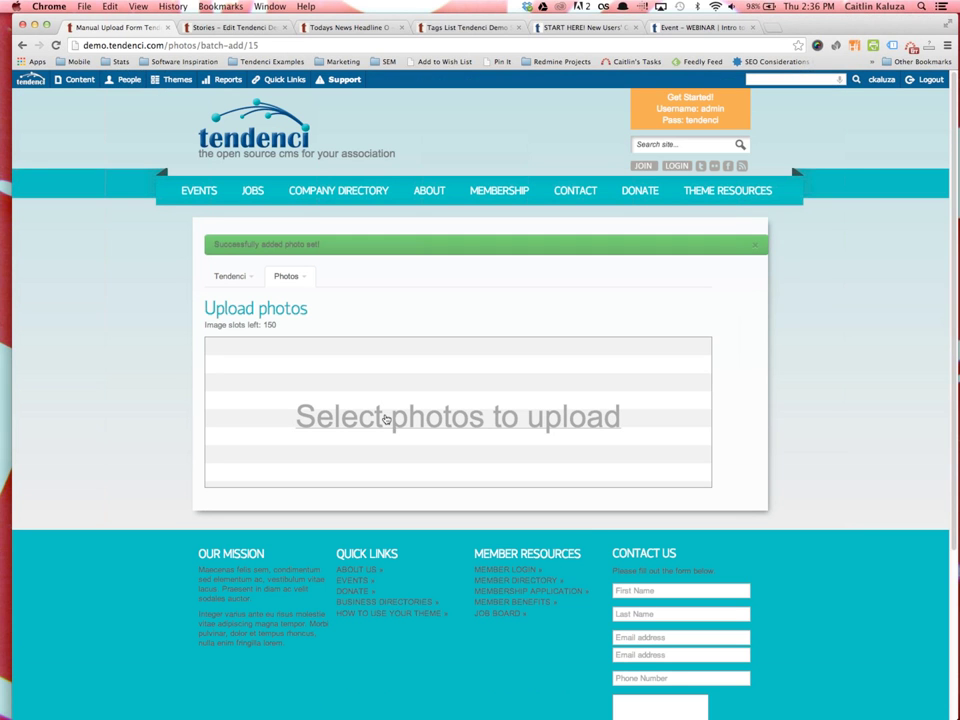
Upload tendenci group.jpg and two more images from the Rebrand folder
left_click(416, 420)
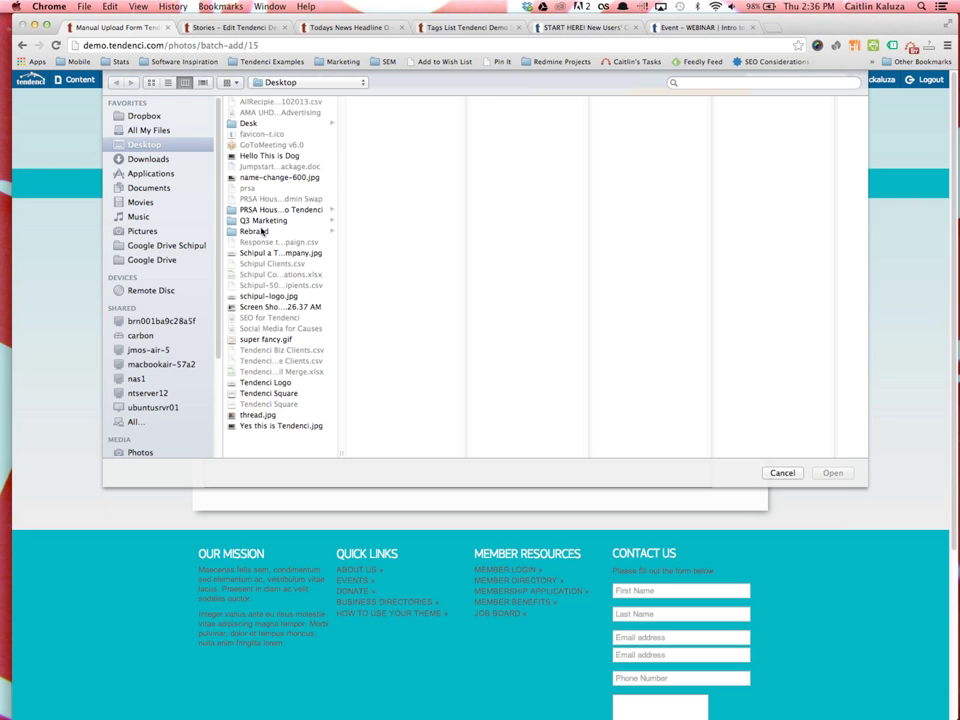
left_click(256, 231)
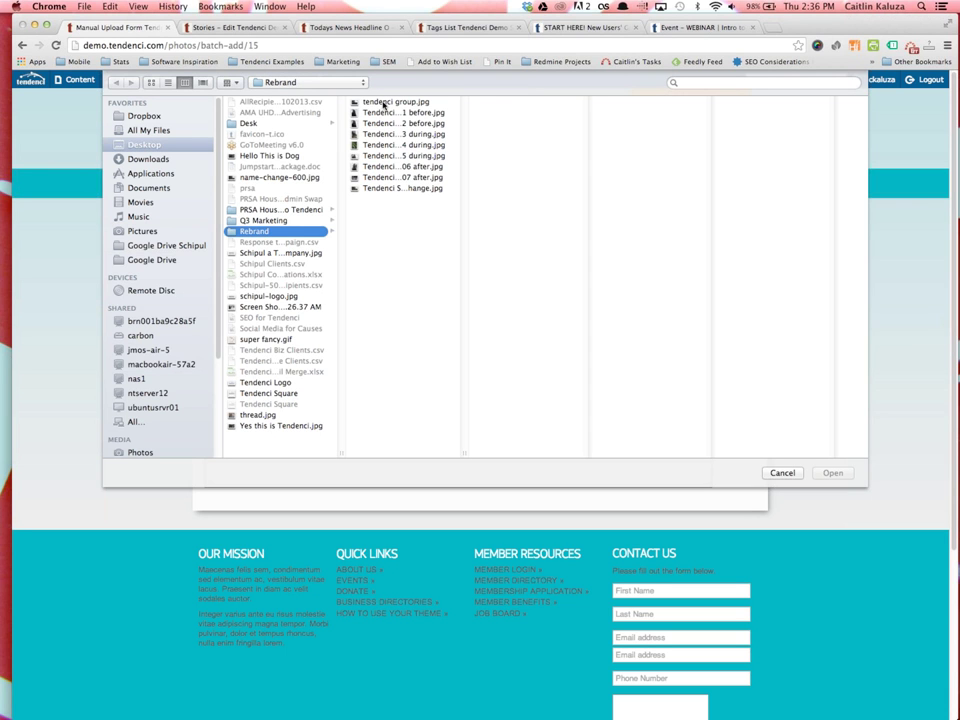
left_click(386, 102)
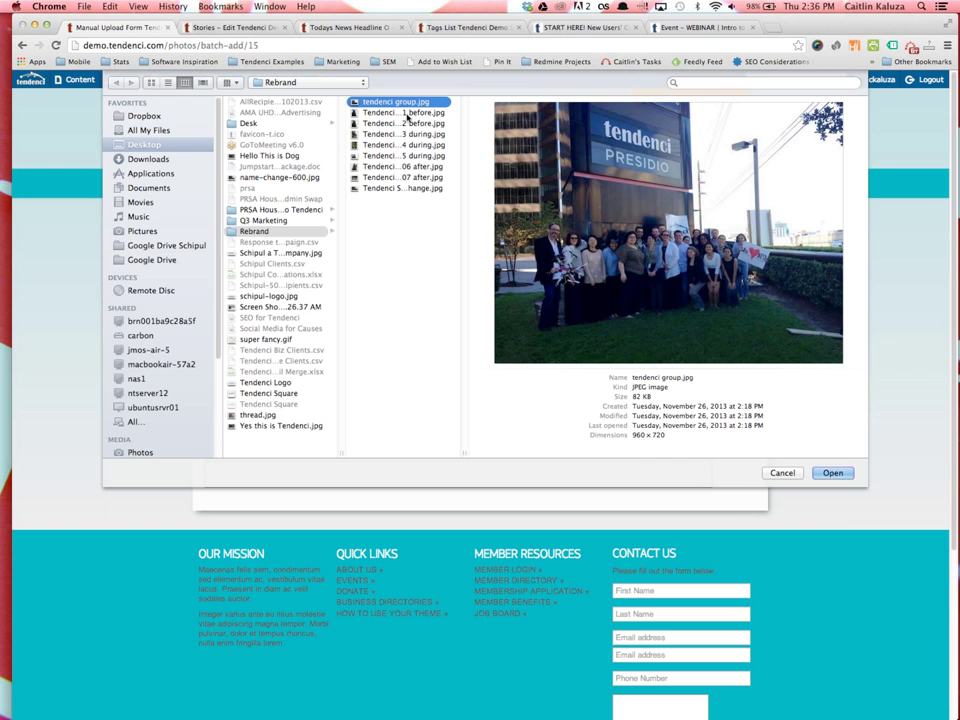
key("Down")
key("Down")
key("Down")
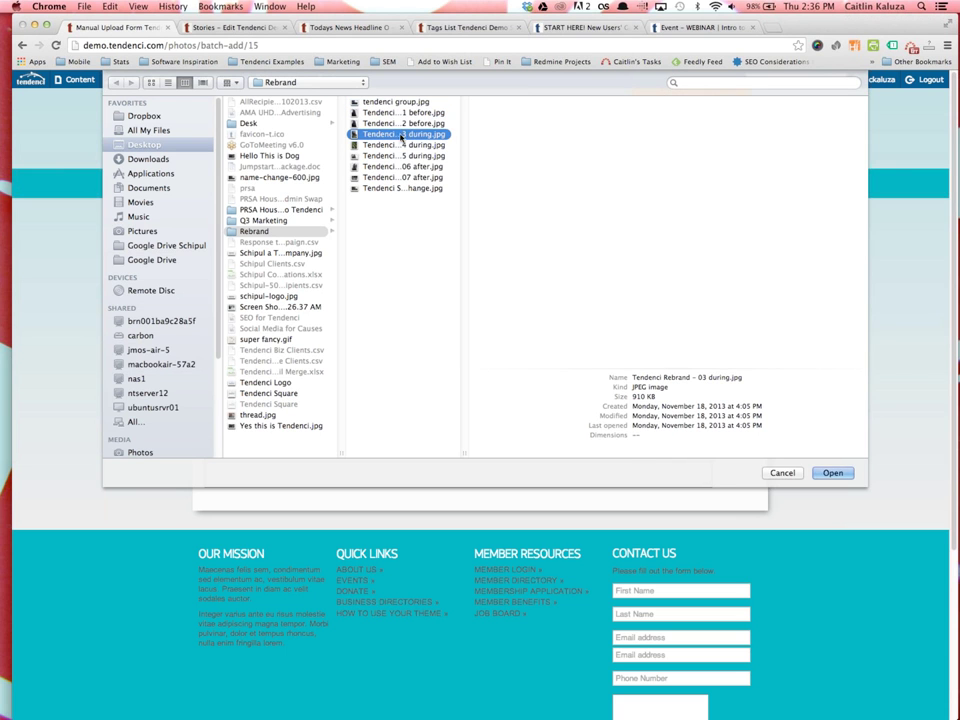
key("Up")
key("Up")
key("Up")
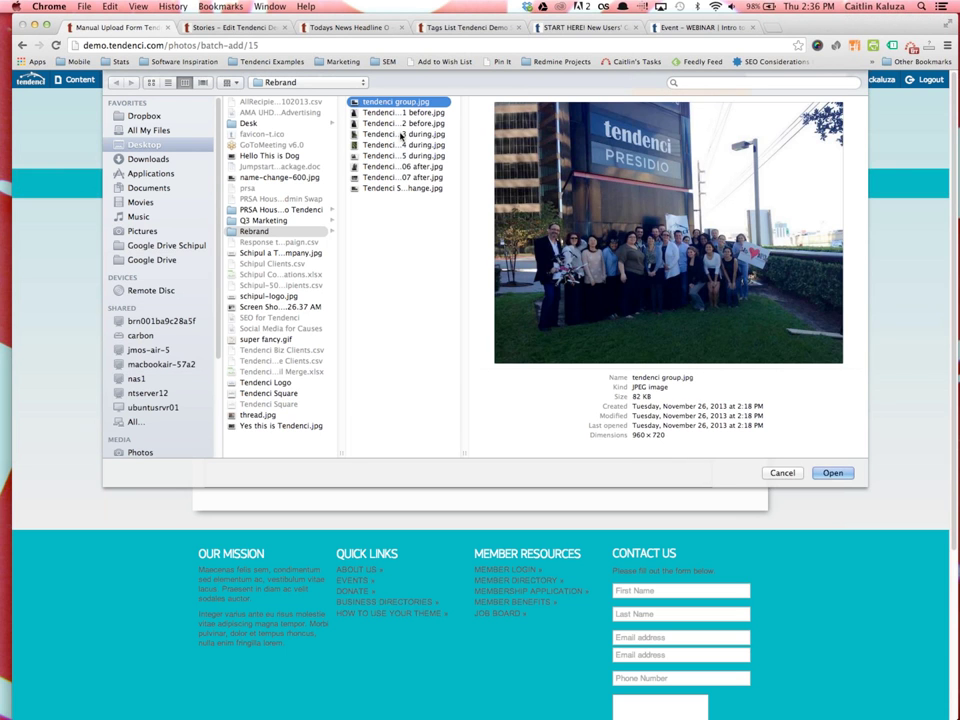
left_click(400, 134, "super")
left_click(400, 189, "super")
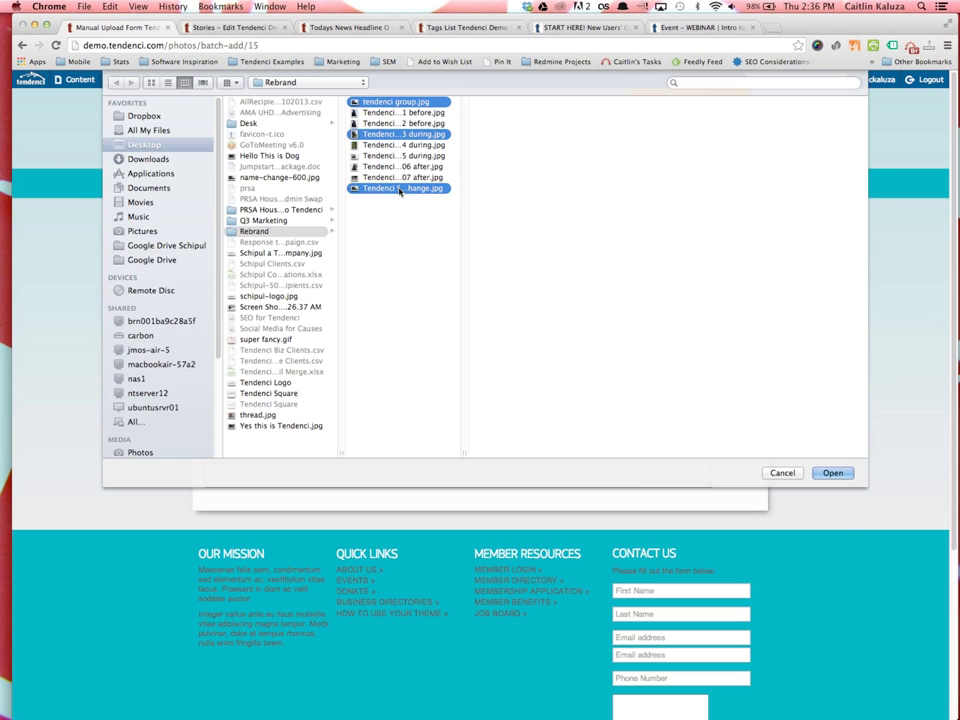
left_click(826, 471)
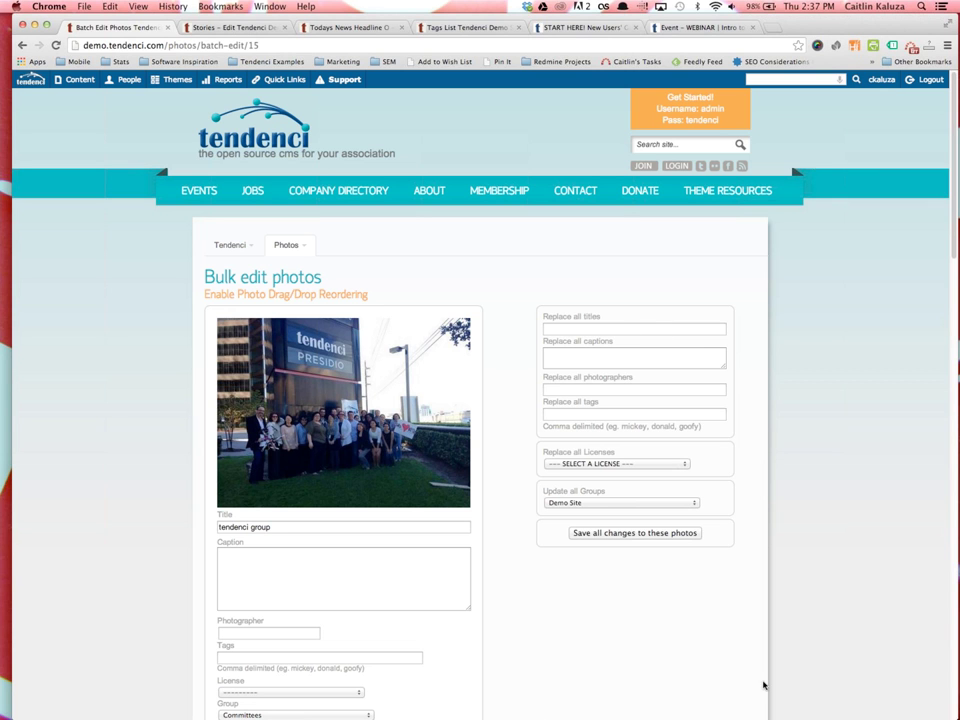
Set the title 'Tendenci Sign' and caption 'Tendenci Sign Change' for all photos
left_click(632, 329)
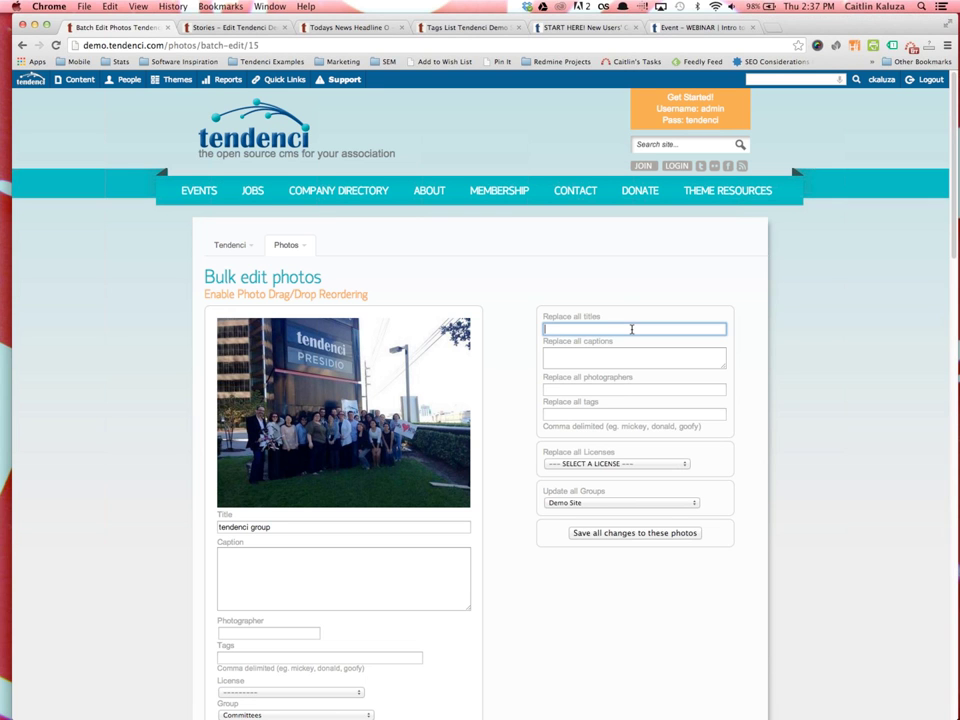
type("Tendenci Sign")
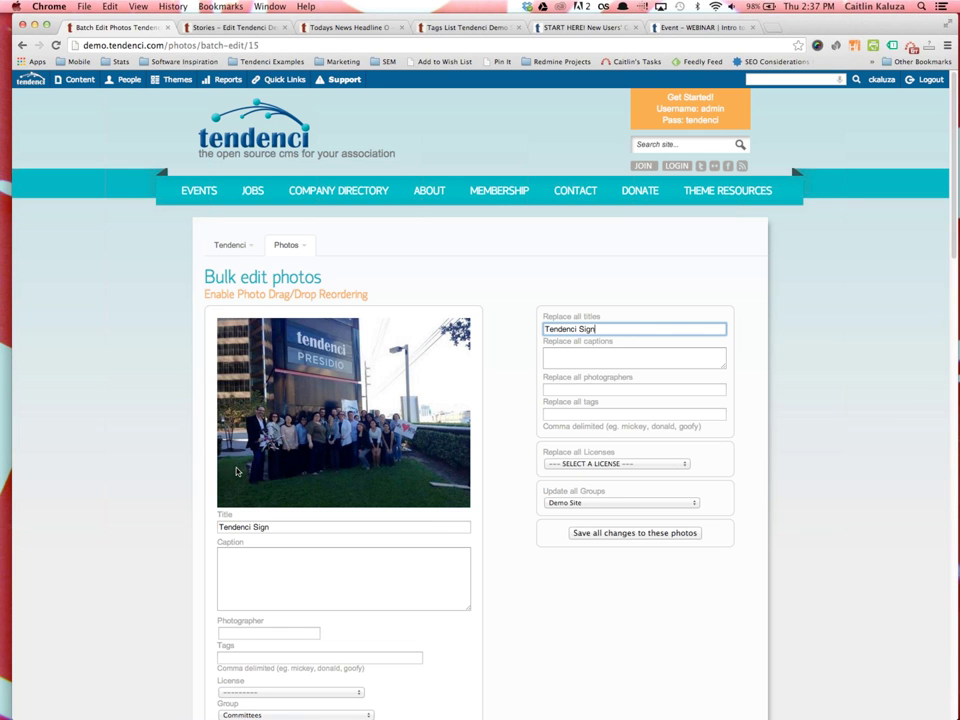
scroll(203, 492, "down", 5)
scroll(203, 492, "down", 5)
scroll(574, 476, "up", 10)
left_click(602, 311)
type("Tendenci Sign Change")
Apply the Attribution licence to all photos and review the list
left_click(619, 427)
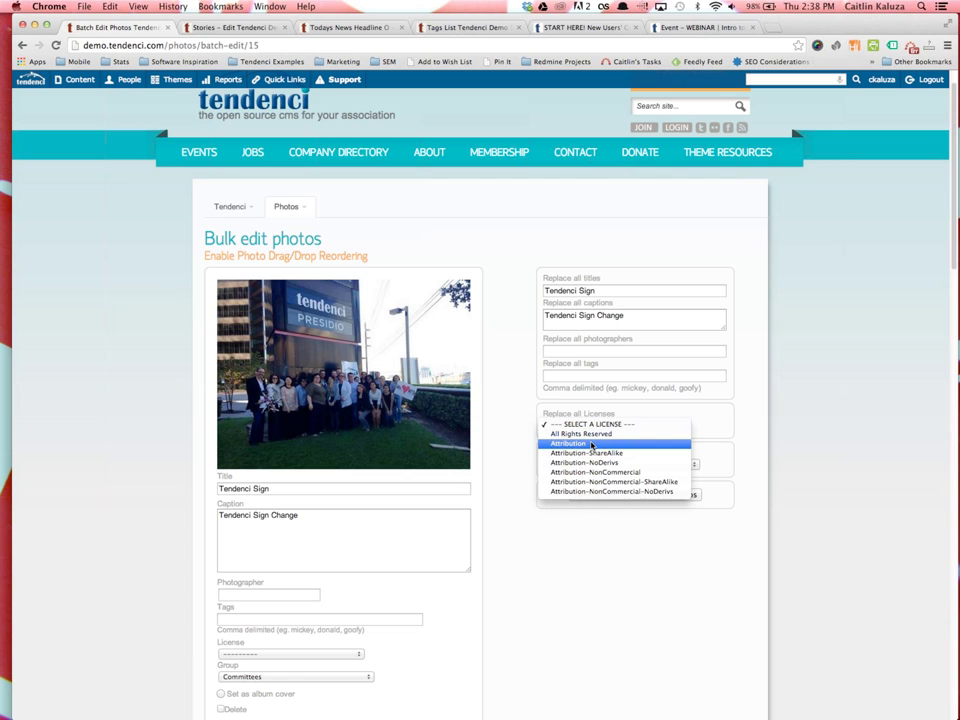
left_click(591, 445)
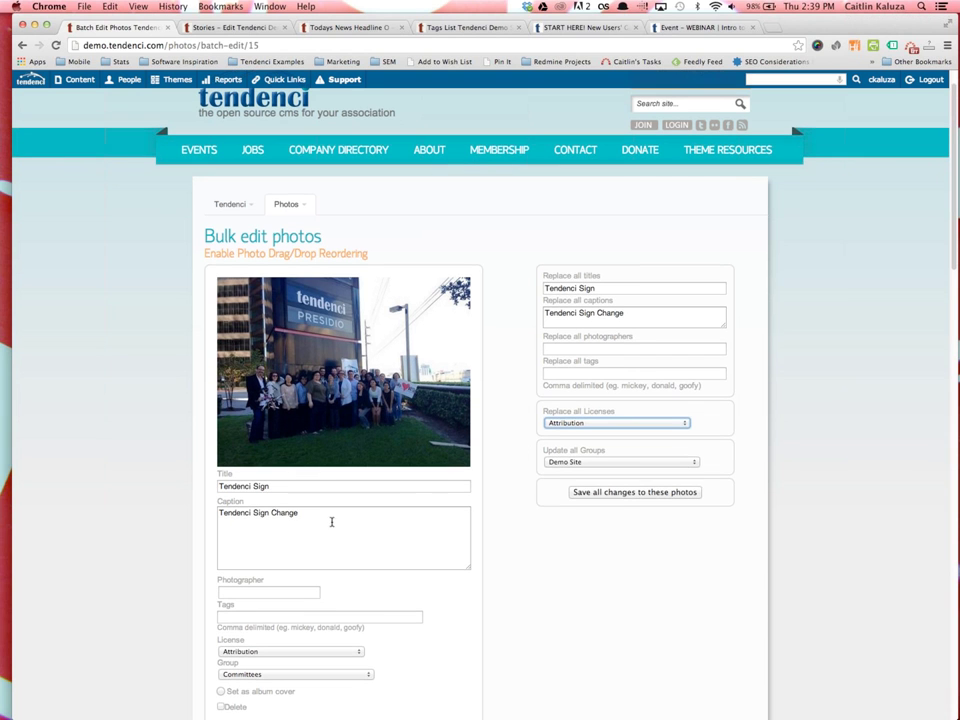
scroll(443, 455, "down", 4)
scroll(443, 455, "down", 15)
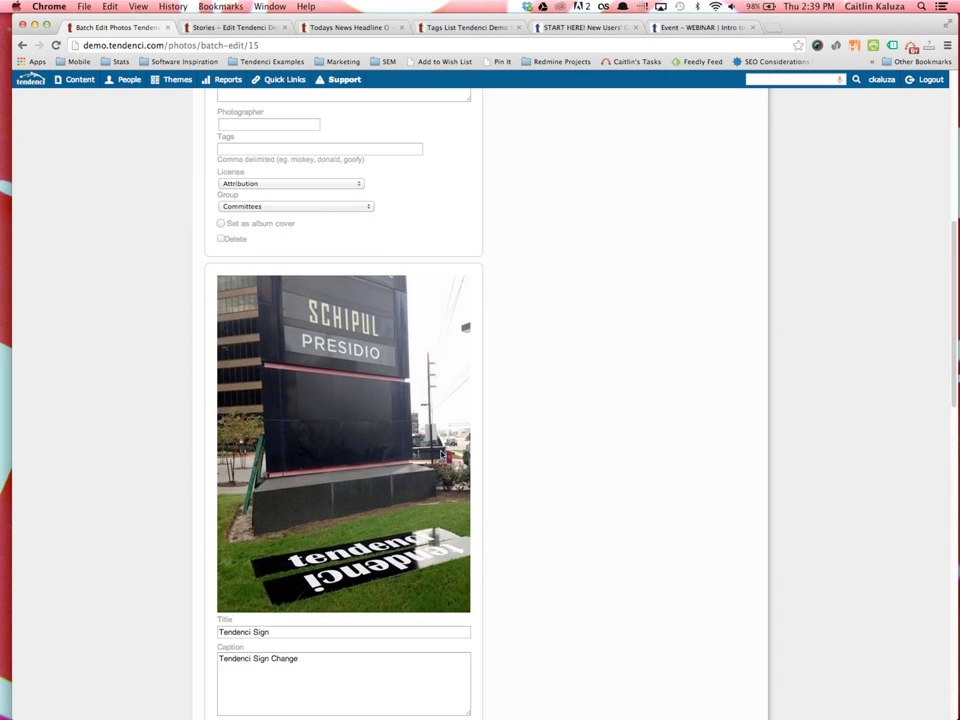
scroll(436, 457, "down", 1)
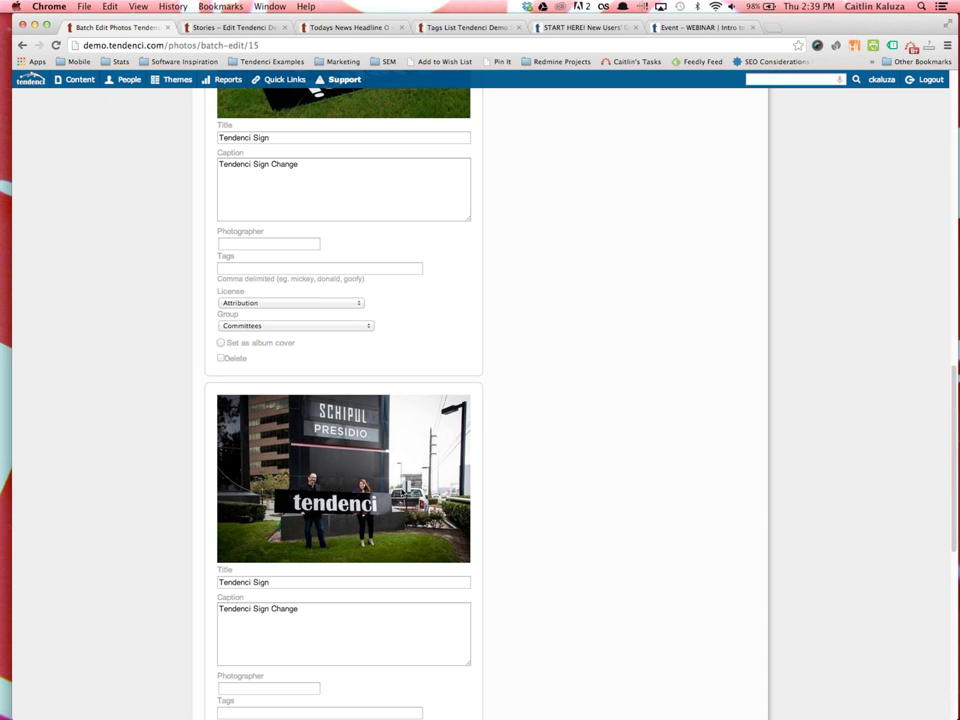
scroll(370, 540, "down", 1)
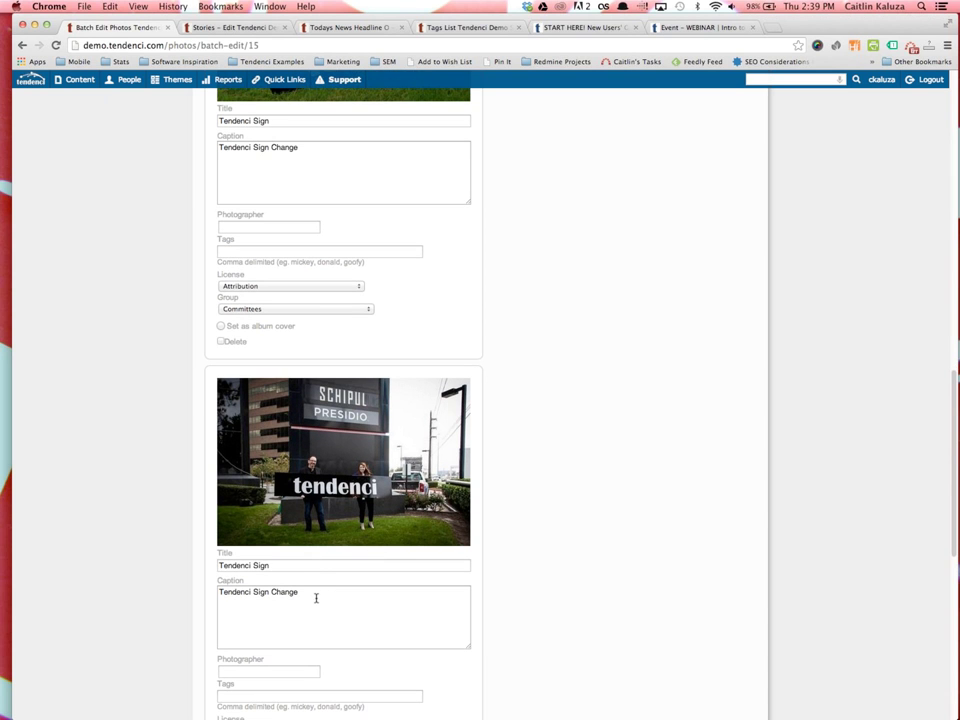
scroll(316, 598, "up", 10)
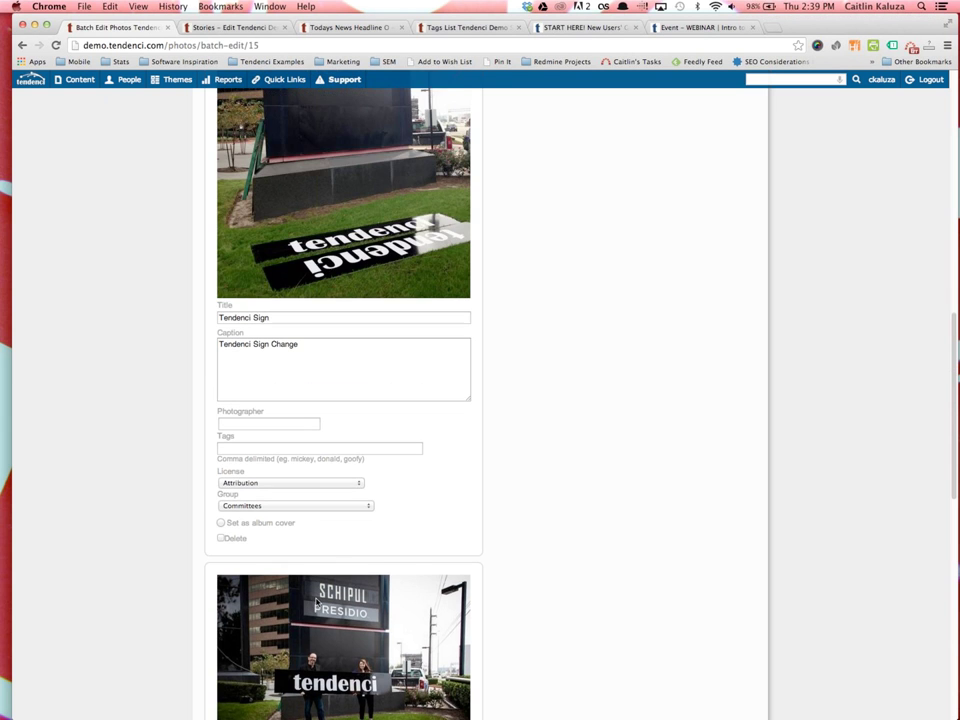
scroll(317, 580, "up", 5)
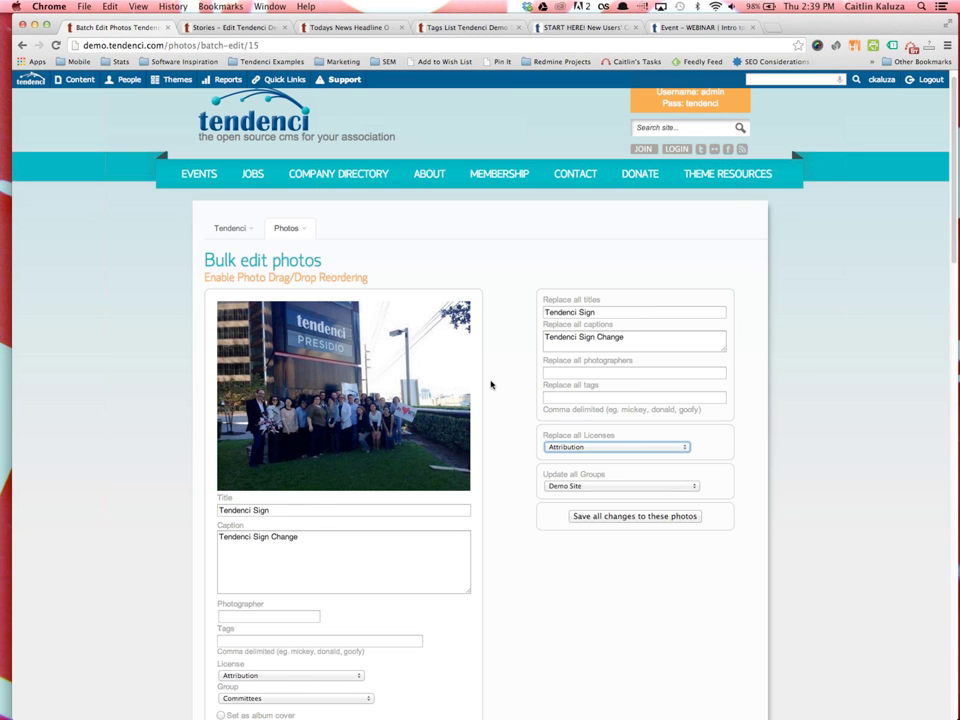
Retitle the photos with '- Group', '- Tendenci and Schipul Signs' and 'Bith the Tendenci sign'
left_click(291, 510)
type("- Group Photo")
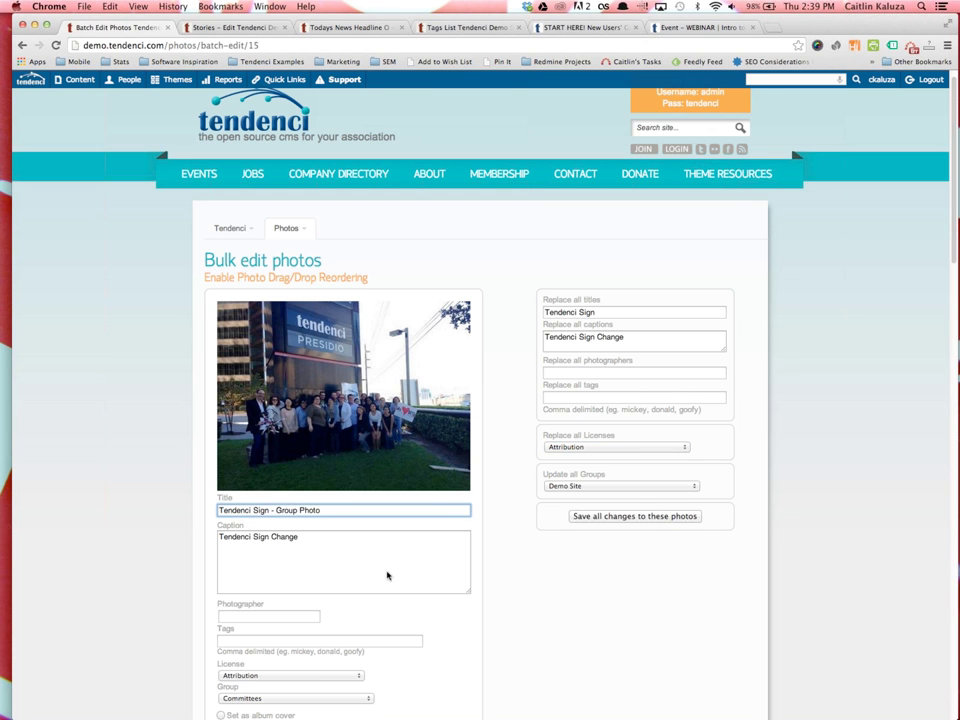
scroll(388, 560, "down", 10)
left_click(321, 477)
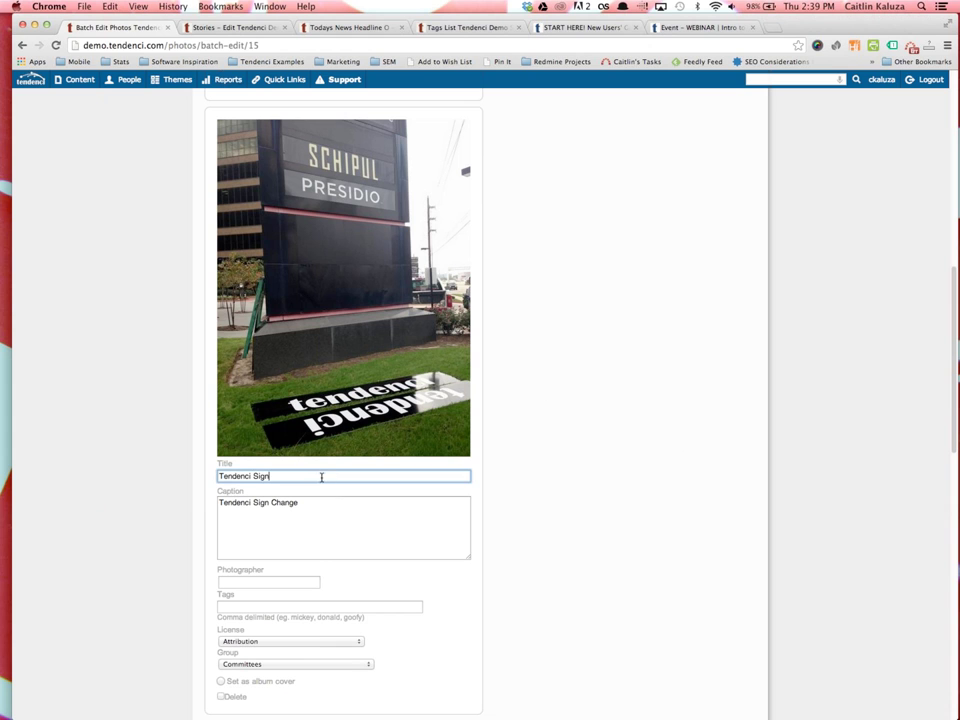
type("- Tendenci and Schipul Signs")
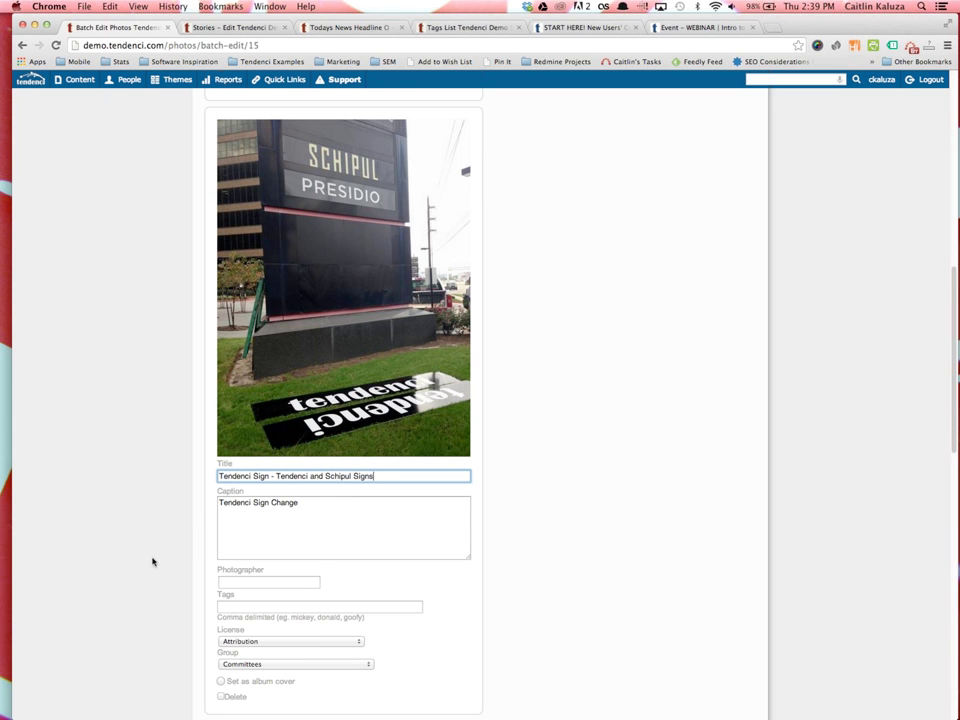
scroll(180, 550, "down", 8)
triple_click(221, 423)
type("B")
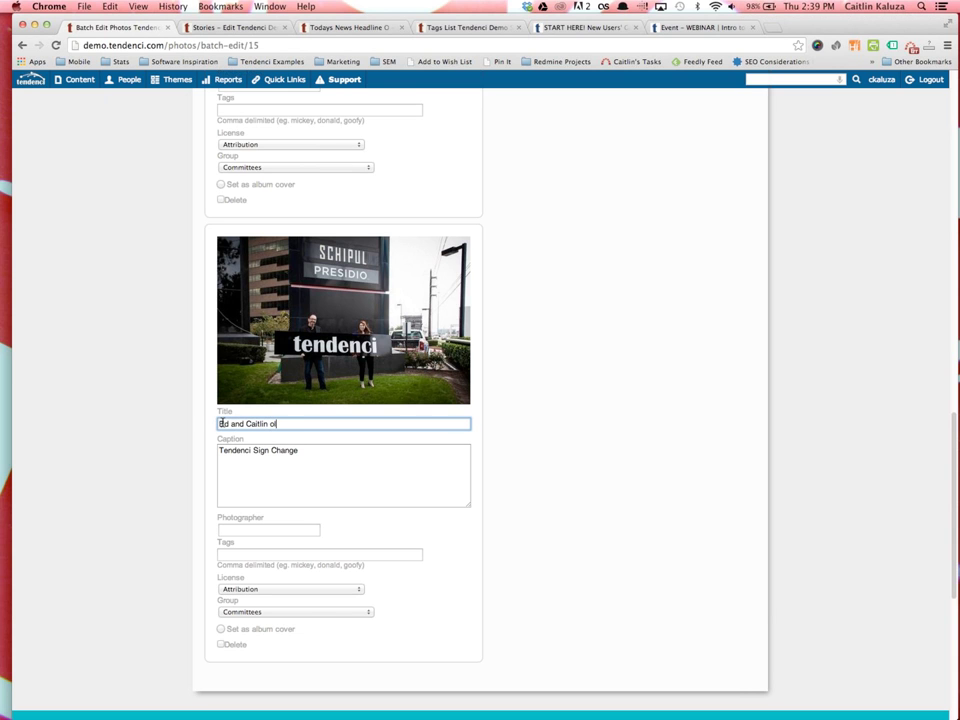
type("ith the Tendenci sign")
Make the group photo the album cover and save all changes to the photos
scroll(859, 454, "down", 5)
scroll(643, 504, "down", 13)
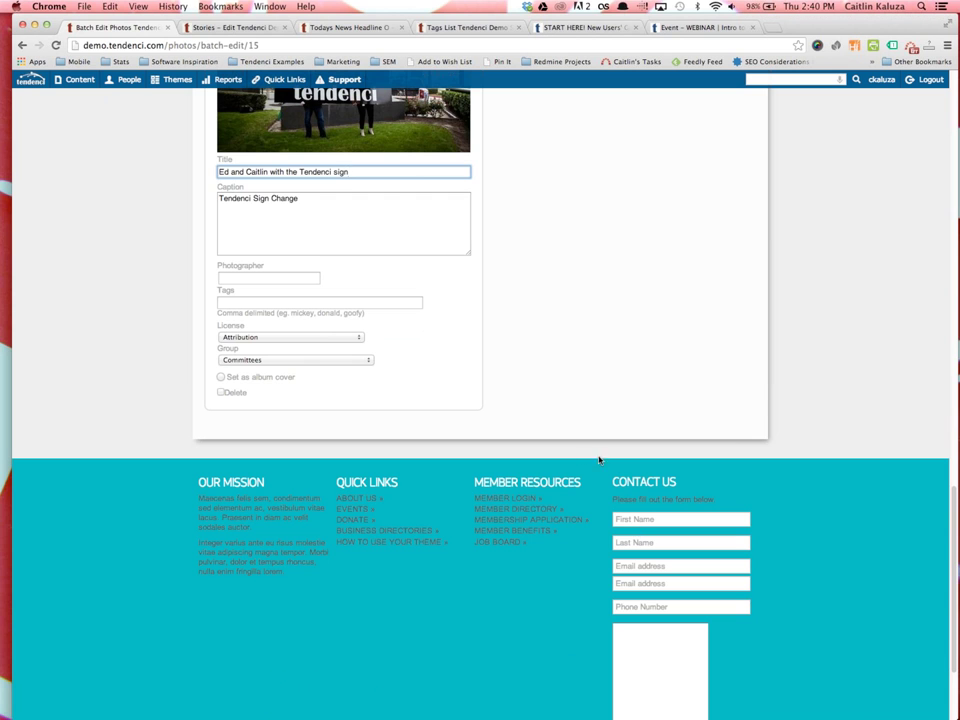
scroll(605, 414, "up", 10)
scroll(413, 408, "up", 6)
scroll(197, 536, "down", 4)
left_click(221, 339)
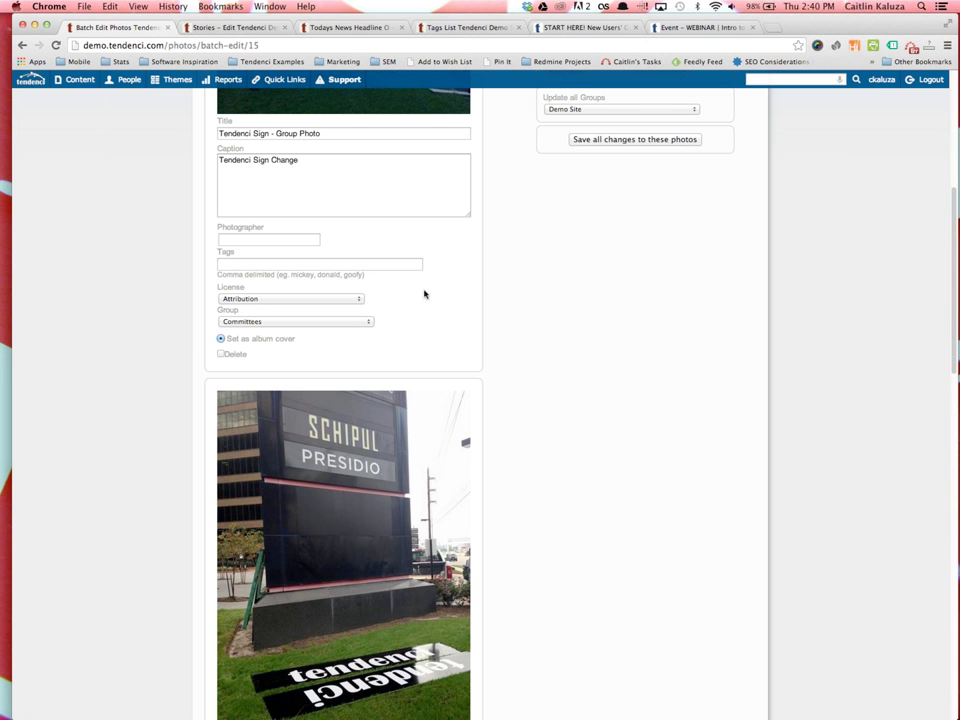
scroll(580, 360, "up", 2)
left_click(631, 238)
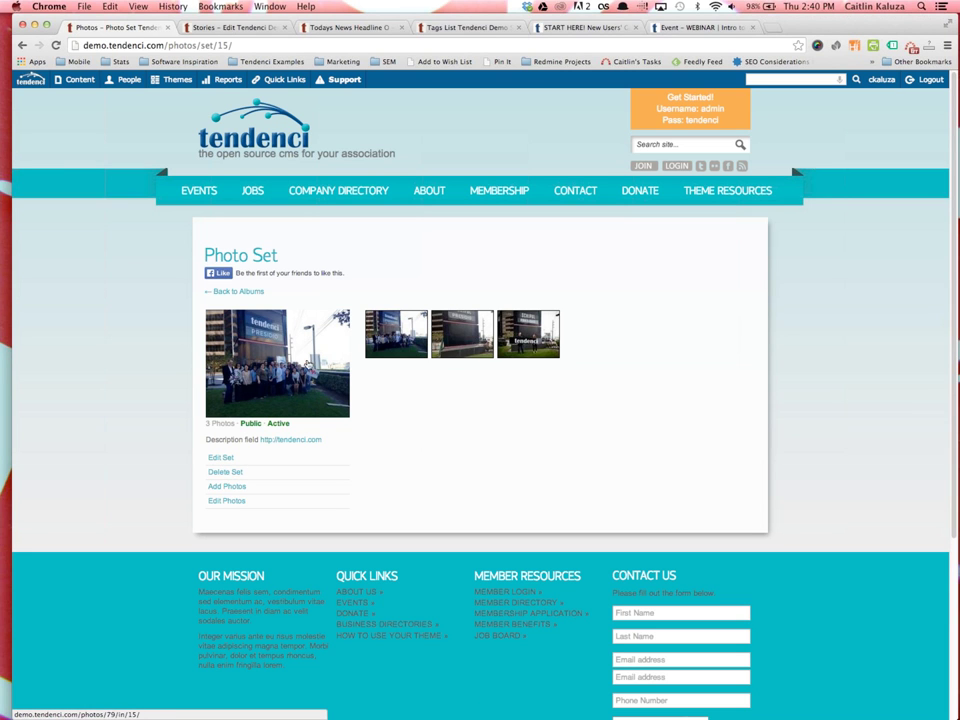
Open the second photo, view its edit form, then return to its detail page
left_click(443, 332)
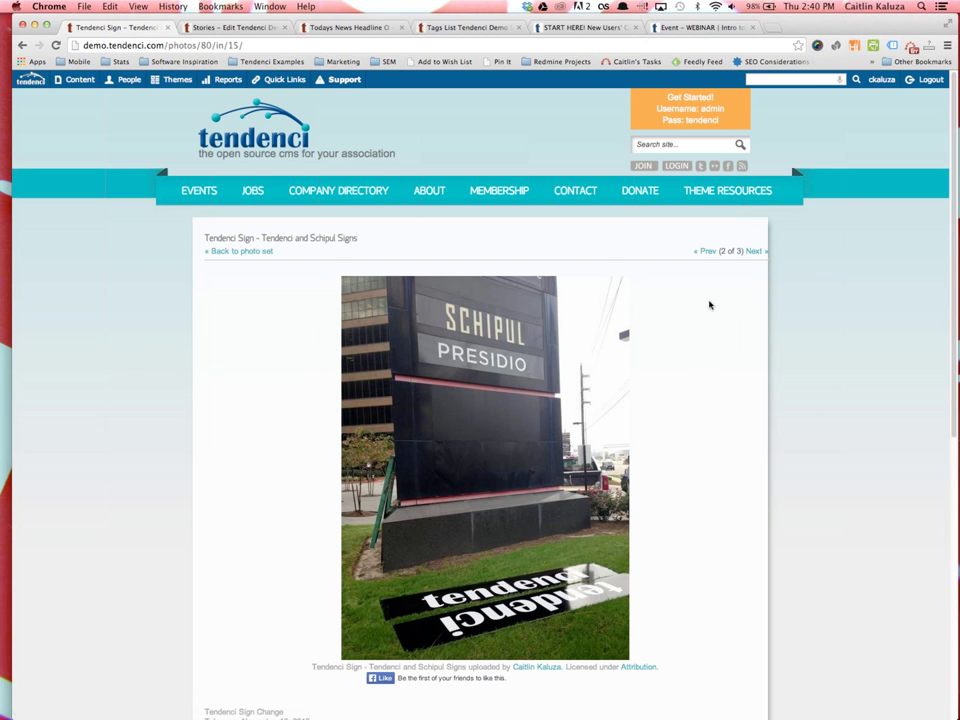
scroll(690, 450, "down", 5)
left_click(735, 518)
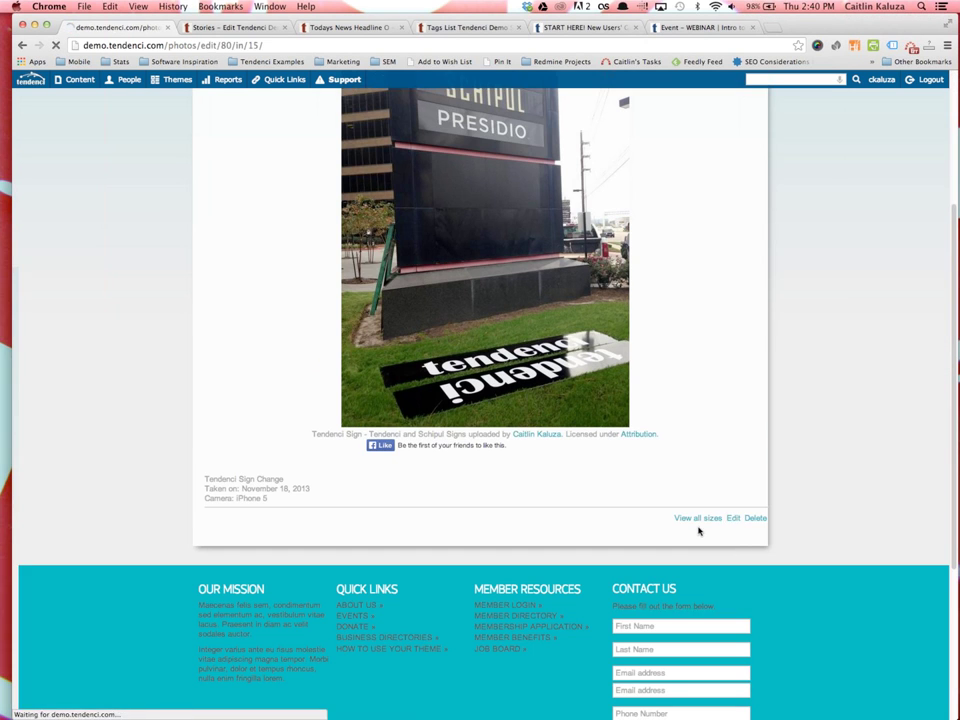
scroll(375, 516, "down", 5)
scroll(298, 437, "up", 3)
scroll(150, 300, "down", 1)
left_click(22, 45)
scroll(293, 396, "up", 5)
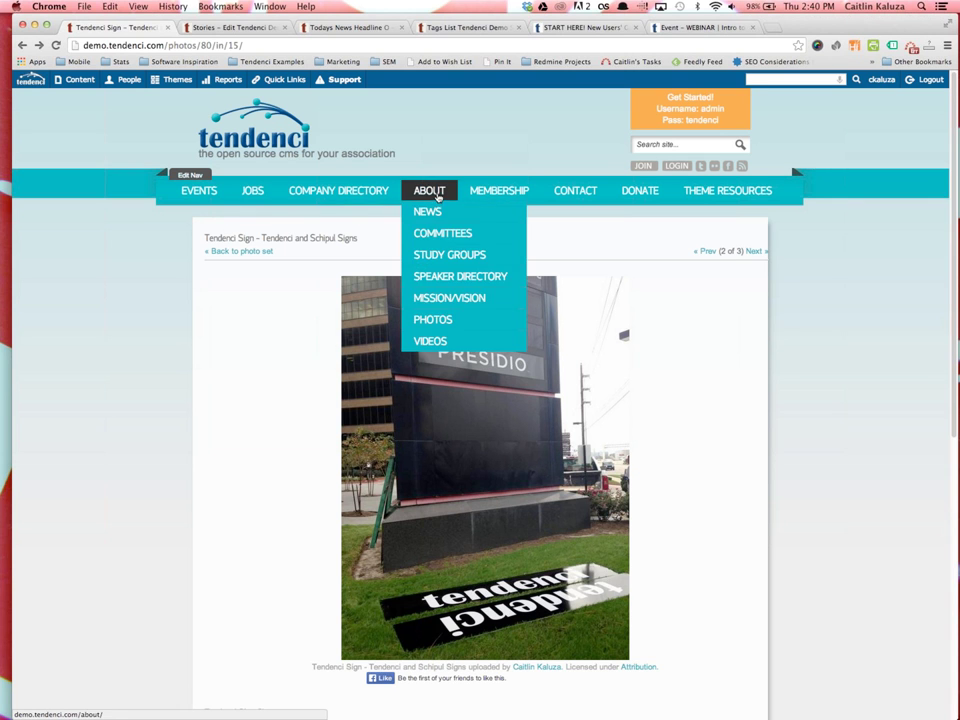
mouse_move(424, 199)
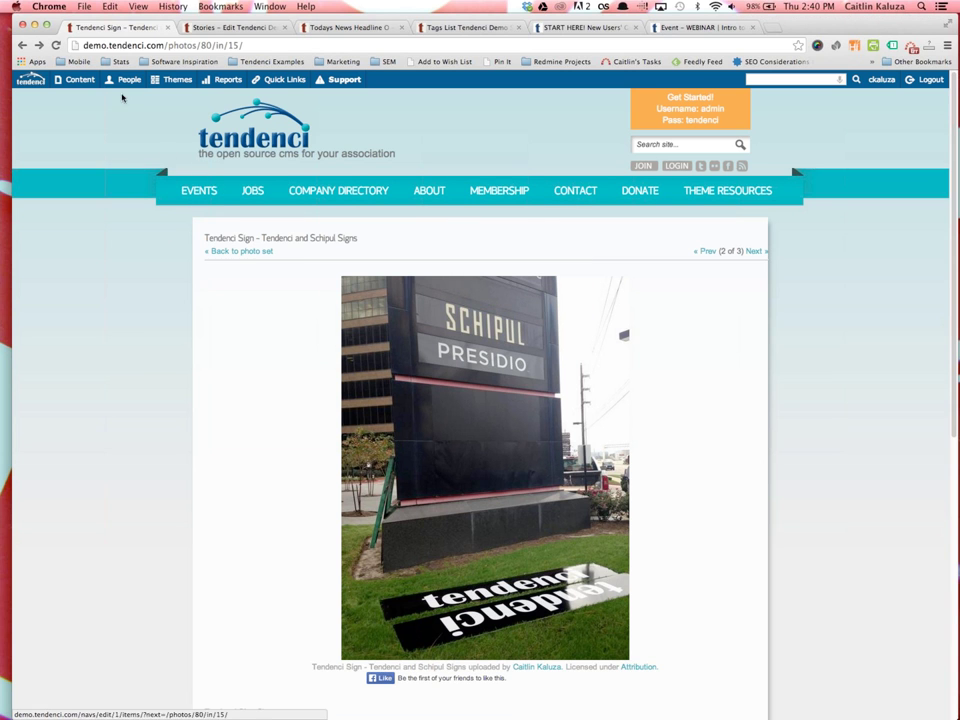
Load the videos/ page and open the video titled 'Video'
left_click_drag(170, 45, 727, 88)
type("videos/")
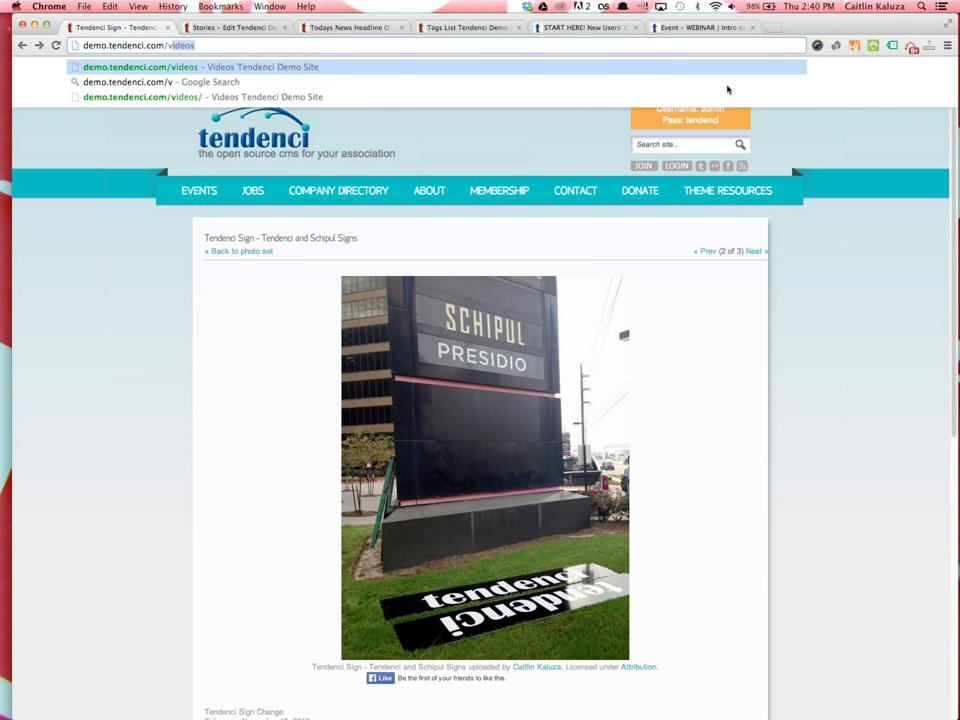
key("Return")
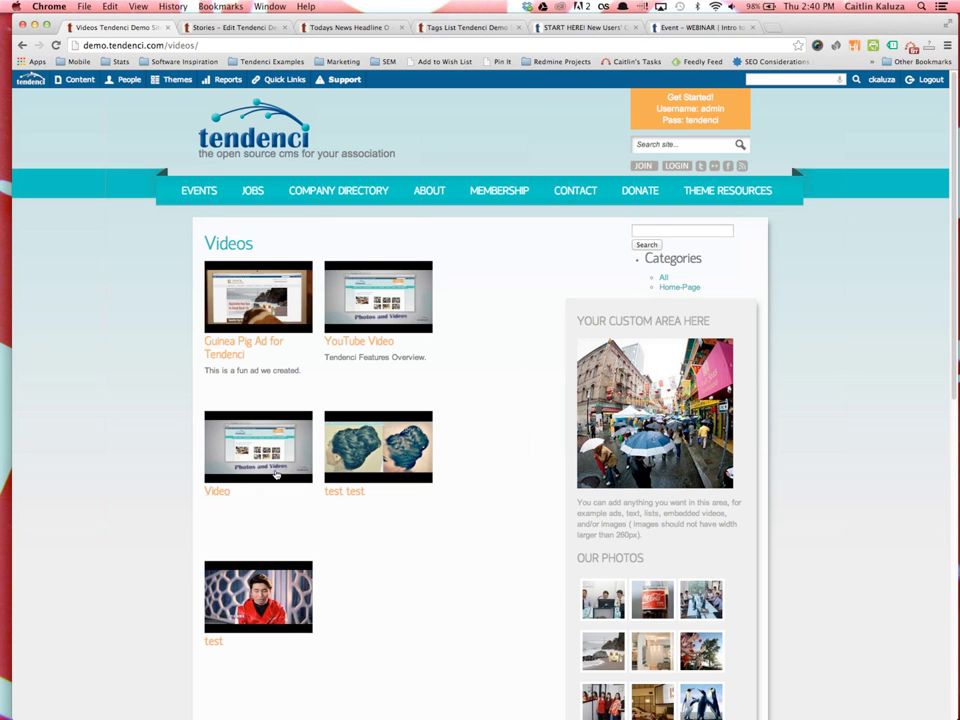
left_click(217, 491)
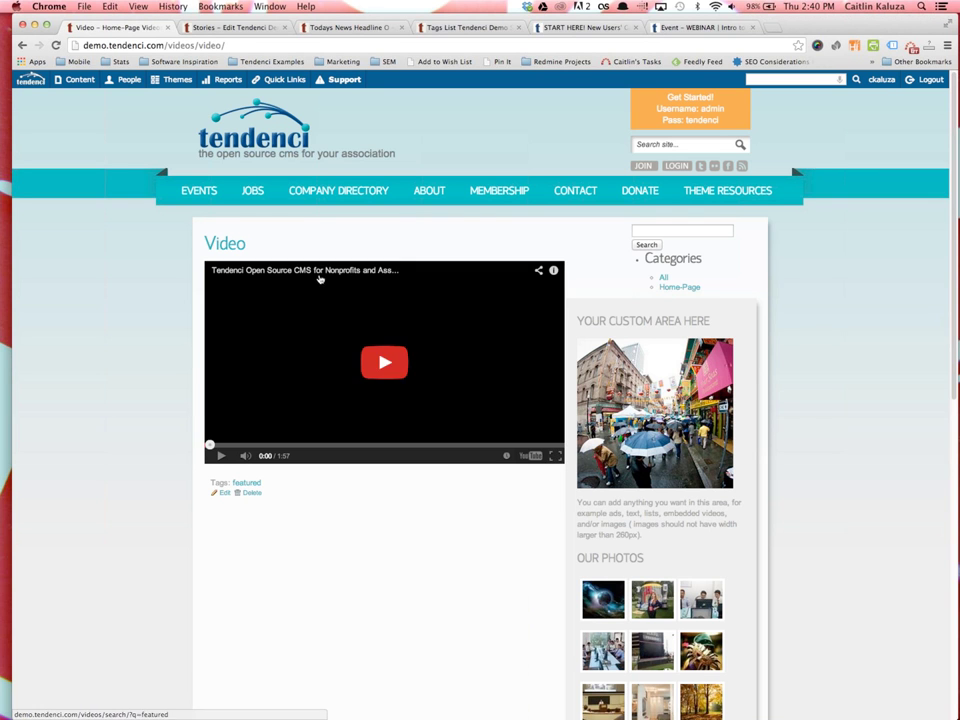
left_click(22, 45)
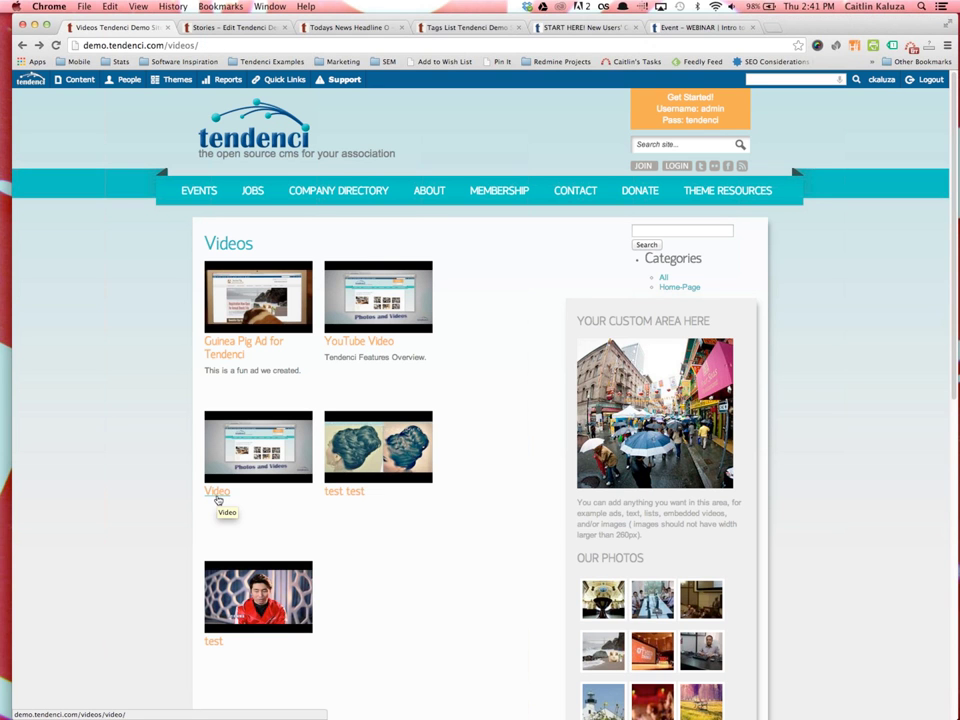
left_click(217, 496)
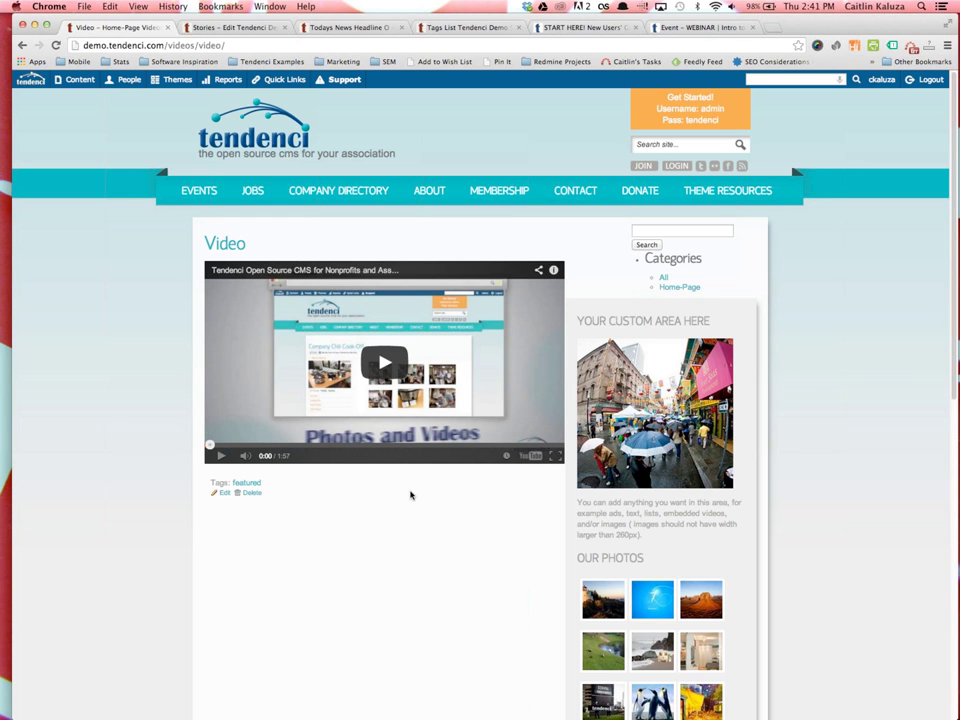
key("ctrl+t")
Open the Via Colori 2013 album on facebook.com/tendenci and follow its tendenci.com set link
type("facebook.co")
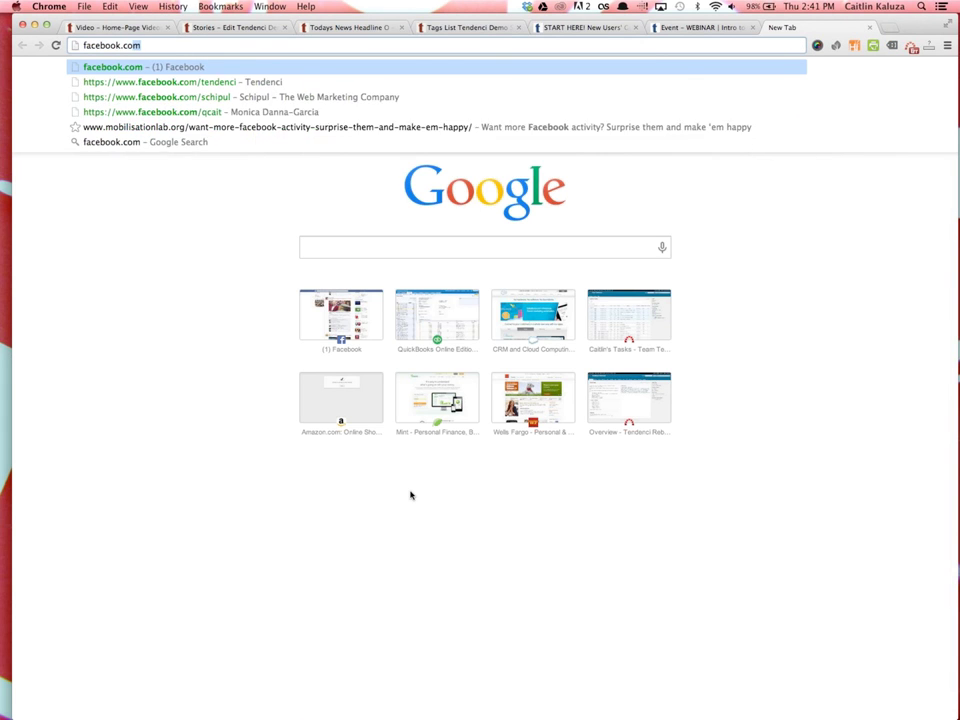
type("m/tenden")
key("Return")
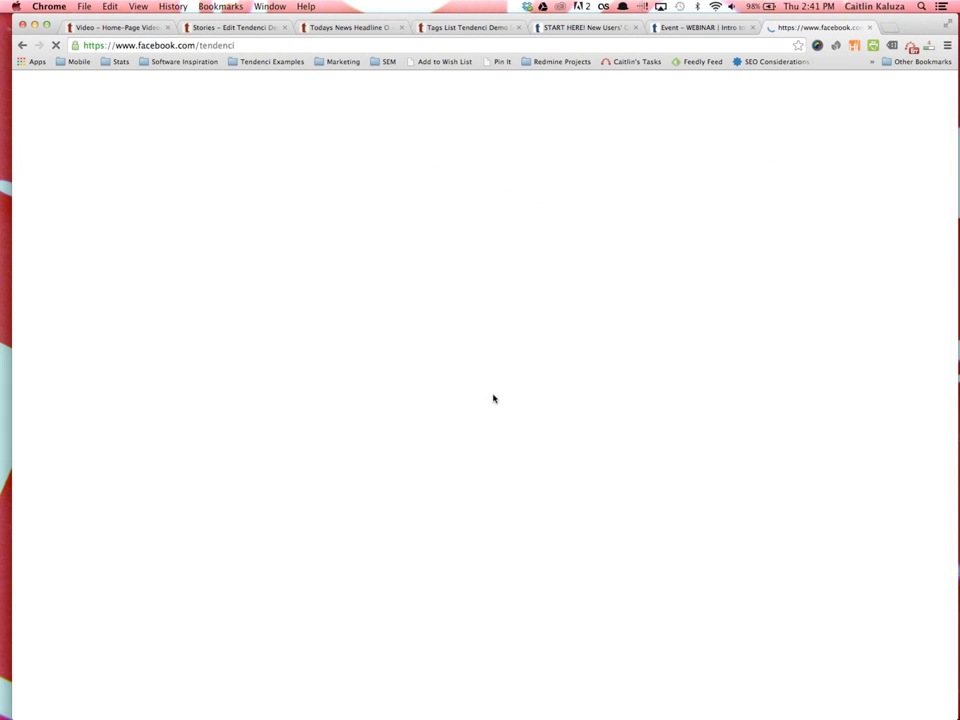
scroll(445, 600, "down", 1)
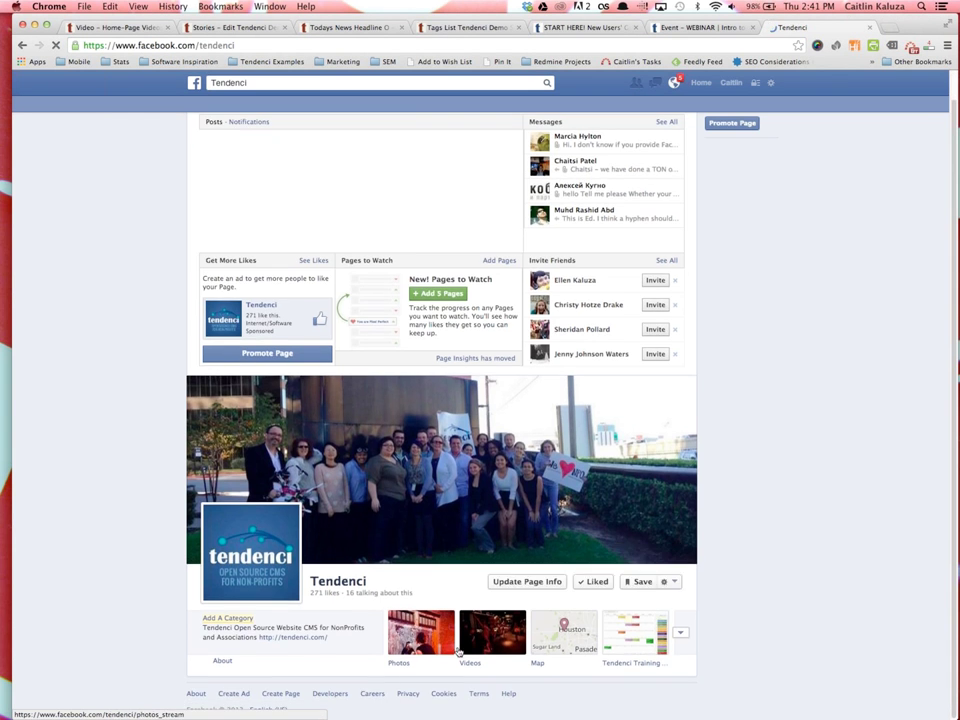
left_click(408, 665)
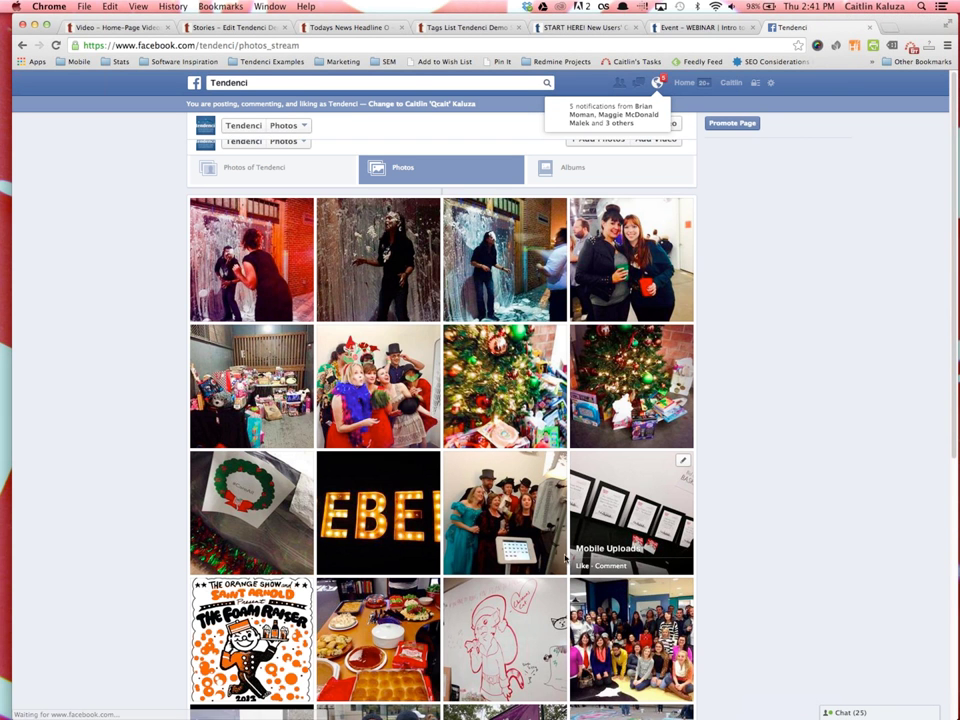
scroll(547, 553, "down", 5)
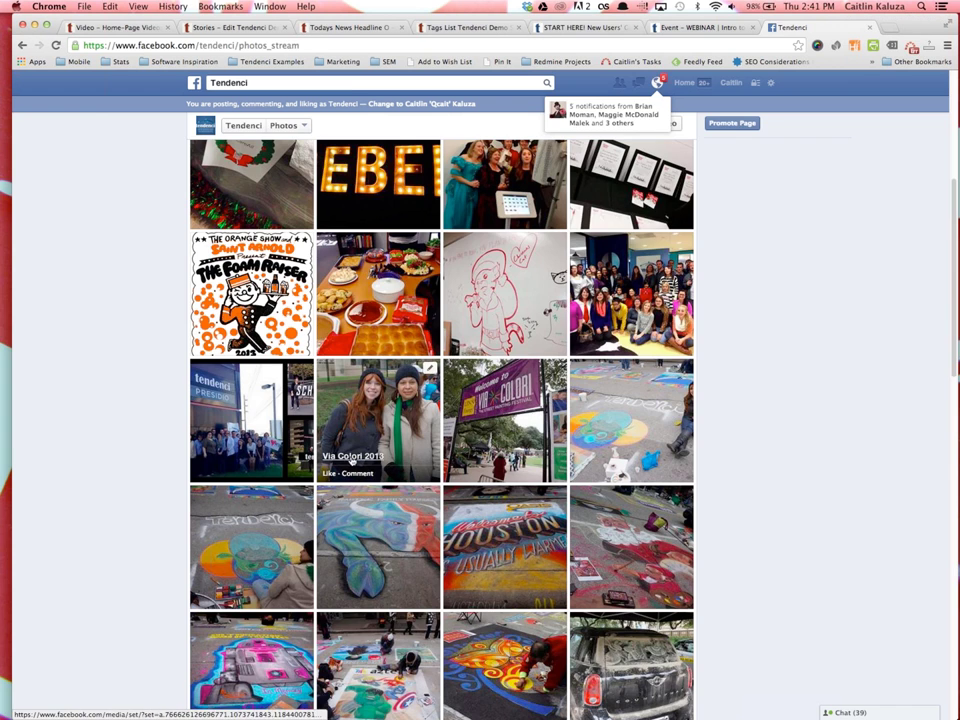
left_click(352, 461)
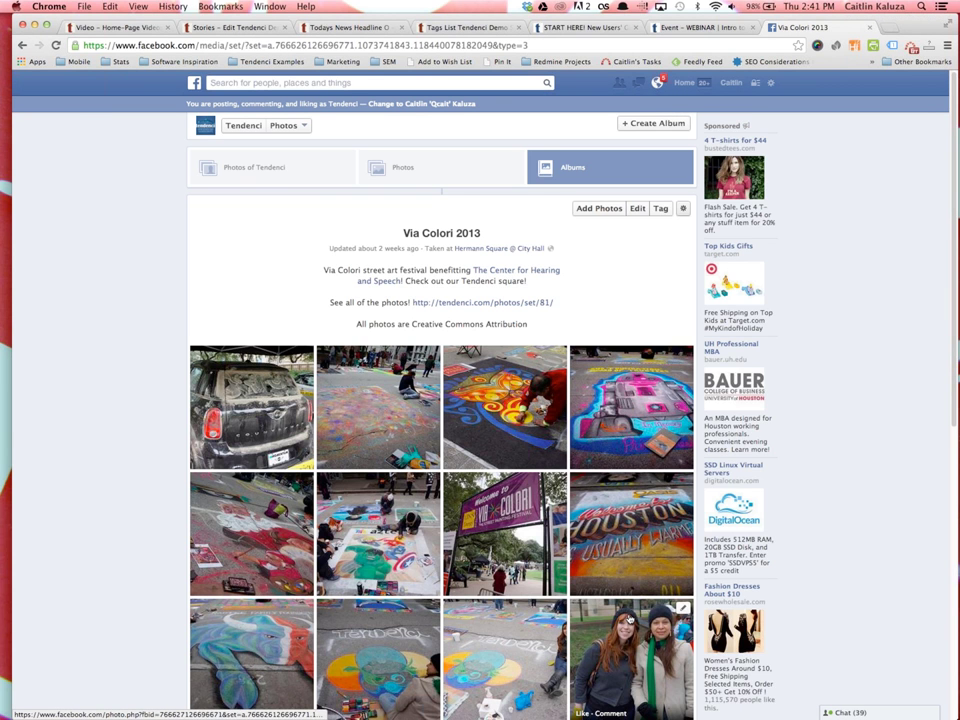
scroll(570, 460, "down", 2)
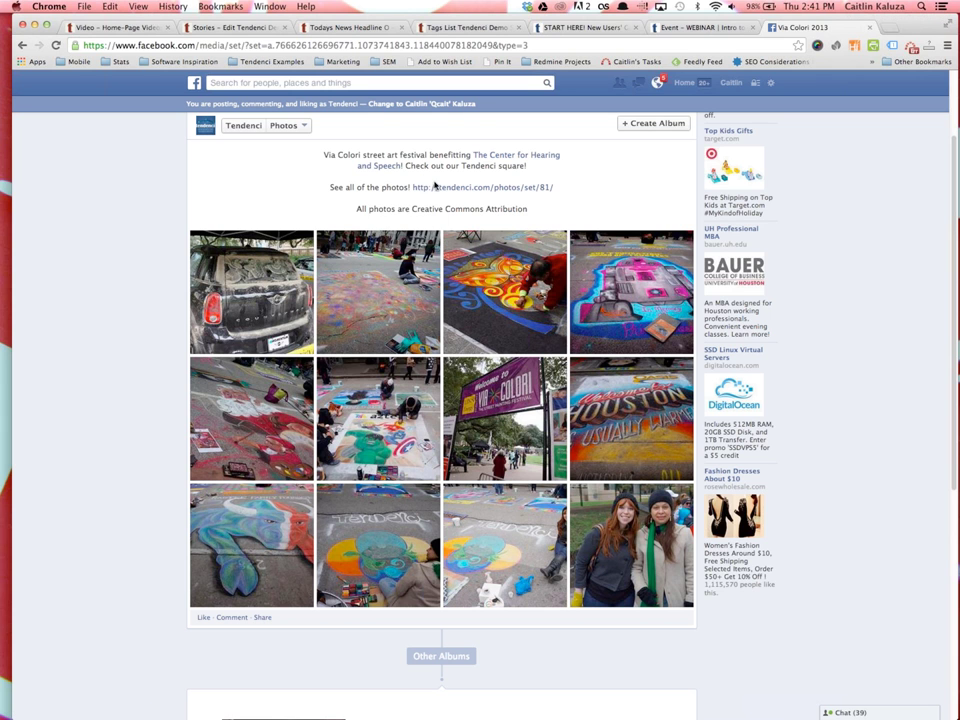
left_click(457, 188)
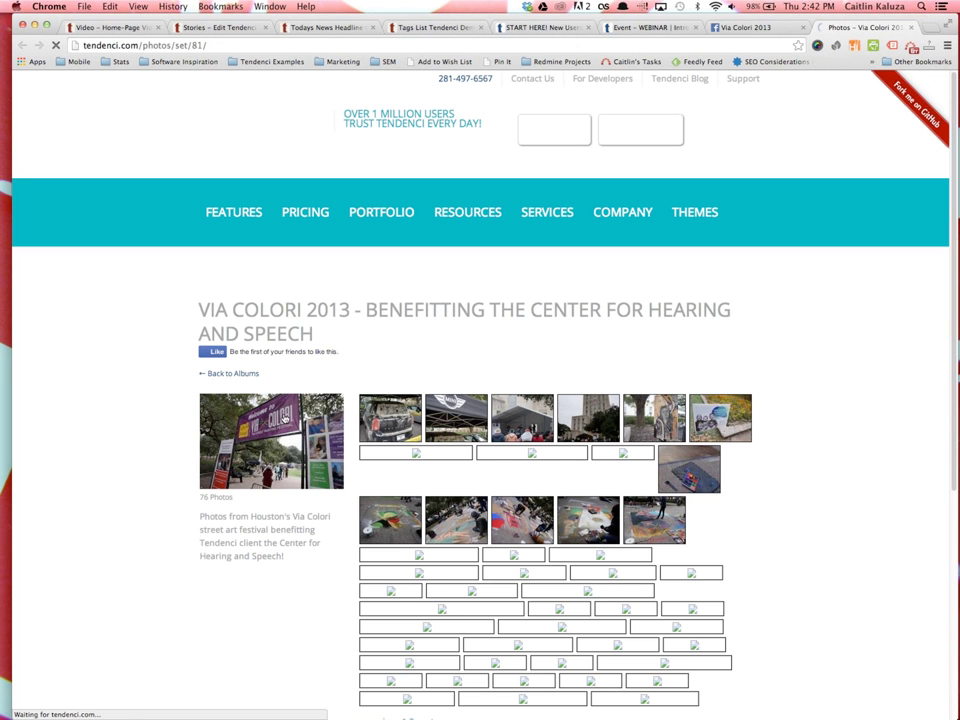
Open a Via Colori photo, jump to photo 1 of 76, and return to the Video tab
scroll(505, 485, "down", 5)
scroll(349, 471, "up", 5)
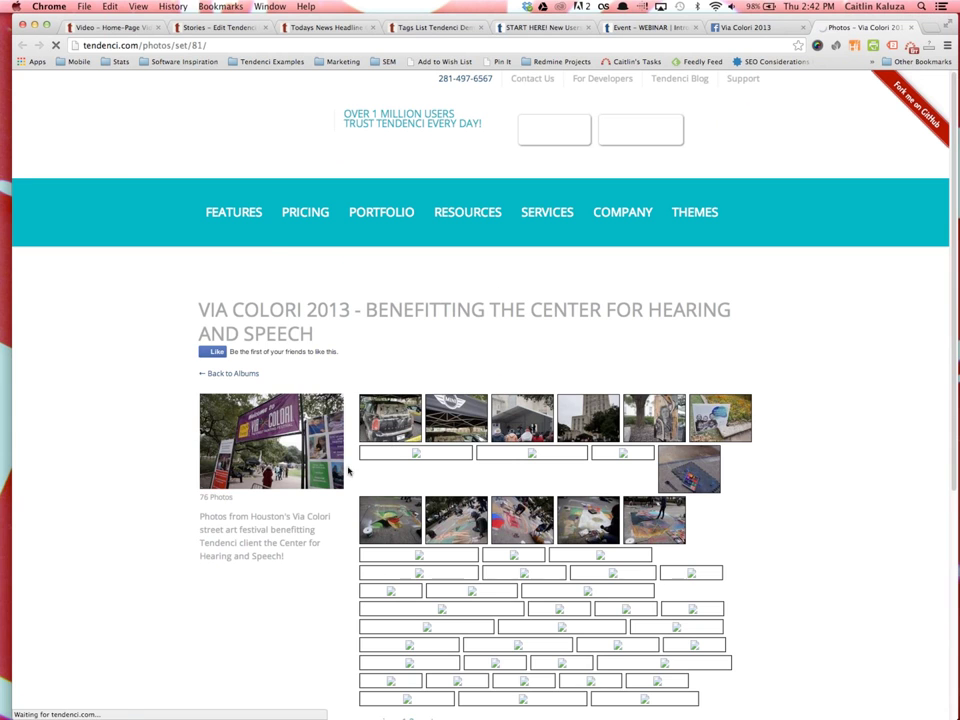
left_click(388, 568)
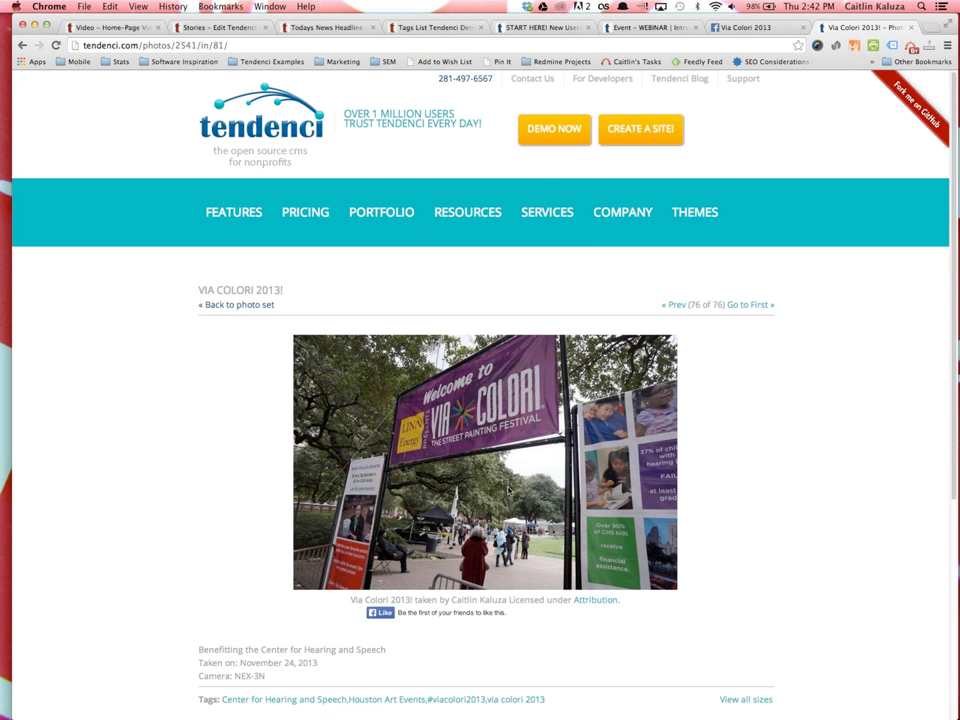
left_click(755, 307)
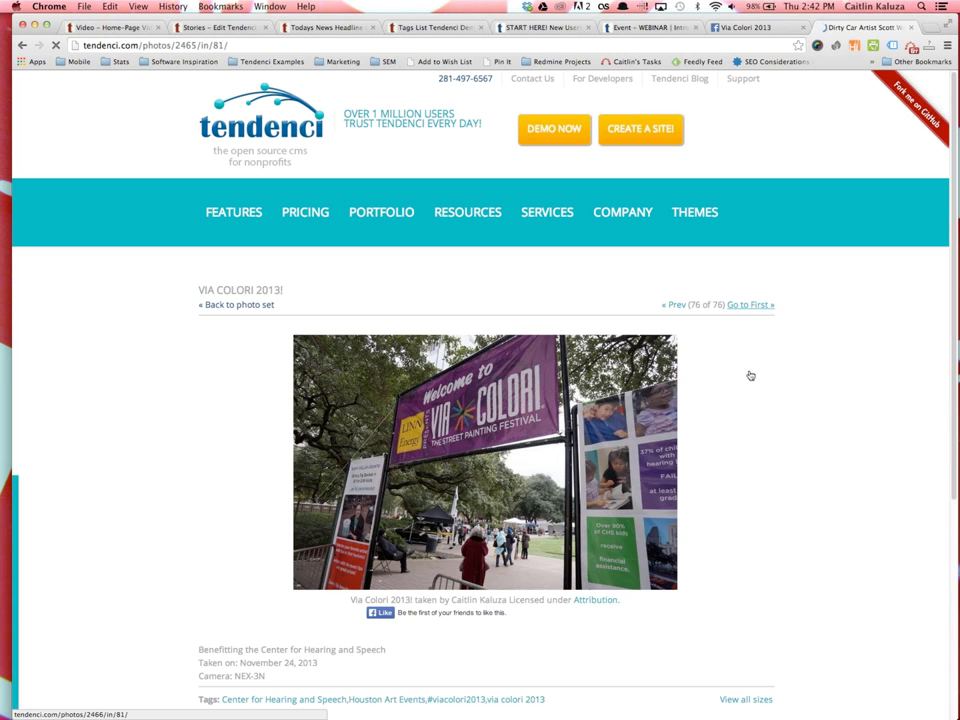
left_click(100, 27)
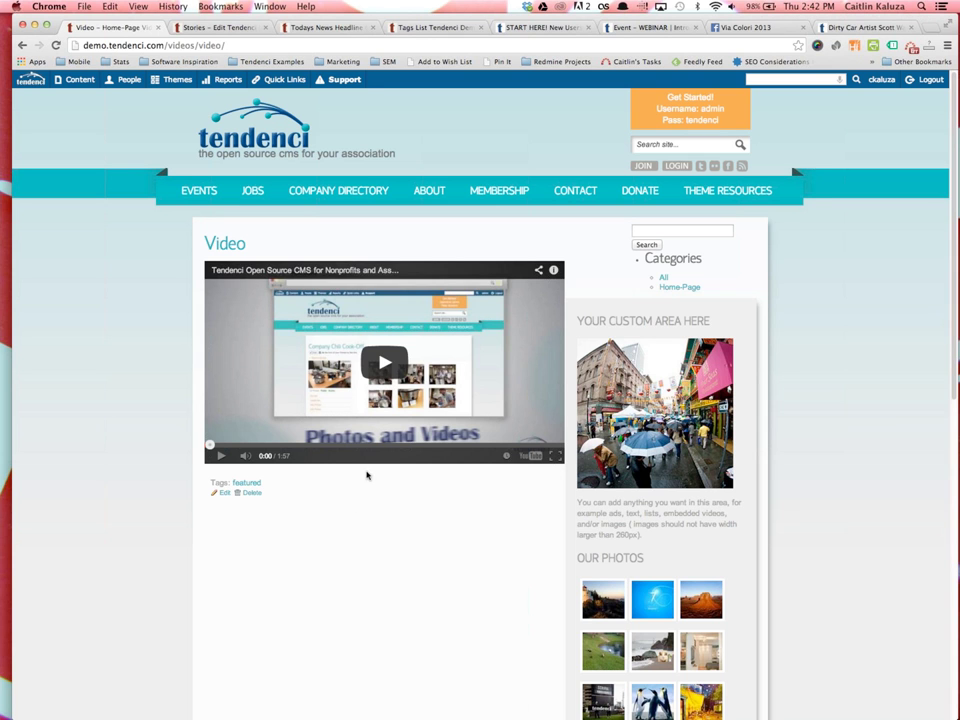
Add a video titled Video Example in the home-page category, then switch tabs for its link
mouse_move(60, 76)
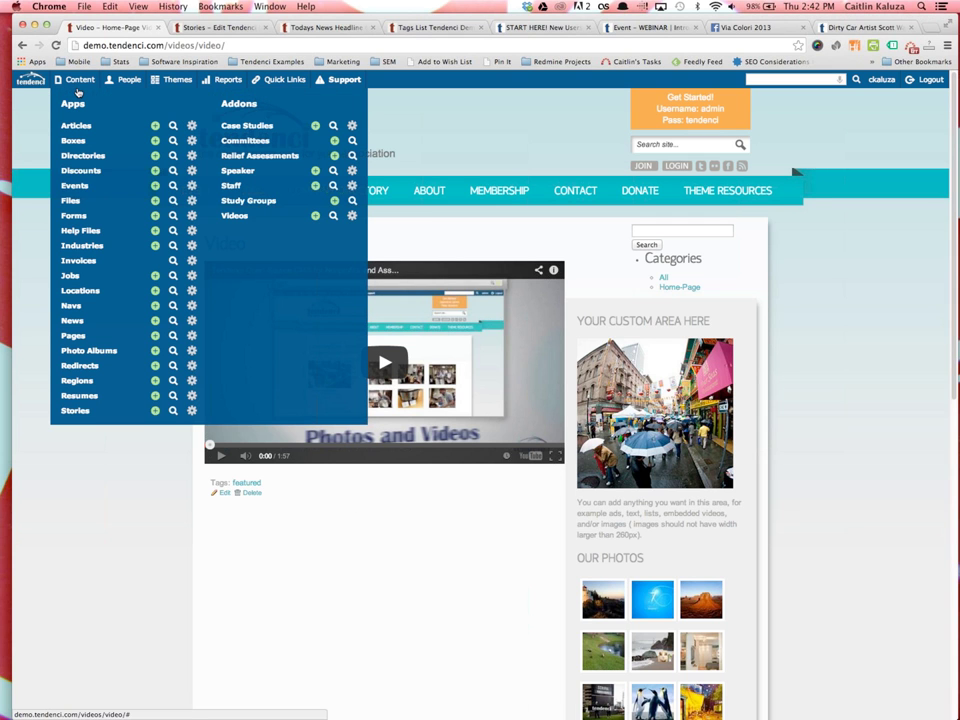
left_click(316, 216)
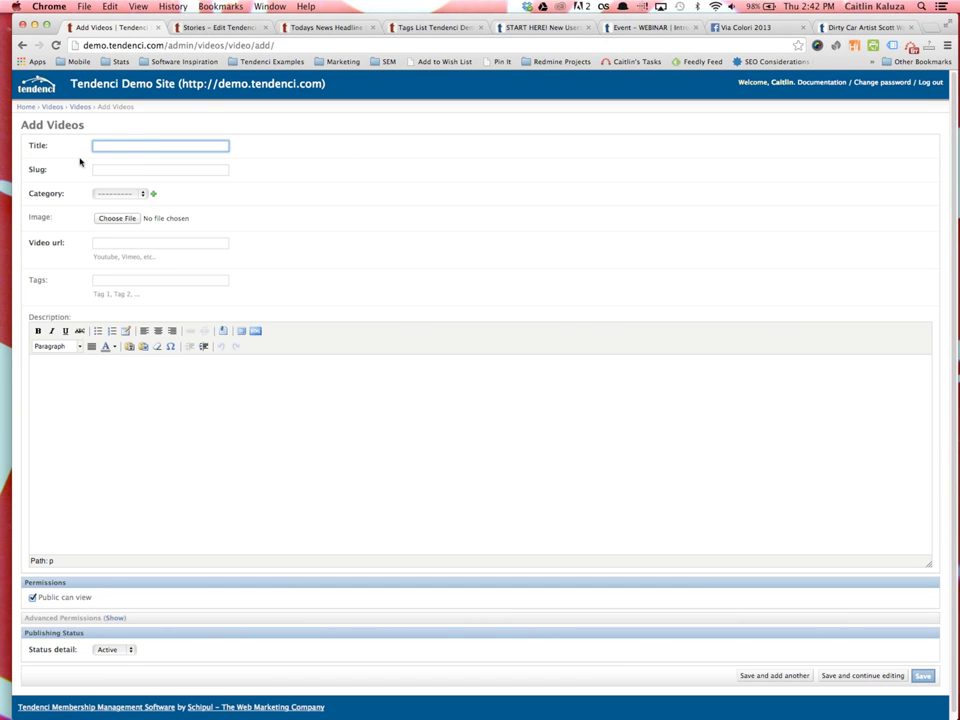
type("V")
type("Eca")
type("mple")
key("Tab")
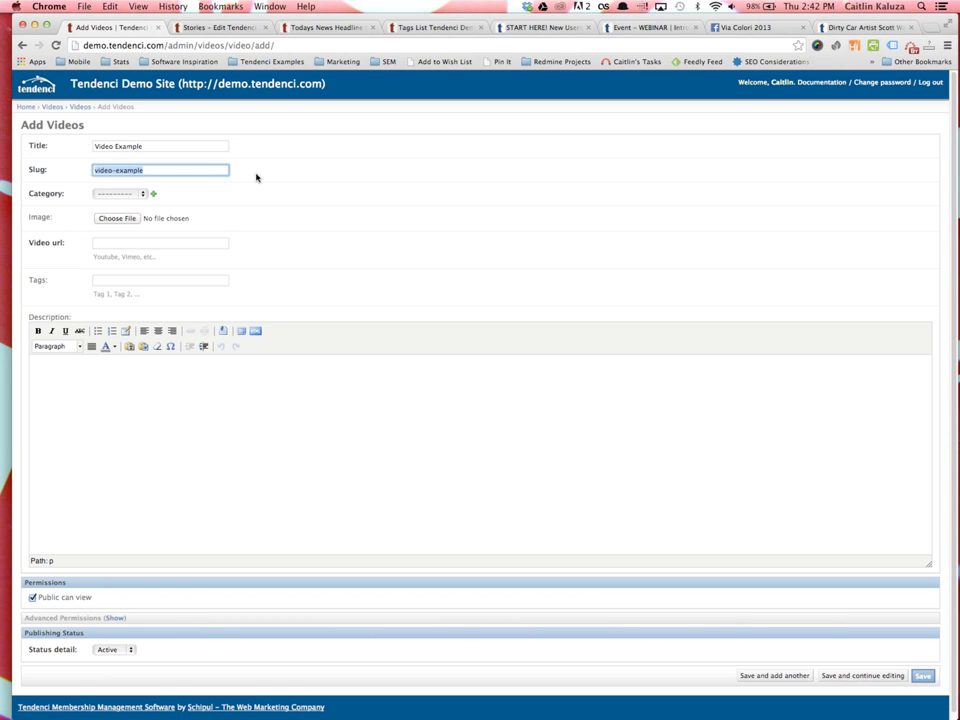
left_click(118, 193)
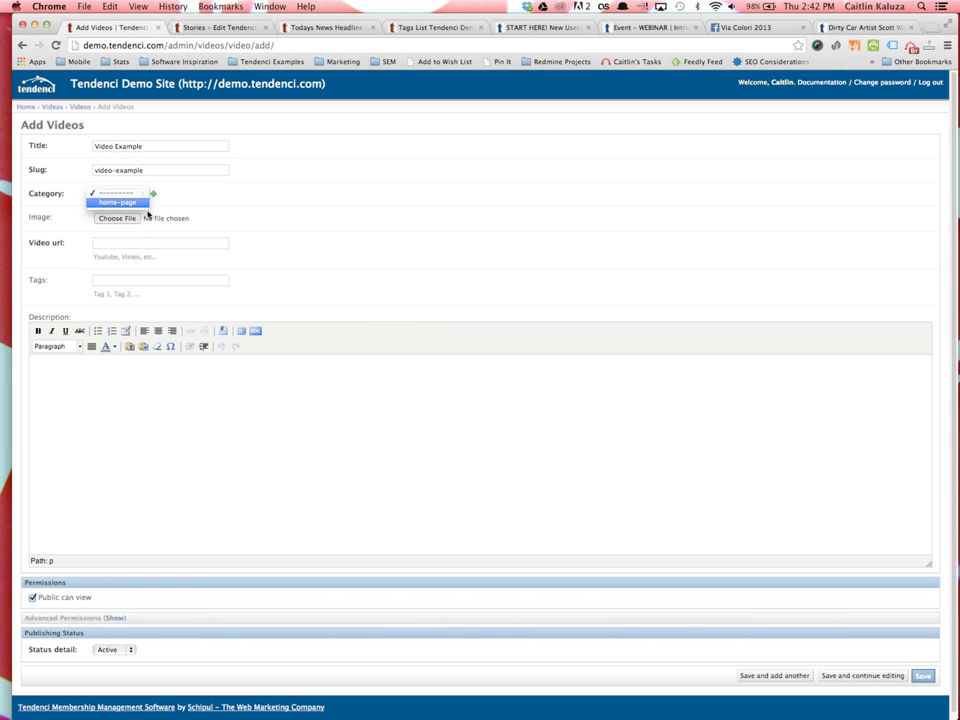
left_click(148, 204)
left_click(120, 244)
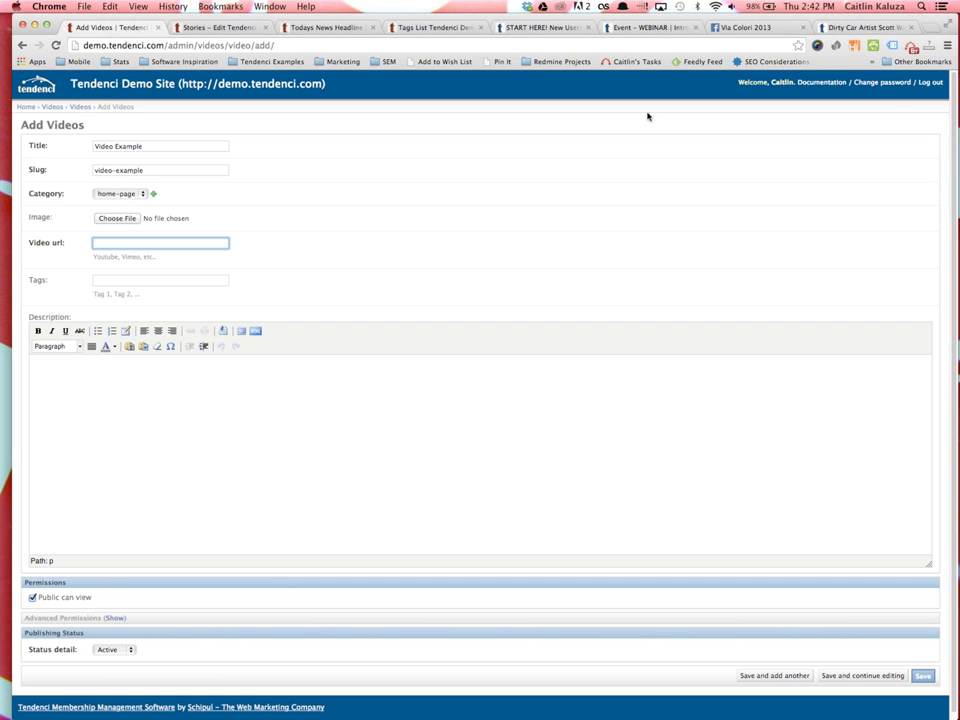
key("super+9")
left_click(654, 50)
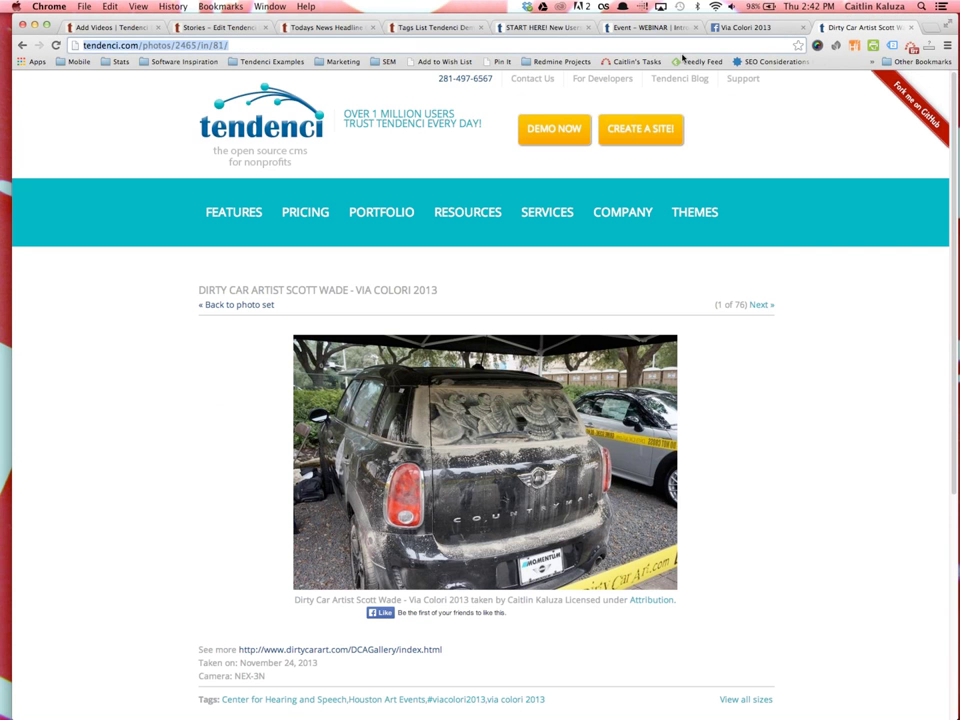
Load the TendenciCMS YouTube channel at youtube.com/tendencicms
type("youtube.com")
key("BackSpace")
type("/ten")
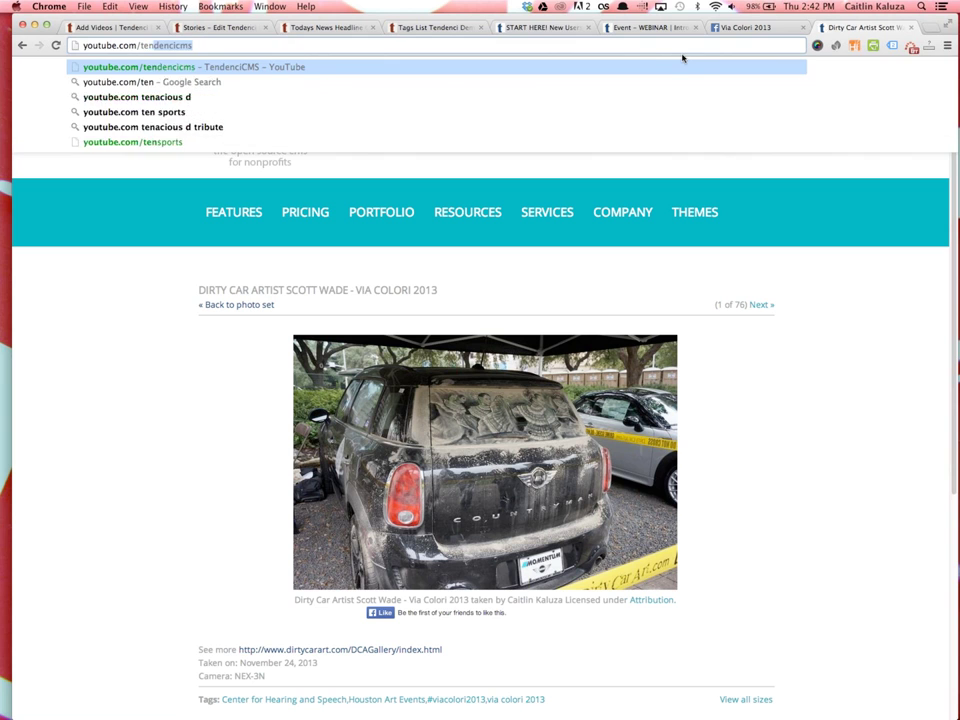
key("Return")
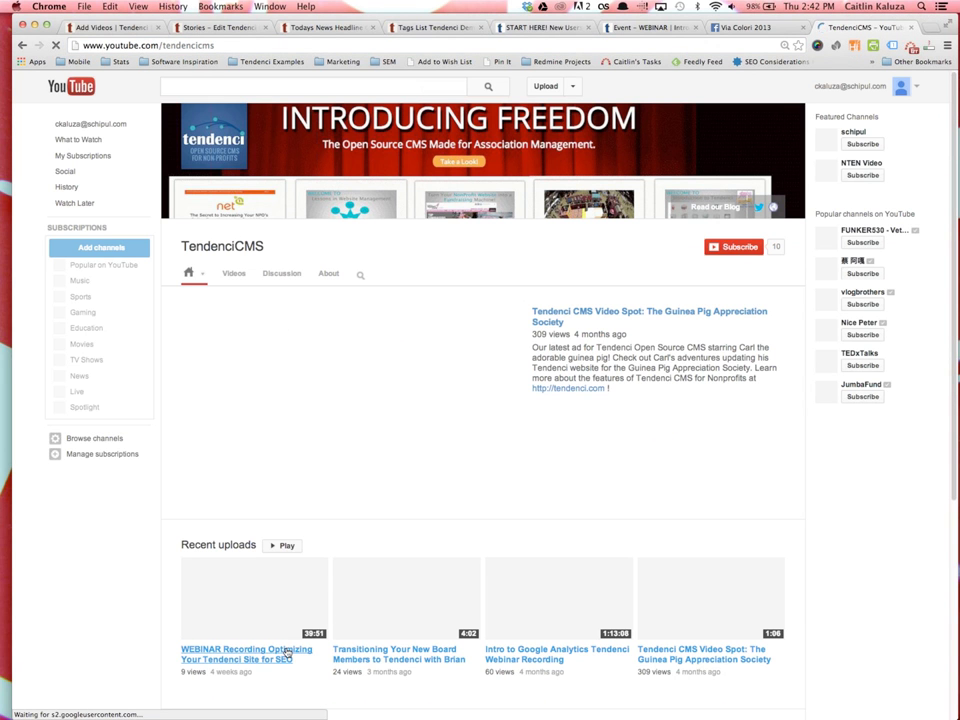
Open the 'Auditing Your Live Tendenci Website' video, pause it, and copy its URL
left_click(287, 653)
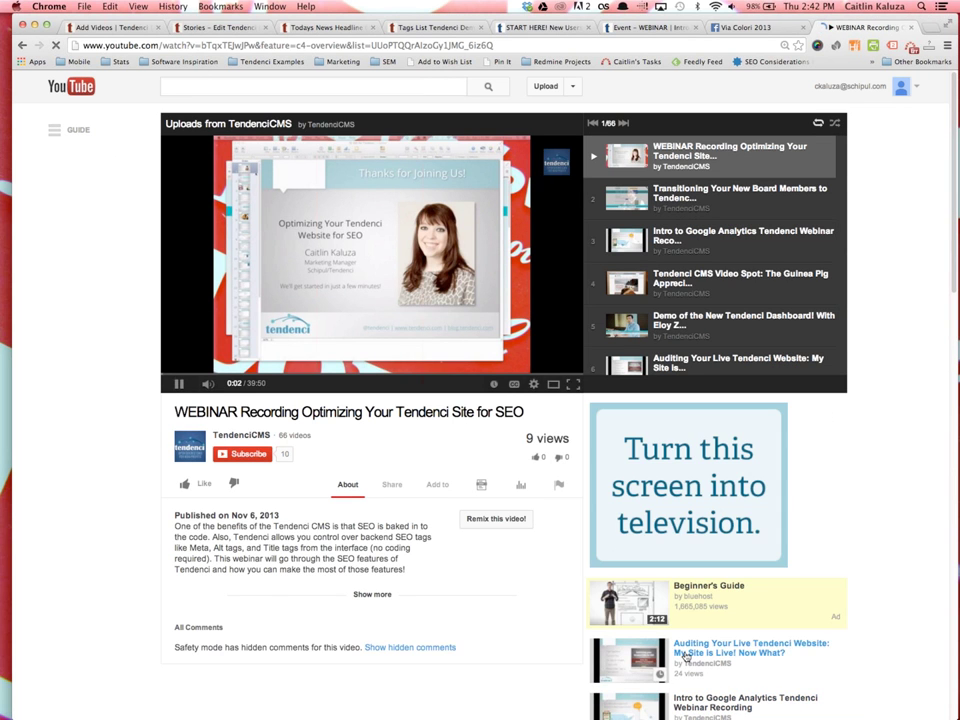
left_click(686, 655)
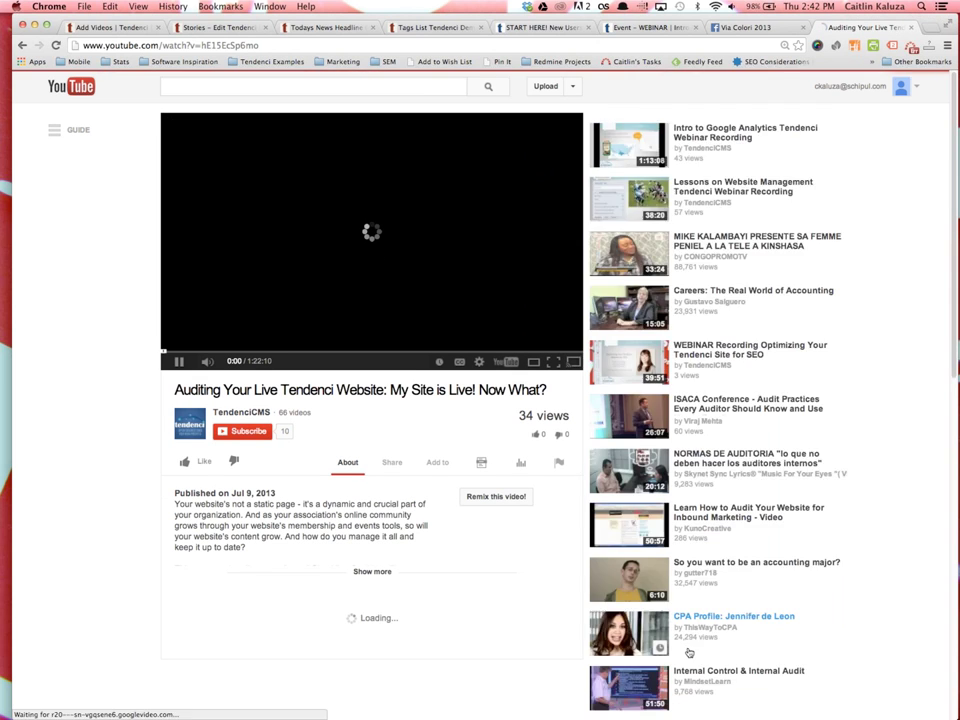
left_click(226, 48)
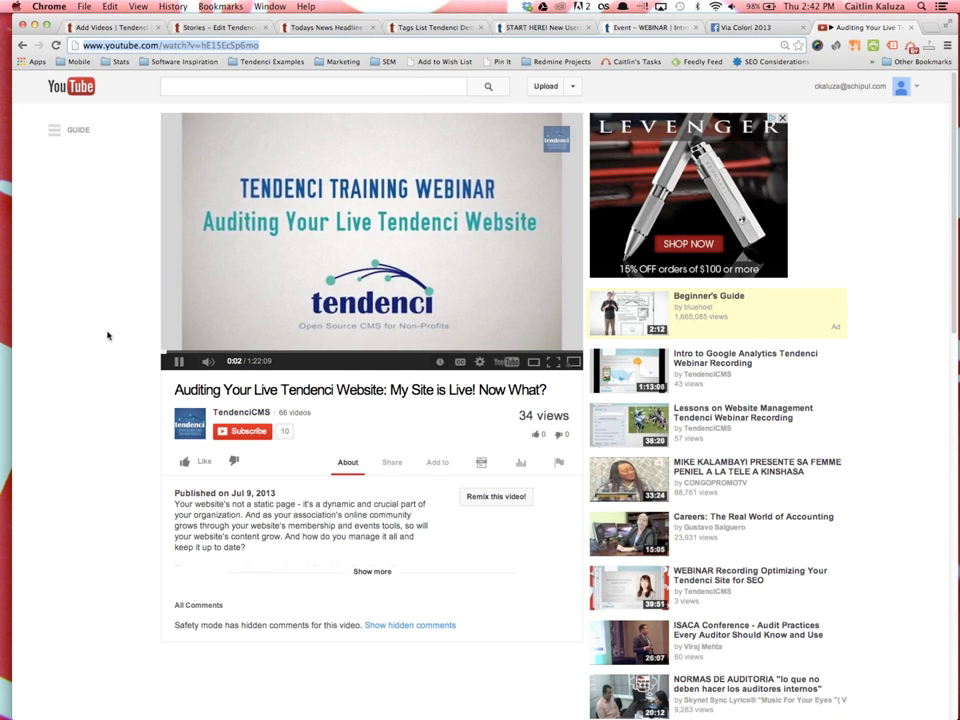
left_click(170, 366)
key("super+6")
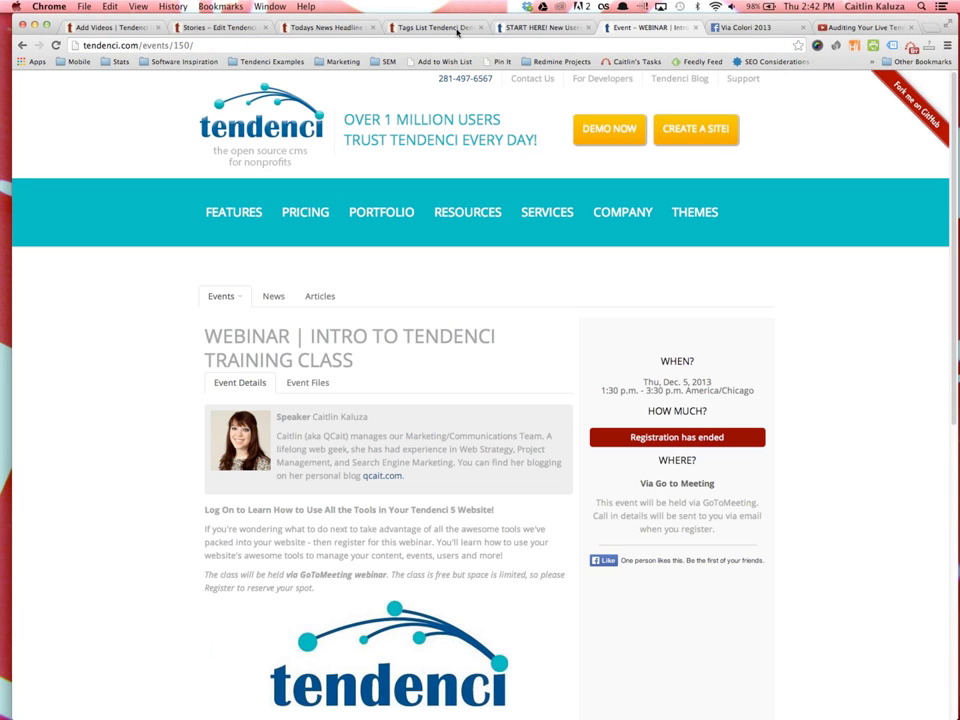
Save the pasted YouTube link as 'Video Example' with description 'Description content goes here.', then view it
left_click(110, 27)
type("http://www.youtube.com/watch?v=hE15EcSp6mo")
left_click(169, 281)
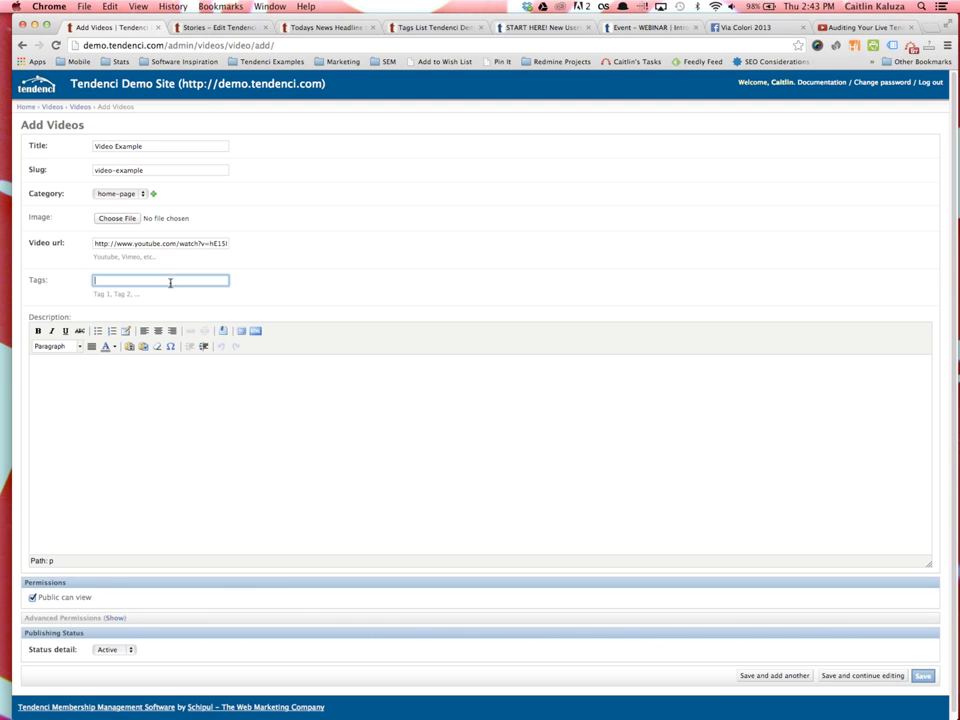
left_click(256, 410)
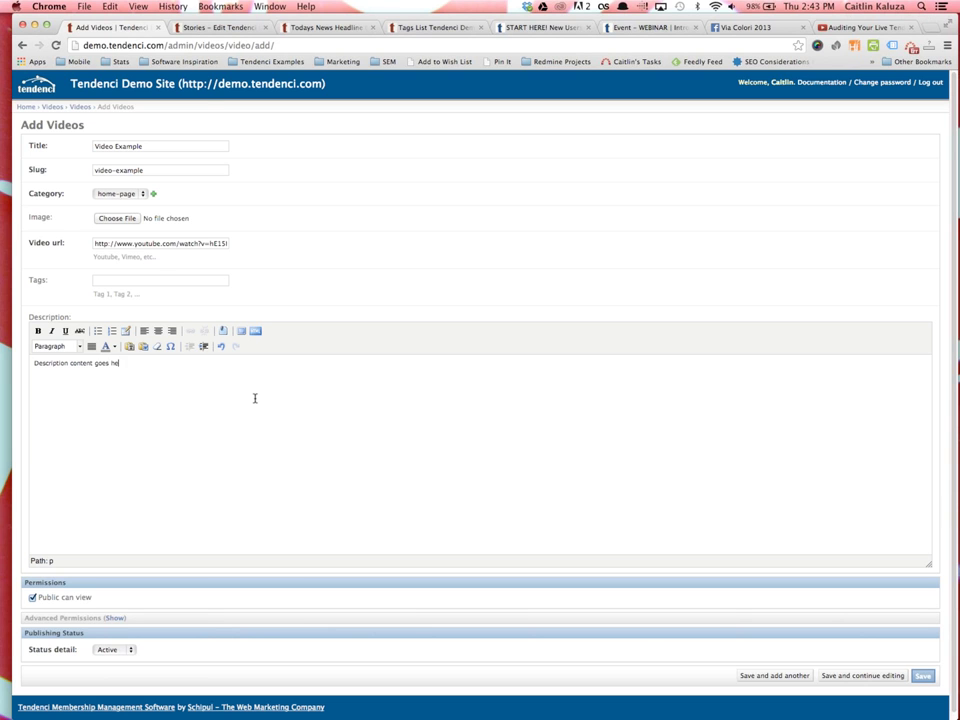
scroll(355, 390, "down", 1)
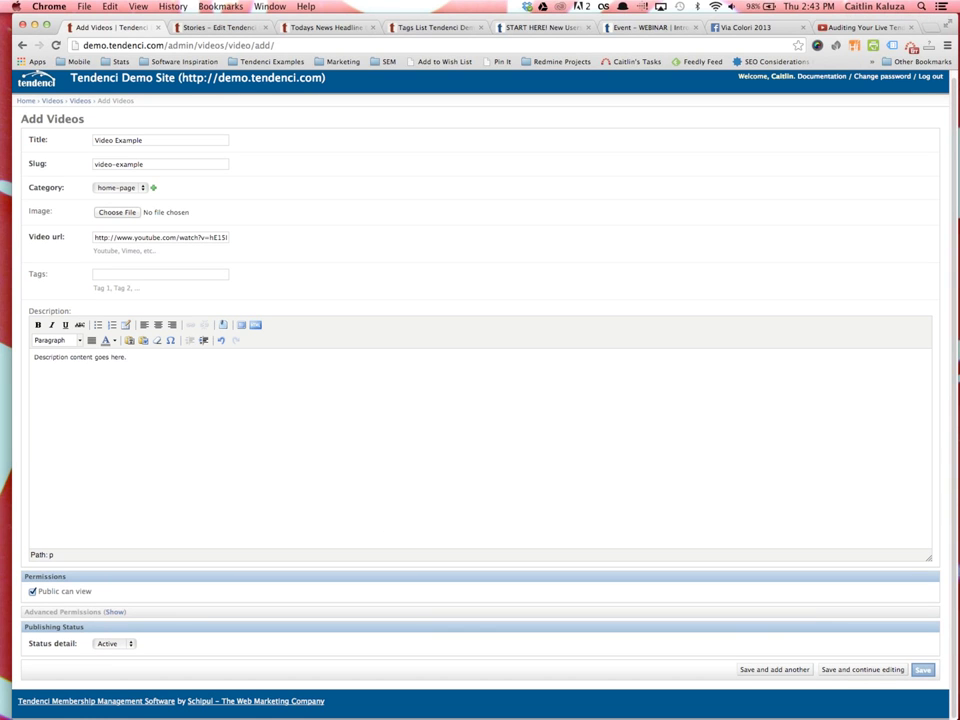
left_click(922, 670)
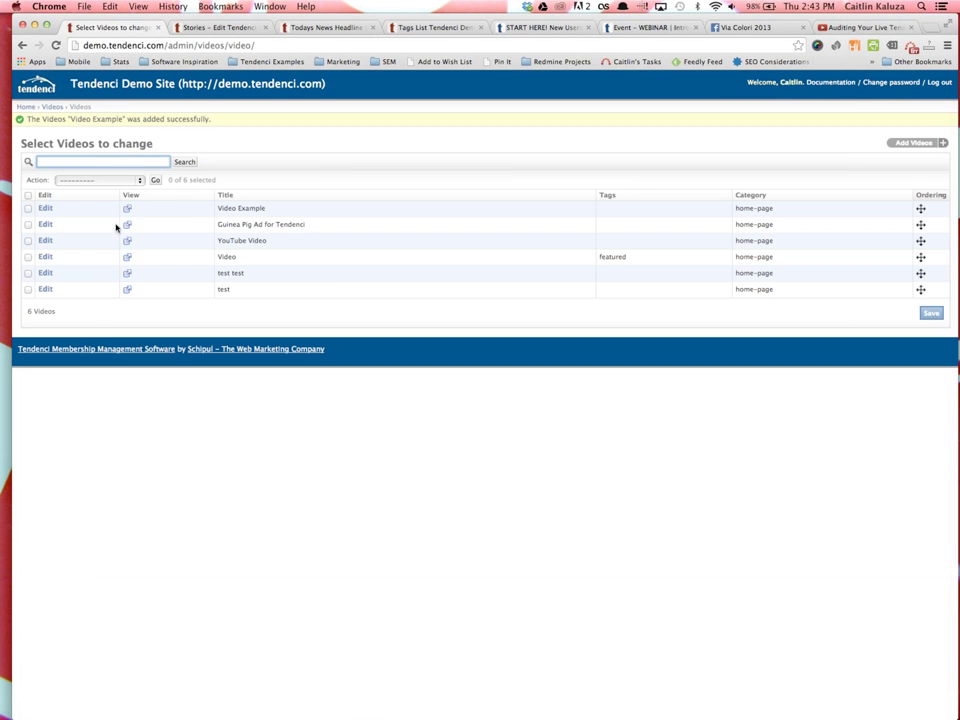
left_click(127, 209)
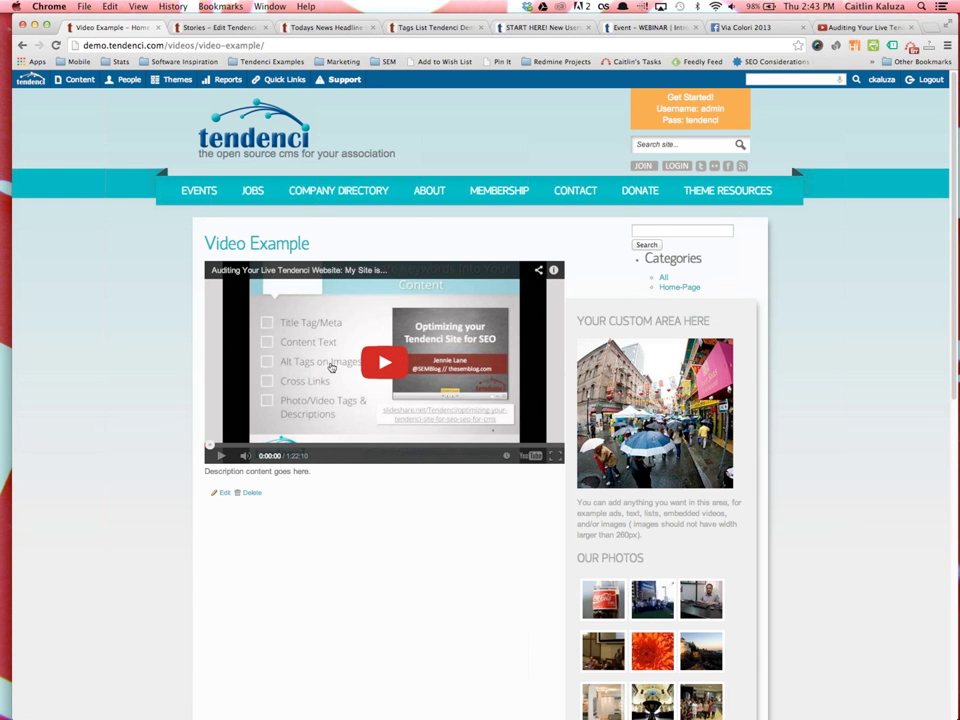
Find Video Example in the all-videos list and bring up its Change Videos form
left_click_drag(321, 480, 210, 236)
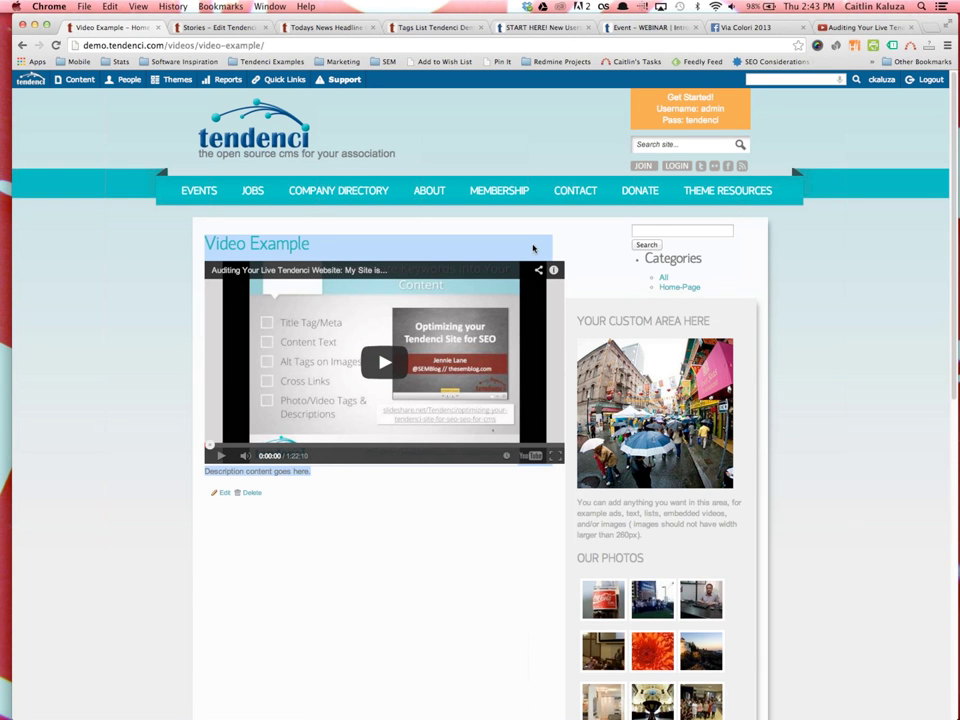
left_click(664, 278)
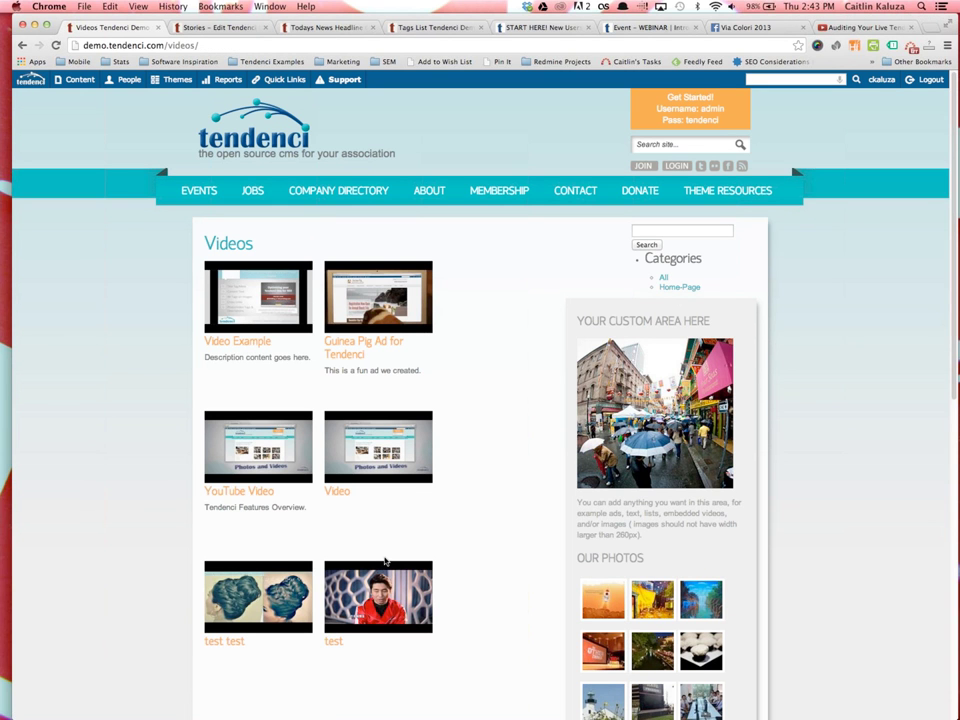
left_click(240, 341)
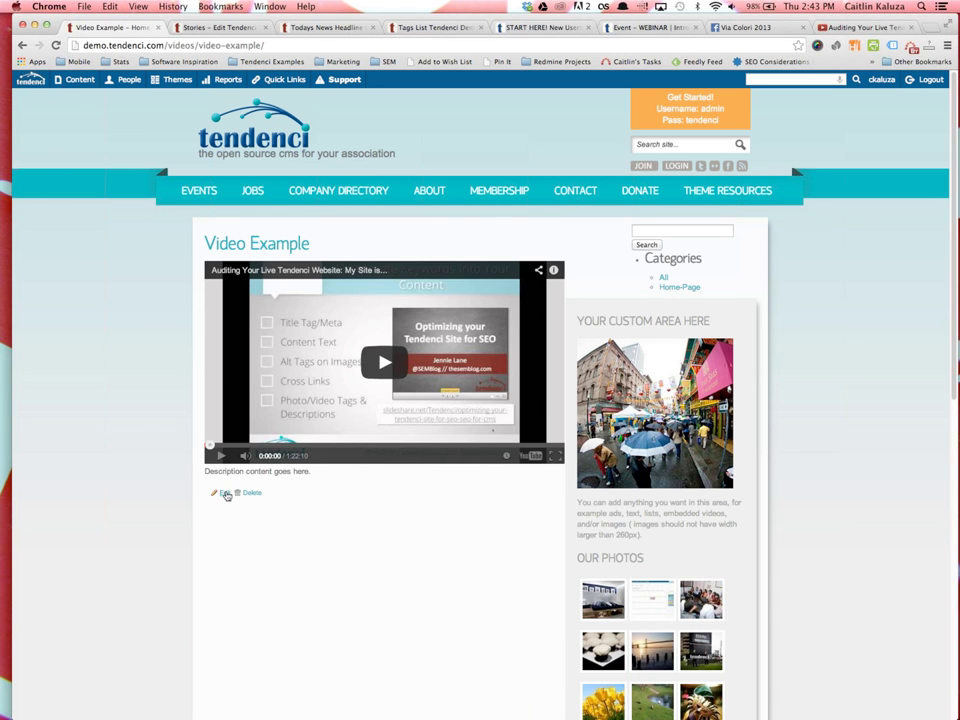
left_click(224, 493)
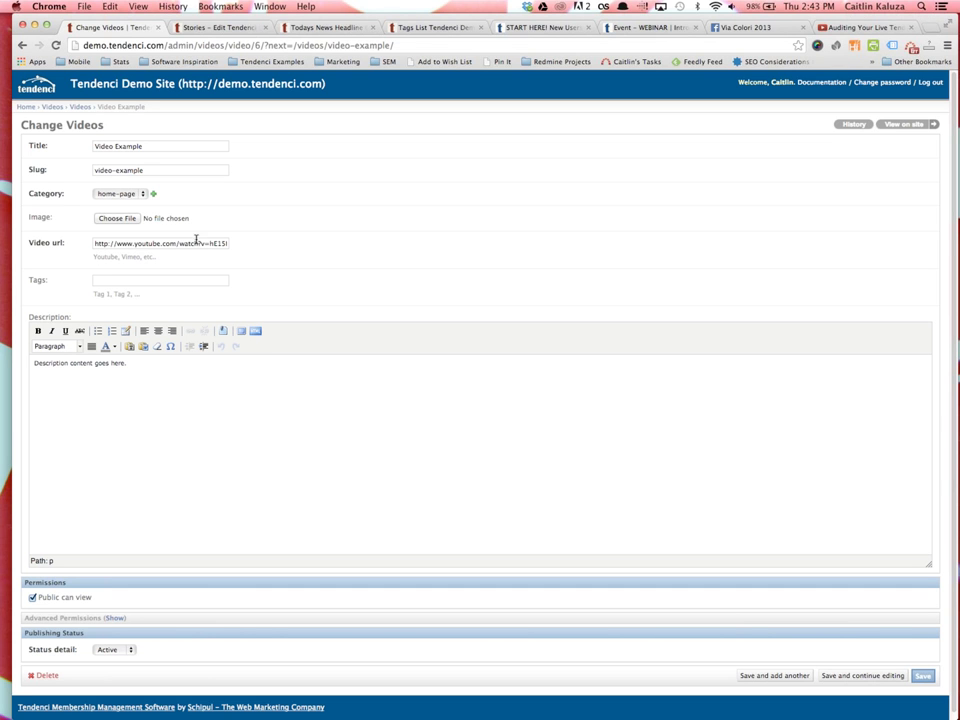
Copy the URL of the 'Driving Traffic with Paid Advertising' SlideShare deck, then return to Stories edit
key("ctrl+t")
type("slideshare.net/schipul")
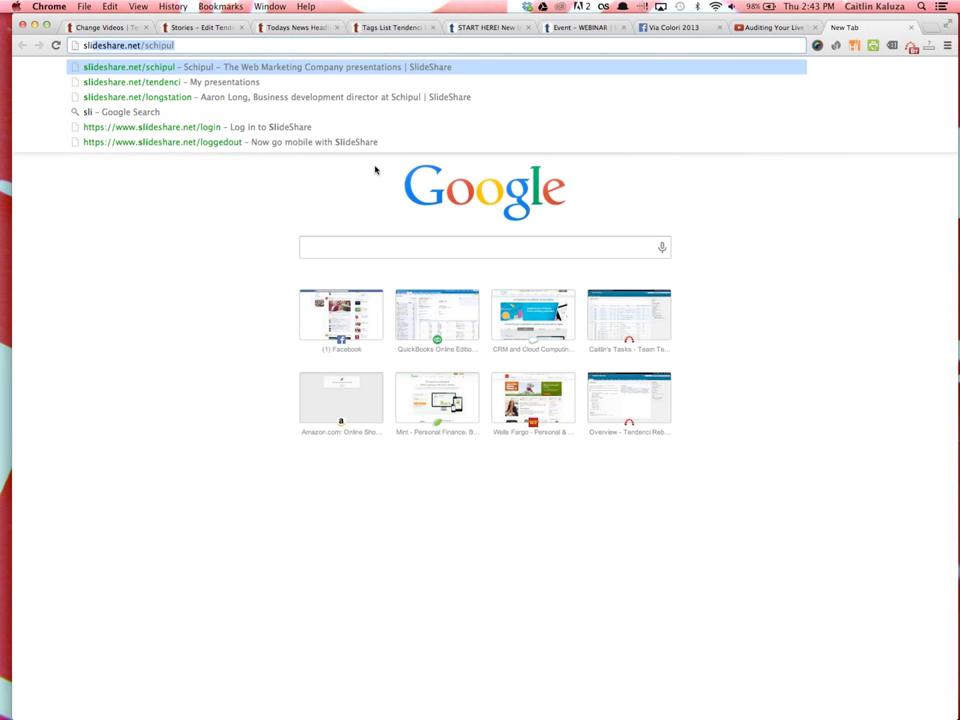
key("Return")
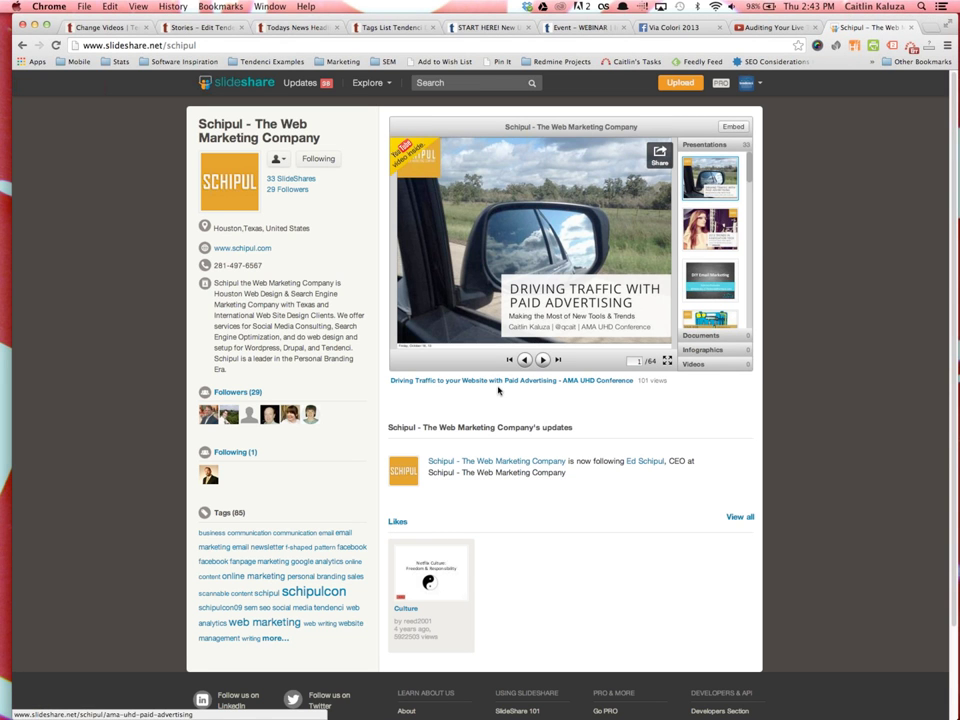
left_click(453, 382)
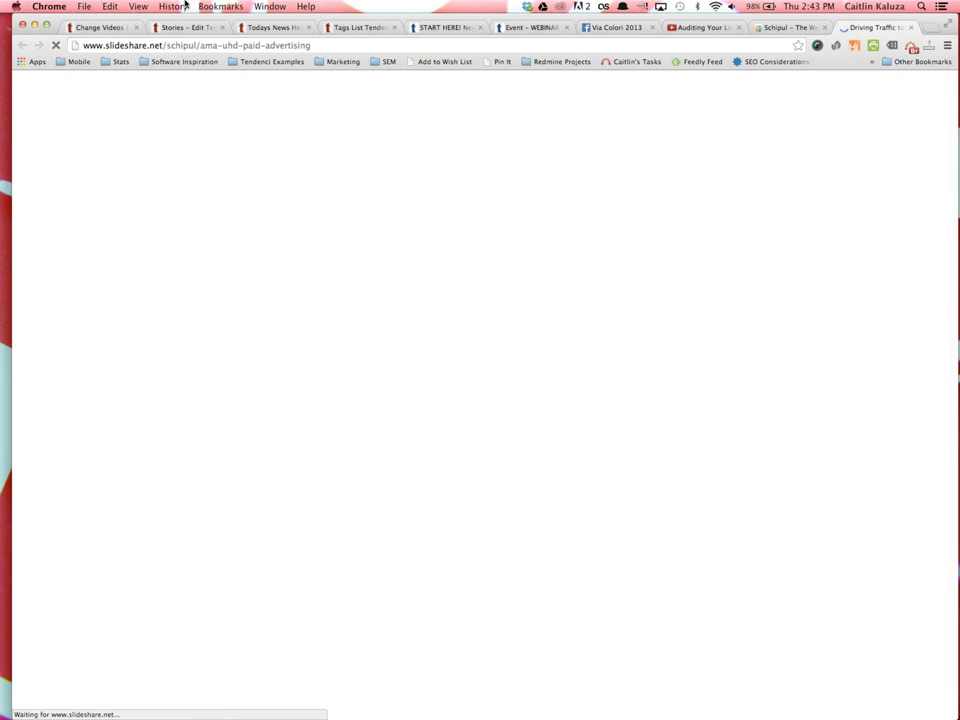
right_click(199, 45)
left_click(223, 64)
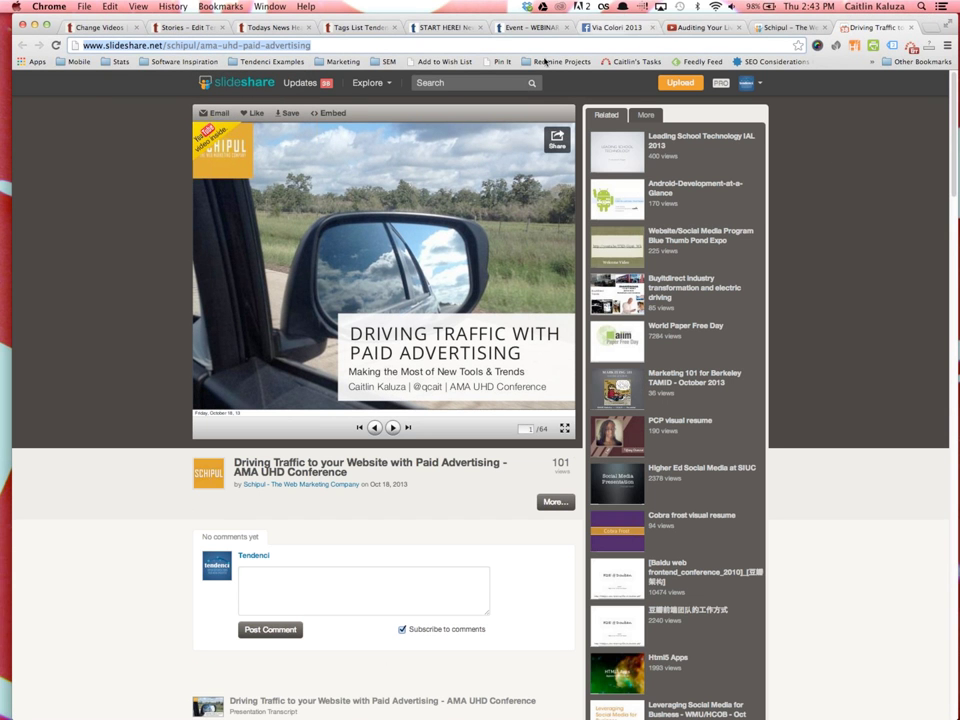
left_click(186, 28)
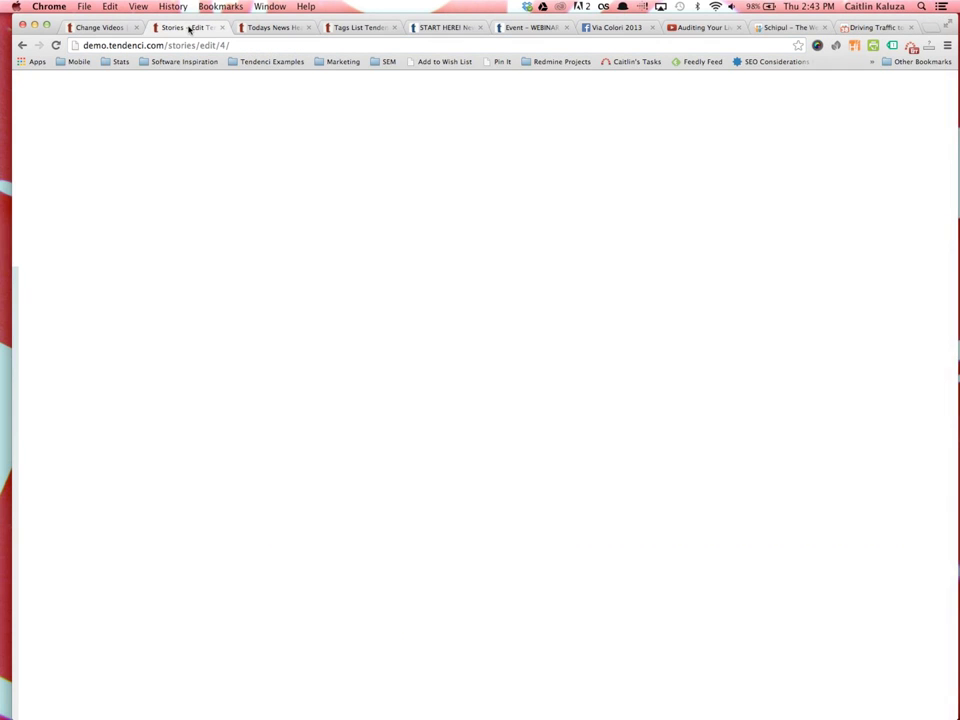
Resave the Video Example edit form without changes
left_click(90, 27)
scroll(246, 375, "down", 1)
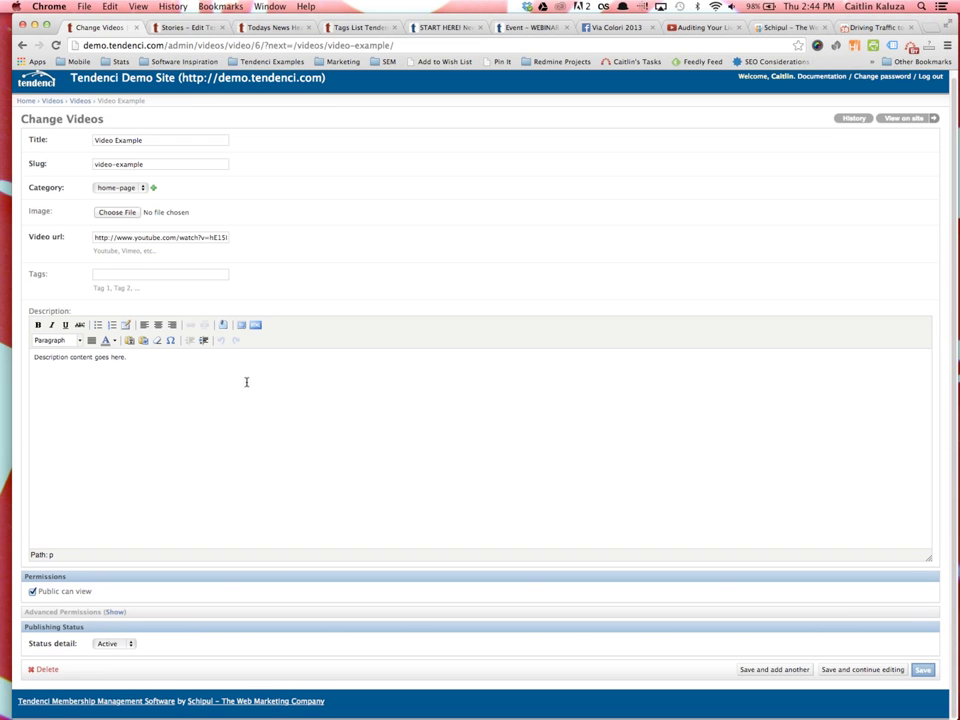
left_click(922, 675)
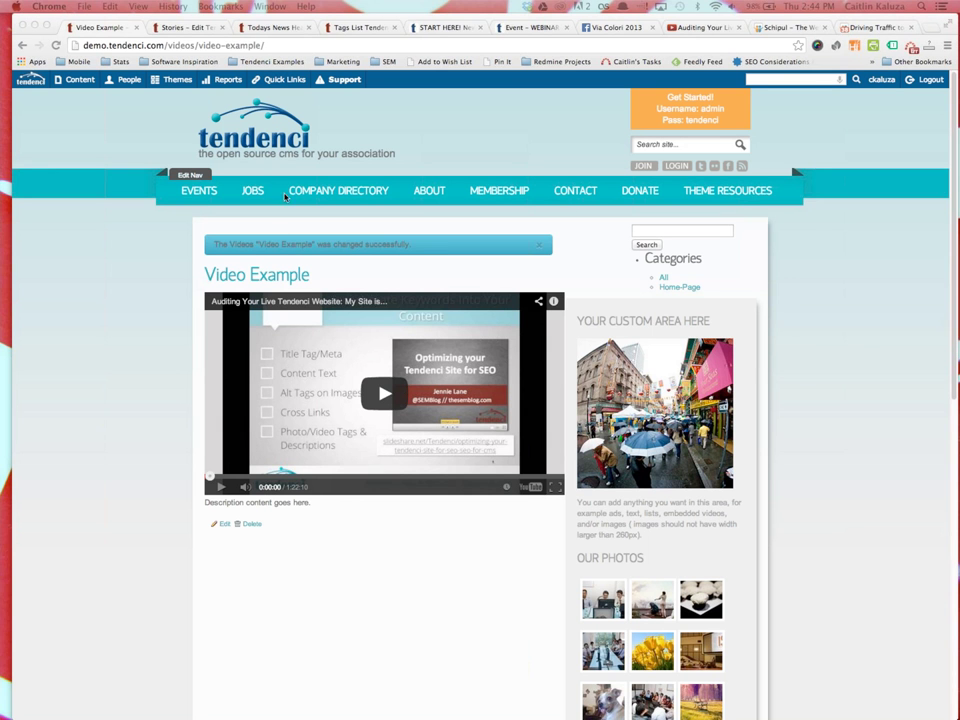
Browse the demo site's Jobs list of 8 jobs, starting with AmeriCorps Position PAIR
left_click(255, 192)
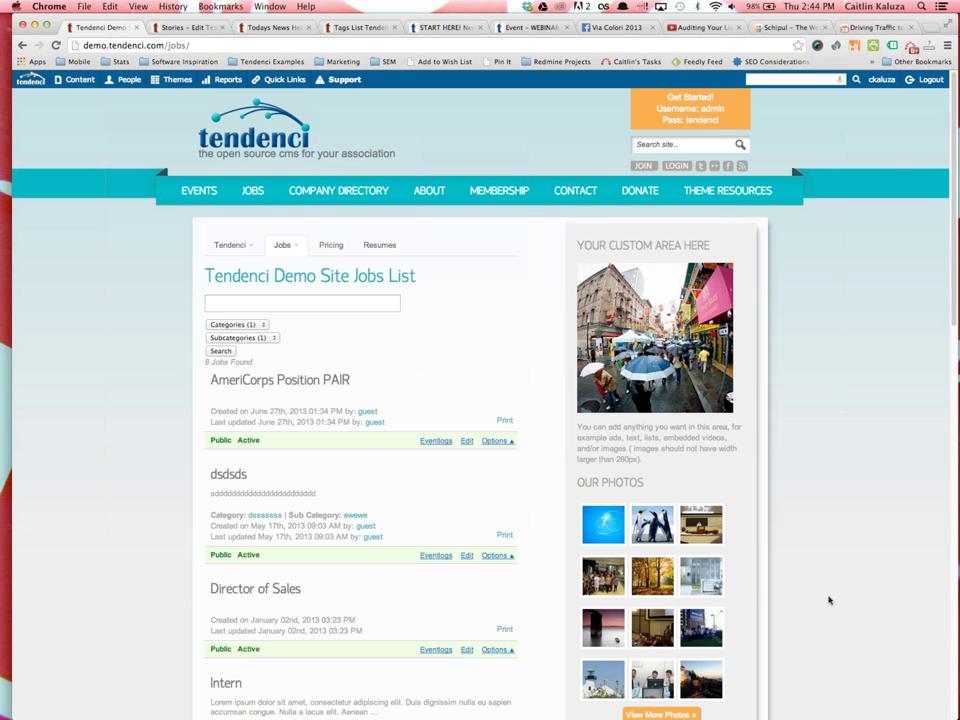
scroll(176, 360, "down", 1)
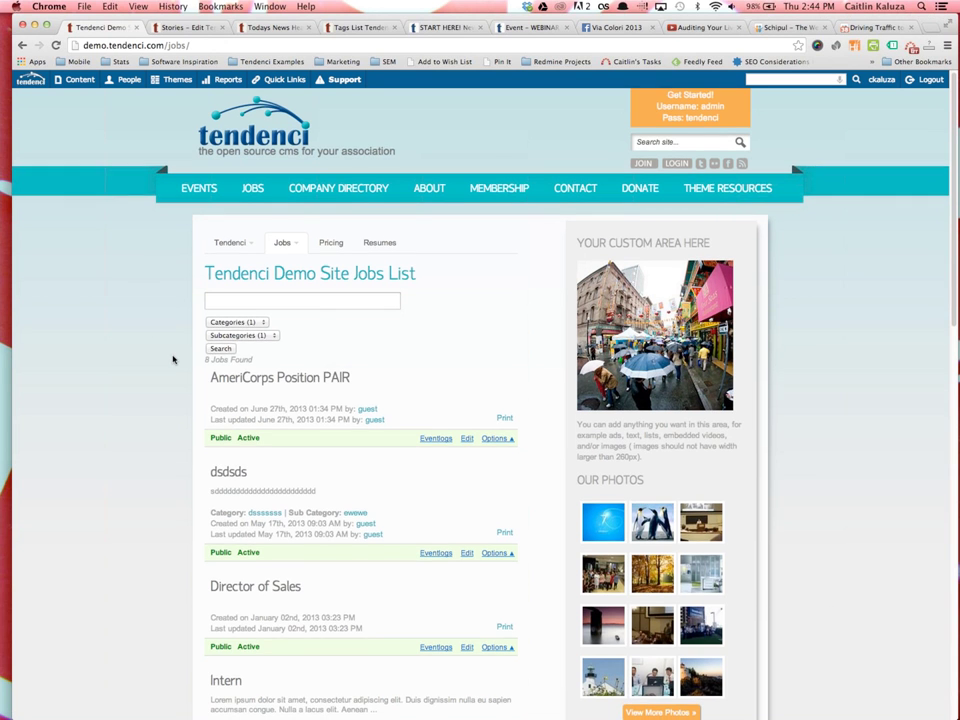
scroll(173, 360, "down", 1)
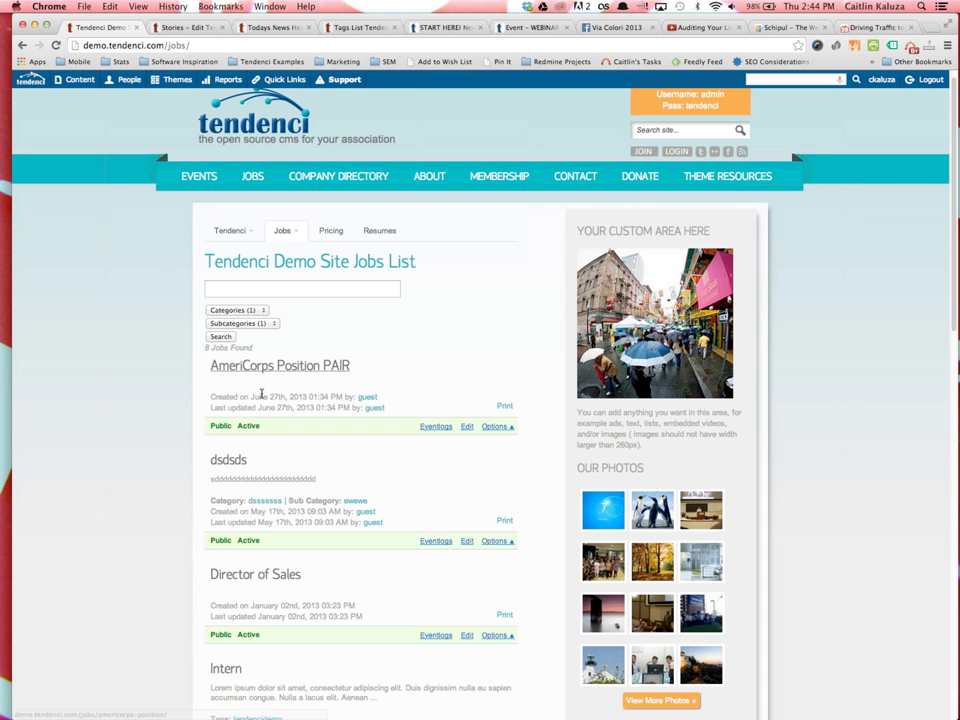
mouse_move(281, 230)
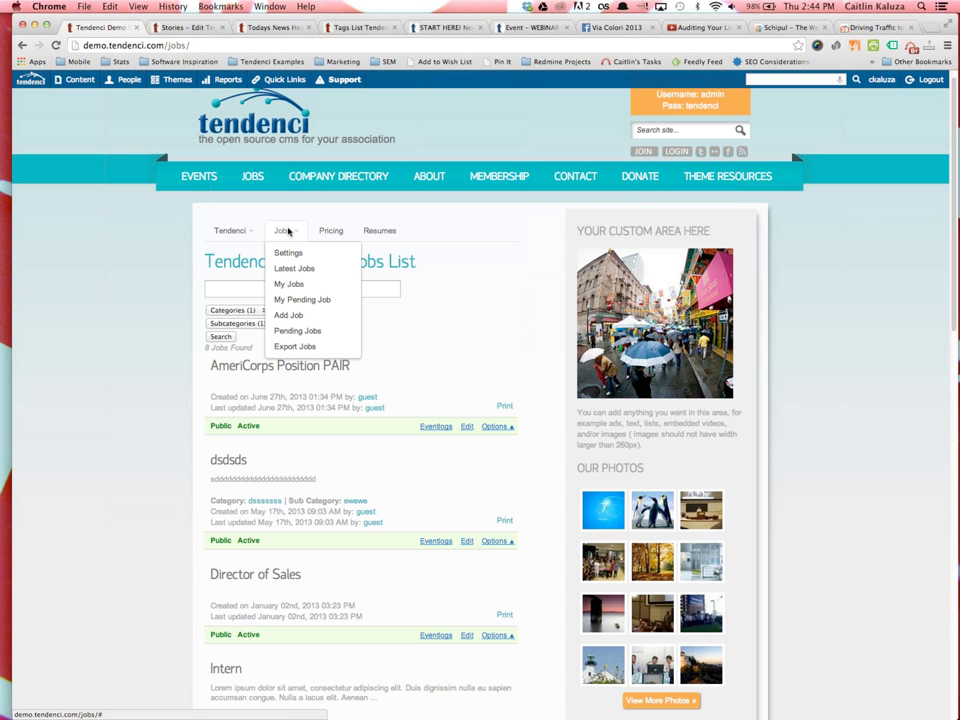
Set the 30-day job price to 5 regular and 10 premium member values, then return to jobs
left_click(341, 236)
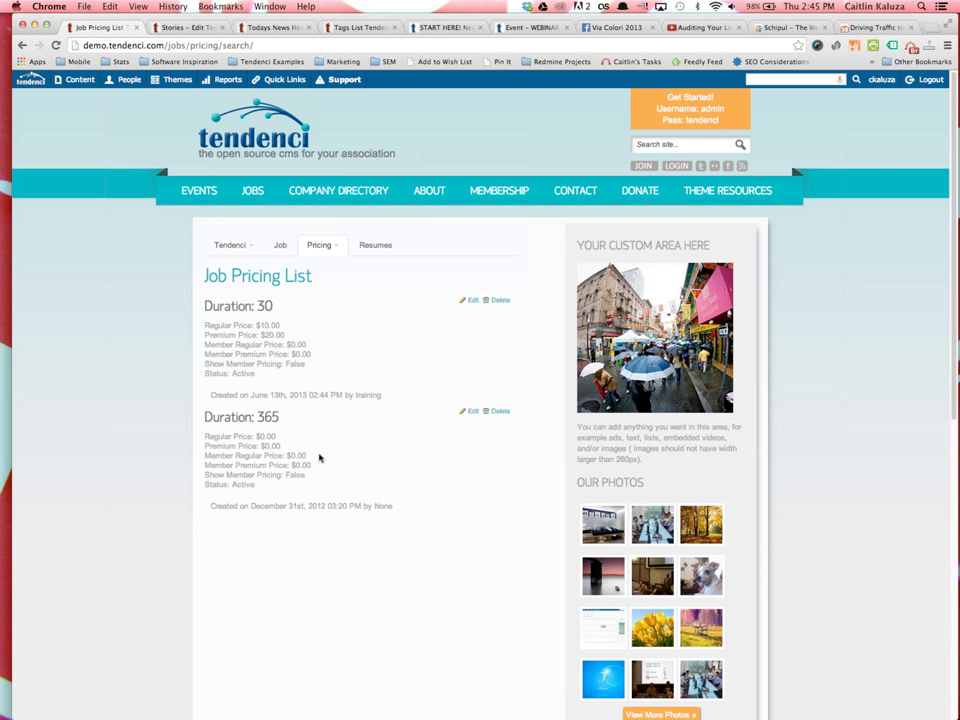
left_click(473, 301)
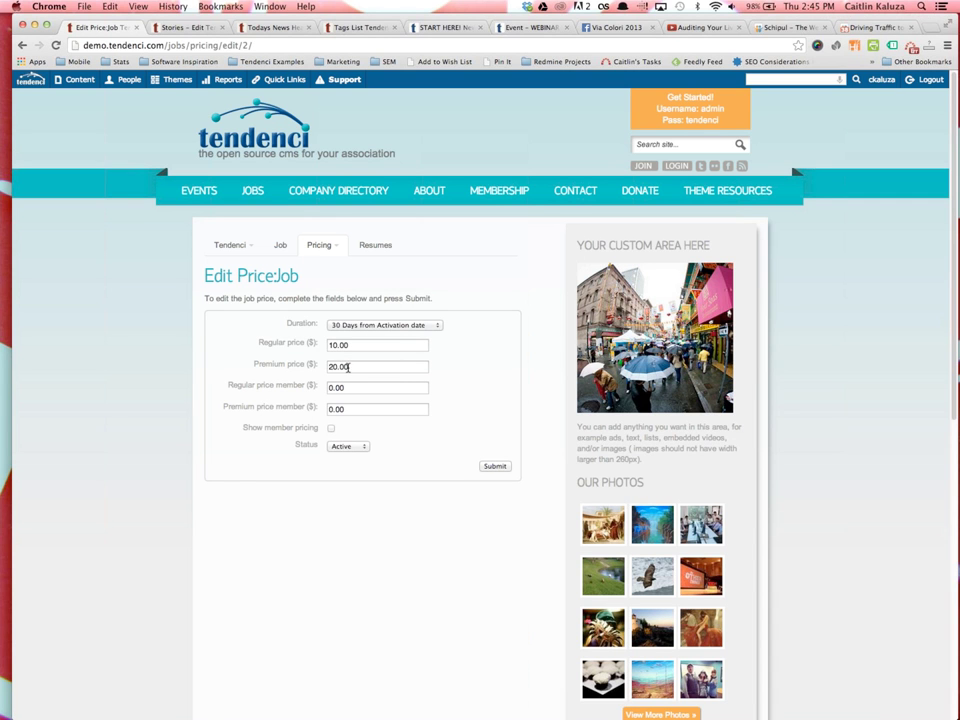
left_click(326, 387)
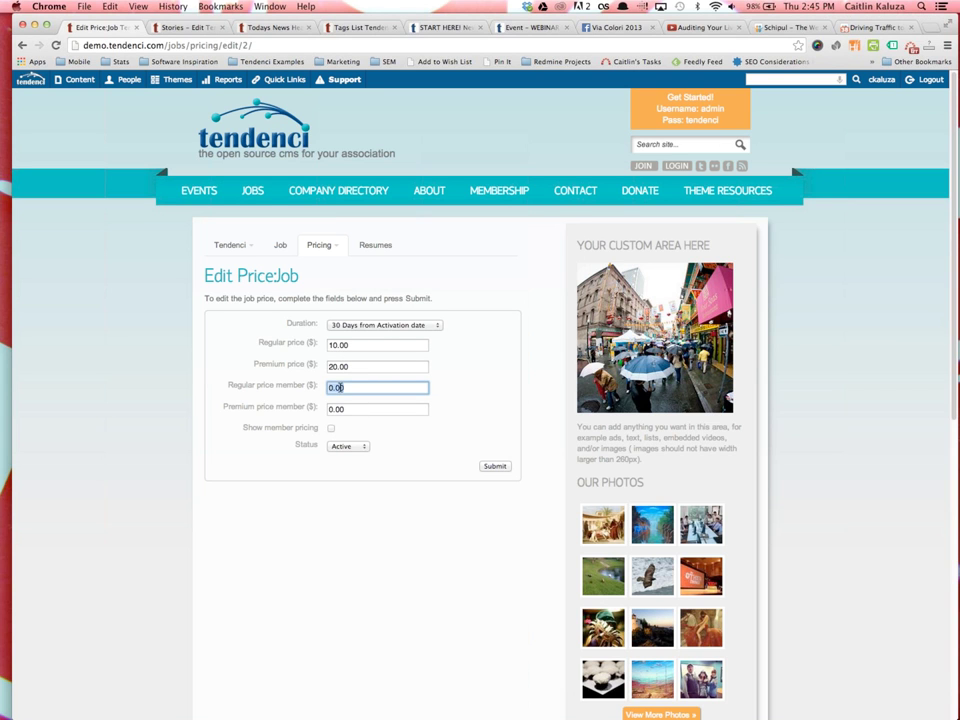
type("5")
key("Tab")
type("10")
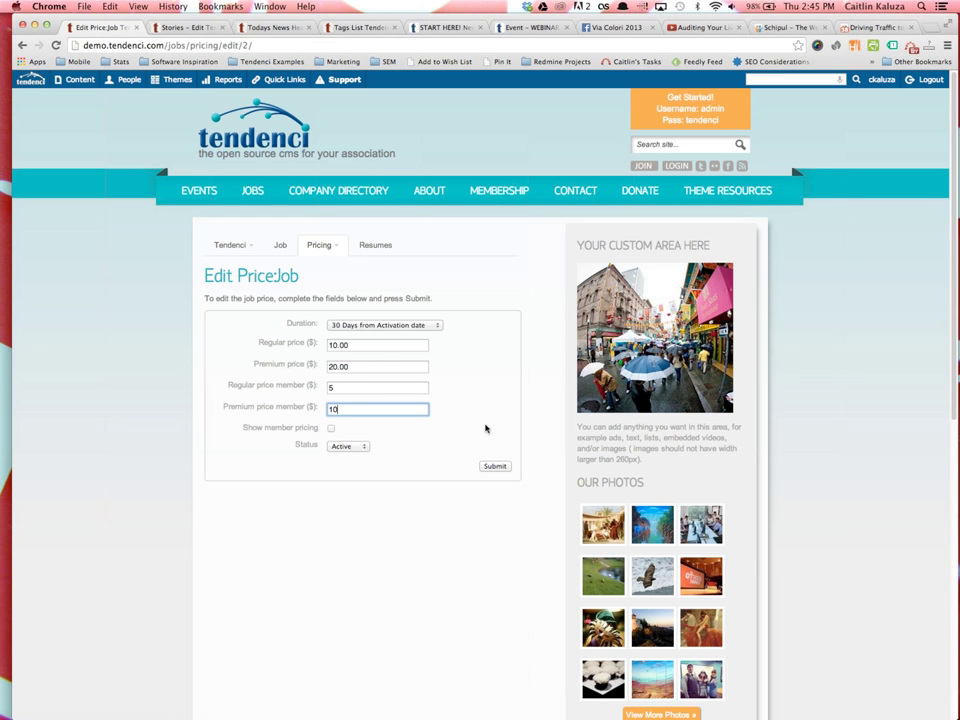
left_click(438, 325)
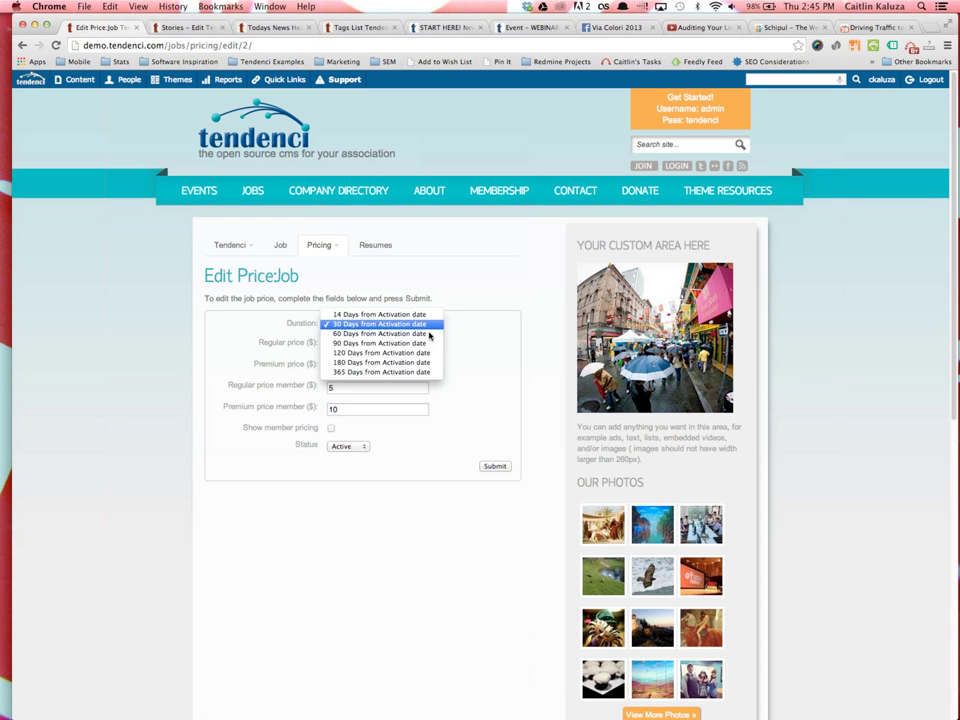
left_click(483, 495)
left_click(499, 467)
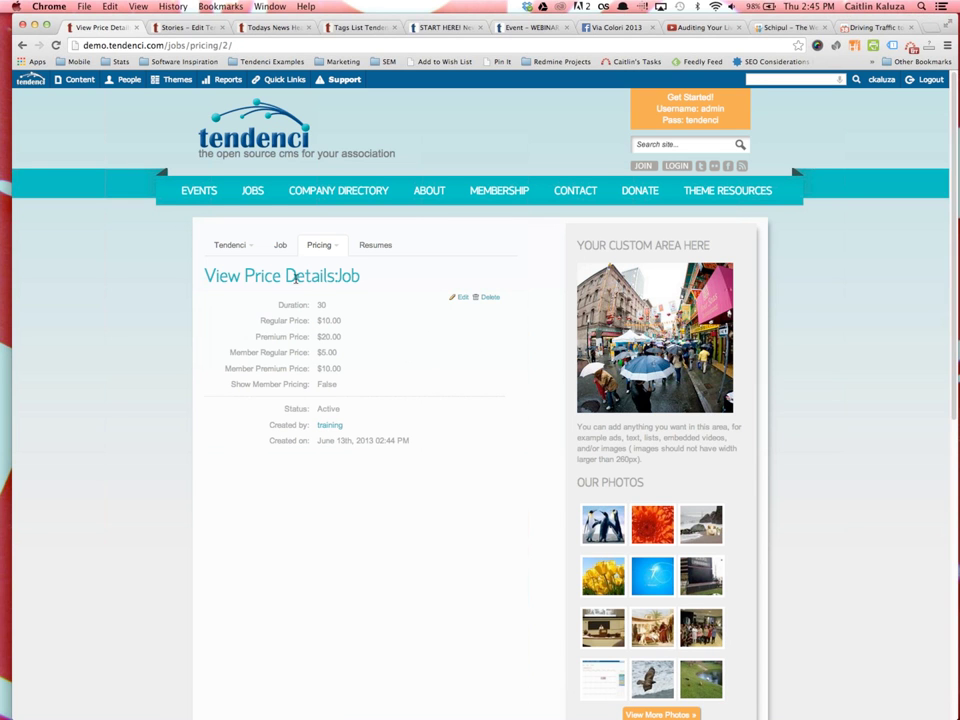
left_click(282, 245)
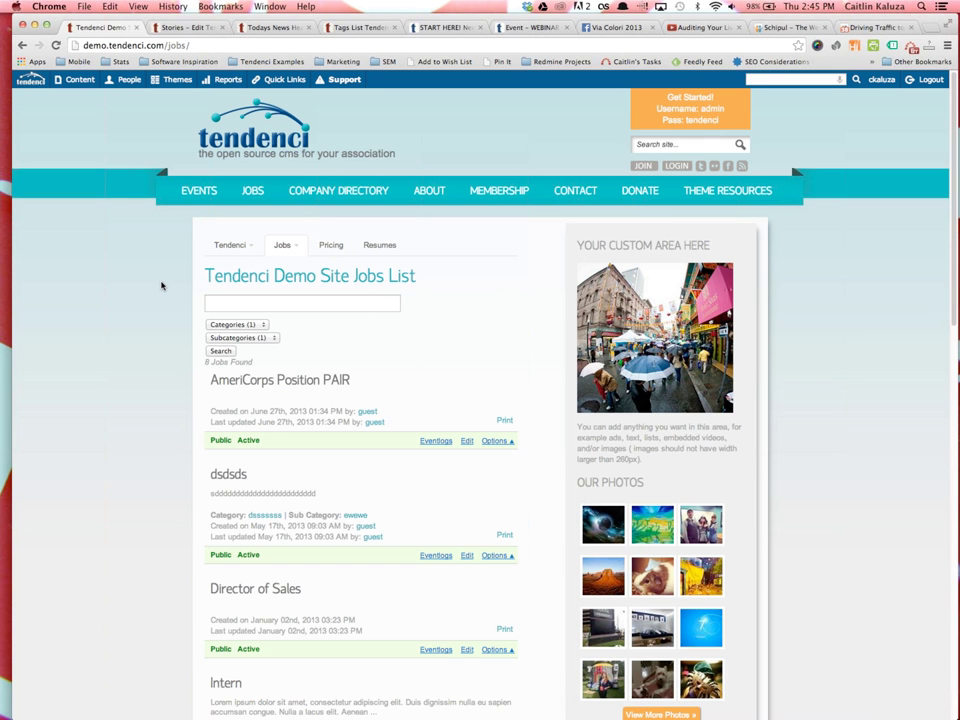
Bring up the blank Add Job form and look over its fields
mouse_move(282, 245)
left_click(288, 329)
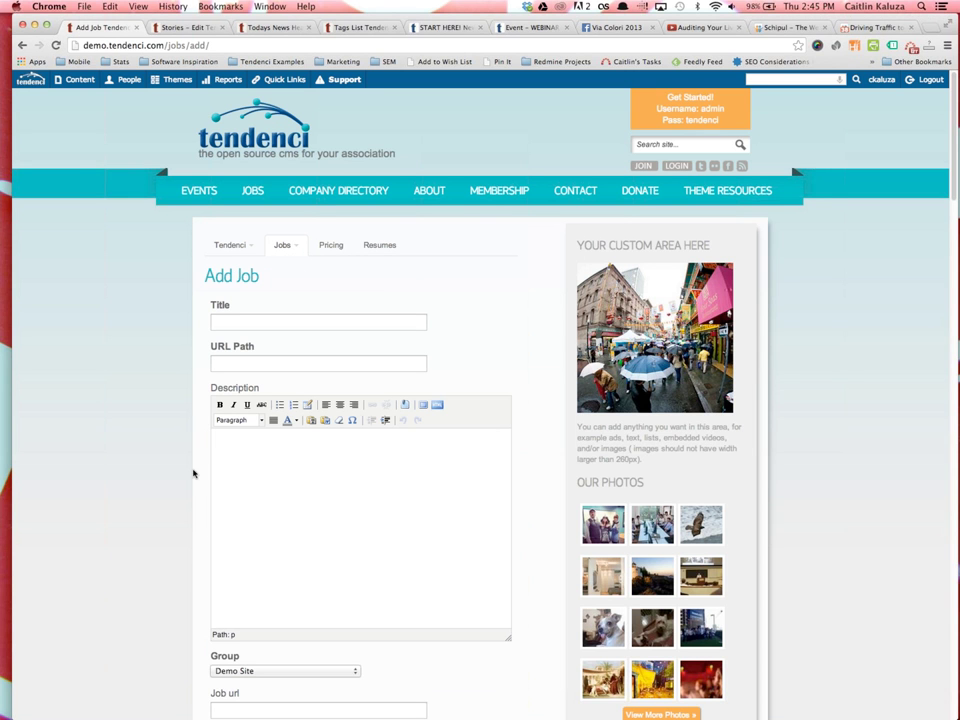
scroll(192, 470, "down", 15)
scroll(193, 474, "down", 15)
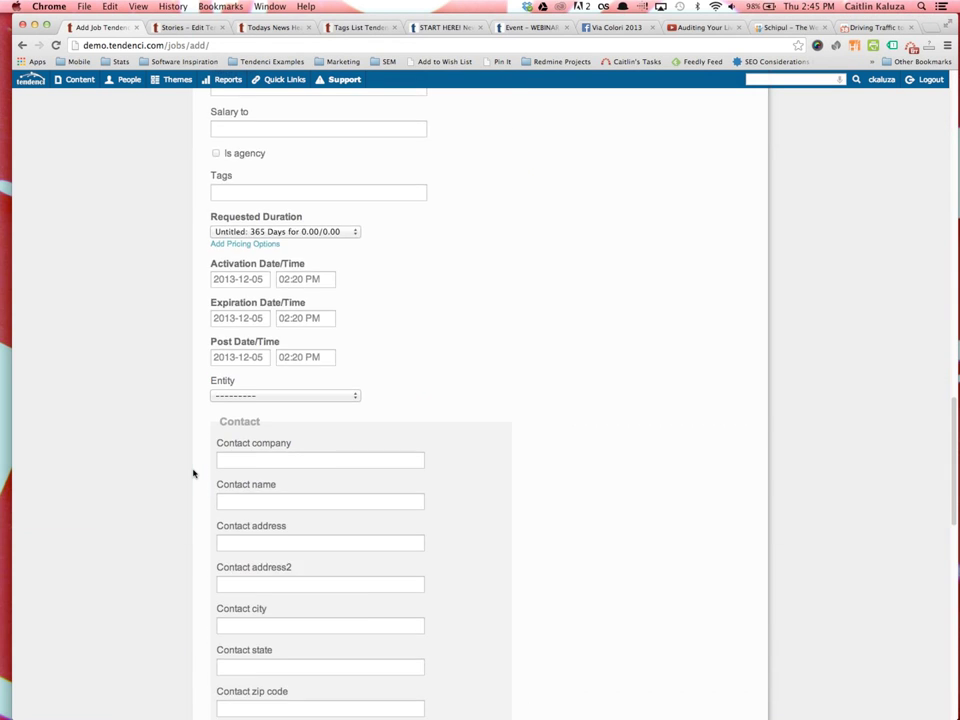
scroll(193, 476, "up", 4)
scroll(194, 476, "up", 20)
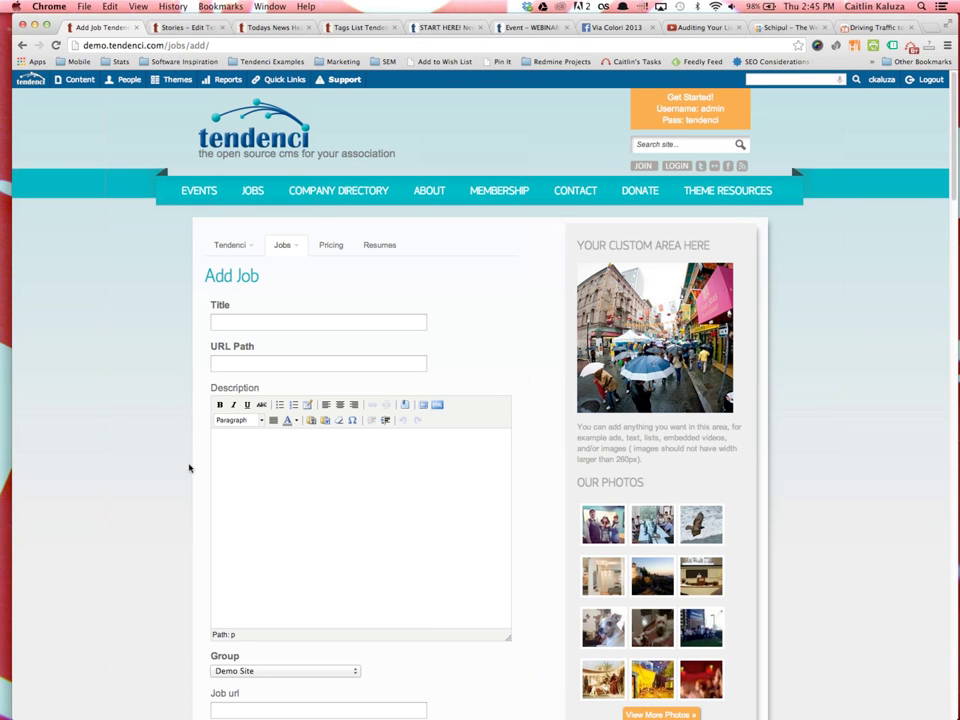
Enter the title 'Job Position' and the description 'This is a job description.'
left_click(237, 320)
type("Job Position")
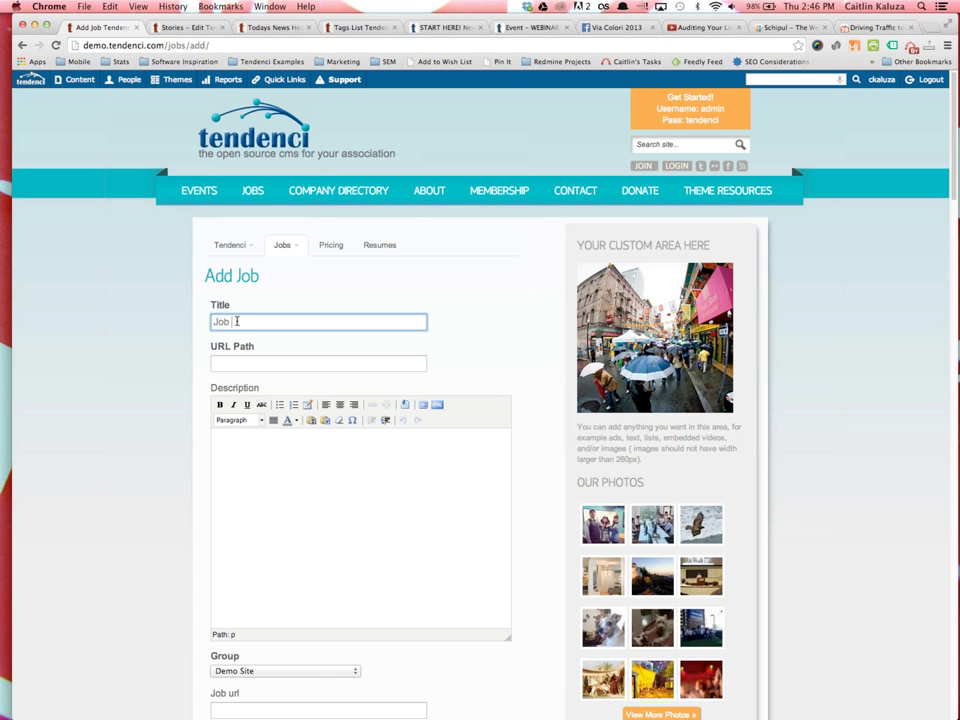
key("Tab")
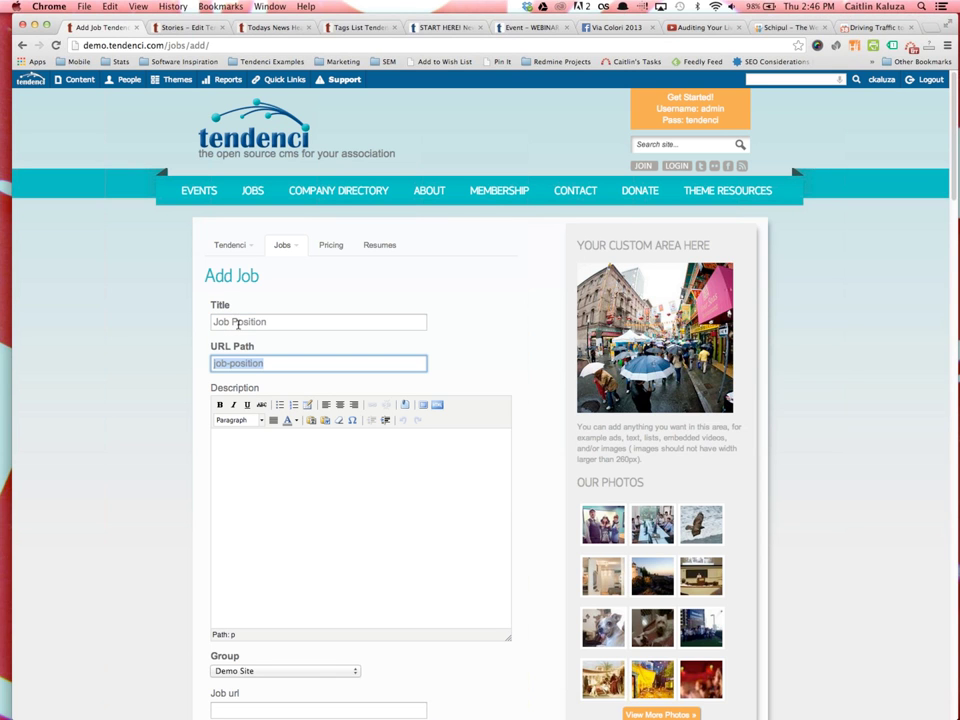
left_click(339, 546)
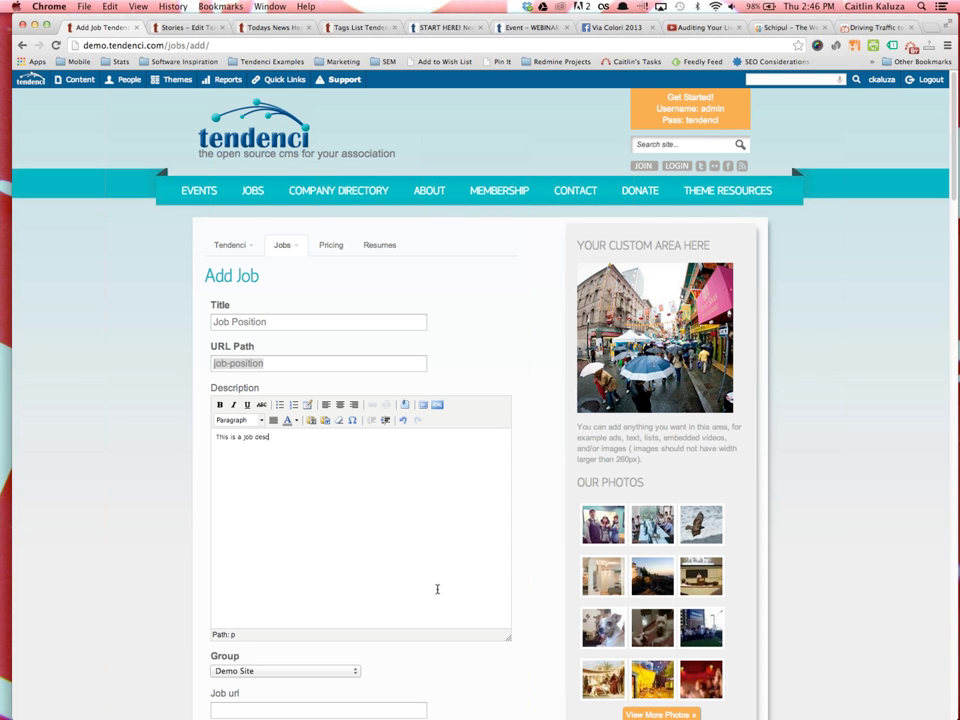
scroll(437, 588, "down", 2)
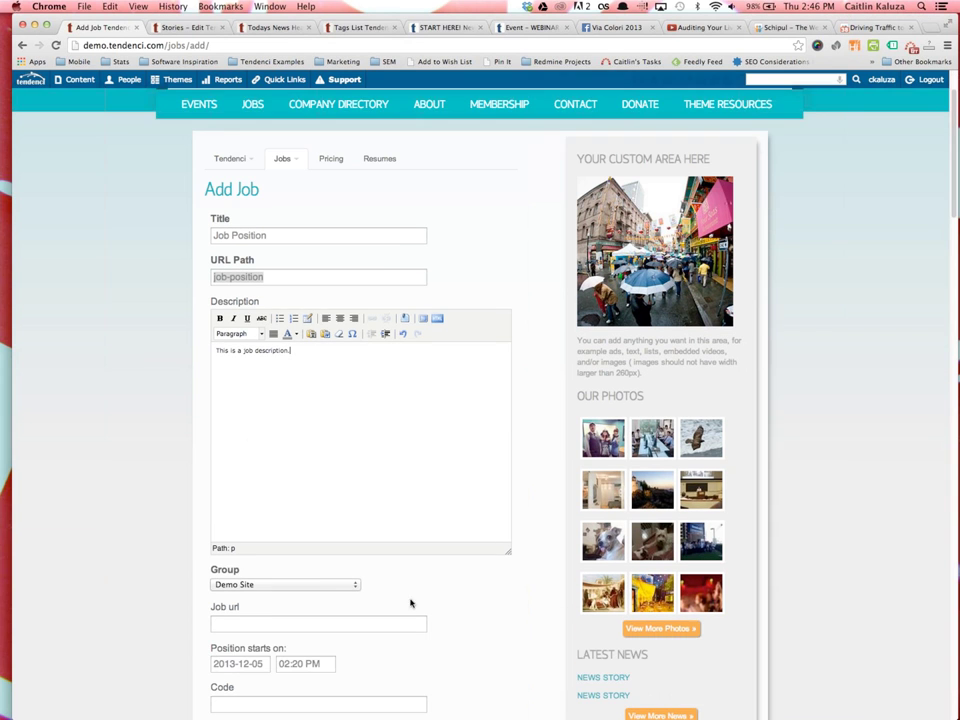
scroll(362, 639, "down", 1)
left_click(392, 566)
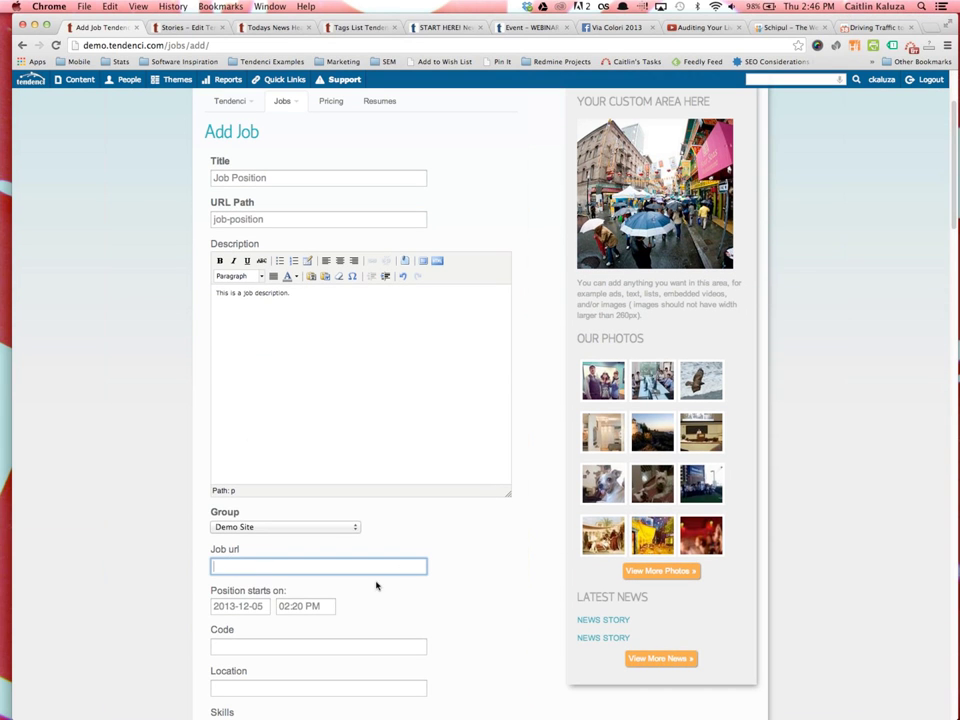
scroll(336, 594, "down", 2)
scroll(360, 510, "down", 1)
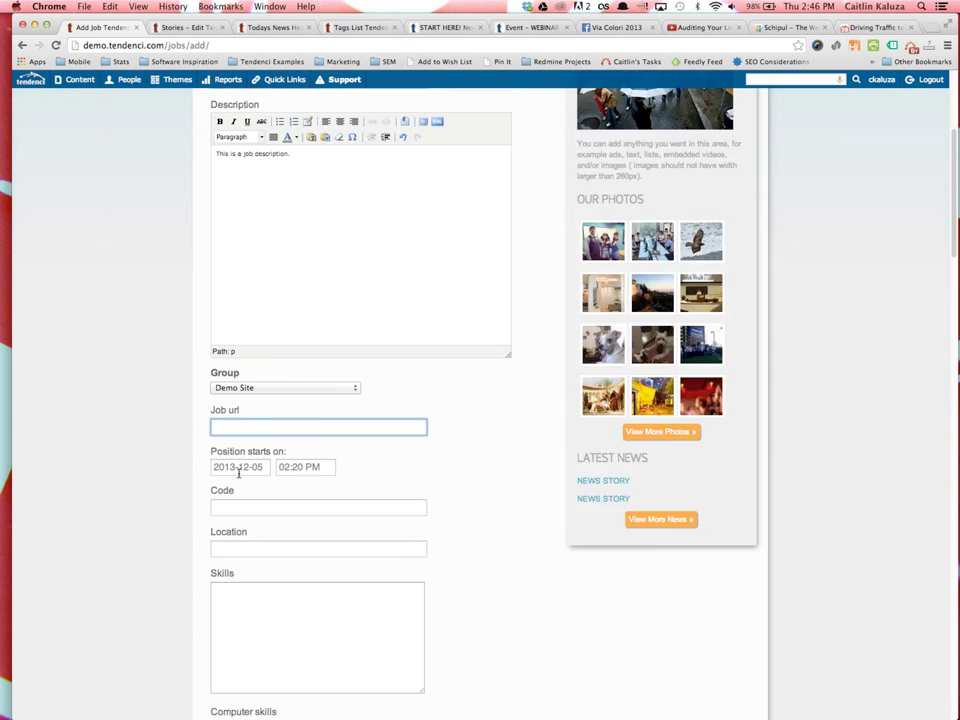
scroll(326, 469, "down", 2)
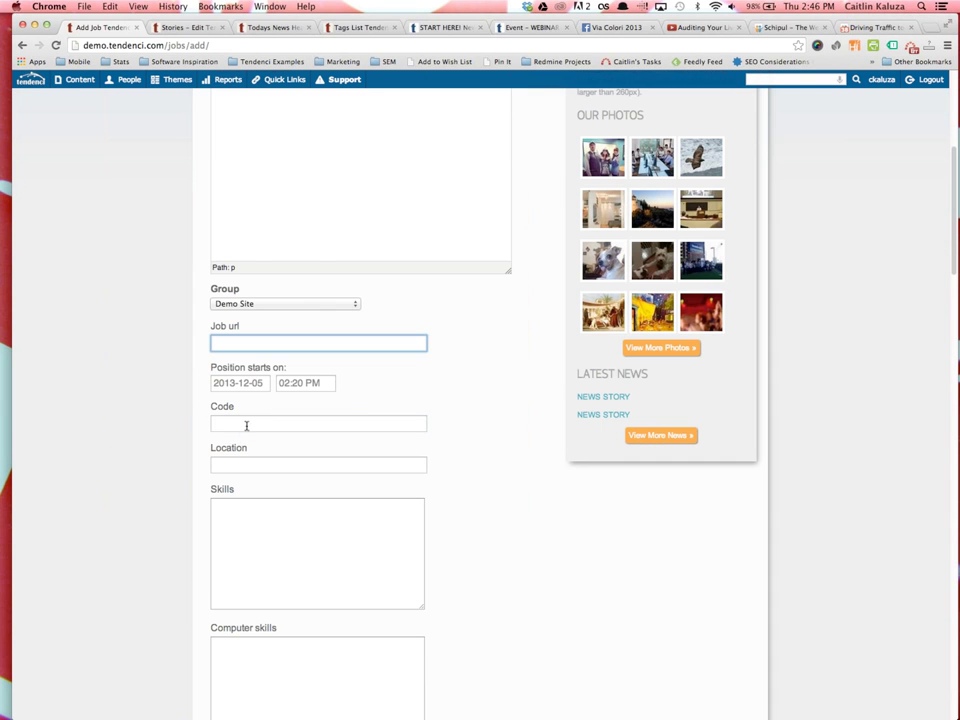
left_click(245, 425)
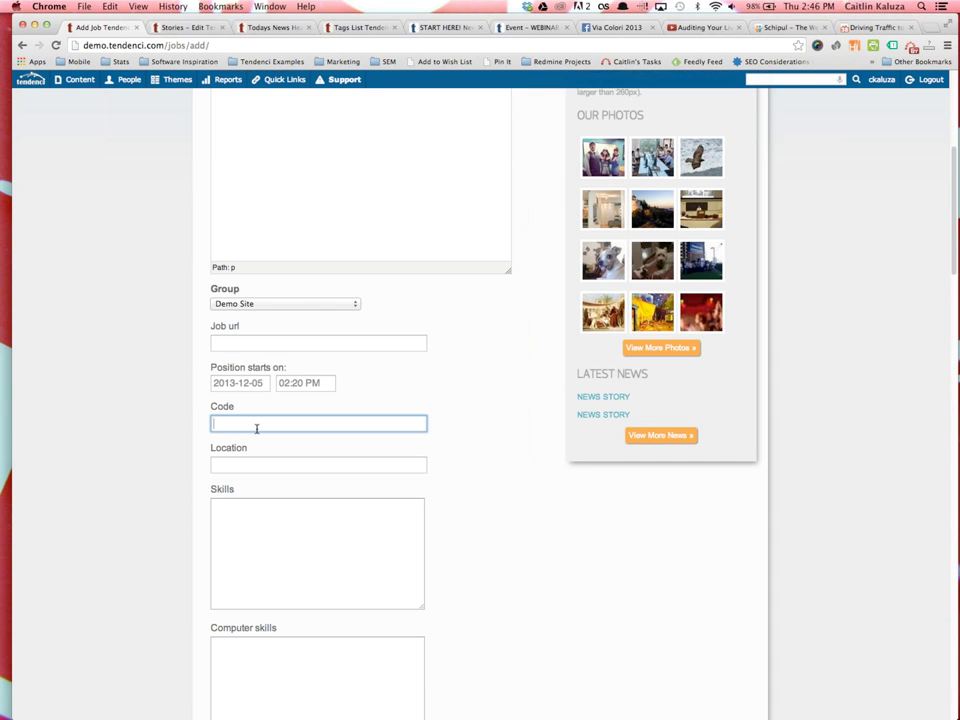
scroll(262, 455, "down", 1)
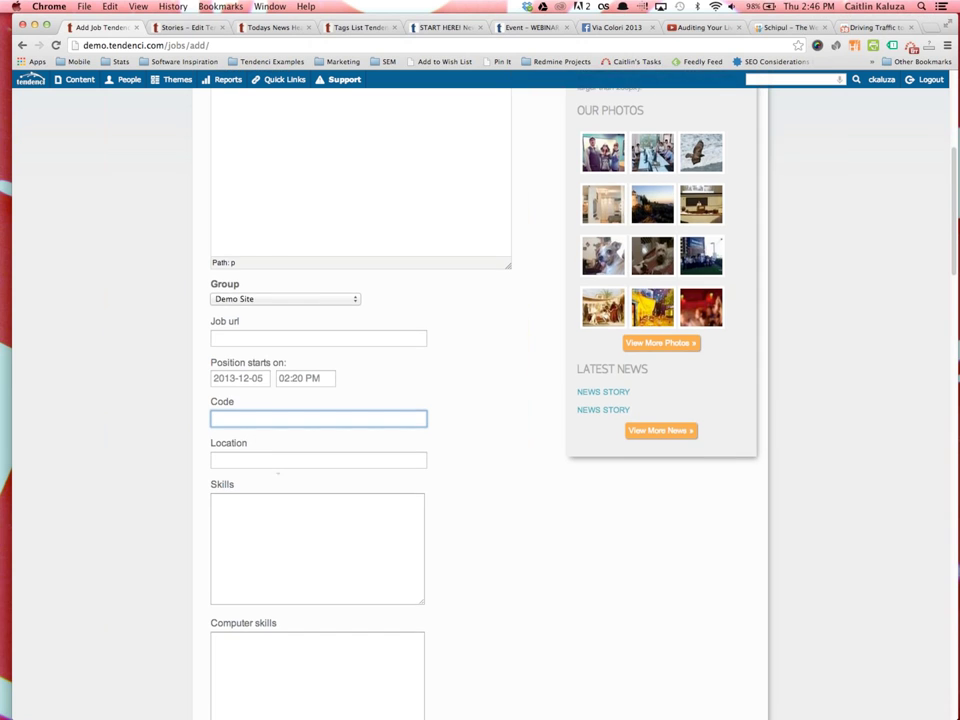
scroll(291, 413, "down", 9)
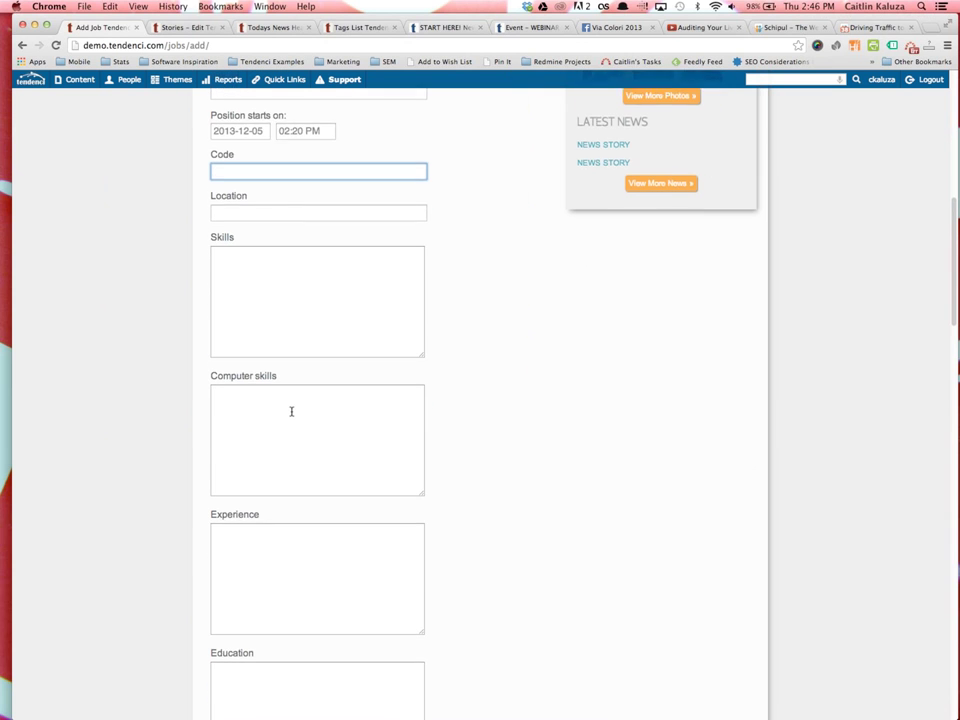
scroll(291, 412, "down", 8)
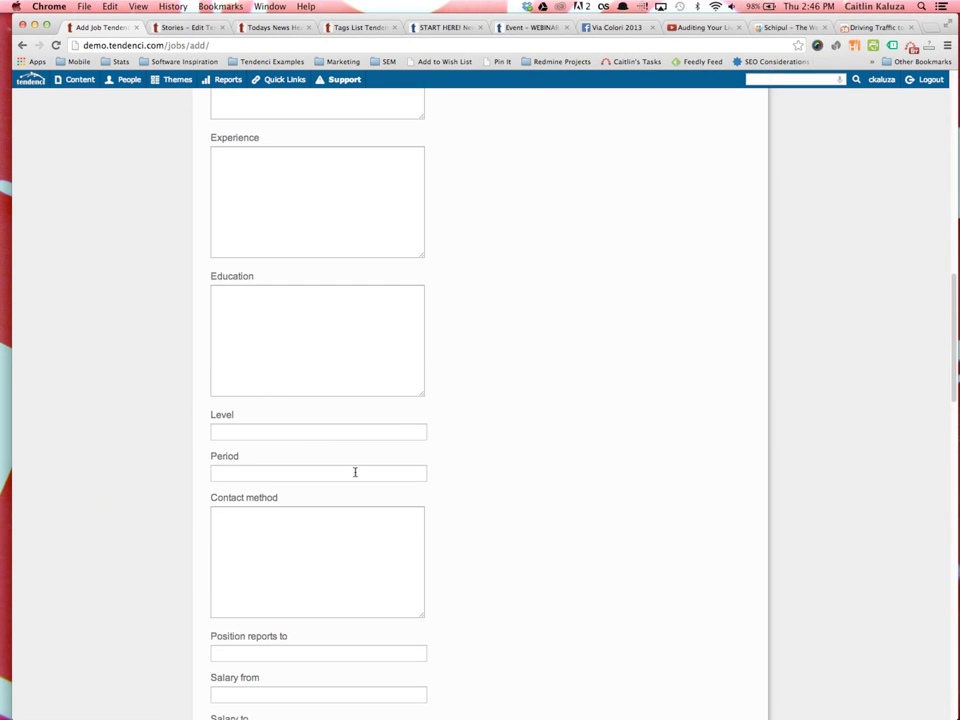
scroll(355, 475, "down", 4)
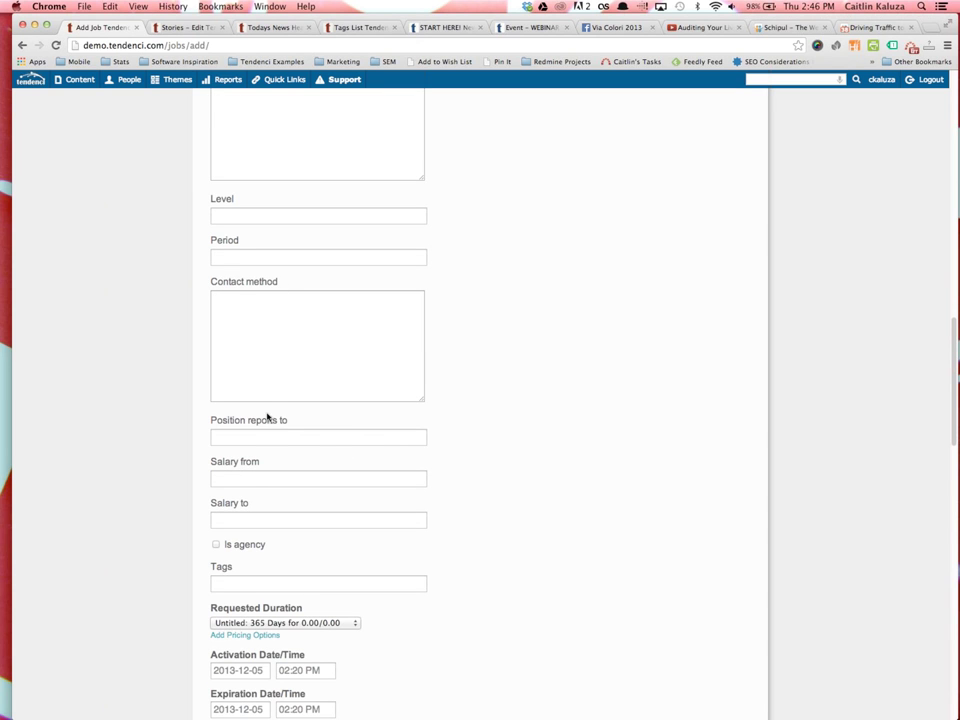
scroll(266, 391, "down", 1)
scroll(266, 391, "down", 3)
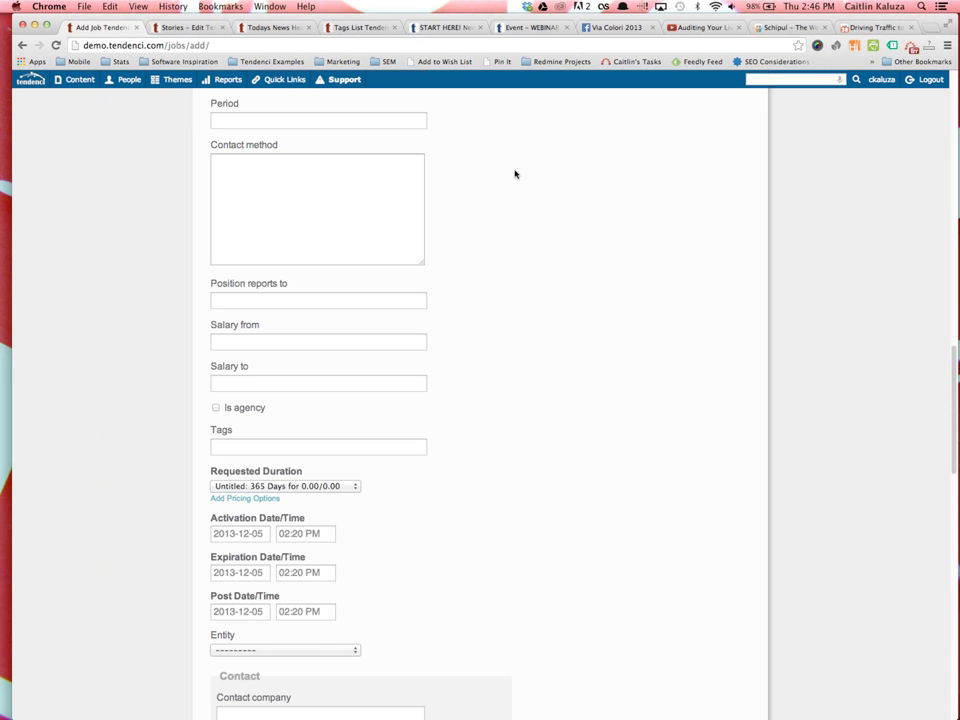
scroll(474, 261, "up", 20)
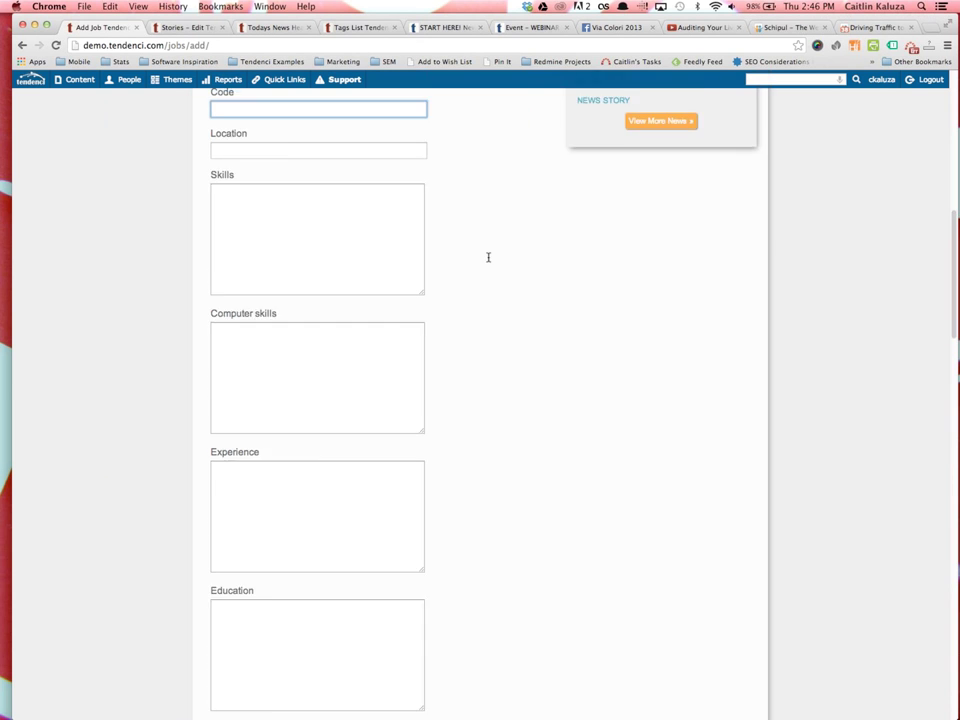
scroll(475, 231, "up", 5)
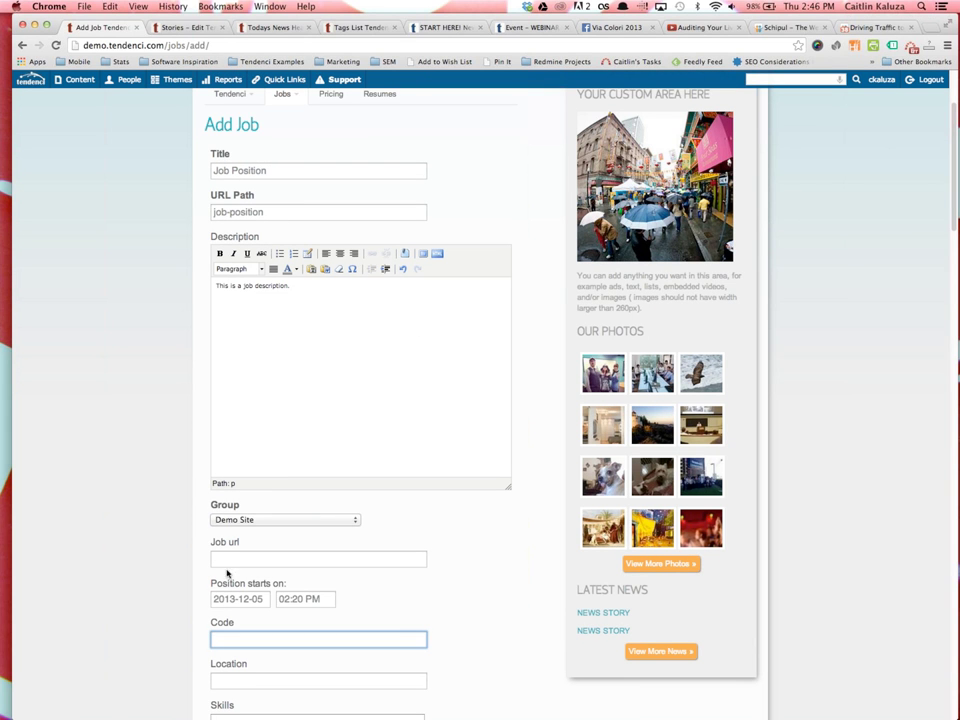
scroll(328, 607, "down", 20)
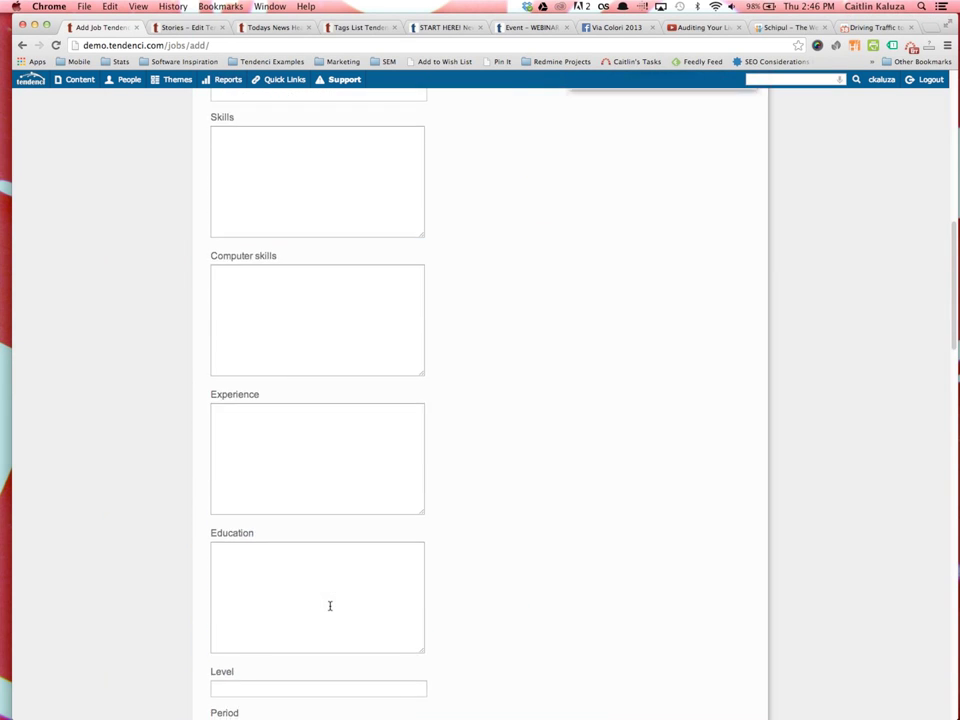
scroll(331, 608, "down", 10)
scroll(325, 606, "up", 6)
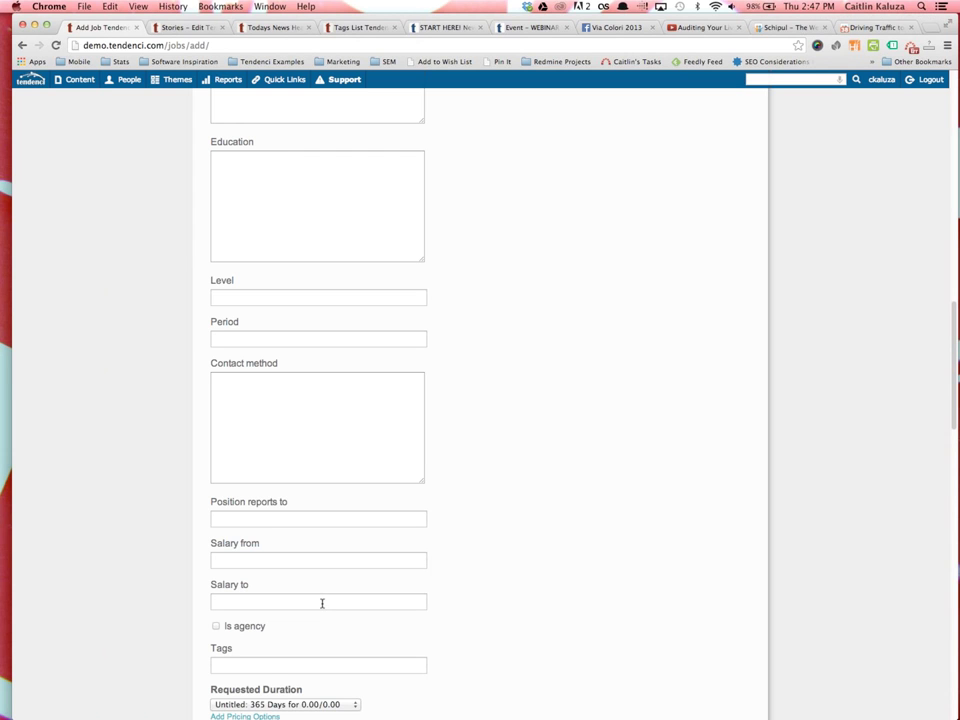
scroll(407, 570, "down", 5)
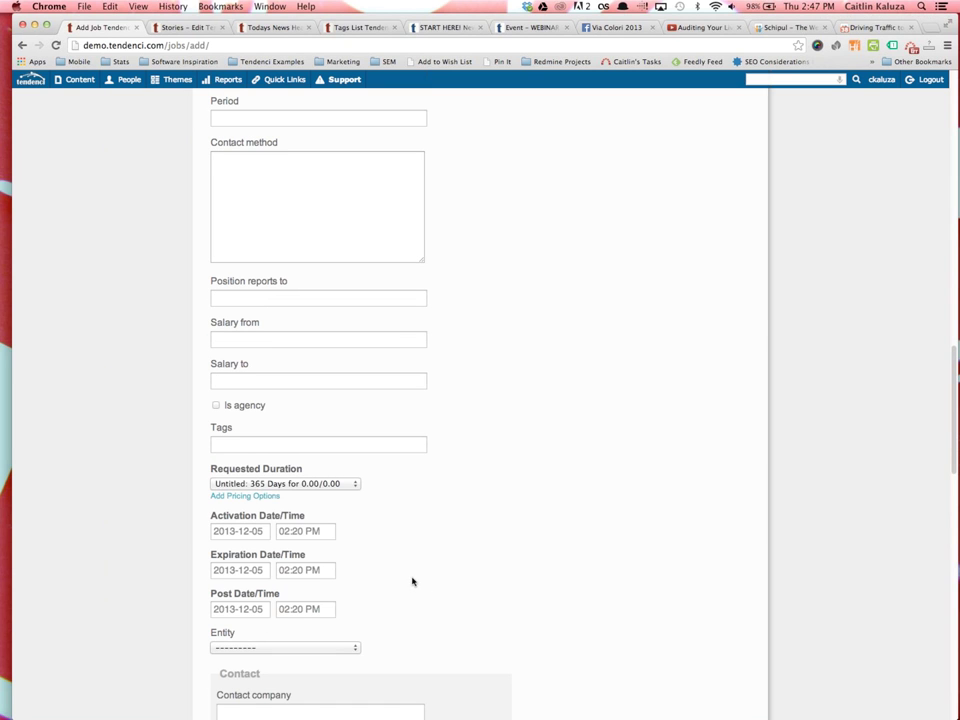
left_click(343, 466)
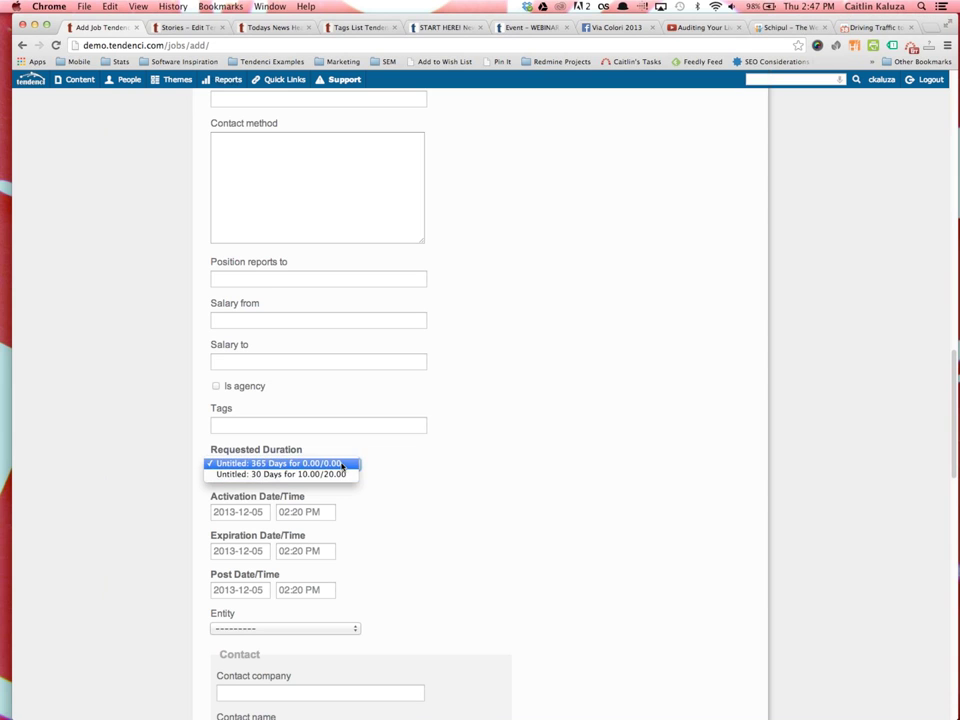
left_click(343, 464)
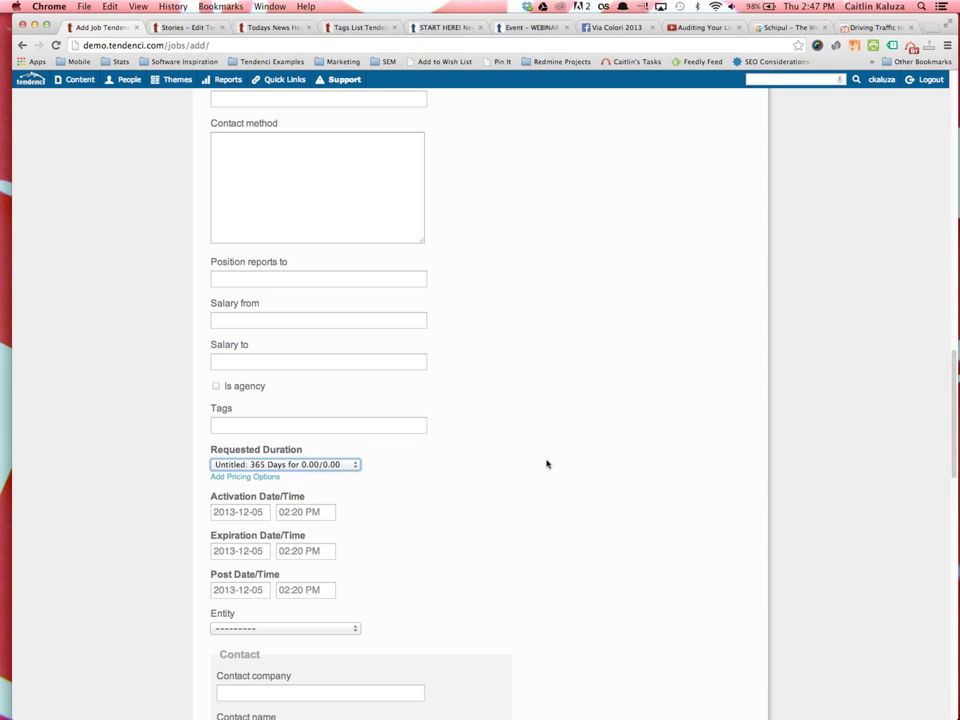
scroll(394, 534, "down", 2)
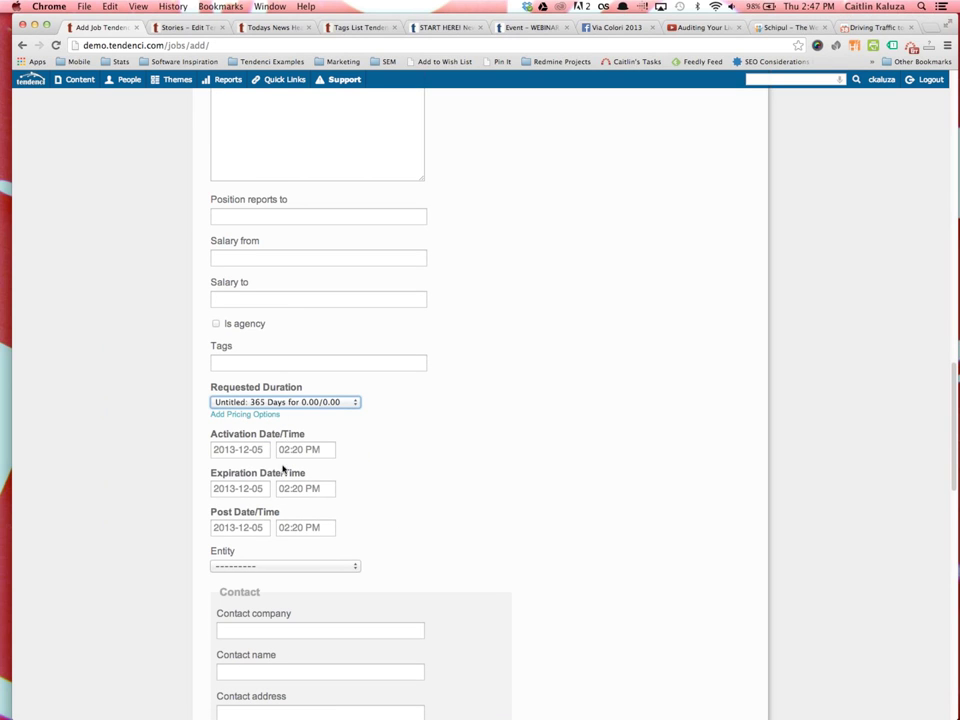
left_click(254, 449)
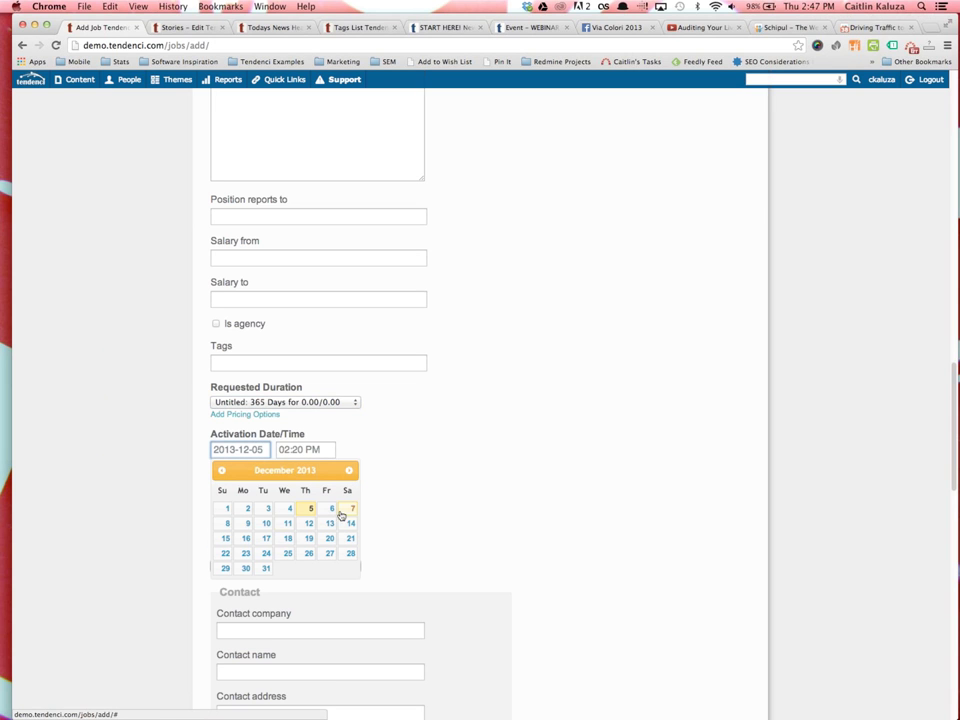
left_click(245, 523)
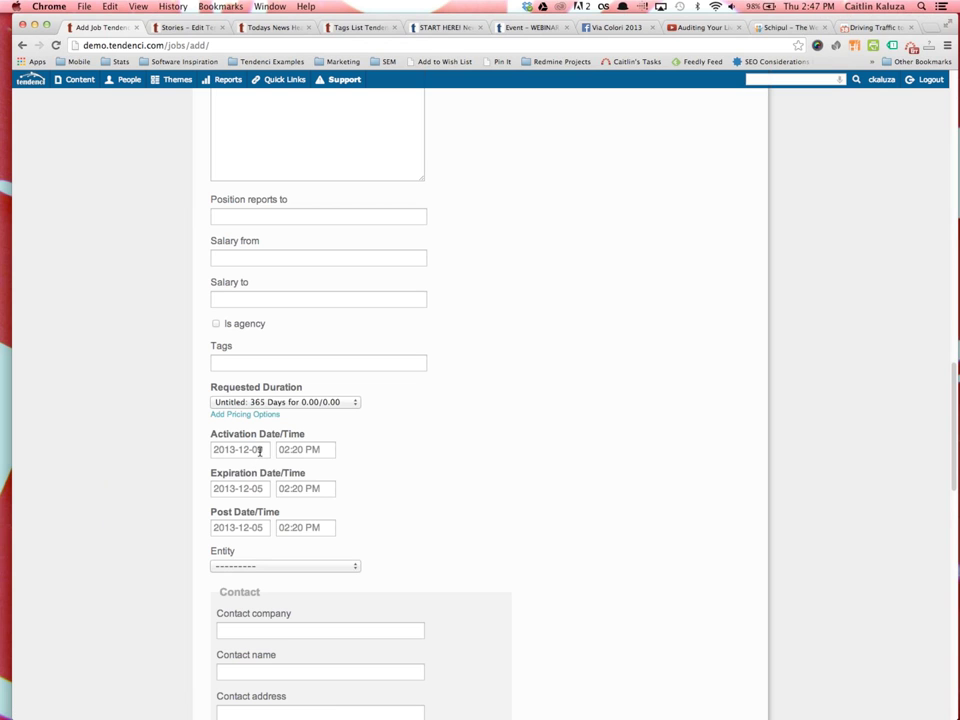
left_click(300, 449)
scroll(311, 371, "up", 10)
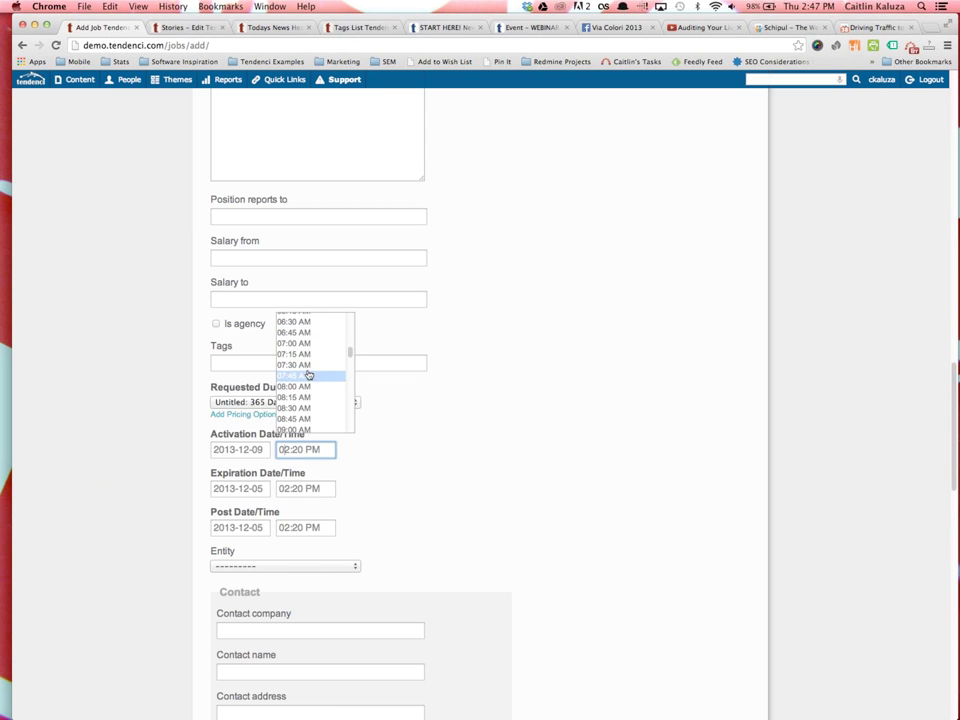
left_click(292, 386)
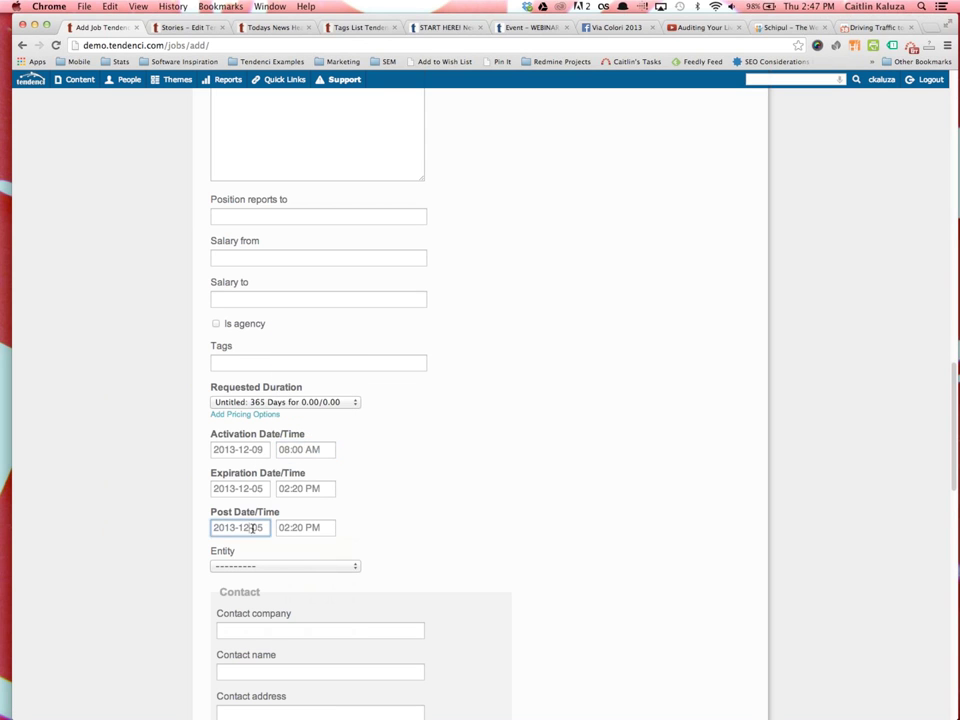
left_click(249, 528)
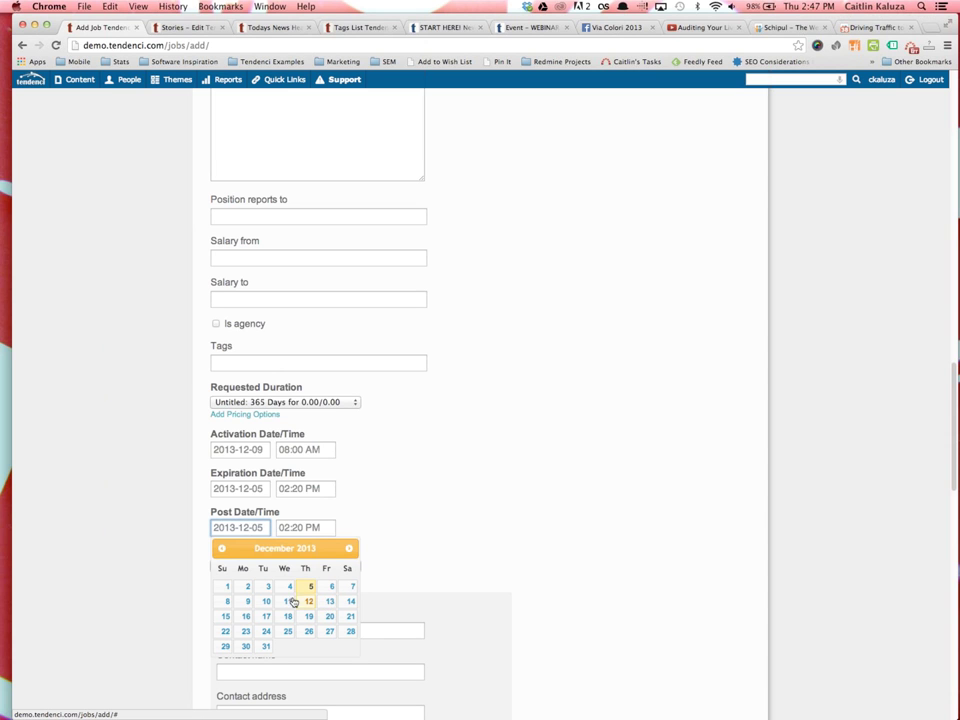
left_click(329, 616)
left_click(305, 528)
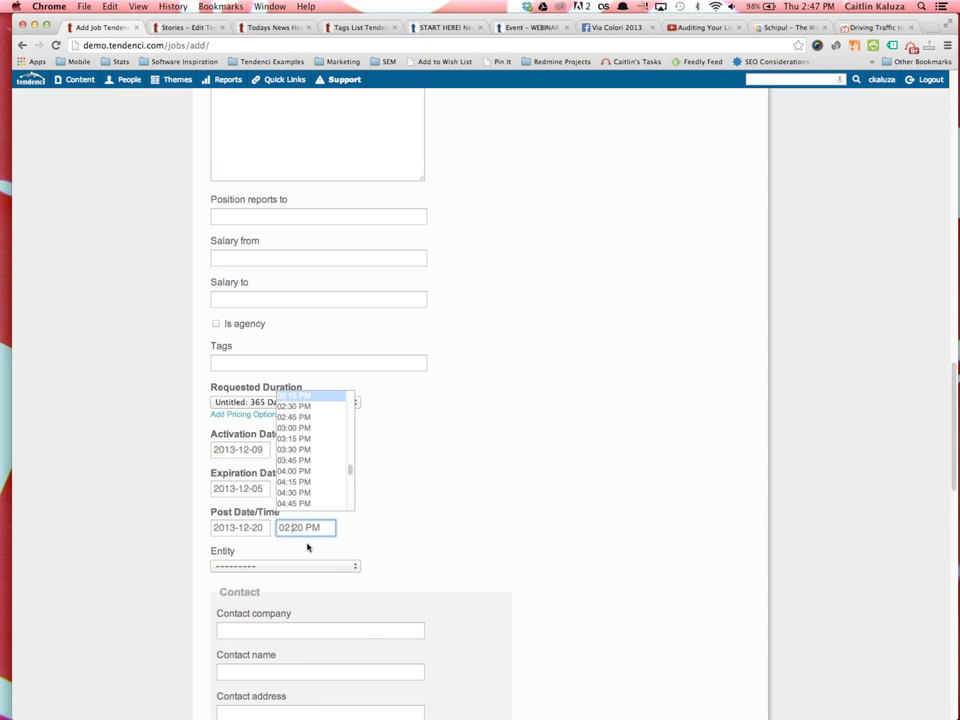
left_click(321, 470)
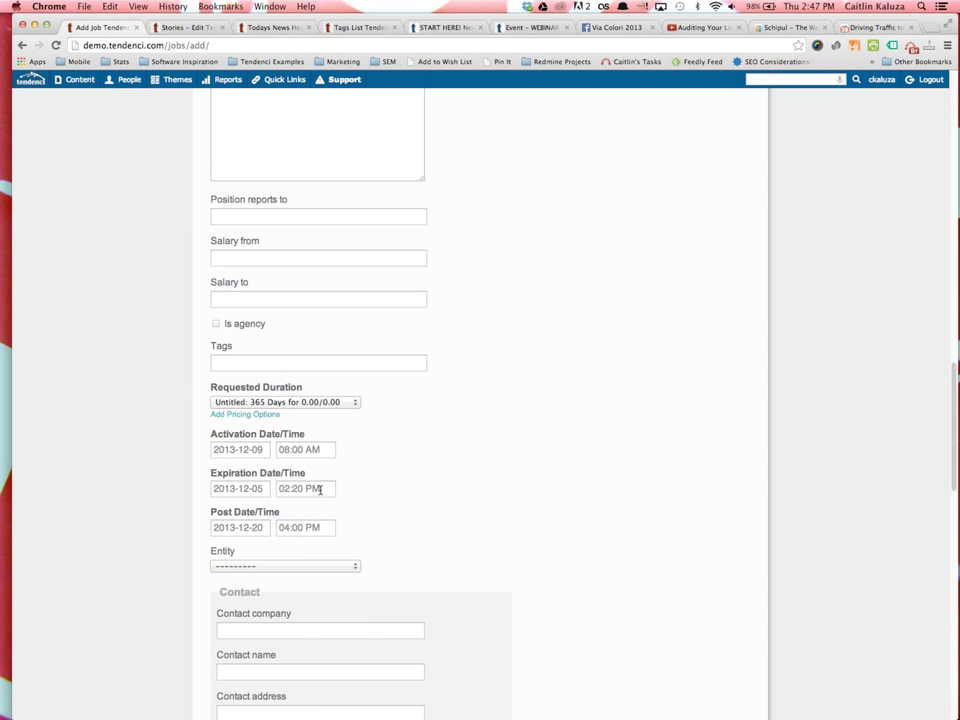
Set expiration to Dec 20, 04:00 PM and post date to Dec 9, 08:00 AM
left_click(236, 488)
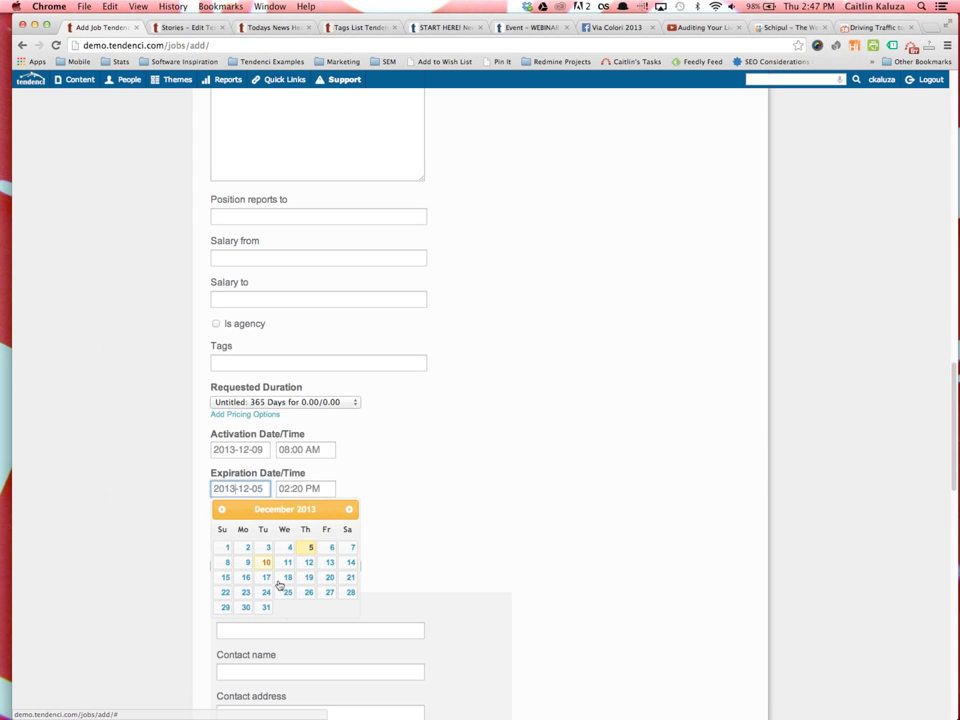
left_click(330, 577)
left_click(290, 488)
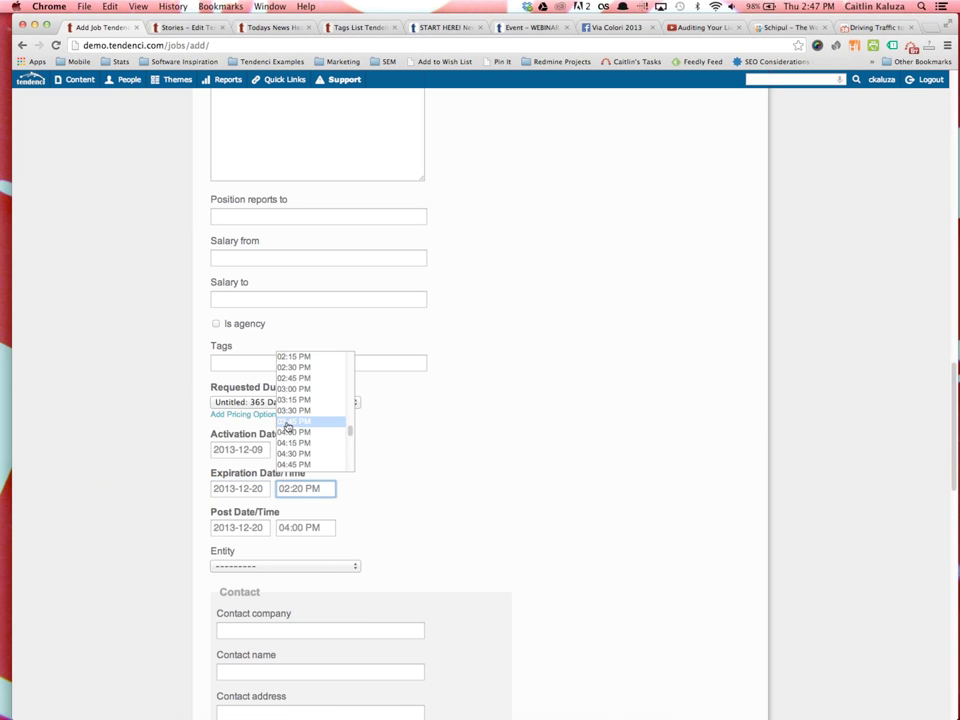
left_click(293, 433)
left_click(252, 526)
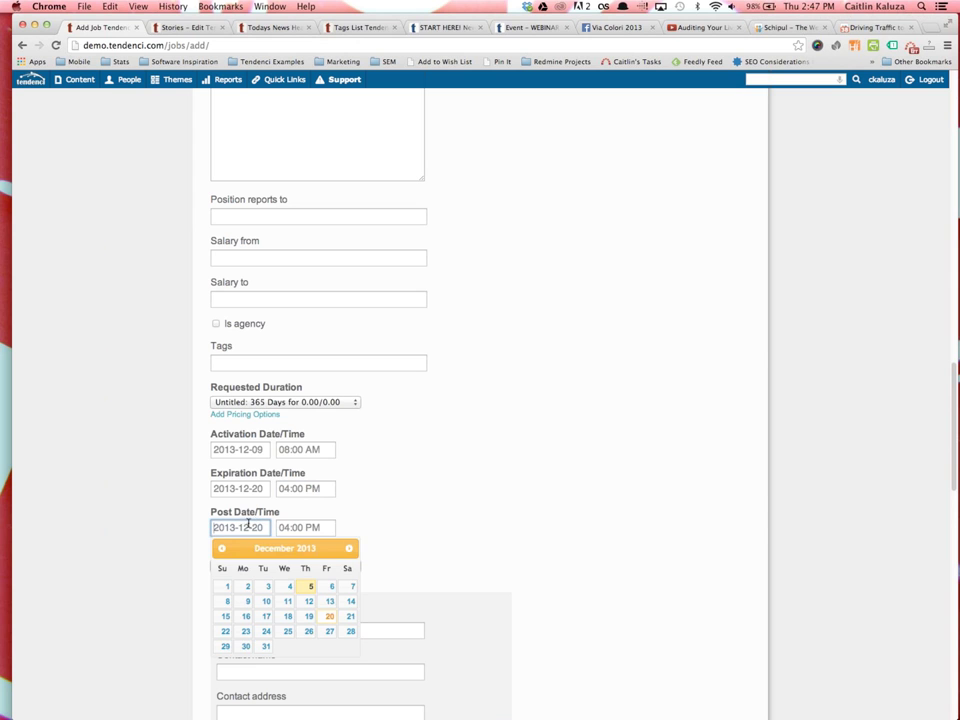
left_click(245, 601)
left_click(292, 526)
scroll(308, 470, "up", 3)
scroll(308, 470, "up", 5)
left_click(298, 452)
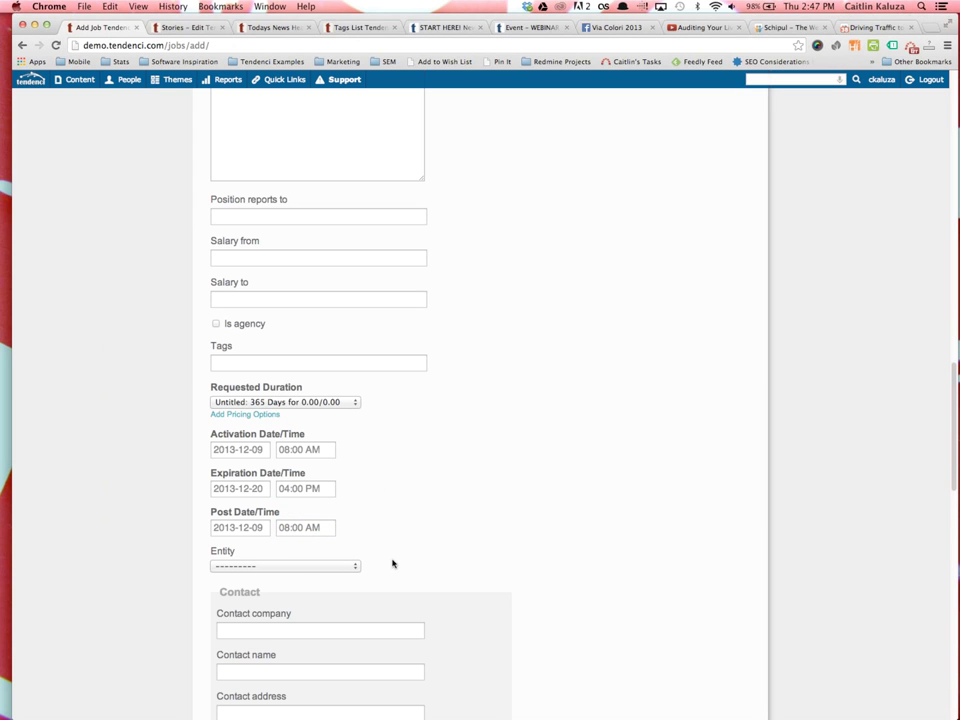
Submit the new Job Position posting
scroll(392, 563, "down", 5)
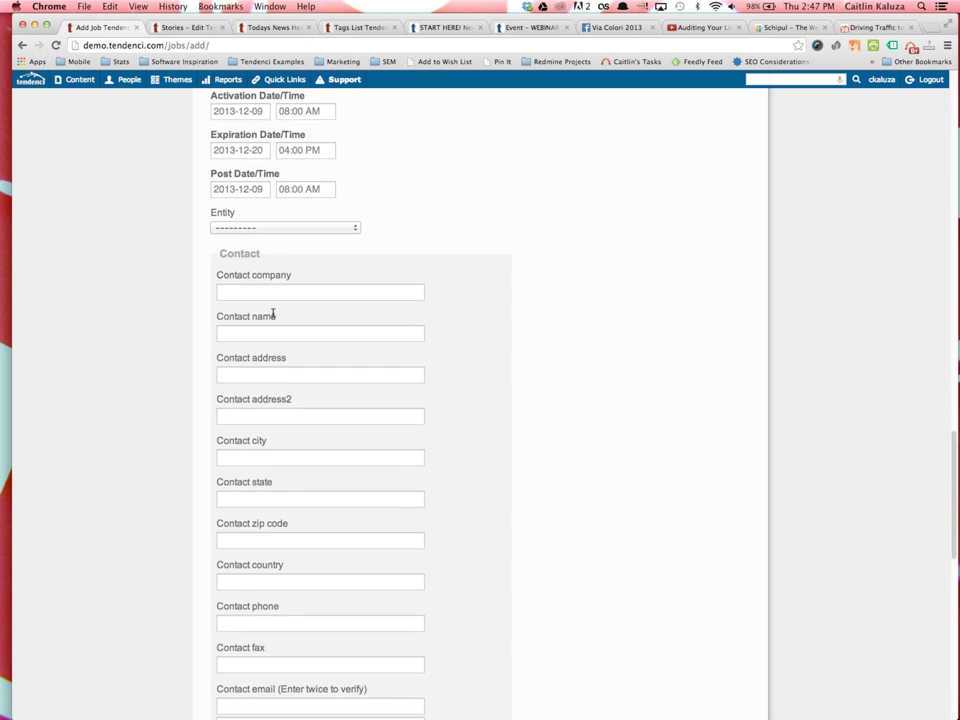
scroll(272, 306, "down", 3)
scroll(332, 538, "down", 5)
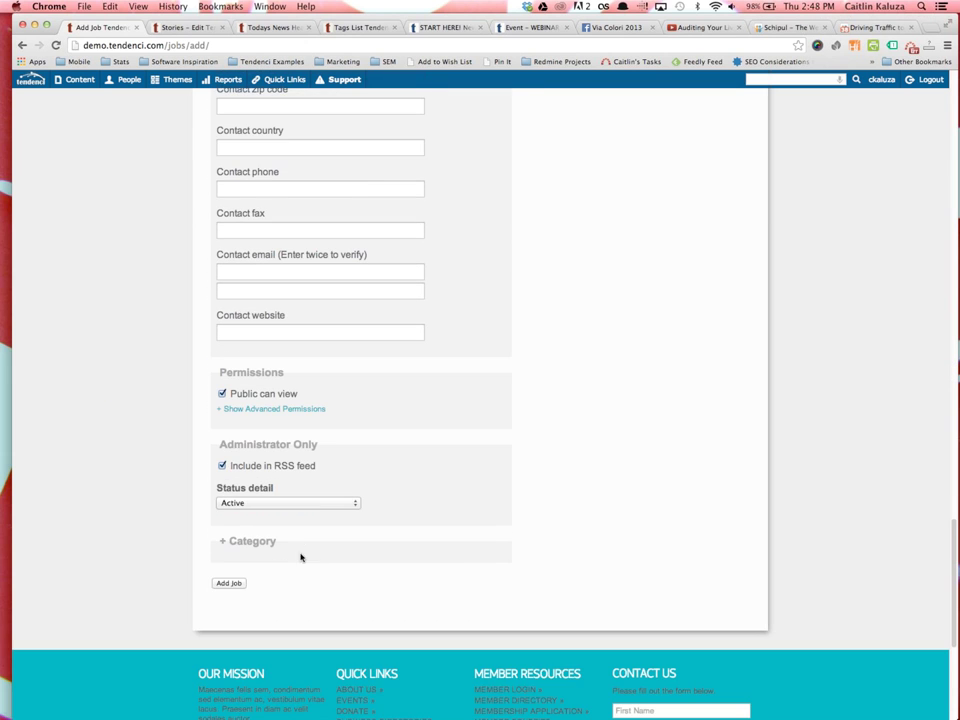
left_click(232, 584)
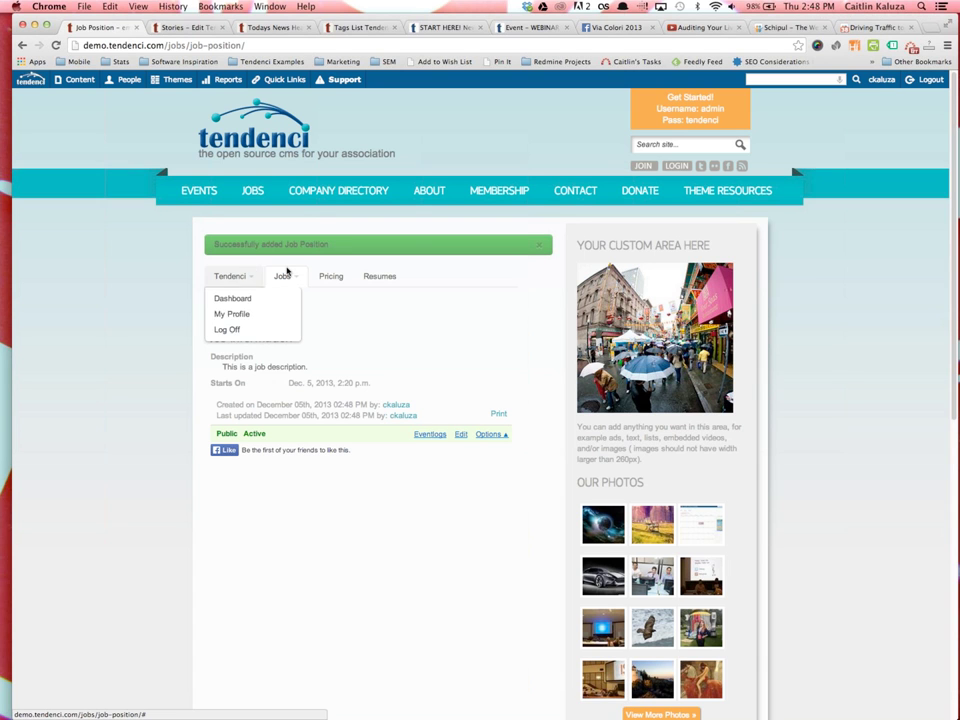
Bring up the Pending Jobs list, showing one job awaiting approval
mouse_move(286, 270)
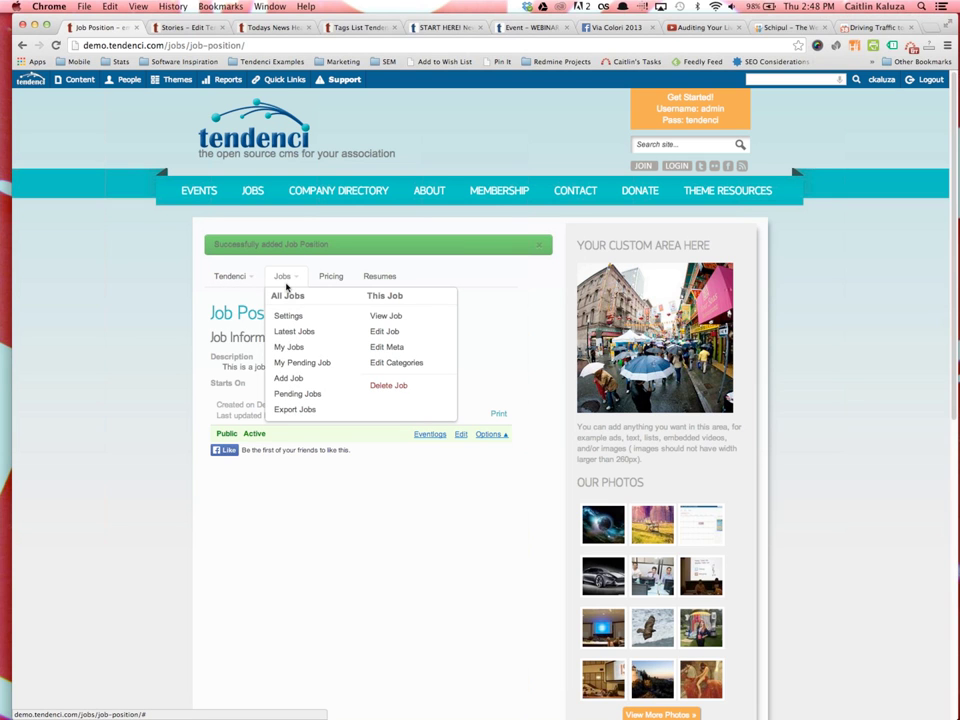
left_click(306, 393)
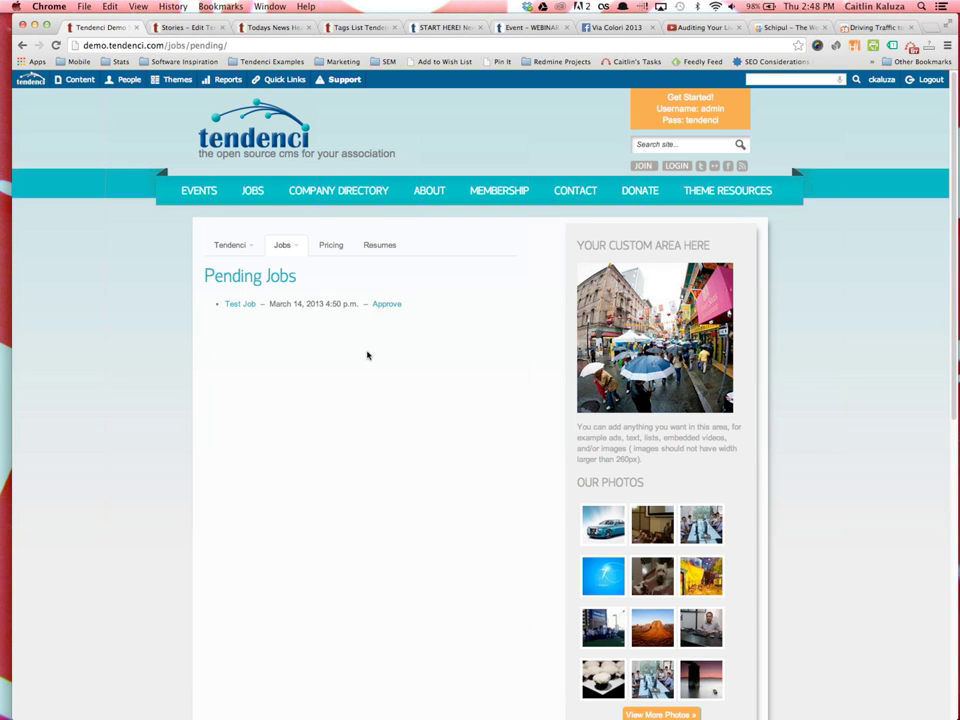
View the pending Test Job details, then open the site's Resumes listing
left_click(250, 304)
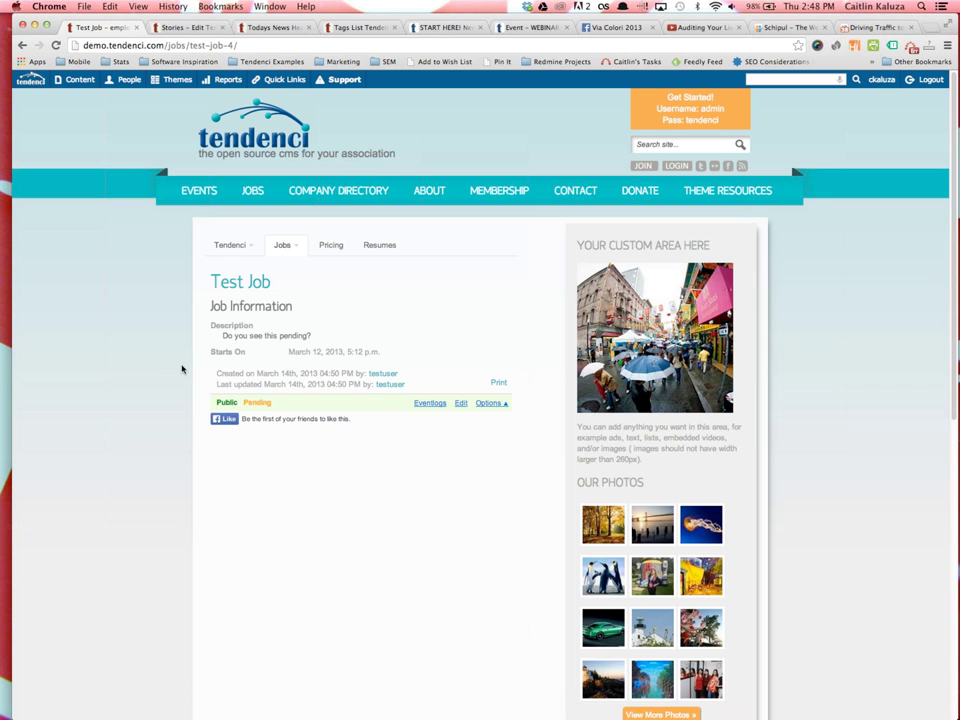
left_click(22, 45)
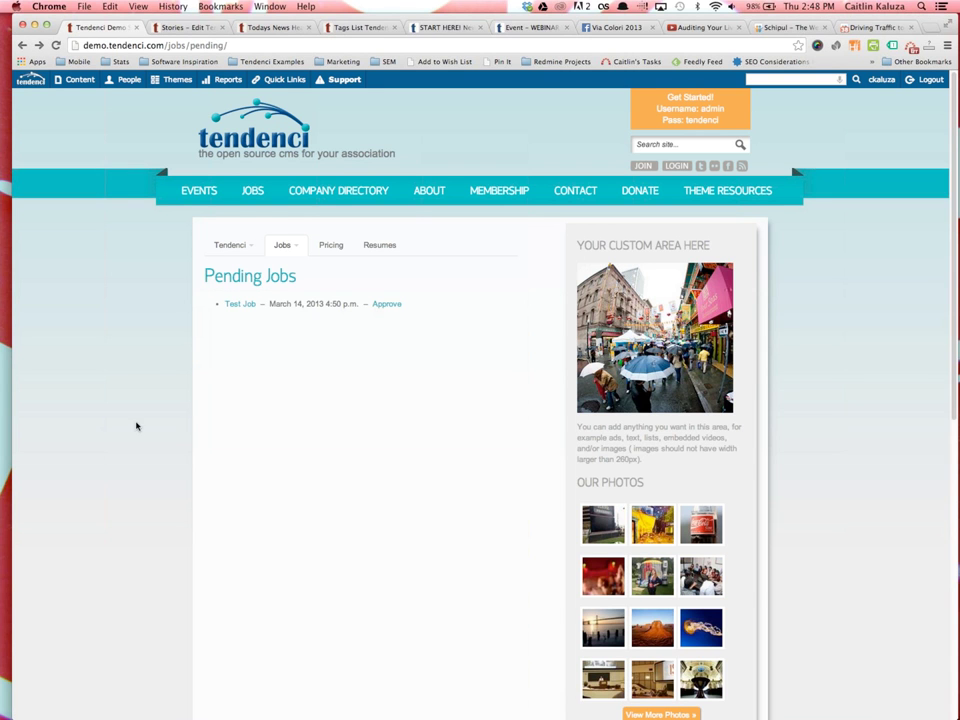
left_click(384, 245)
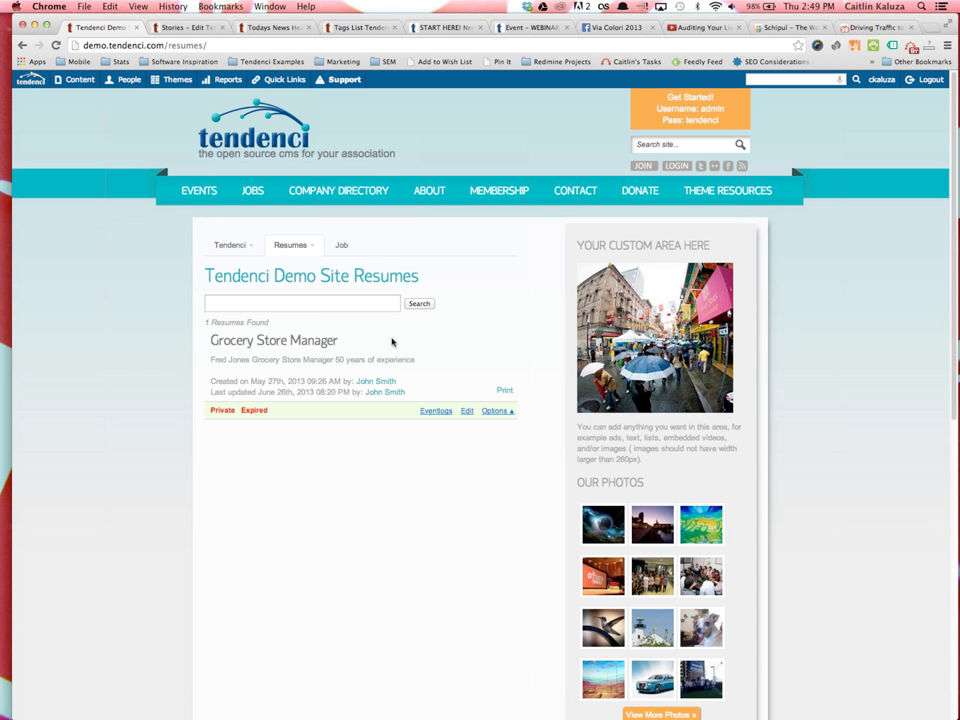
mouse_move(291, 245)
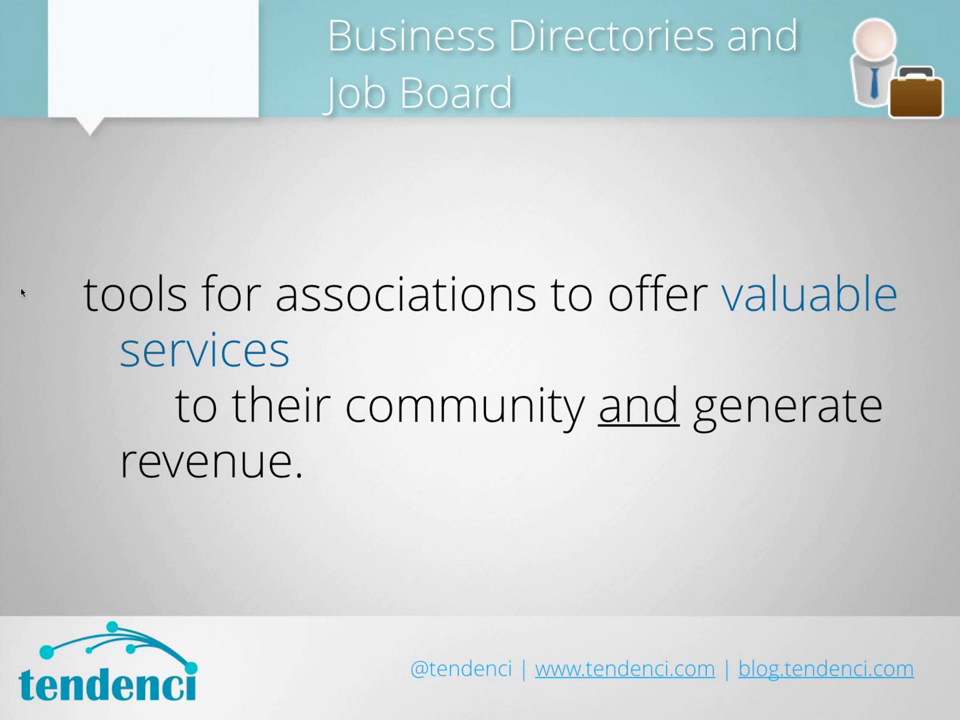
Advance five slides, through Job Board and Locations, to Organize and Share Files
key("Right")
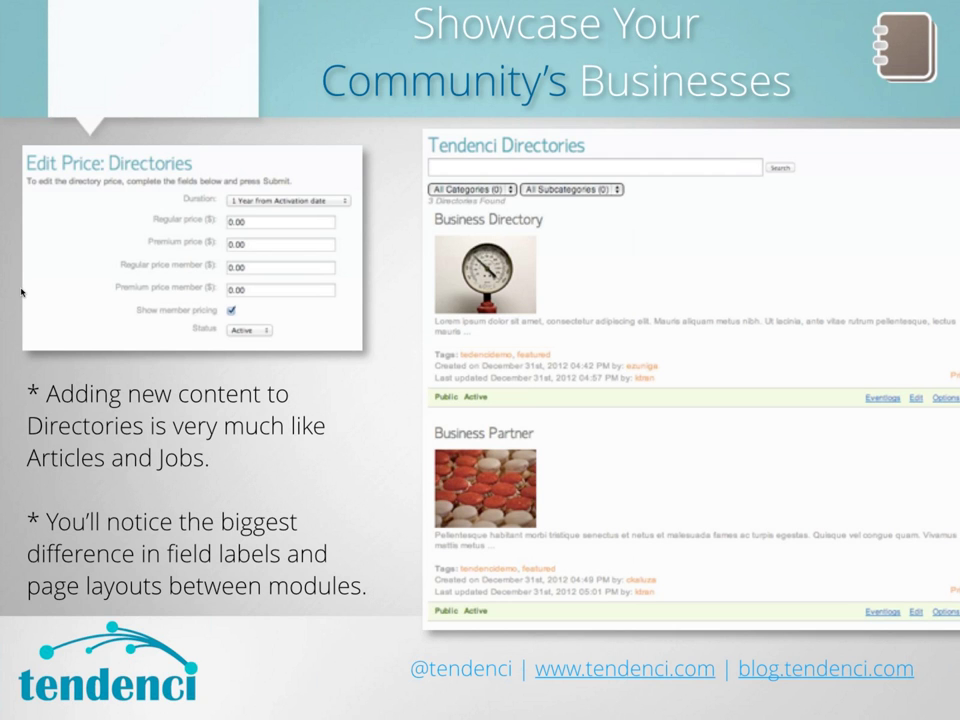
key("Right")
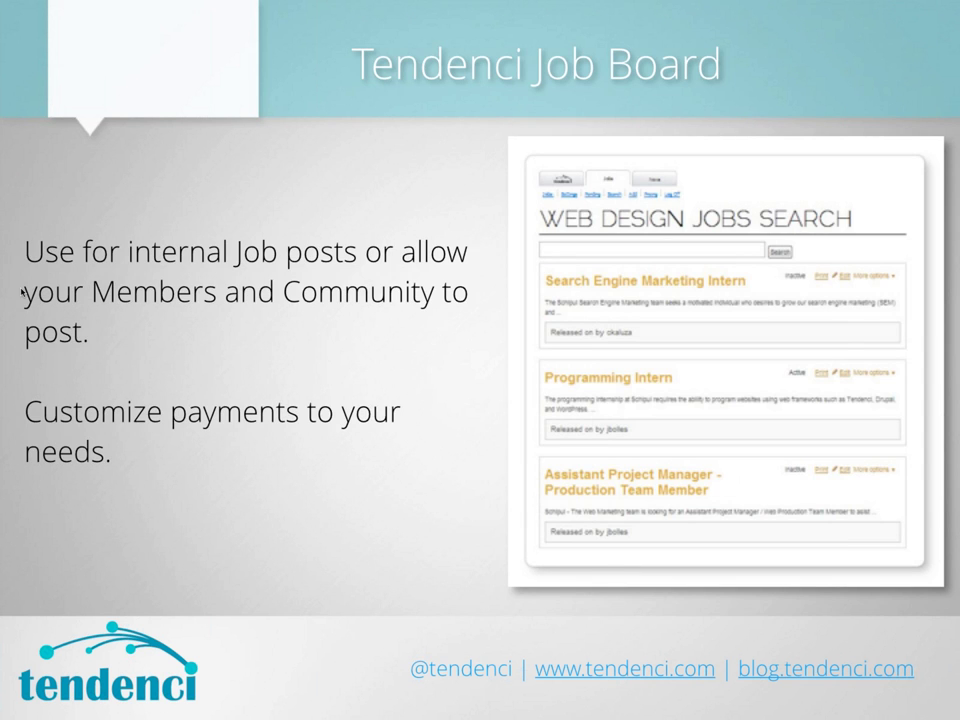
key("Right")
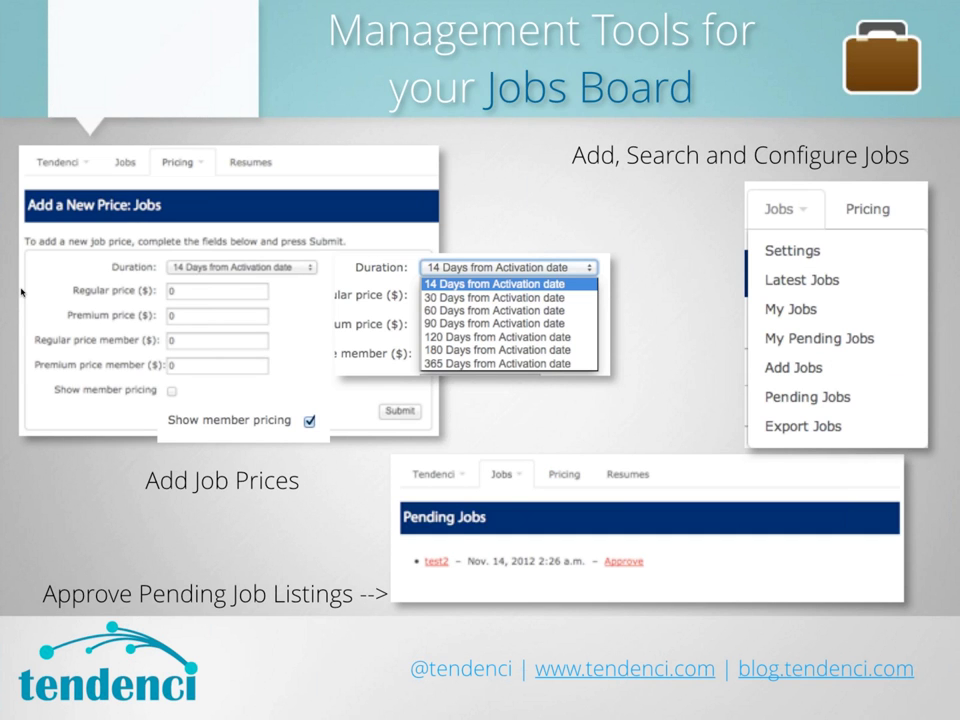
key("Right")
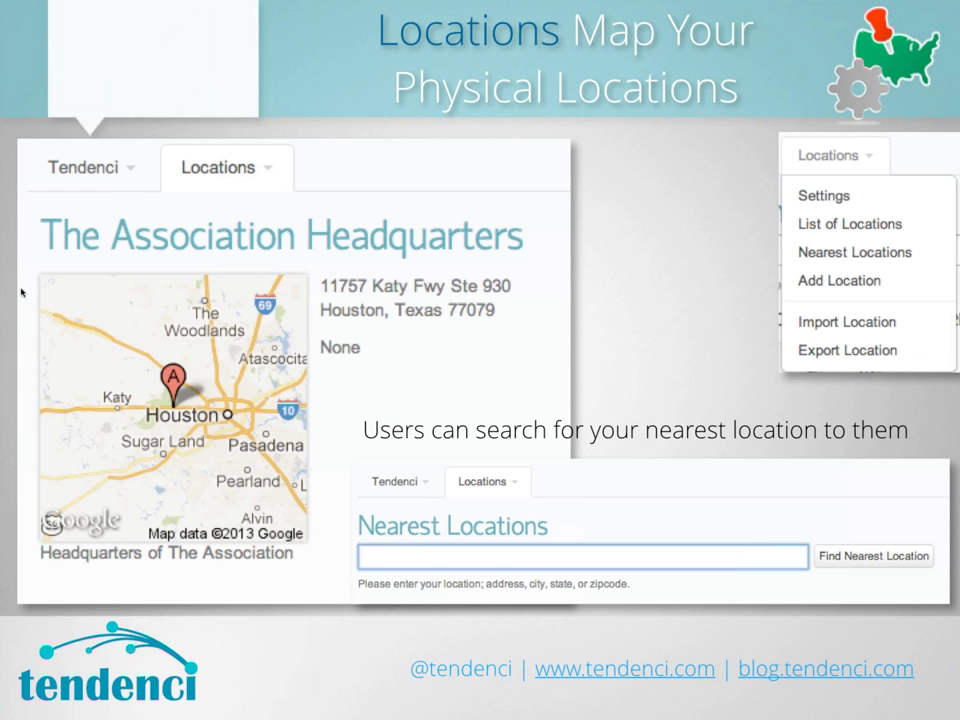
key("Right")
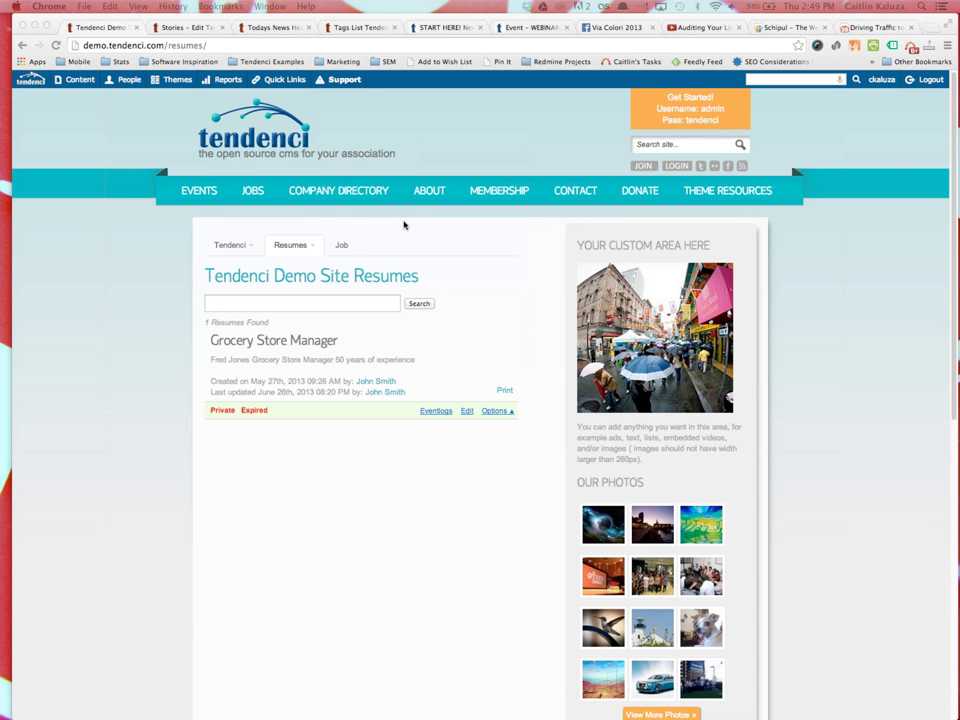
Open Content > Directories and scroll through the five directory entries and back up
mouse_move(76, 84)
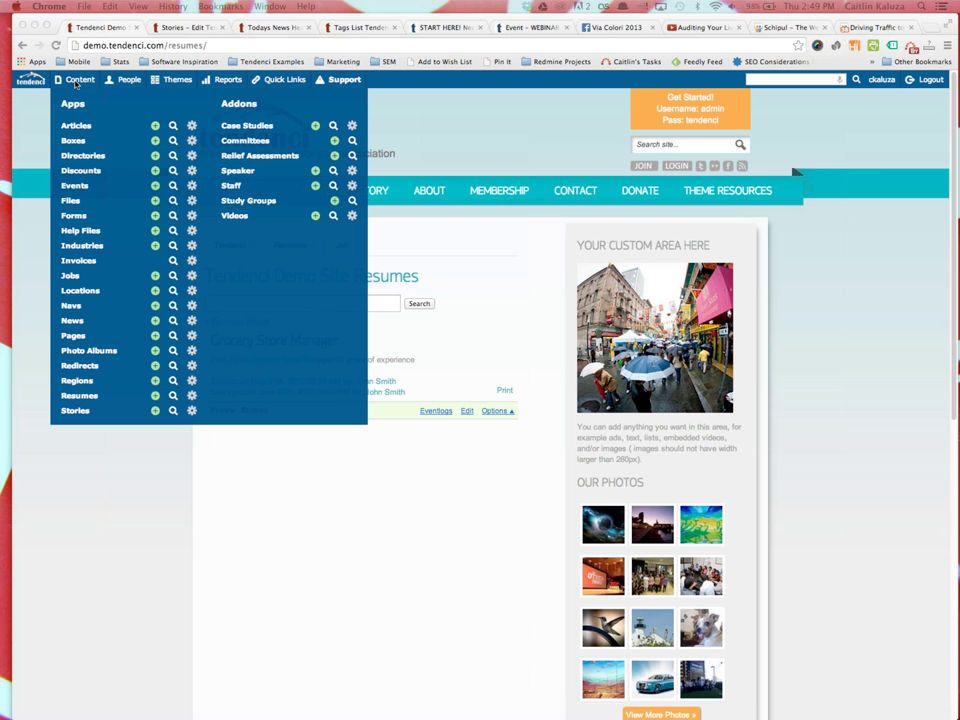
left_click(85, 157)
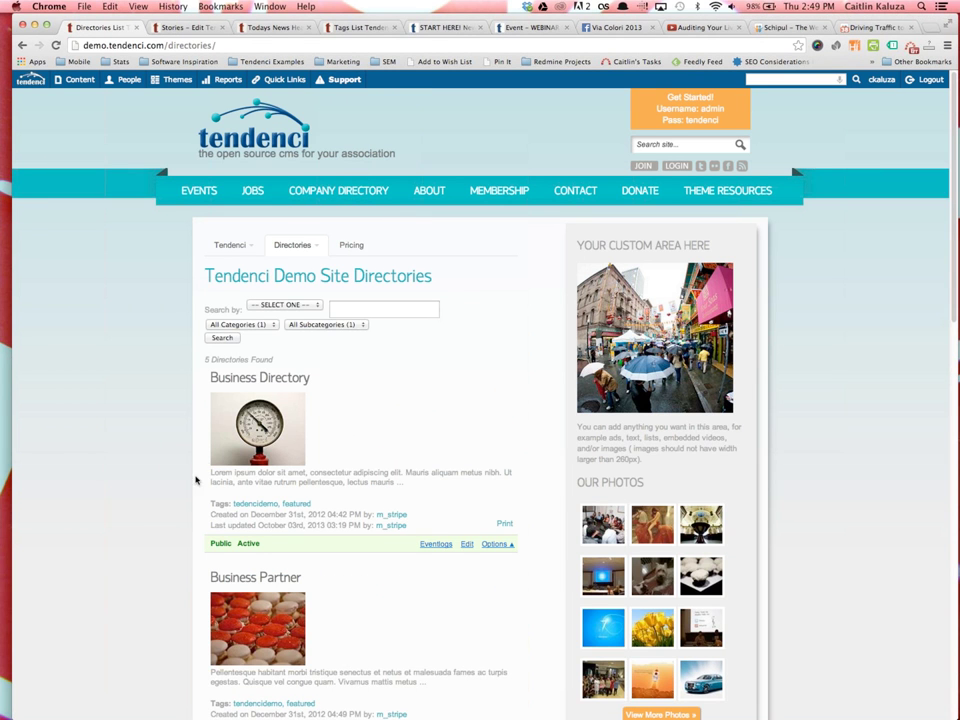
scroll(133, 442, "down", 3)
scroll(133, 442, "down", 10)
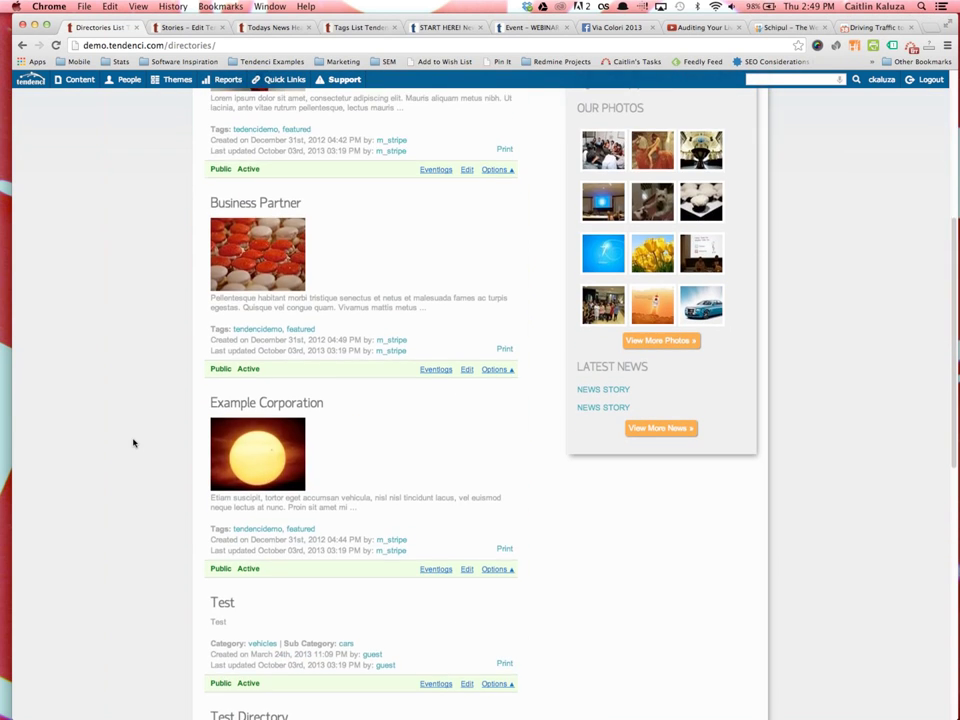
scroll(134, 440, "down", 3)
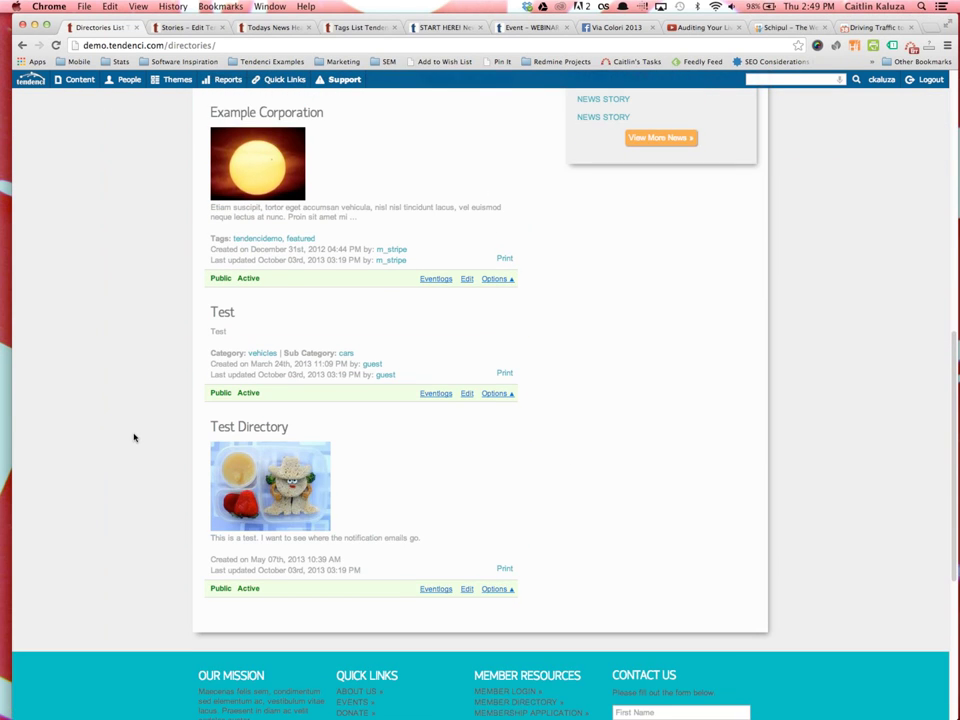
scroll(133, 437, "up", 10)
scroll(134, 435, "up", 5)
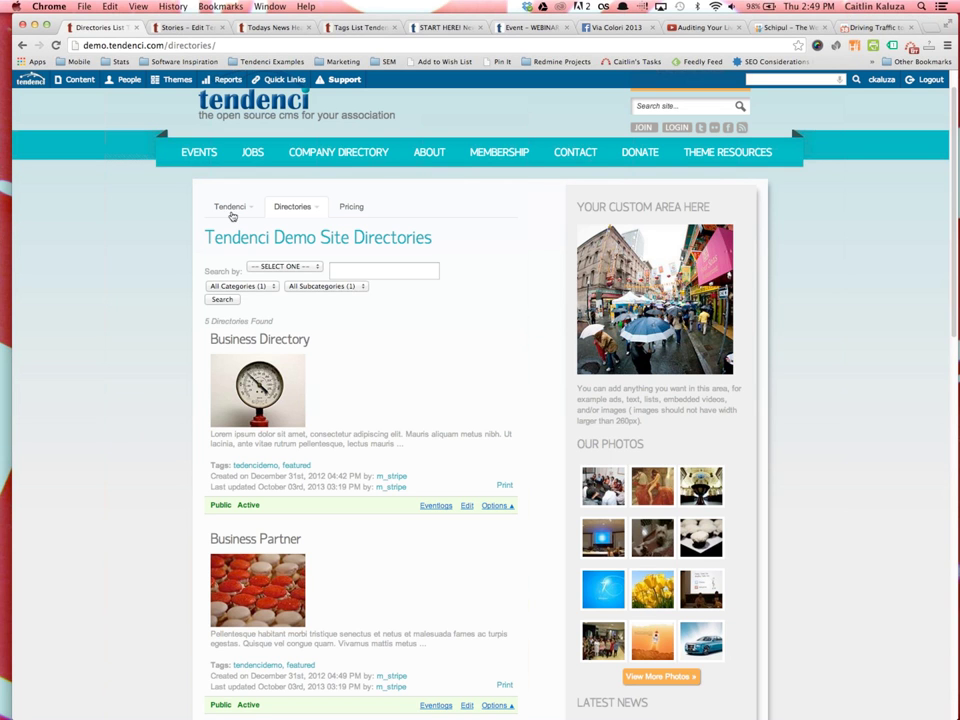
mouse_move(300, 208)
left_click(305, 265)
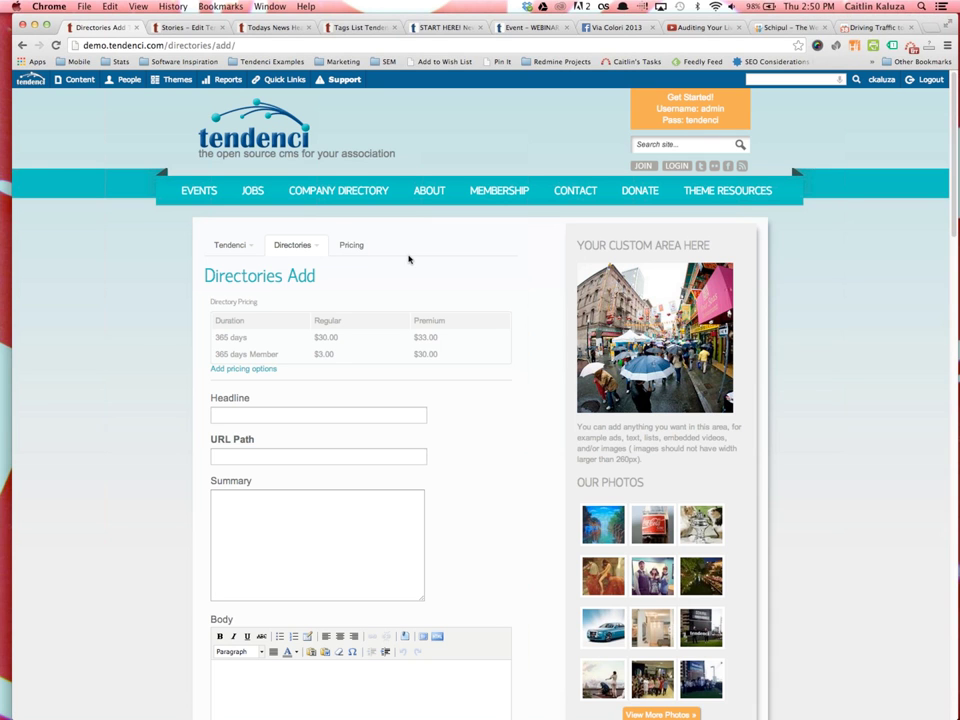
scroll(164, 175, "down", 4)
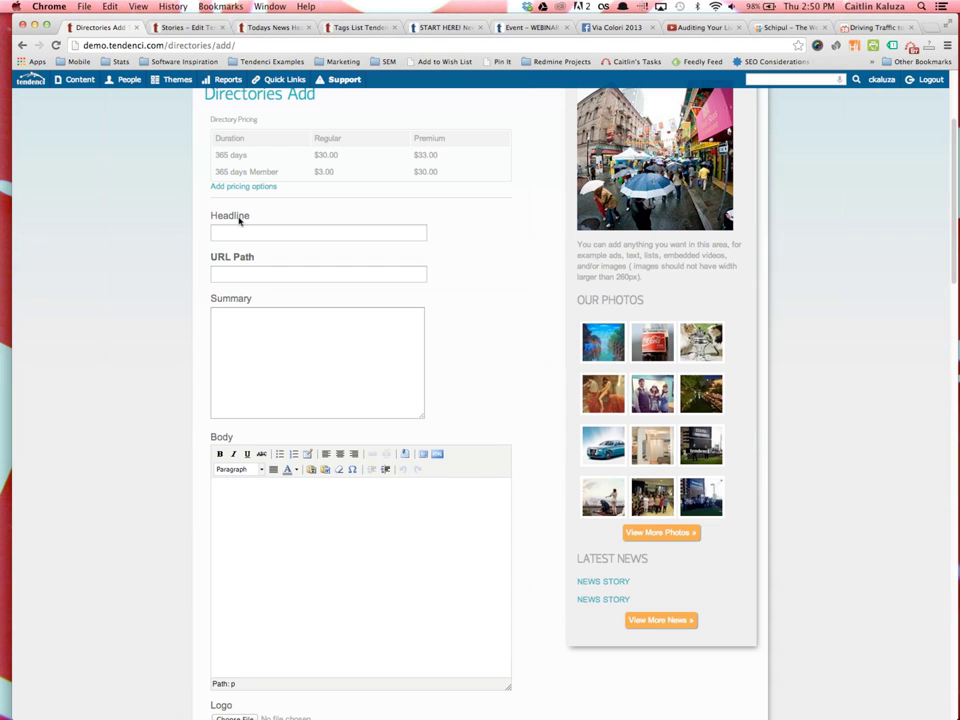
scroll(236, 334, "down", 4)
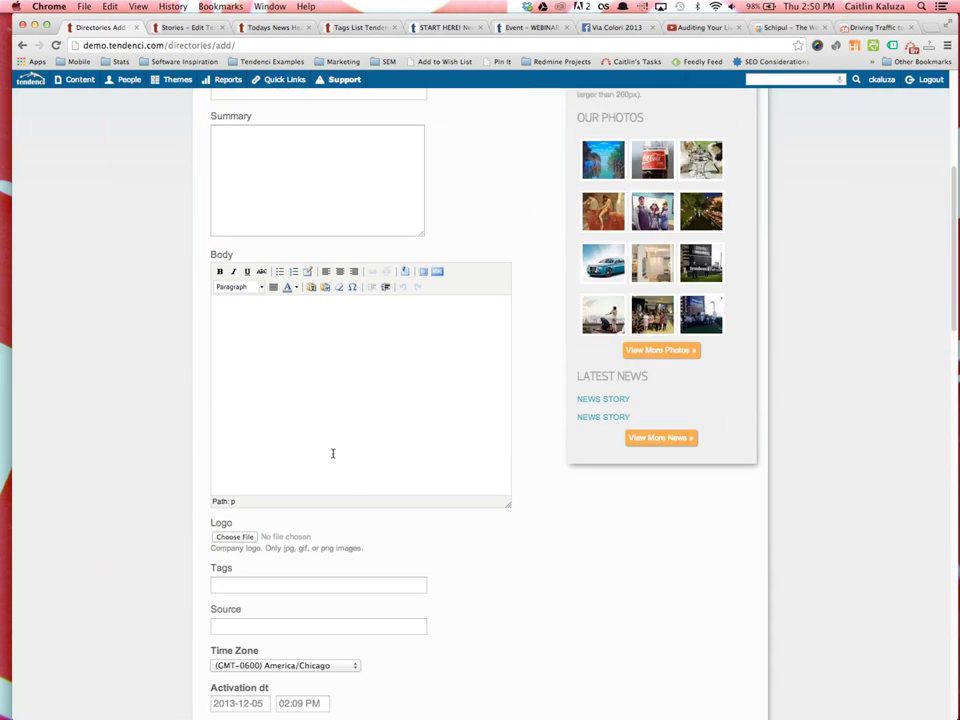
scroll(361, 496, "down", 3)
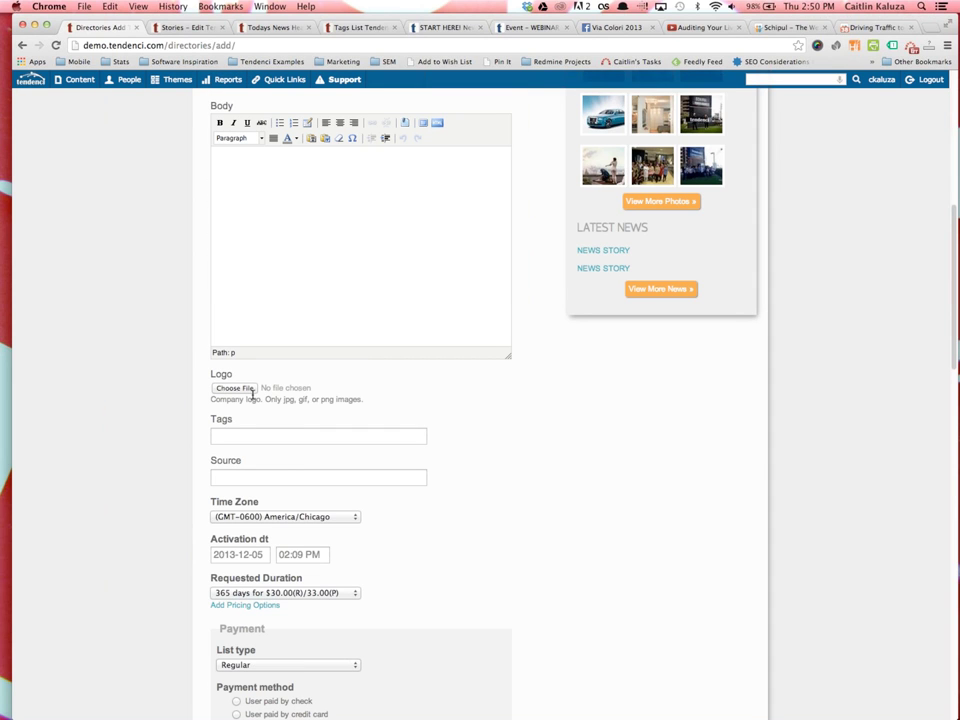
scroll(245, 480, "down", 1)
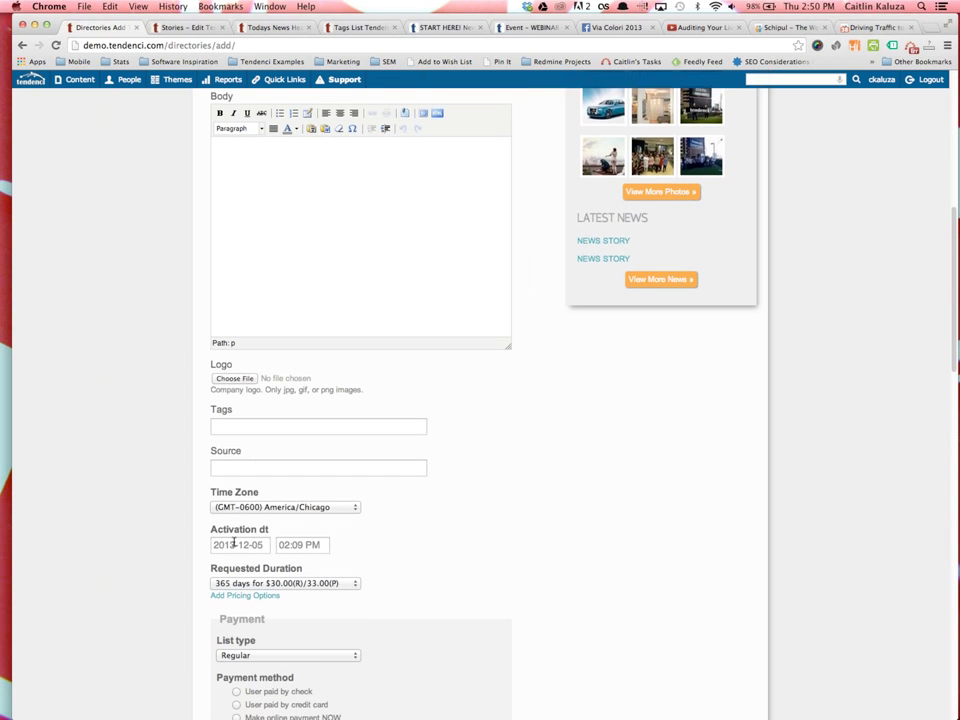
scroll(270, 443, "down", 2)
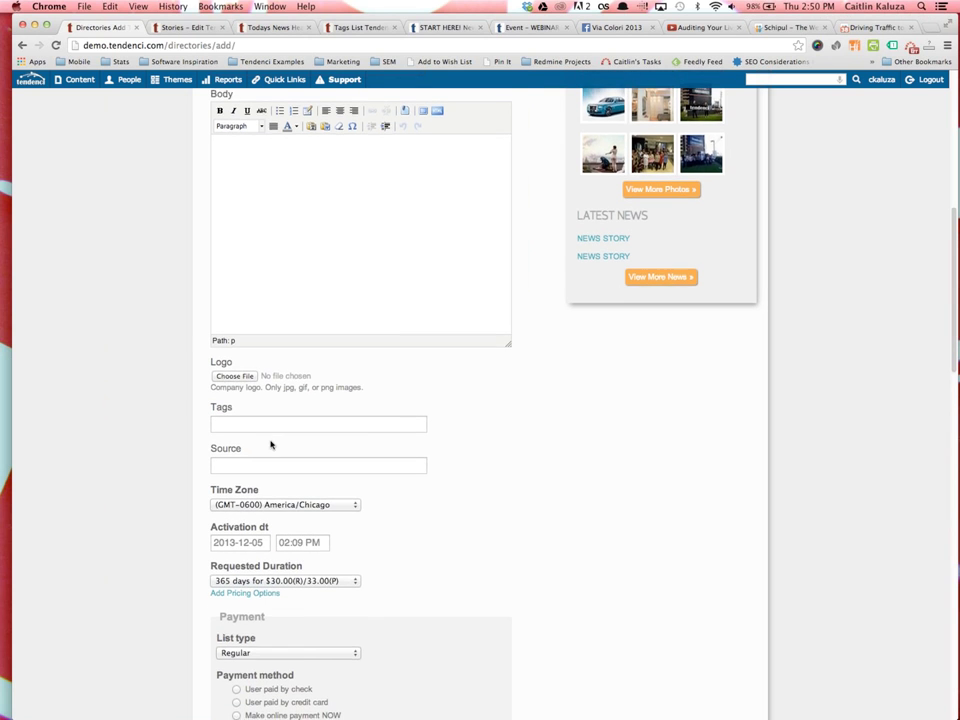
scroll(270, 443, "down", 4)
scroll(270, 538, "down", 1)
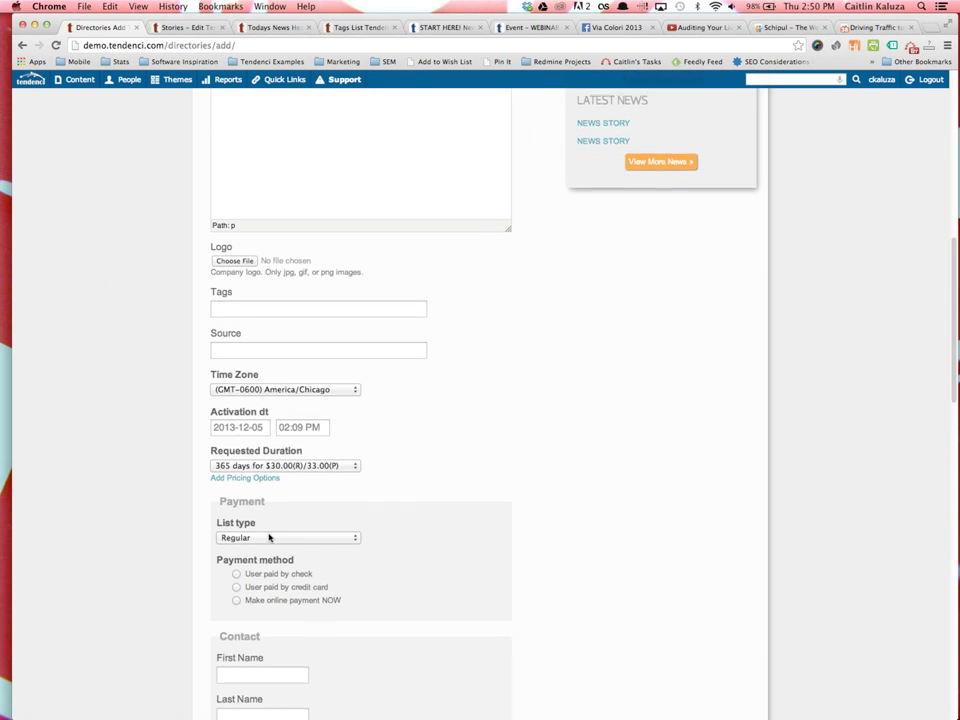
scroll(268, 535, "down", 10)
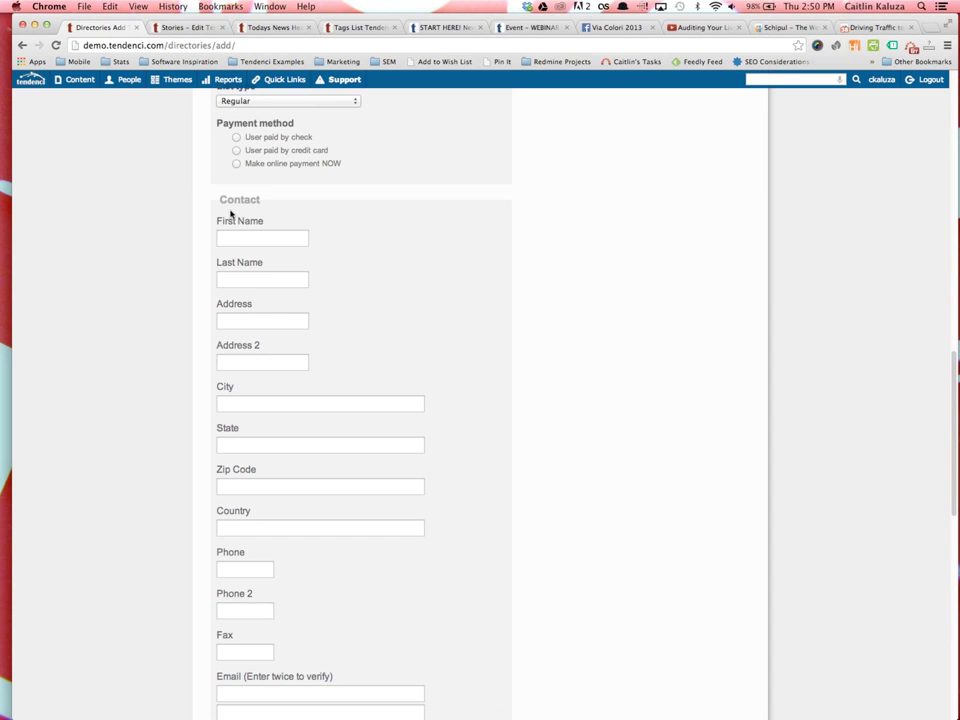
scroll(270, 300, "up", 6)
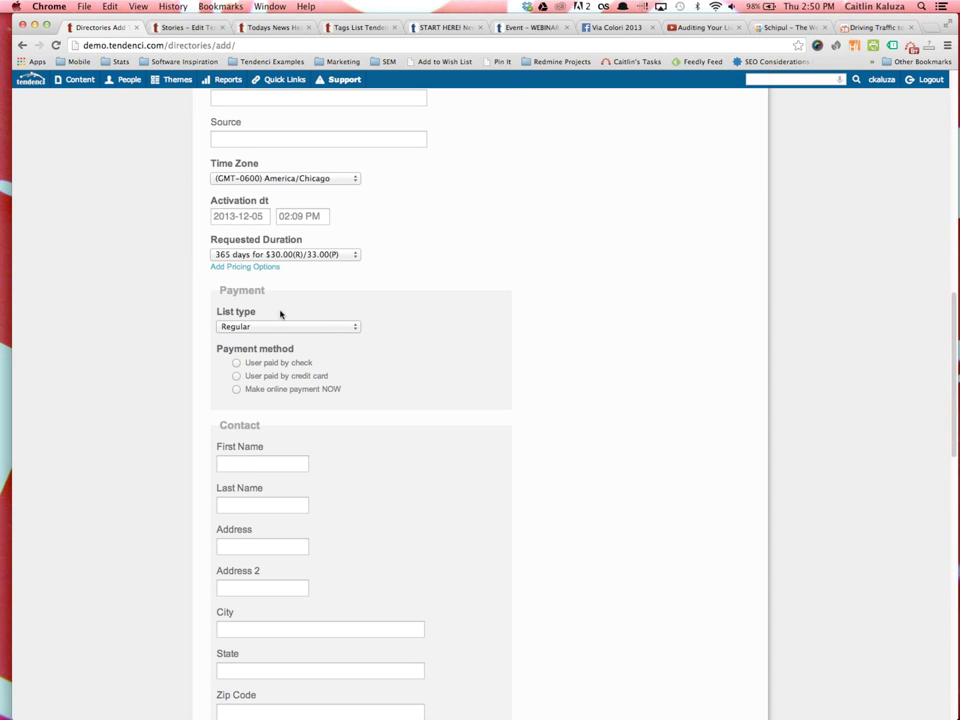
left_click_drag(306, 241, 214, 241)
scroll(281, 476, "down", 4)
scroll(281, 476, "down", 12)
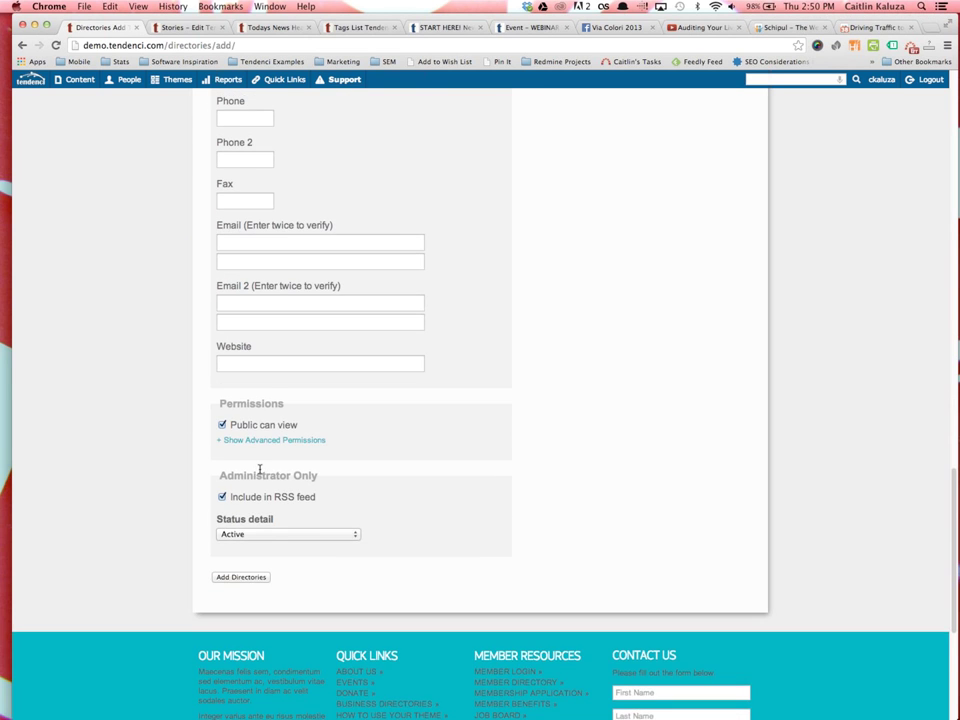
scroll(259, 471, "up", 6)
scroll(259, 471, "up", 20)
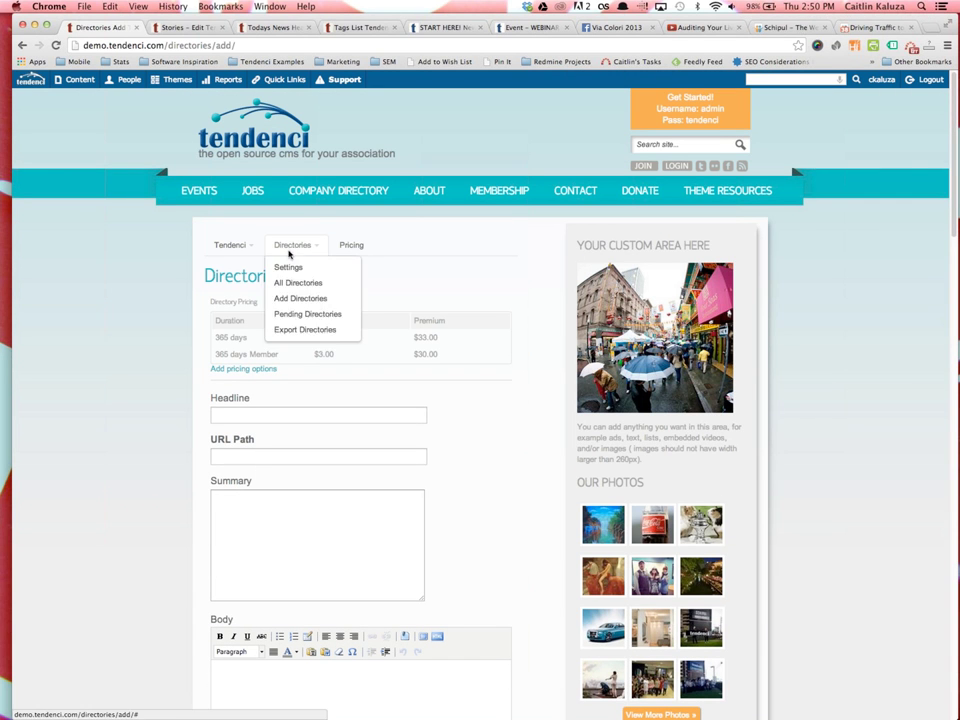
Load houstontech.org/directories in a new tab and scroll its 177-directory listing
key("super+t")
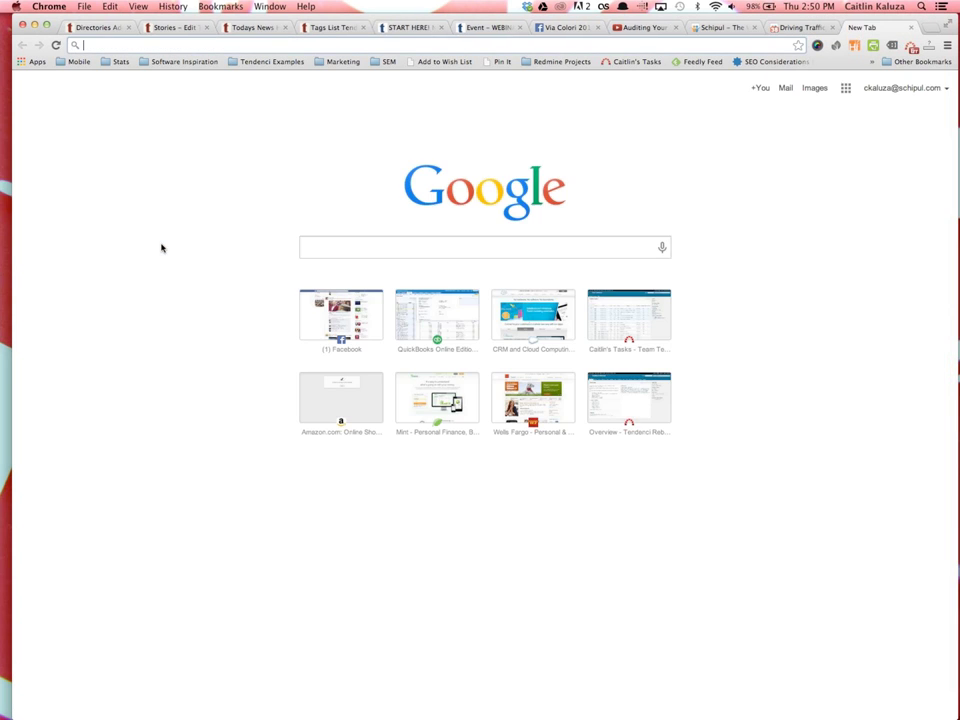
type("houstontech.org")
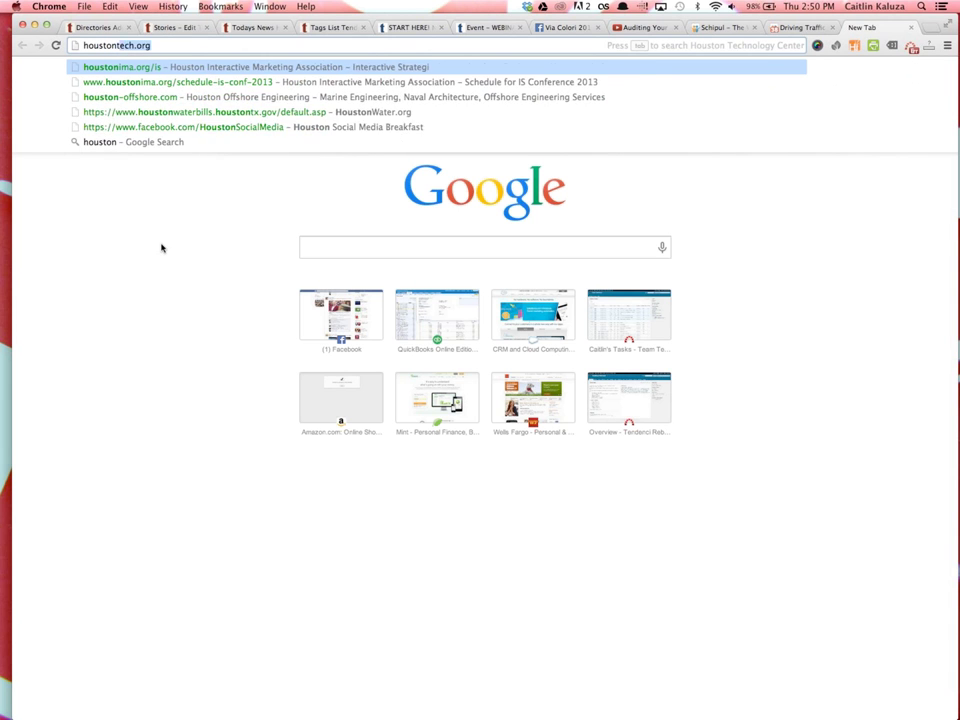
type("/directories")
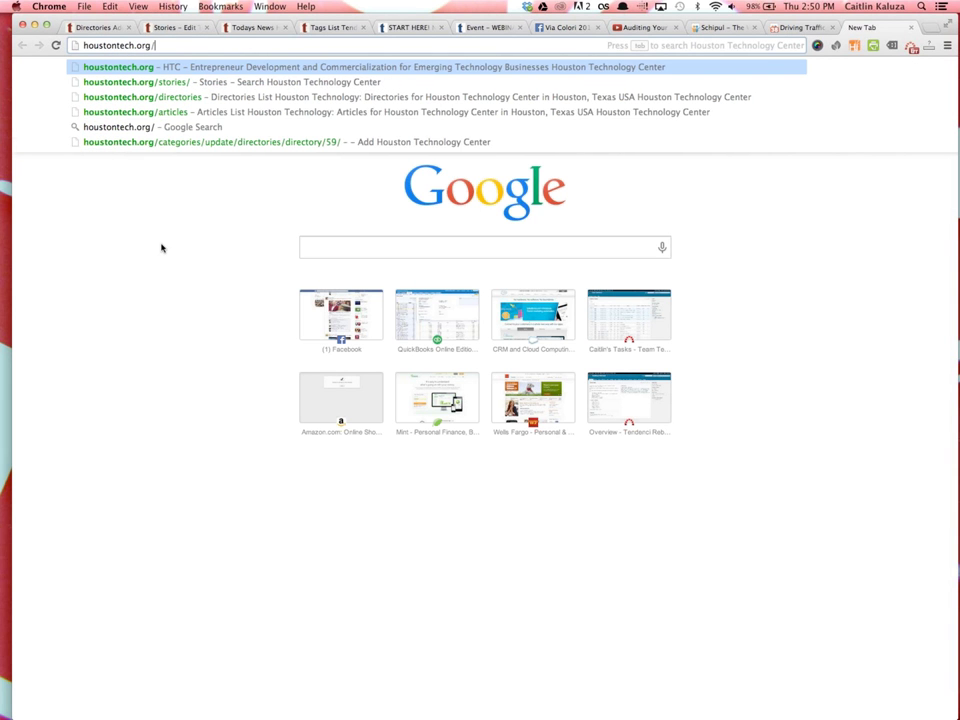
key("Return")
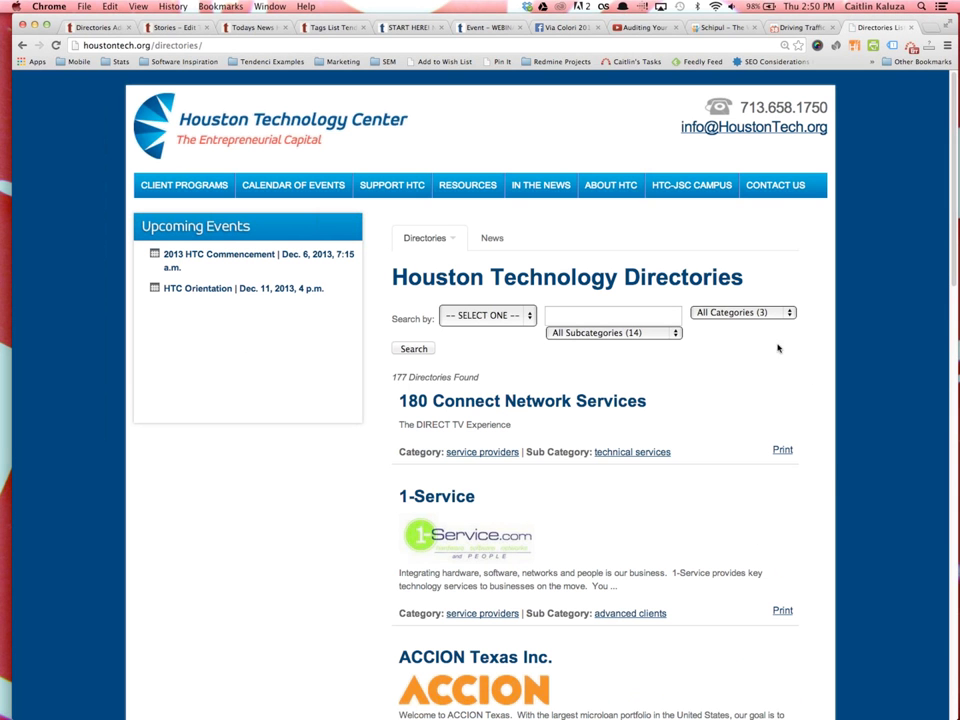
scroll(603, 467, "down", 14)
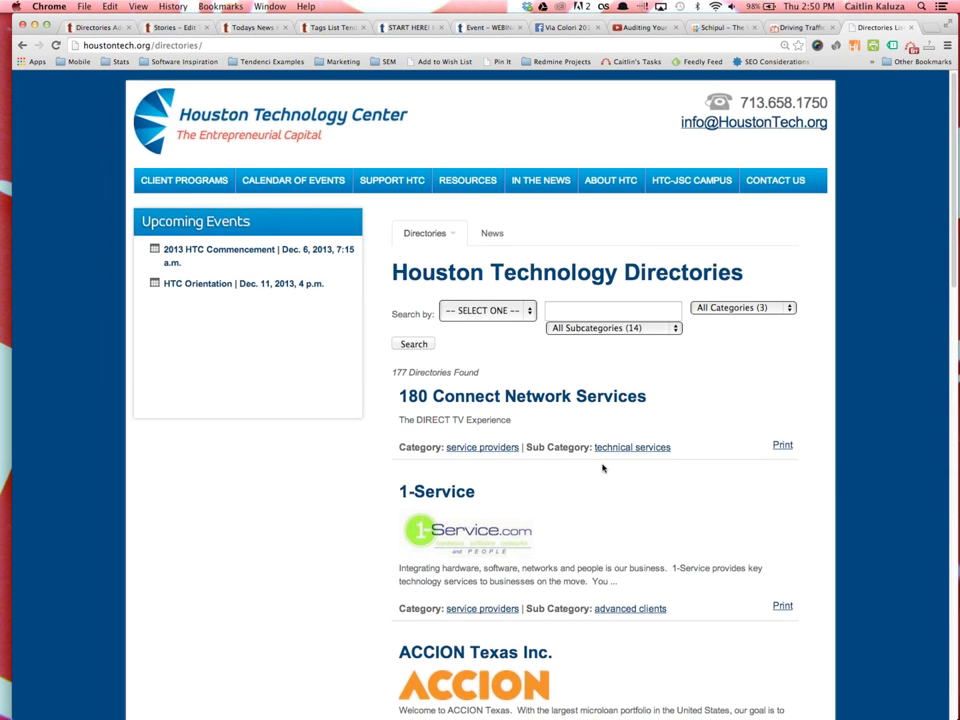
scroll(603, 467, "down", 12)
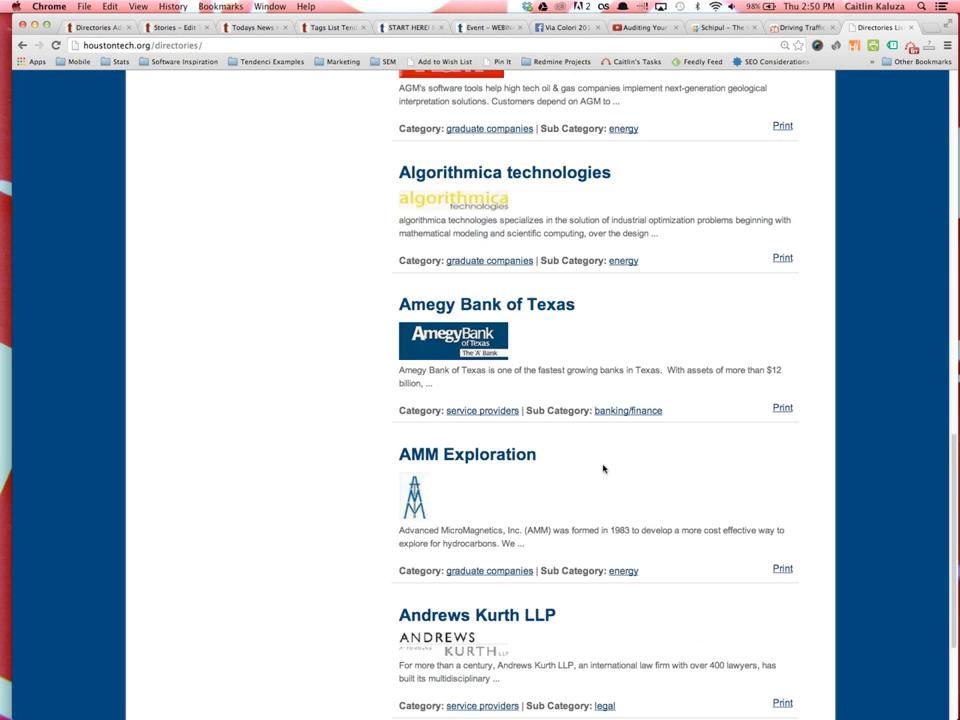
scroll(602, 467, "up", 20)
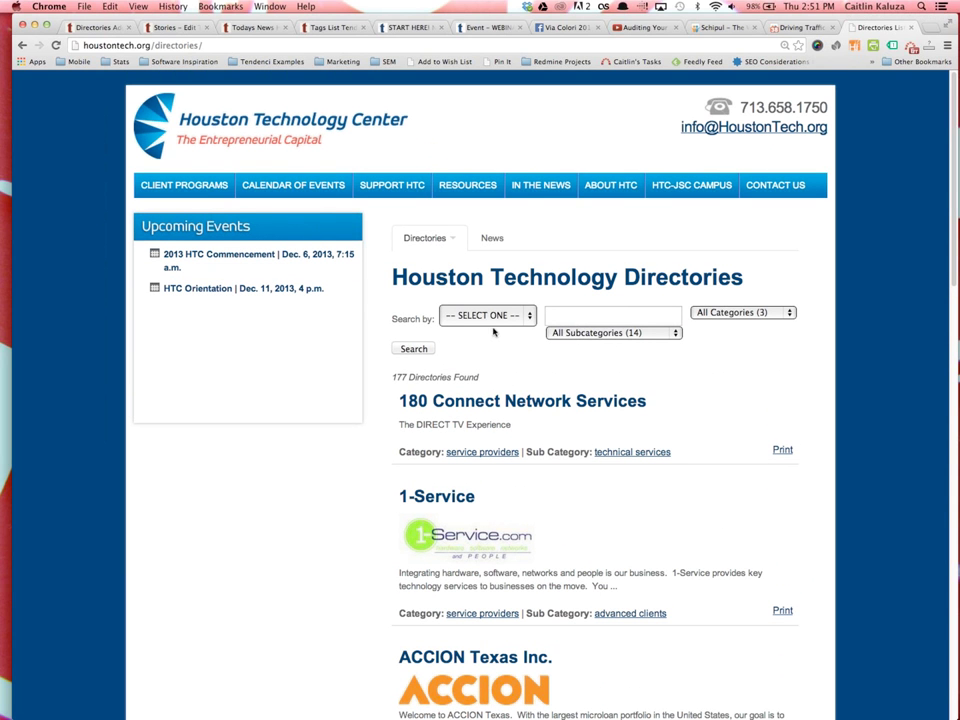
Inspect the Search by and subcategory dropdowns without changing them
left_click(508, 318)
left_click(592, 334)
left_click(595, 334)
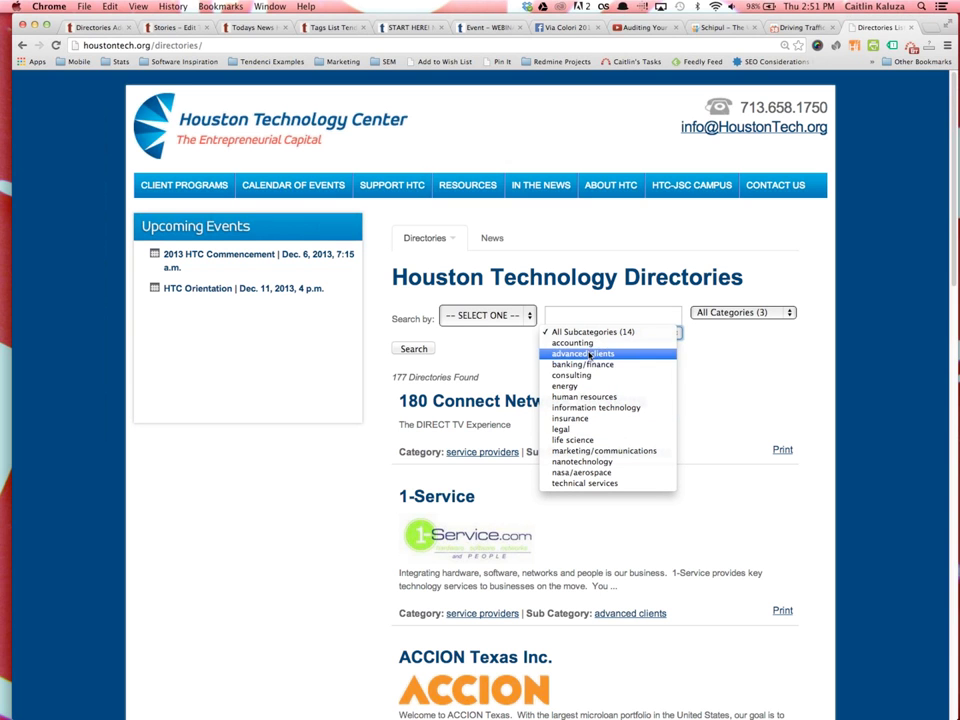
left_click(186, 45)
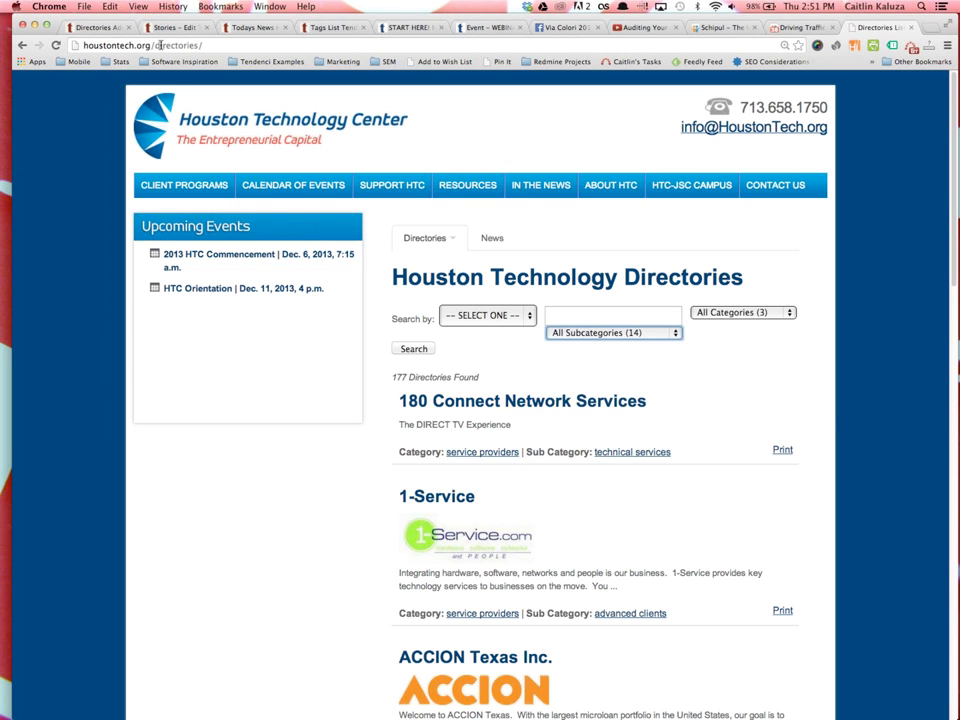
left_click(186, 45)
Load prsahouston.org/directories and scroll through its directory listing
type("prsa")
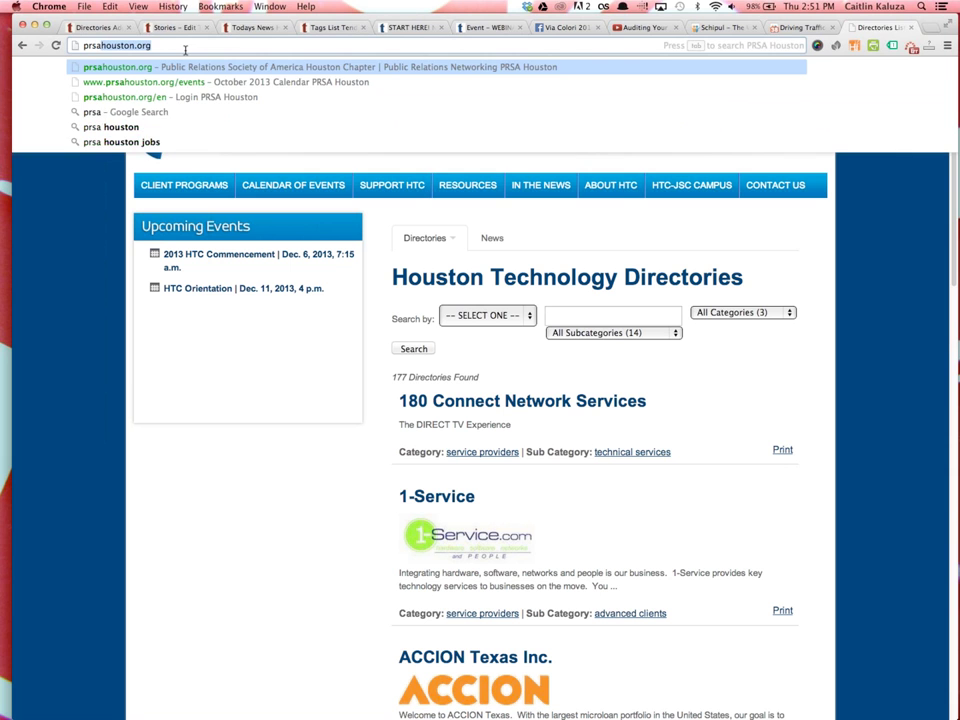
type("houston.org/directories")
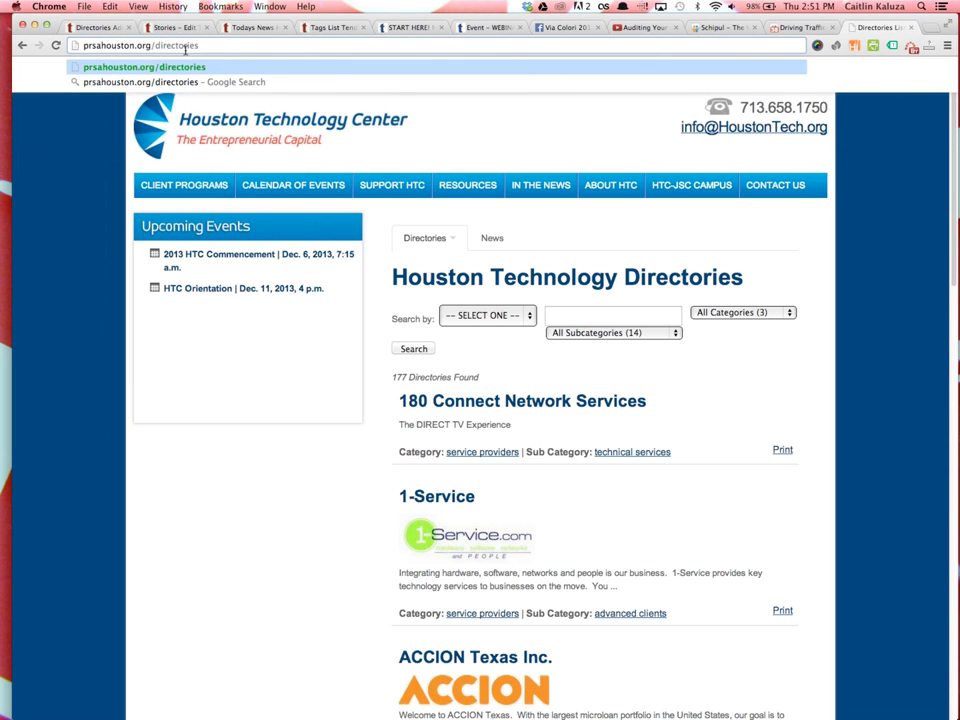
key("Return")
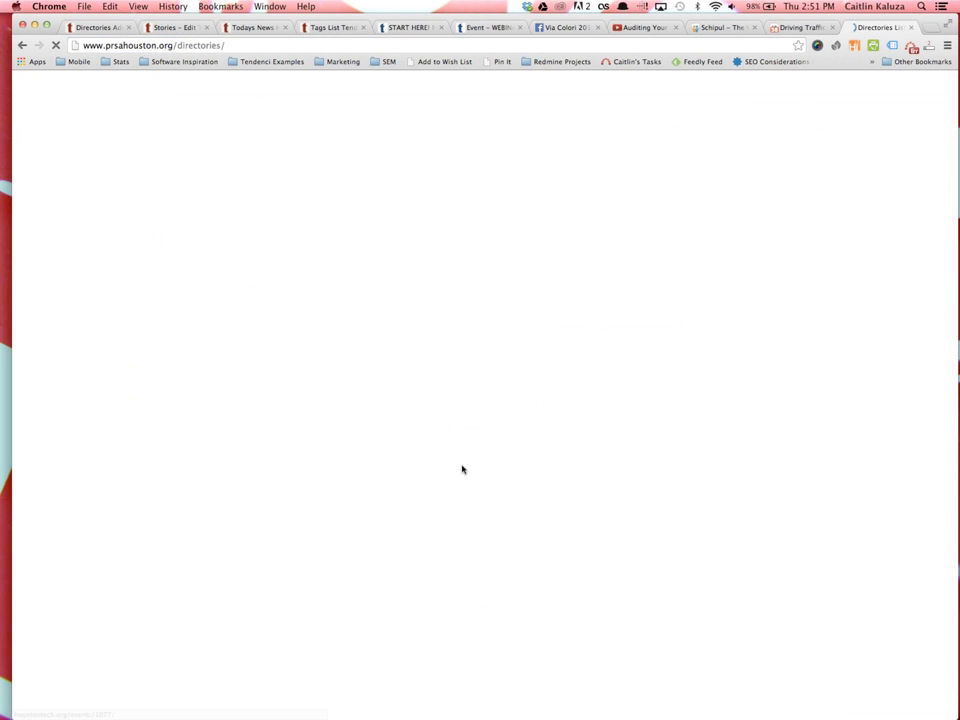
scroll(583, 405, "down", 10)
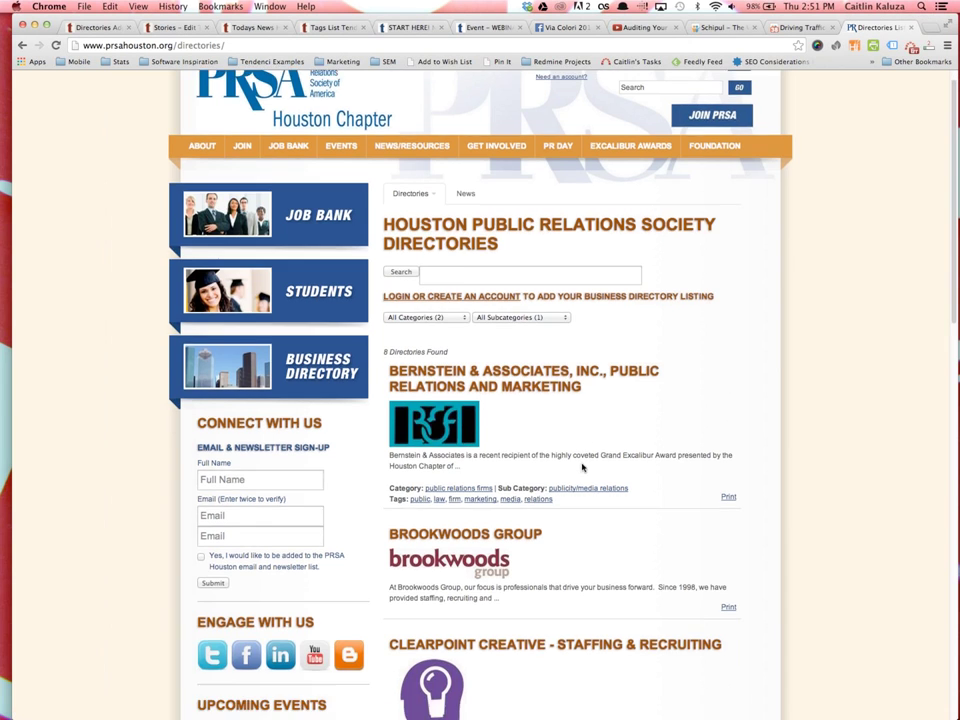
scroll(541, 408, "down", 15)
scroll(540, 405, "up", 20)
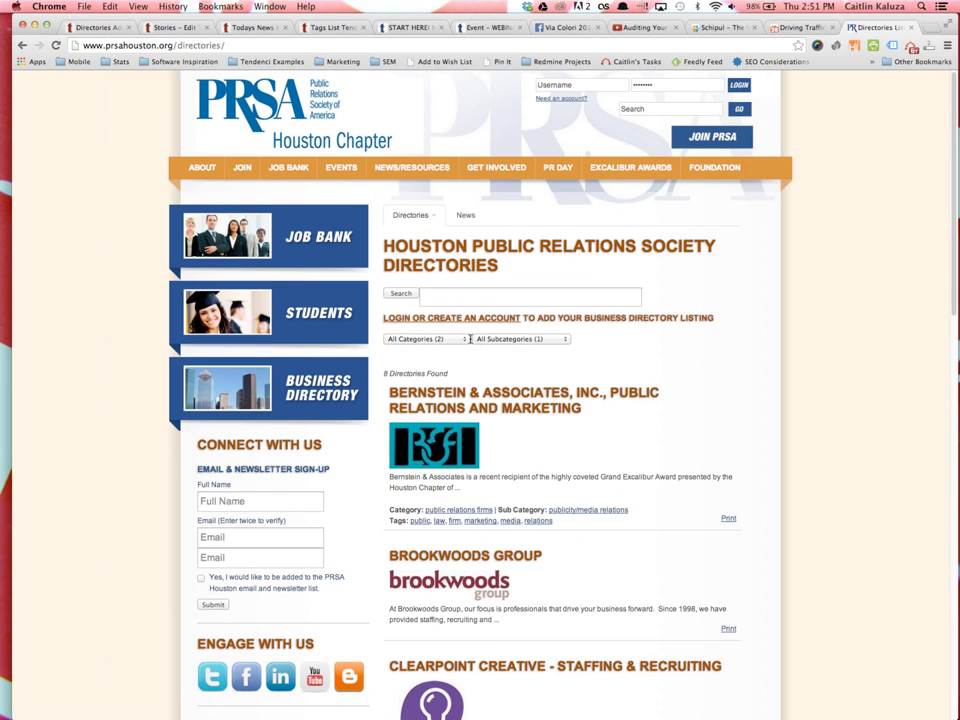
Filter the directories to the public relations firms category, leaving 3 listings
left_click(425, 339)
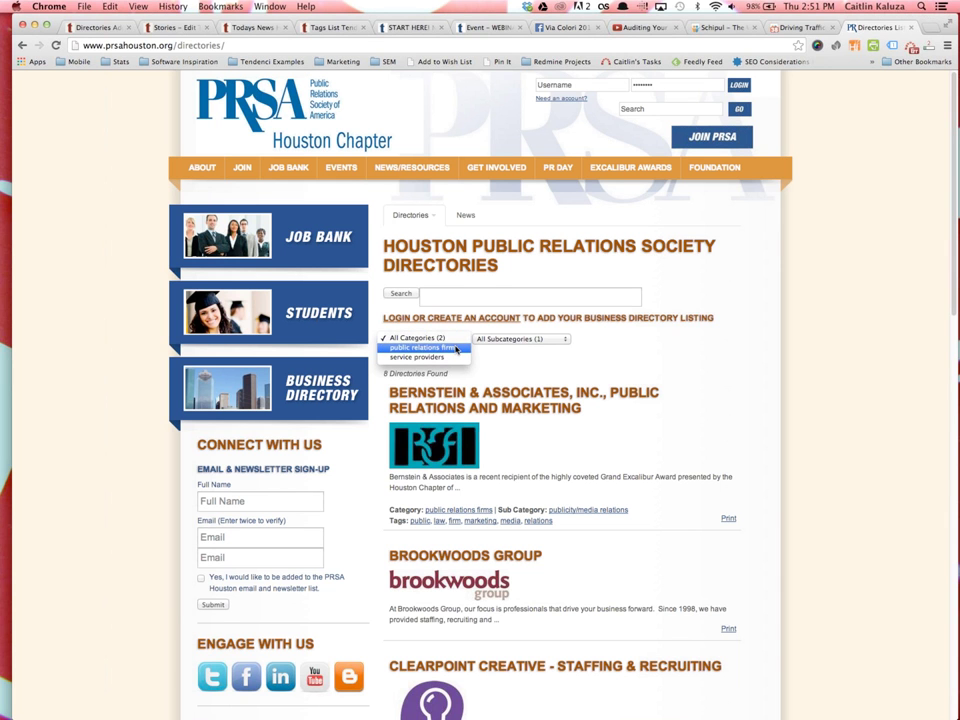
left_click(456, 348)
left_click(497, 340)
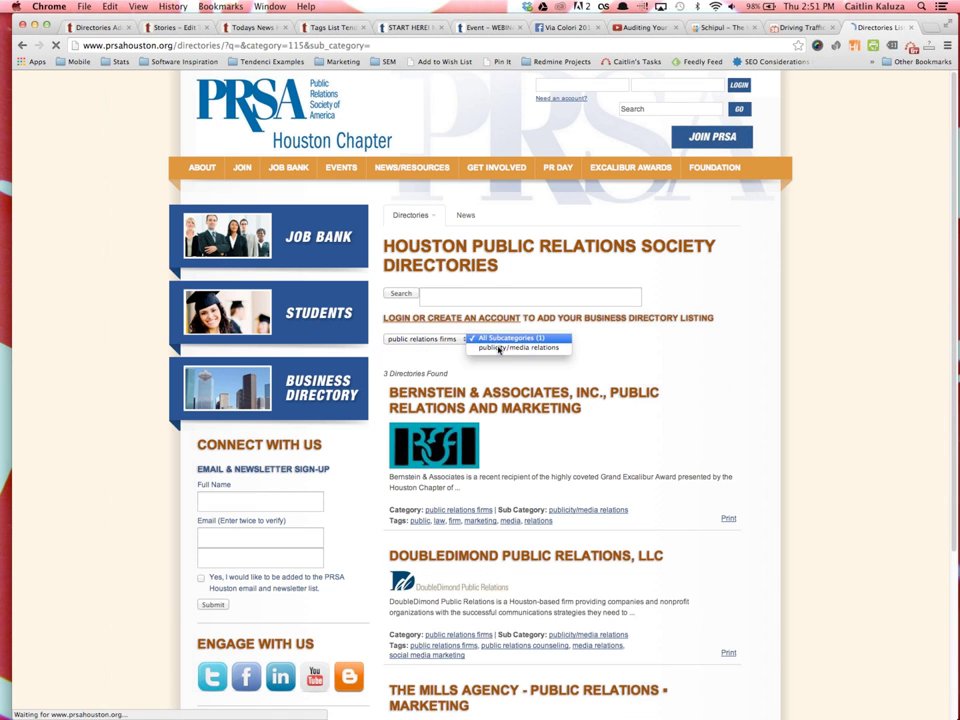
left_click(631, 358)
scroll(621, 489, "down", 5)
scroll(444, 497, "up", 5)
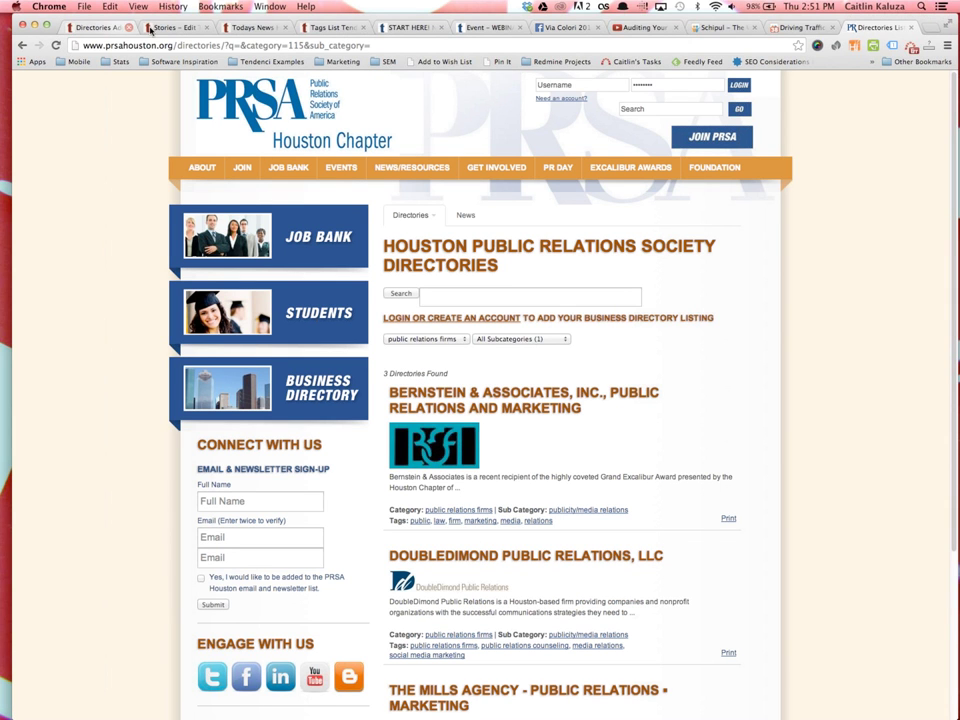
Back on the Tendenci demo tab, open Content > Locations listing test, Trụ sở chính and WOW Design
left_click(95, 27)
mouse_move(68, 80)
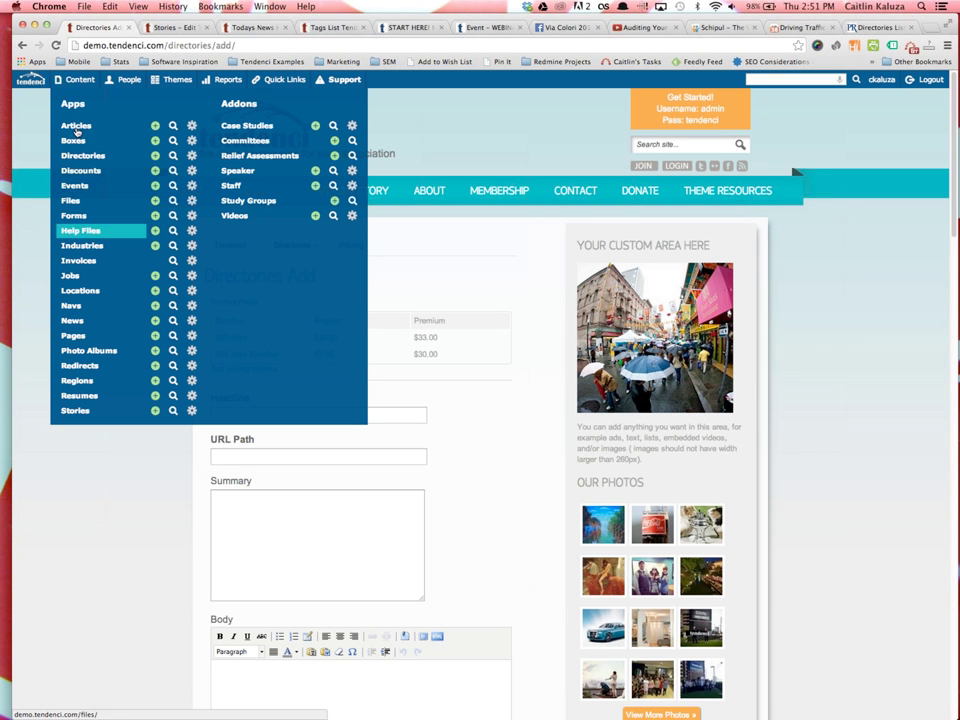
left_click(80, 290)
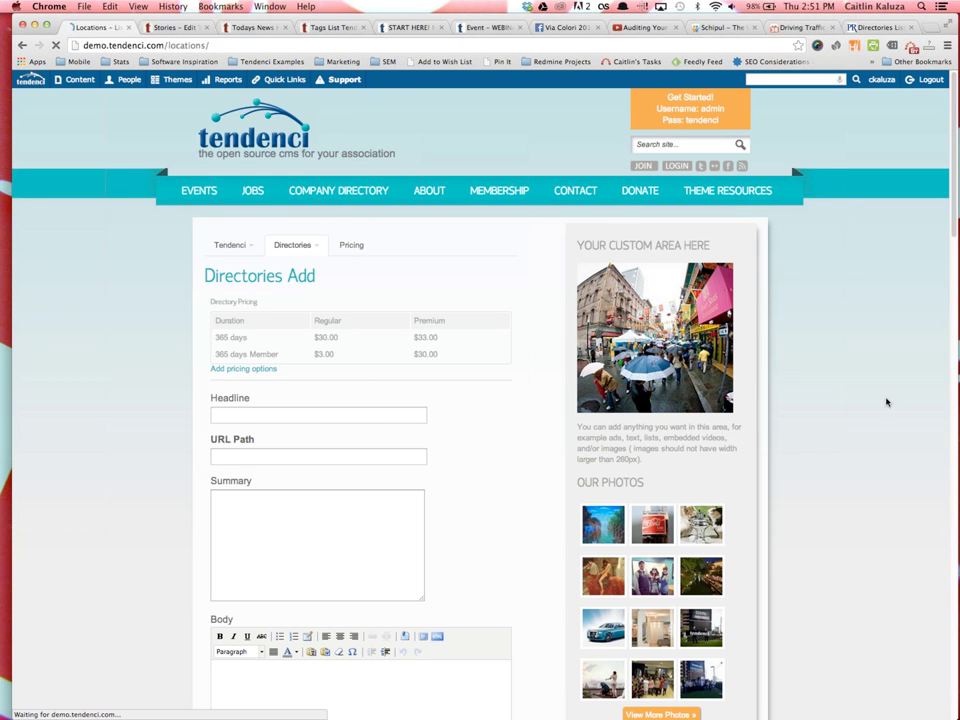
scroll(884, 420, "down", 2)
scroll(881, 431, "down", 5)
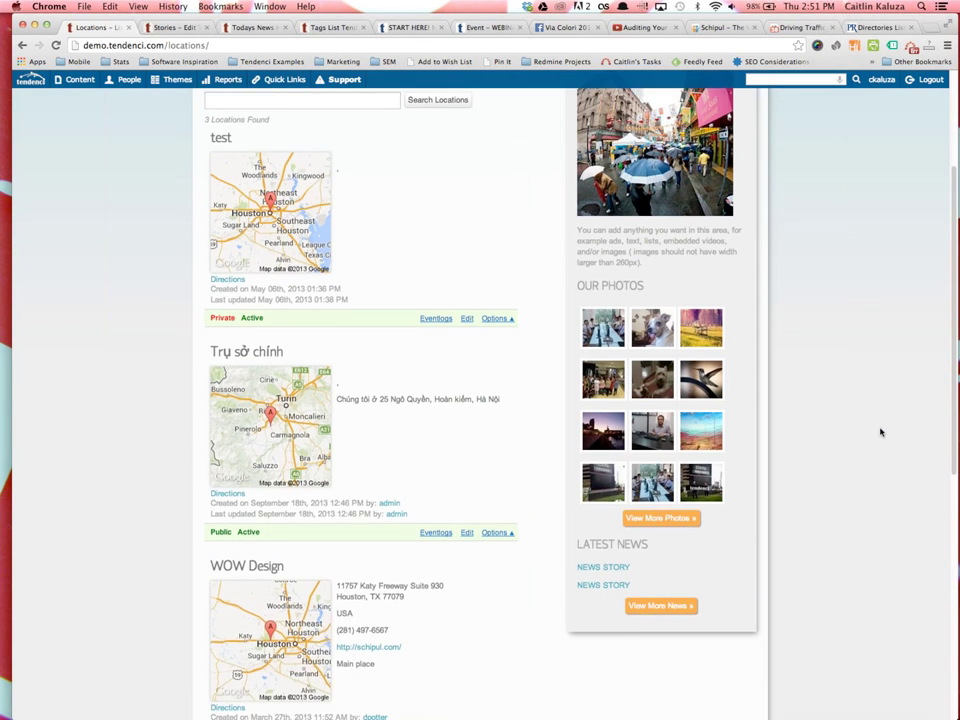
scroll(879, 431, "up", 3)
scroll(877, 432, "up", 3)
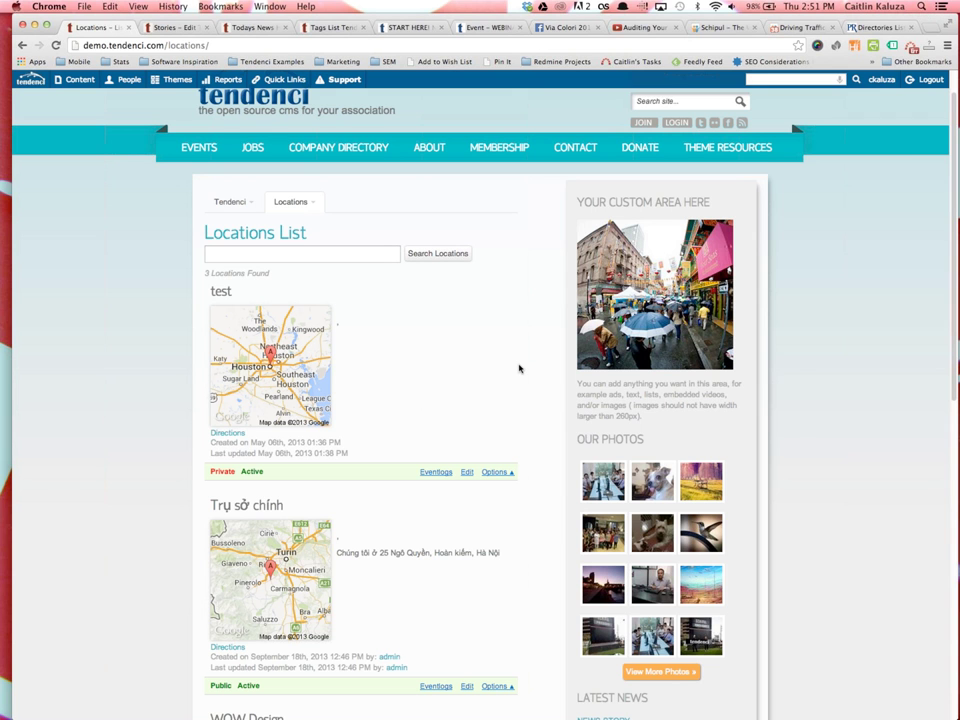
scroll(360, 478, "down", 5)
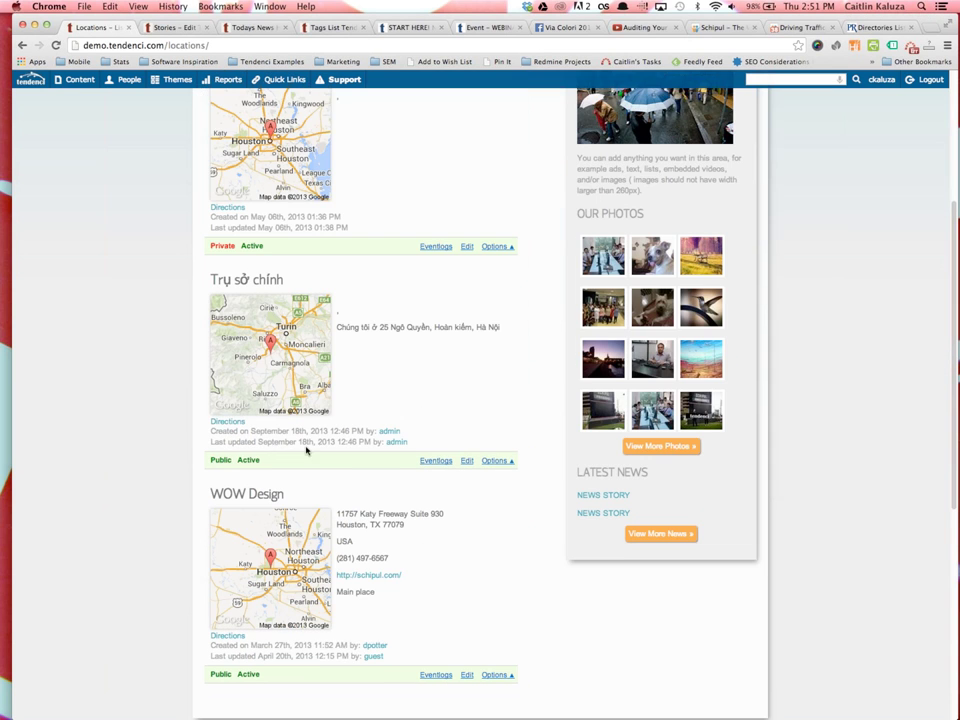
Rename the WOW Design location to Houston HQ and save it
left_click(466, 601)
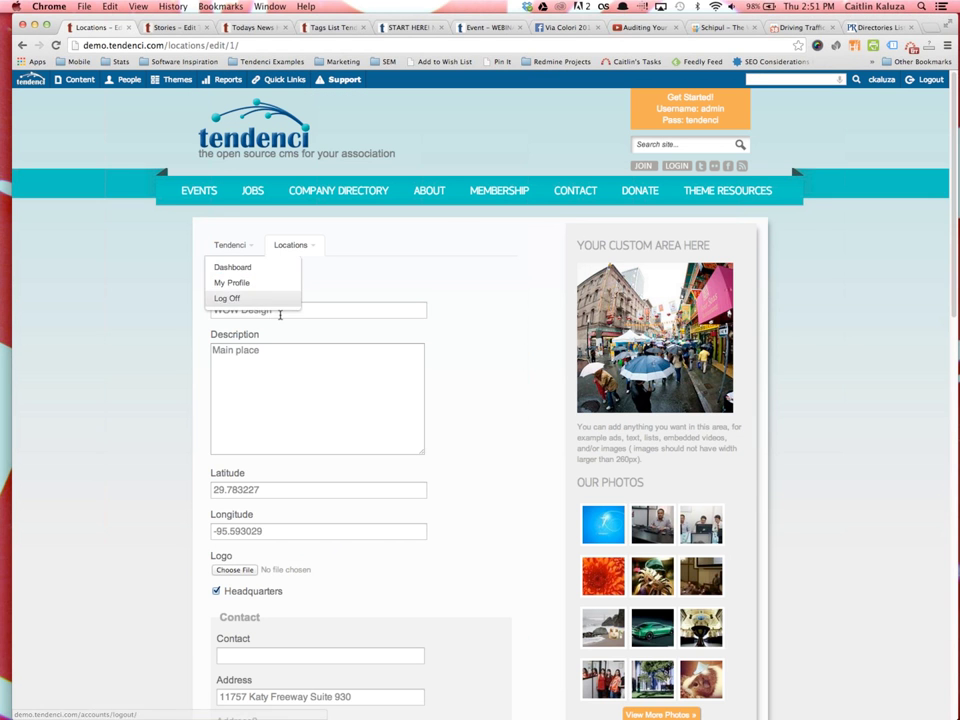
triple_click(279, 309)
type("Houston HQ")
left_click(253, 348)
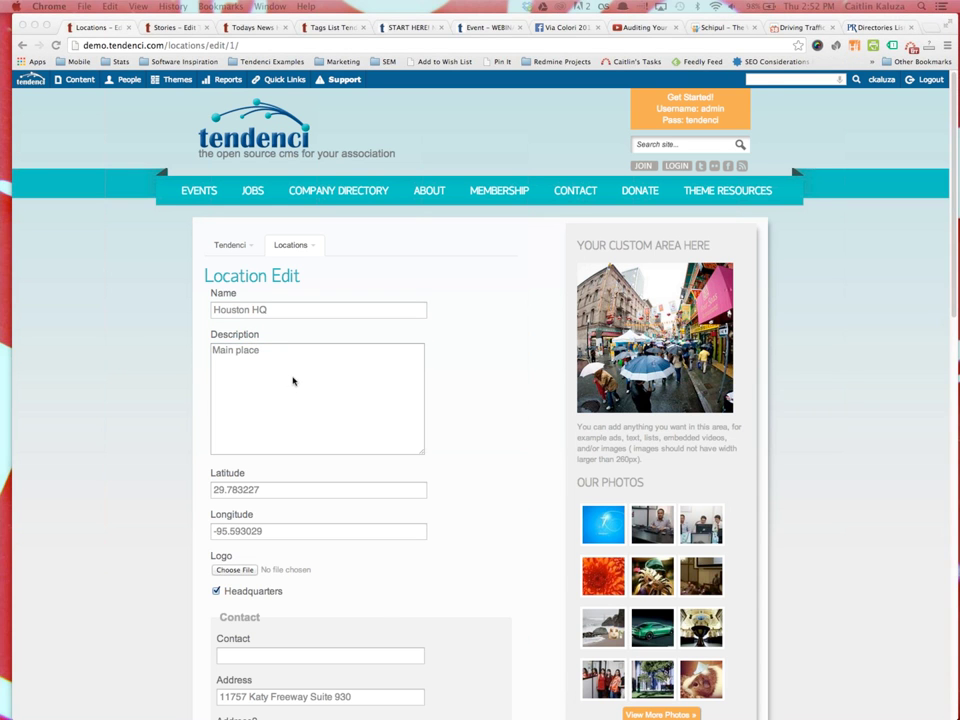
scroll(285, 438, "down", 4)
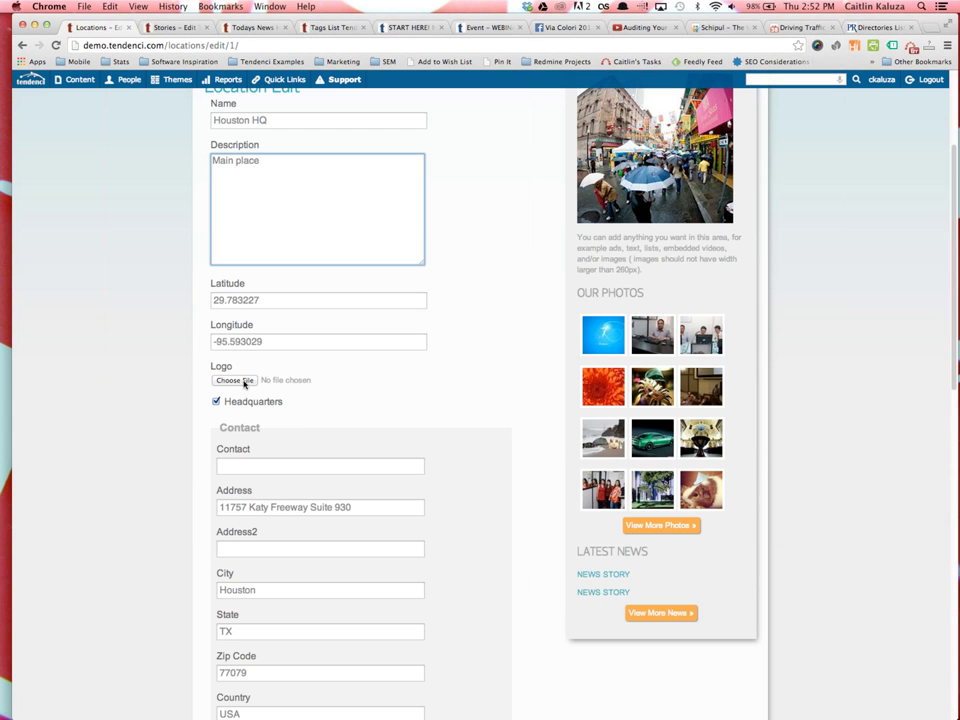
scroll(237, 379, "down", 1)
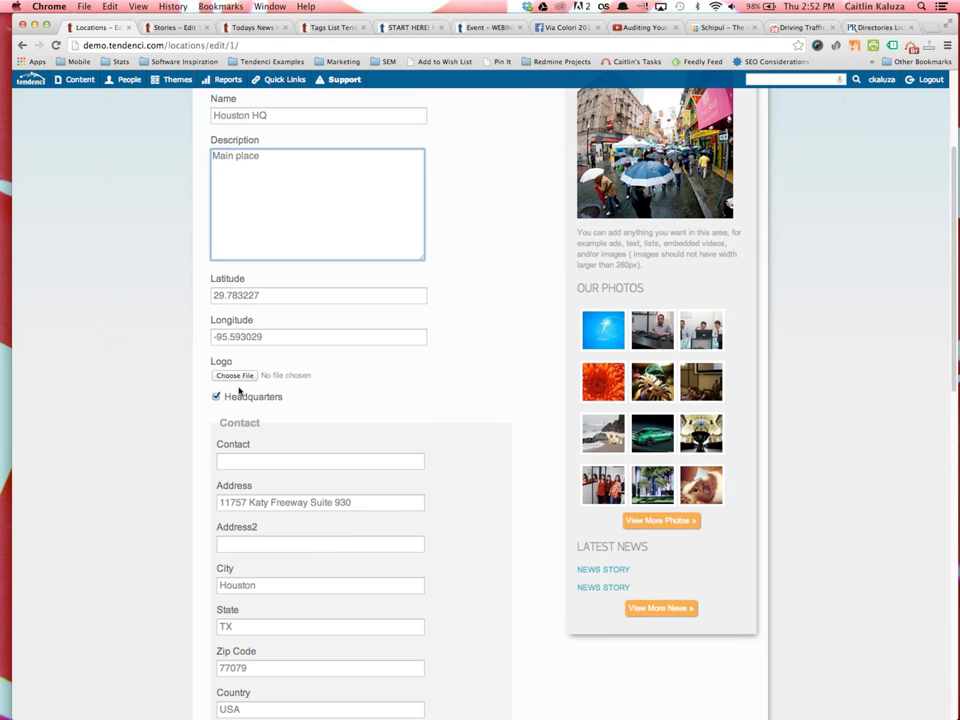
scroll(230, 390, "down", 3)
scroll(257, 274, "down", 2)
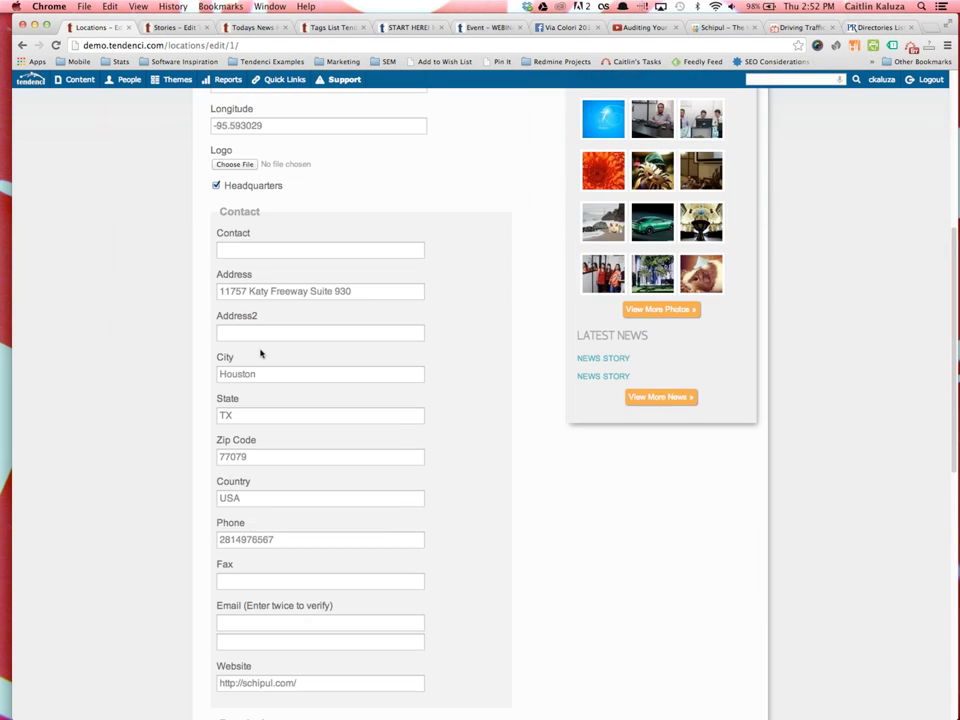
scroll(264, 519, "down", 6)
left_click(240, 647)
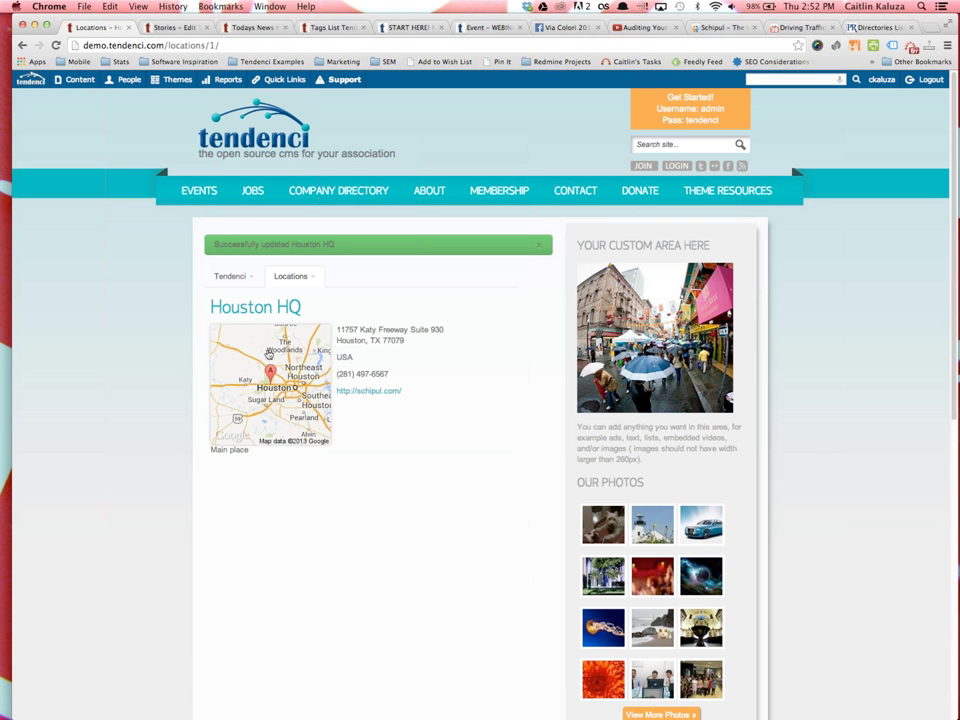
Return to the full Locations List and scroll through it
left_click(296, 277)
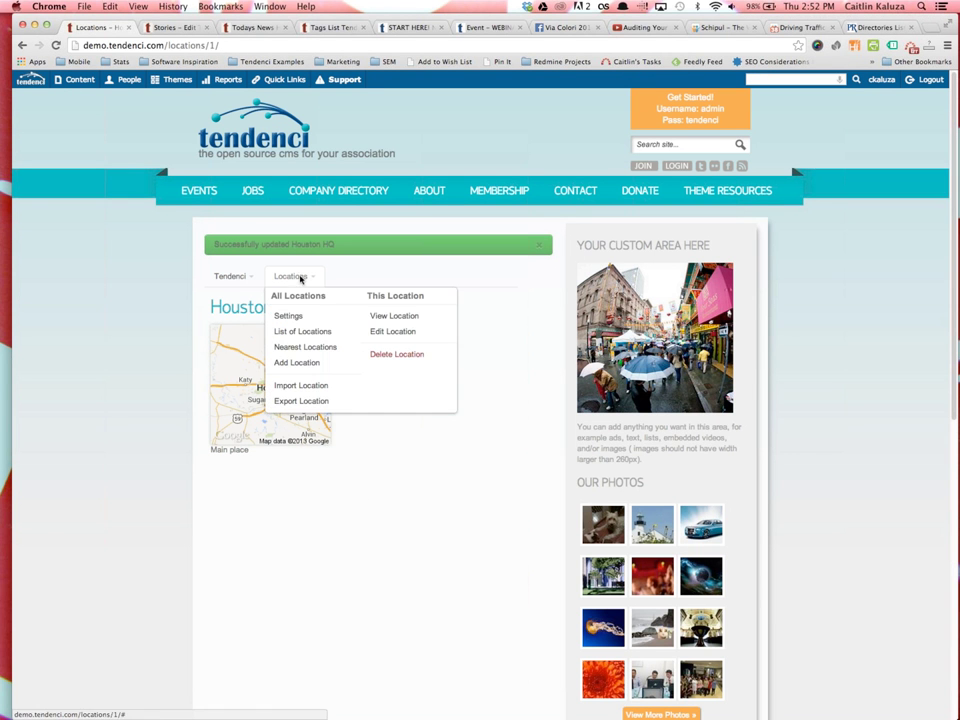
left_click(337, 332)
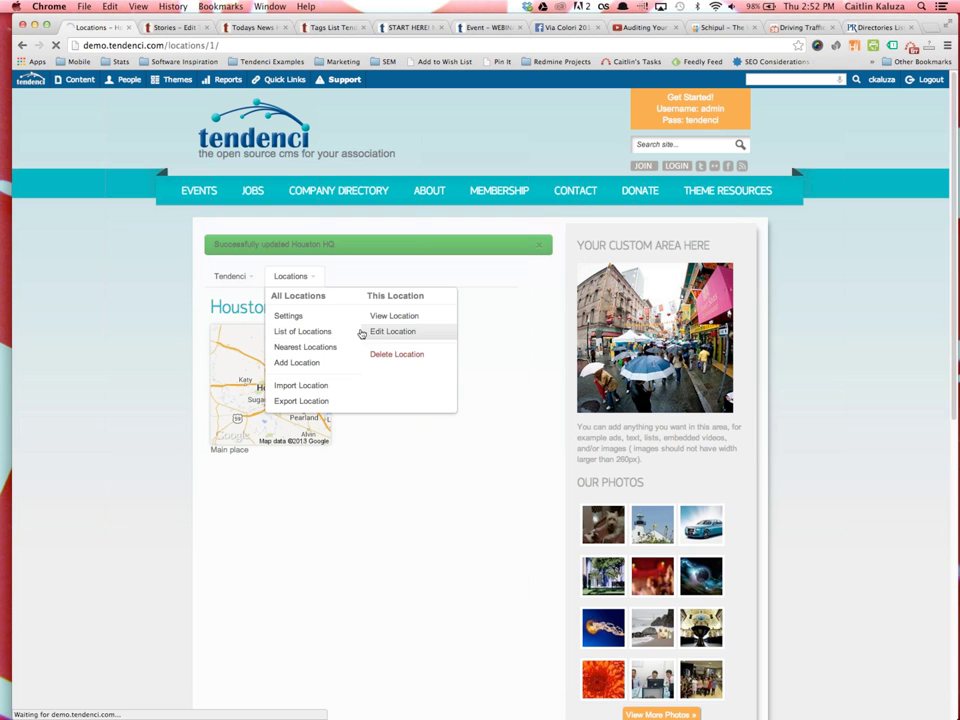
scroll(248, 549, "down", 5)
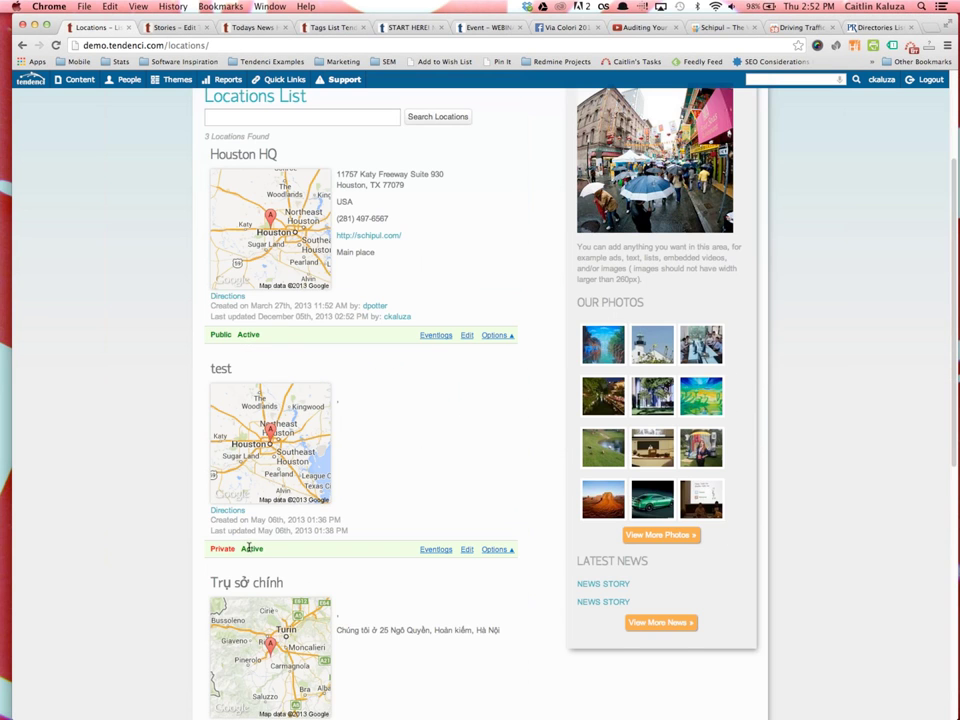
scroll(246, 492, "up", 5)
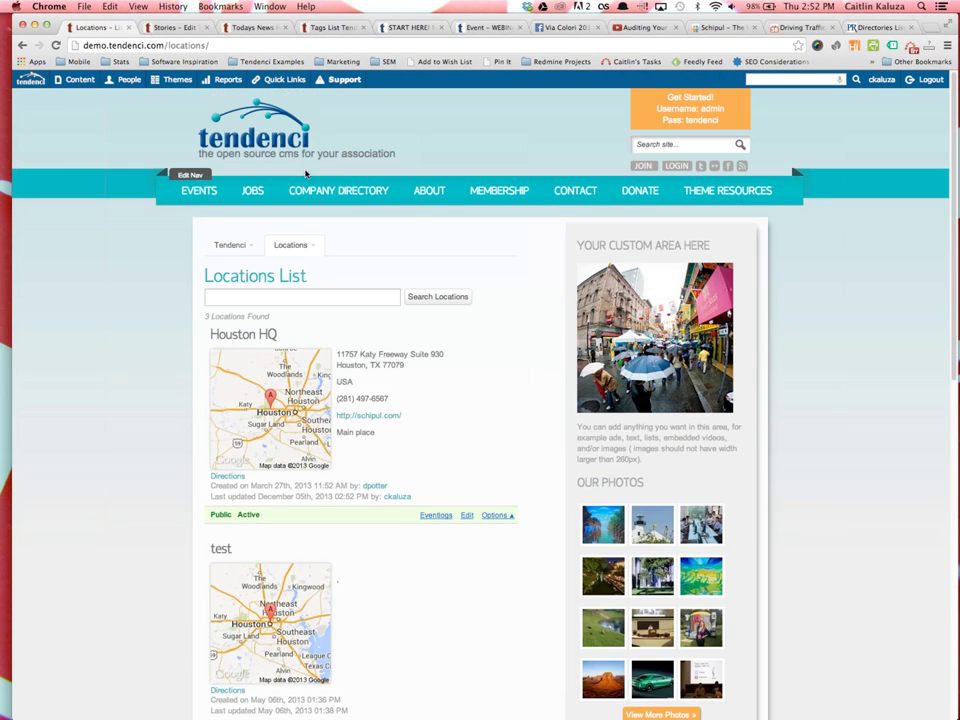
Load ymcahouston.org/locations in a new tab and scroll through the branch list
key("super+t")
type("ymcahouston.org")
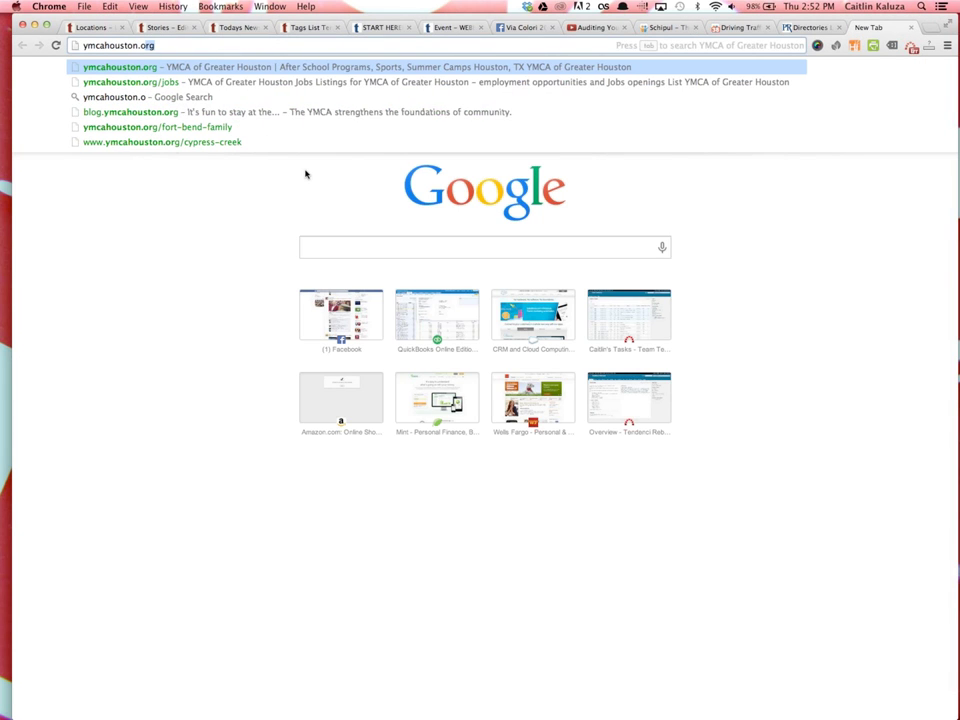
type("ocations")
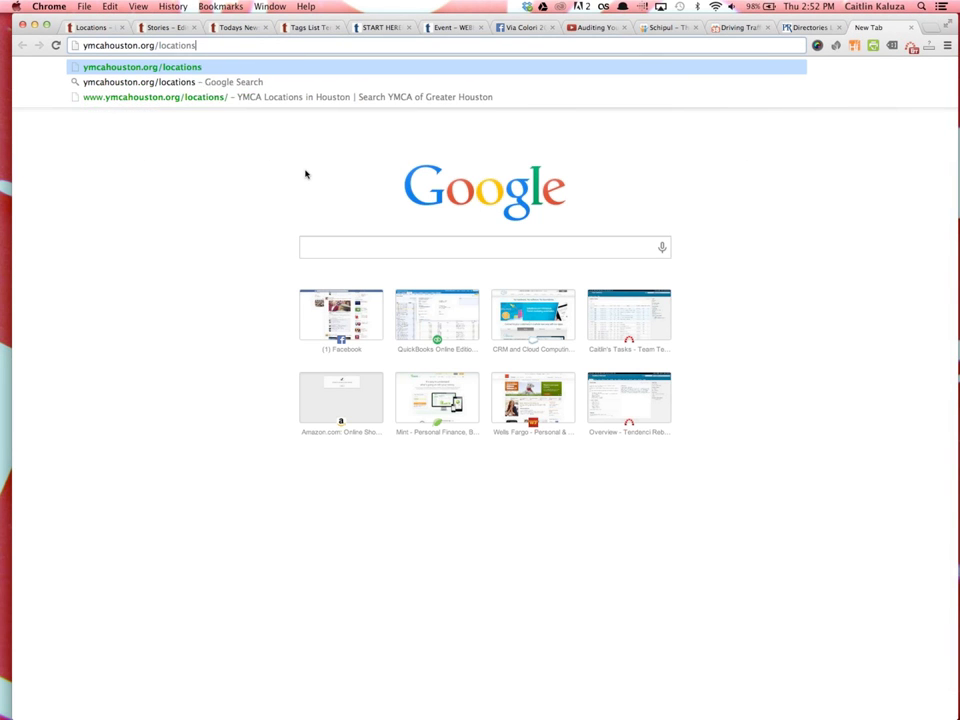
key("Return")
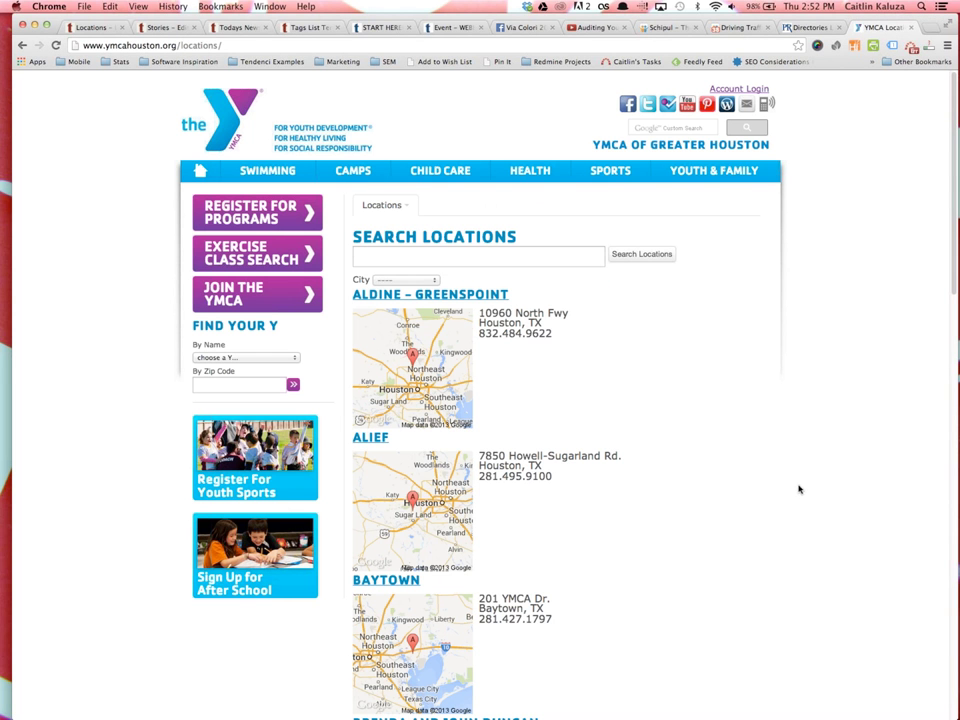
scroll(433, 432, "down", 10)
scroll(433, 432, "down", 5)
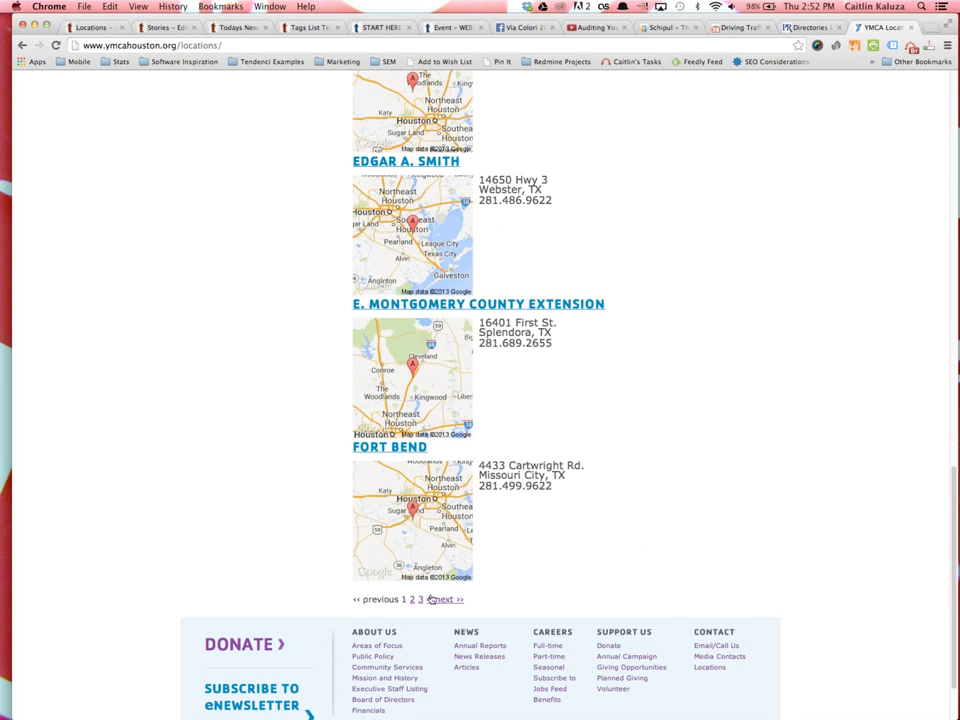
scroll(428, 430, "up", 15)
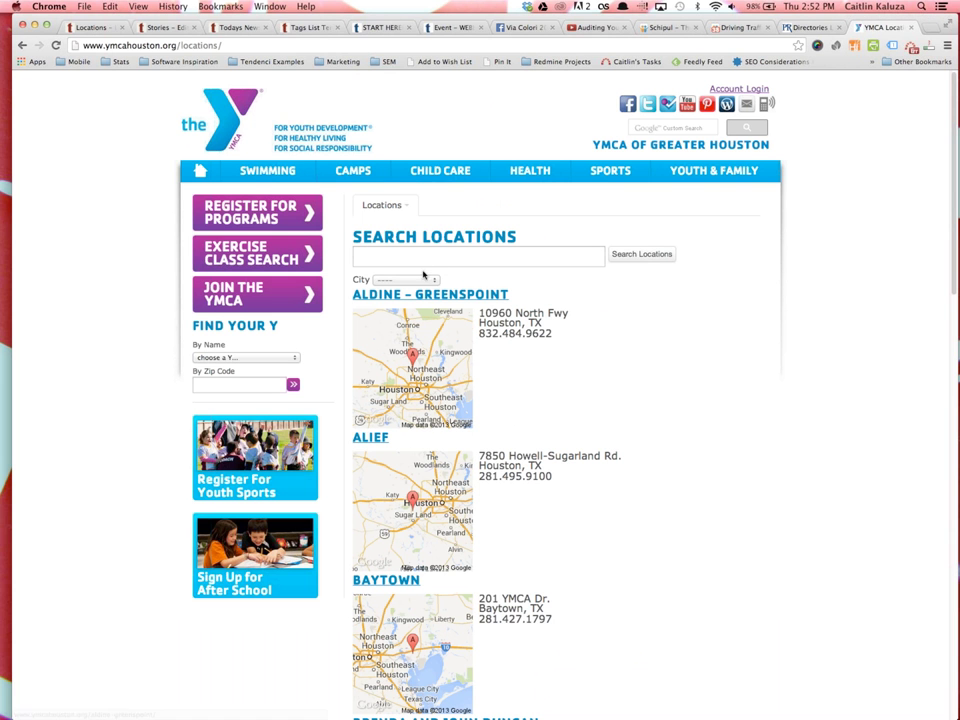
Filter the YMCA locations by the city Katy
left_click(395, 279)
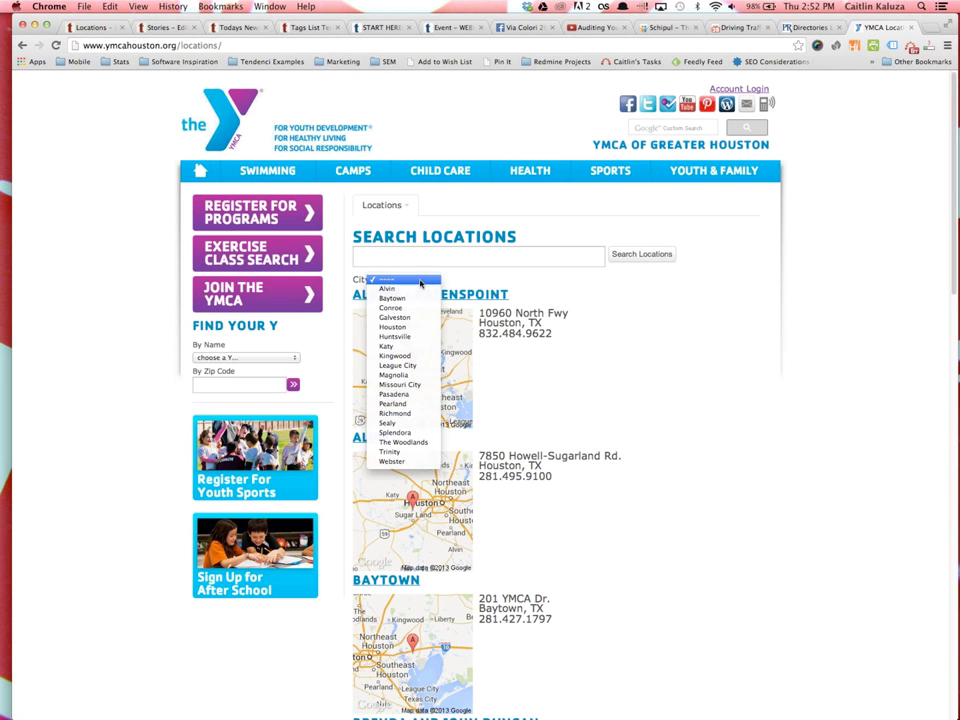
left_click(388, 345)
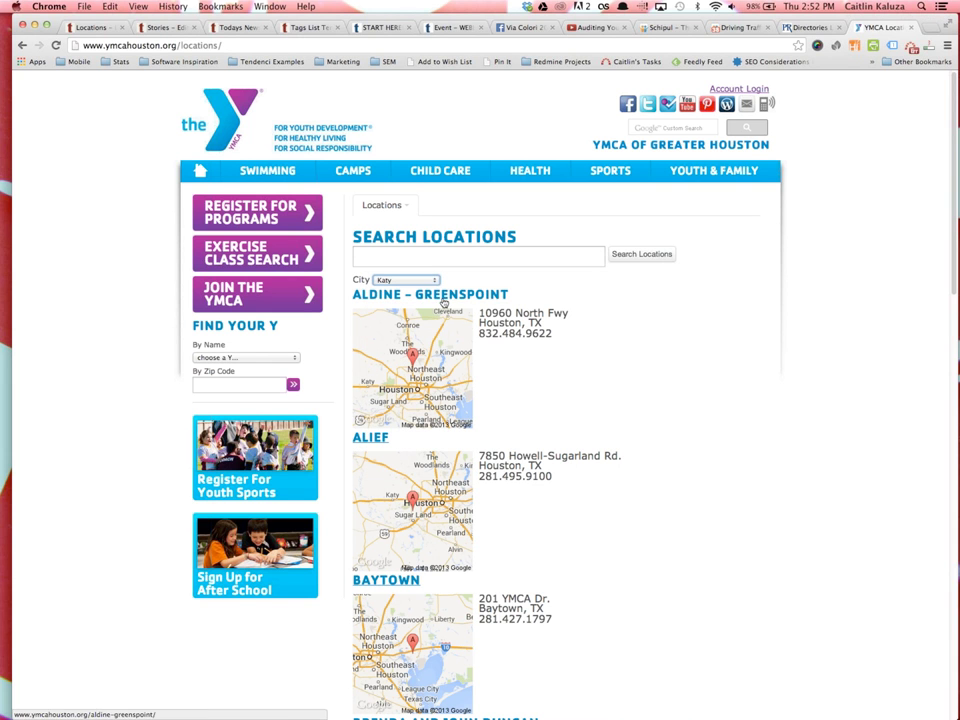
left_click(666, 254)
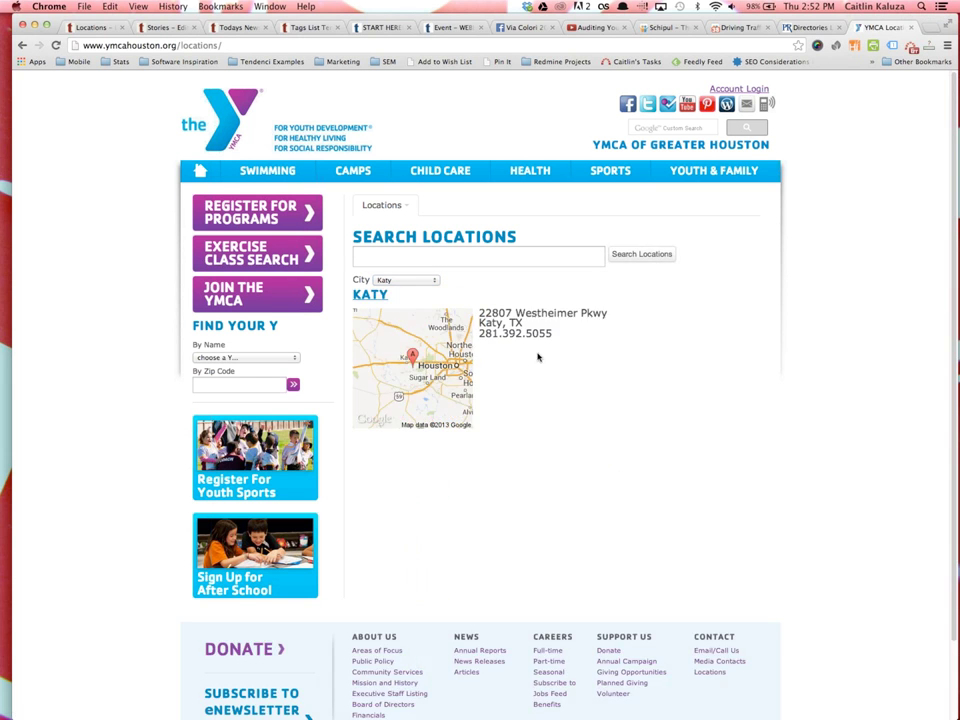
Search Nearest Locations for zip code 77079
left_click(394, 250)
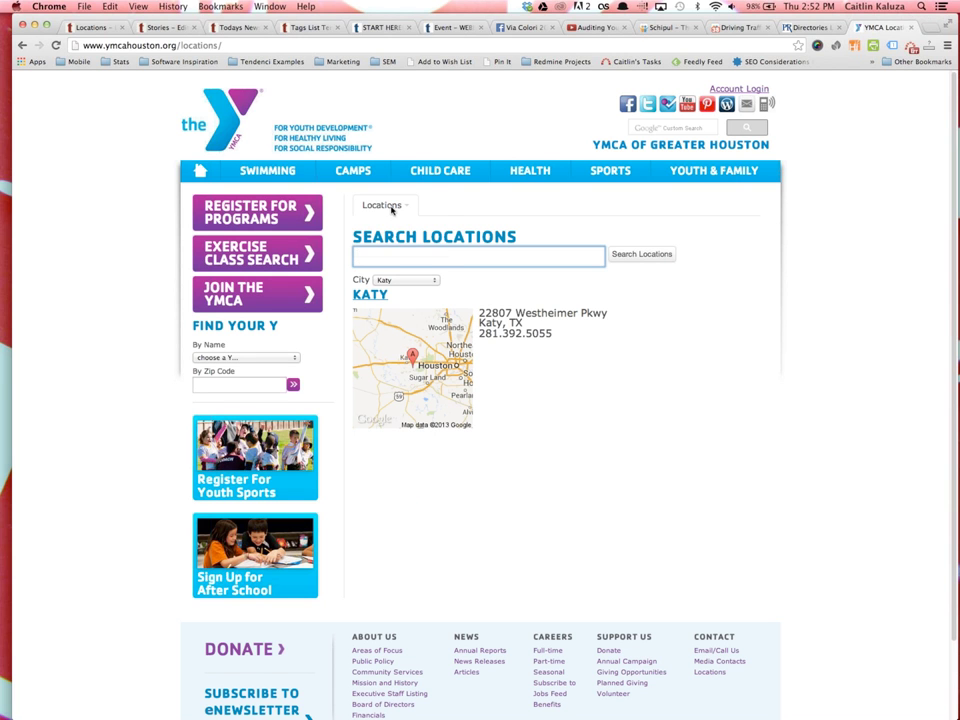
mouse_move(383, 205)
left_click(397, 242)
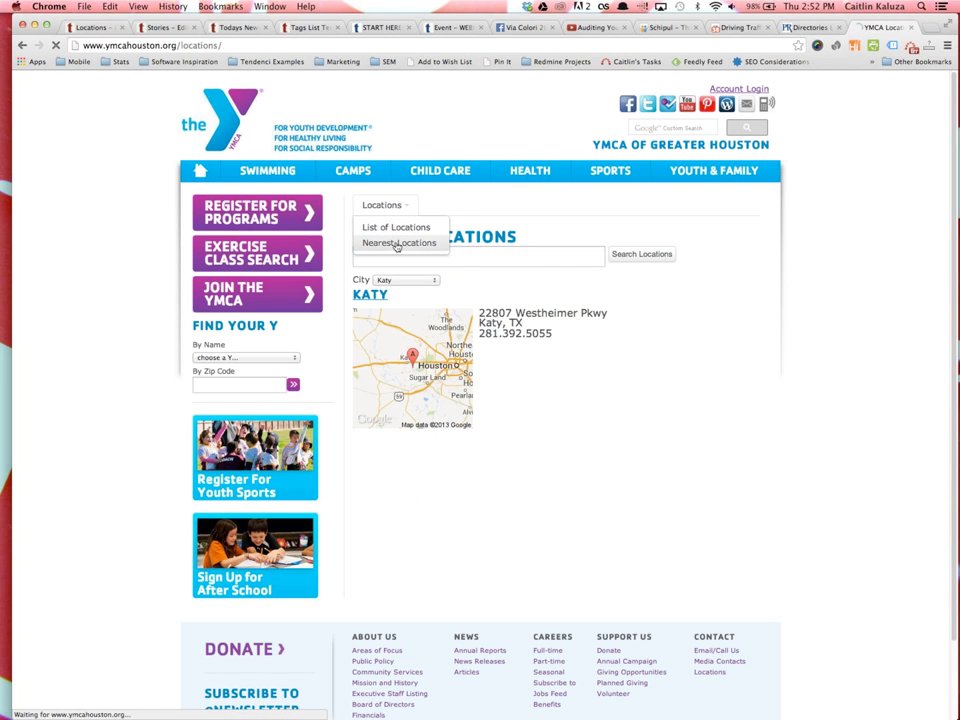
left_click(428, 263)
type("77079")
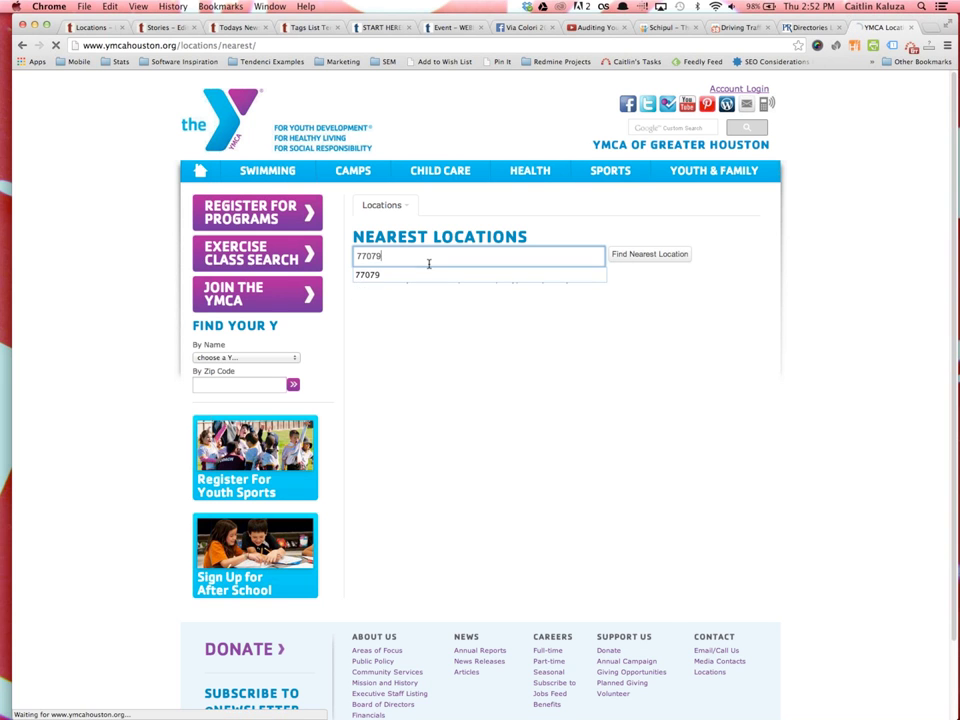
key("Return")
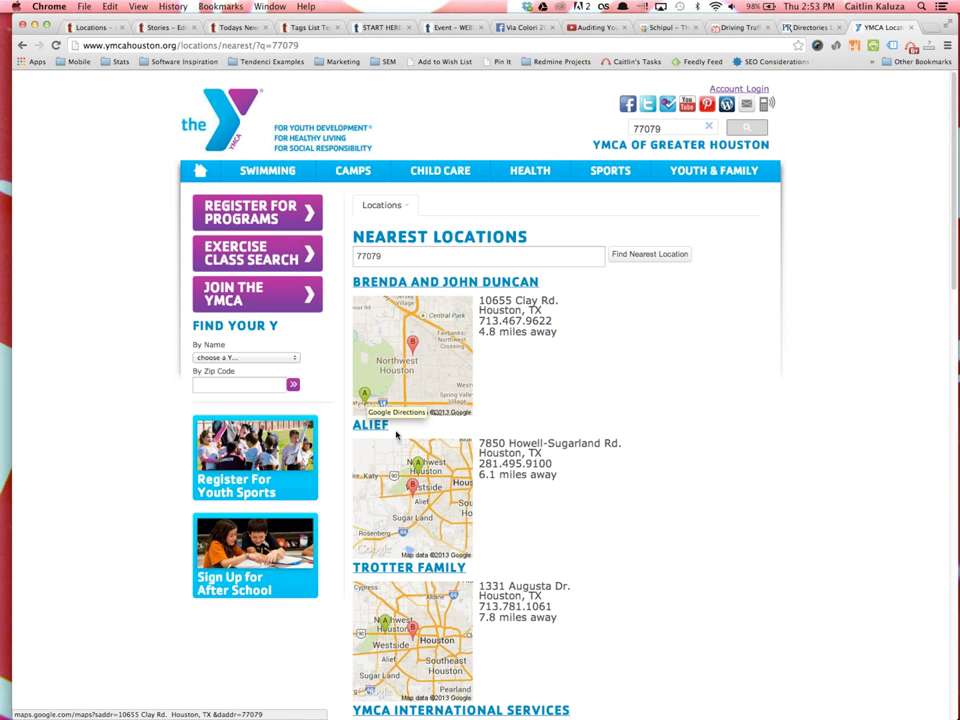
Review the nearest-branch results, then return to the Tendenci demo Locations List
scroll(450, 480, "down", 2)
scroll(503, 494, "down", 10)
scroll(495, 490, "up", 4)
scroll(492, 488, "down", 15)
scroll(489, 485, "up", 12)
scroll(489, 485, "up", 15)
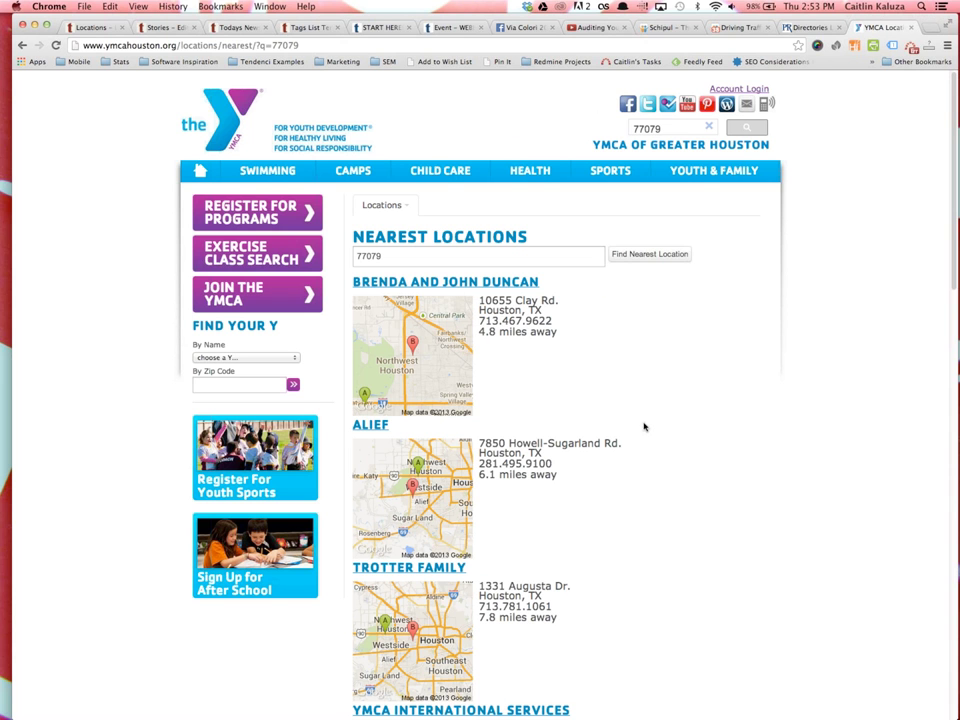
left_click(68, 27)
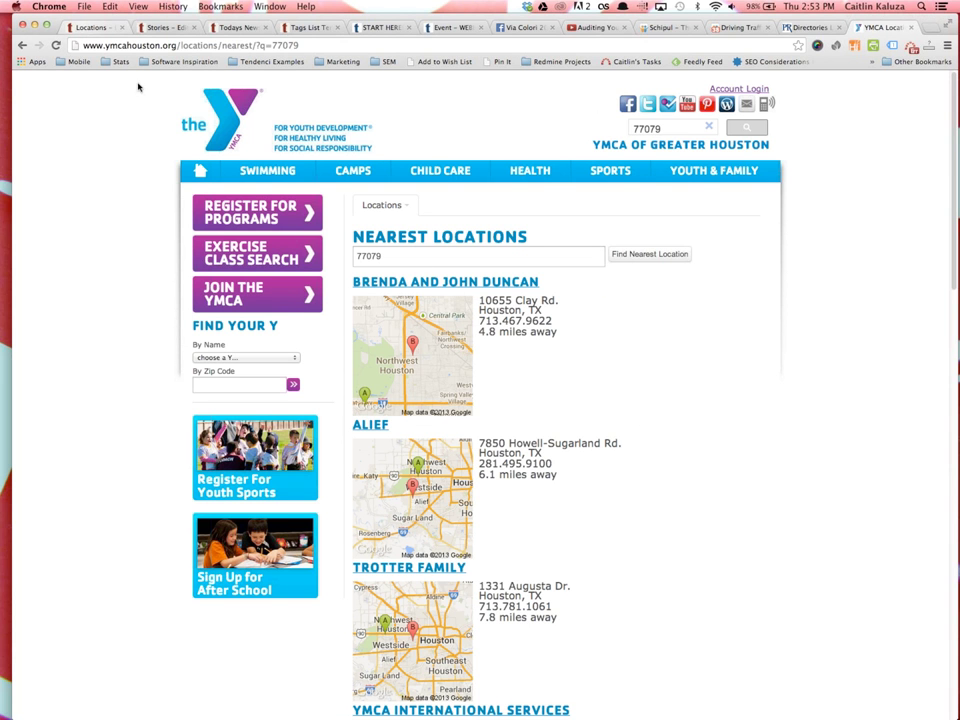
scroll(210, 490, "down", 2)
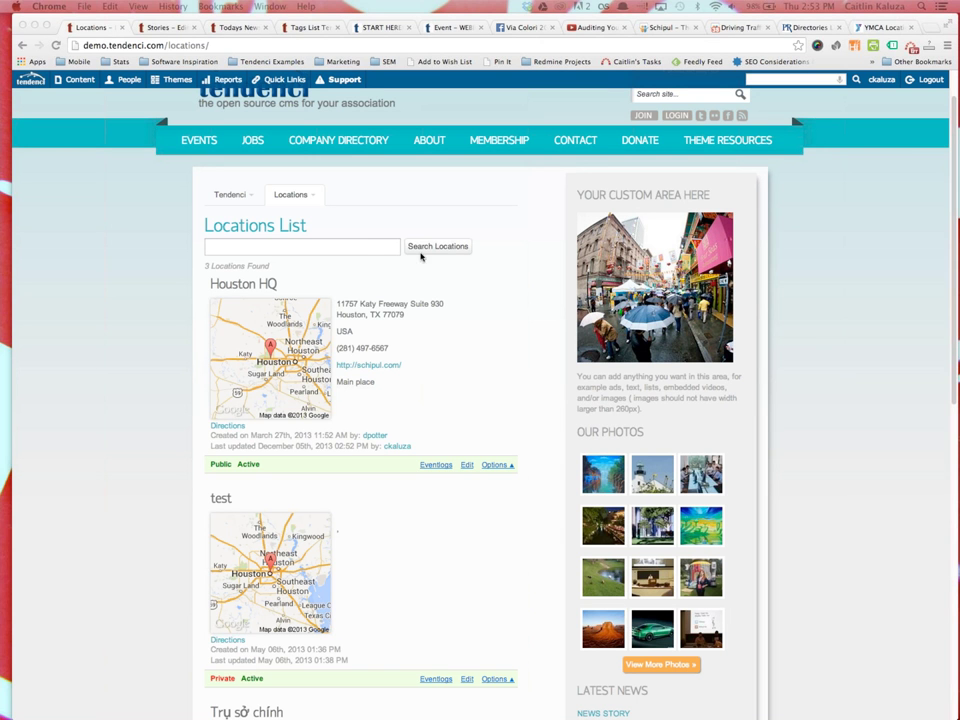
Open Content > Files to list the demo site's 88 files
left_click(75, 79)
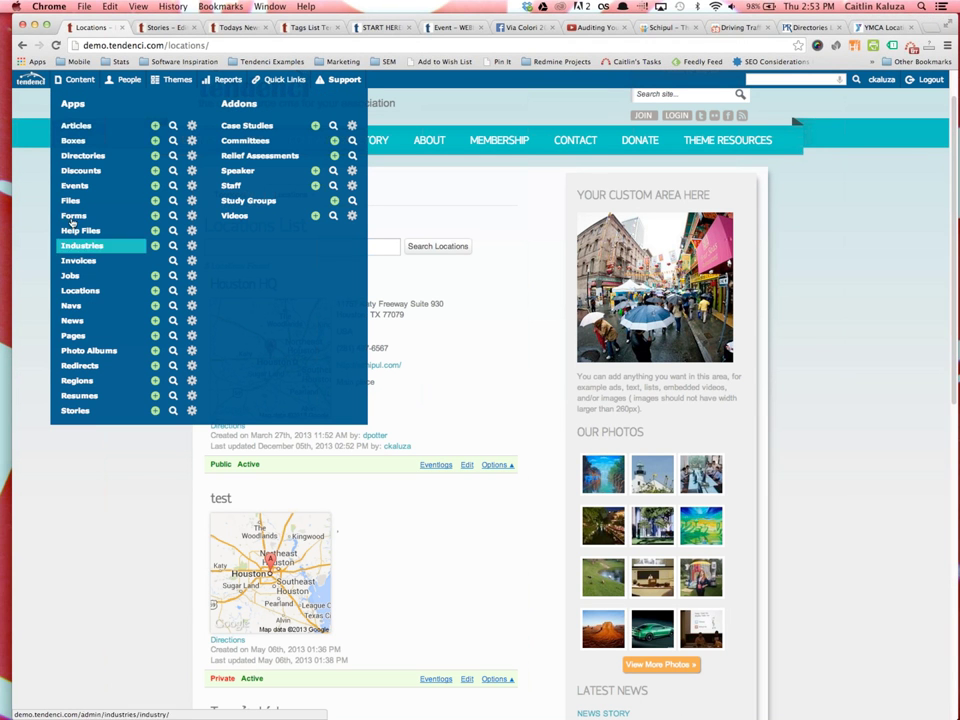
left_click(71, 202)
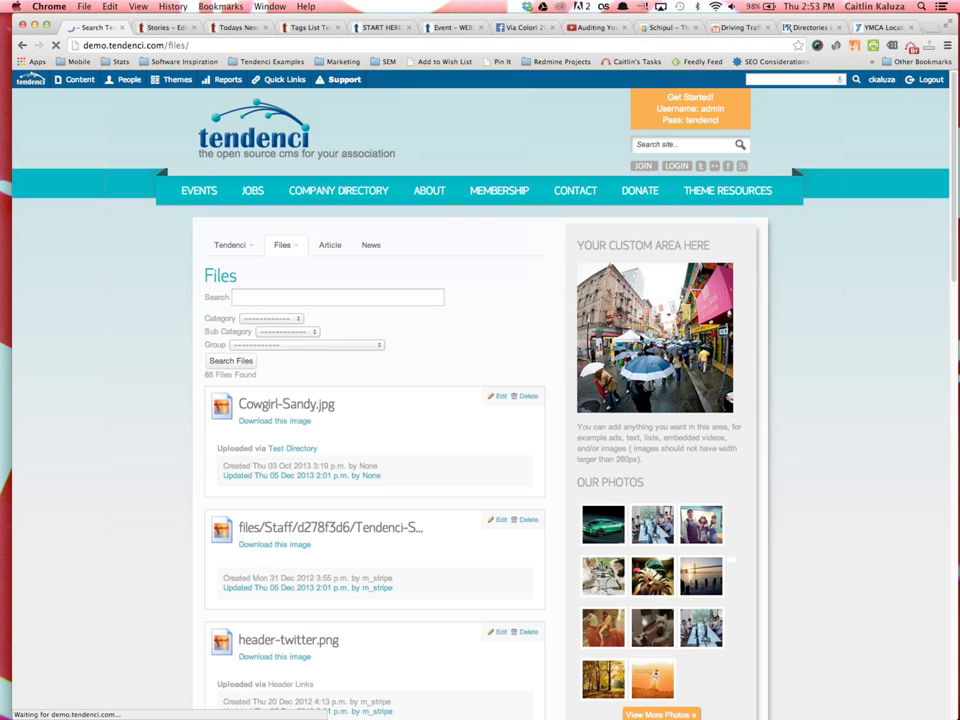
scroll(326, 514, "down", 2)
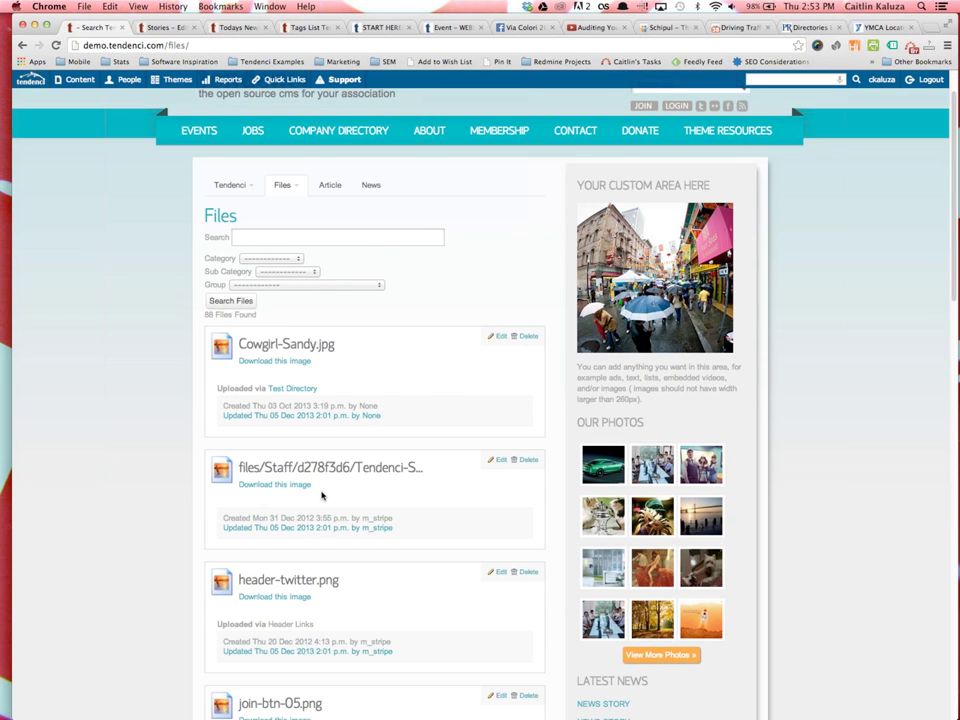
scroll(321, 494, "down", 1)
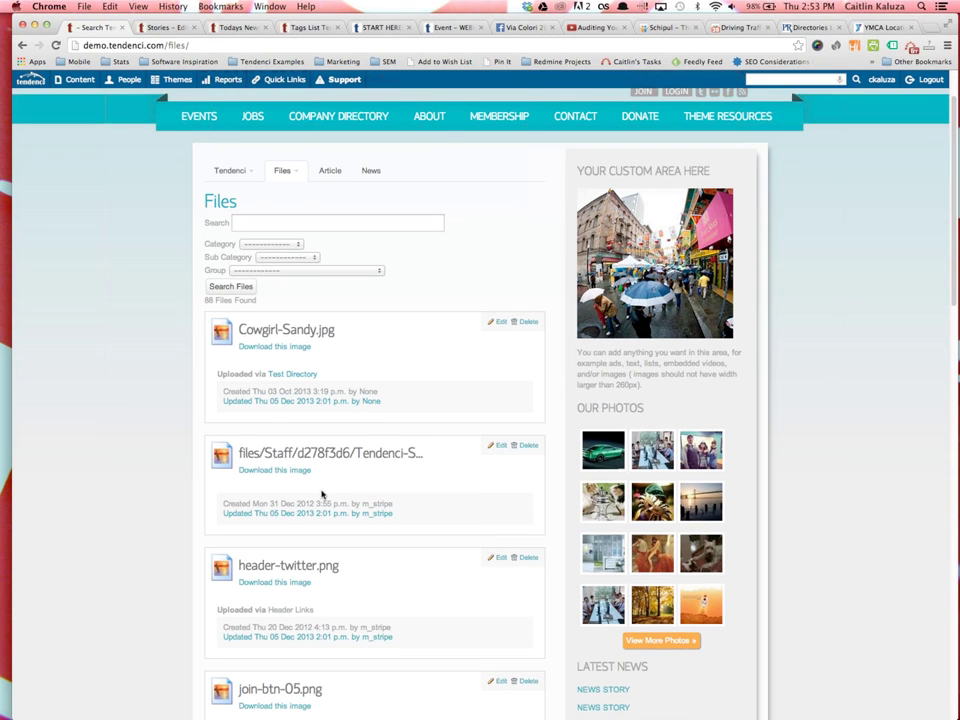
scroll(170, 481, "up", 1)
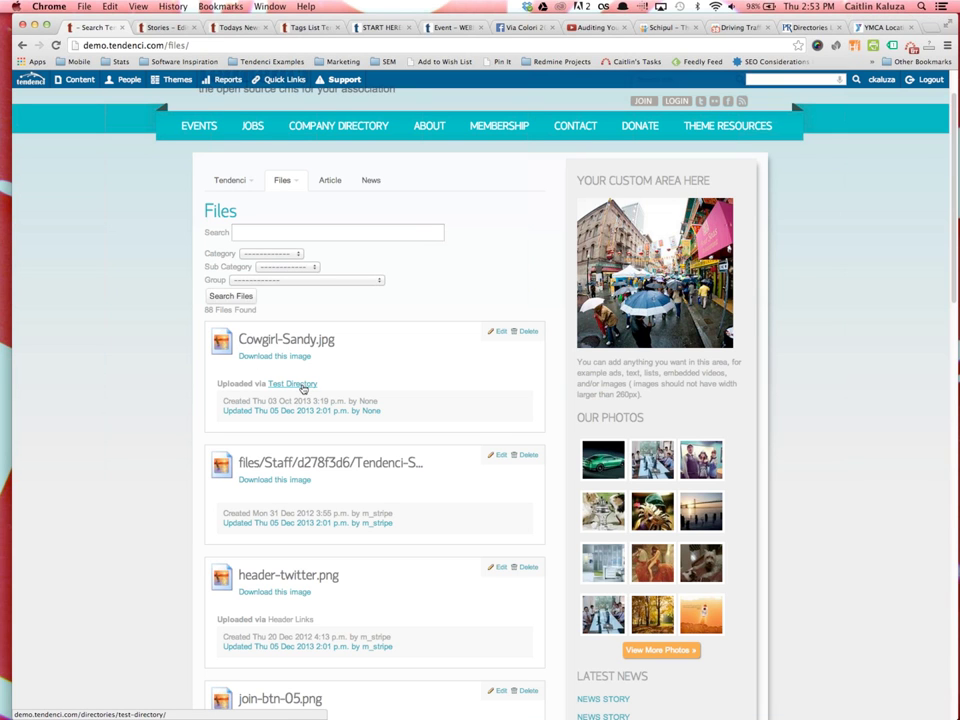
Scroll down the file list past Cowgirl-Sandy.jpg and join-btn.png, then back up
scroll(300, 389, "down", 5)
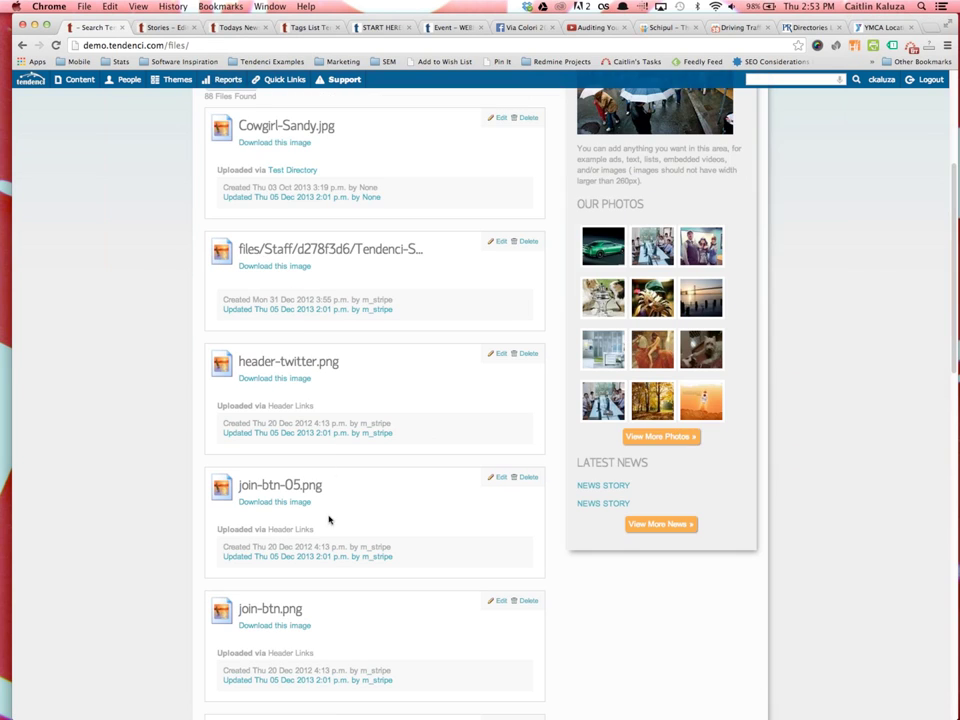
scroll(276, 527, "down", 4)
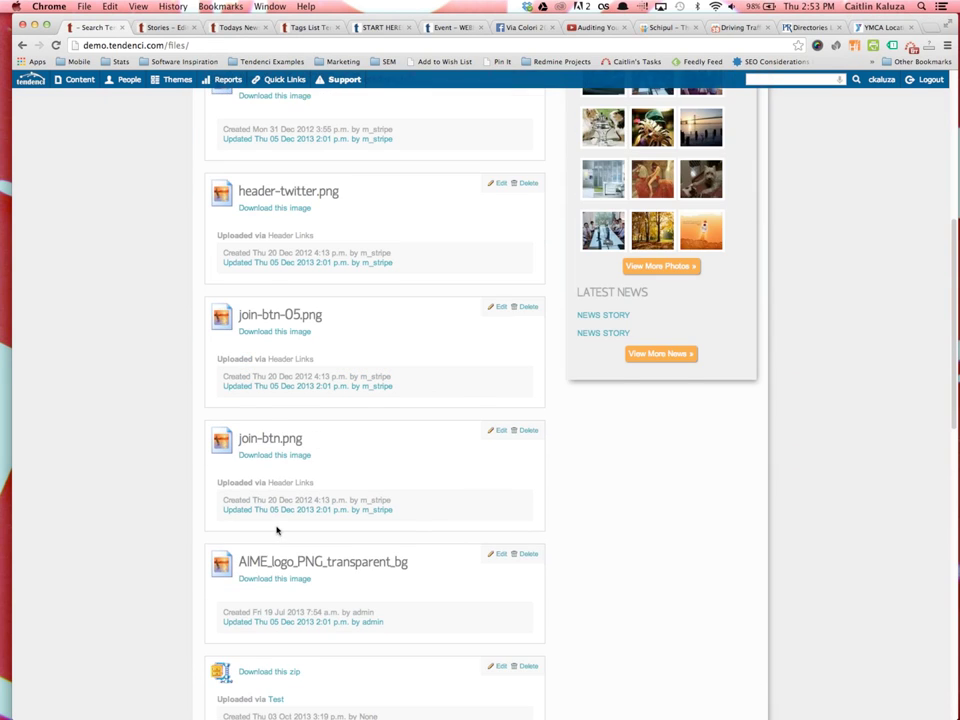
scroll(250, 529, "down", 3)
scroll(277, 530, "down", 1)
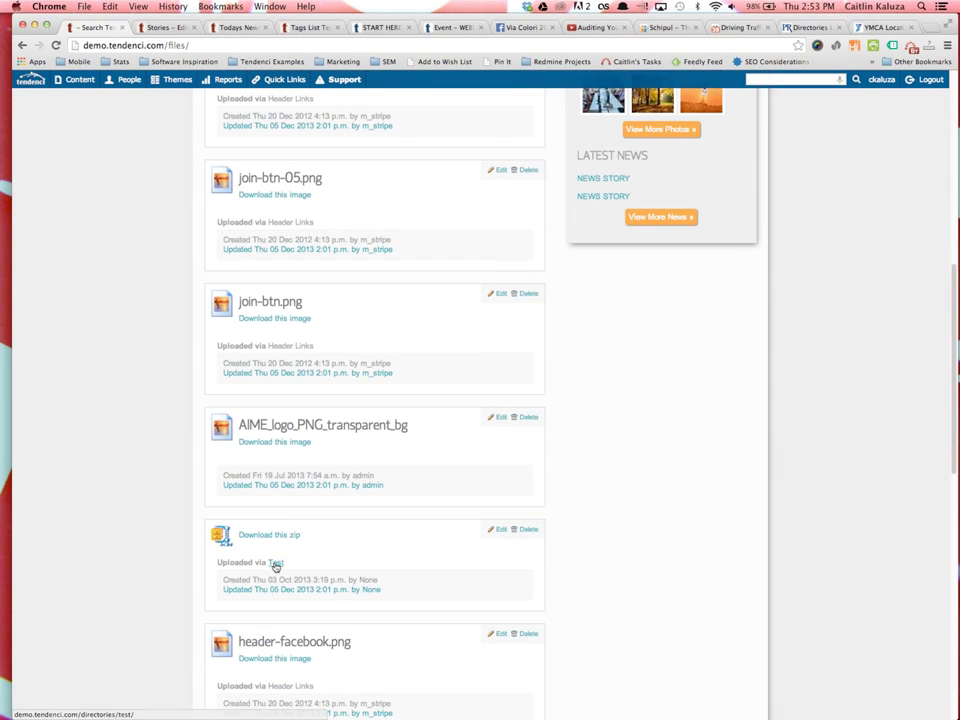
scroll(275, 566, "down", 3)
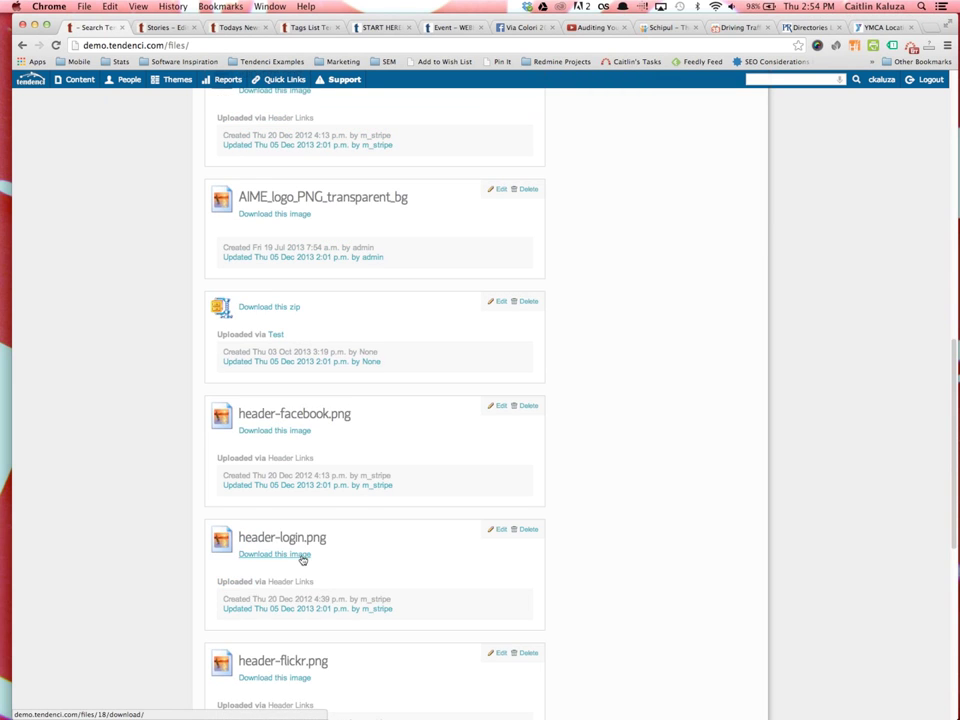
scroll(302, 558, "down", 3)
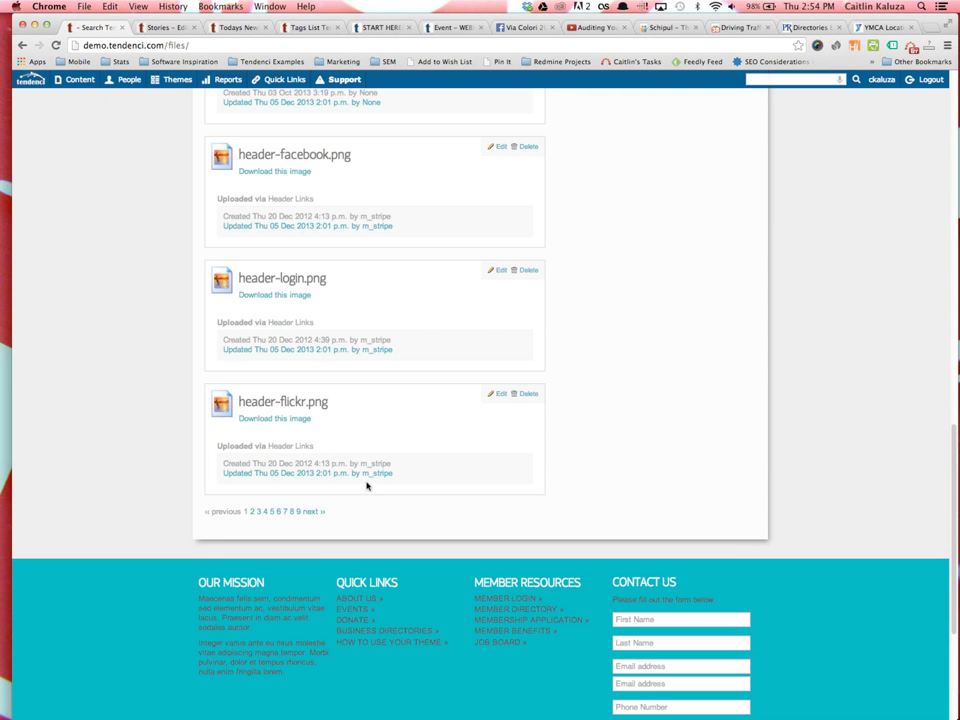
scroll(336, 426, "up", 3)
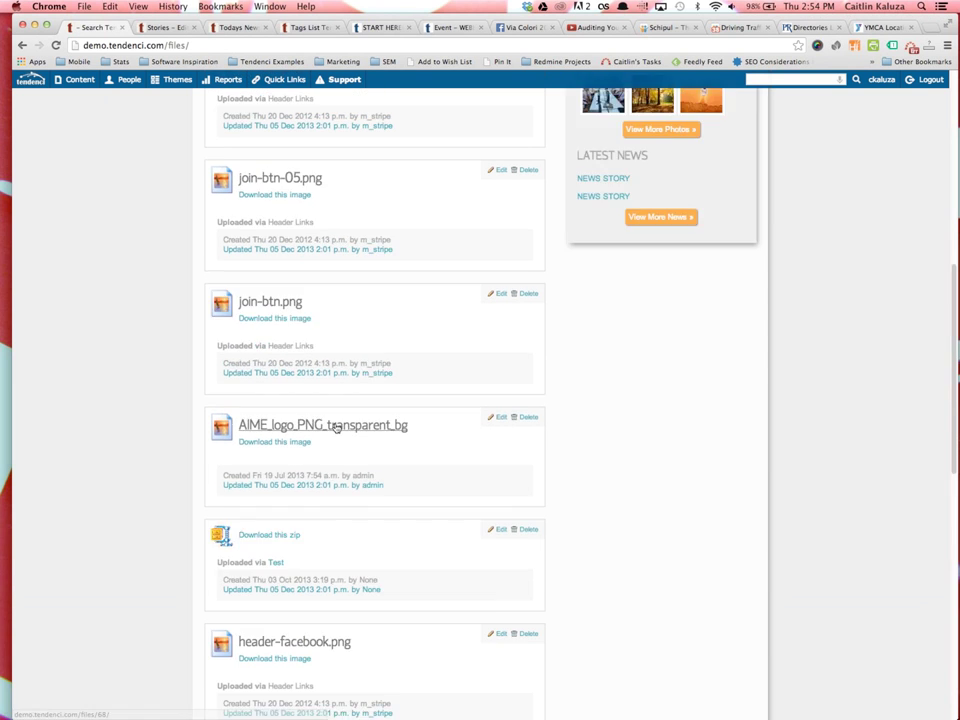
scroll(336, 428, "up", 12)
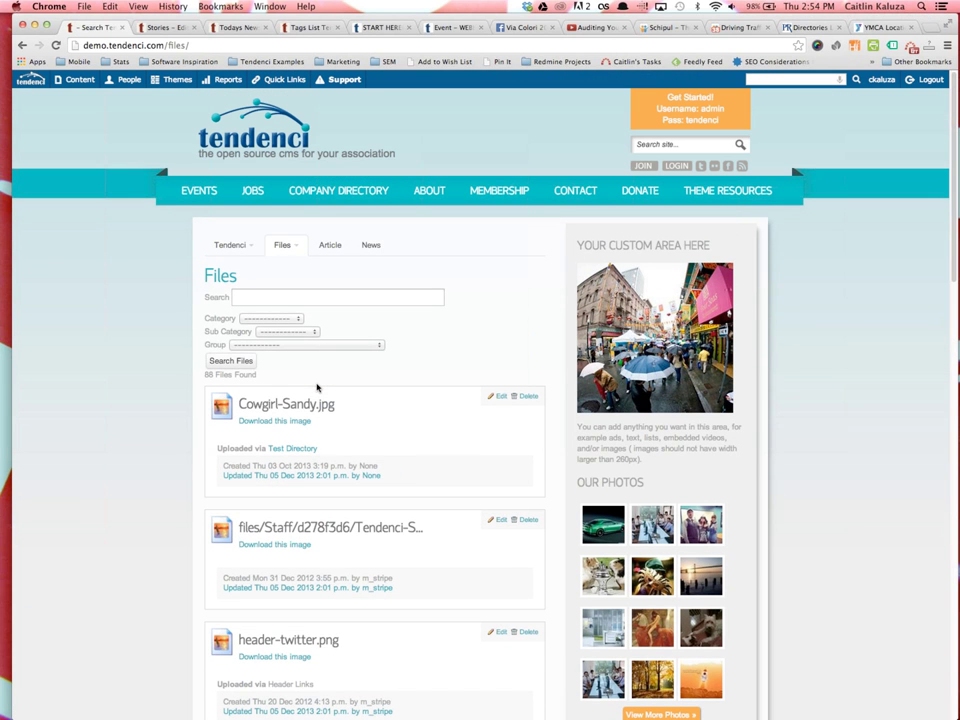
Search the files list for 'logo' and look over the results
left_click(286, 297)
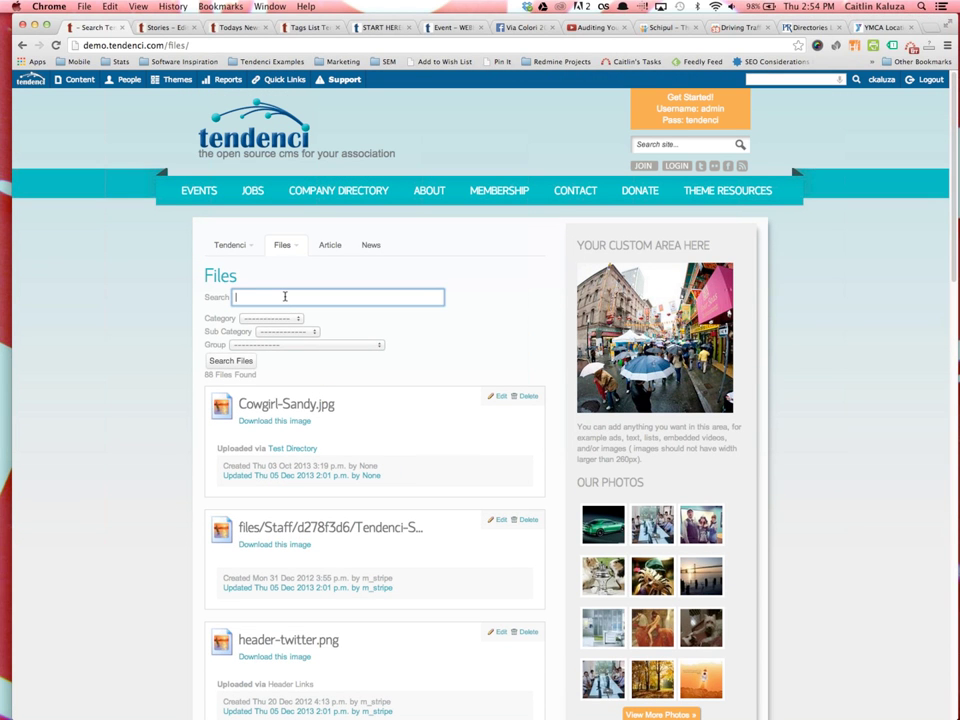
type("logo")
key("Return")
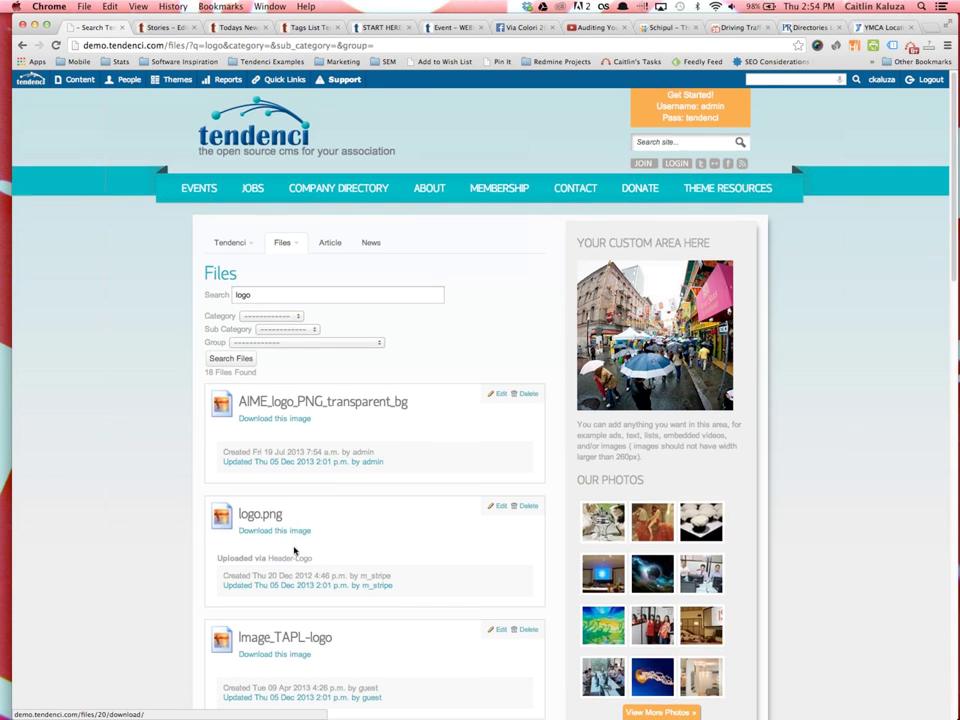
scroll(236, 561, "down", 3)
scroll(296, 561, "down", 10)
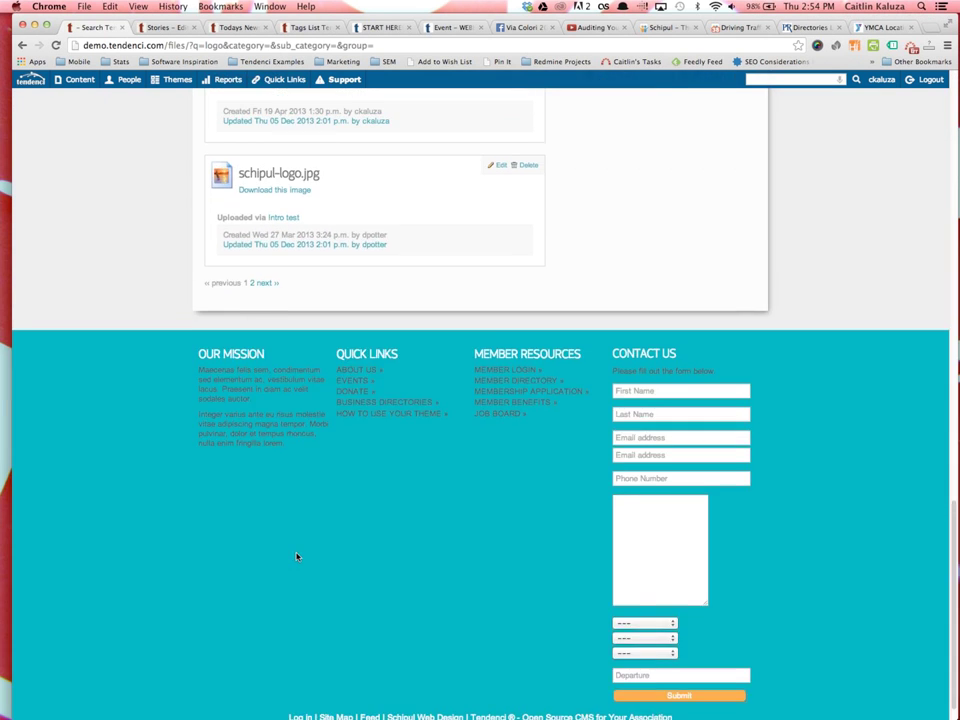
scroll(296, 557, "up", 15)
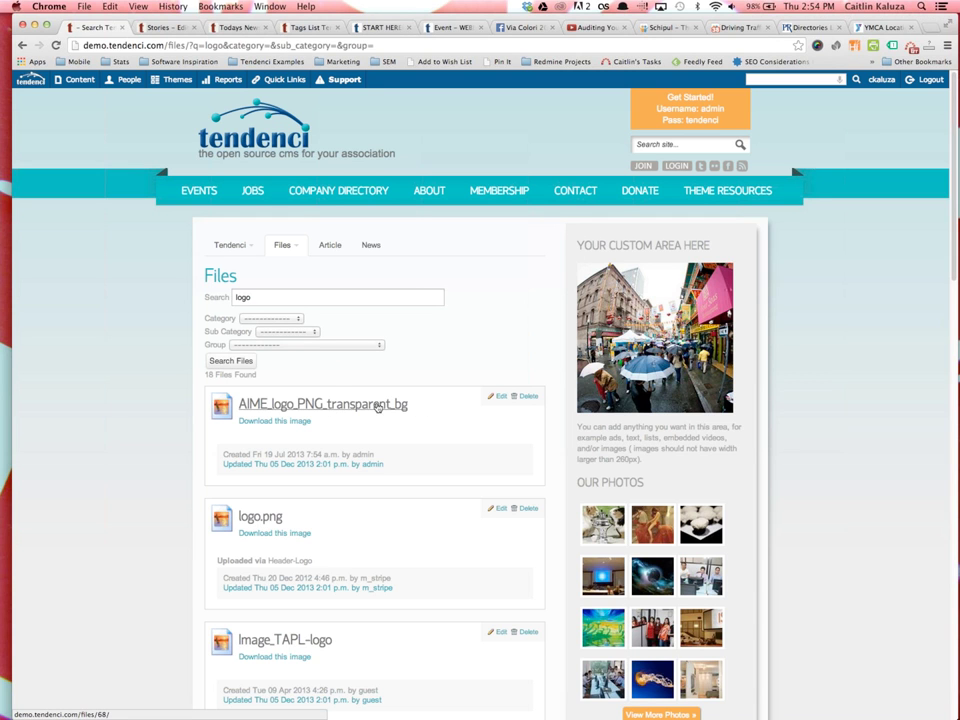
Rename the AIME_logo_PNG_transparent_bg file to 'Logo for AIME' and save it
left_click(497, 396)
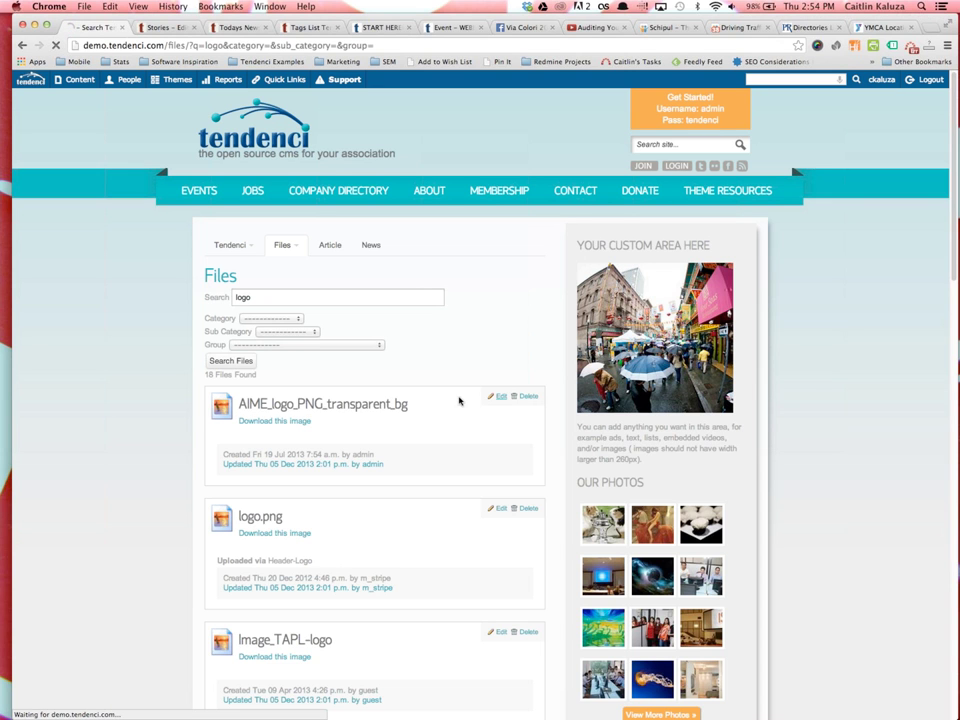
left_click(226, 340)
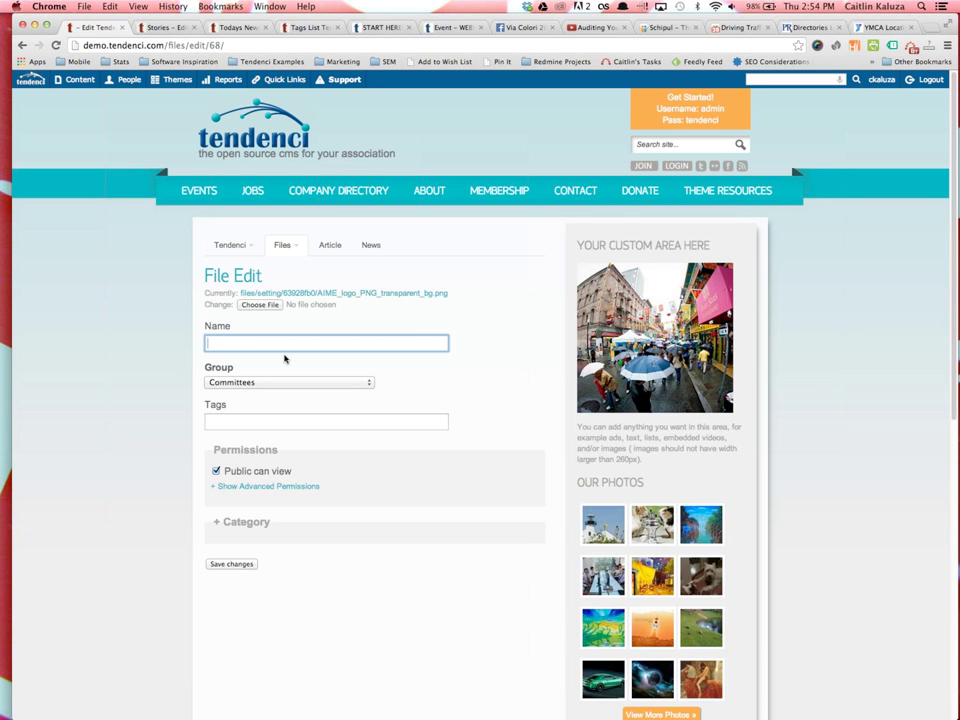
type("Logo for AIME")
left_click(224, 564)
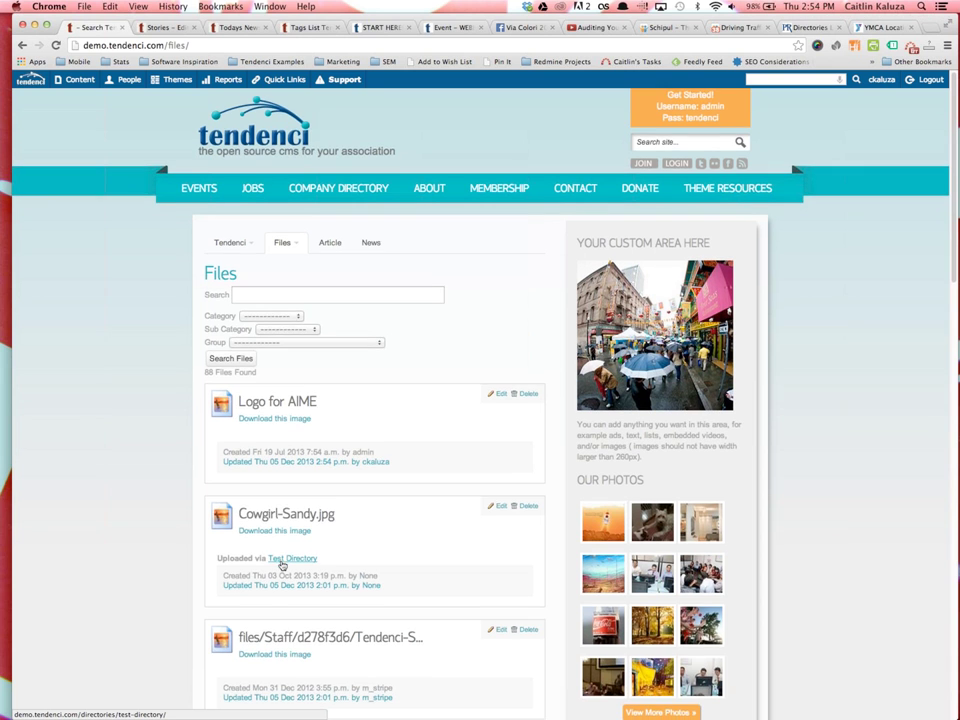
Browse the 88-file list, then go to the site's About Us page
scroll(281, 564, "down", 3)
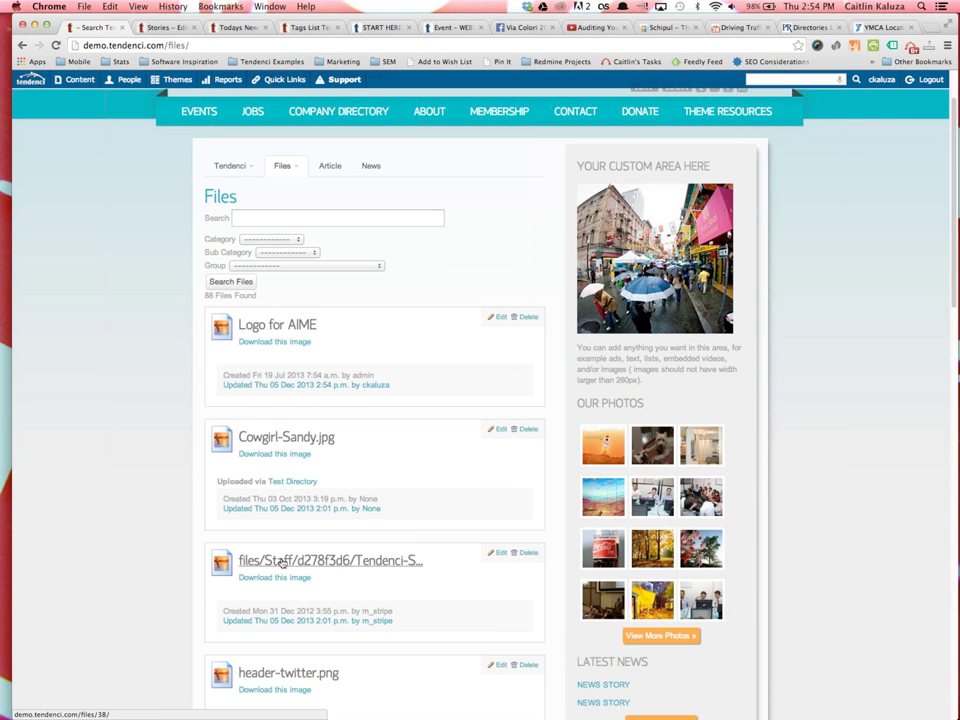
scroll(274, 570, "down", 3)
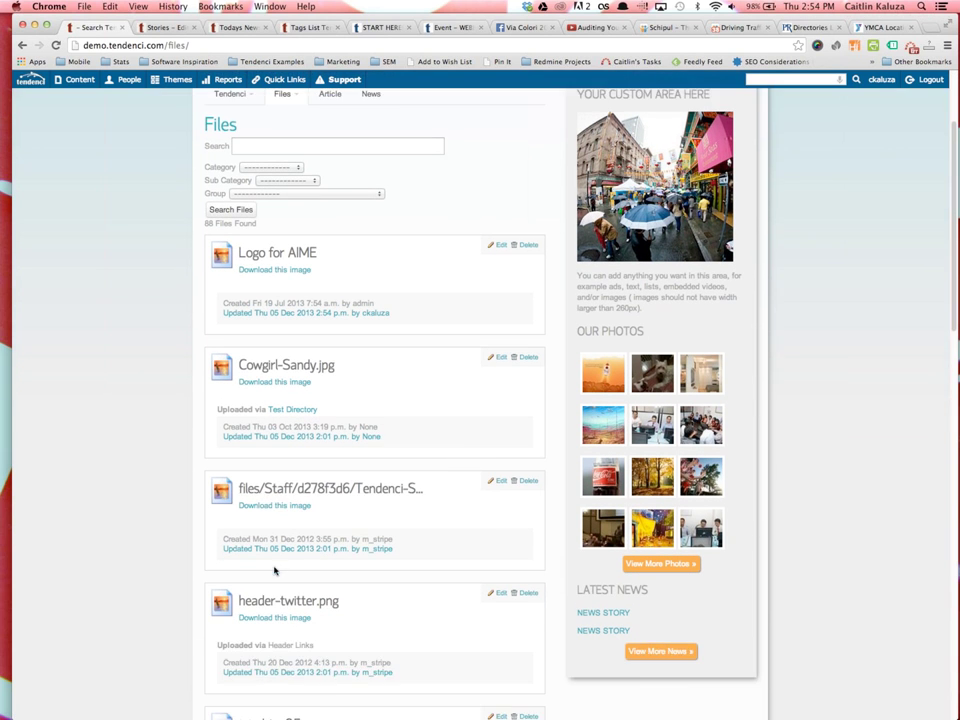
scroll(274, 568, "down", 12)
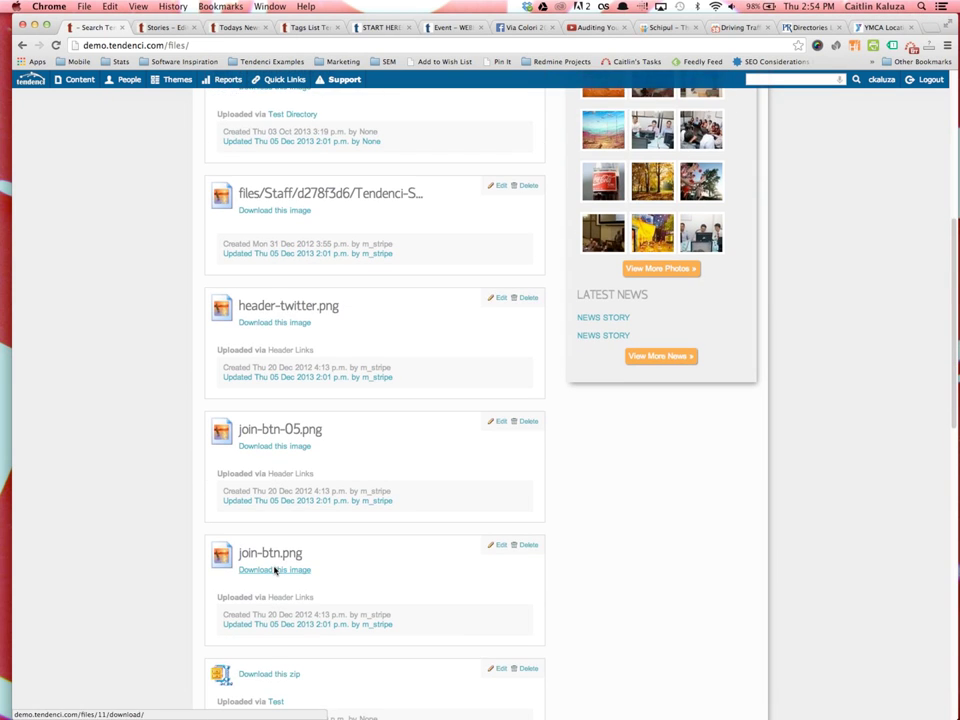
scroll(274, 570, "down", 2)
scroll(274, 572, "up", 15)
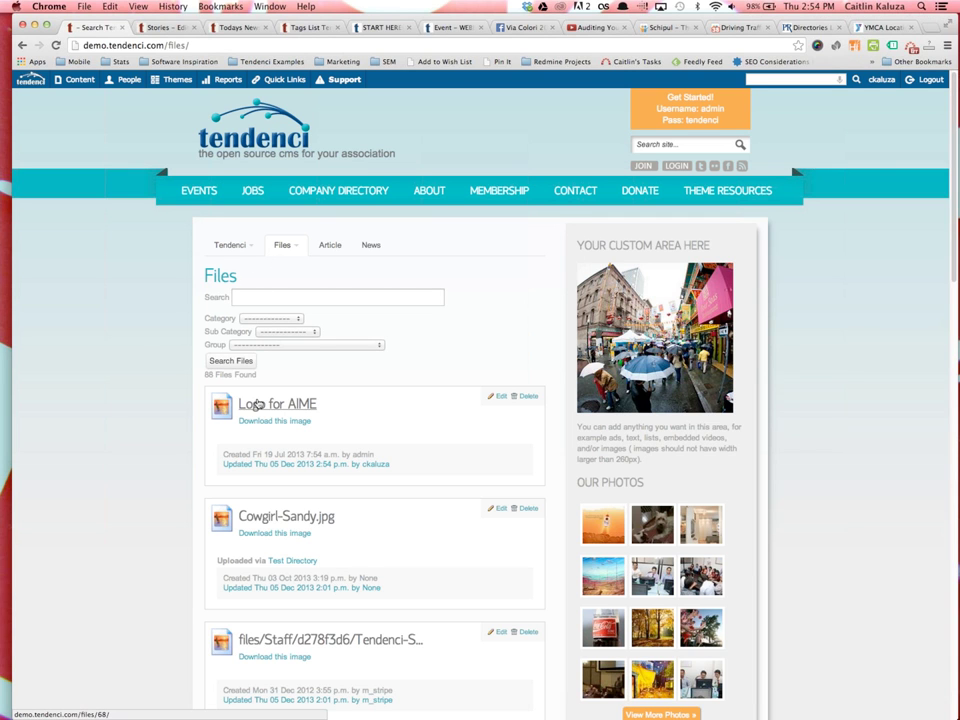
left_click(261, 300)
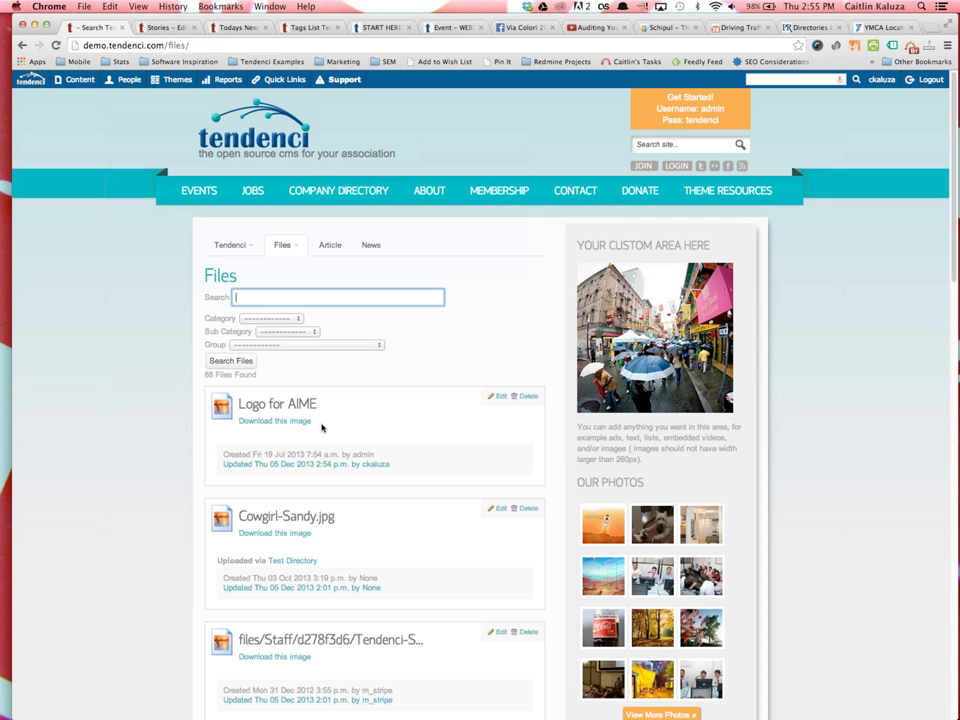
scroll(322, 427, "down", 1)
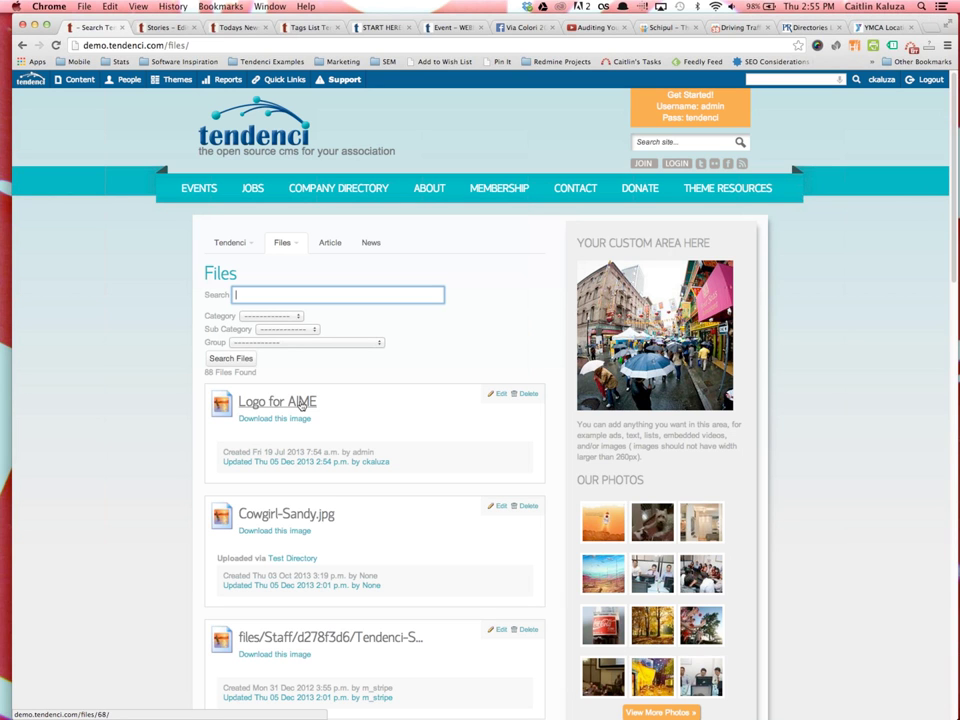
mouse_move(231, 189)
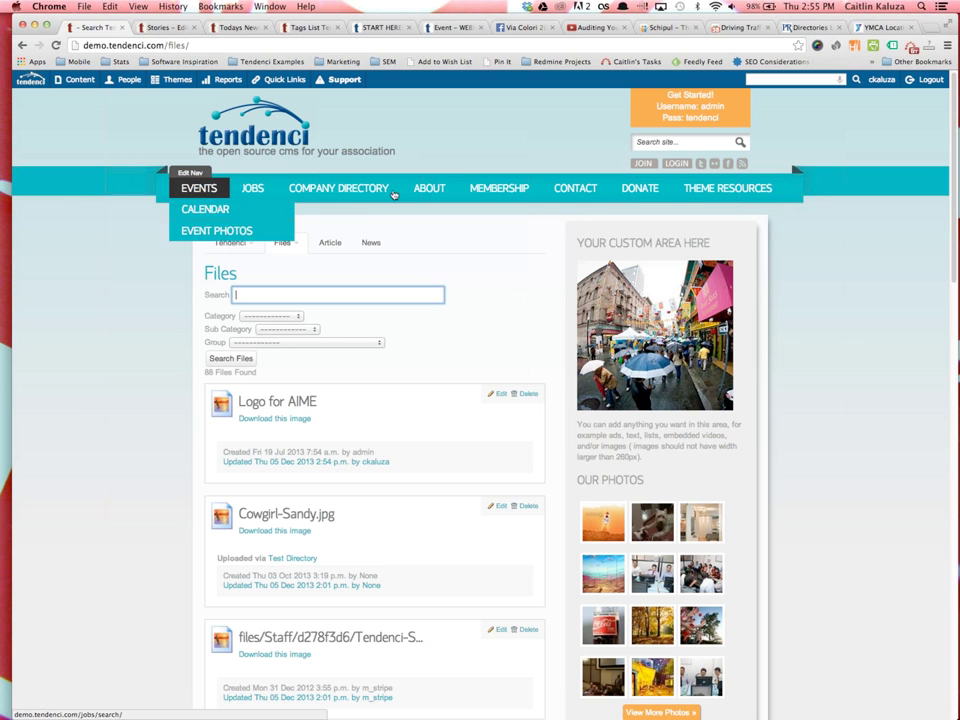
left_click(430, 191)
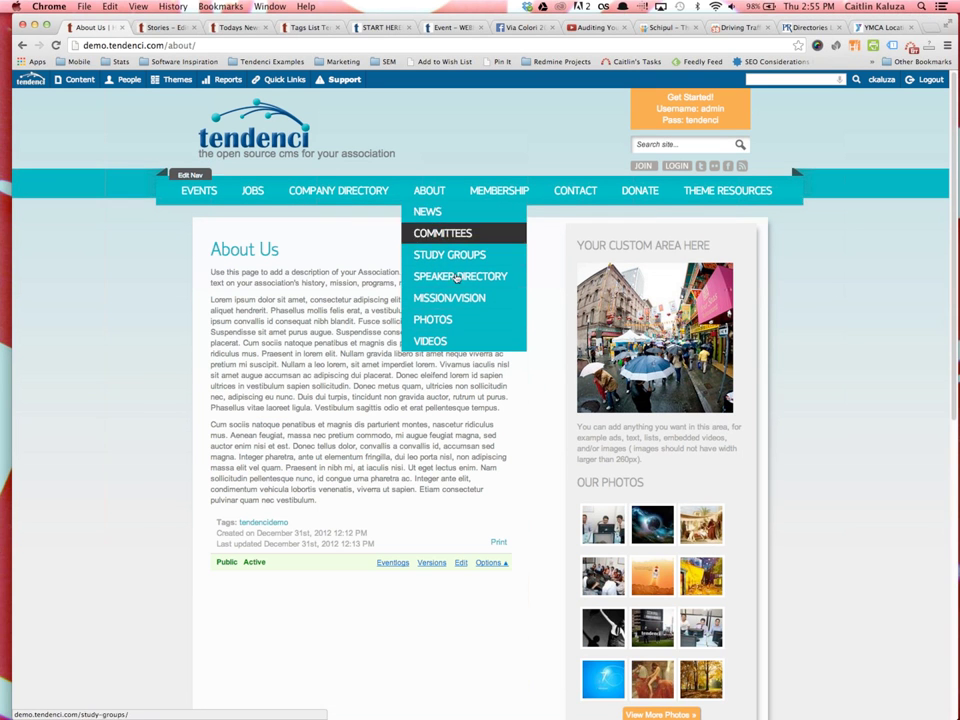
Open the Training Page from the DONATE menu
mouse_move(639, 189)
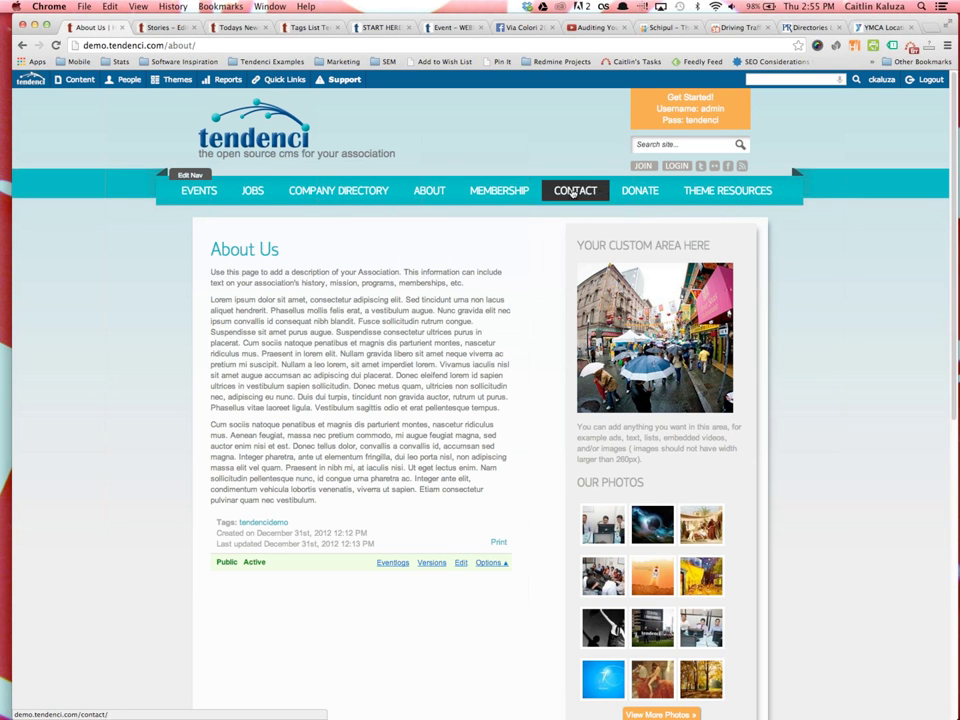
left_click(641, 211)
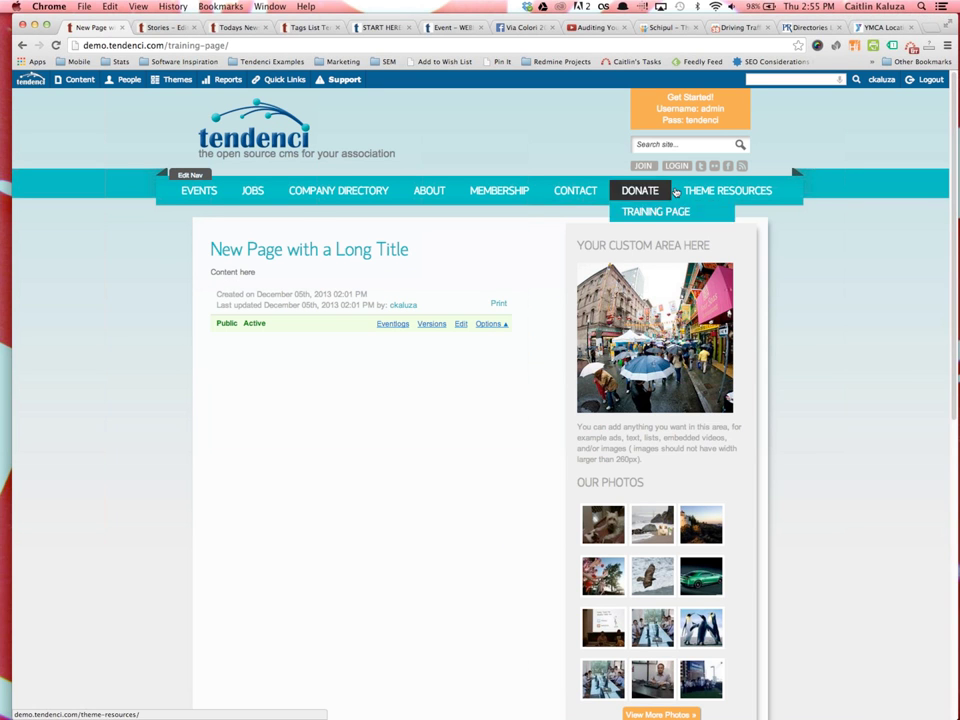
left_click(443, 195)
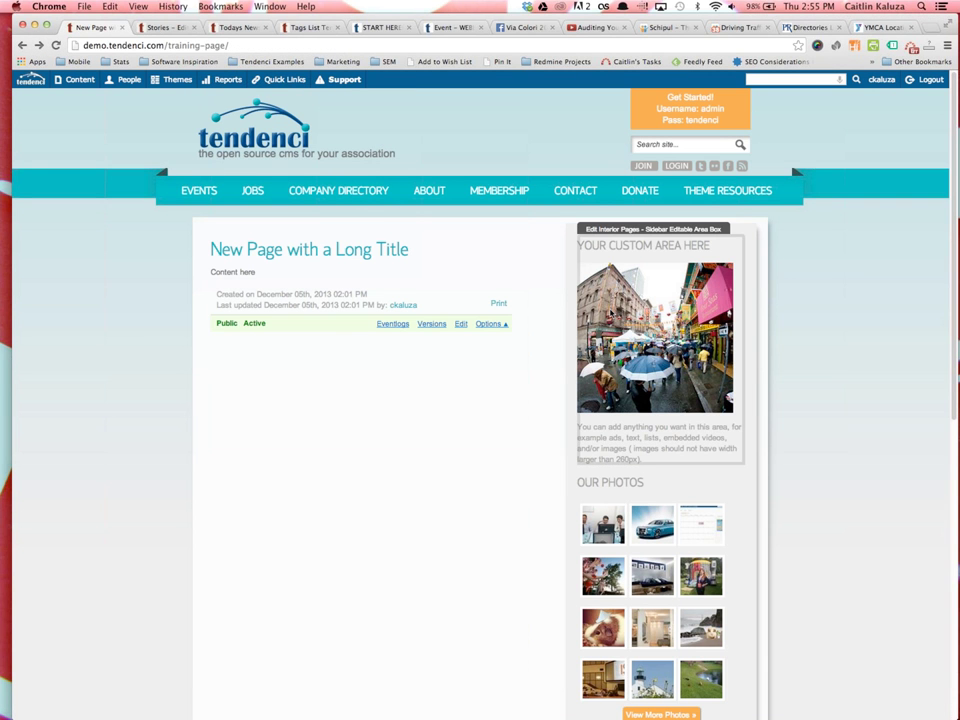
Return to the uploaded Files list through the admin Content menu
mouse_move(79, 84)
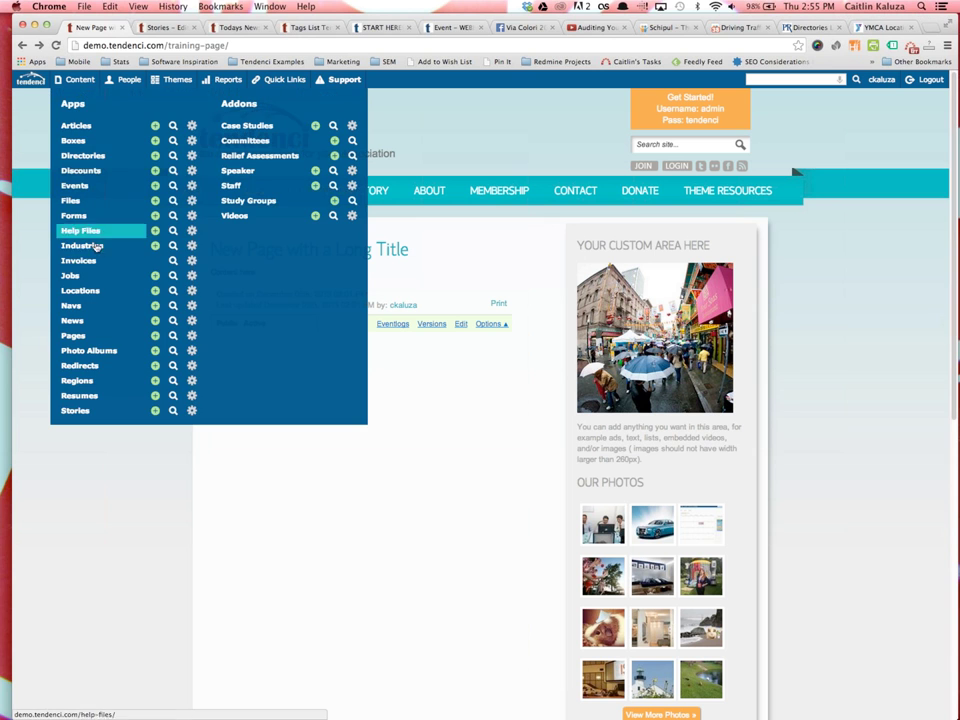
left_click(85, 201)
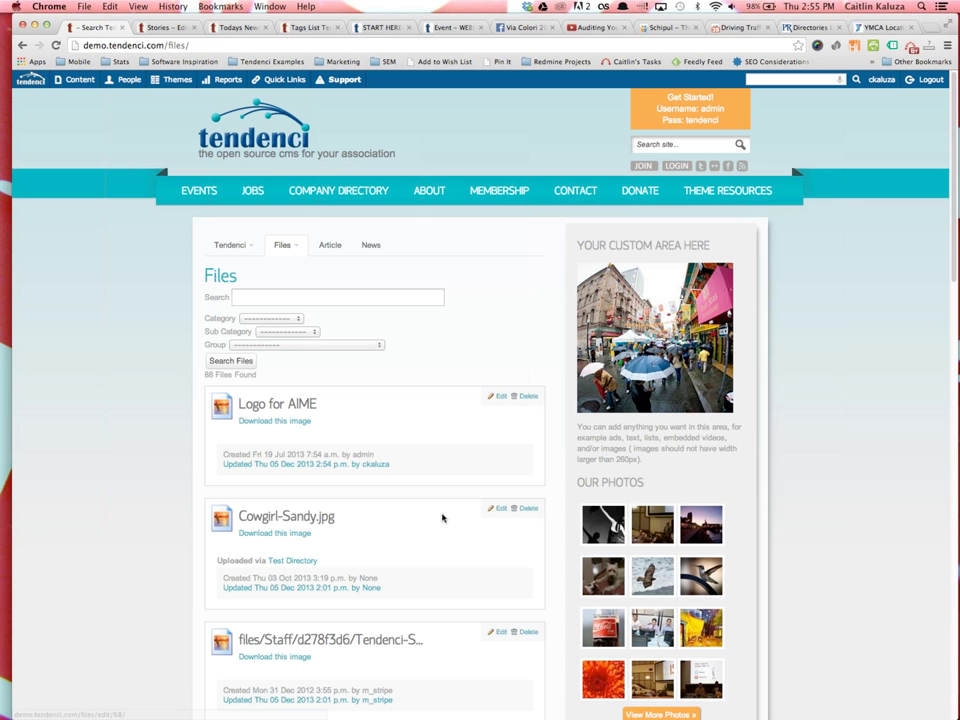
scroll(443, 515, "down", 3)
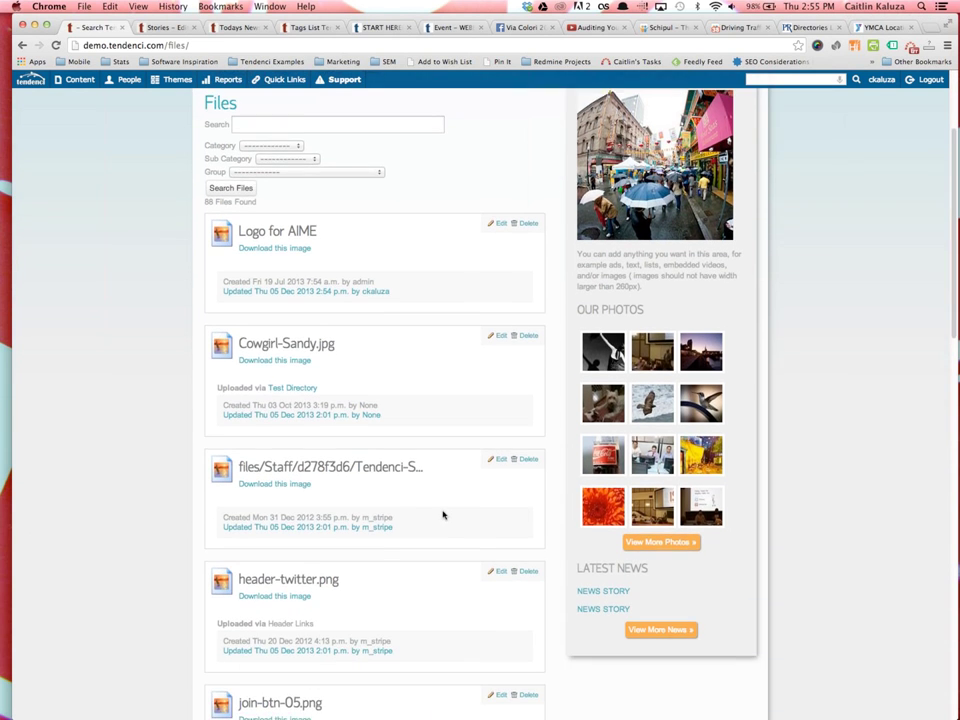
scroll(443, 515, "up", 1)
Swap Logo for AIME's image for Tendenci Sign Change.jpg and save the file
left_click(496, 317)
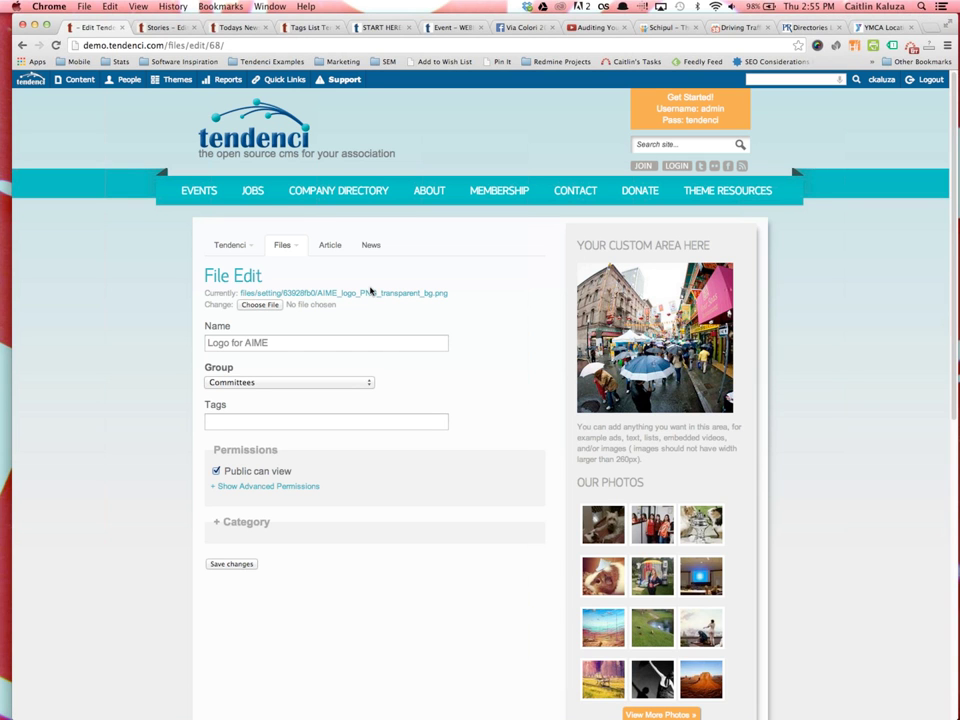
left_click(270, 306)
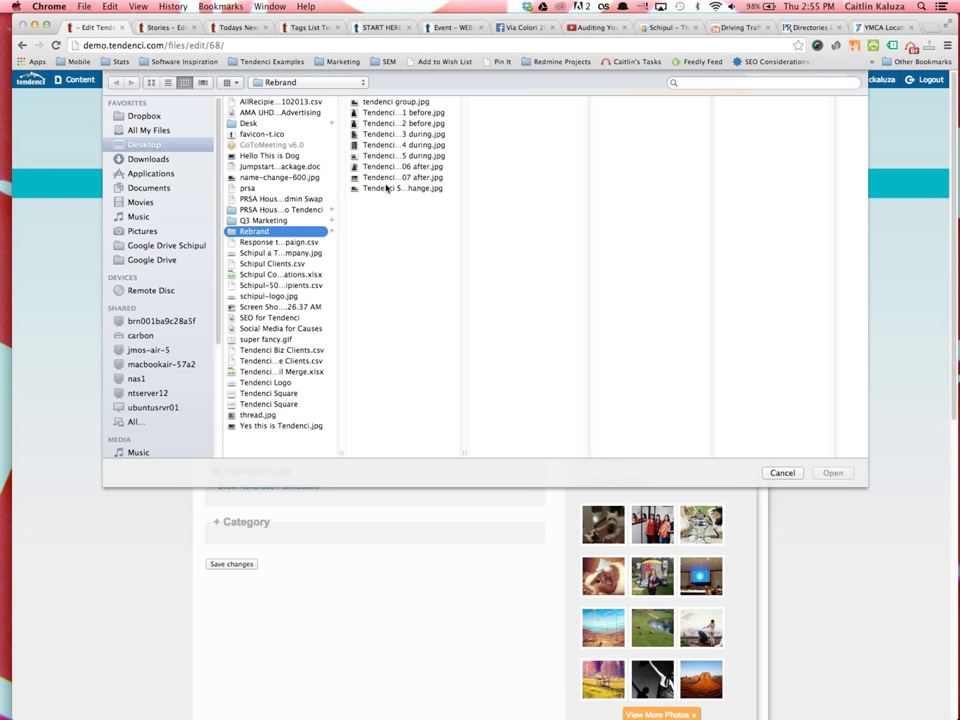
left_click(387, 188)
left_click(833, 473)
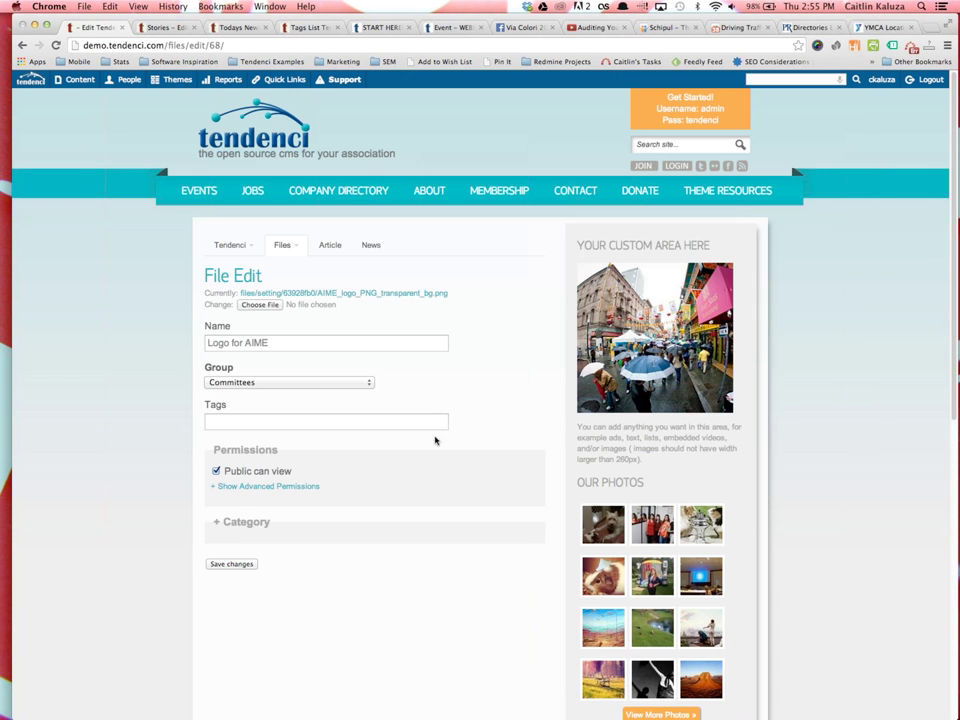
left_click(229, 564)
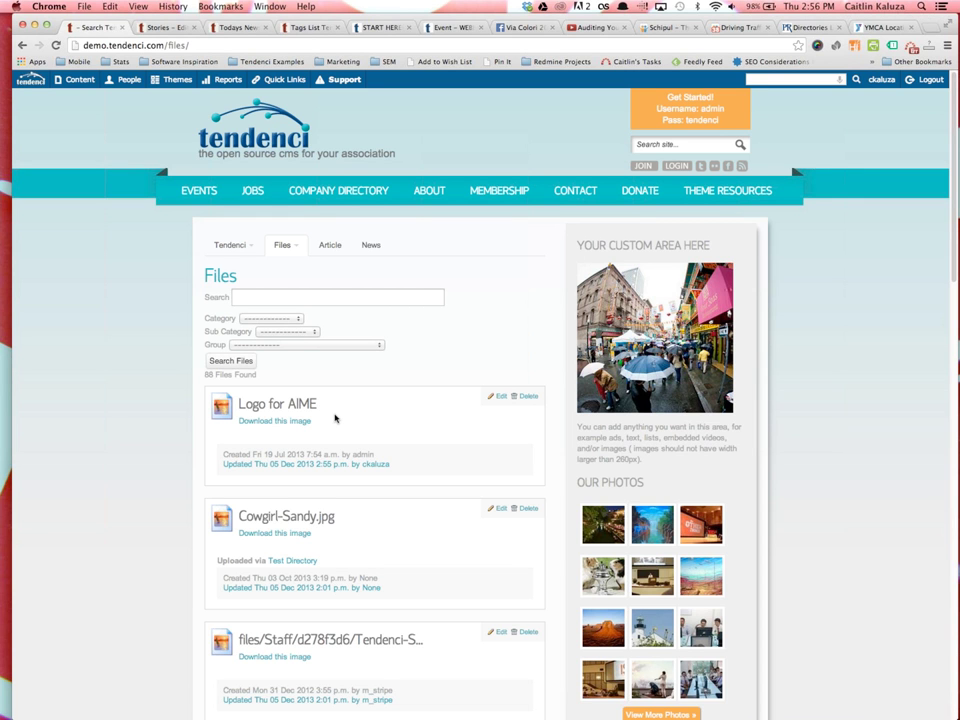
scroll(381, 562, "down", 5)
scroll(400, 555, "down", 5)
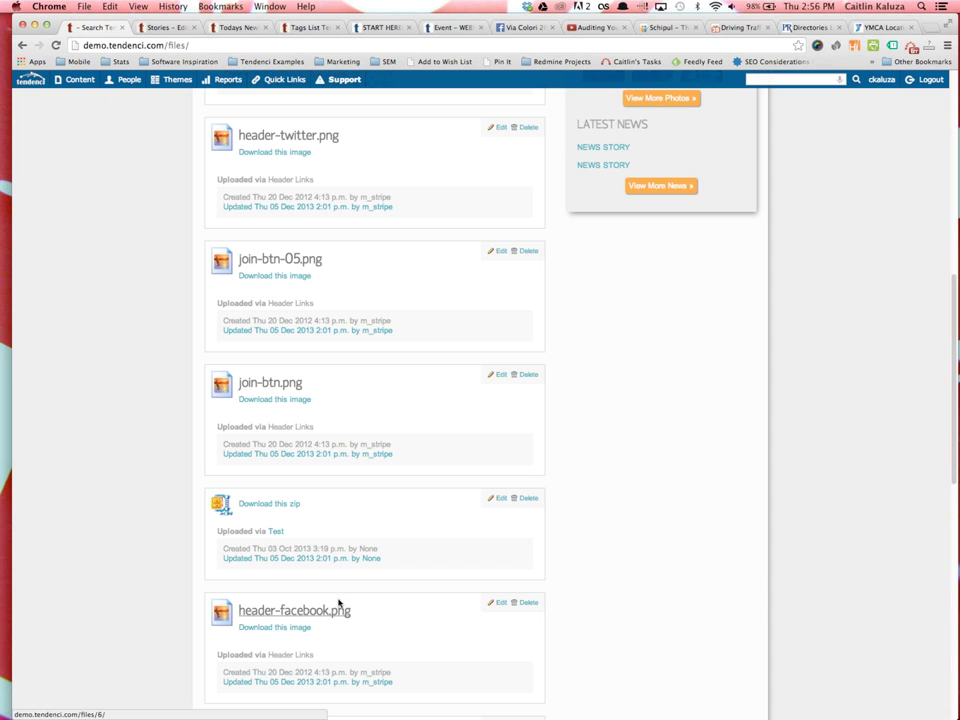
scroll(497, 639, "up", 15)
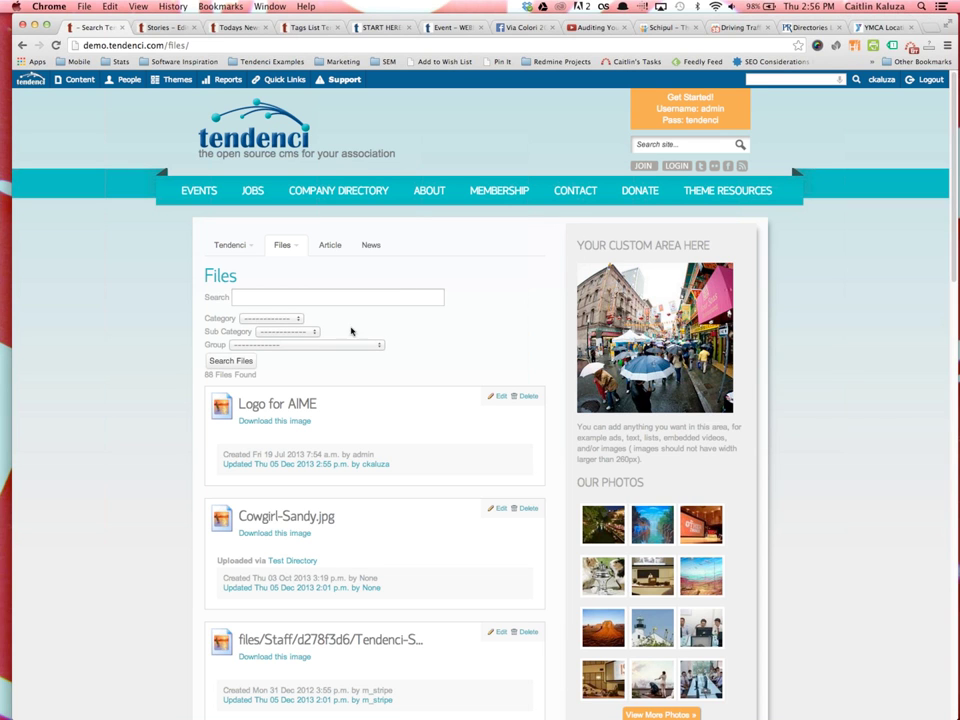
left_click(288, 255)
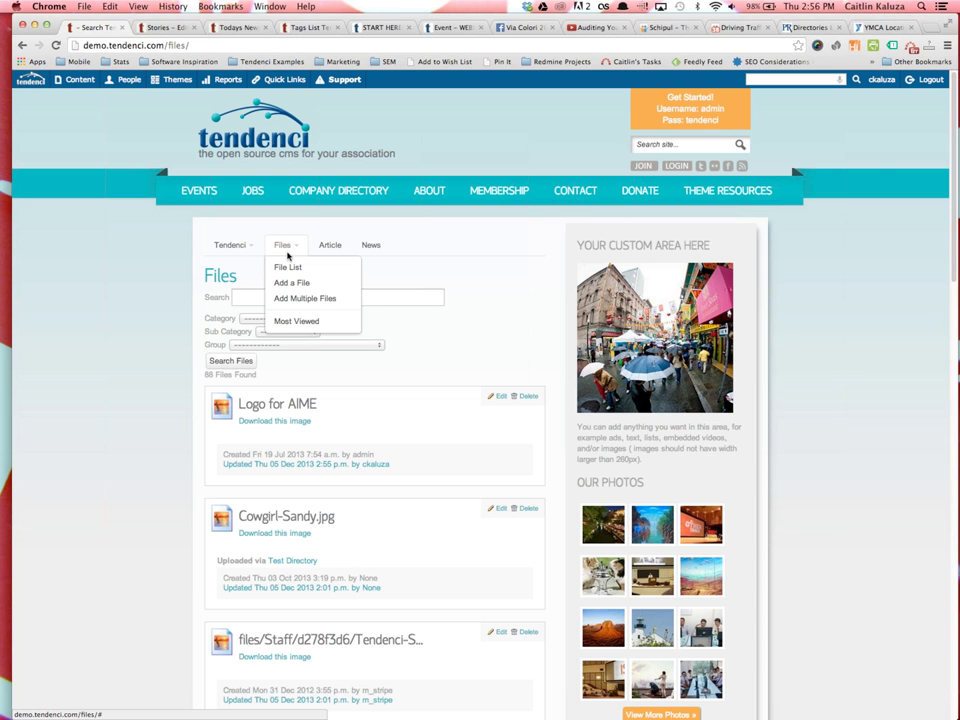
left_click(292, 322)
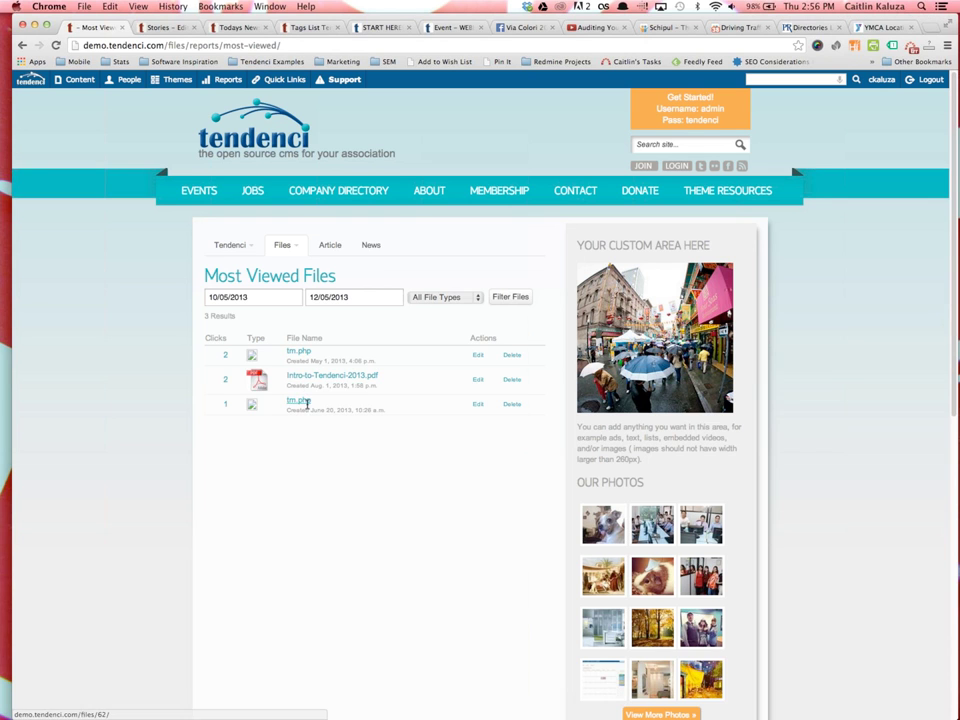
scroll(270, 320, "down", 1)
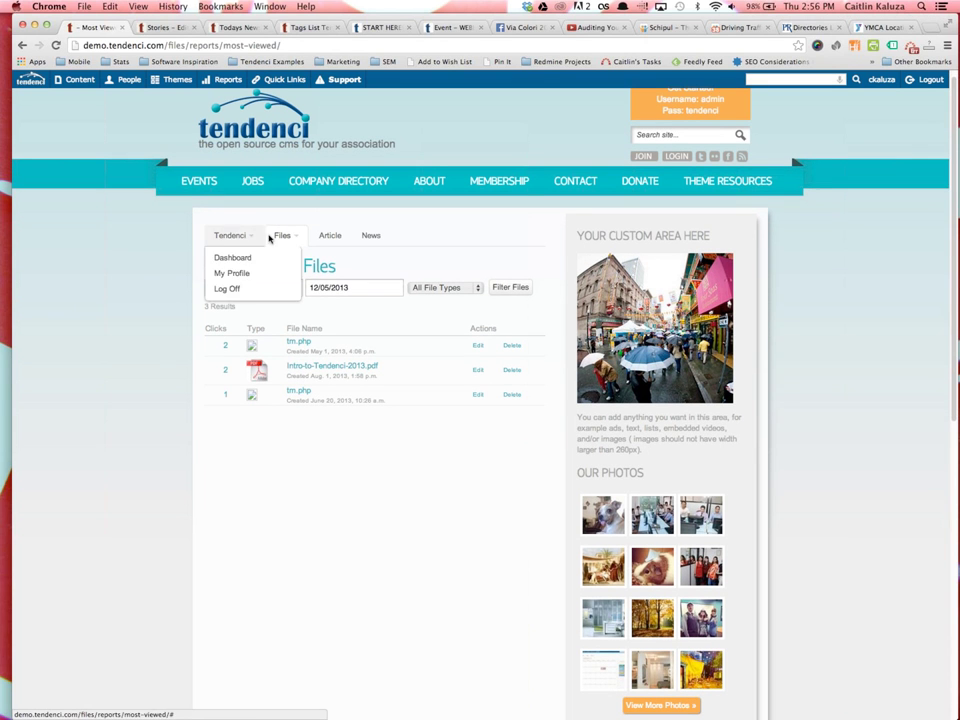
mouse_move(282, 236)
left_click(285, 259)
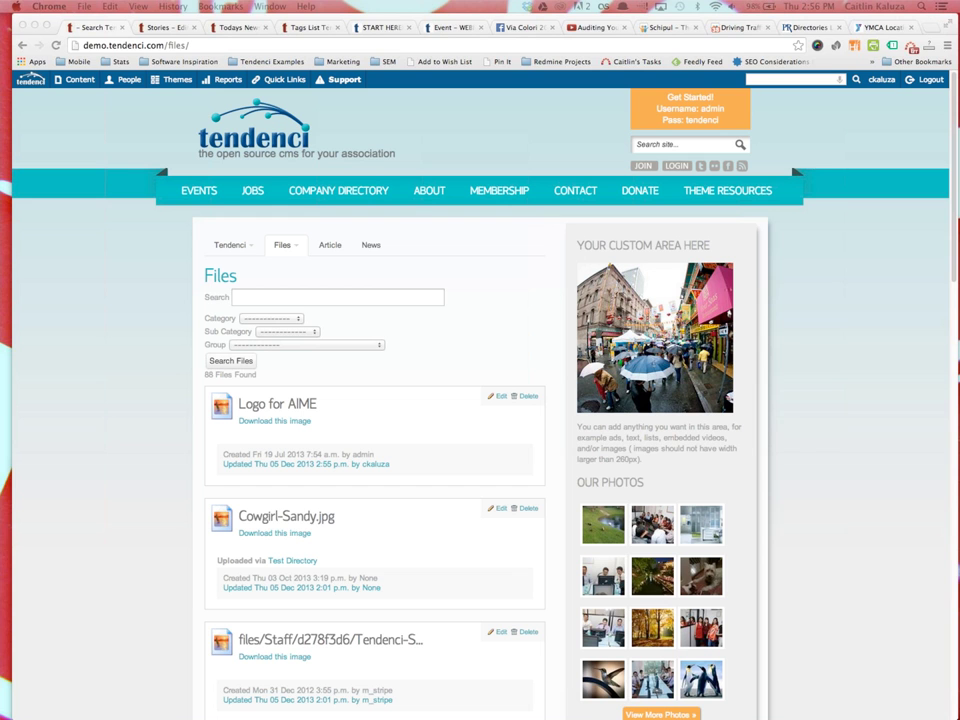
View all invoices, then open the Redirects list with the donate-to-donations 301 redirect
left_click(30, 326)
mouse_move(88, 79)
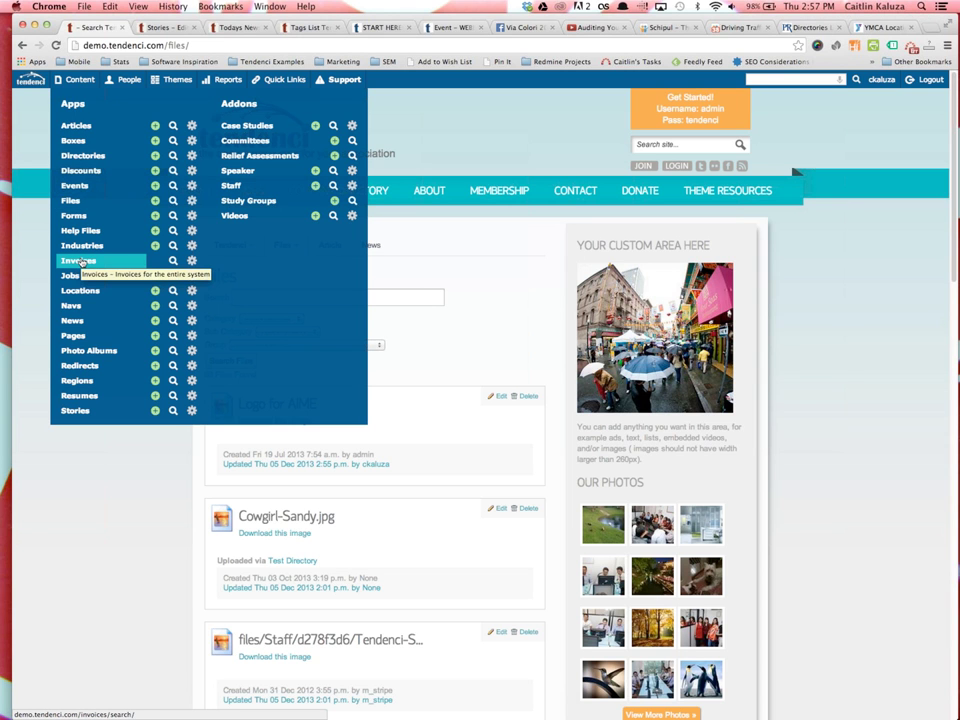
left_click(83, 262)
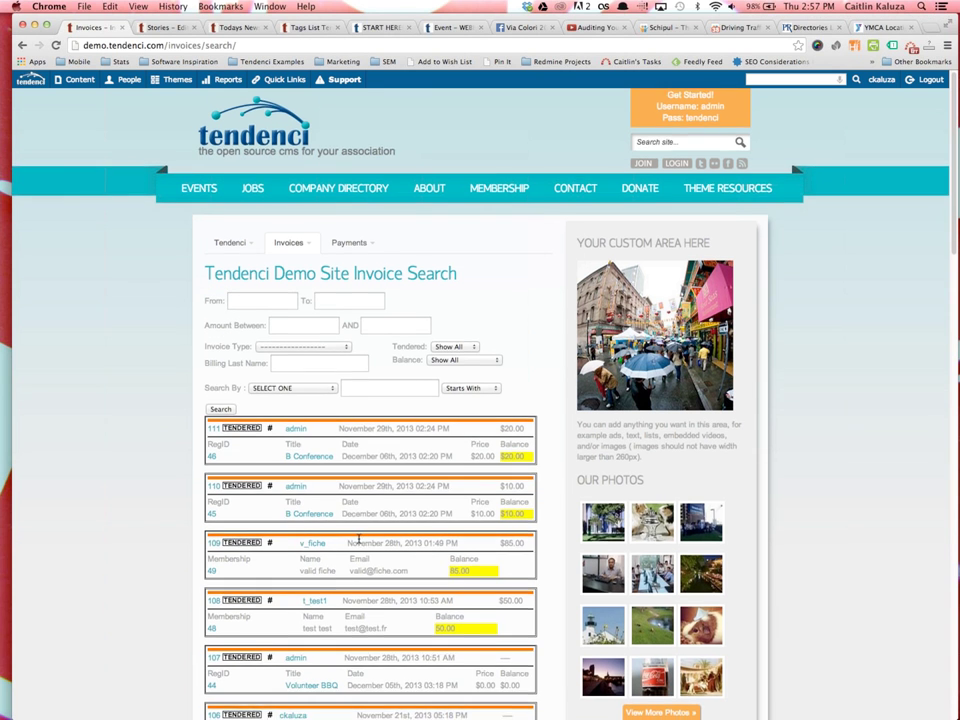
scroll(380, 300, "down", 5)
scroll(334, 392, "up", 5)
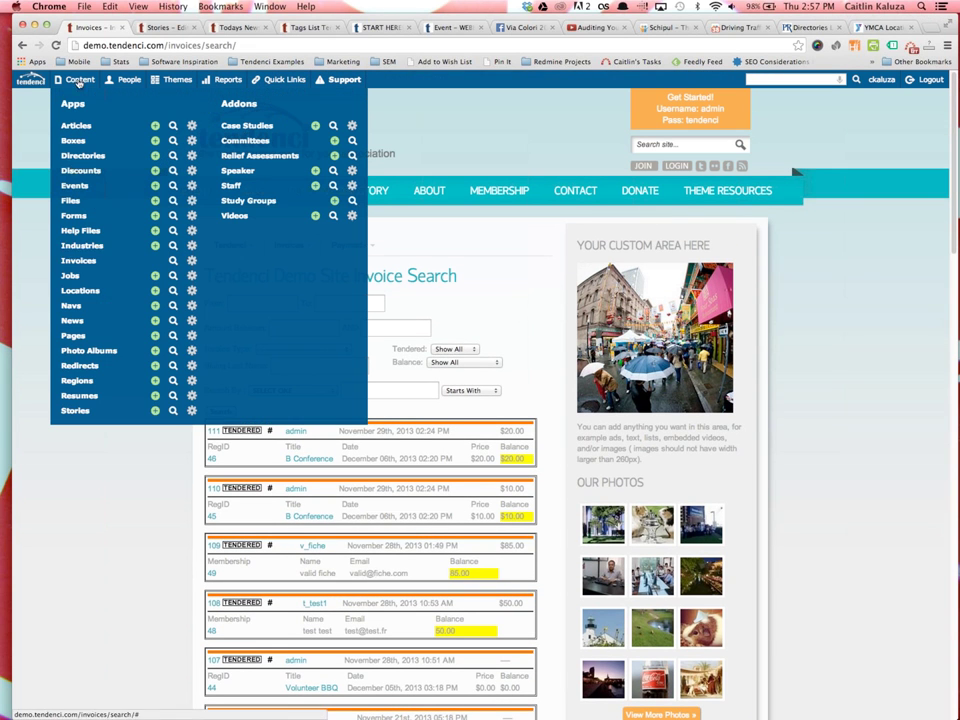
left_click(81, 367)
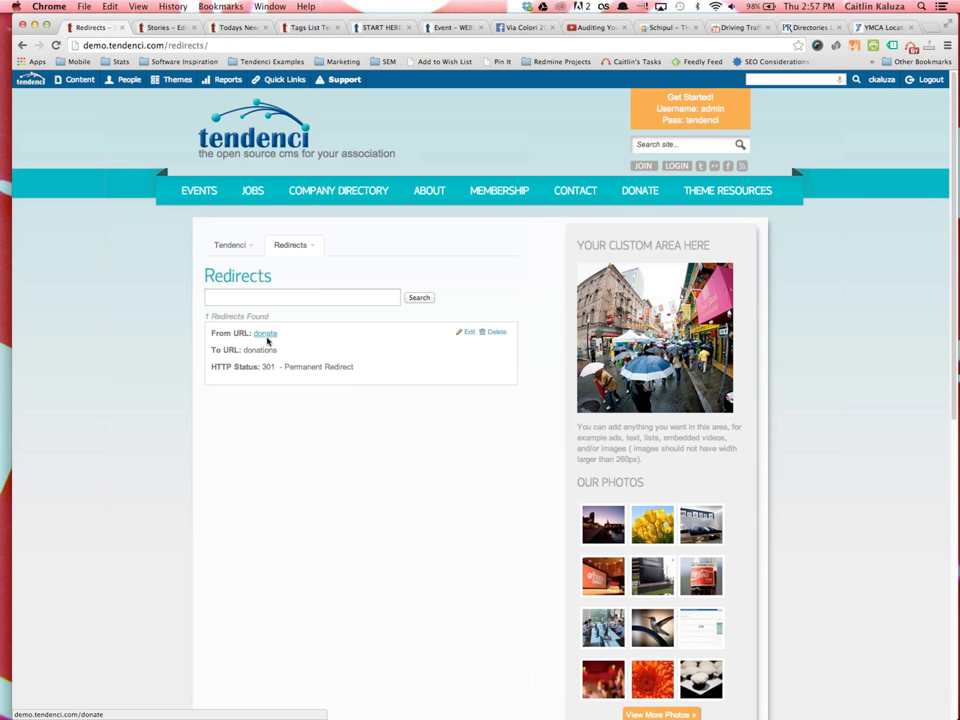
Open the blank Add a Redirect form and click into the From URL and To URL fields
left_click(290, 245)
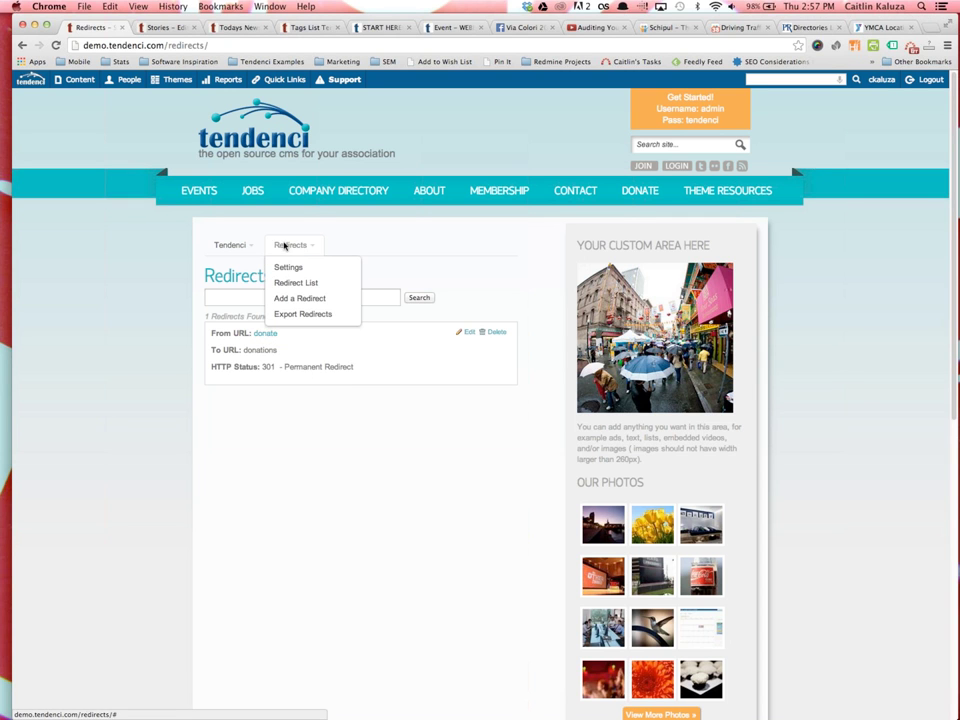
left_click(288, 298)
left_click(224, 370)
left_click(227, 413)
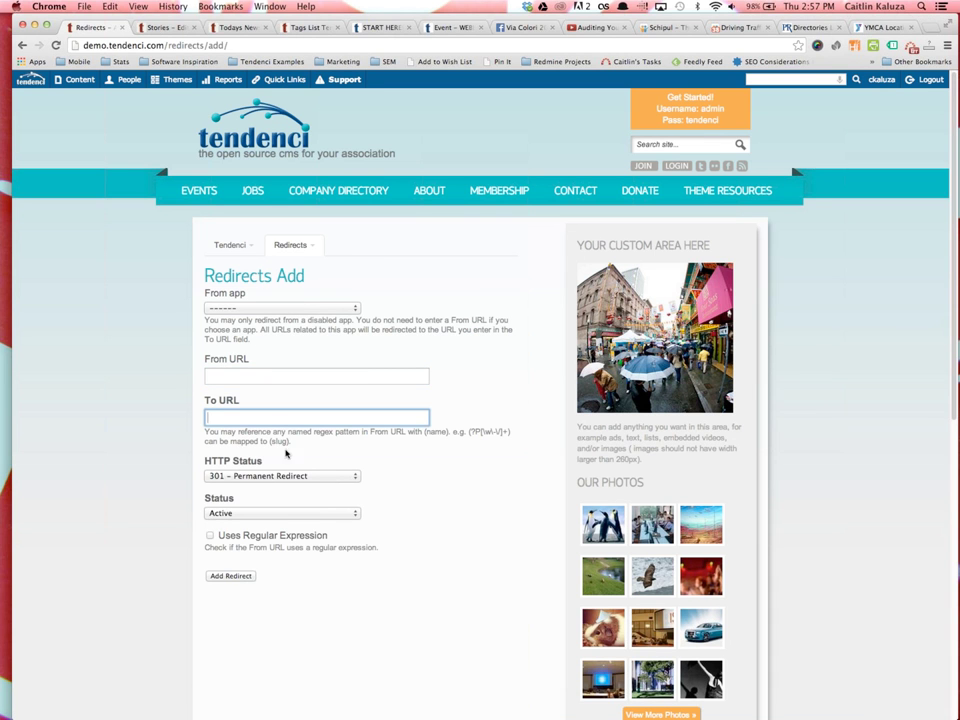
mouse_move(76, 85)
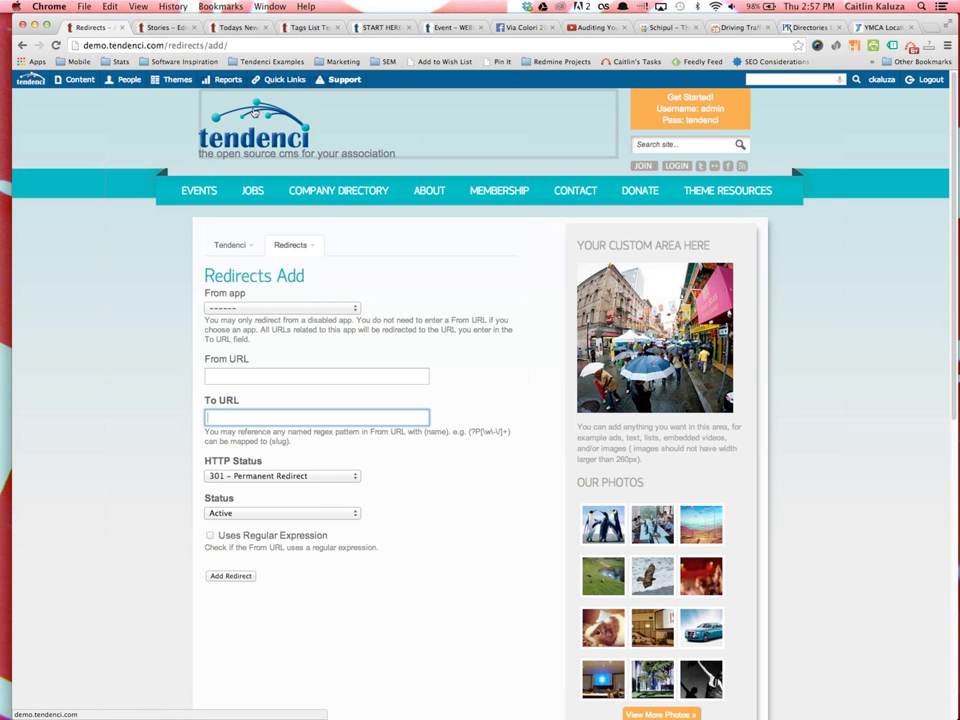
mouse_move(125, 79)
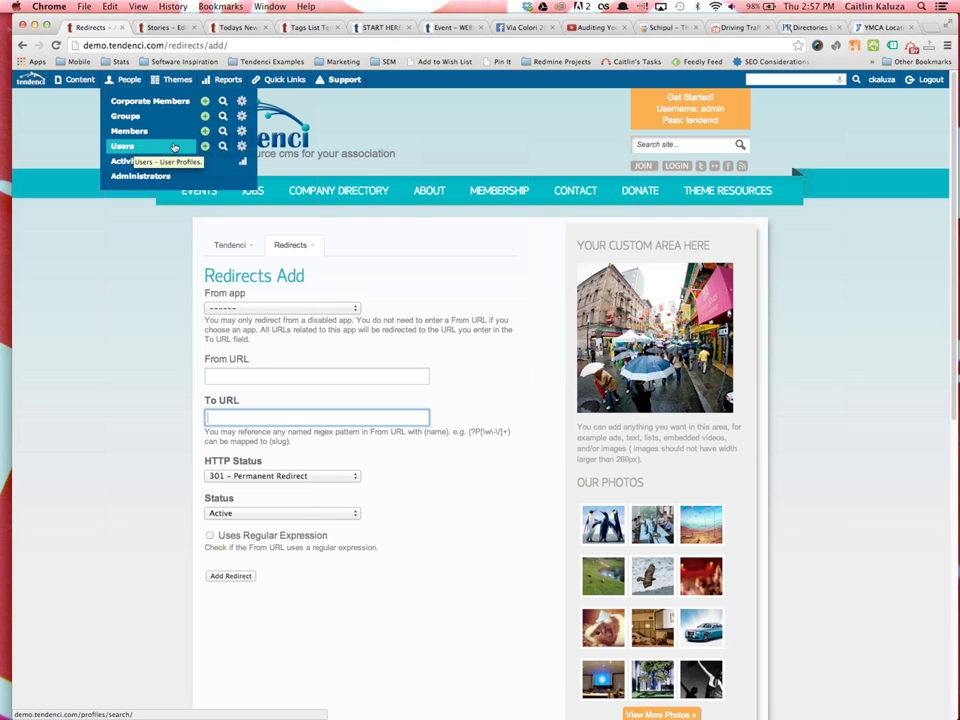
Start a new user and enter the test staff member's first and last name
left_click(205, 146)
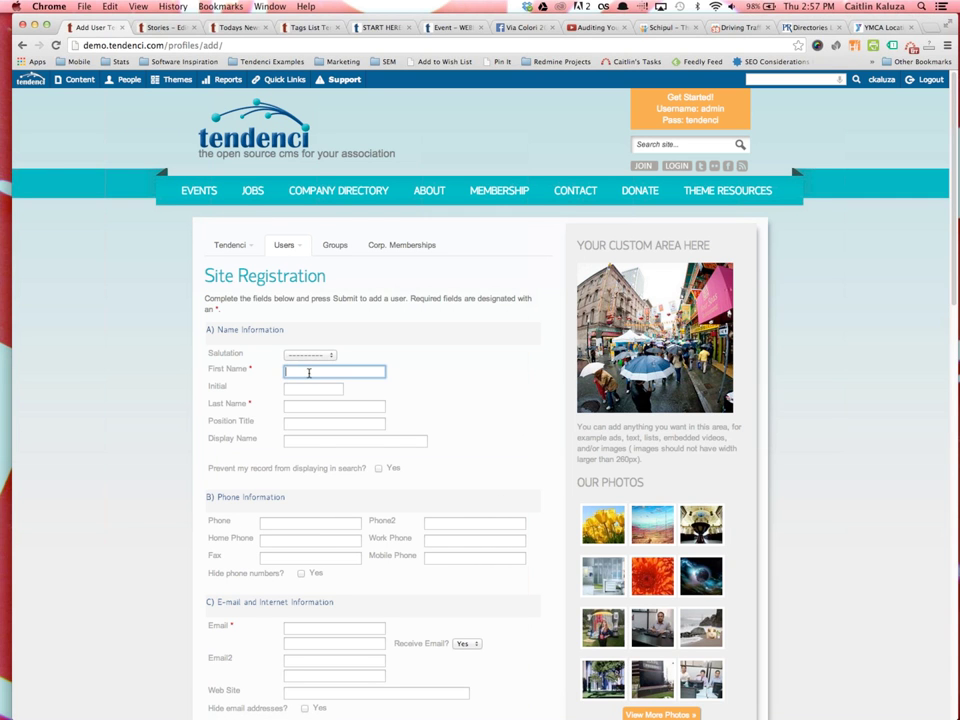
type("Caitlintest")
key("Tab")
key("Tab")
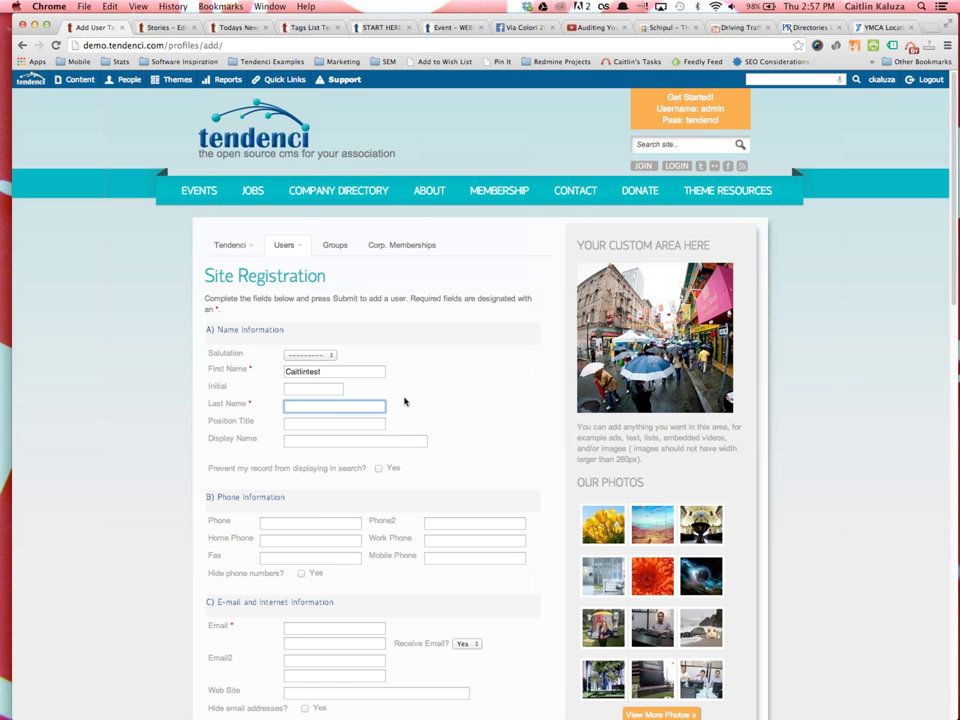
type("Staff Member")
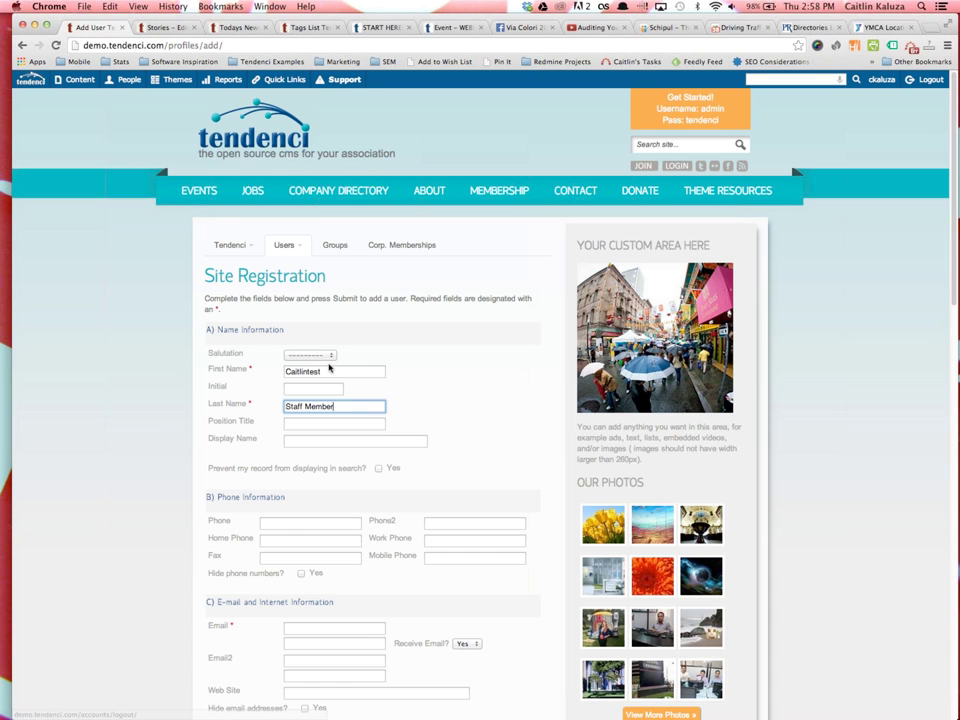
Enter the user's email address in both the email and confirmation fields
scroll(365, 440, "down", 5)
left_click(347, 489)
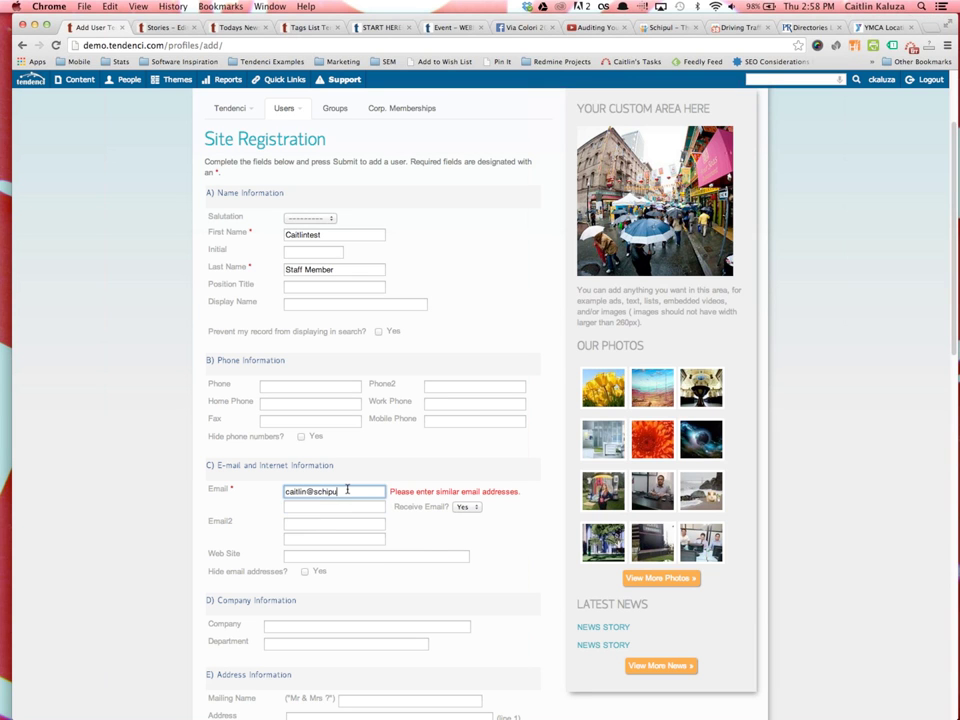
key("Tab")
key("Tab")
Replace the prefilled username with a suggested username ending in '3'
scroll(366, 530, "down", 1)
scroll(366, 530, "down", 5)
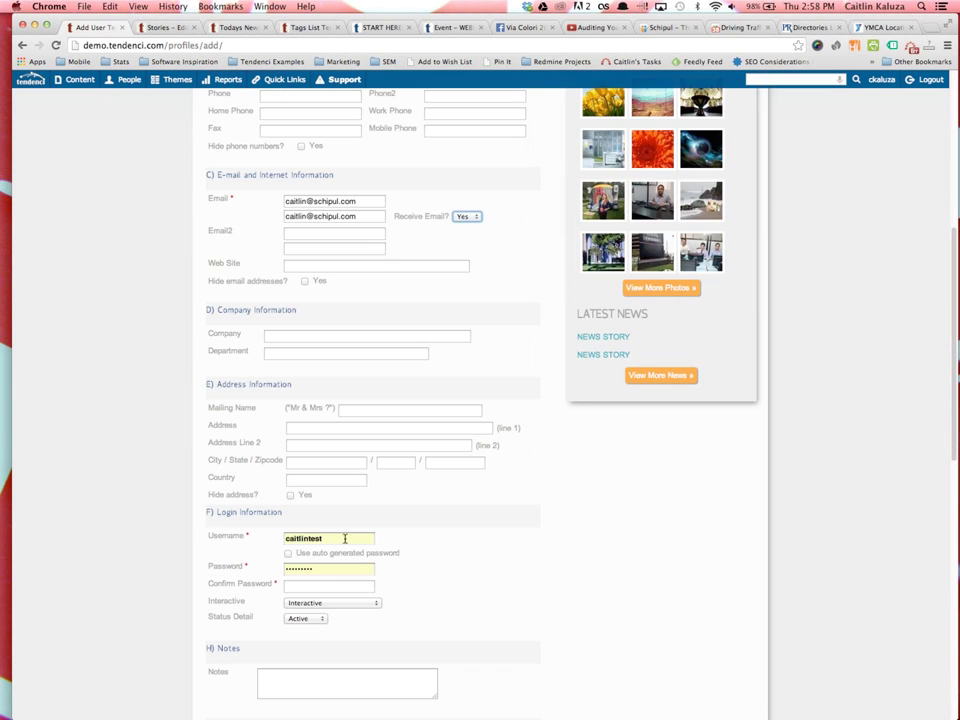
left_click_drag(346, 539, 271, 537)
key("BackSpace")
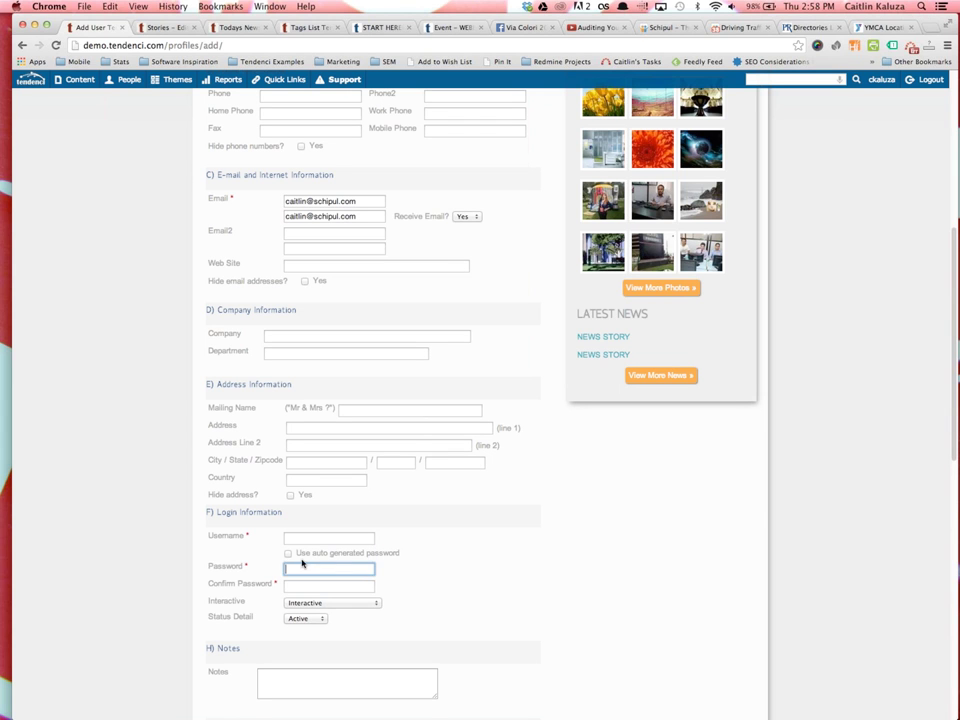
left_click(289, 553)
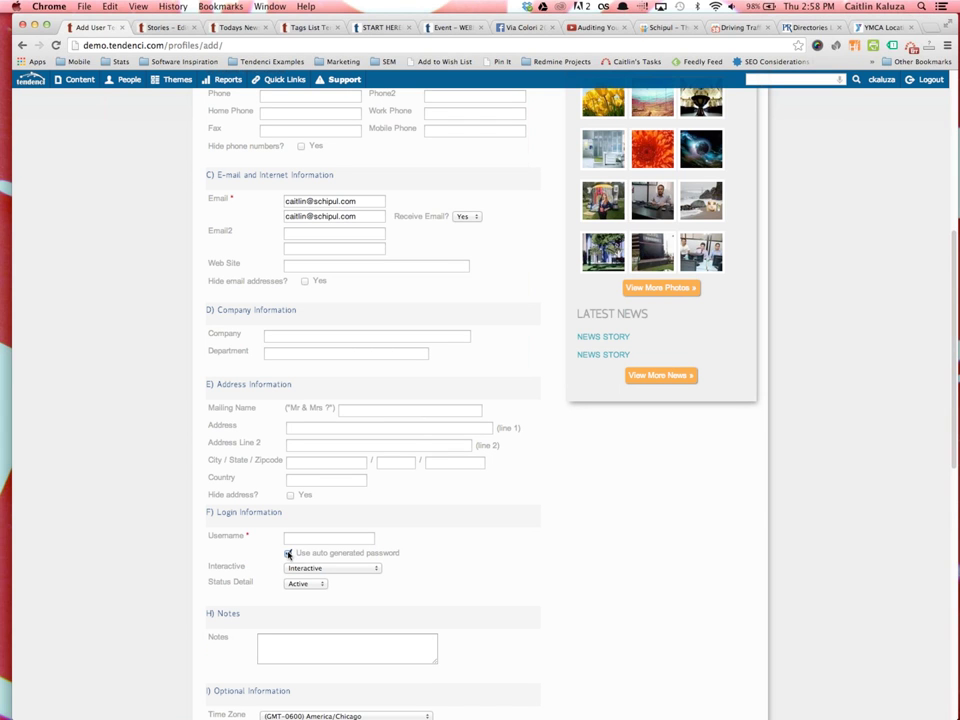
left_click(294, 537)
key("Down")
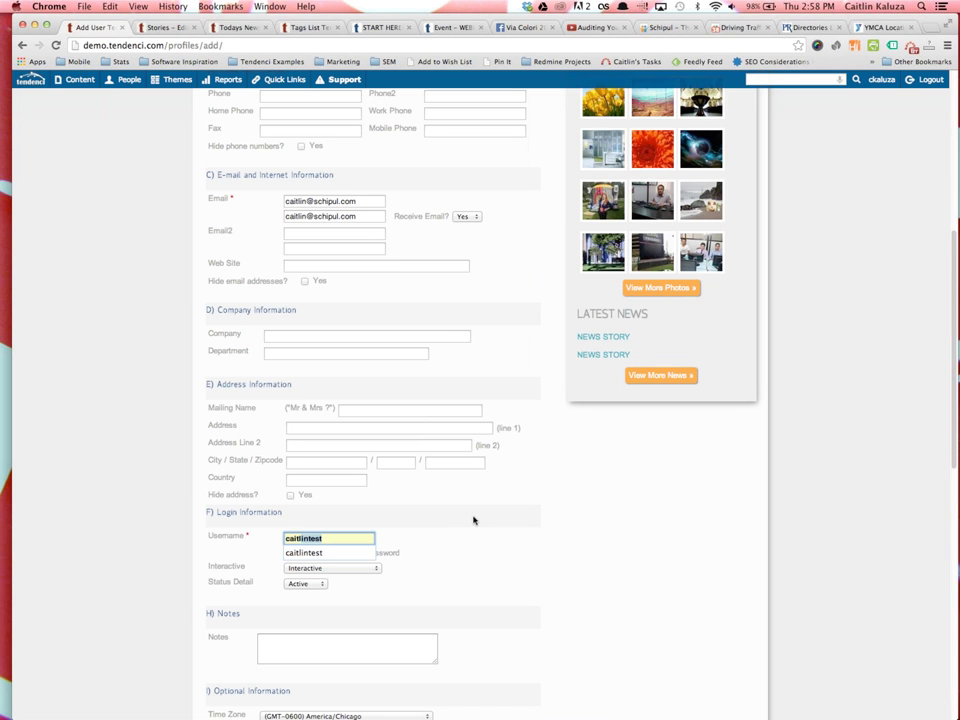
key("Return")
type("3")
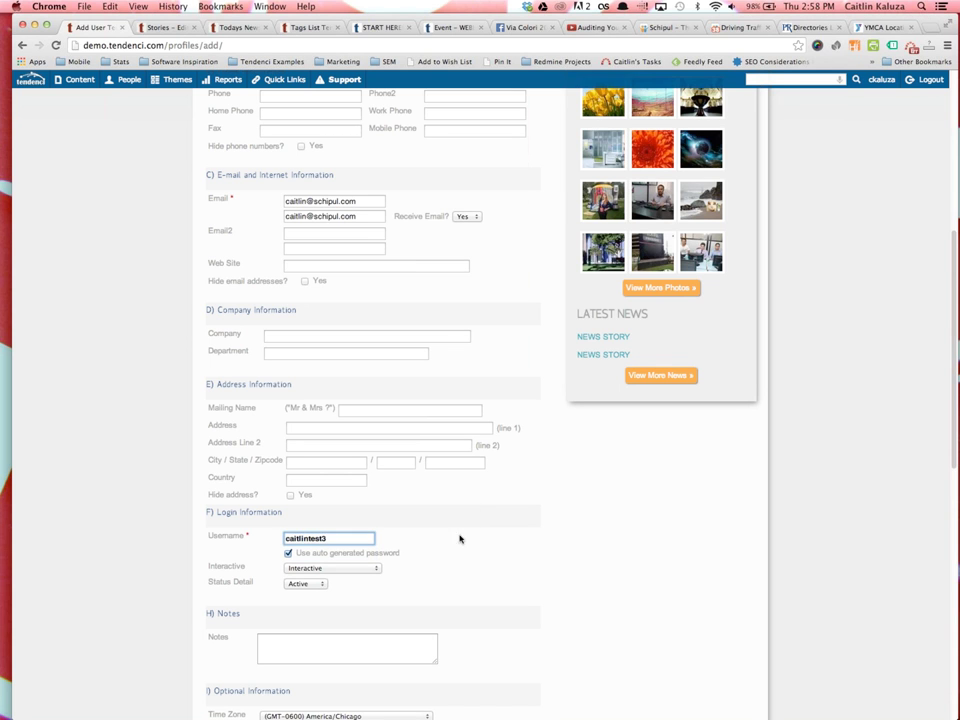
Set the Security Level to Superuser and submit the new user form
scroll(435, 607, "down", 5)
scroll(368, 623, "down", 2)
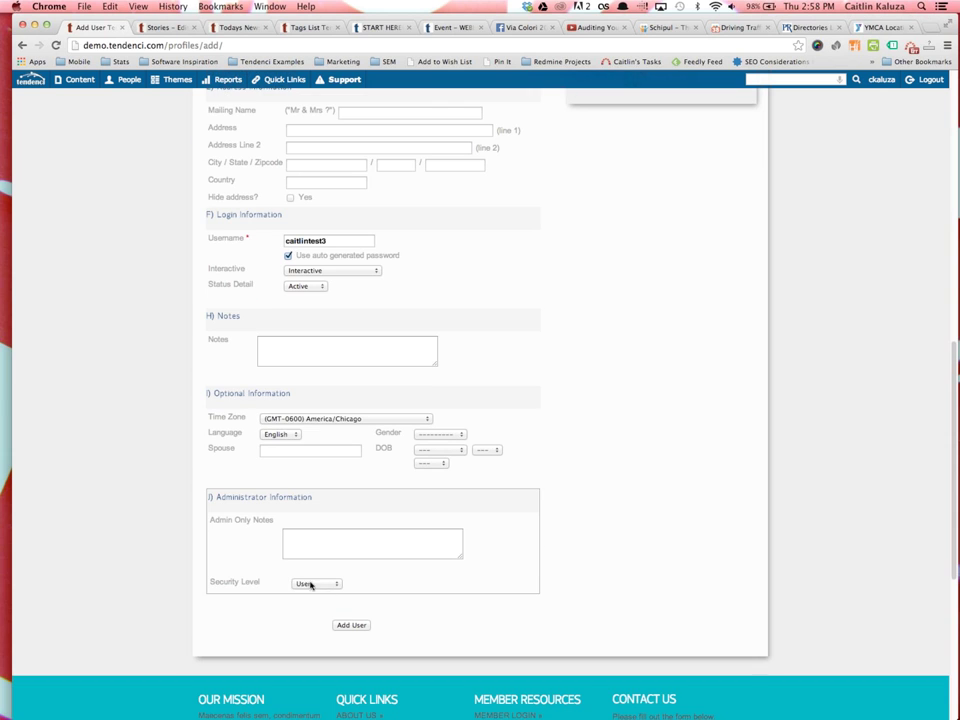
left_click(339, 587)
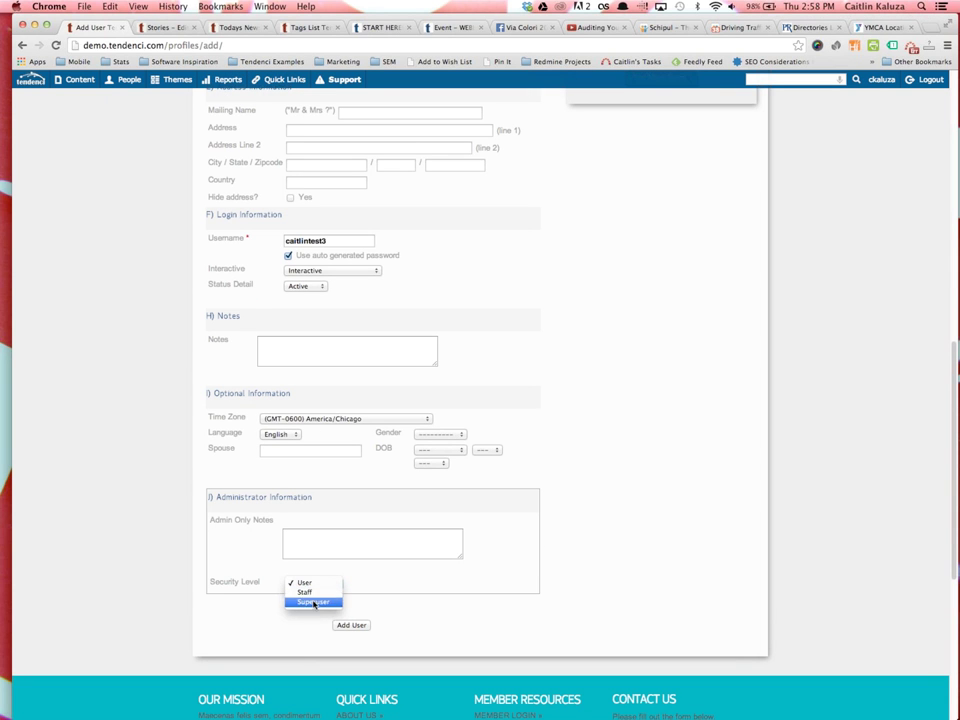
left_click(315, 601)
left_click(360, 627)
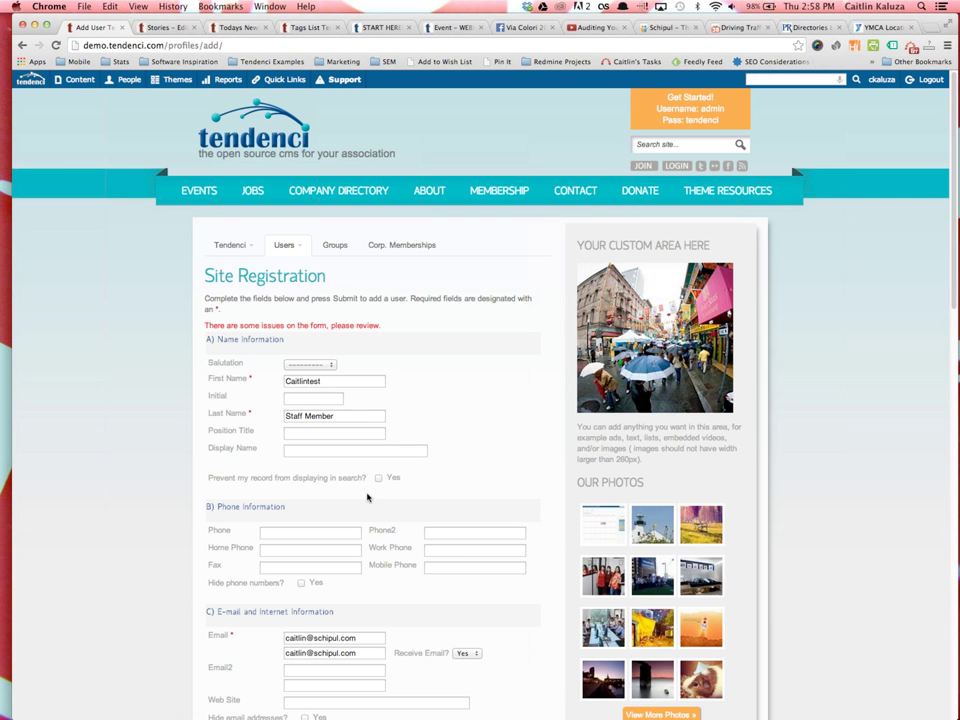
Turn off auto-generated password, enter and confirm a manual password, and resubmit
scroll(425, 517, "down", 10)
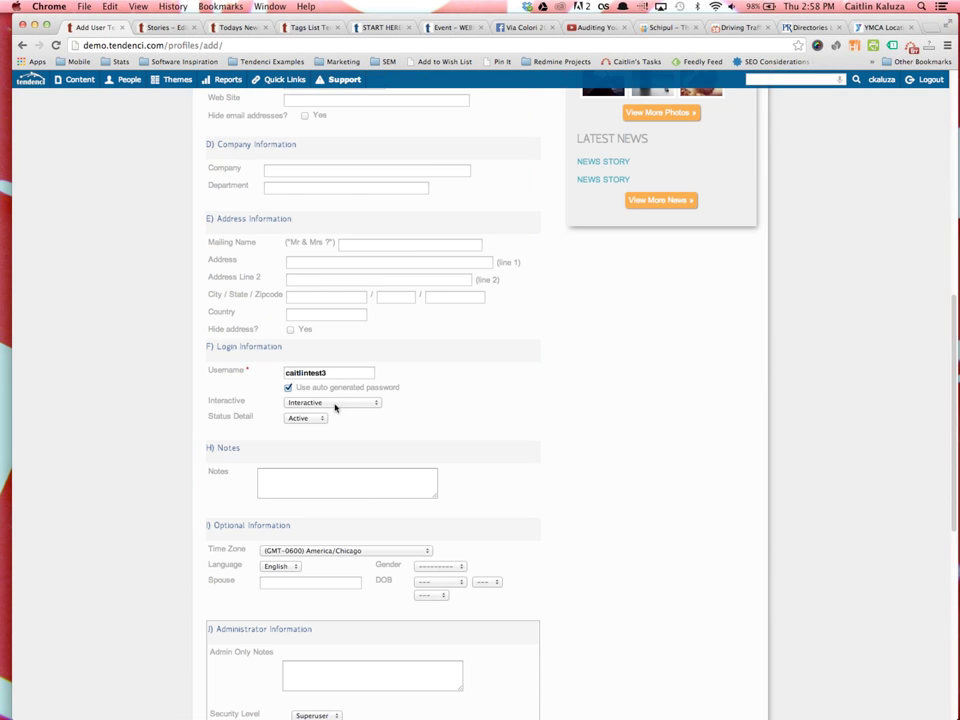
scroll(332, 437, "down", 3)
scroll(326, 461, "up", 6)
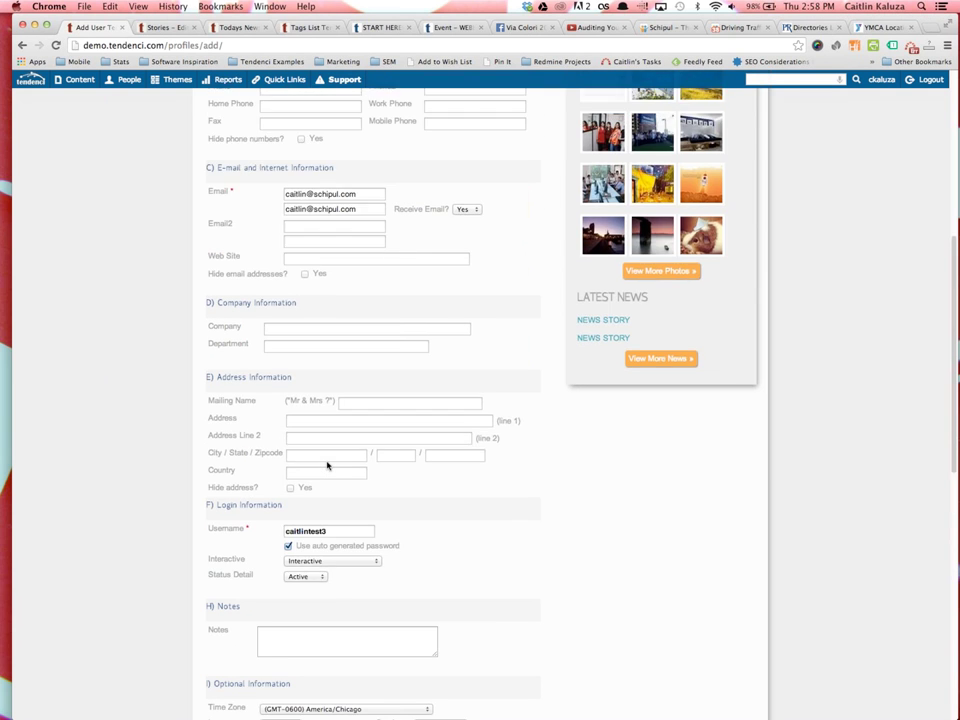
scroll(327, 465, "up", 8)
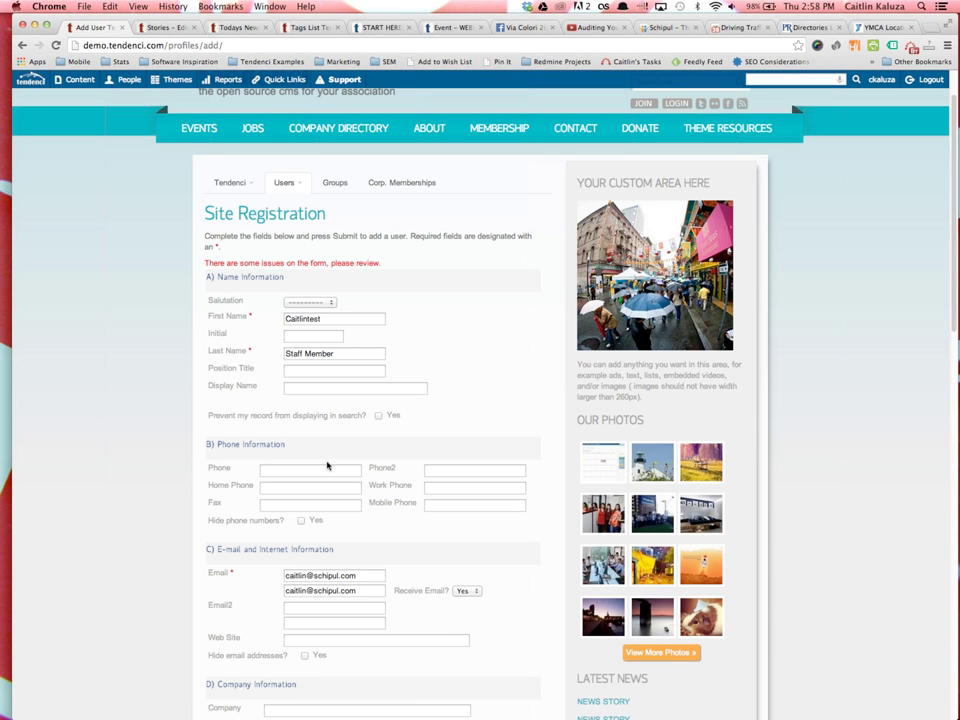
scroll(327, 465, "down", 5)
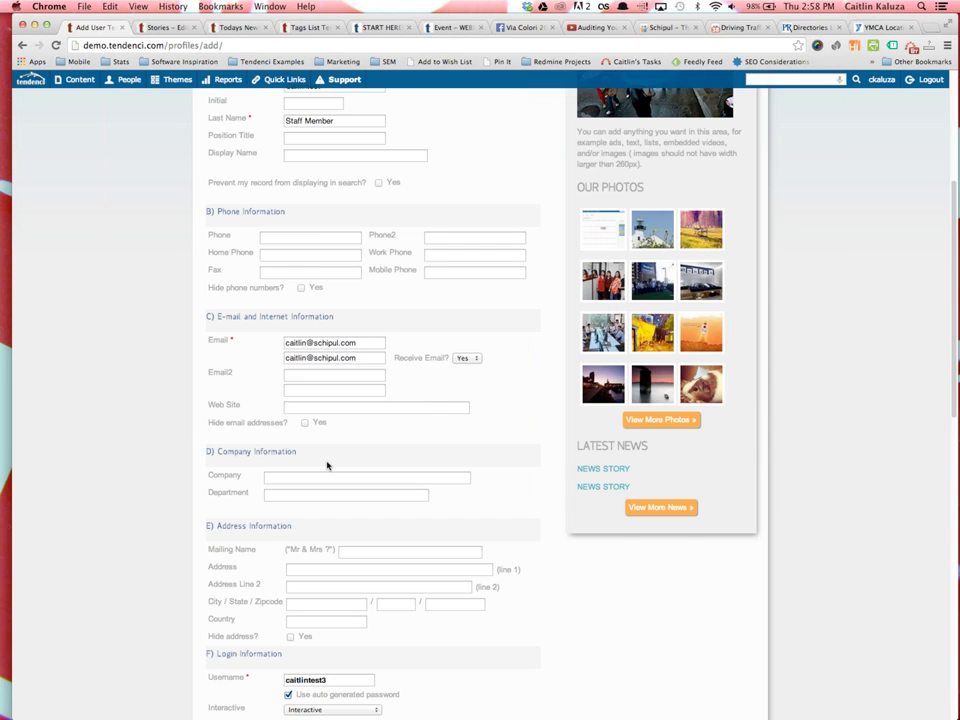
scroll(328, 463, "down", 4)
left_click(288, 489)
left_click(300, 505)
key("BackSpace")
type("••••••••••")
key("Tab")
type("••••")
scroll(318, 463, "down", 5)
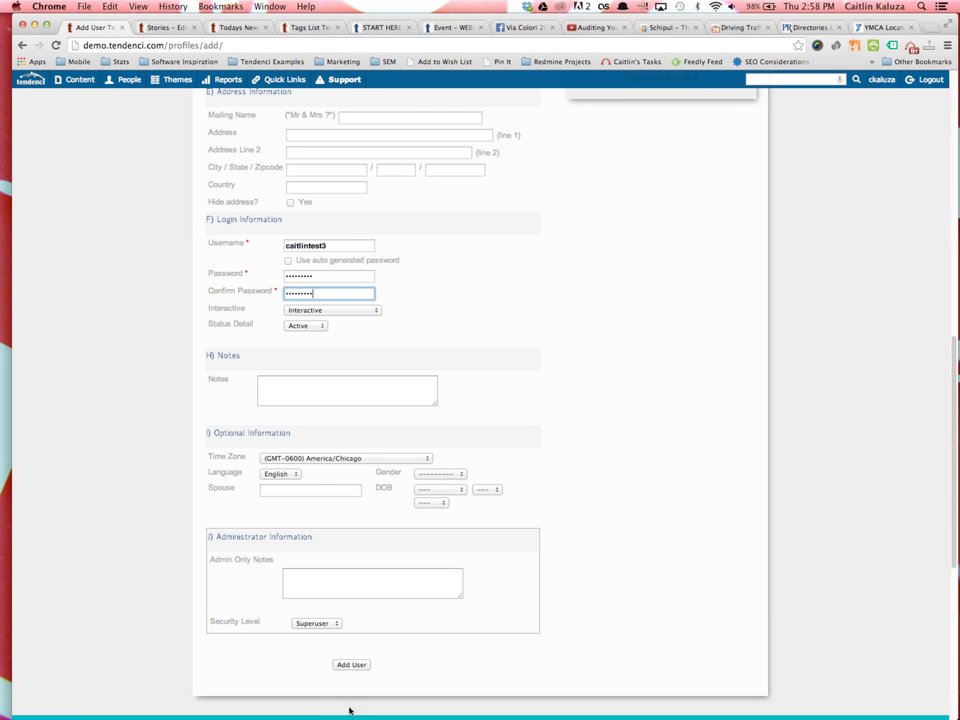
left_click(351, 664)
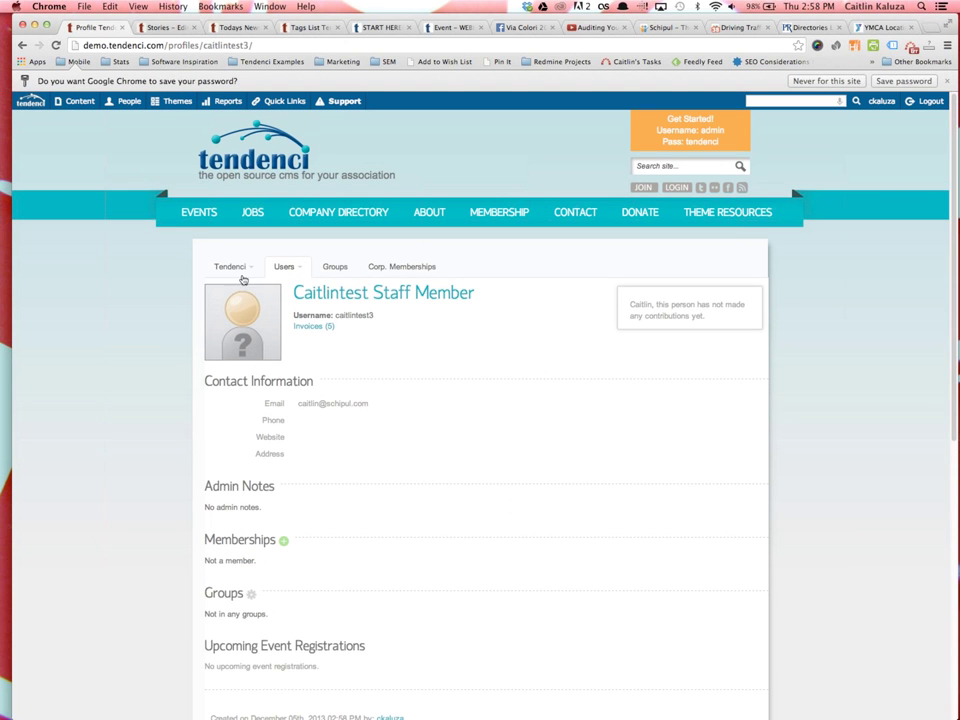
Confirm Superuser status on the new user's profile, then go to the About Us page
scroll(420, 521, "down", 4)
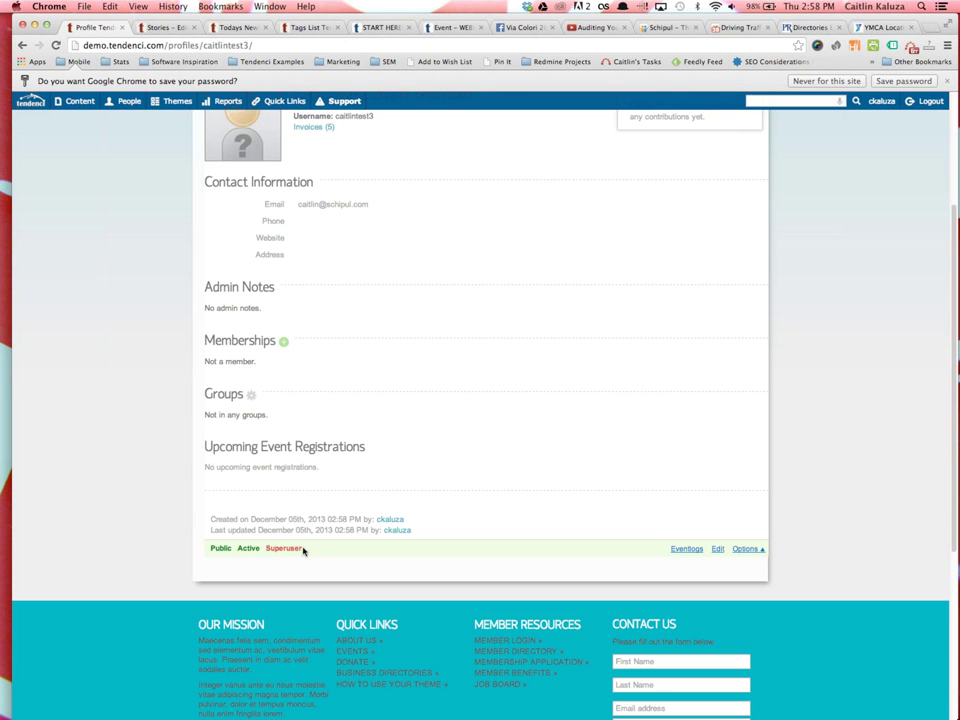
scroll(310, 545, "up", 4)
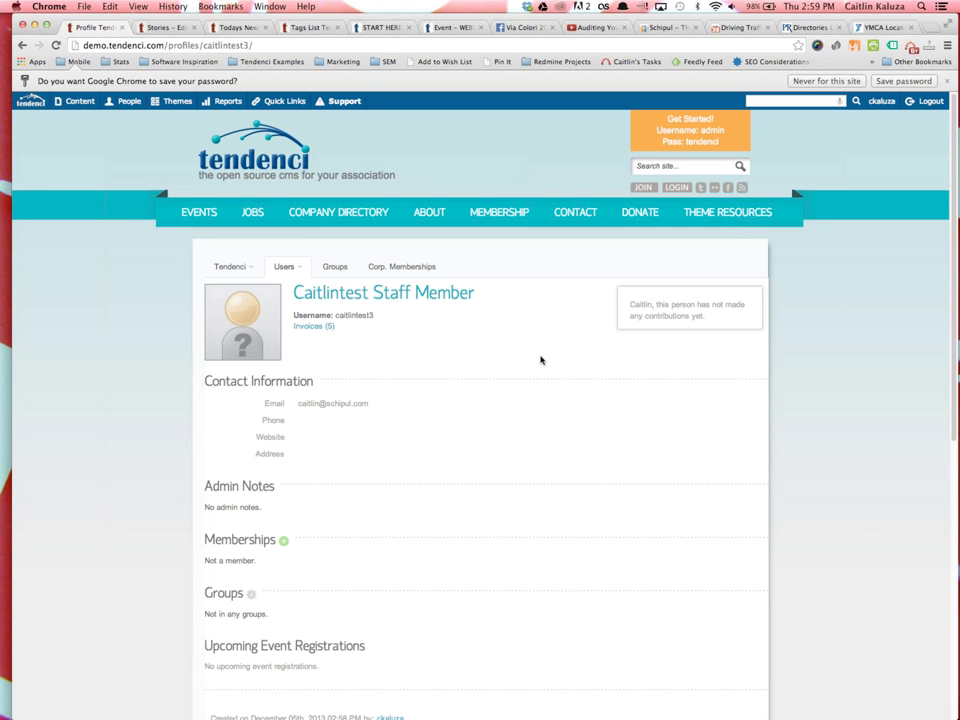
left_click(431, 214)
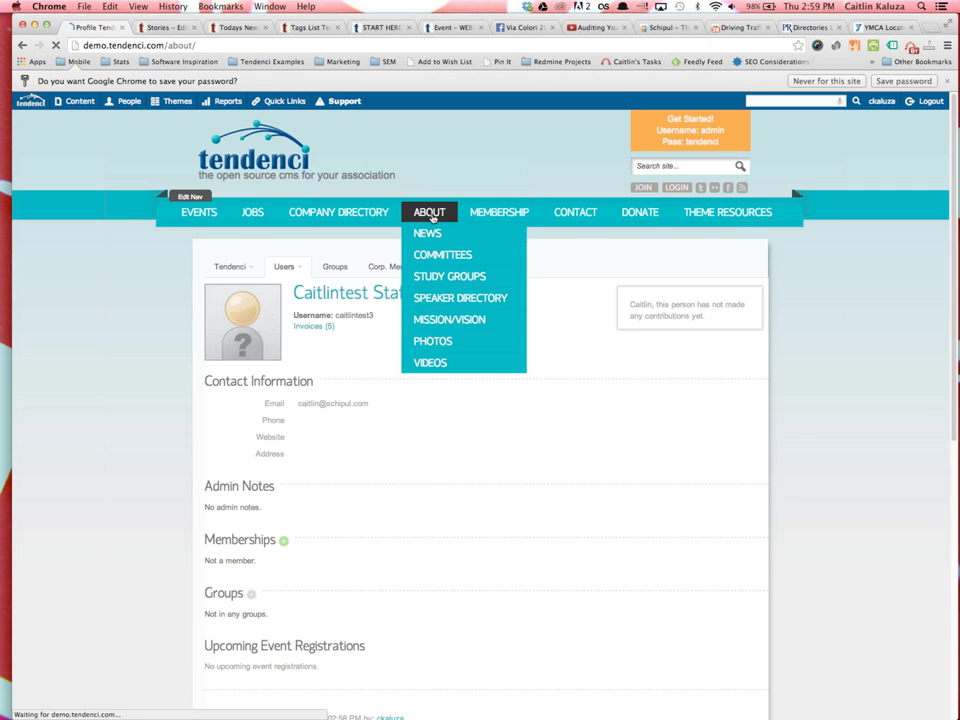
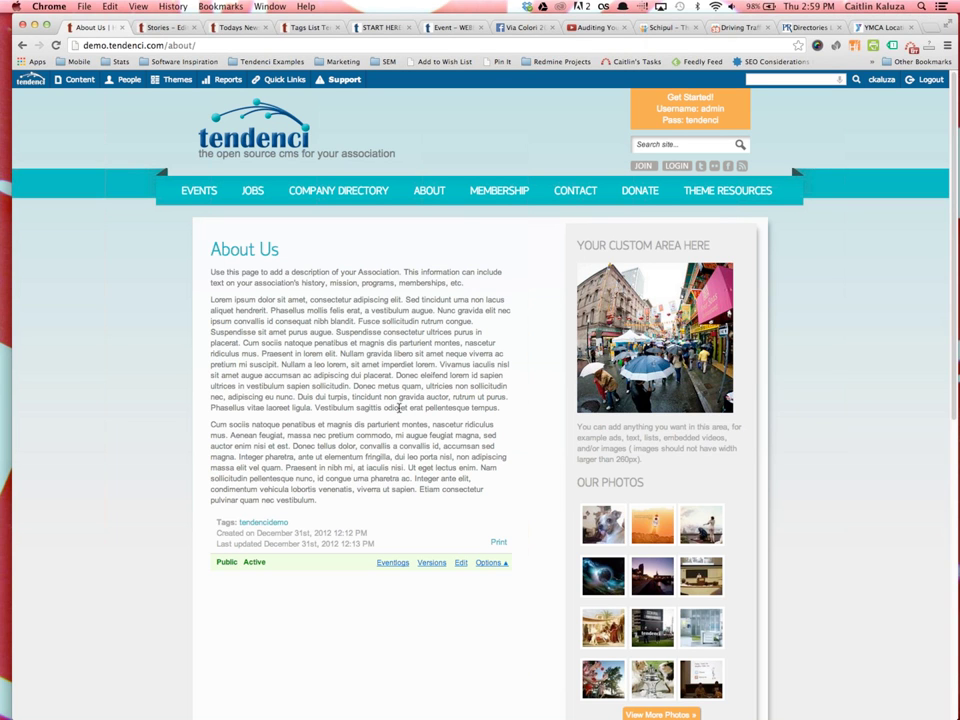
Go to People > Users to list the site's 87 people and focus the email search box
left_click(429, 192)
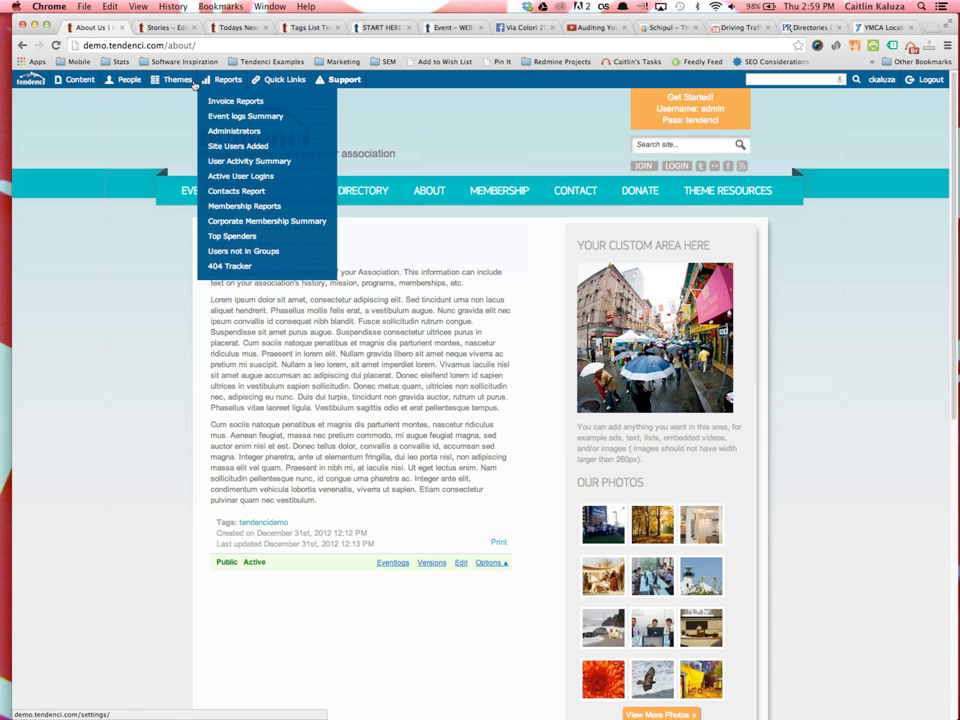
mouse_move(130, 86)
left_click(125, 147)
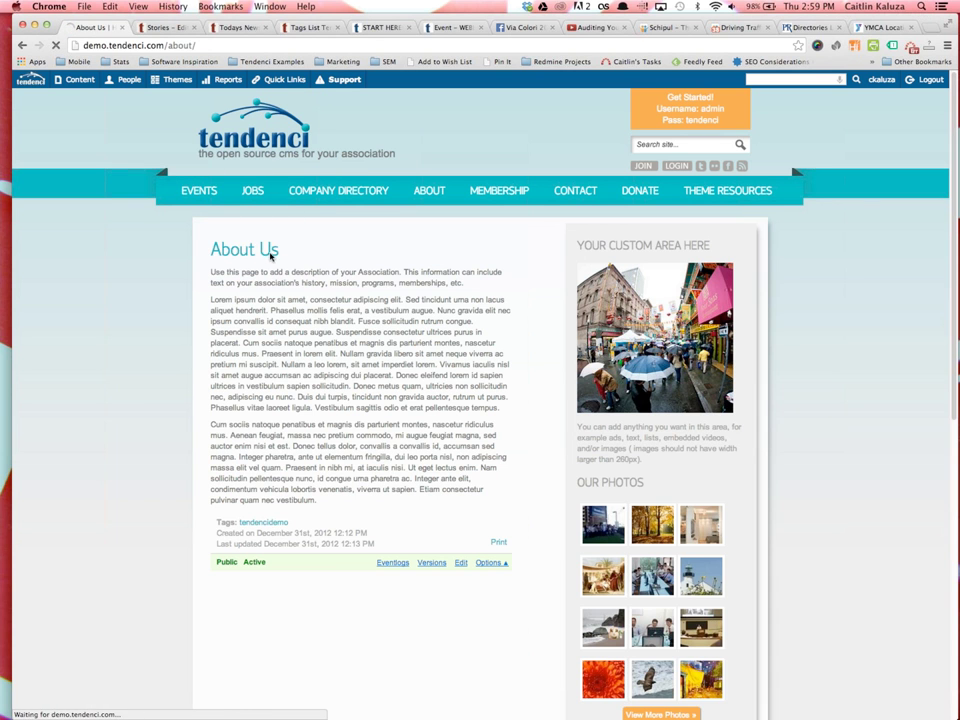
mouse_move(322, 295)
left_click(437, 303)
Search for first name 'Caitlintest' and open the Staff Member result's edit form
left_click(305, 306)
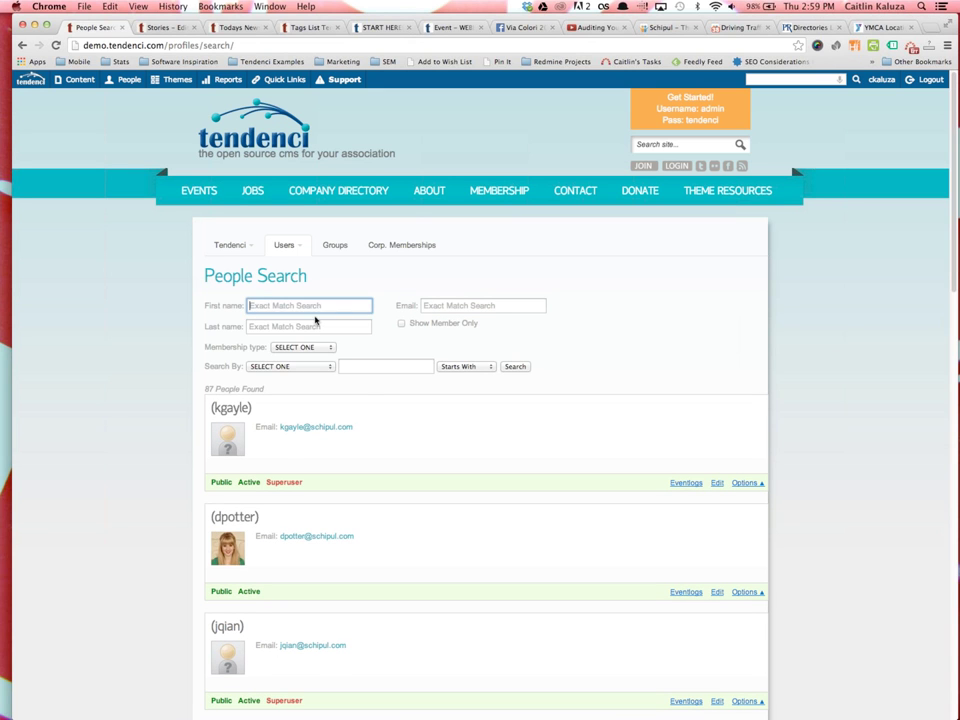
type("Caitlintest")
key("Return")
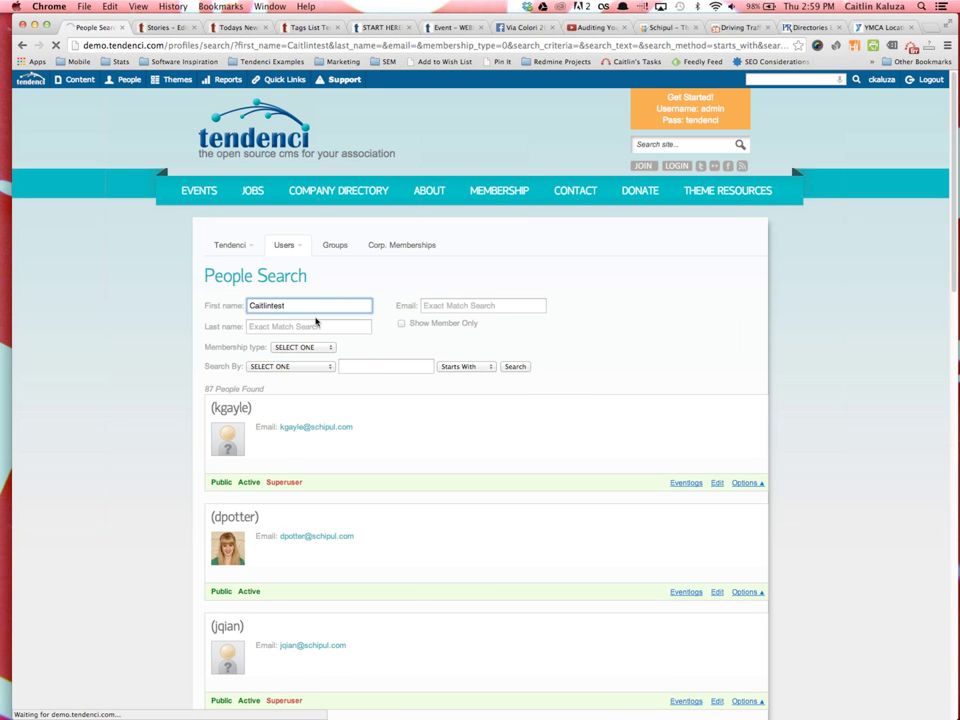
scroll(345, 560, "down", 1)
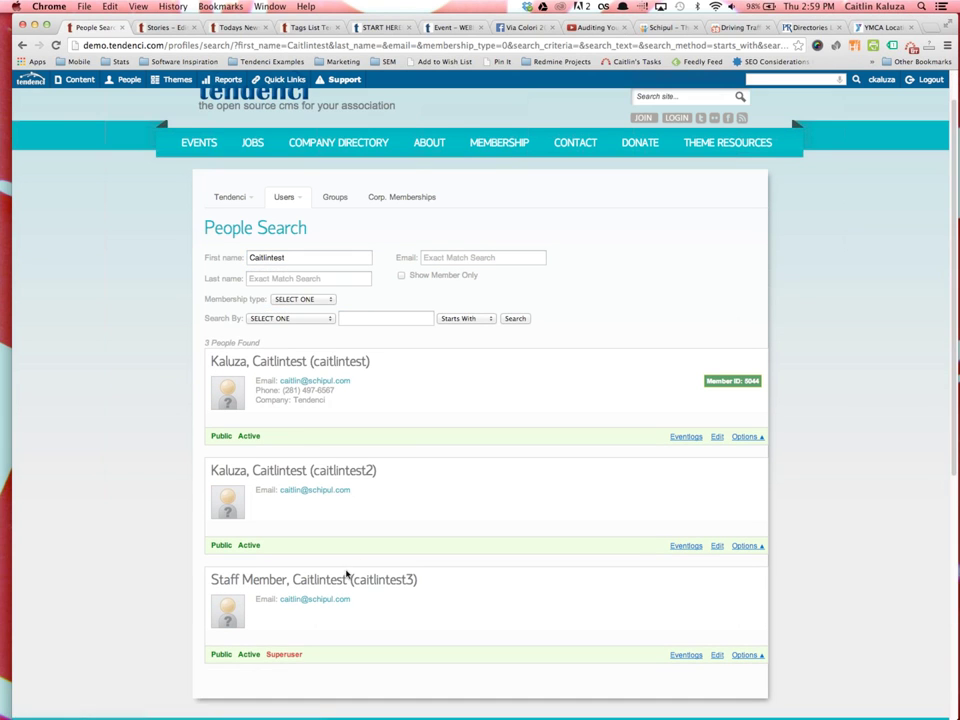
left_click(717, 655)
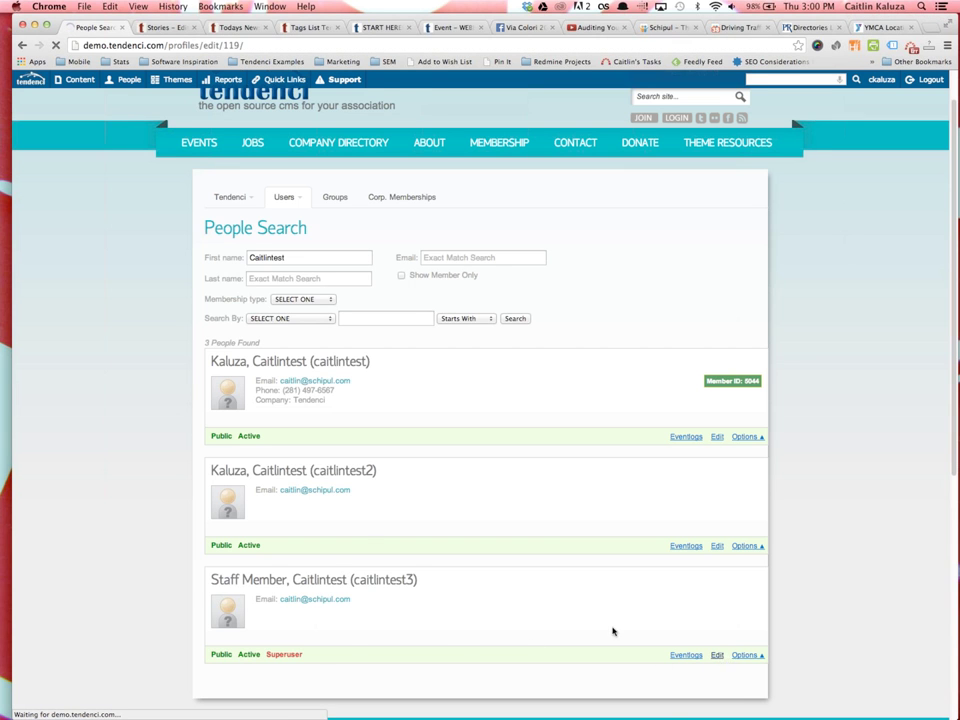
Set Security Level to User and Status Detail to Inactive, then submit the changes
scroll(380, 520, "down", 10)
left_click(321, 545)
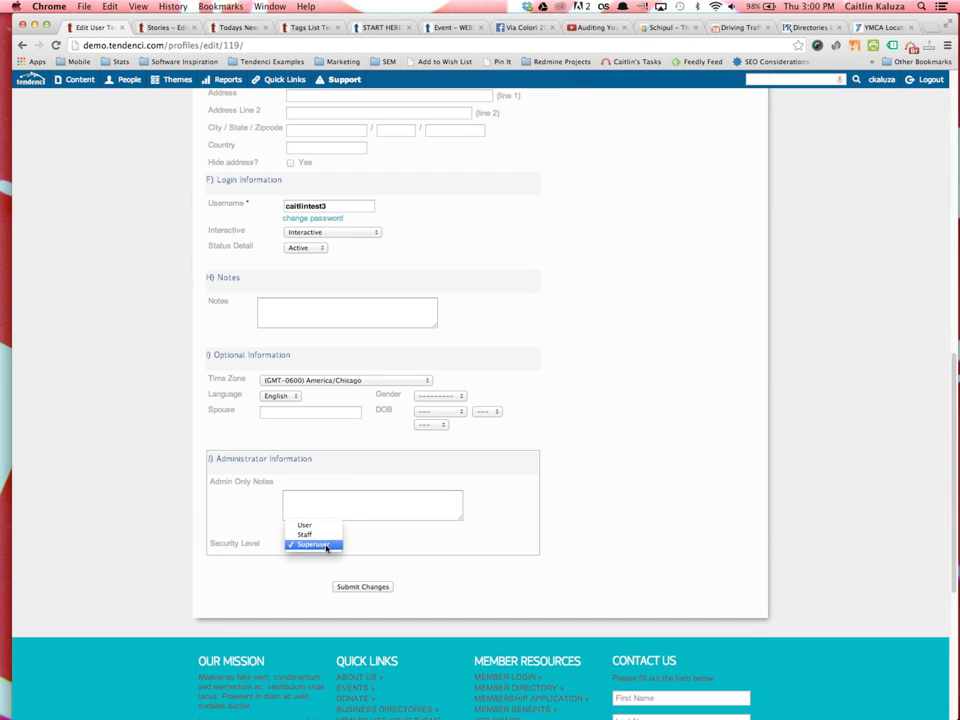
left_click(312, 524)
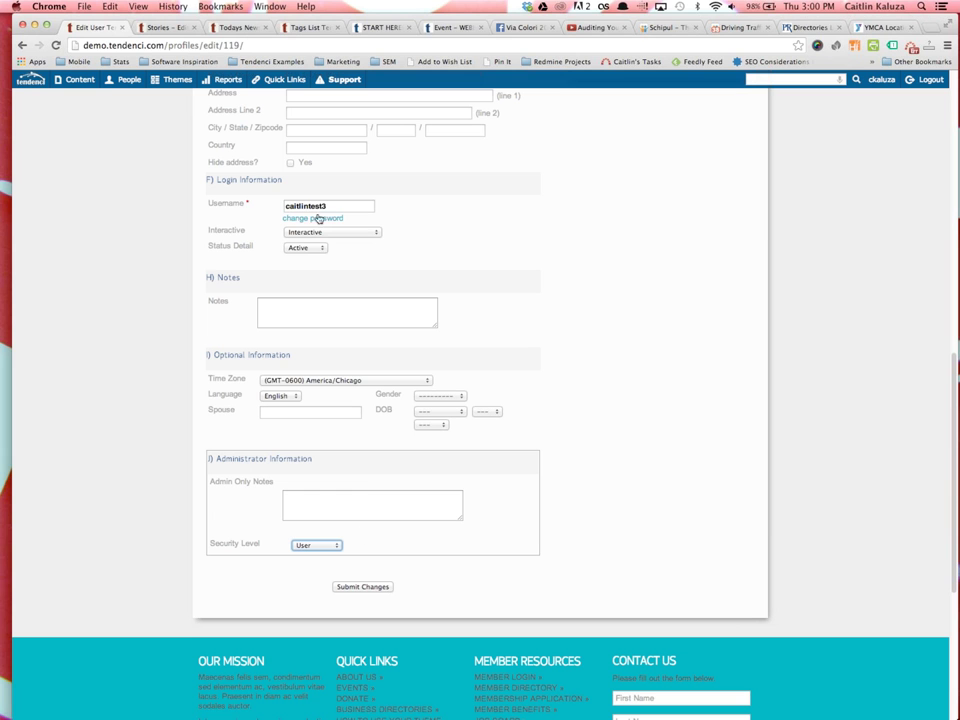
left_click(308, 247)
left_click(310, 257)
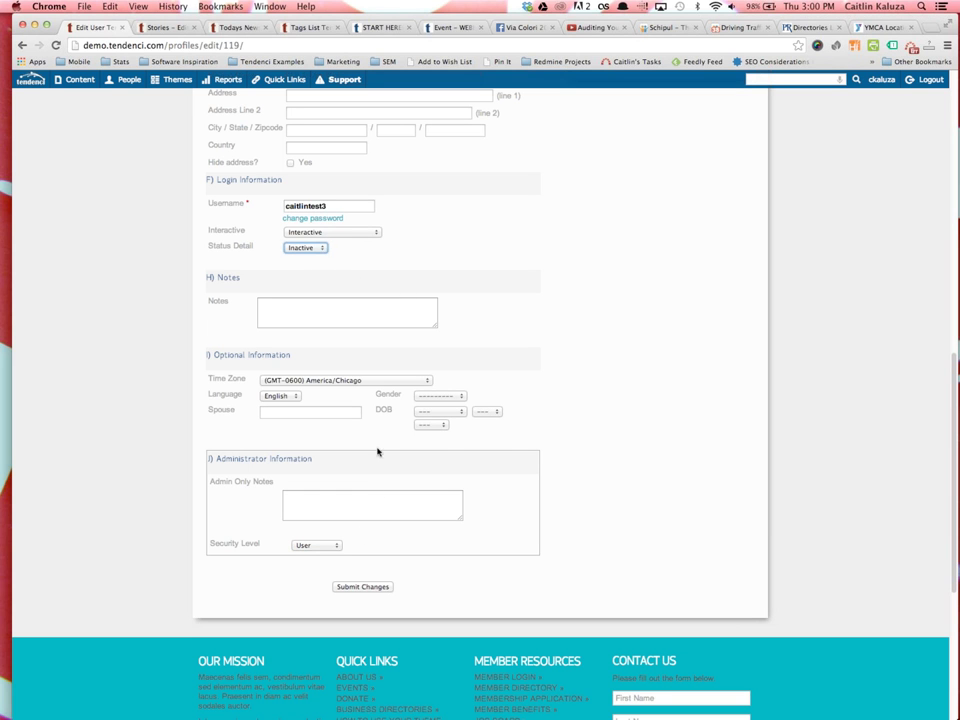
left_click(386, 586)
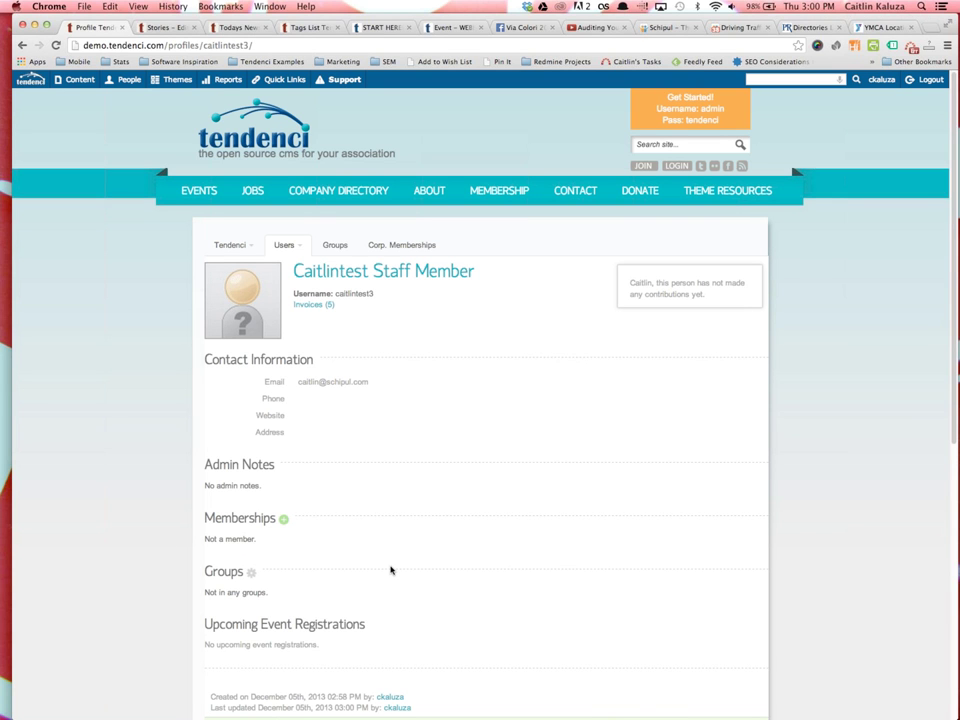
Open the edit form from the test user's profile page
scroll(370, 565, "down", 5)
scroll(343, 561, "up", 5)
mouse_move(128, 79)
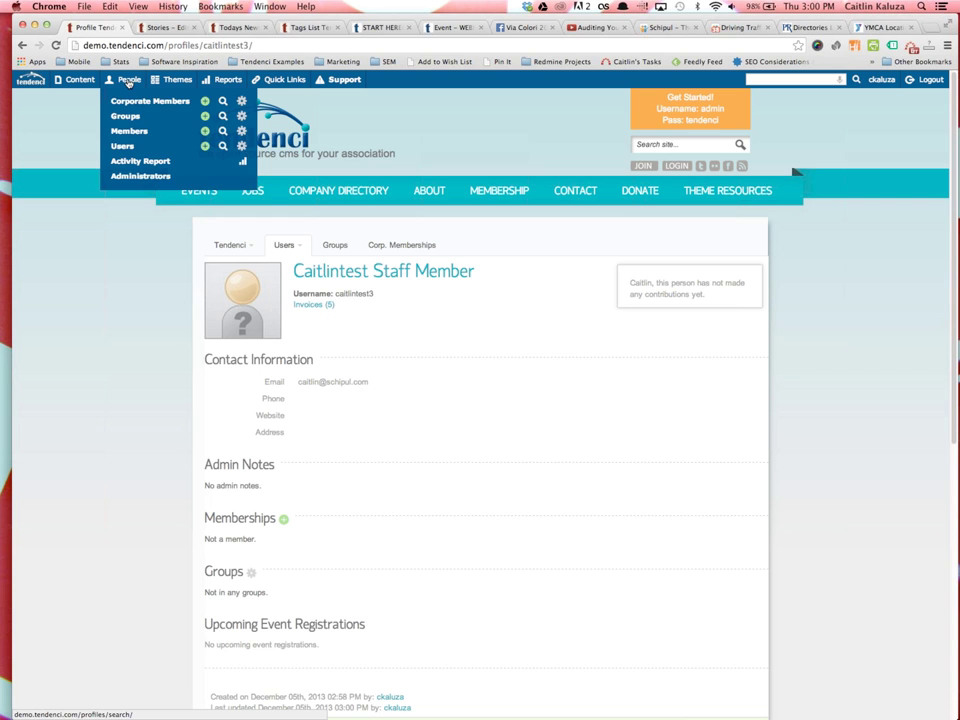
scroll(450, 660, "down", 3)
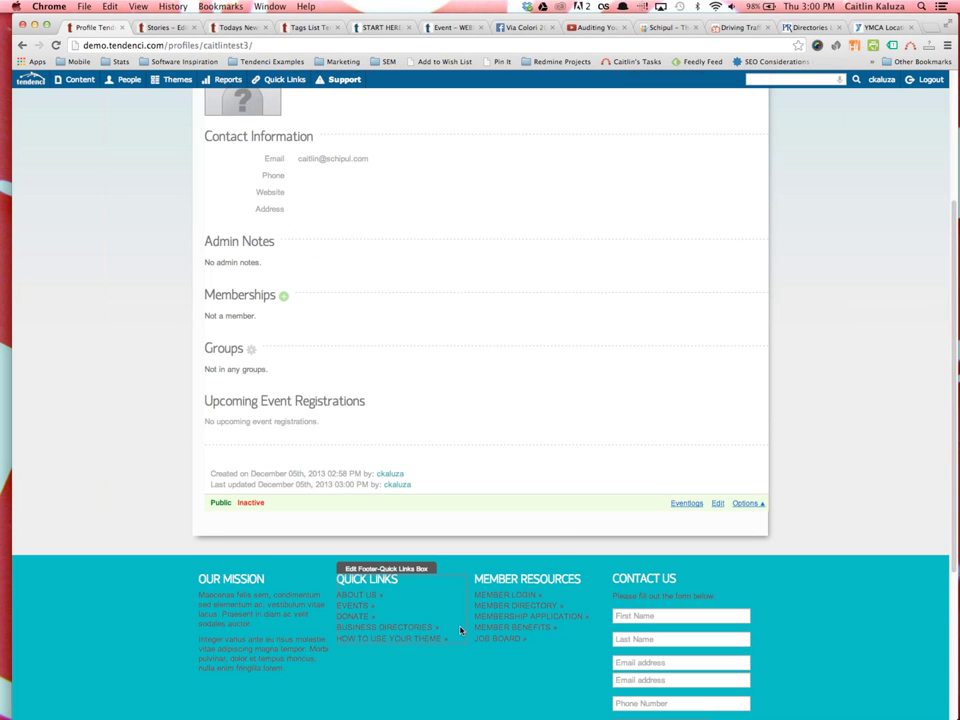
left_click(716, 504)
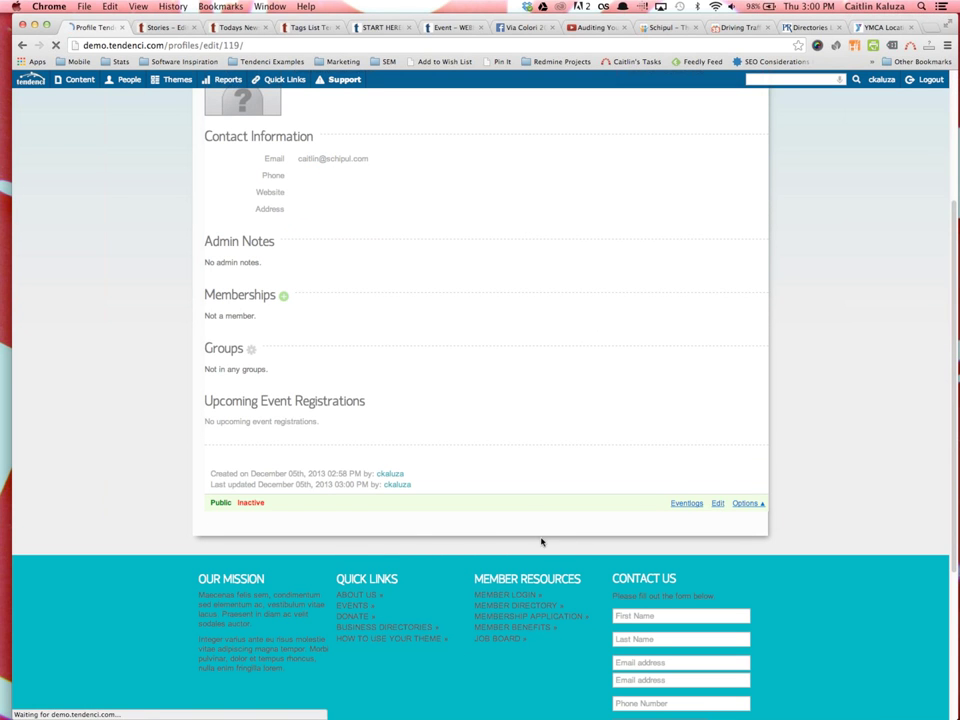
Set Status Detail back to Active, keep Security Level as User, and submit the profile
scroll(516, 532, "down", 6)
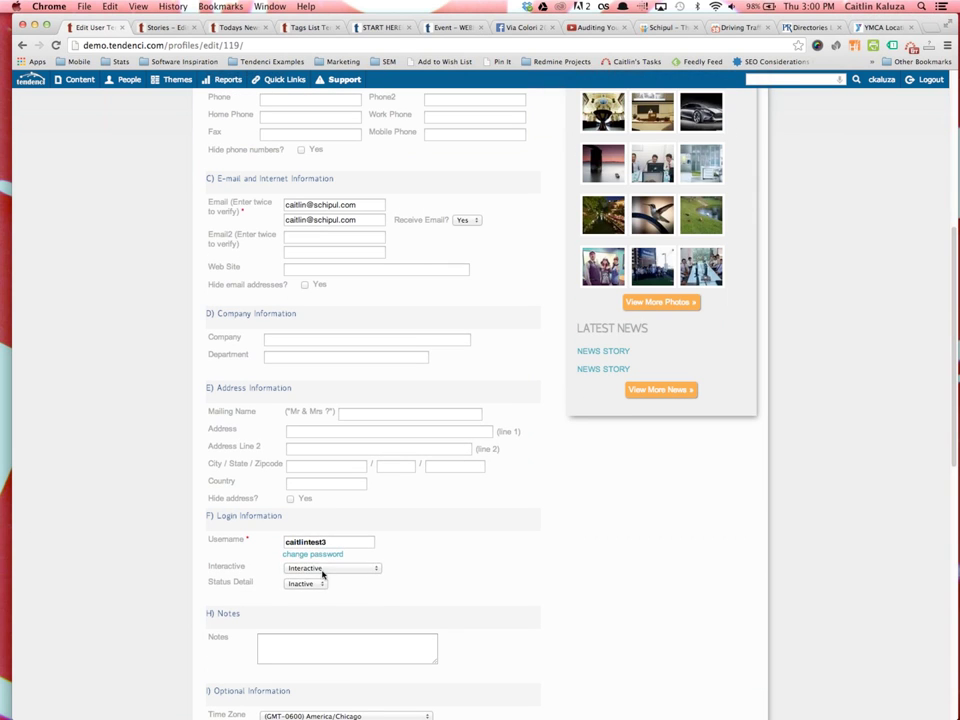
left_click(321, 572)
left_click(315, 567)
left_click(305, 584)
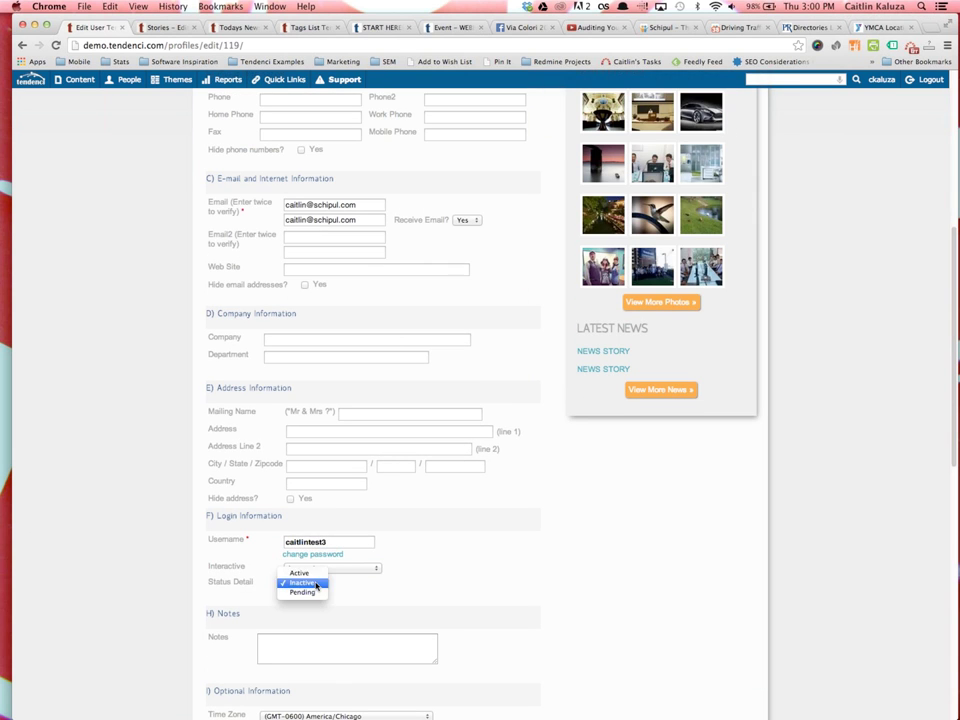
key("Return")
scroll(415, 585, "down", 4)
left_click(312, 620)
left_click(378, 659)
left_click(380, 660)
scroll(440, 660, "down", 5)
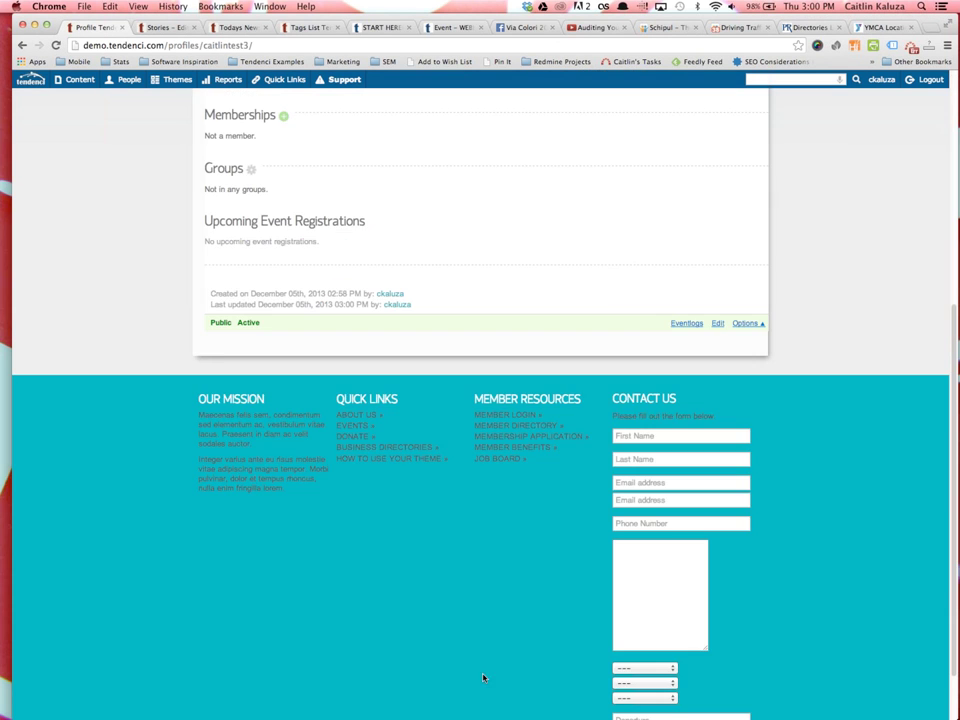
scroll(470, 560, "up", 3)
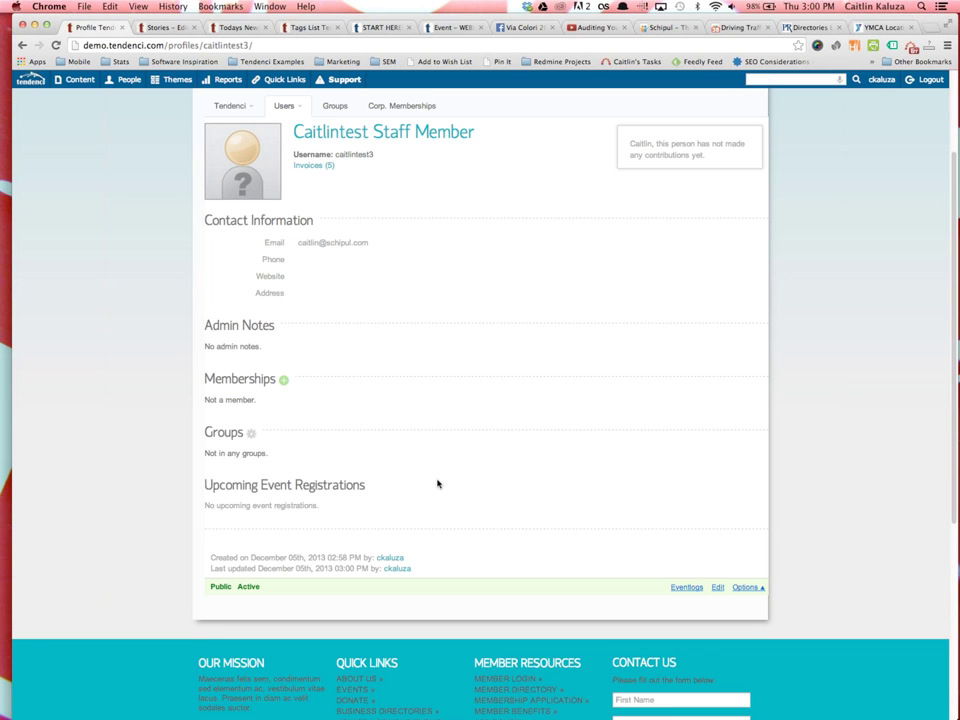
scroll(438, 482, "up", 3)
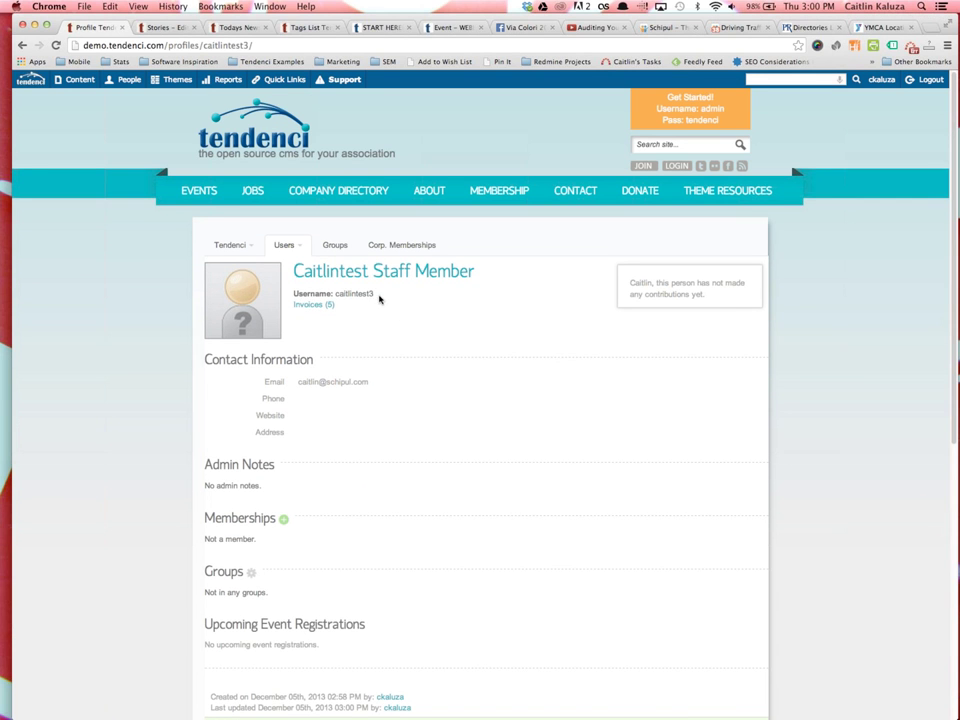
scroll(384, 358, "down", 3)
Open the user's Permissions page and filter available permissions by 'jo'
left_click(750, 505)
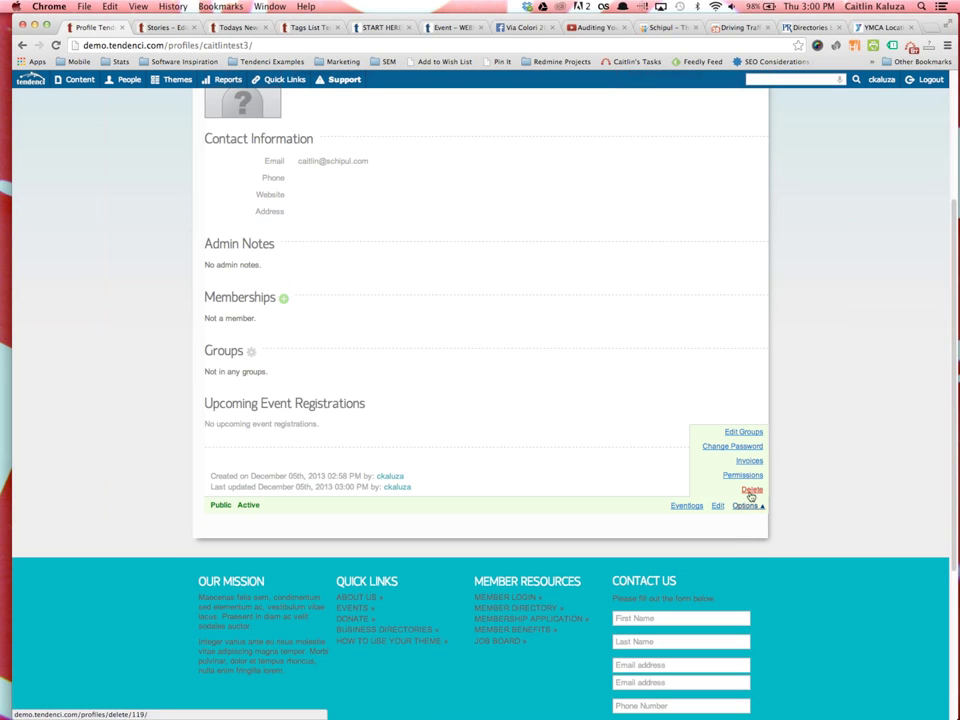
left_click(746, 475)
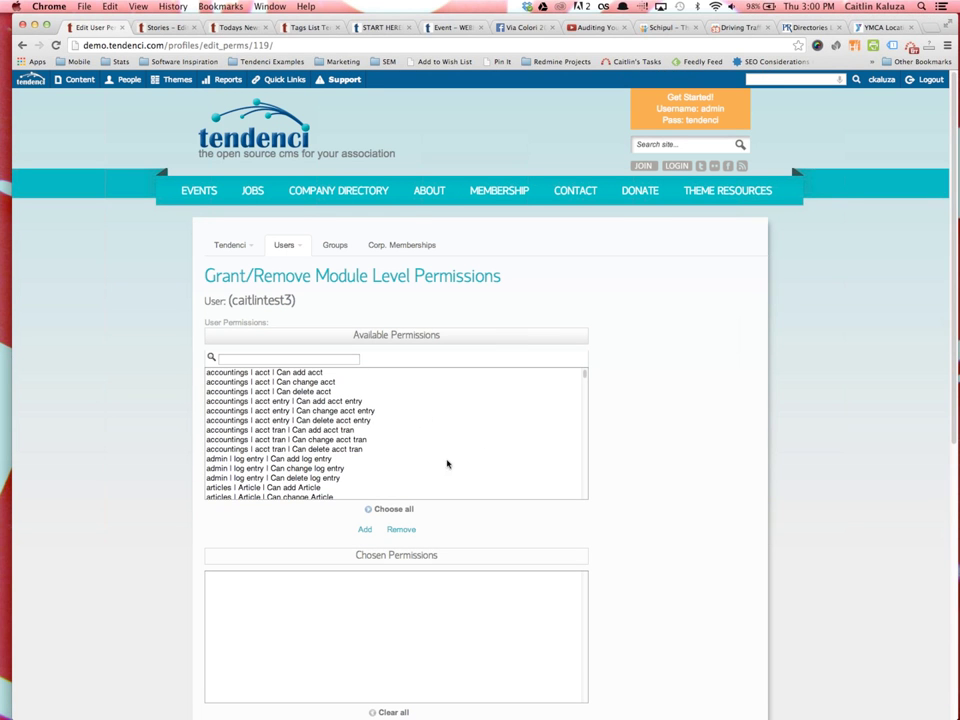
scroll(429, 443, "down", 10)
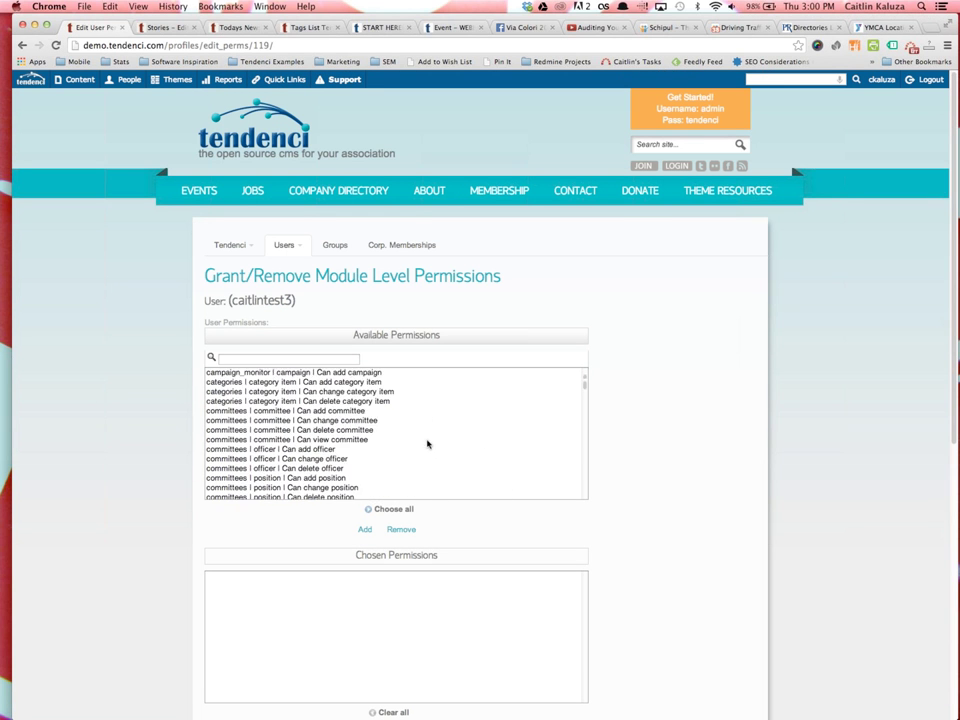
scroll(386, 437, "down", 10)
left_click(306, 358)
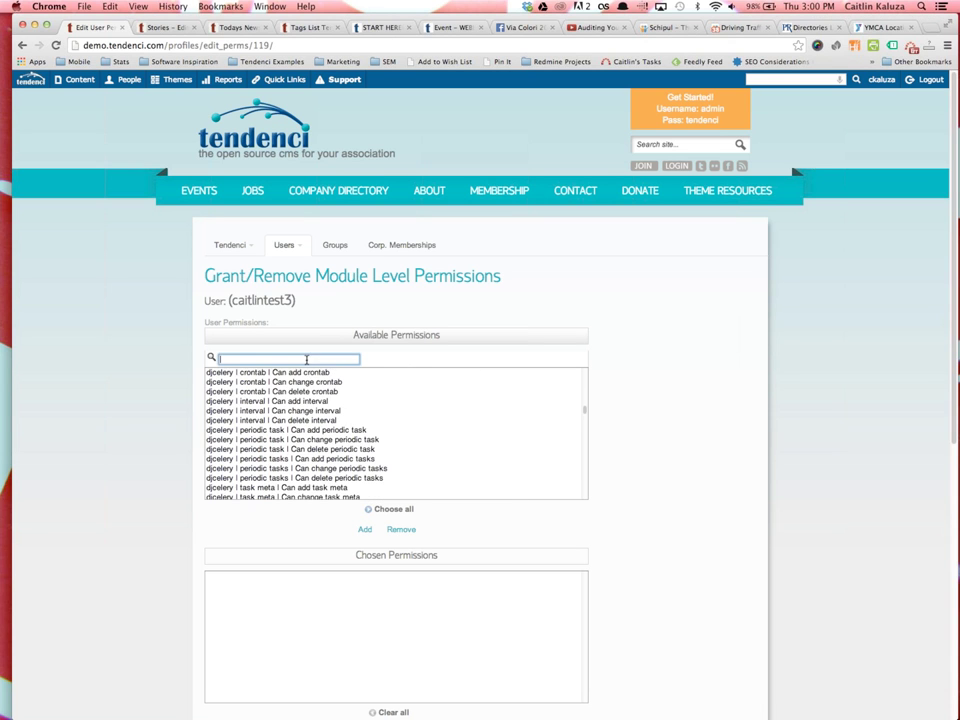
type("jo")
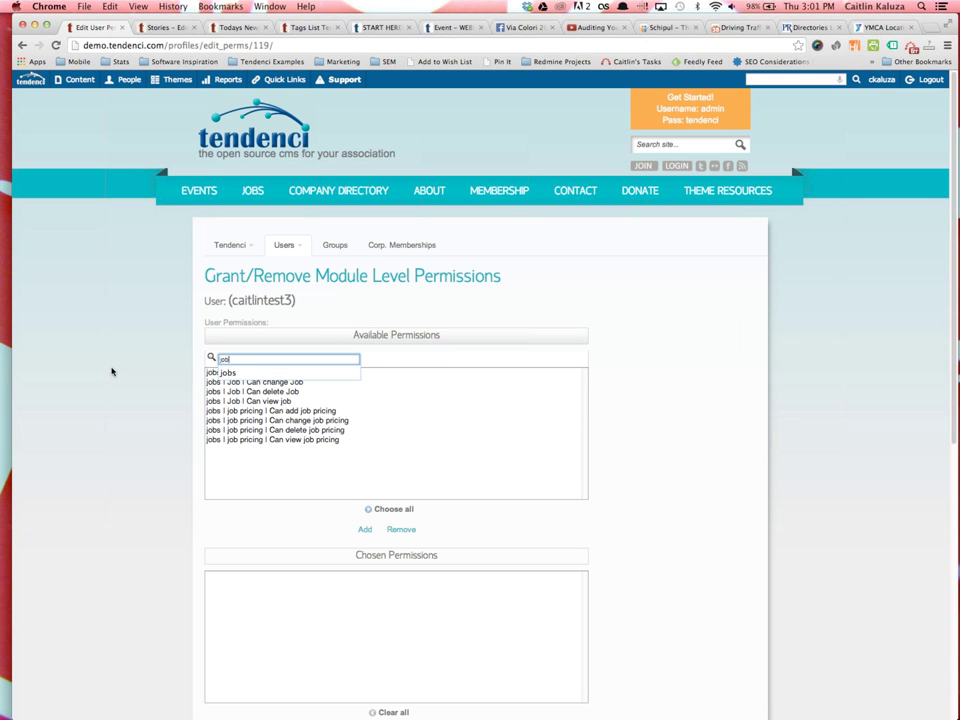
left_click(111, 368)
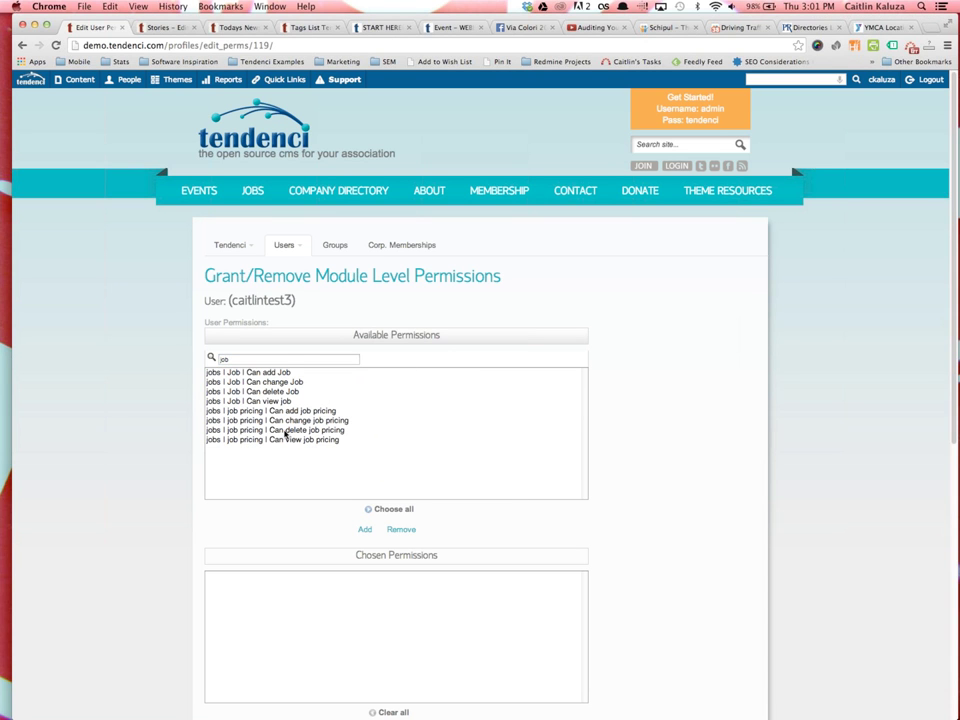
scroll(247, 360, "down", 1)
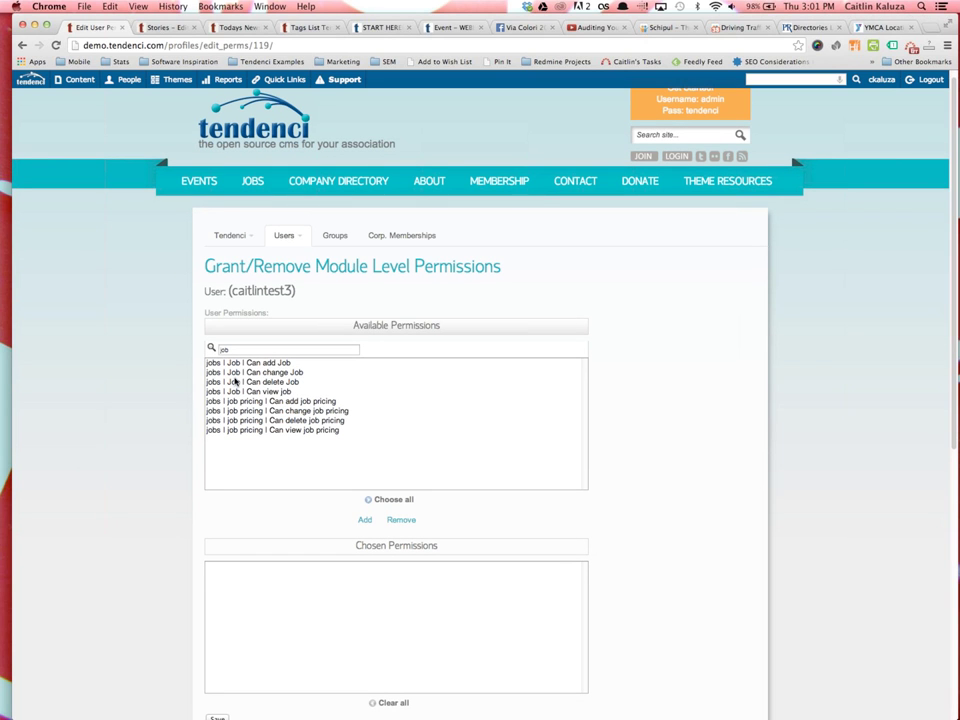
Add all eight Job and job pricing permissions to Chosen Permissions and save
left_click(279, 364)
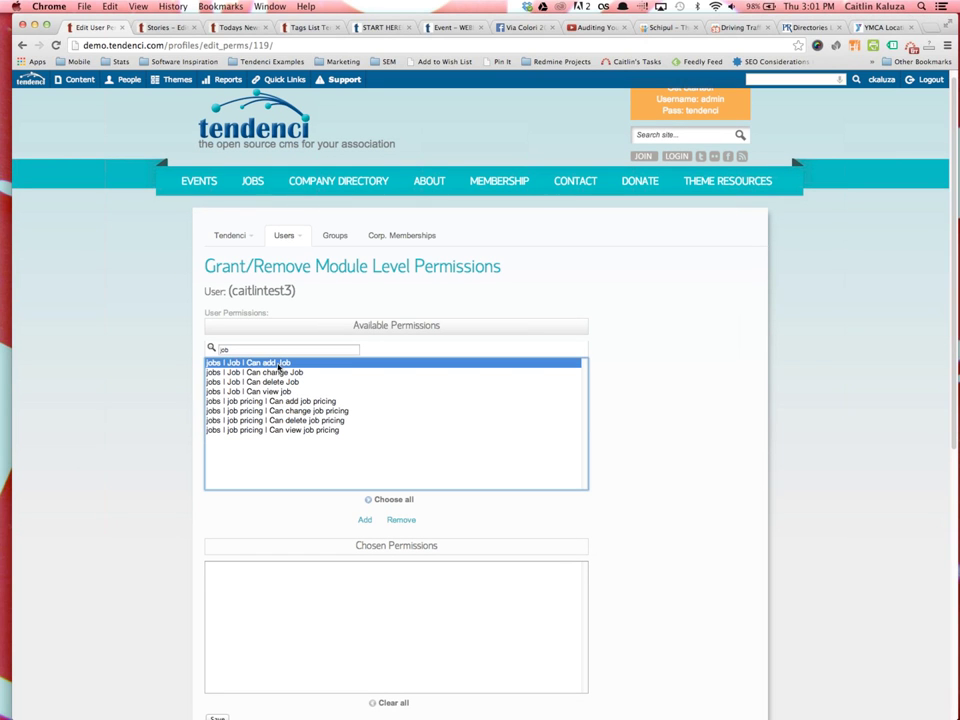
left_click(296, 431, "shift")
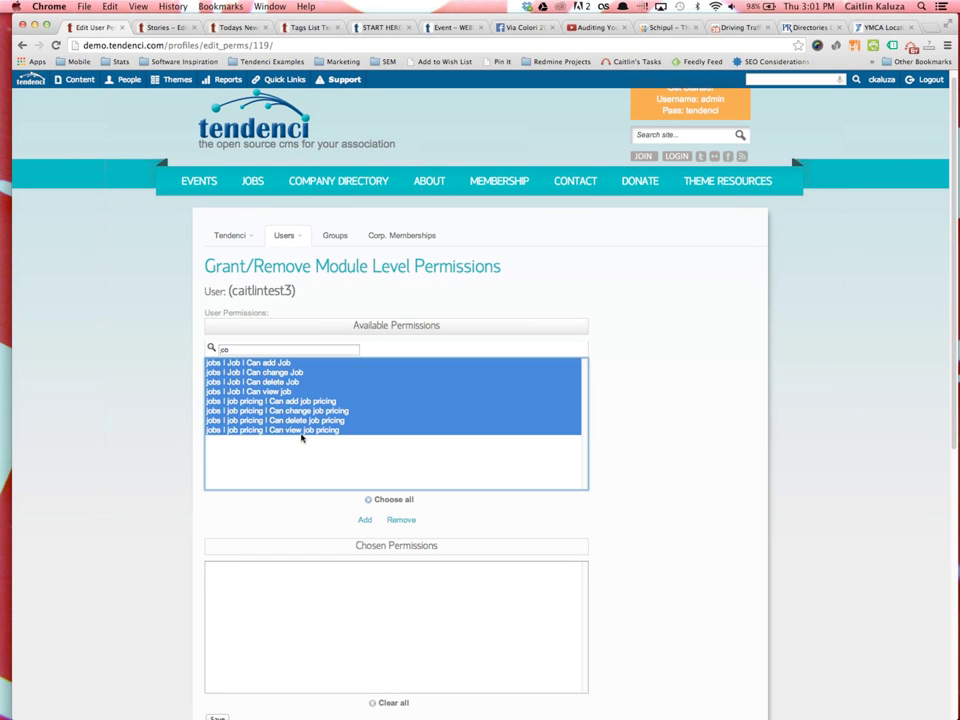
left_click(365, 520)
scroll(379, 632, "down", 5)
scroll(424, 366, "up", 2)
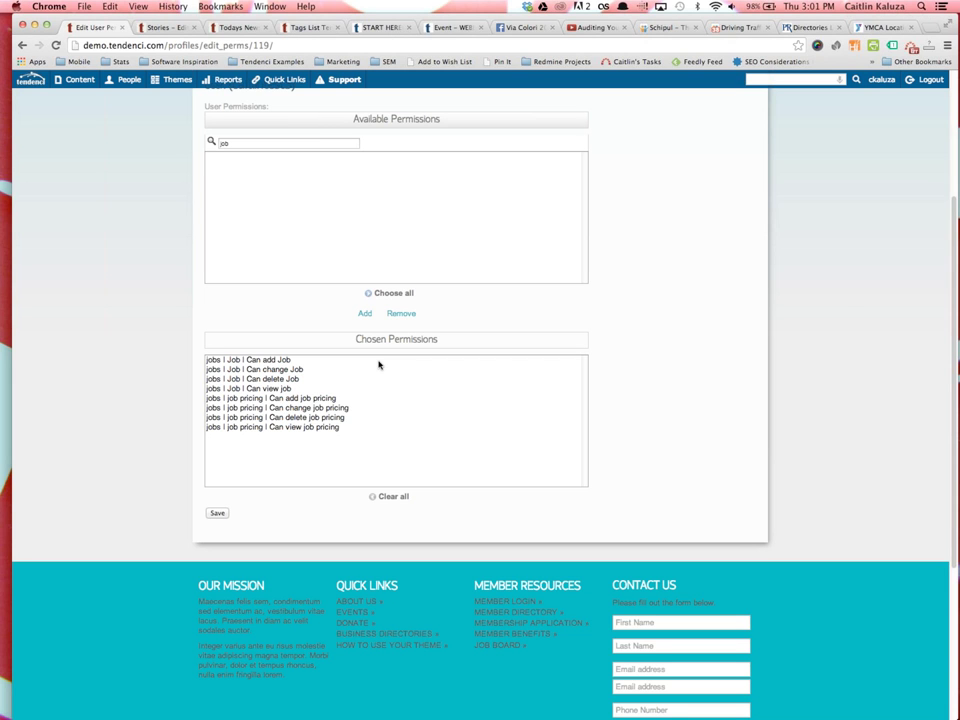
left_click(216, 512)
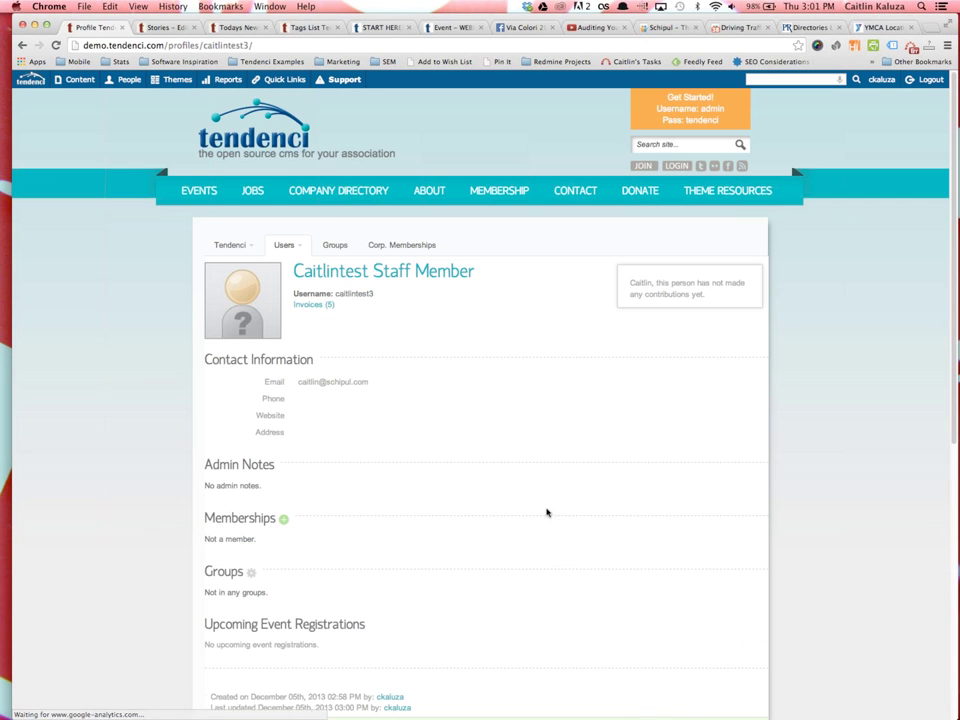
Reopen the user's Permissions page, verify the chosen job permissions, and save again
scroll(650, 531, "down", 5)
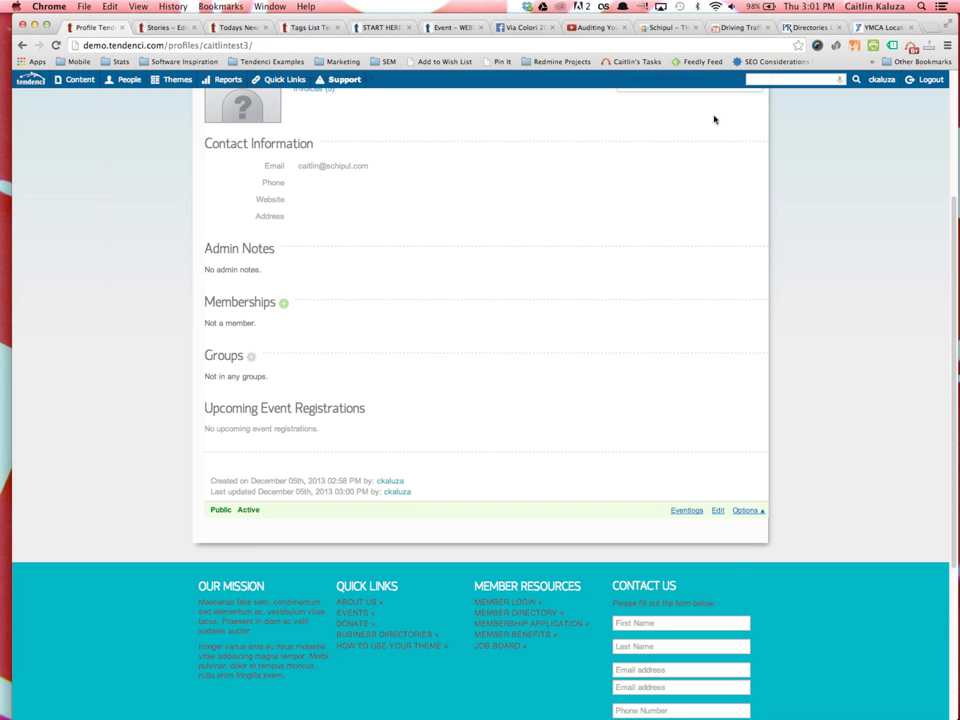
left_click(742, 512)
left_click(737, 481)
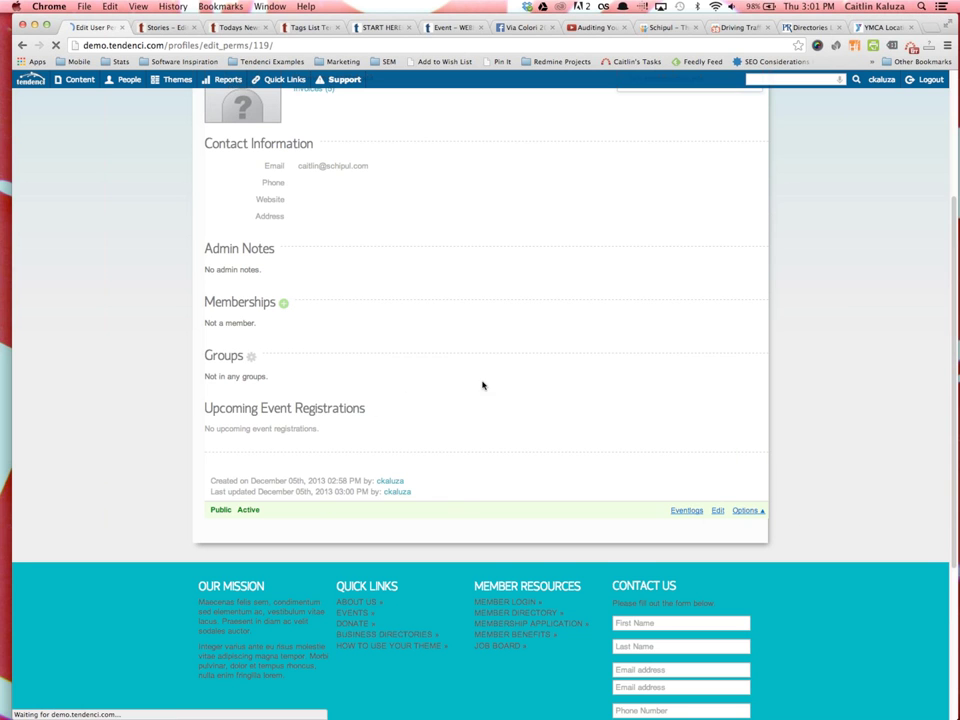
scroll(744, 621, "down", 3)
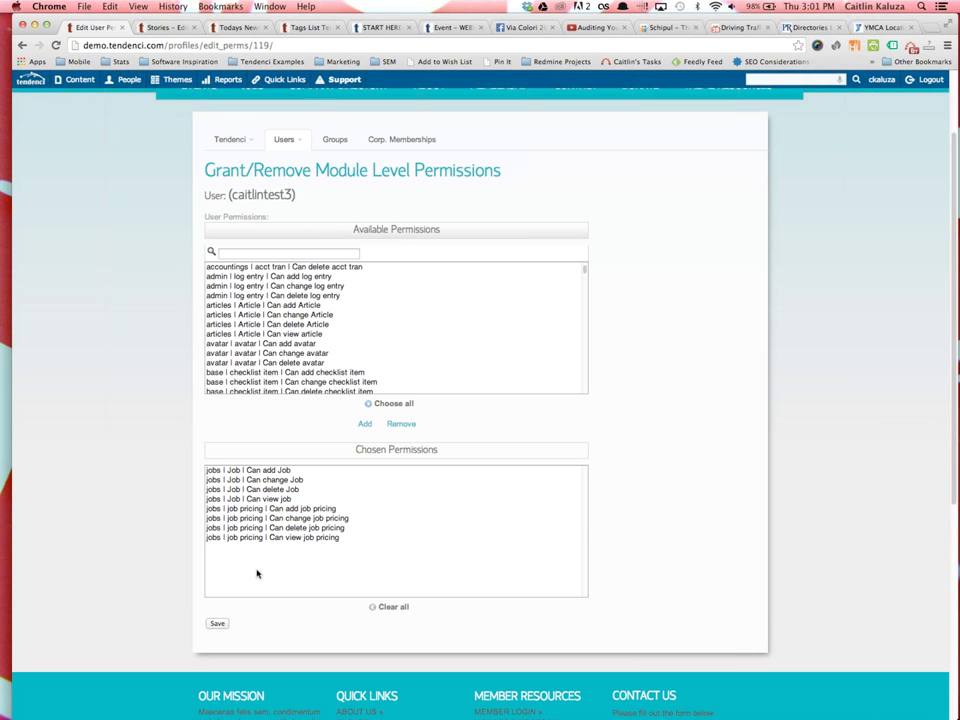
left_click(218, 624)
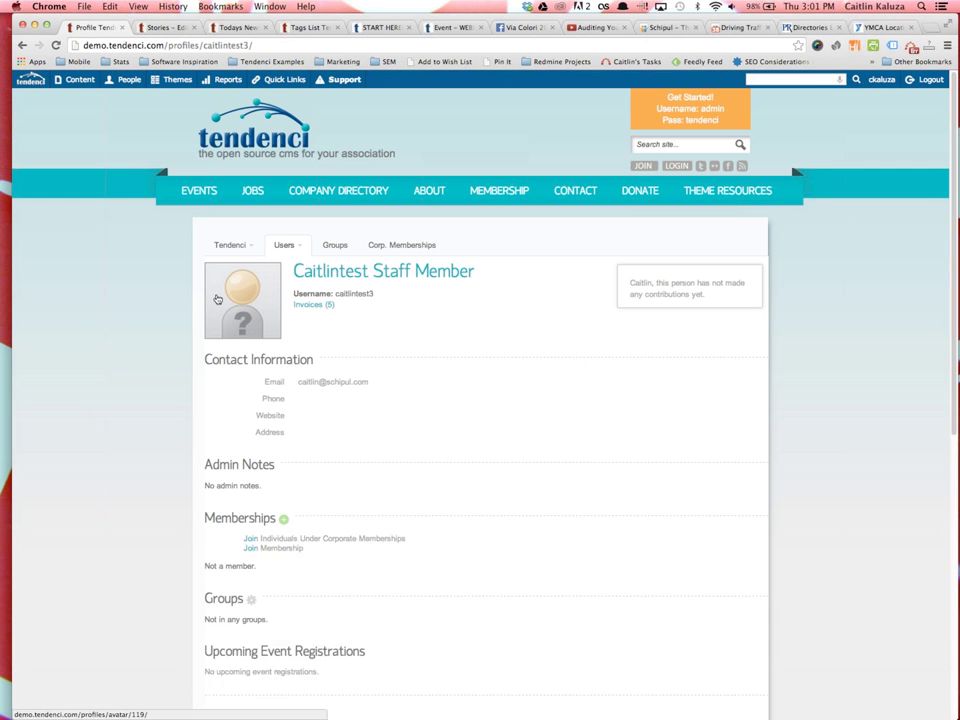
scroll(381, 343, "down", 1)
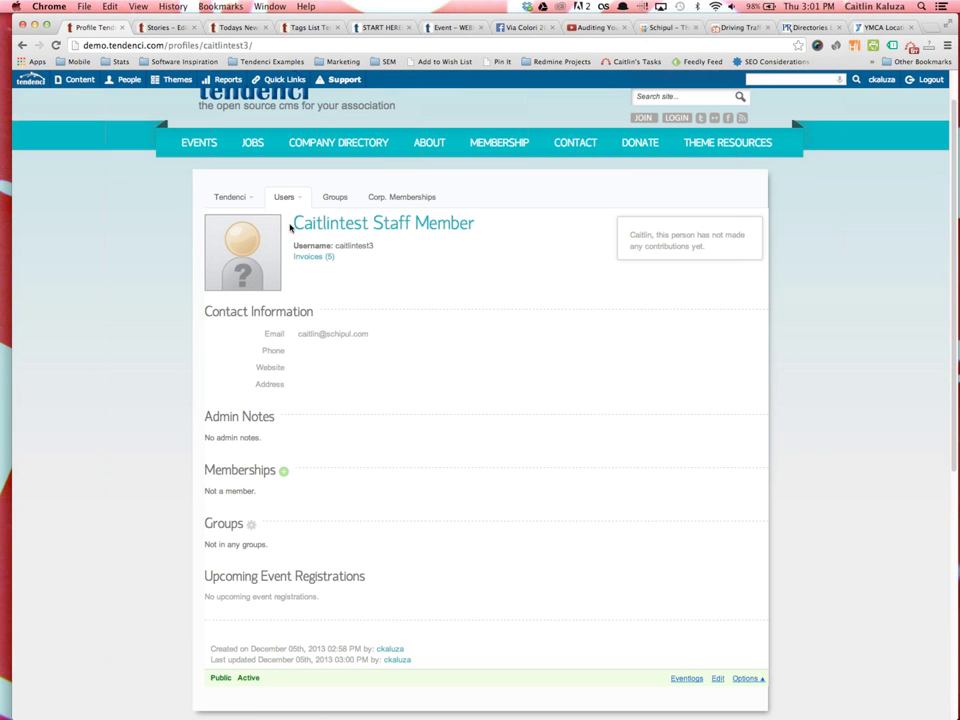
Go to People > Users to show the full user list
left_click(289, 198)
mouse_move(125, 80)
left_click(122, 147)
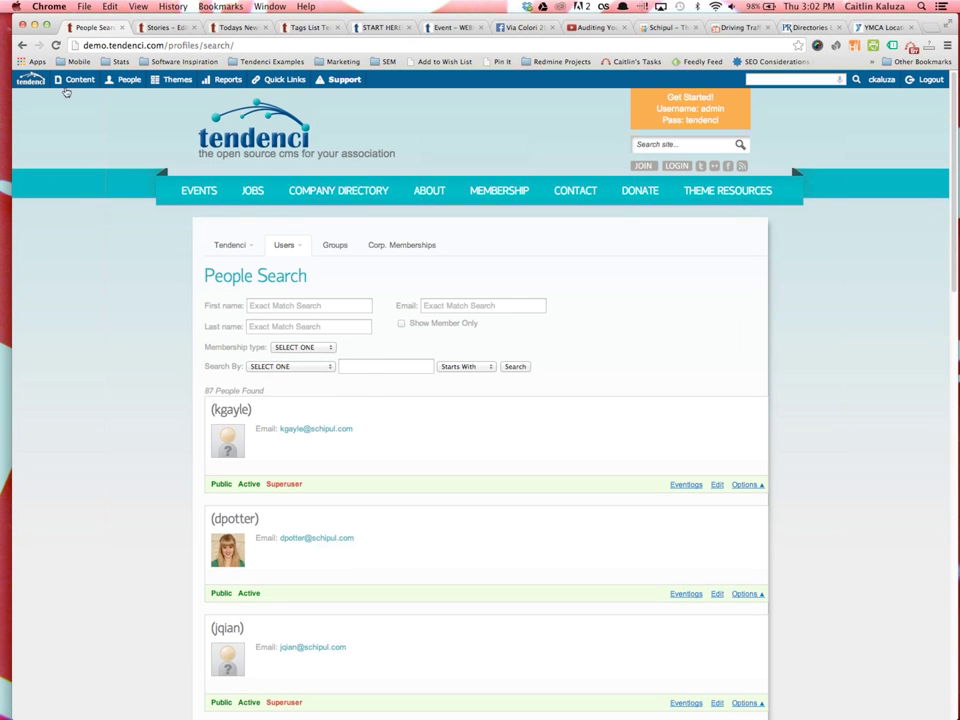
Return to the demo home page, present the Questions? slide in Keynote, then switch back to Chrome
mouse_move(62, 79)
left_click(240, 130)
key("super+Tab")
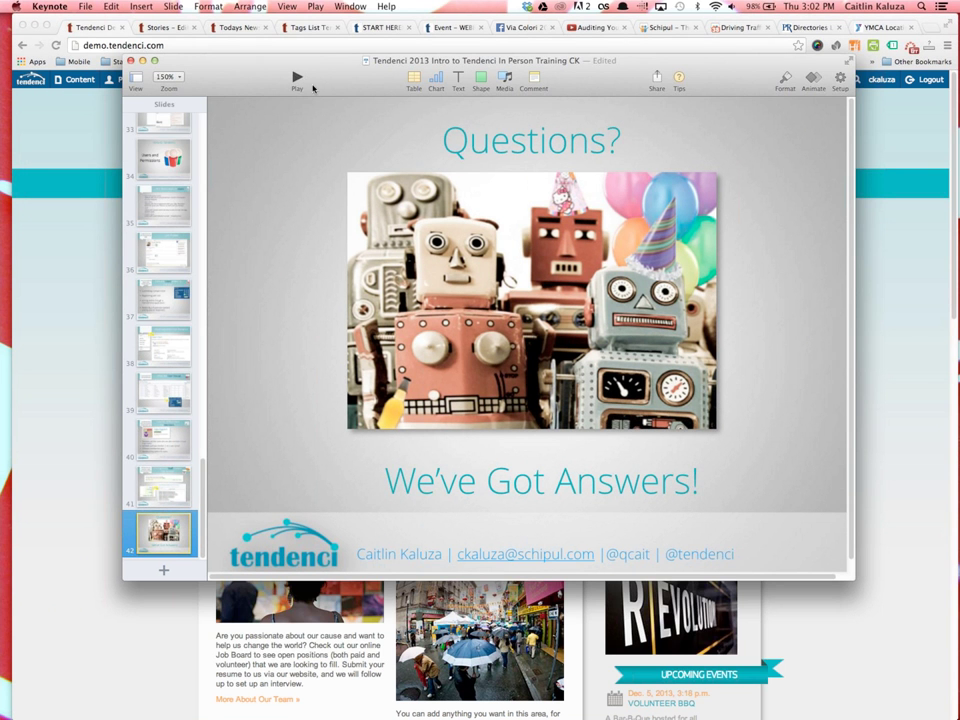
left_click(300, 85)
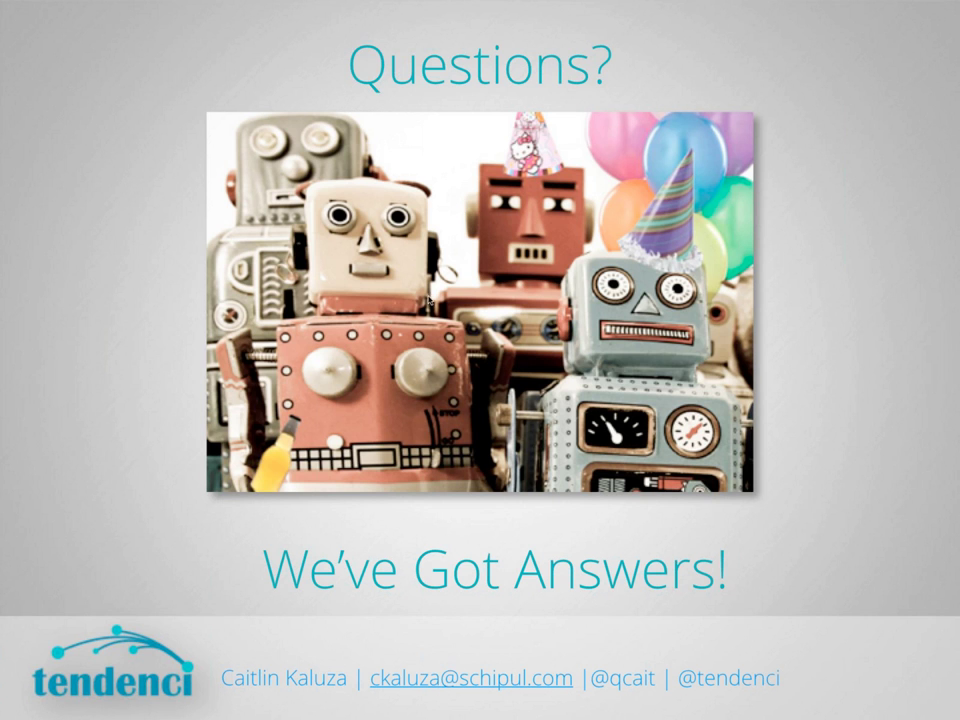
key("Escape")
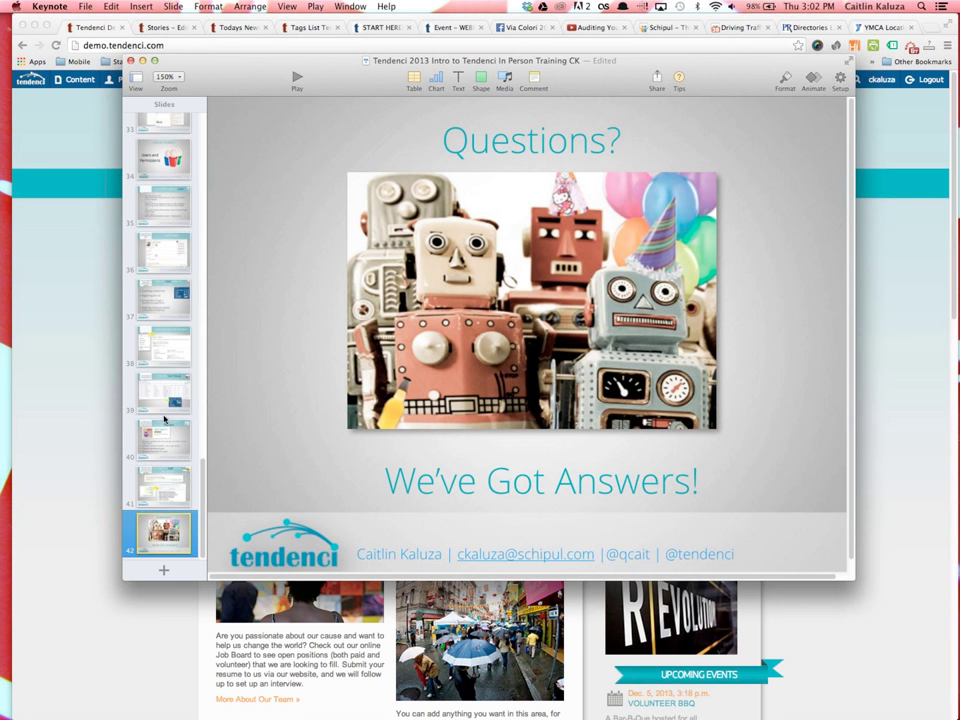
scroll(165, 414, "up", 15)
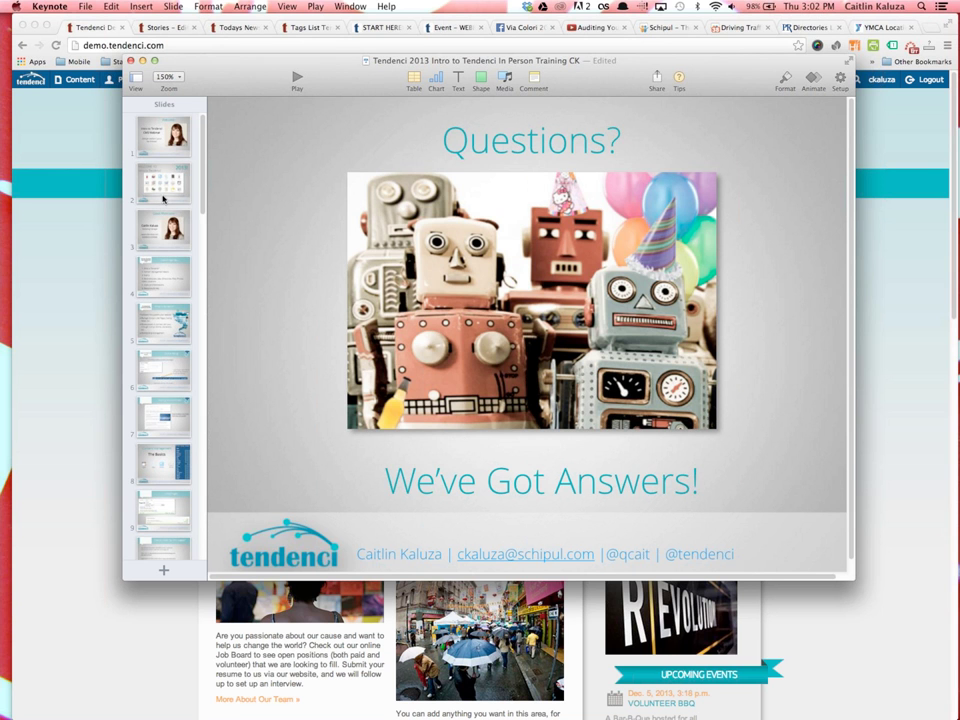
left_click(76, 142)
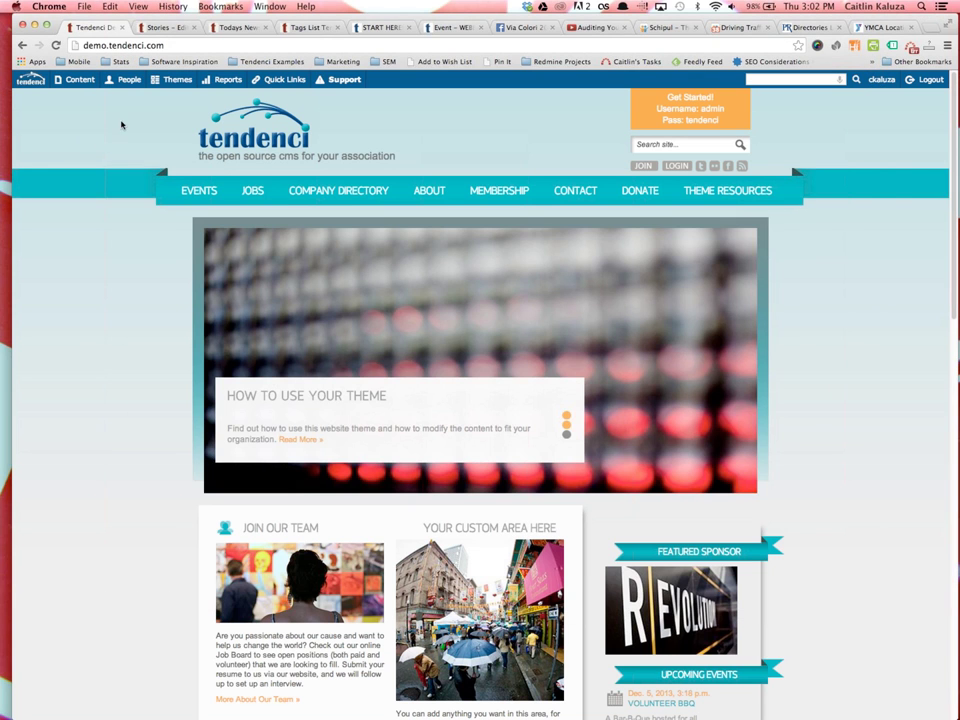
Open blog.tendenci.com in a new tab and scroll through the recent posts
key("super+t")
type("blog.tendenci")
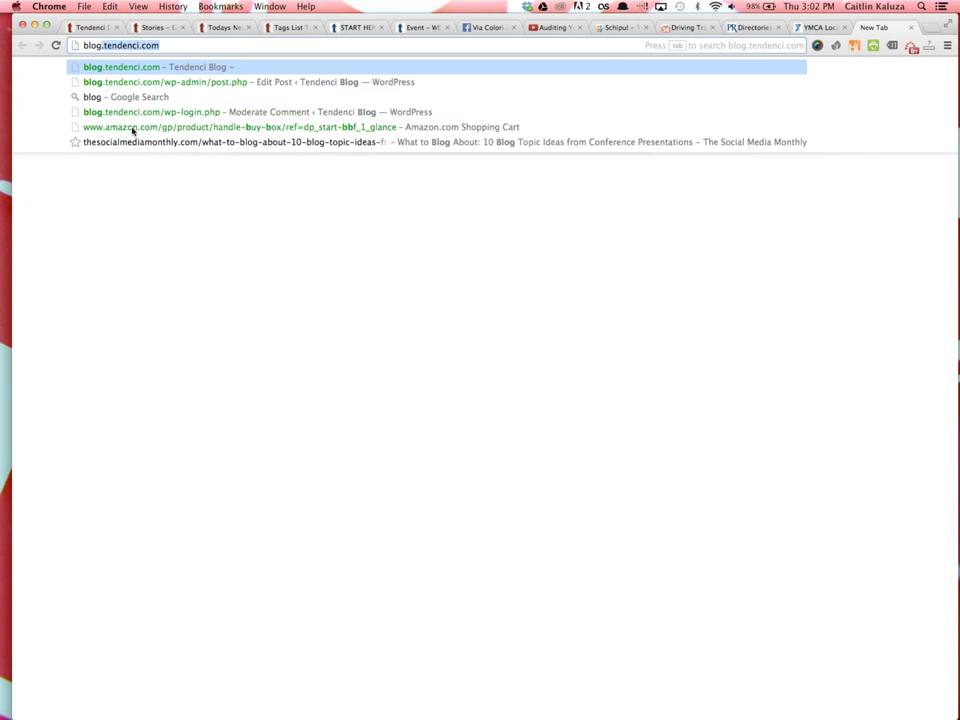
type(".com")
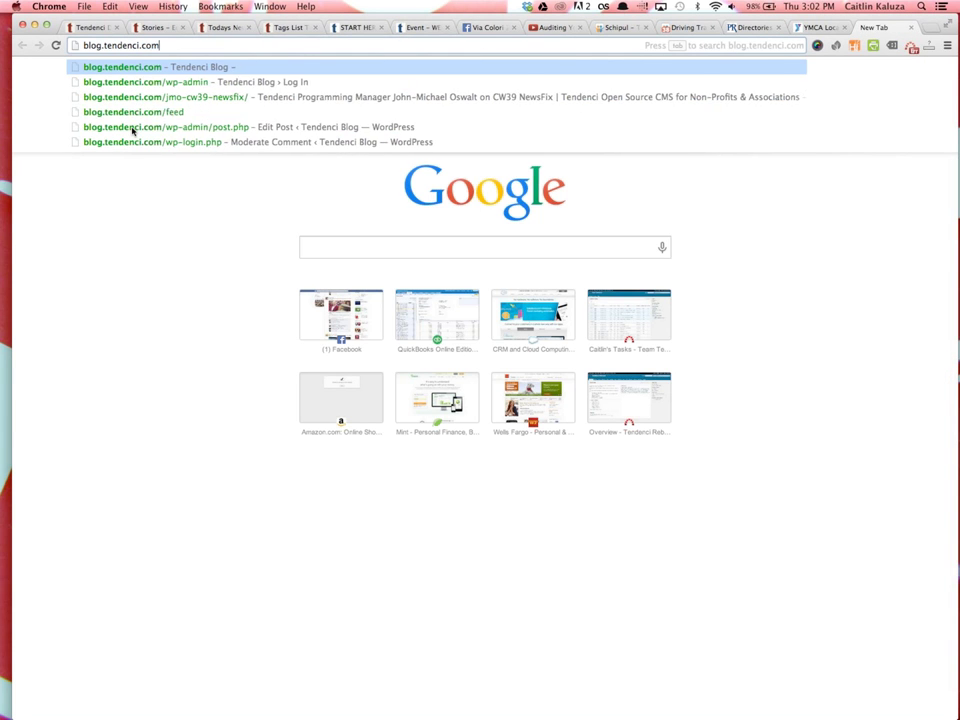
key("Return")
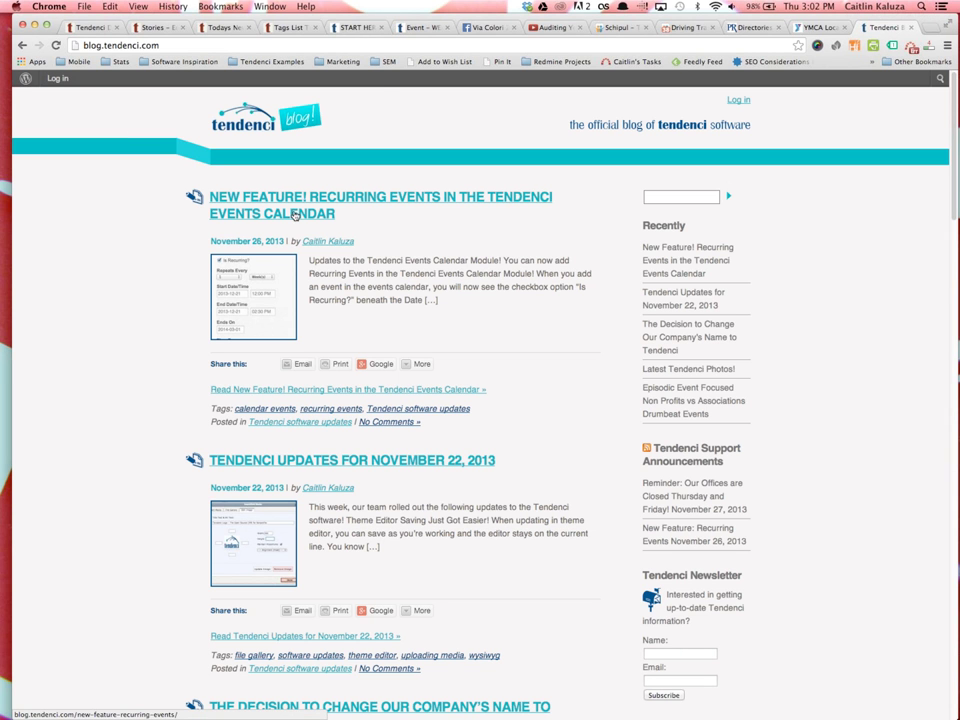
scroll(410, 350, "down", 12)
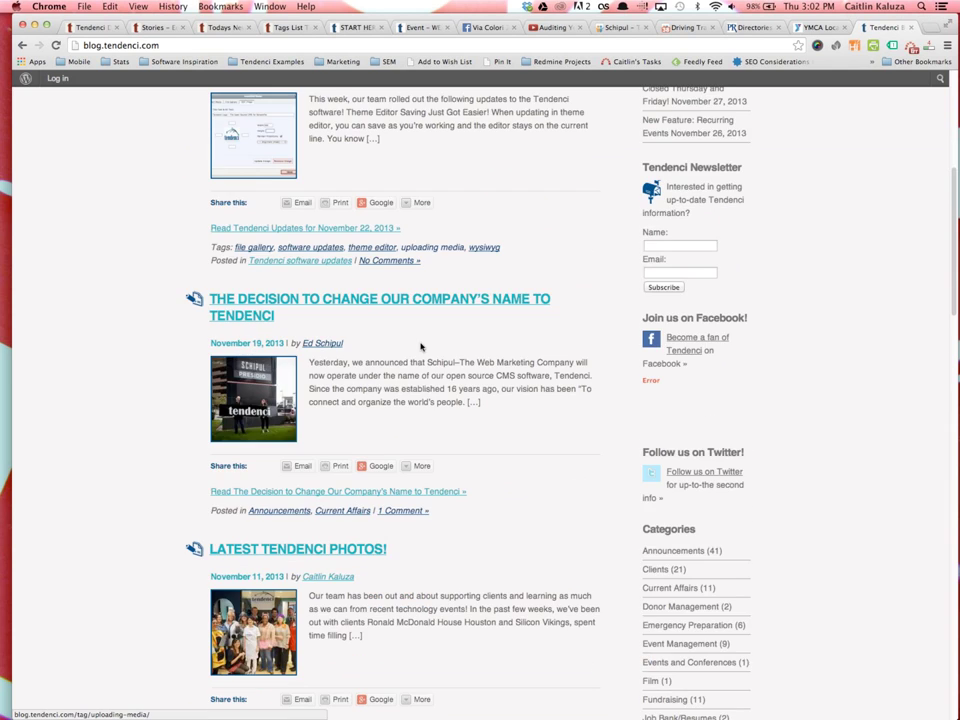
scroll(420, 335, "down", 15)
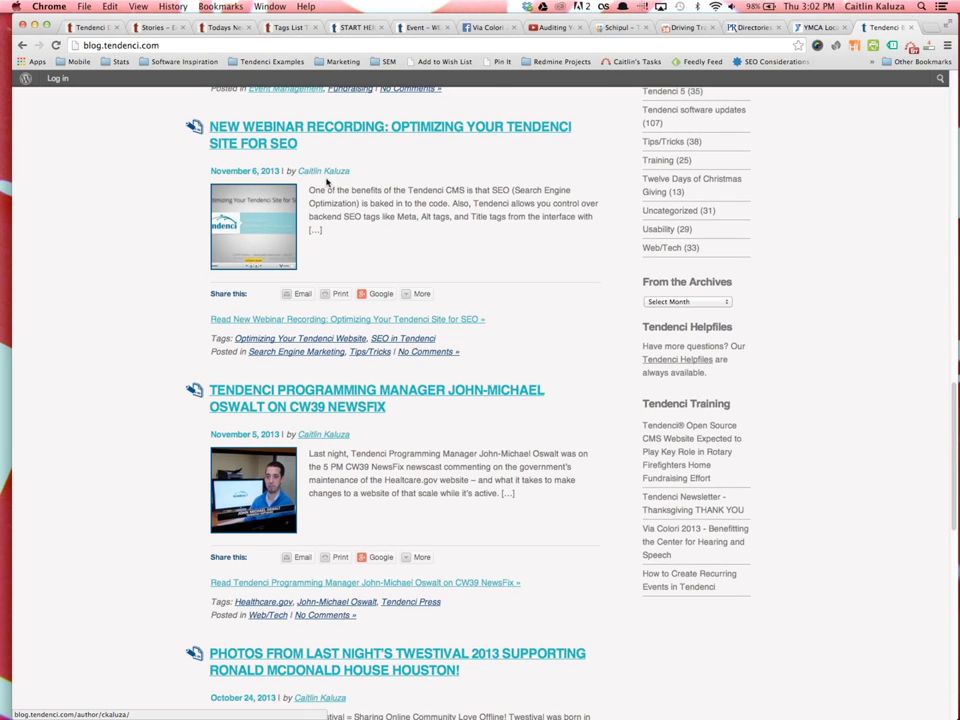
scroll(345, 386, "down", 4)
scroll(342, 380, "up", 20)
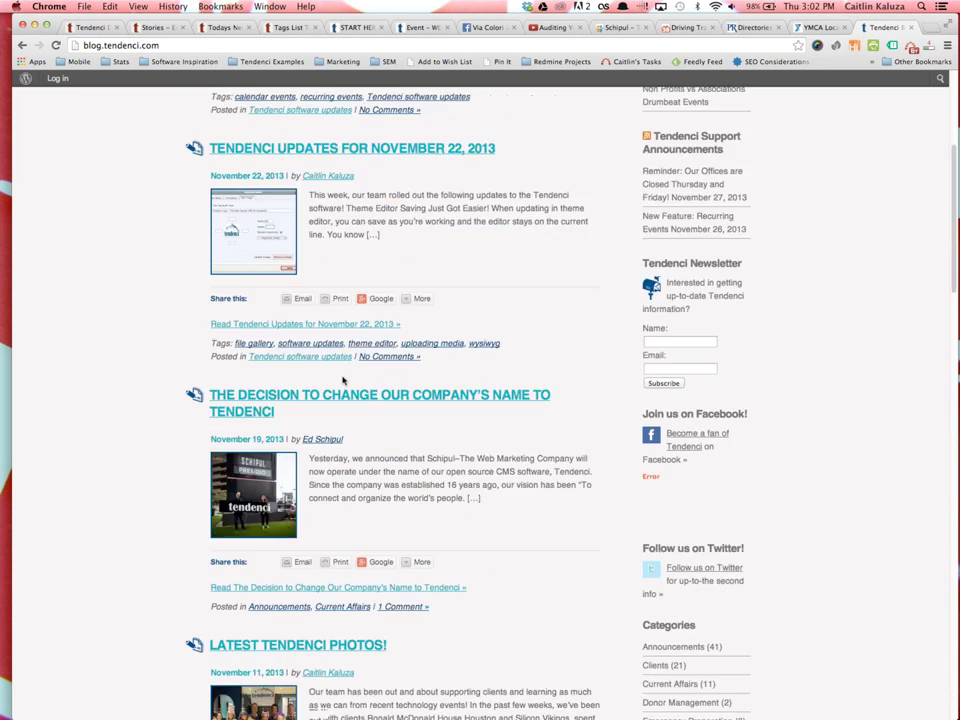
Load tendenci.com/newsletter/ from the address bar
left_click(169, 46)
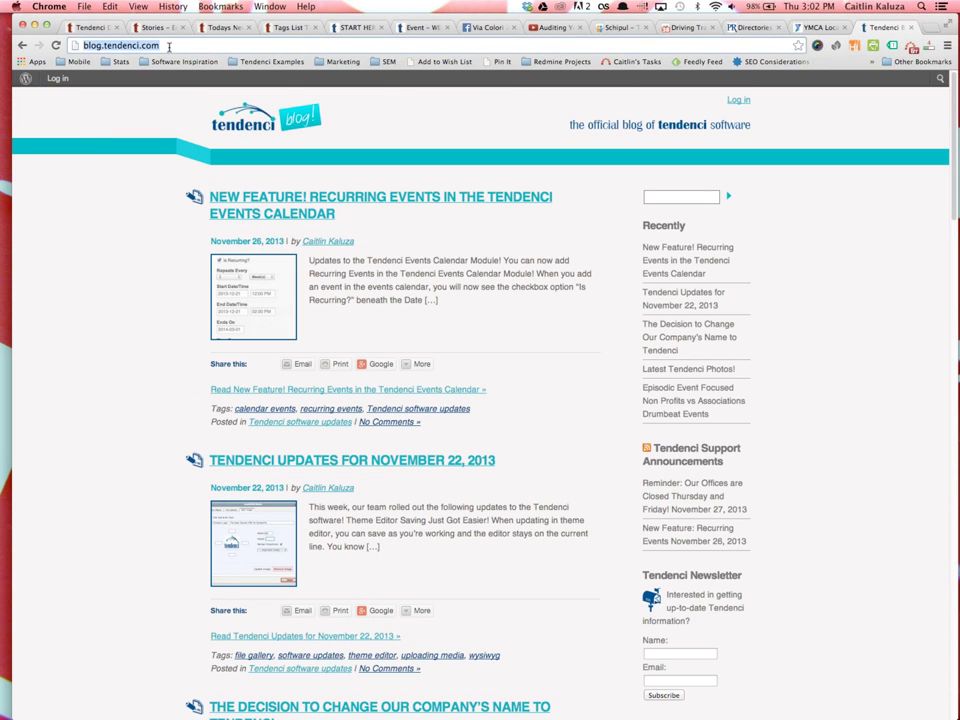
type("tendenci.com")
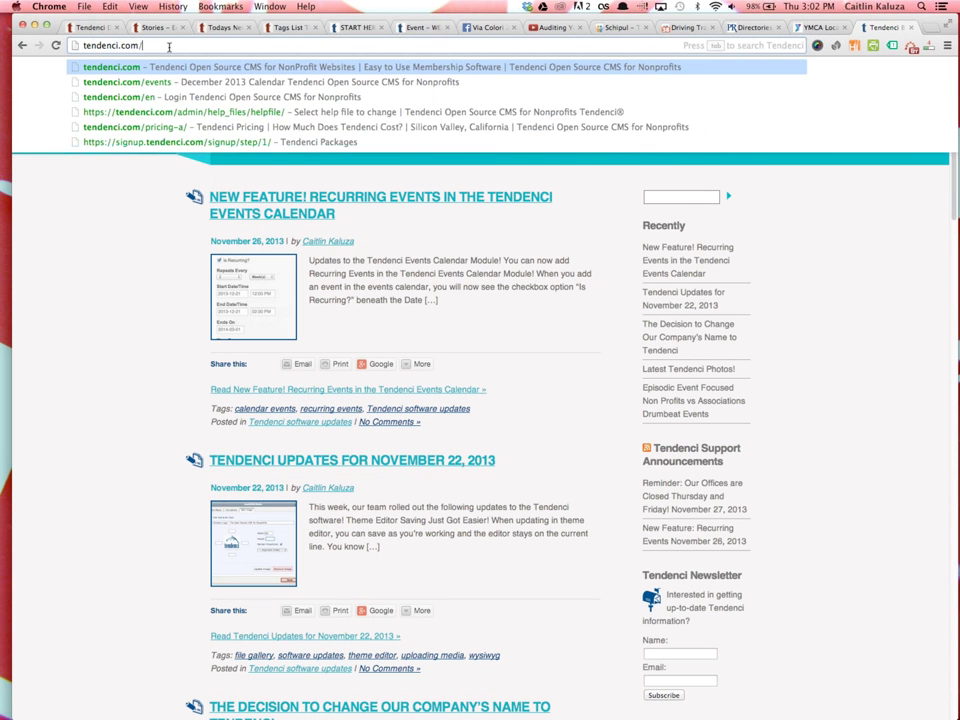
type("/newslet")
key("Return")
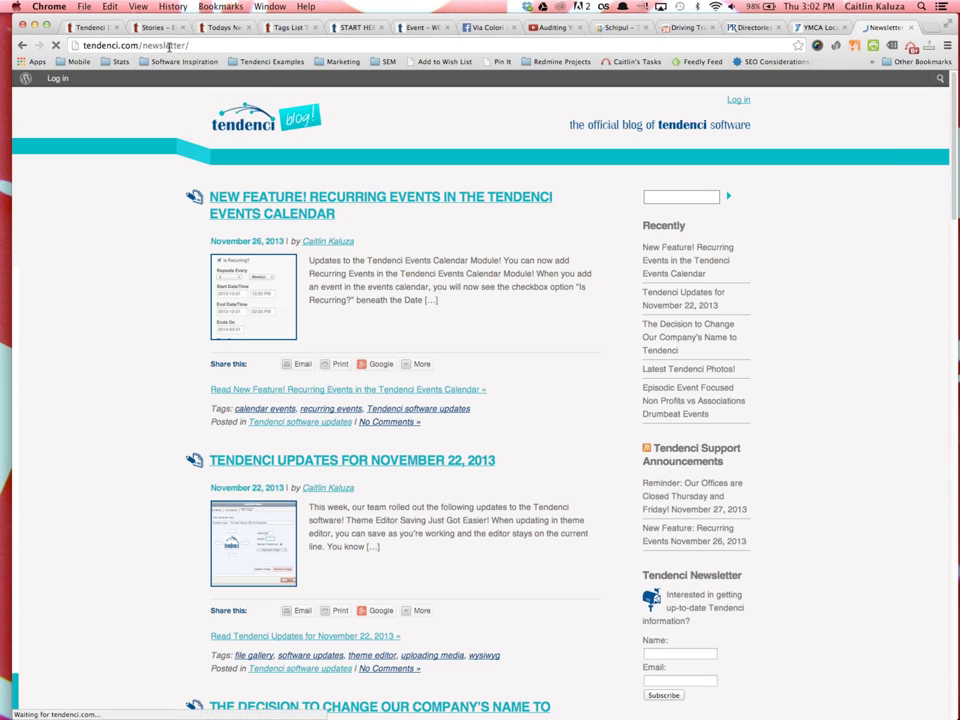